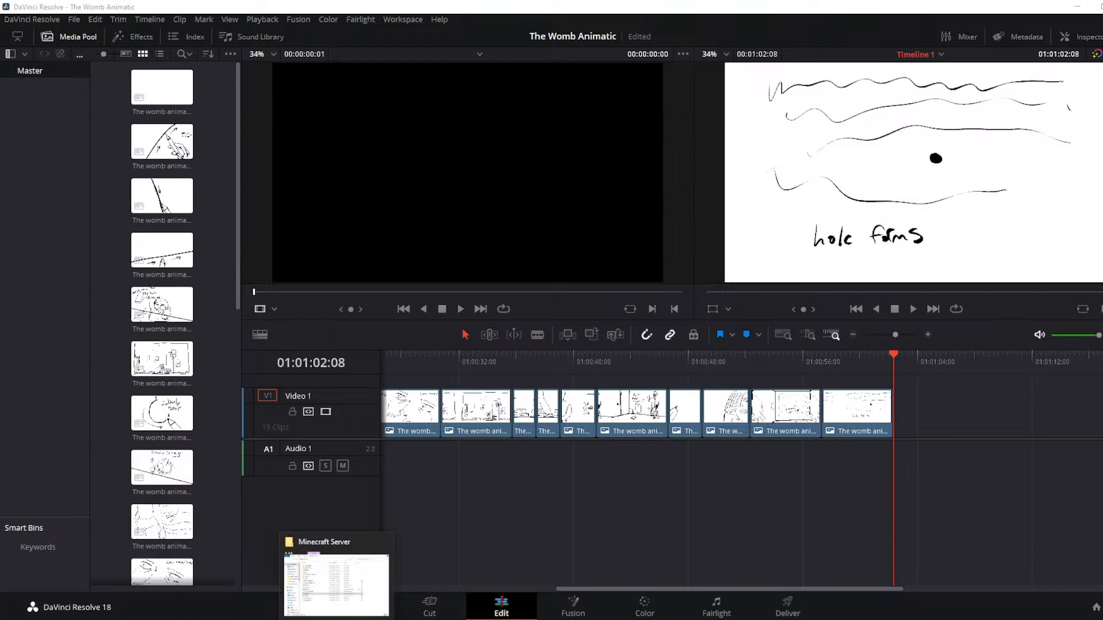
Open a new File Explorer window and move it off the editing screen onto the adjacent display
{"action": "right_click", "coordinate": [336, 619]}
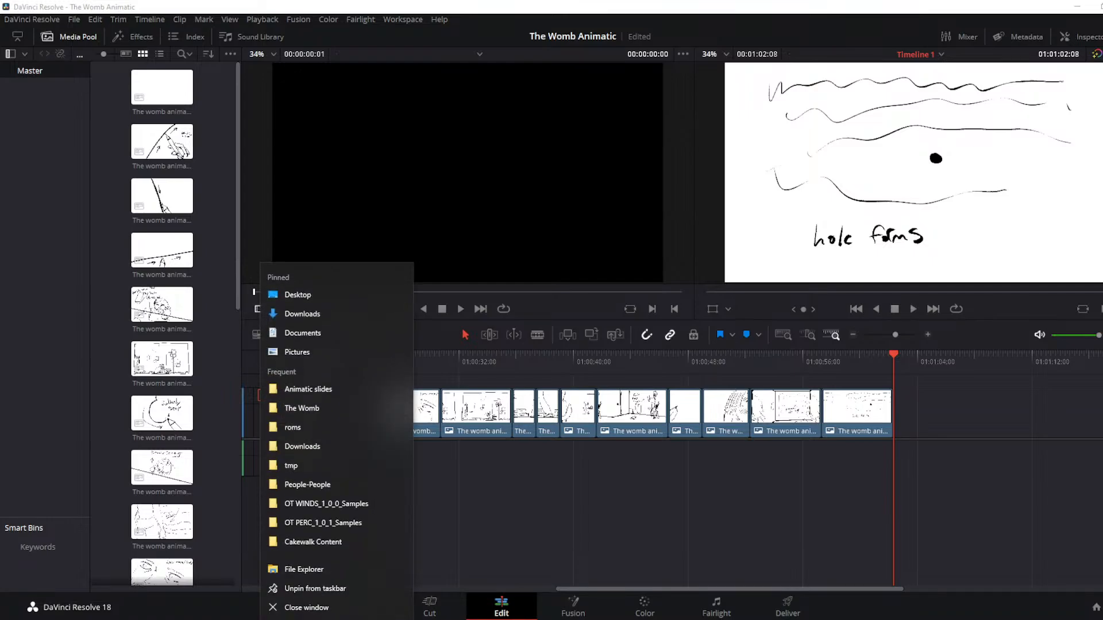
{"action": "left_click", "coordinate": [304, 568]}
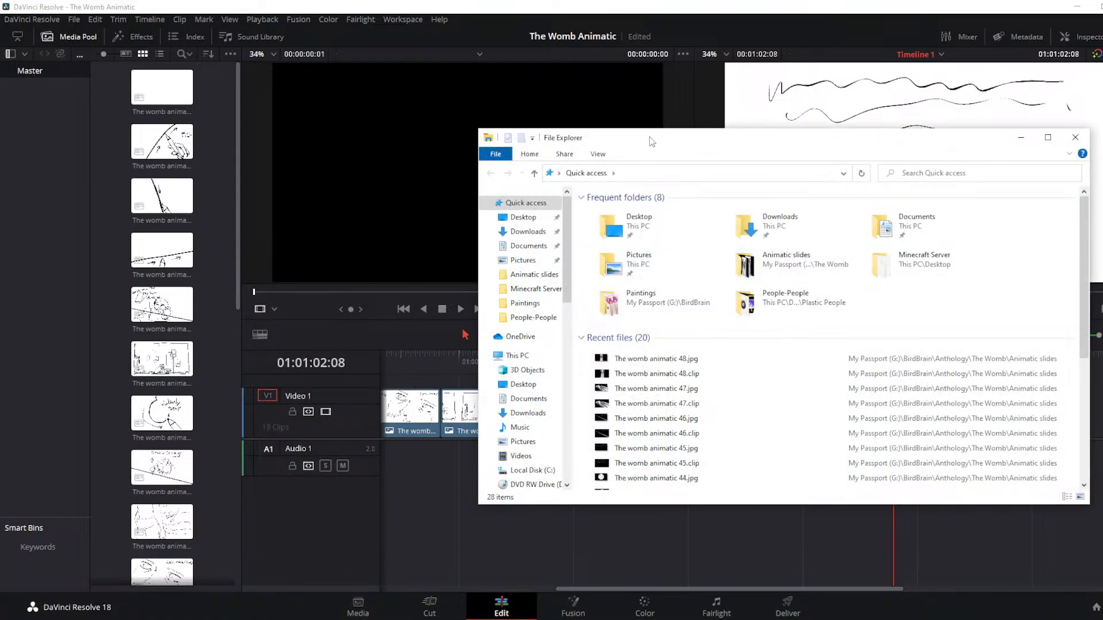
{"action": "left_click_drag", "start_coordinate": [649, 137], "coordinate": [1102, 137]}
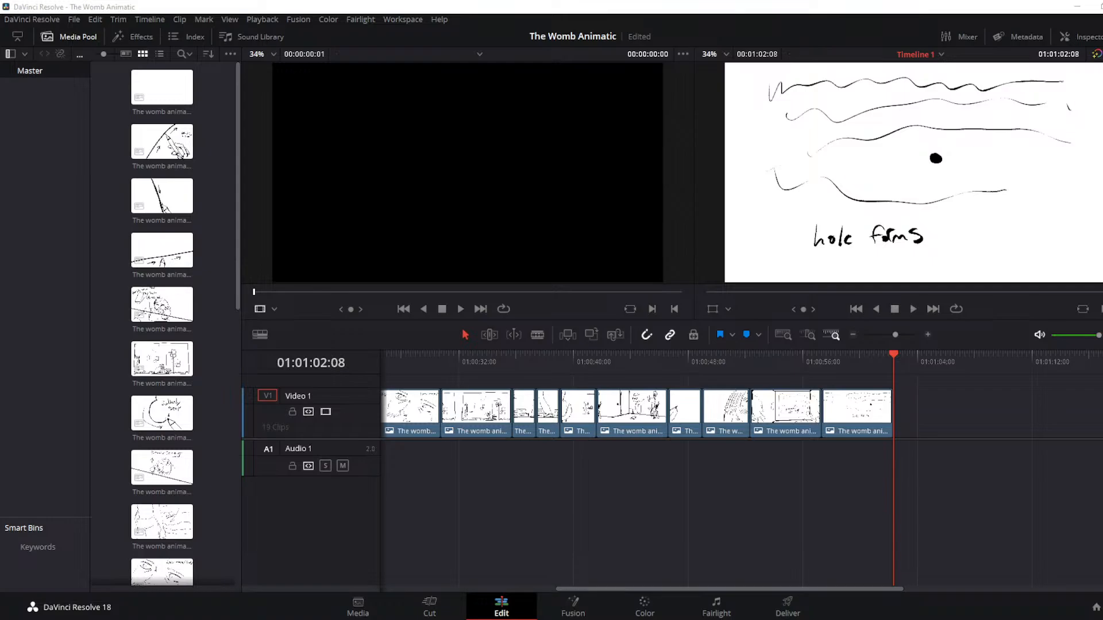
{"action": "key", "text": "alt+Tab"}
{"action": "key", "text": "alt+Tab"}
Look through the storyboard stills in the media pool and check the options of the last timeline clip
{"action": "left_click", "coordinate": [847, 424]}
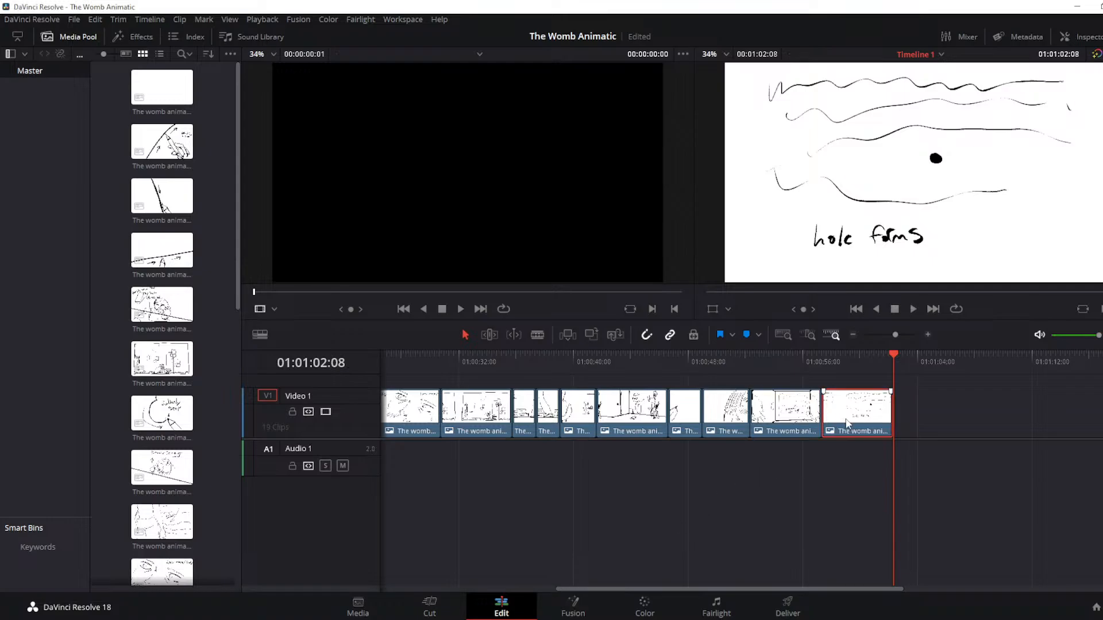
{"action": "left_click", "coordinate": [32, 453]}
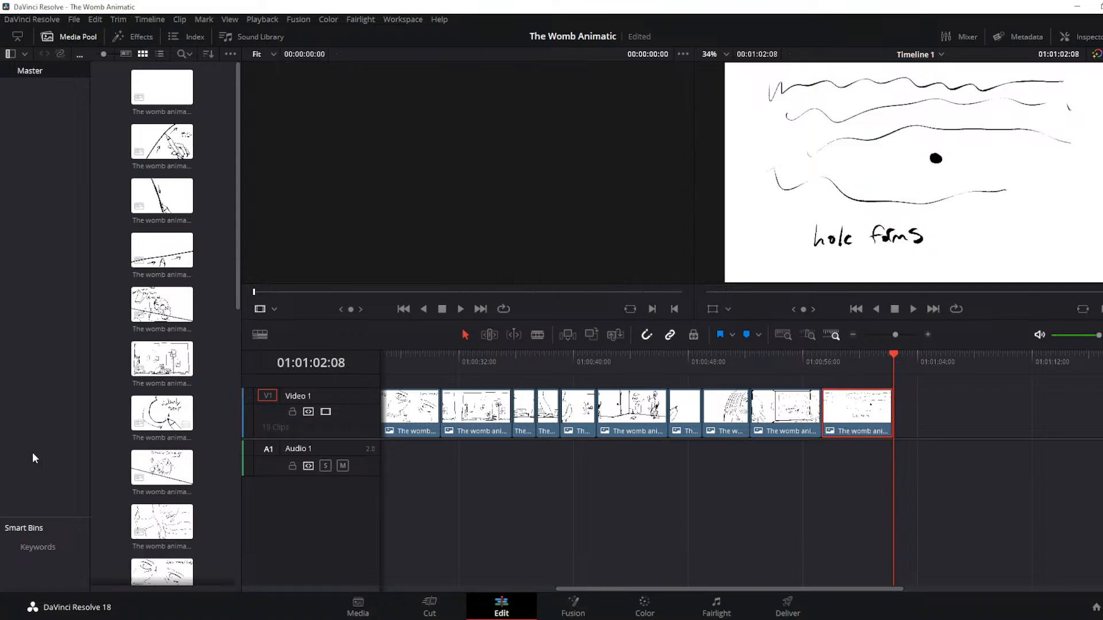
{"action": "scroll", "coordinate": [183, 422], "scroll_direction": "down", "scroll_amount": 4}
{"action": "scroll", "coordinate": [178, 534], "scroll_direction": "down", "scroll_amount": 5}
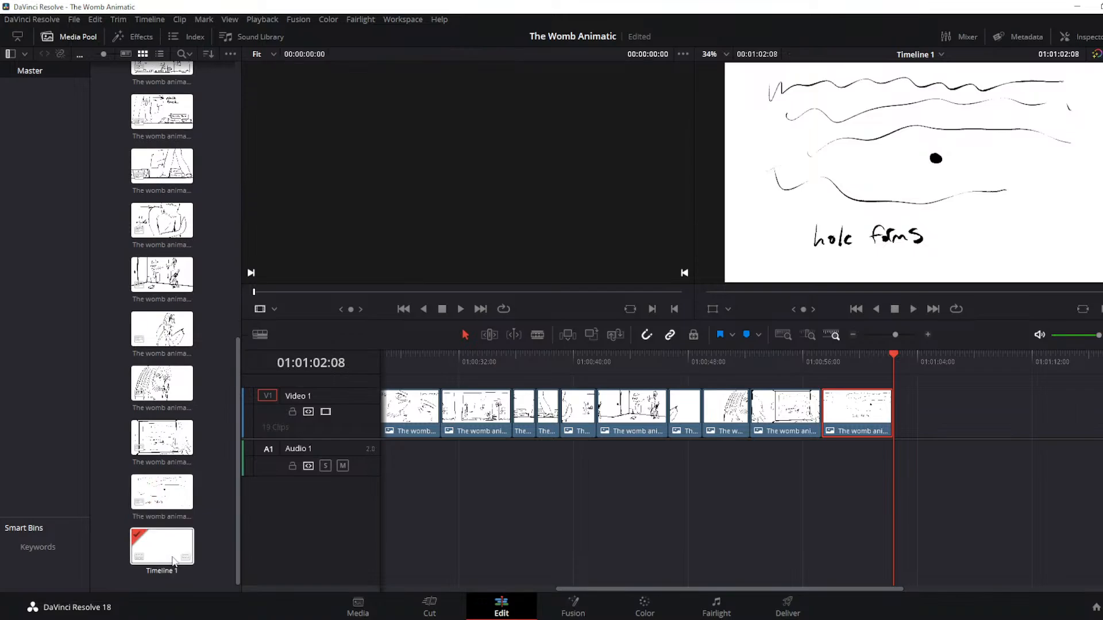
{"action": "scroll", "coordinate": [178, 534], "scroll_direction": "down", "scroll_amount": 2}
{"action": "scroll", "coordinate": [195, 537], "scroll_direction": "up", "scroll_amount": 8}
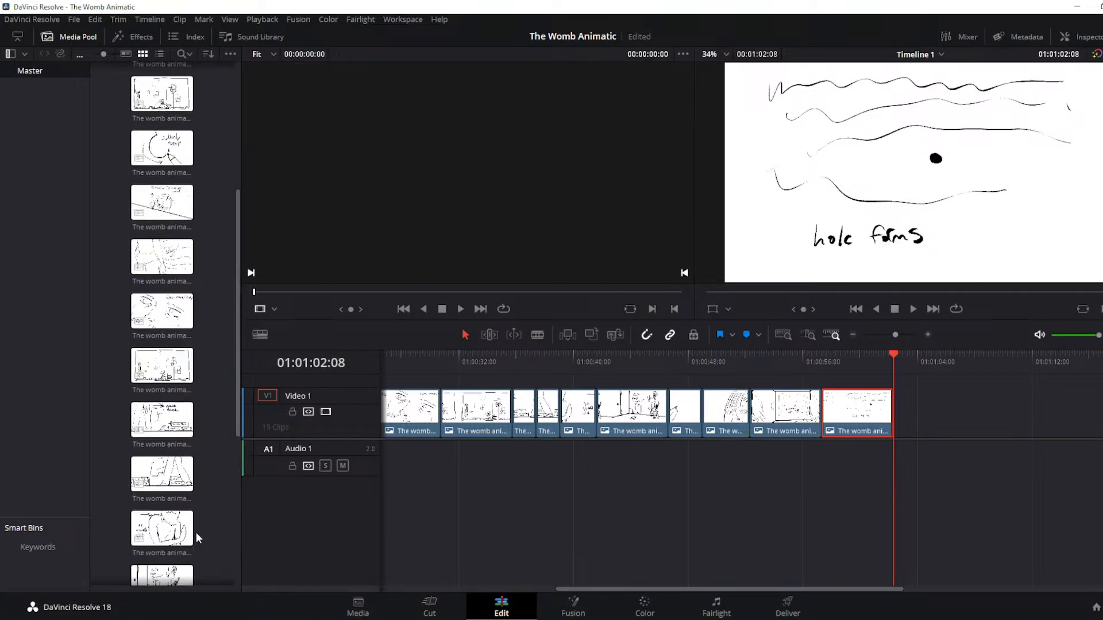
{"action": "scroll", "coordinate": [197, 537], "scroll_direction": "up", "scroll_amount": 7}
{"action": "scroll", "coordinate": [195, 532], "scroll_direction": "down", "scroll_amount": 15}
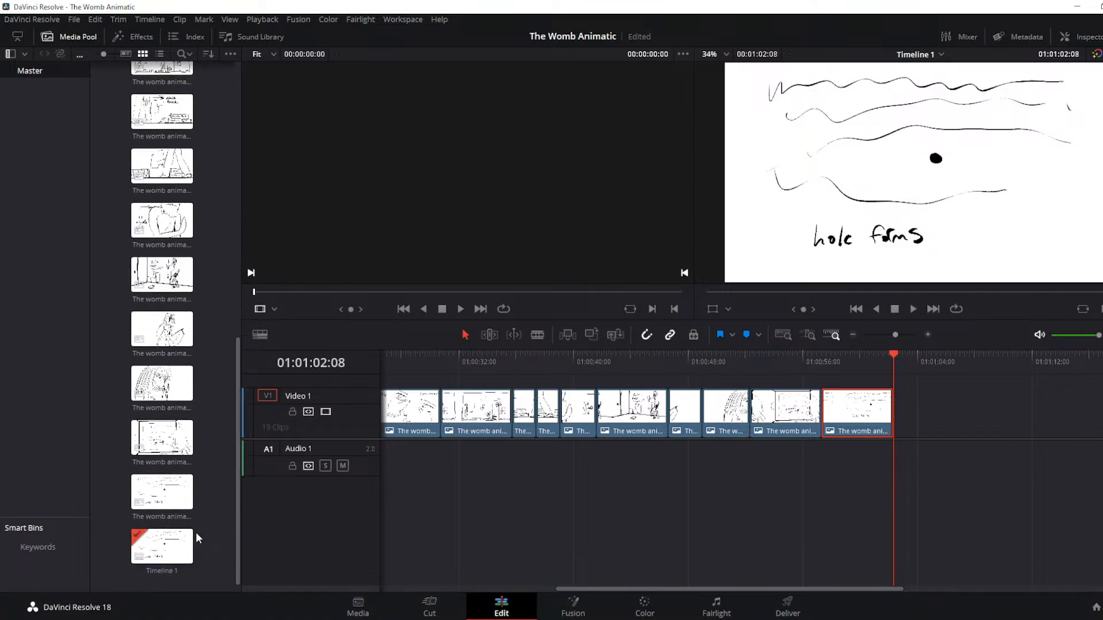
{"action": "left_click", "coordinate": [188, 537]}
{"action": "right_click", "coordinate": [877, 435]}
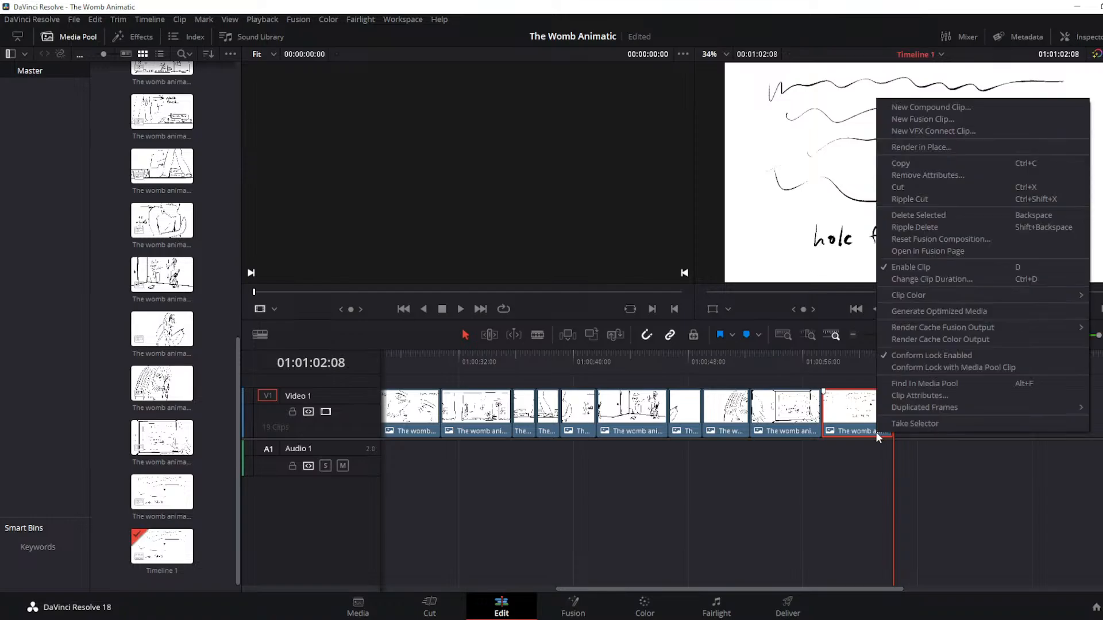
{"action": "left_click", "coordinate": [832, 497]}
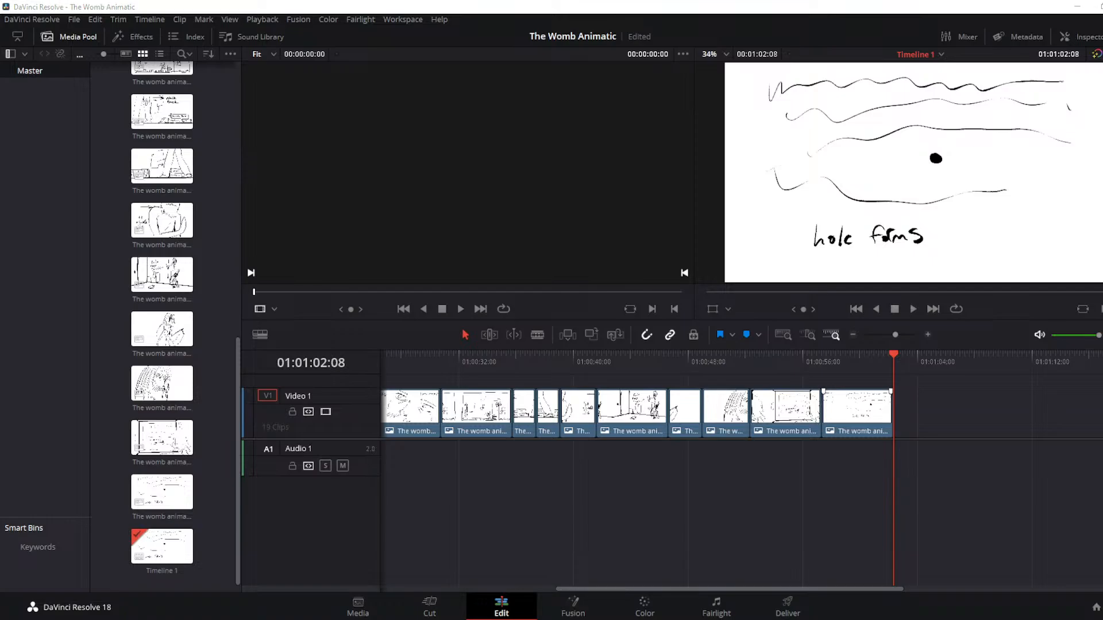
Add the "1st Paragraph" slide after the last clip on Video 1 and play it back
{"action": "left_click_drag", "start_coordinate": [1046, 594], "coordinate": [901, 423]}
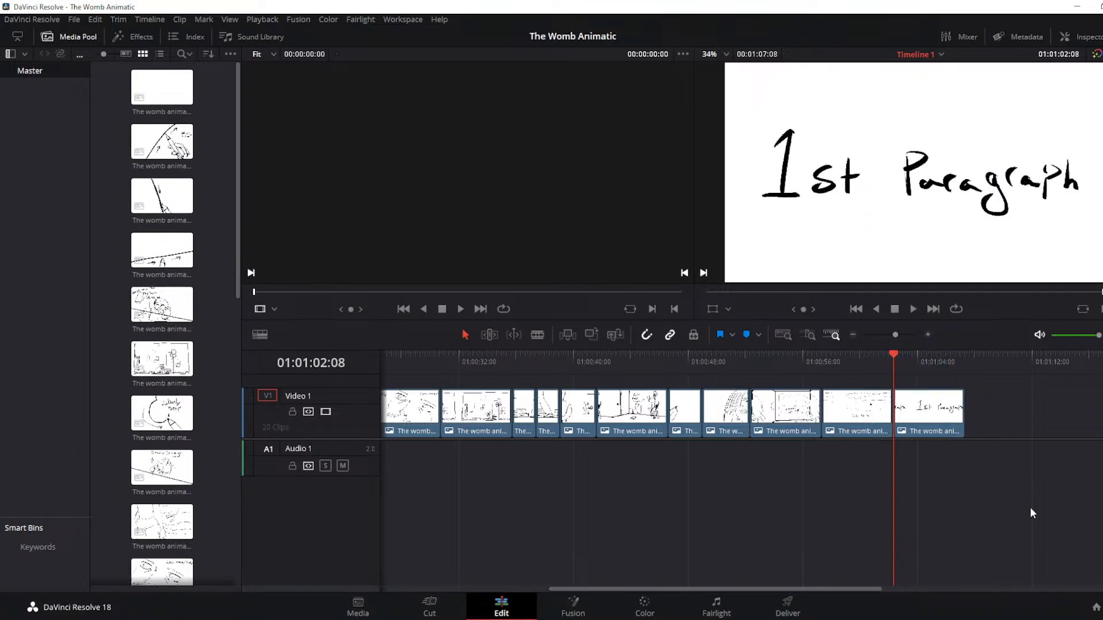
{"action": "key", "text": "space"}
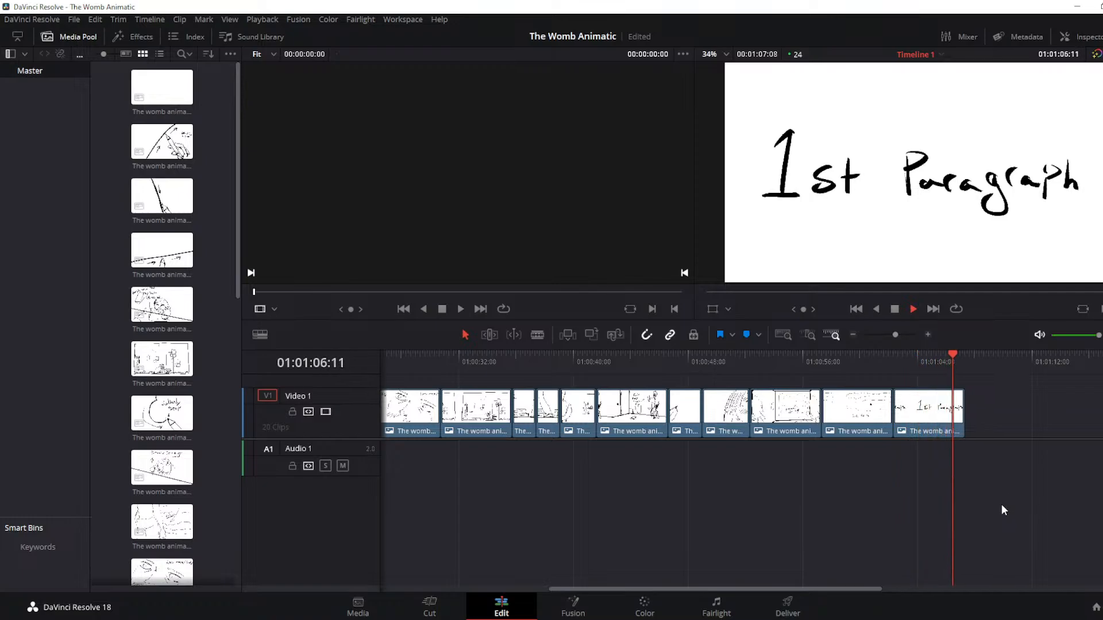
{"action": "key", "text": "Right"}
{"action": "key", "text": "Right"}
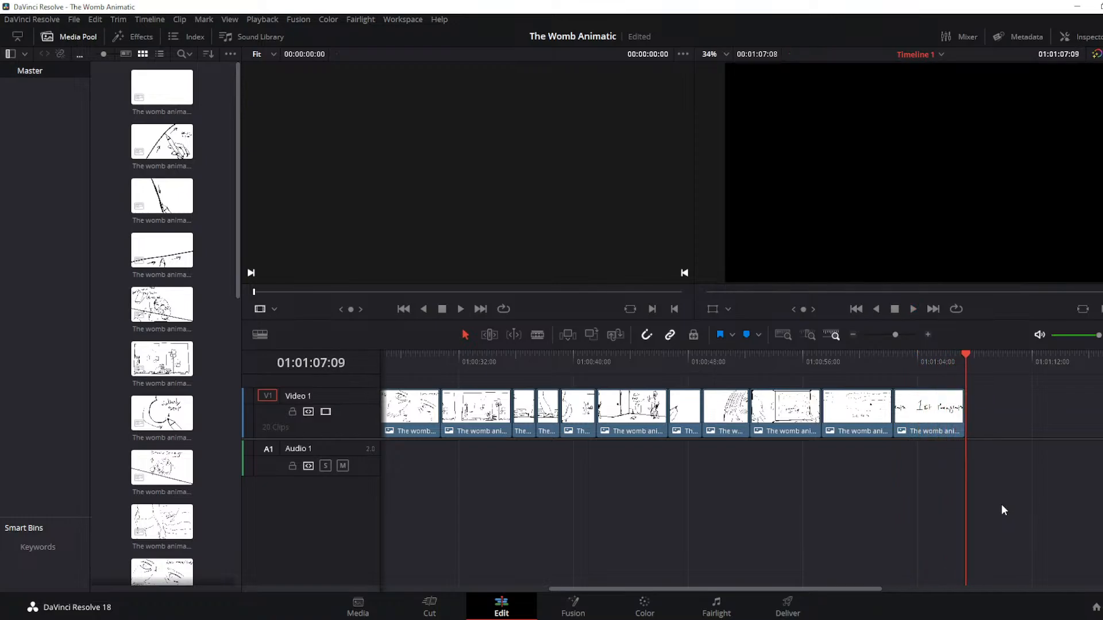
{"action": "key", "text": "Left"}
{"action": "key", "text": "Left"}
{"action": "key", "text": "Up"}
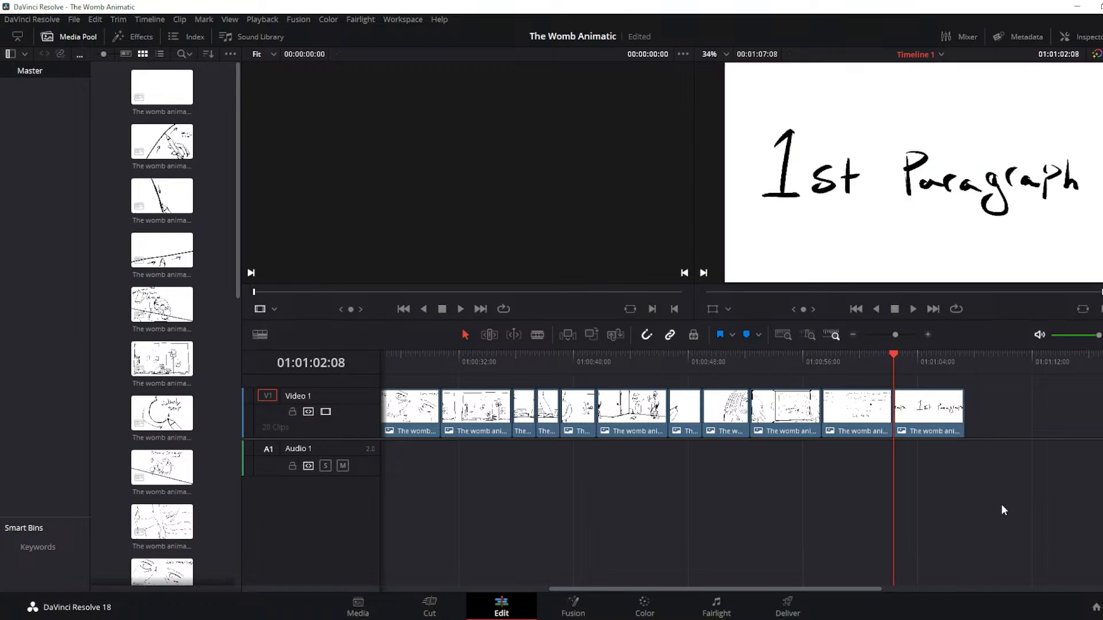
Add the "Hole is bigger" slide directly after the "1st Paragraph" clip and play it back
{"action": "key", "text": "Down"}
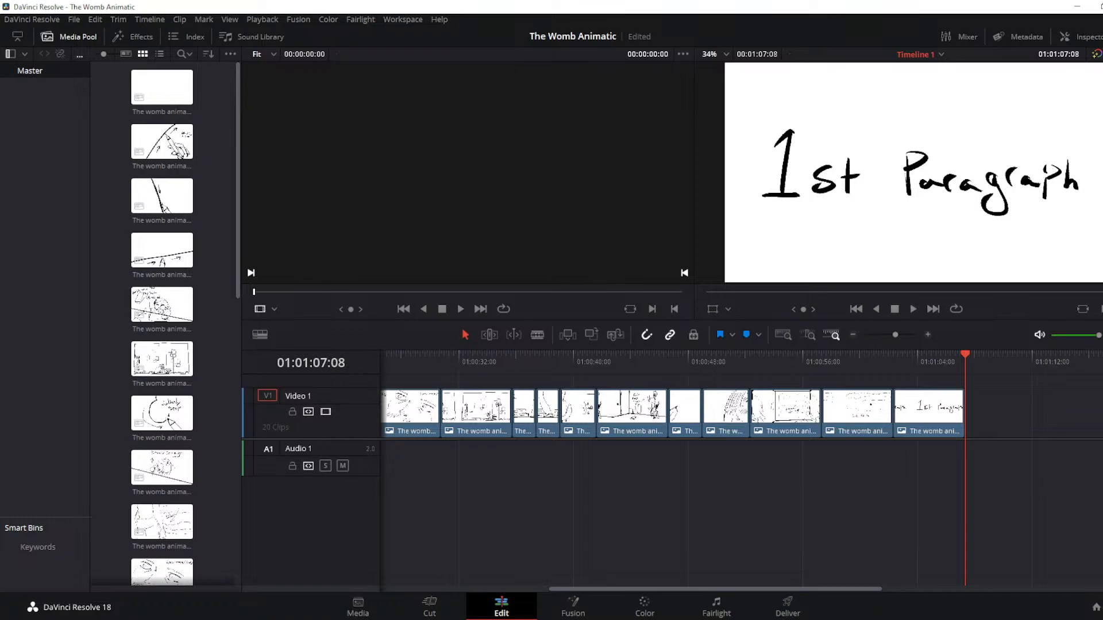
{"action": "mouse_move", "coordinate": [1100, 270]}
{"action": "left_mouse_down"}
{"action": "mouse_move", "coordinate": [795, 345]}
{"action": "mouse_move", "coordinate": [976, 411]}
{"action": "left_mouse_up"}
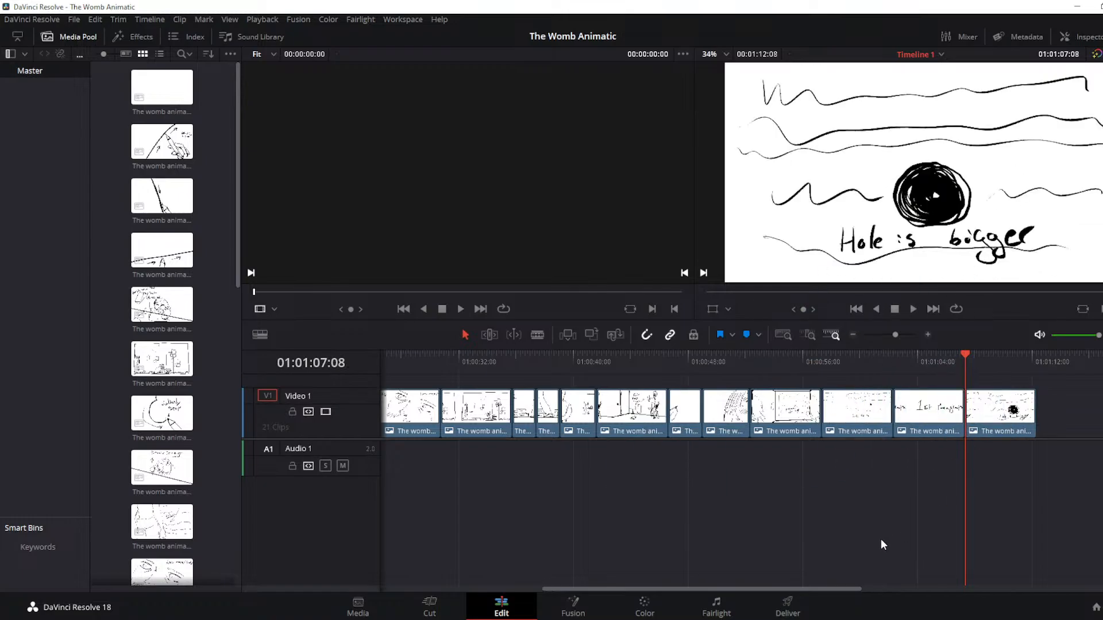
{"action": "key", "text": "Up"}
{"action": "key", "text": "space"}
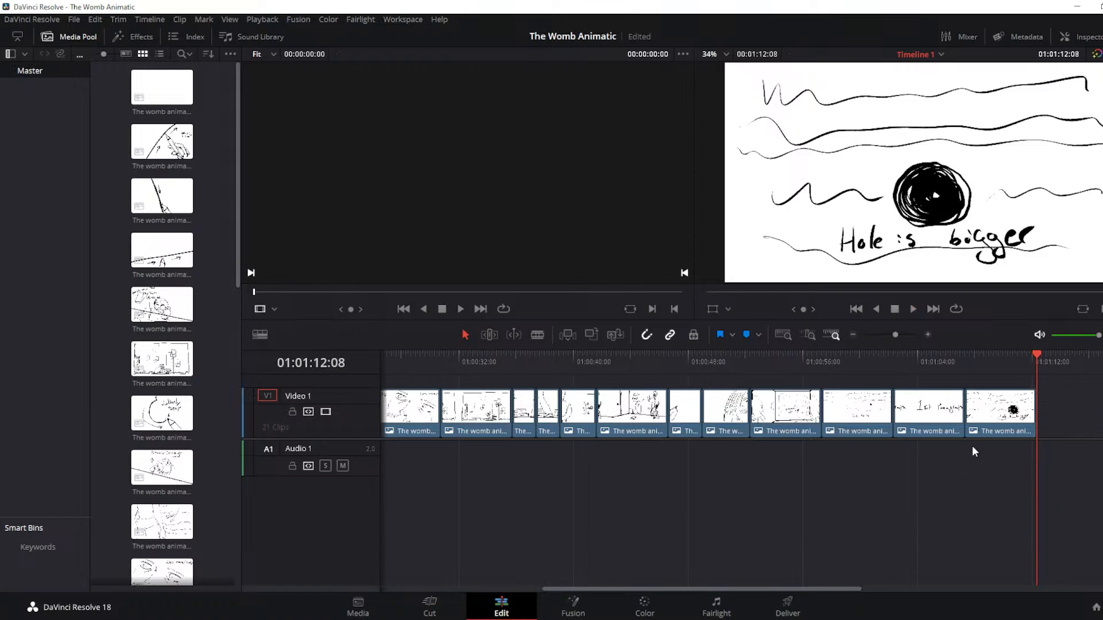
Append the slide of the bearded long-haired man after the "Hole is bigger" clip and play it back
{"action": "left_click_drag", "start_coordinate": [739, 587], "coordinate": [900, 581]}
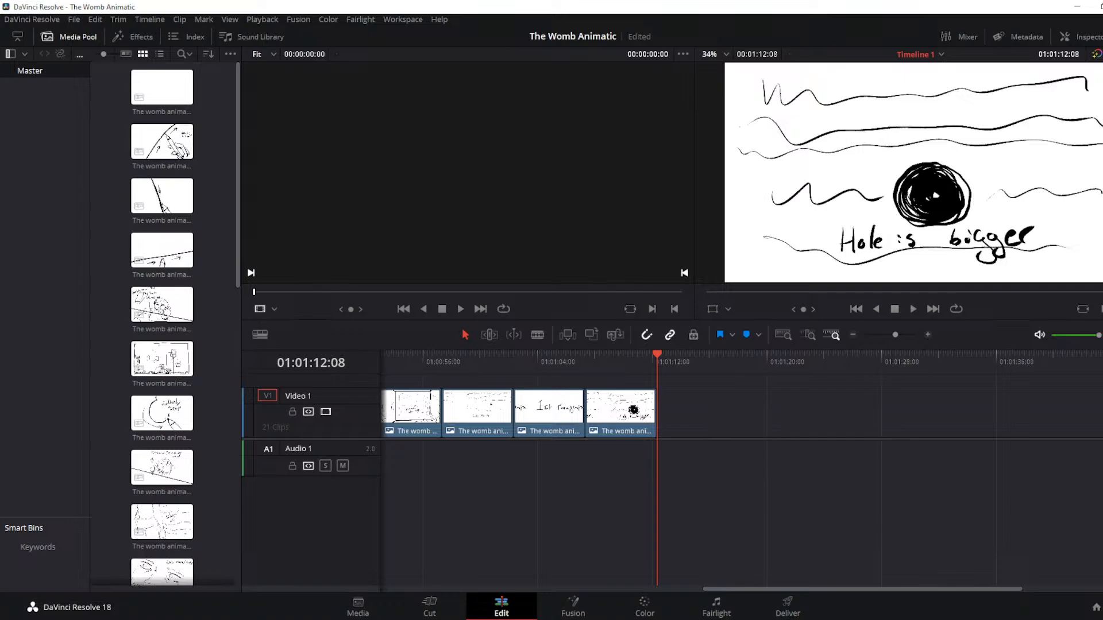
{"action": "left_click_drag", "start_coordinate": [695, 565], "coordinate": [655, 423]}
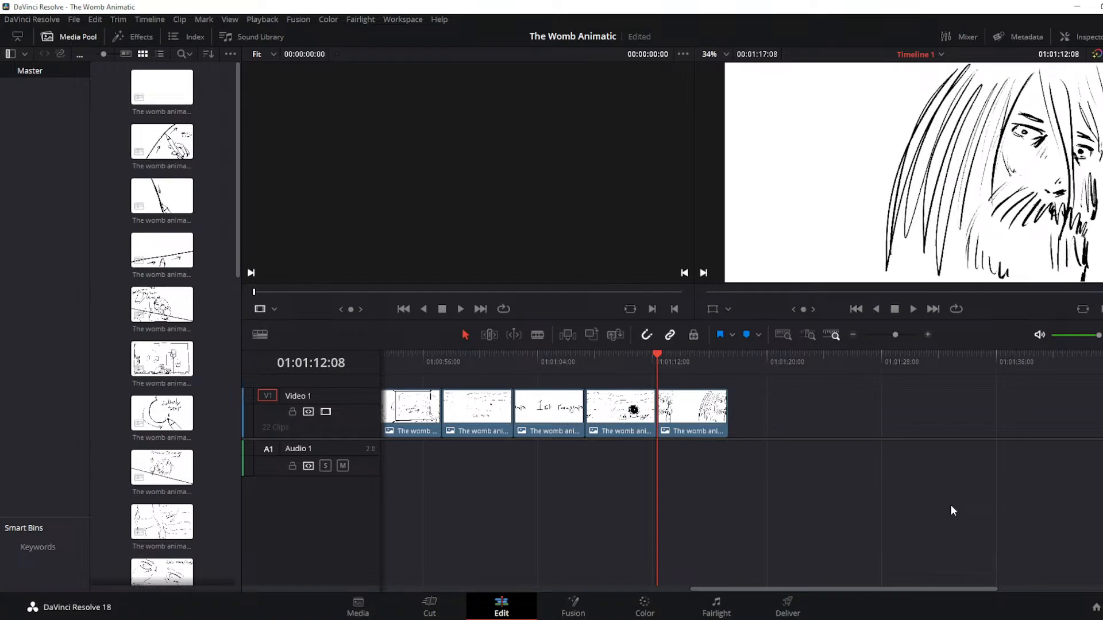
{"action": "key", "text": "Up"}
{"action": "key", "text": "Up"}
{"action": "key", "text": "space"}
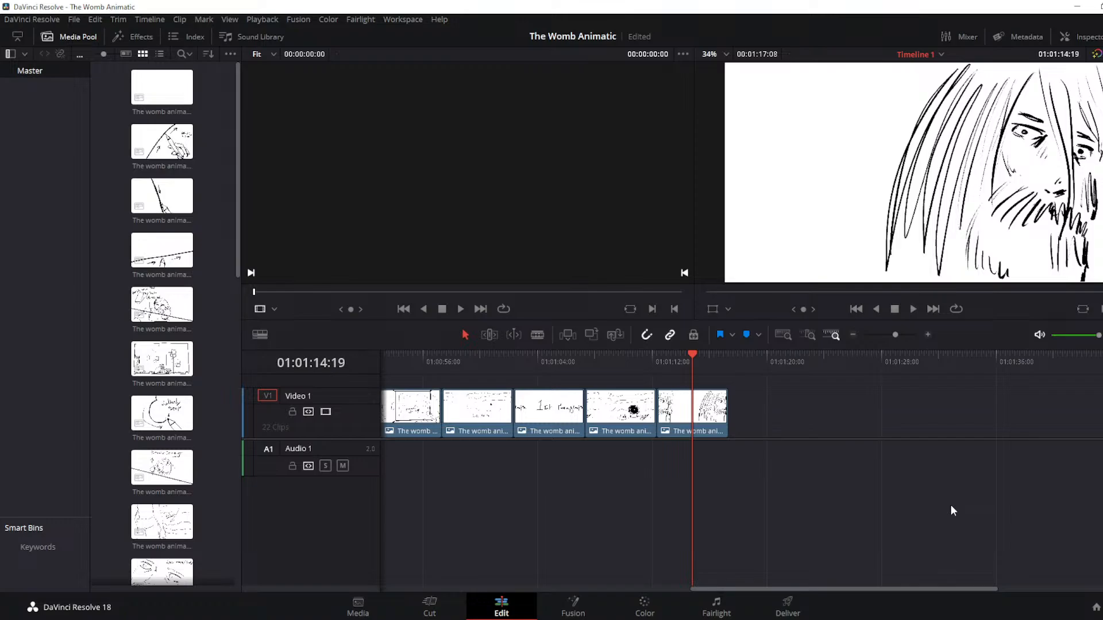
Replay the last three slides to check the timing from "1st Paragraph" through "Hole is bigger" to the bearded man
{"action": "key", "text": "Up"}
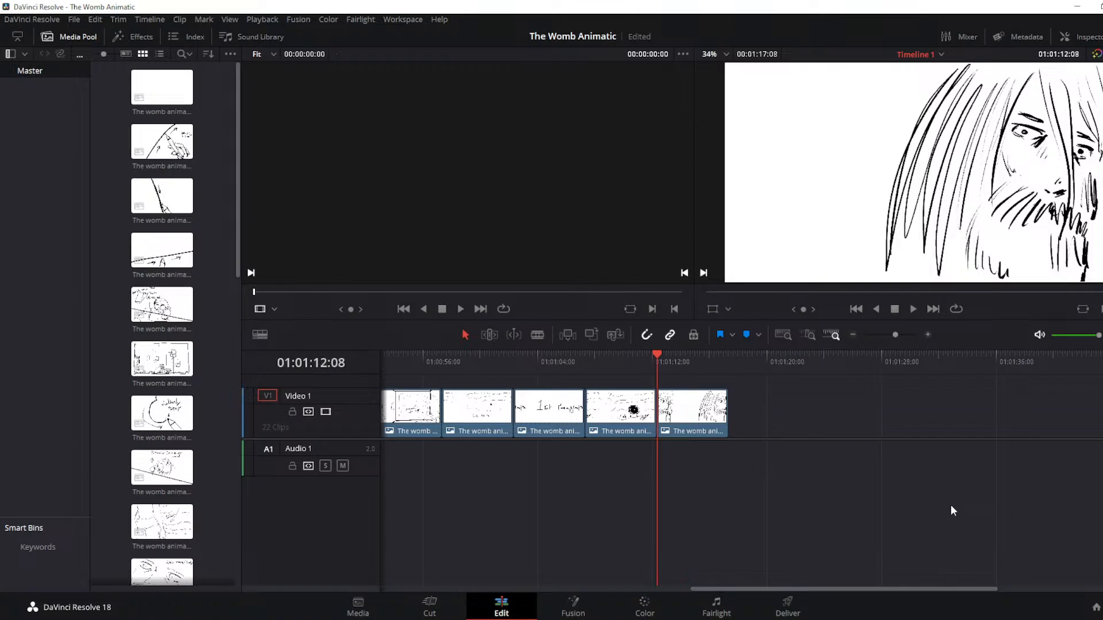
{"action": "key", "text": "Up"}
{"action": "key", "text": "space"}
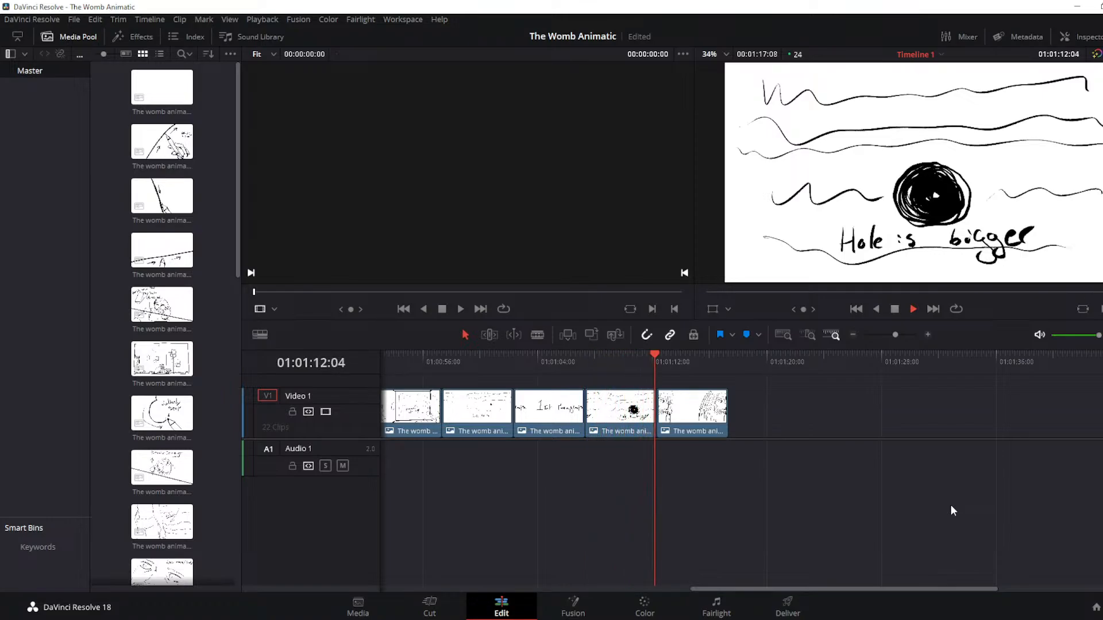
{"action": "key", "text": "space"}
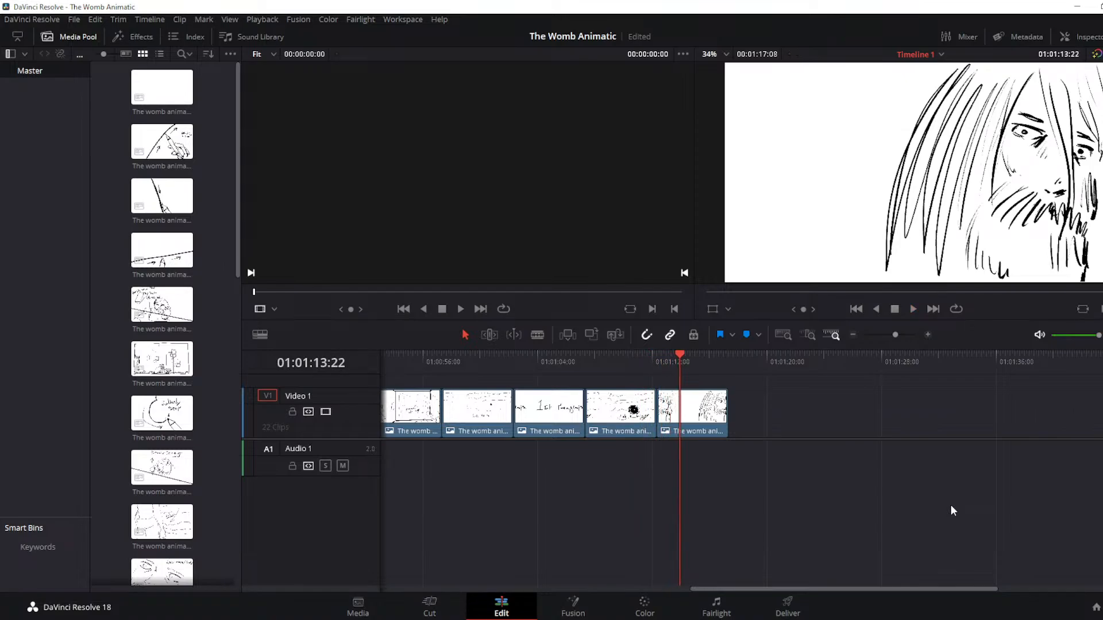
{"action": "key", "text": "Up"}
{"action": "key", "text": "Up"}
{"action": "key", "text": "Up"}
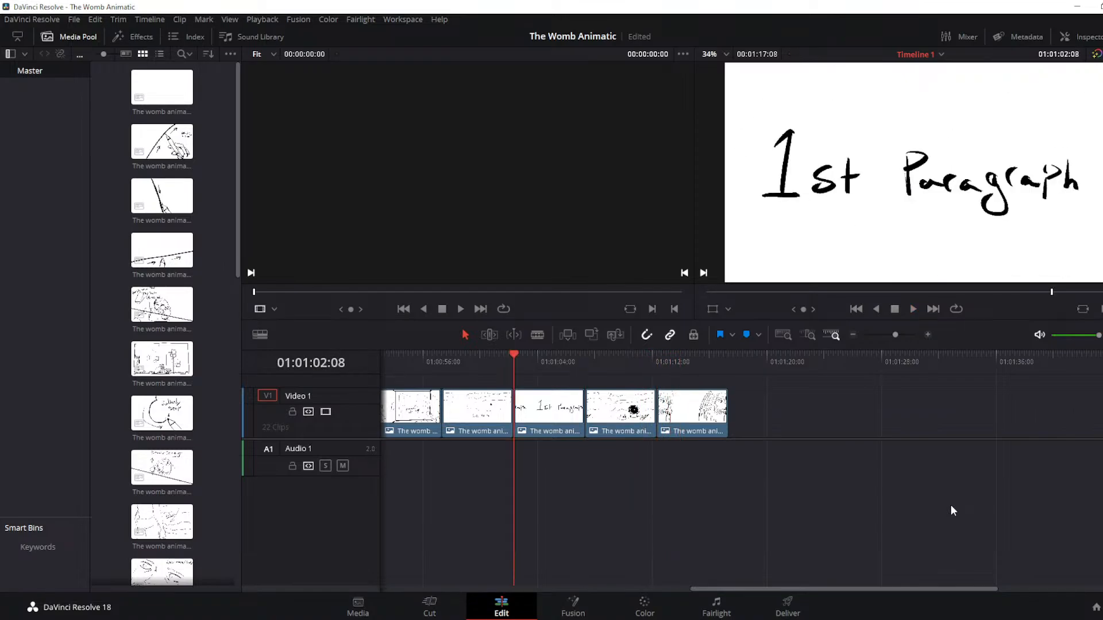
{"action": "key", "text": "space"}
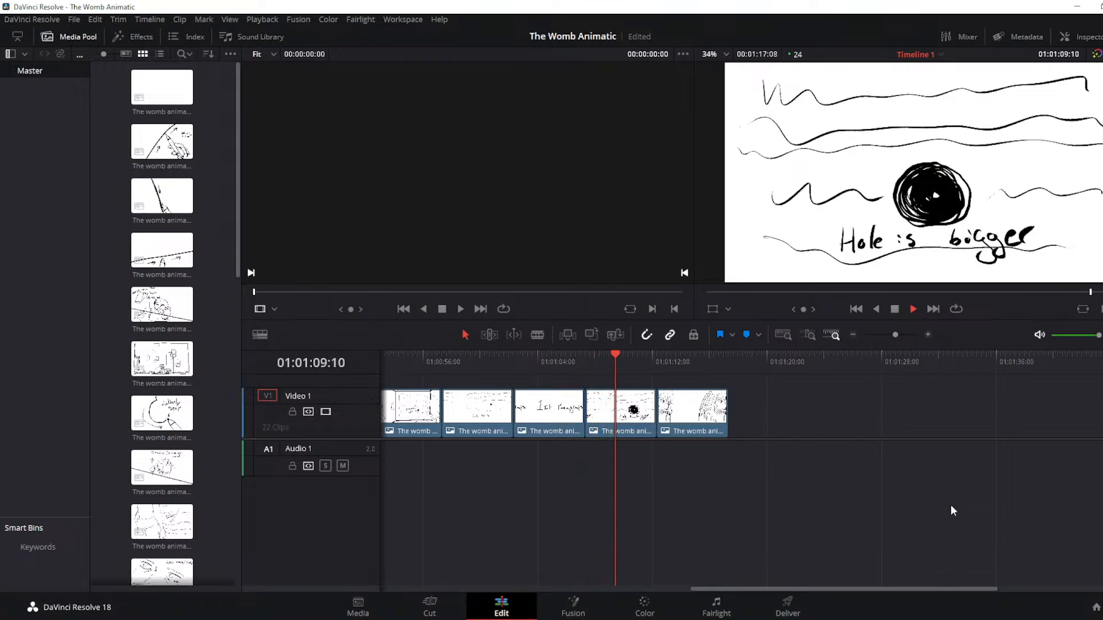
{"action": "key", "text": "space"}
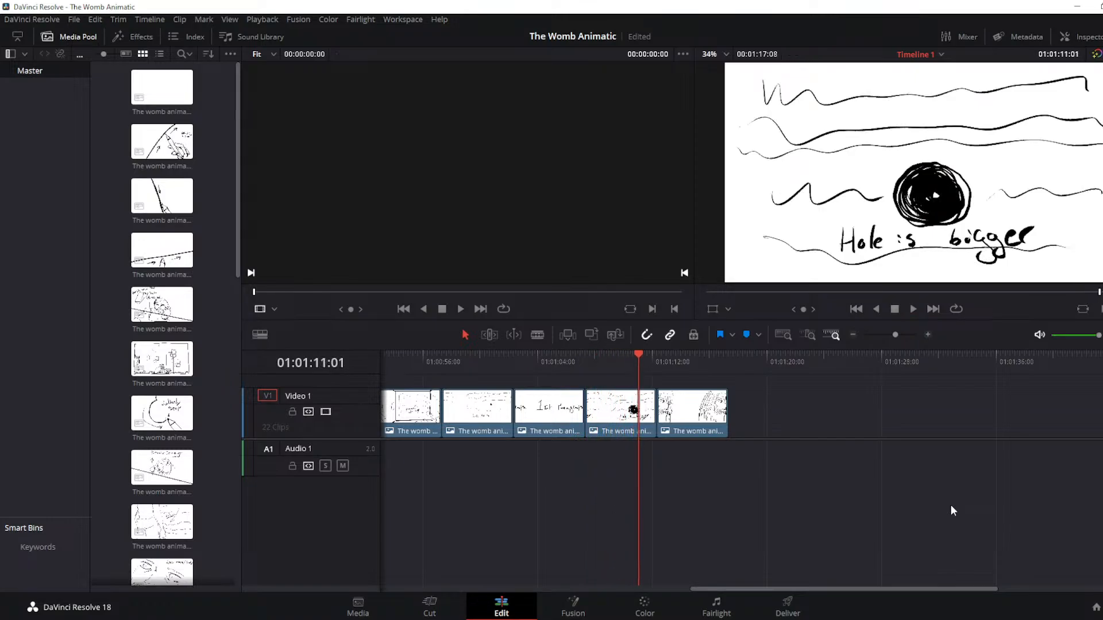
Split the "Hole is bigger" clip at 01:01:09:18 and ripple-delete the part after the cut
{"action": "key", "text": "Up"}
{"action": "key", "text": "Up"}
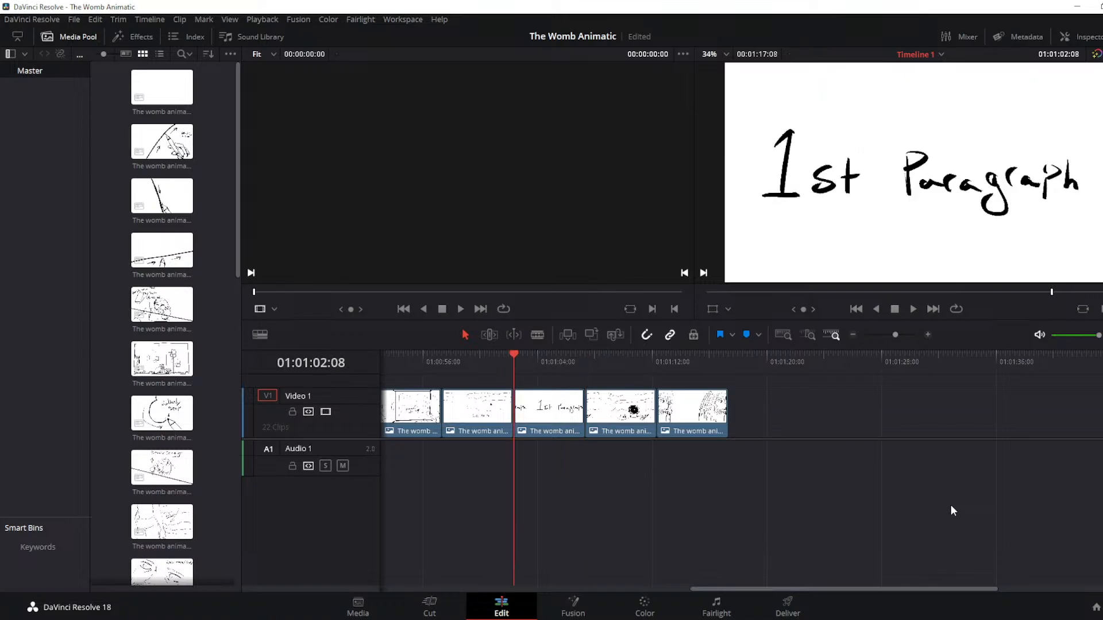
{"action": "key", "text": "space"}
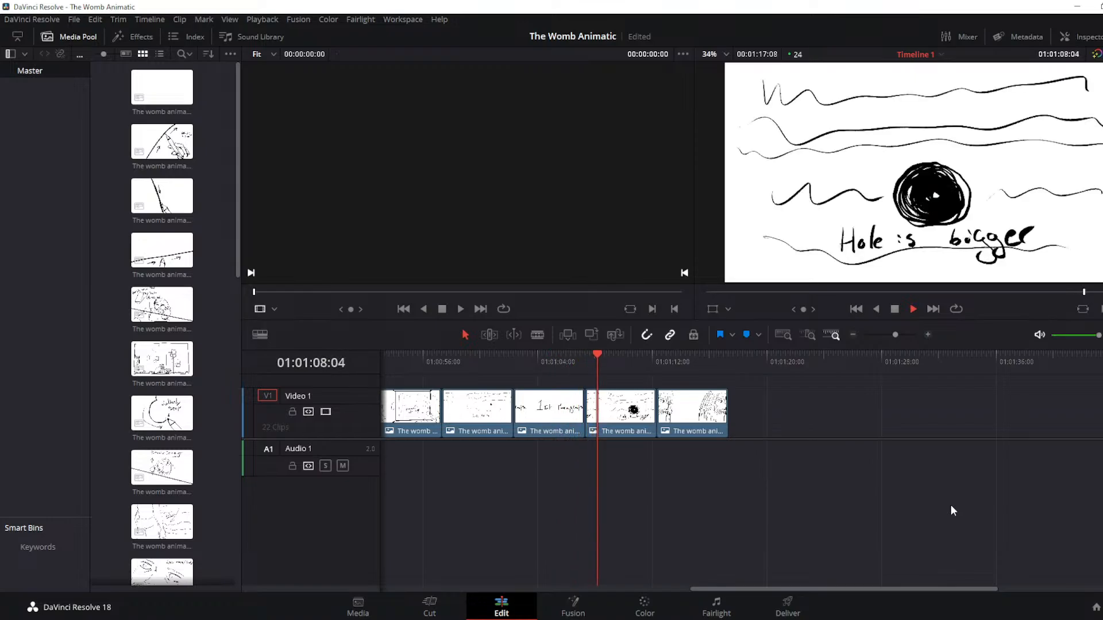
{"action": "key", "text": "space"}
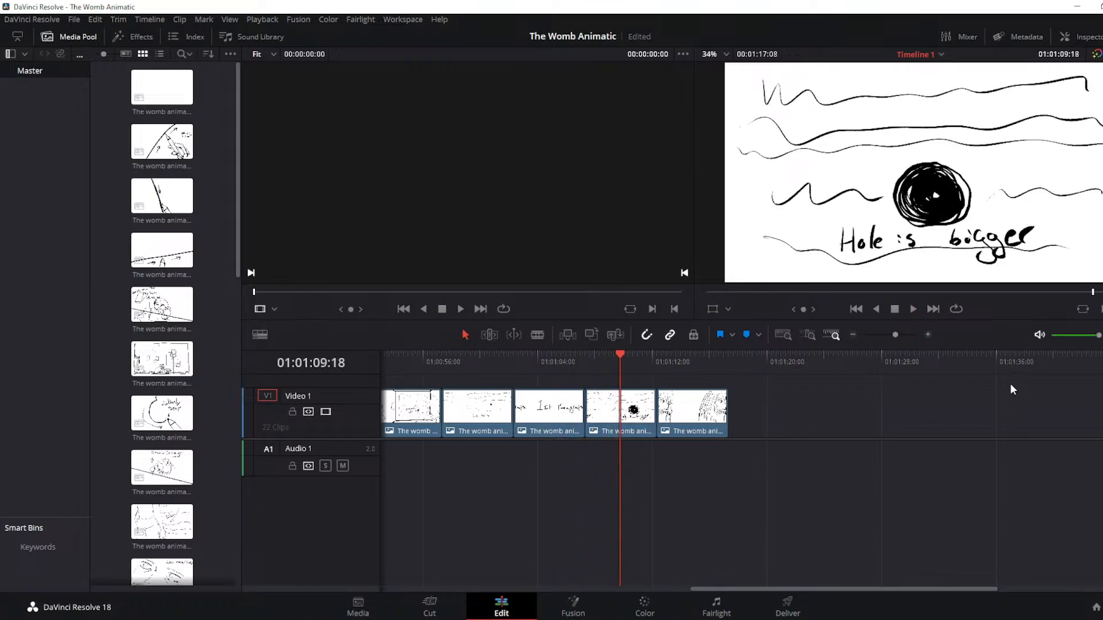
{"action": "left_click", "coordinate": [620, 410]}
{"action": "left_click", "coordinate": [465, 334]}
{"action": "left_click", "coordinate": [639, 423]}
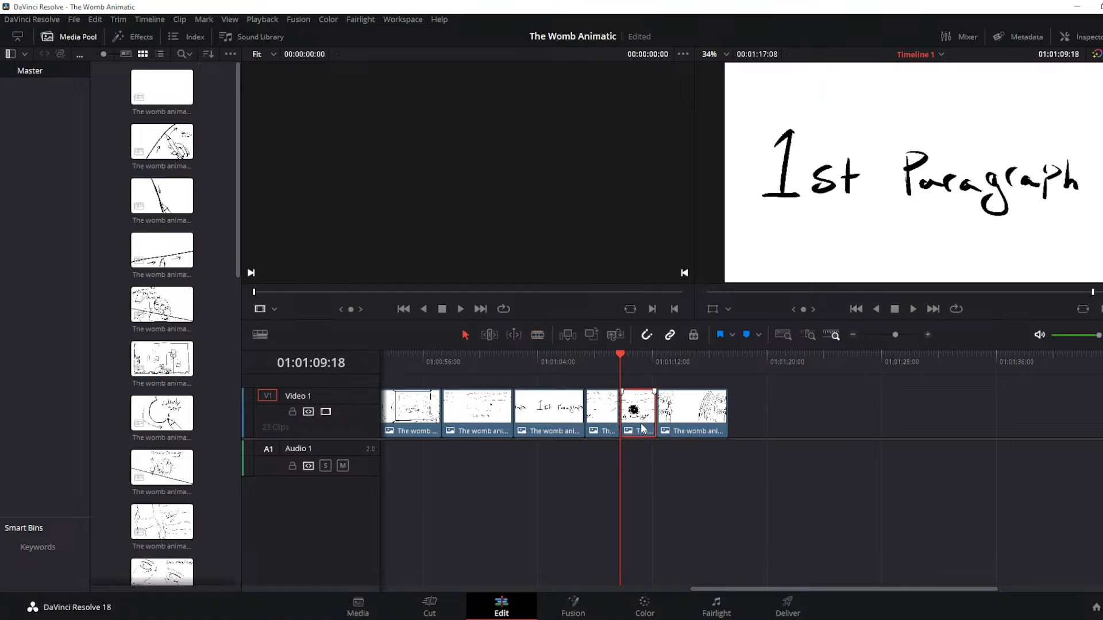
{"action": "key", "text": "Delete"}
Play back the shortened "Hole is bigger" clip into the bearded man slide to check the new timing
{"action": "key", "text": "space"}
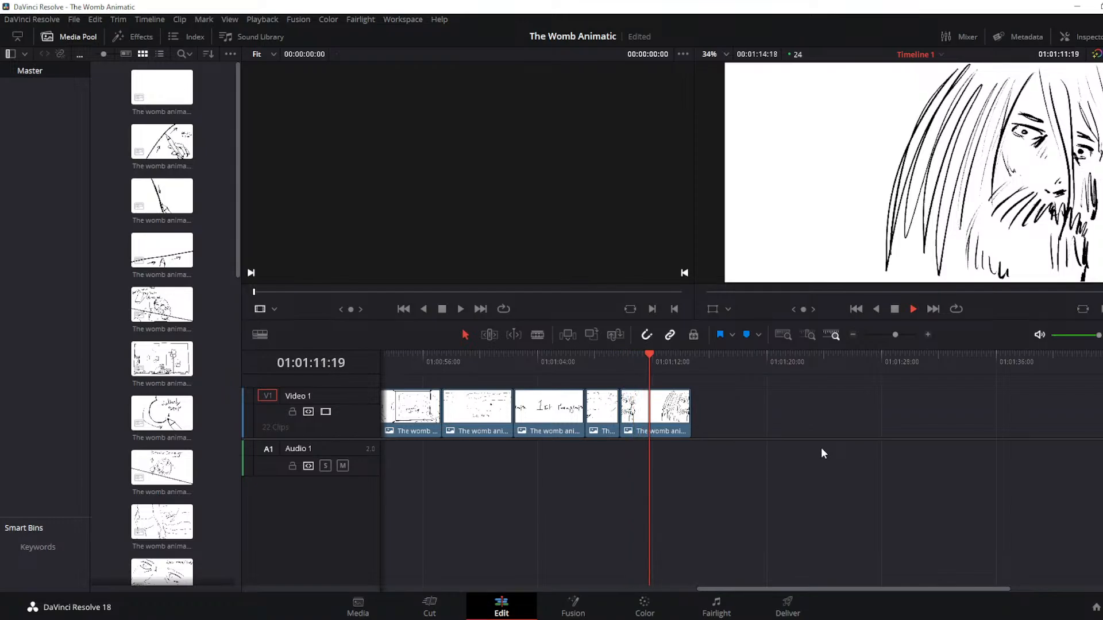
{"action": "key", "text": "space"}
{"action": "key", "text": "Up"}
{"action": "key", "text": "Up"}
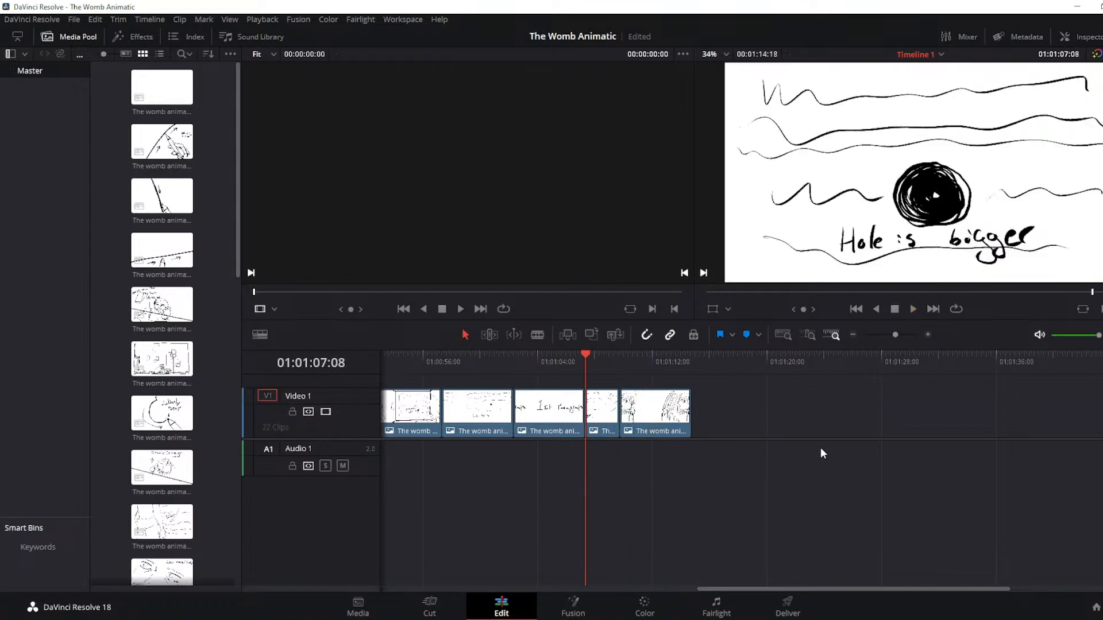
{"action": "key", "text": "space"}
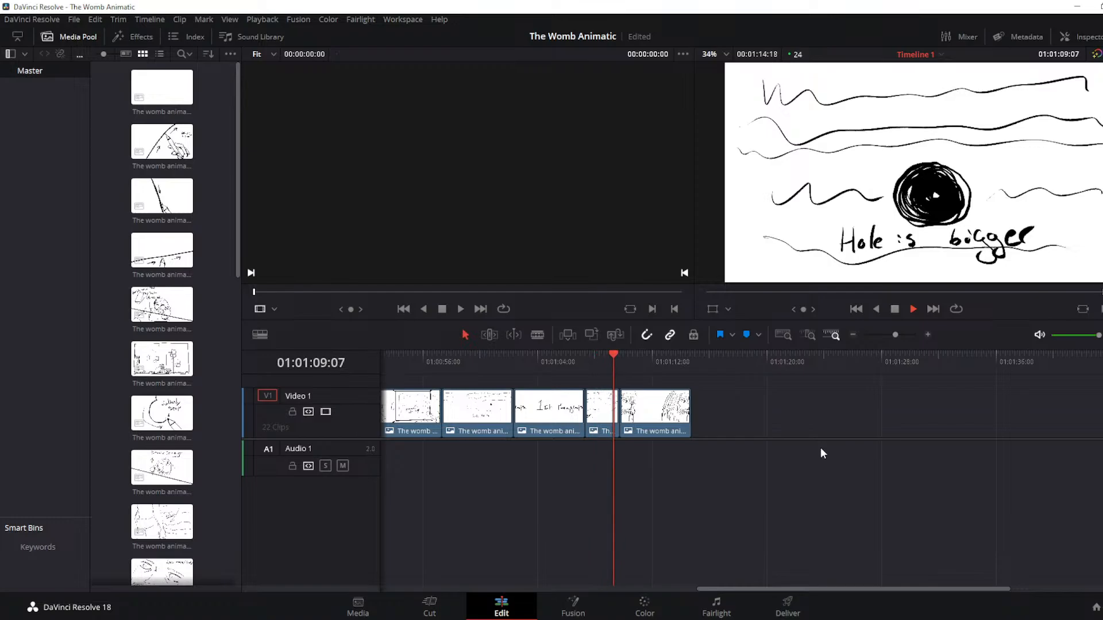
{"action": "key", "text": "space"}
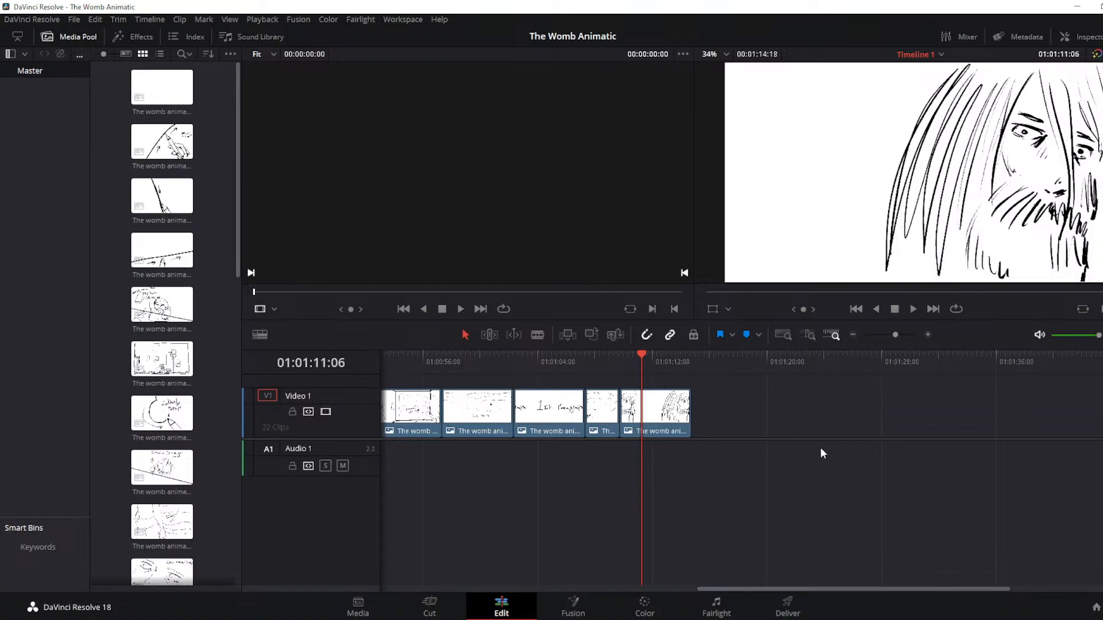
{"action": "key", "text": "Up"}
{"action": "key", "text": "Up"}
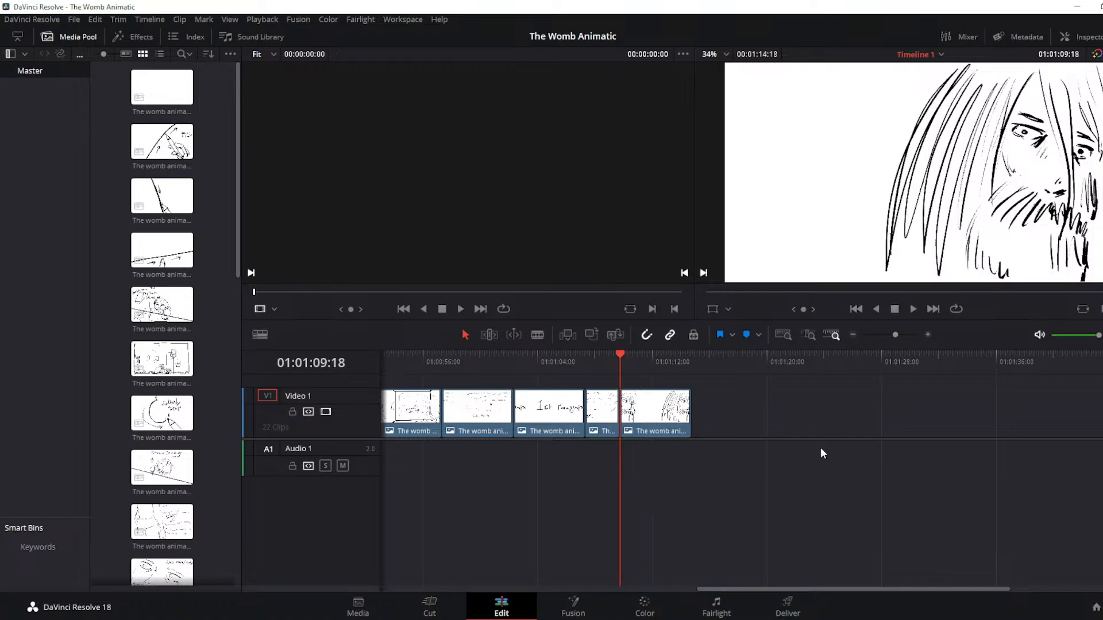
Play the bearded man clip, split it at 01:01:11:23 and delete the part after the cut
{"action": "key", "text": "space"}
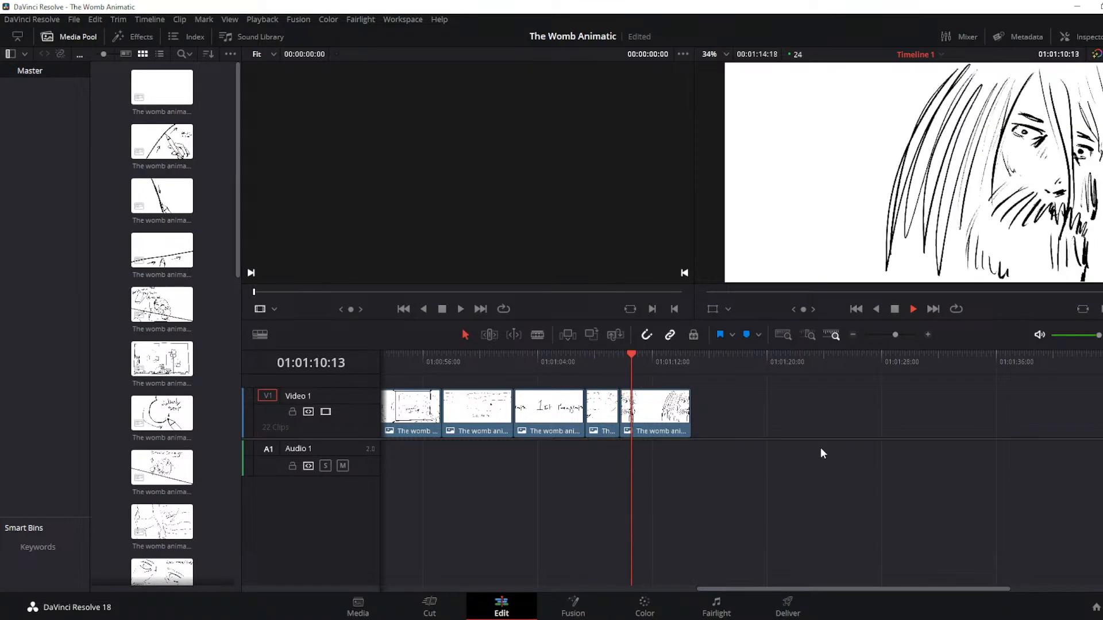
{"action": "key", "text": "space"}
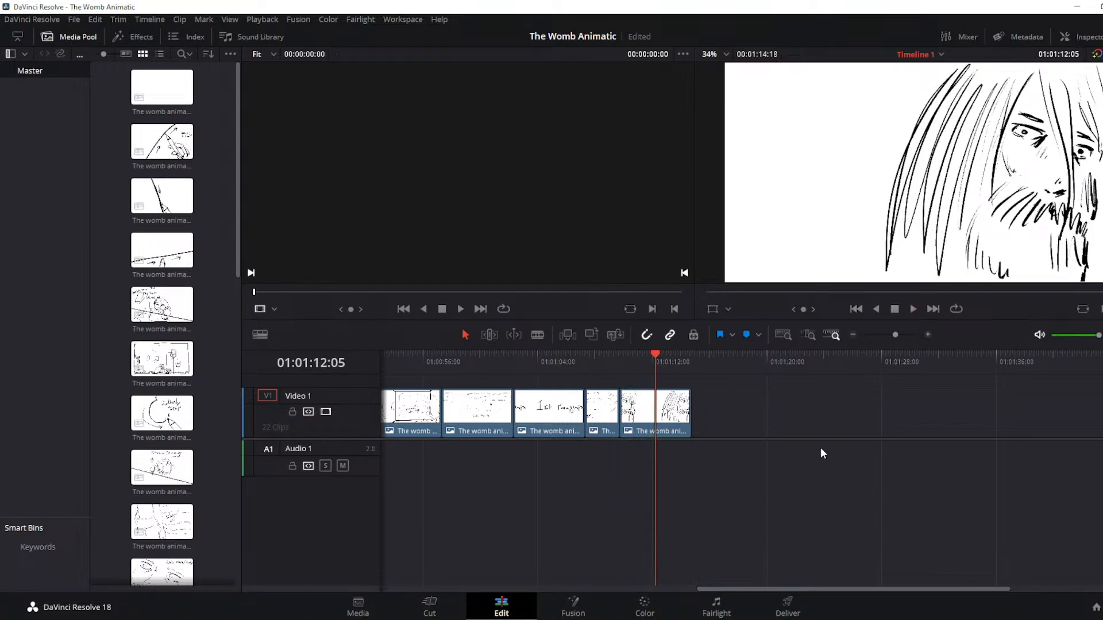
{"action": "key", "text": "Left"}
{"action": "key", "text": "Left"}
{"action": "key", "text": "Left"}
{"action": "key", "text": "Left"}
{"action": "key", "text": "Left"}
{"action": "key", "text": "Left"}
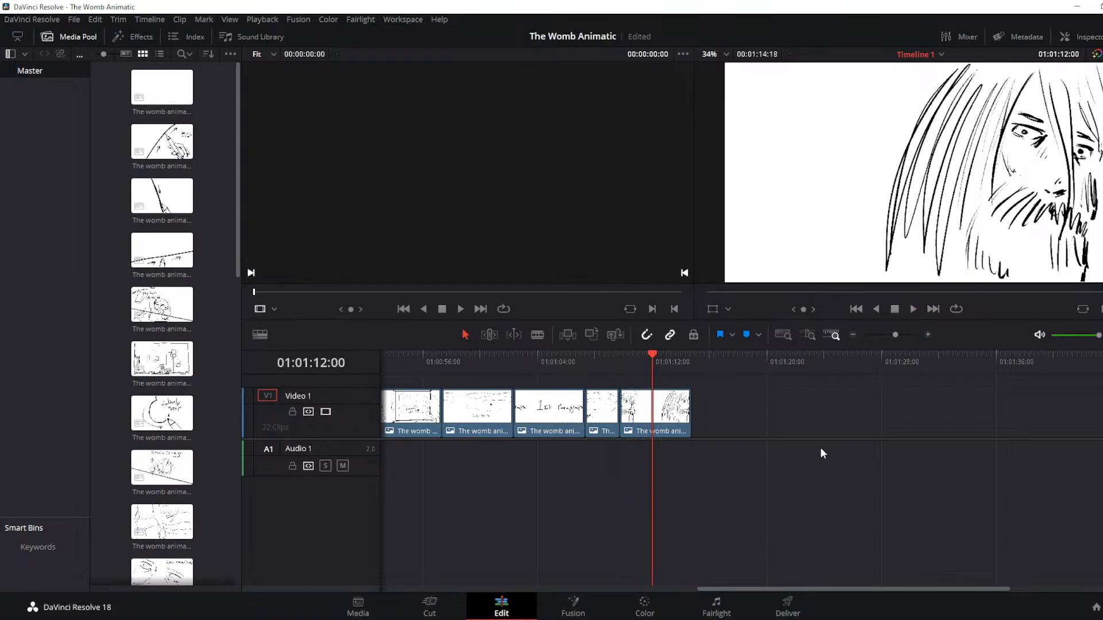
{"action": "left_click", "coordinate": [531, 335]}
{"action": "key", "text": "ctrl+b"}
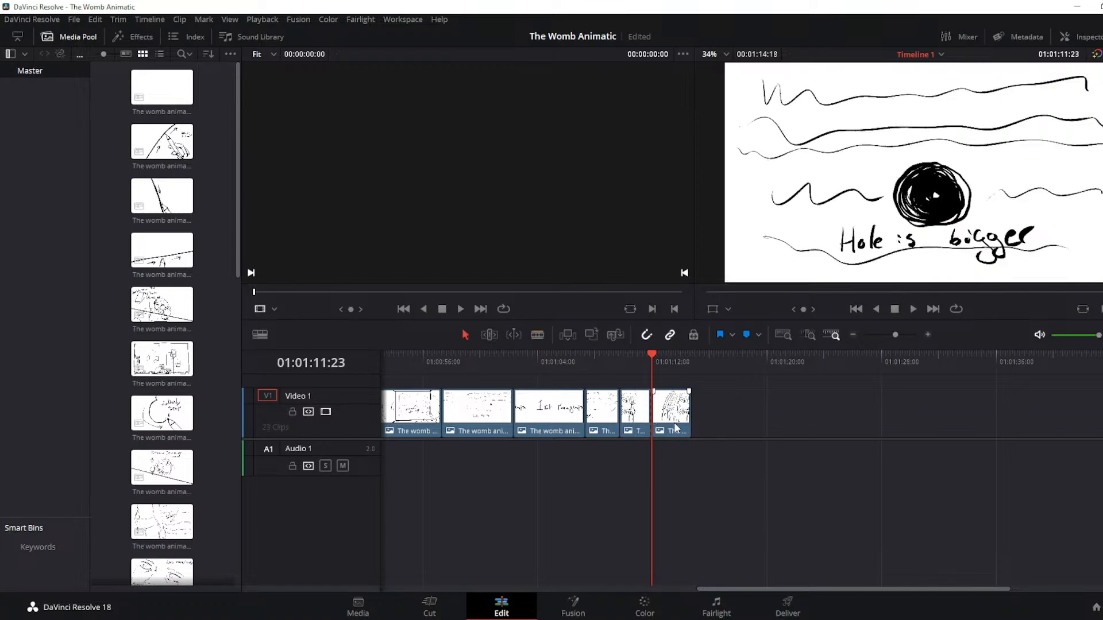
{"action": "left_click", "coordinate": [669, 425]}
{"action": "key", "text": "Delete"}
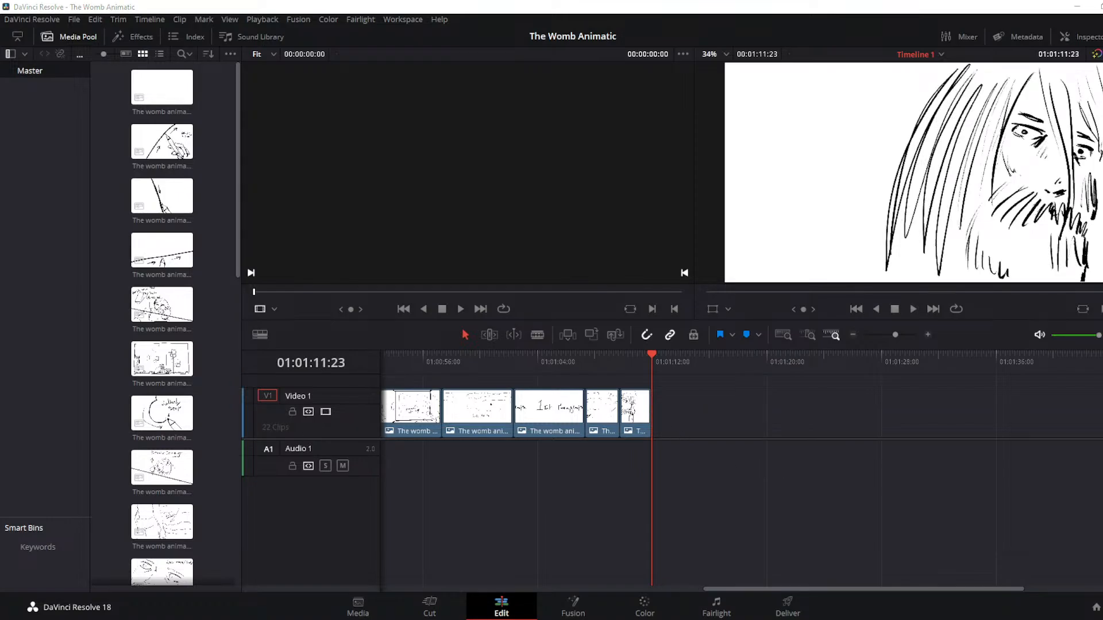
Append the "Stand" slide after the bearded man clip and play the sequence back through it
{"action": "left_click_drag", "start_coordinate": [988, 569], "coordinate": [653, 435]}
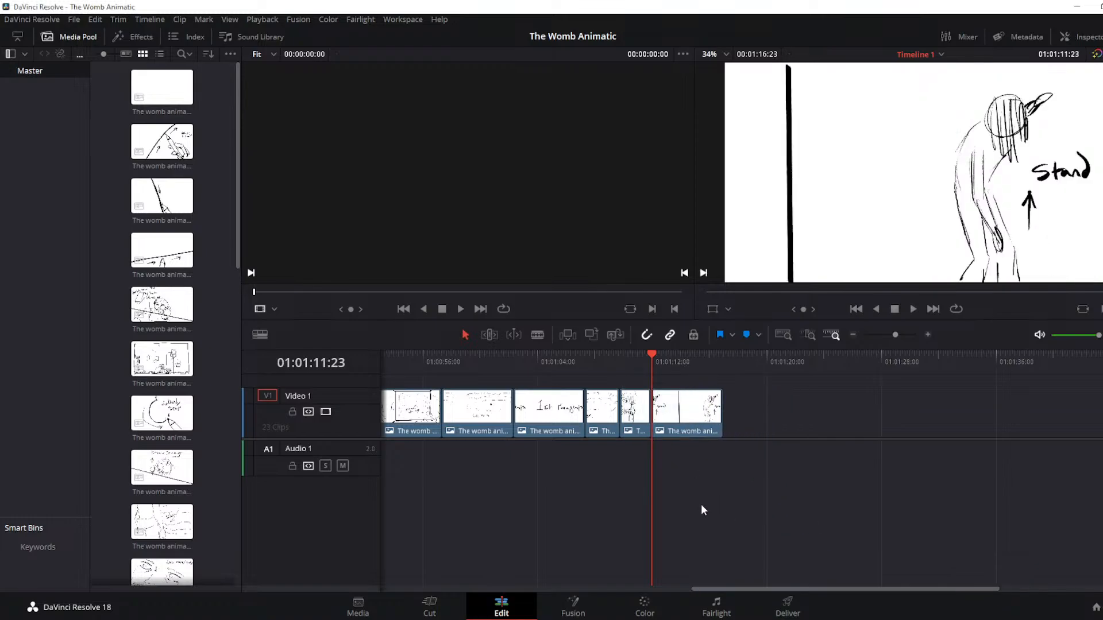
{"action": "key", "text": "Up"}
{"action": "key", "text": "Up"}
{"action": "key", "text": "space"}
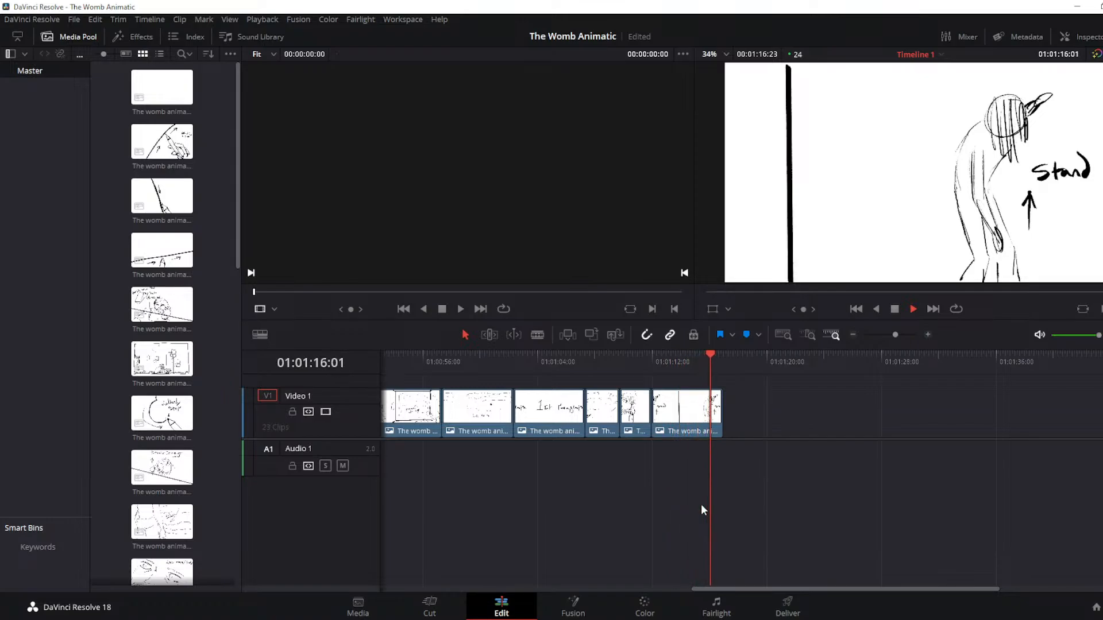
Replay the slides leading into the "Stand" slide to check their timing
{"action": "key", "text": "Up"}
{"action": "key", "text": "Up"}
{"action": "key", "text": "Up"}
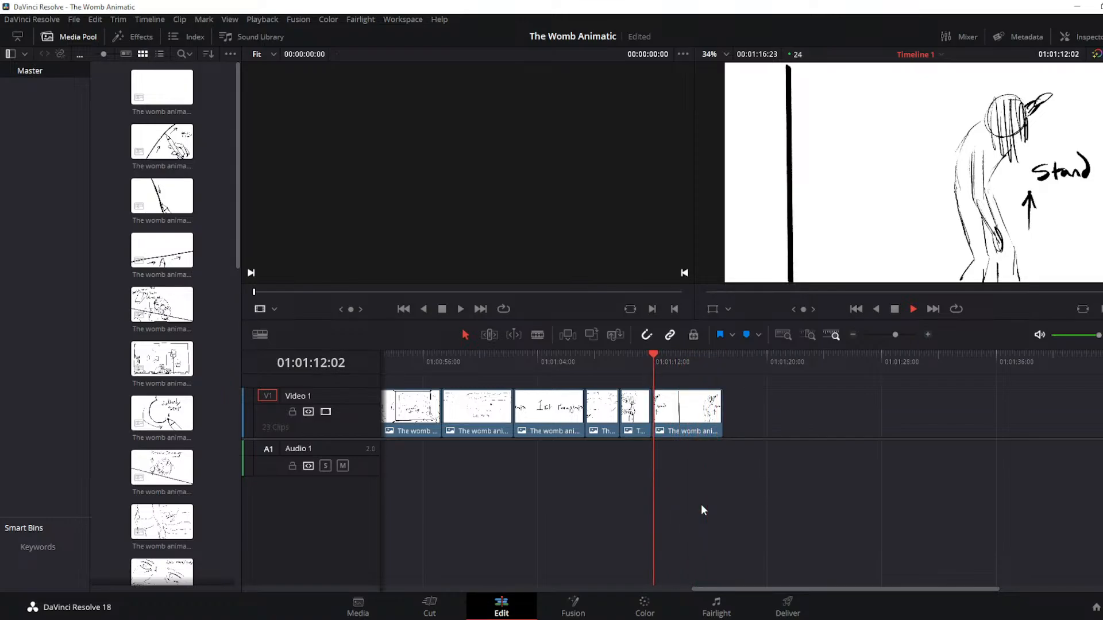
{"action": "key", "text": "Up"}
{"action": "key", "text": "Up"}
{"action": "key", "text": "Up"}
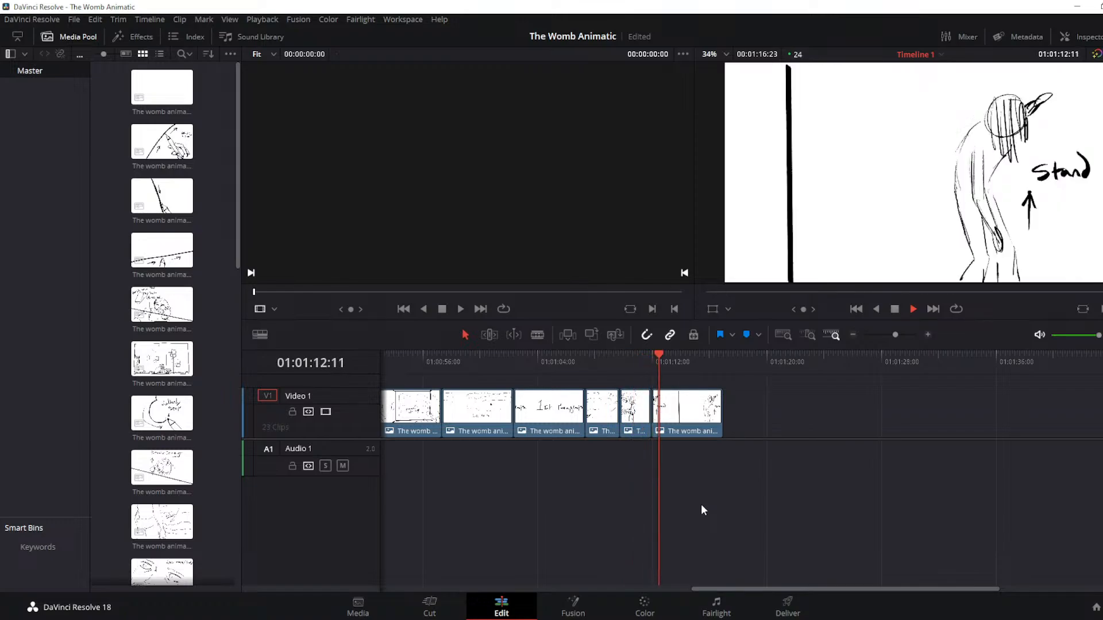
{"action": "key", "text": "space"}
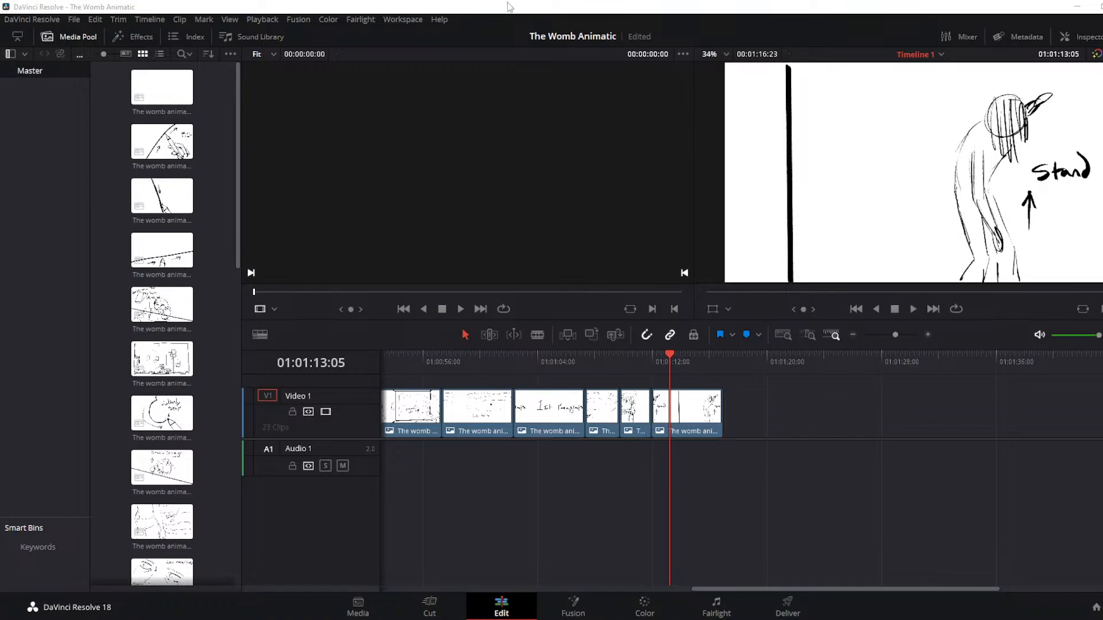
Play back from the start of "1st Paragraph" into the "Stand" slide to check the pacing
{"action": "key", "text": "Up"}
{"action": "key", "text": "Up"}
{"action": "key", "text": "Up"}
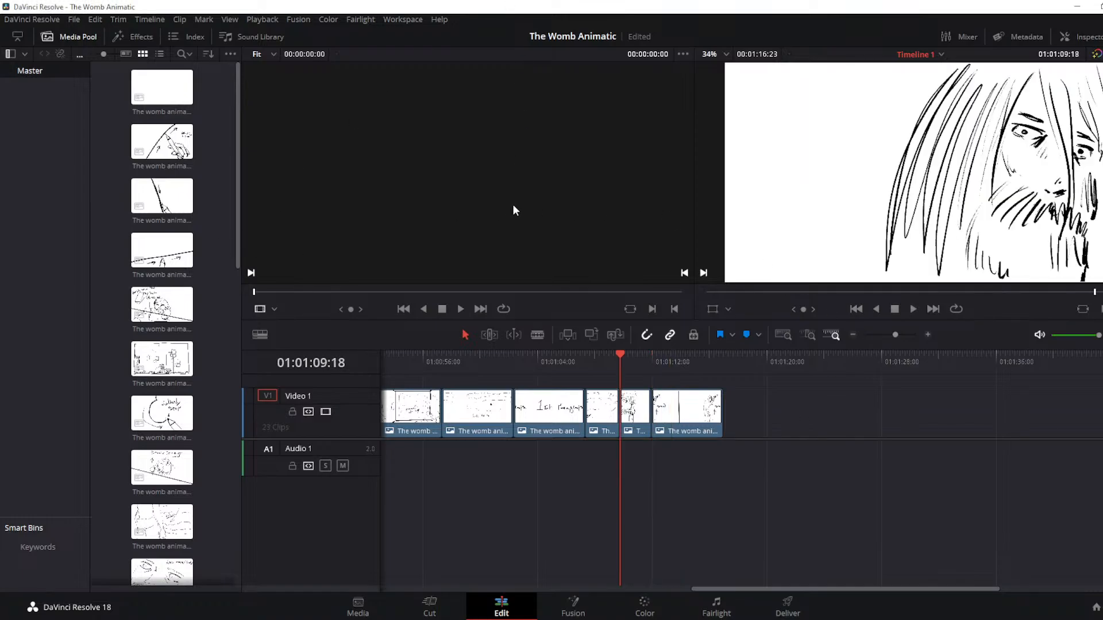
{"action": "key", "text": "Up"}
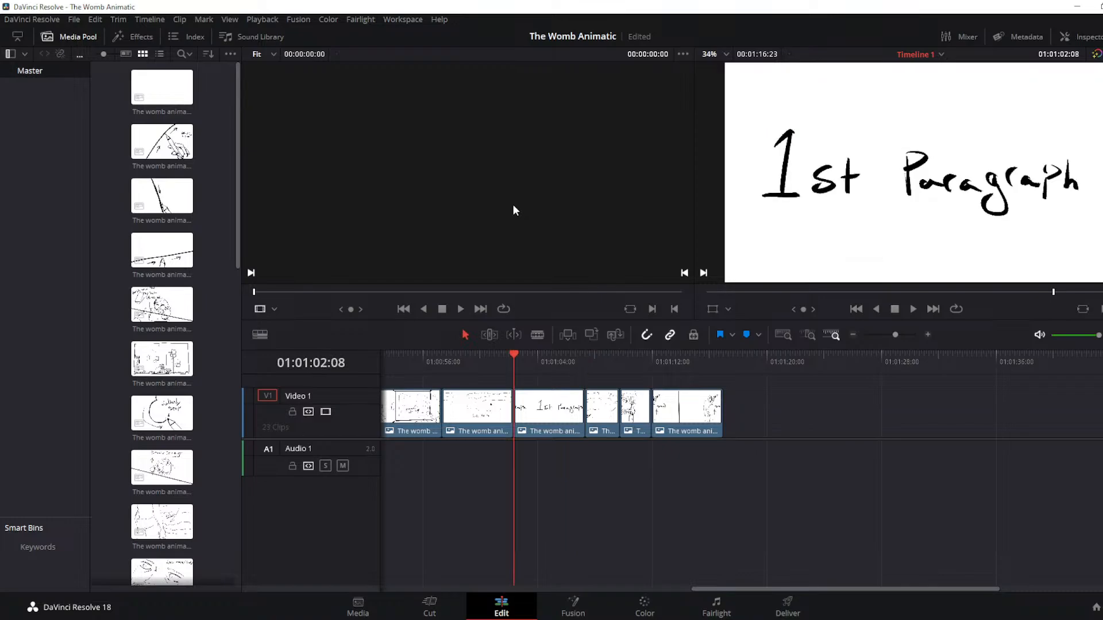
{"action": "key", "text": "space"}
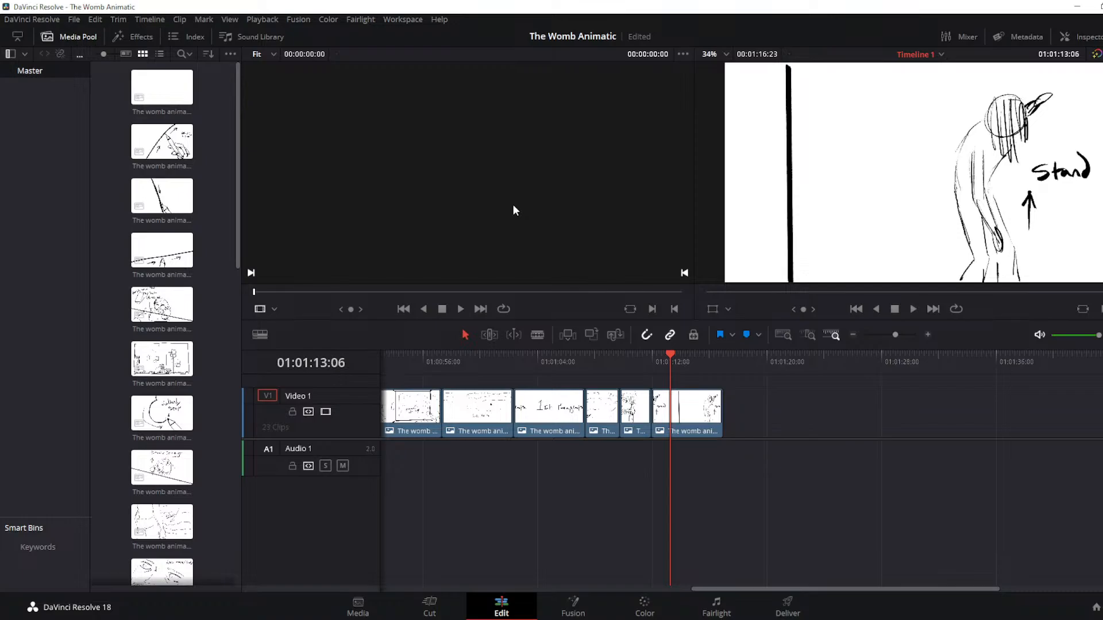
Replay the transition from the bearded man to the "Stand" slide to judge how long "Stand" should last
{"action": "key", "text": "Up"}
{"action": "key", "text": "Up"}
{"action": "key", "text": "space"}
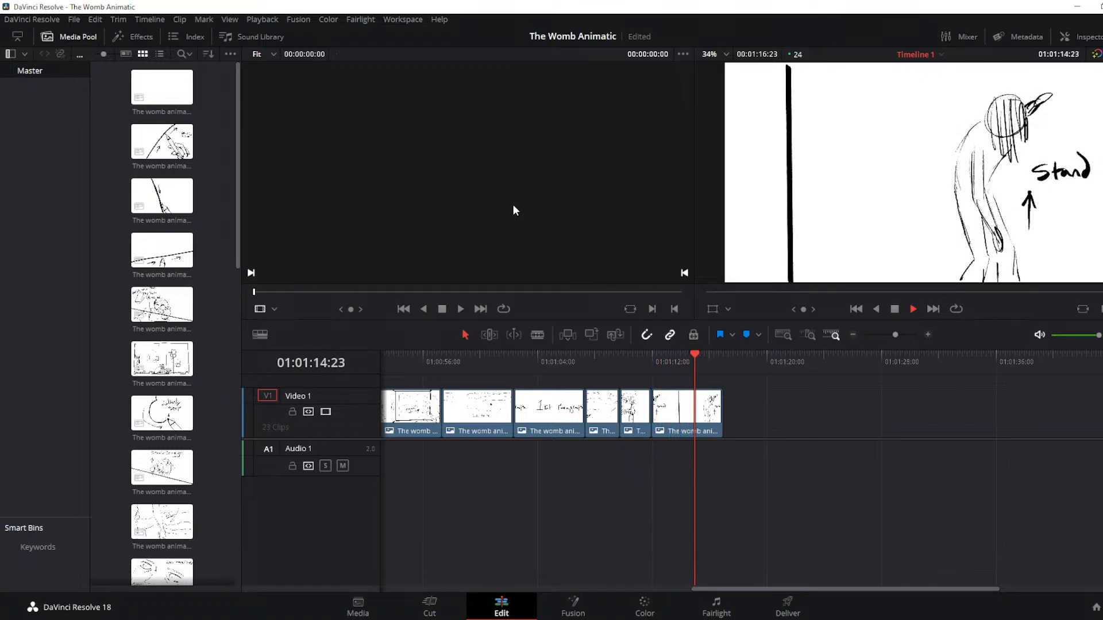
{"action": "key", "text": "space"}
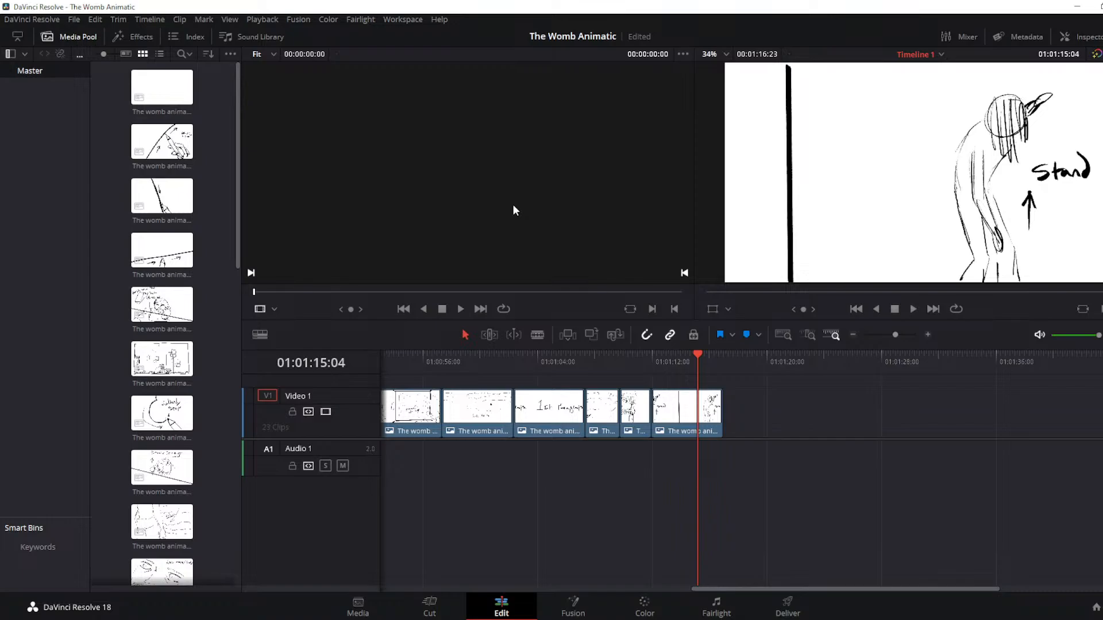
Replay the sequence from "1st Paragraph" to the "Stand" slide once more to check the overall timing
{"action": "key", "text": "Up"}
{"action": "key", "text": "Up"}
{"action": "key", "text": "Up"}
{"action": "key", "text": "Up"}
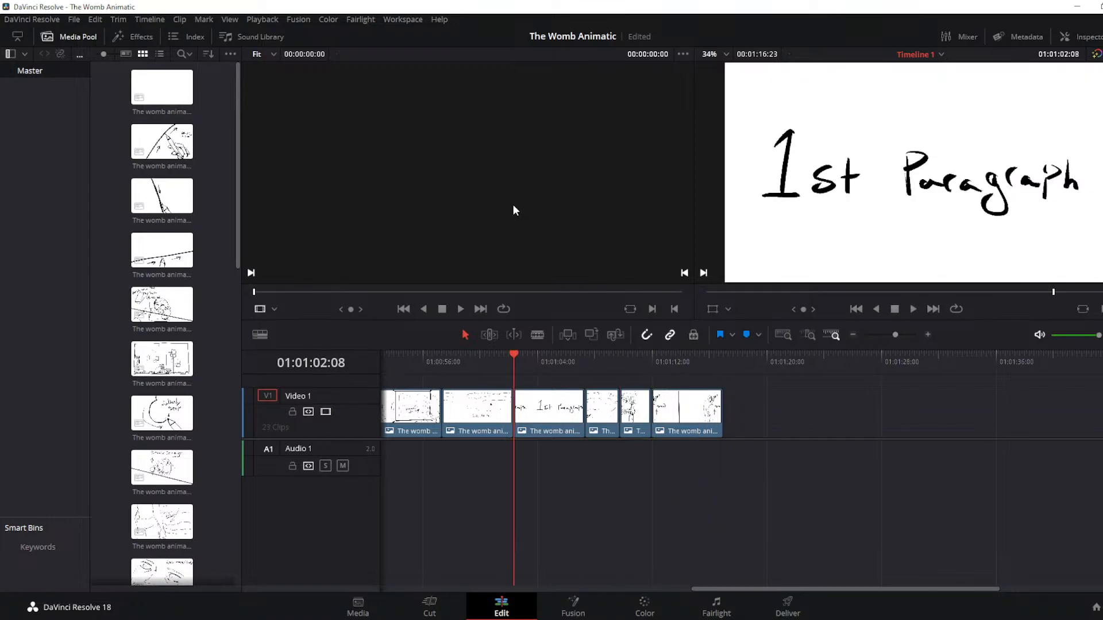
{"action": "key", "text": "space"}
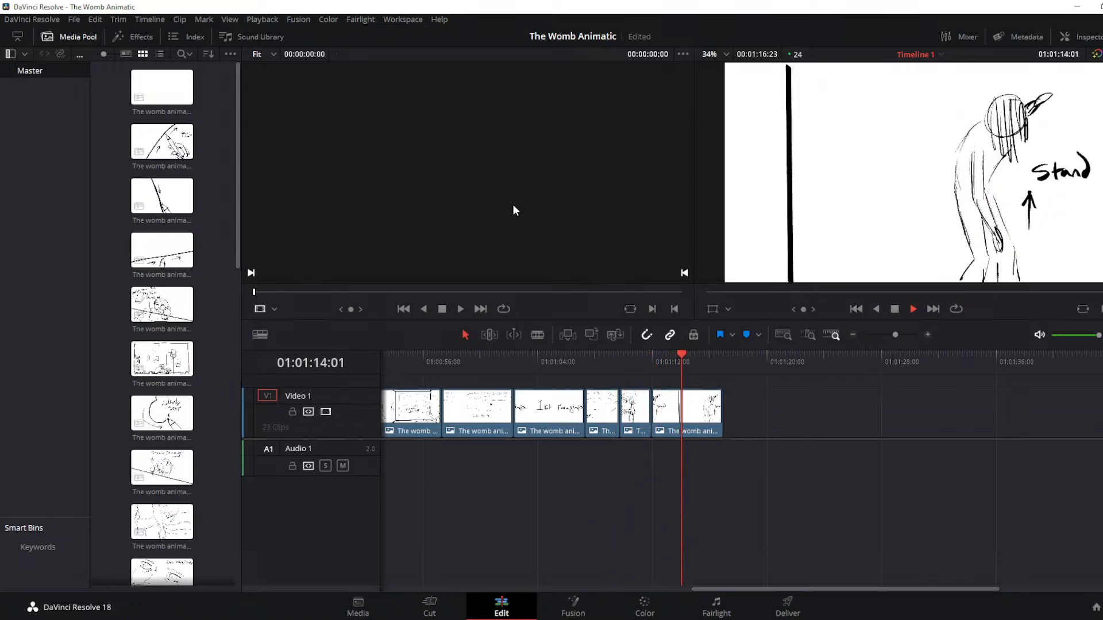
{"action": "key", "text": "space"}
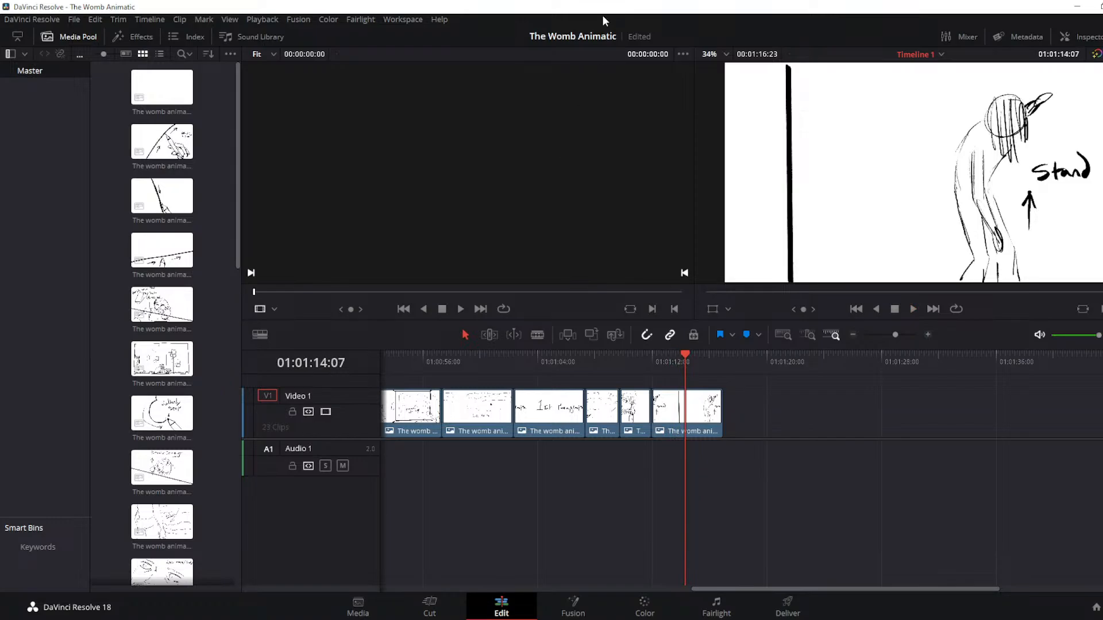
Split the "Stand" clip at 01:01:15:09, remove the part after the cut and save the project
{"action": "left_click", "coordinate": [537, 335]}
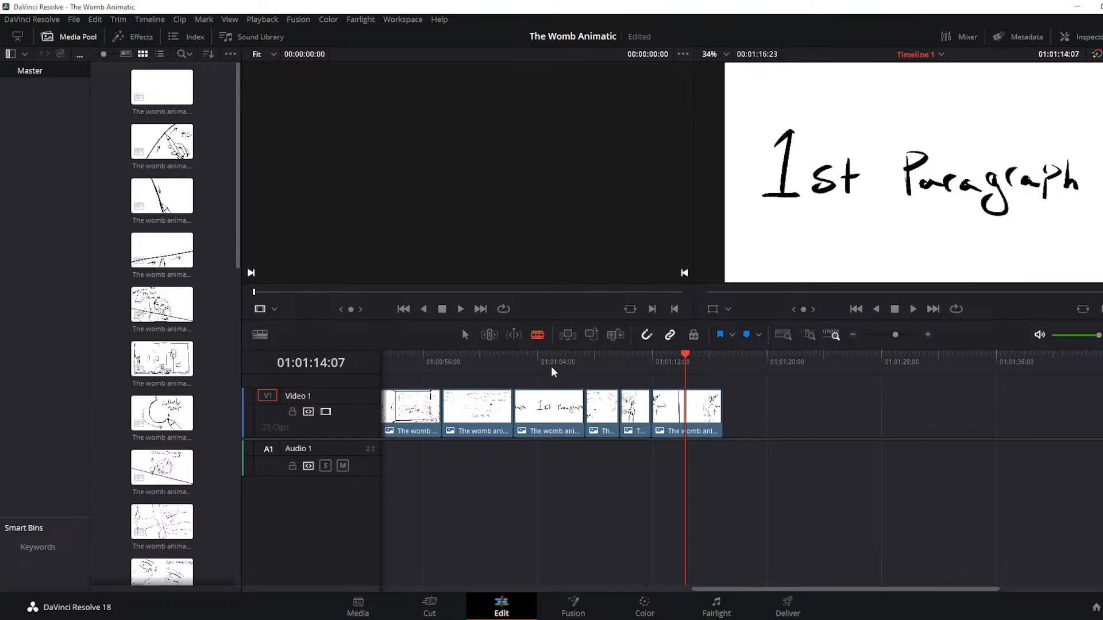
{"action": "key", "text": "space"}
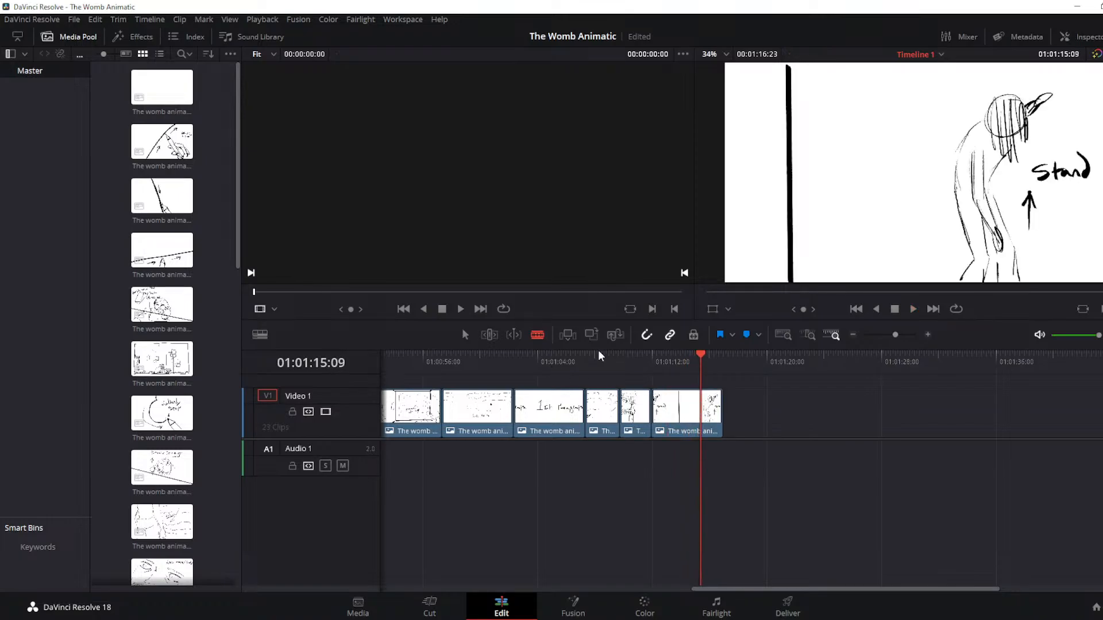
{"action": "left_click", "coordinate": [701, 417]}
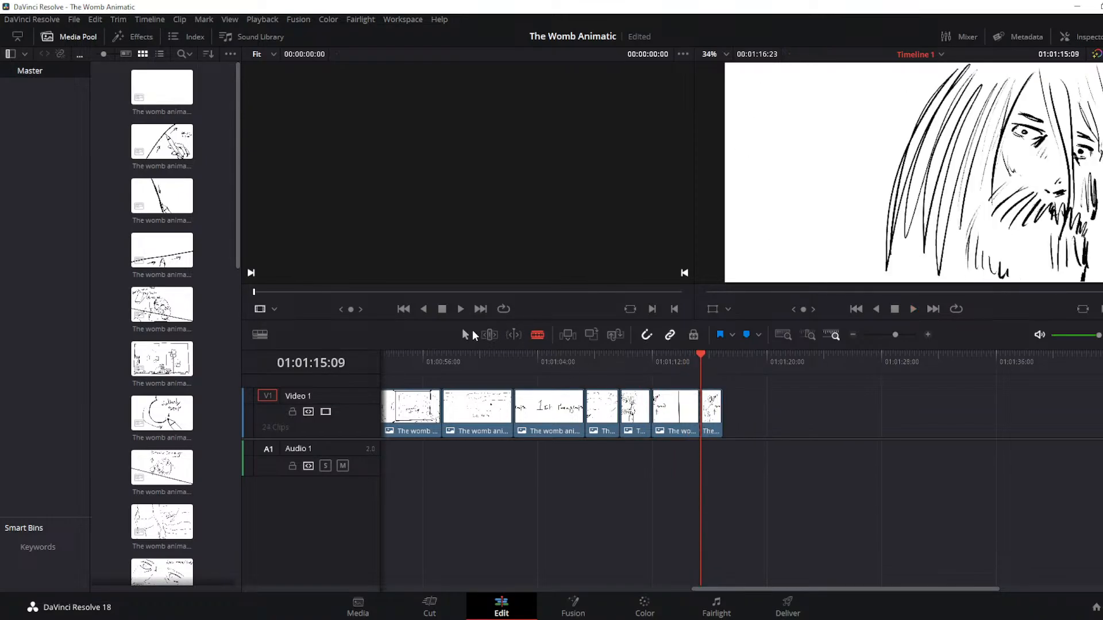
{"action": "left_click", "coordinate": [465, 335]}
{"action": "key", "text": "Delete"}
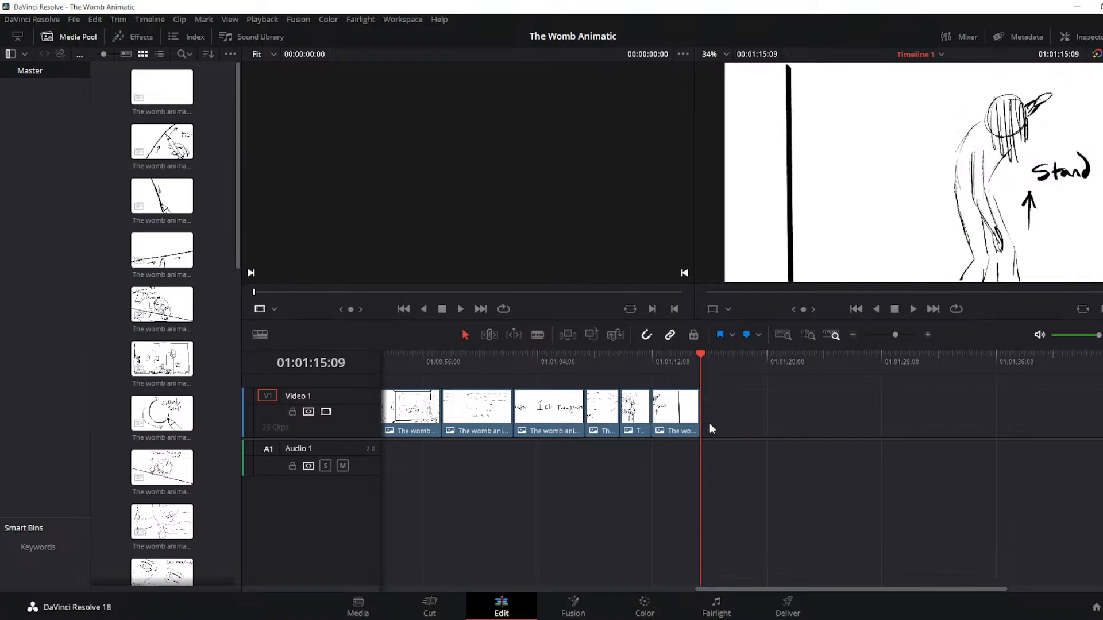
{"action": "key", "text": "ctrl+s"}
Append the slide of the closed-eyed bearded man beside the scribbled hole and play it through to its end
{"action": "left_click_drag", "start_coordinate": [1102, 453], "coordinate": [697, 422]}
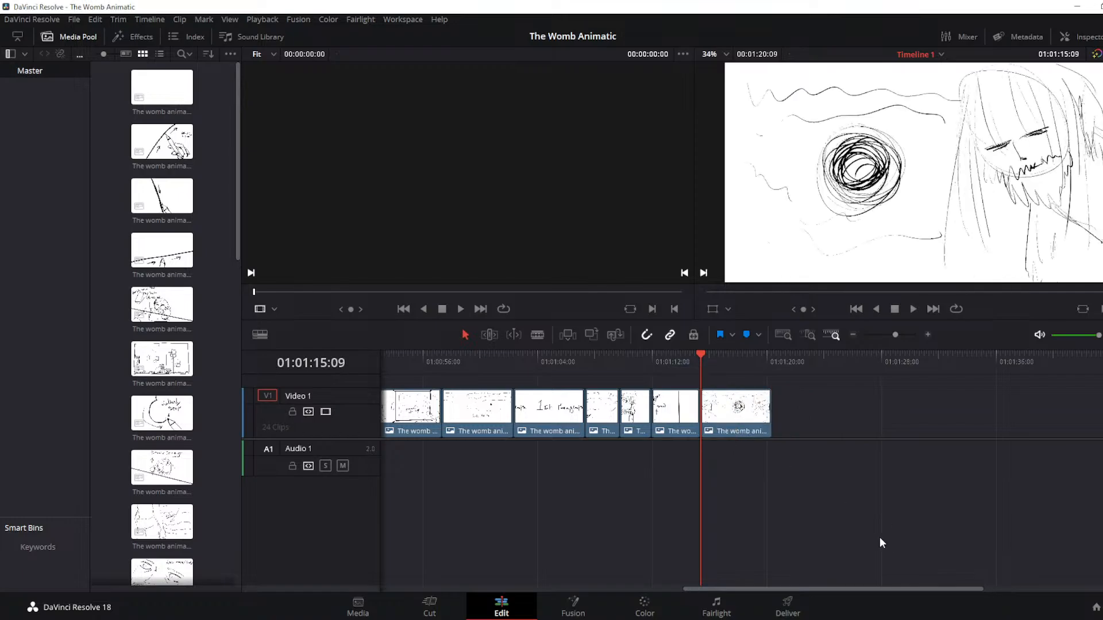
{"action": "key", "text": "space"}
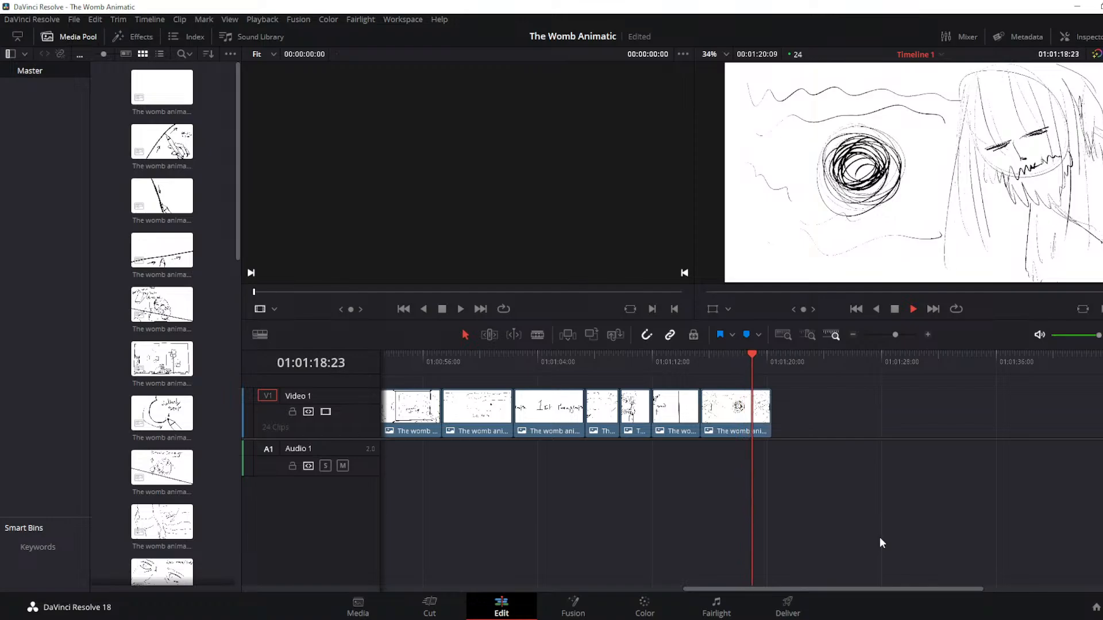
{"action": "key", "text": "space"}
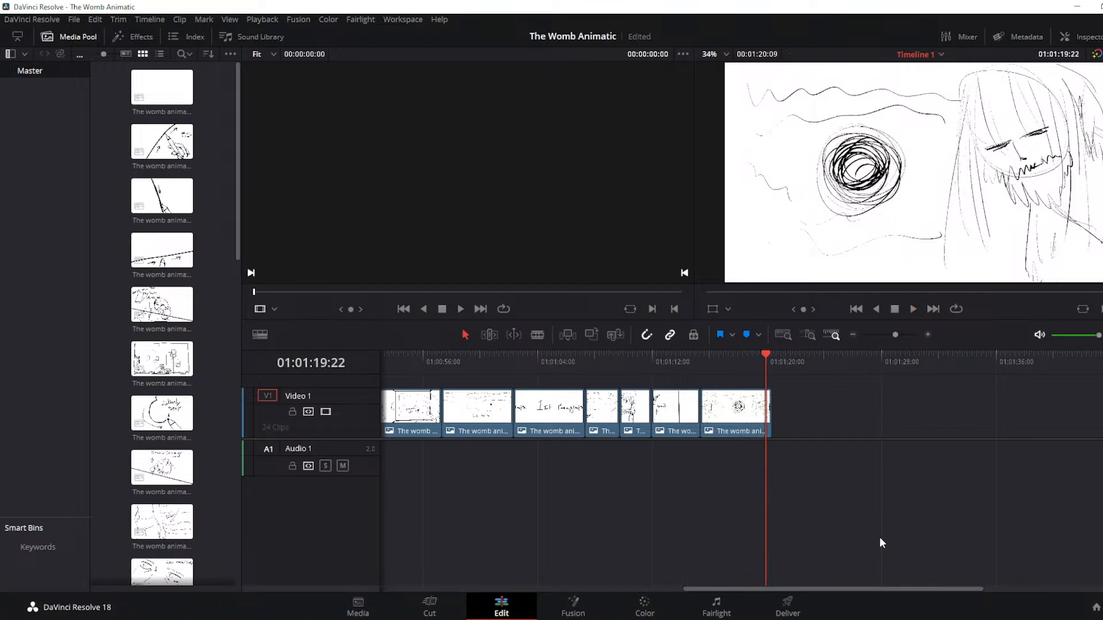
{"action": "key", "text": "space"}
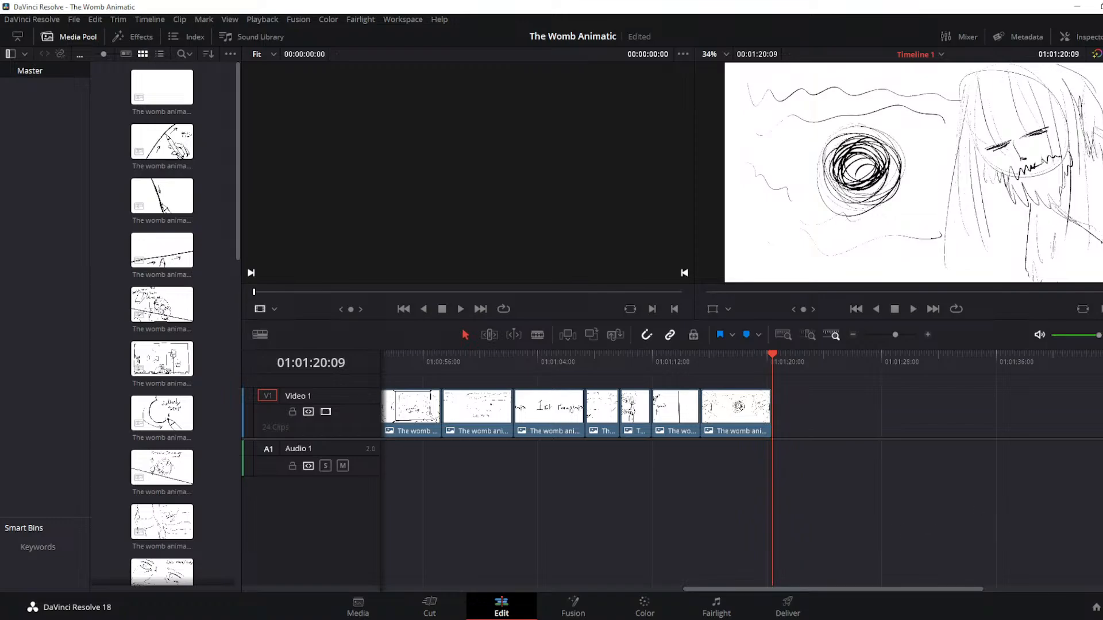
Append the slide of the hand reaching toward the black shape at the timeline's end and play it back
{"action": "left_click_drag", "start_coordinate": [1097, 568], "coordinate": [765, 429]}
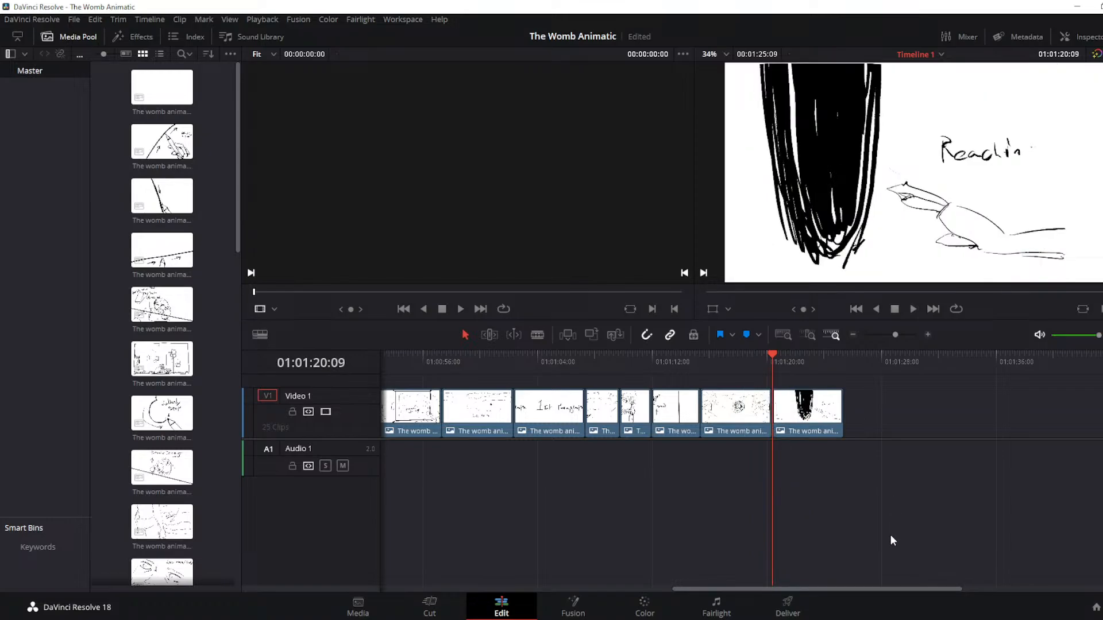
{"action": "key", "text": "space"}
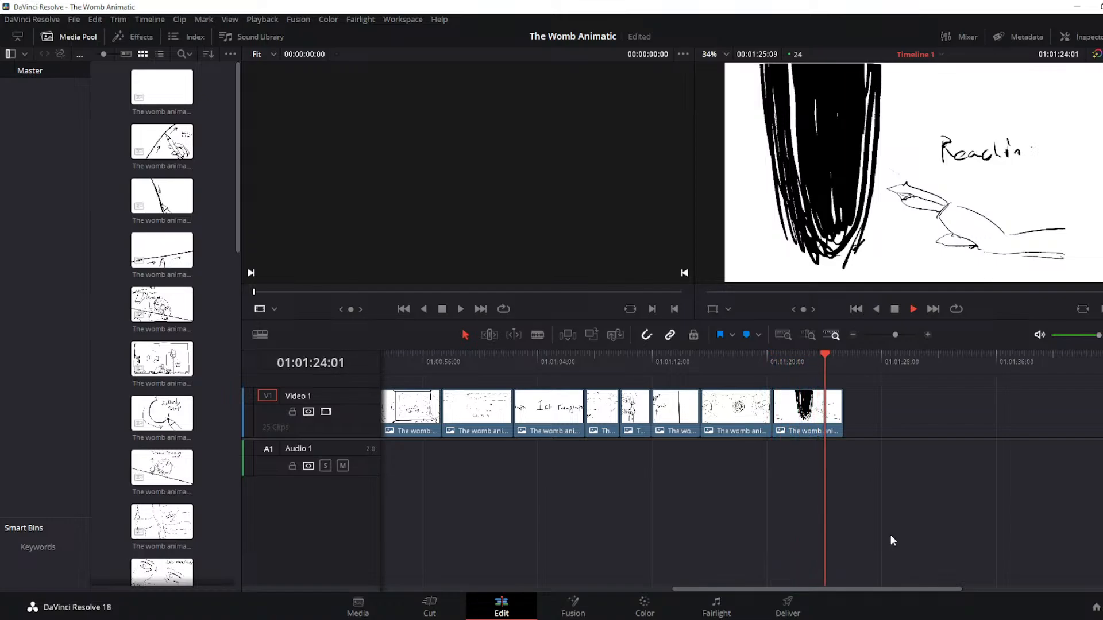
{"action": "key", "text": "space"}
Split the reaching hand clip at 01:01:24:10 and delete all leftover pieces after the cut
{"action": "key", "text": "b"}
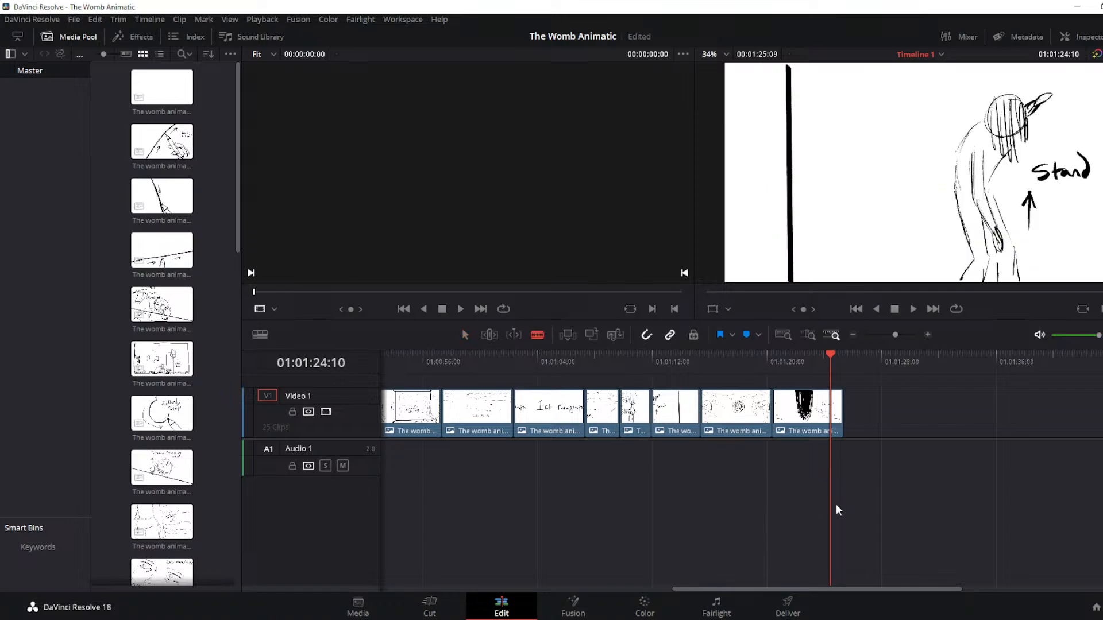
{"action": "left_click", "coordinate": [838, 434]}
{"action": "left_click", "coordinate": [830, 430]}
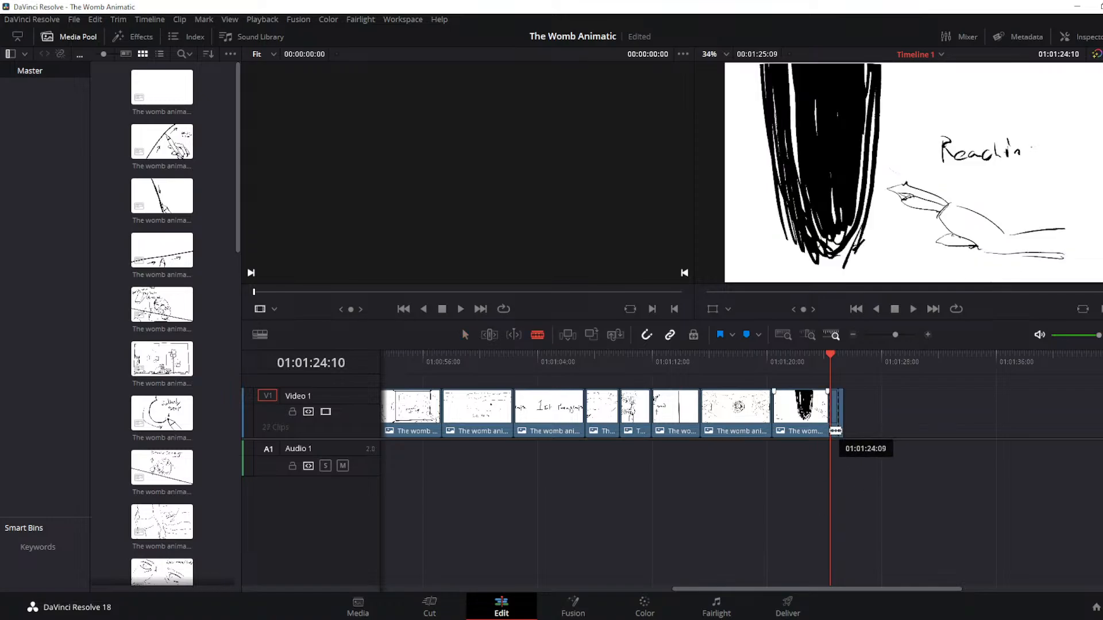
{"action": "left_click", "coordinate": [465, 335]}
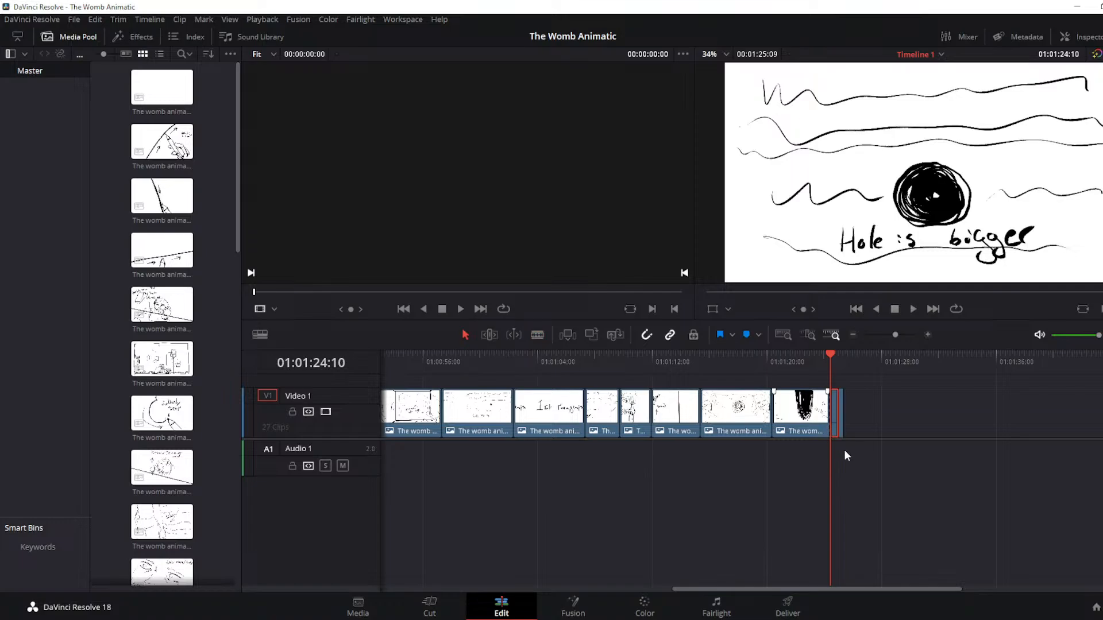
{"action": "key", "text": "Delete"}
{"action": "left_click", "coordinate": [835, 429]}
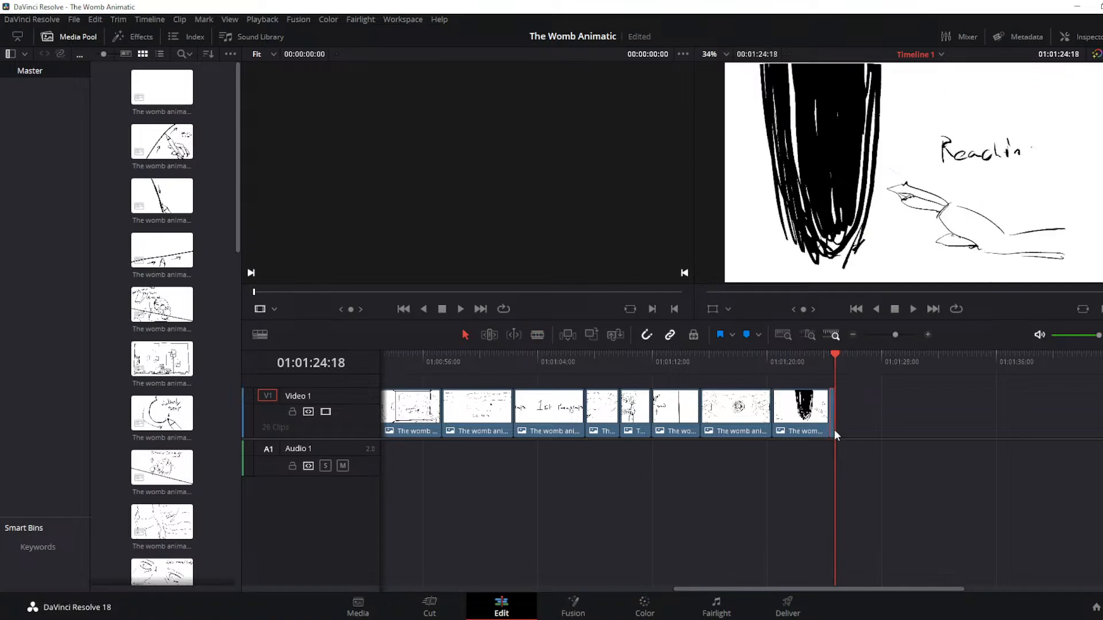
{"action": "key", "text": "Delete"}
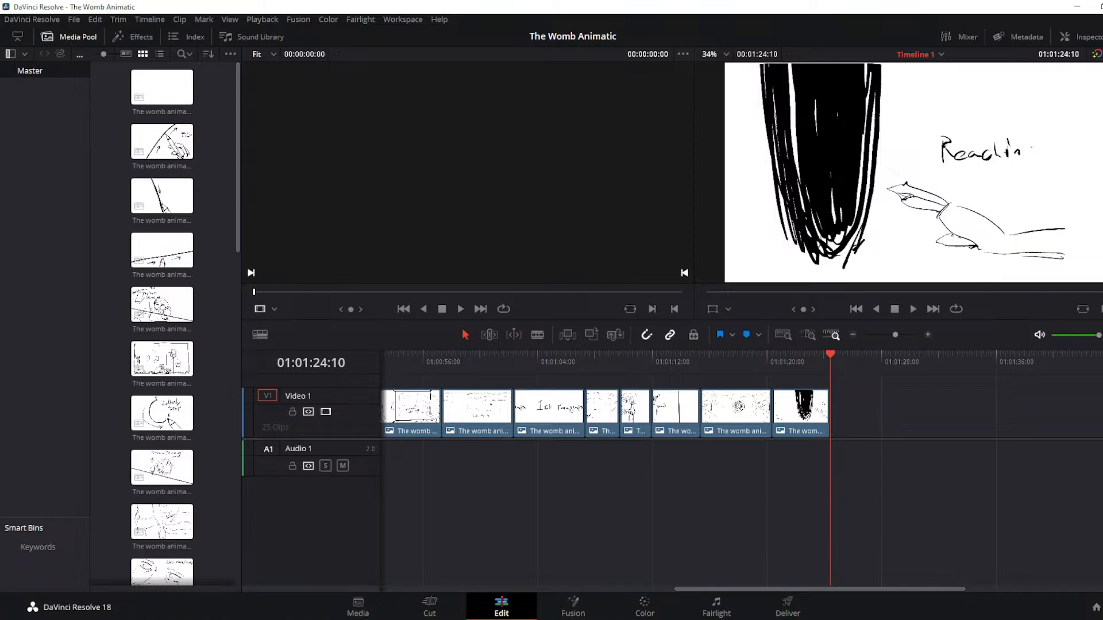
Append the "Grab" slide at the timeline's end and play back from the start of the bearded man clip
{"action": "left_click_drag", "start_coordinate": [1034, 591], "coordinate": [833, 442]}
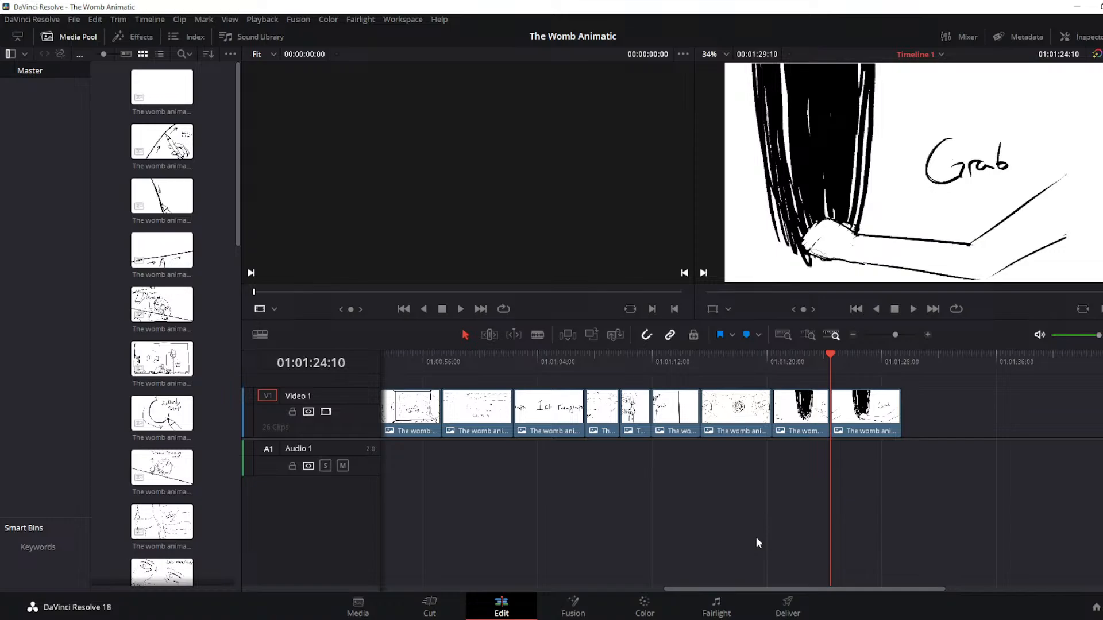
{"action": "key", "text": "Up"}
{"action": "key", "text": "Up"}
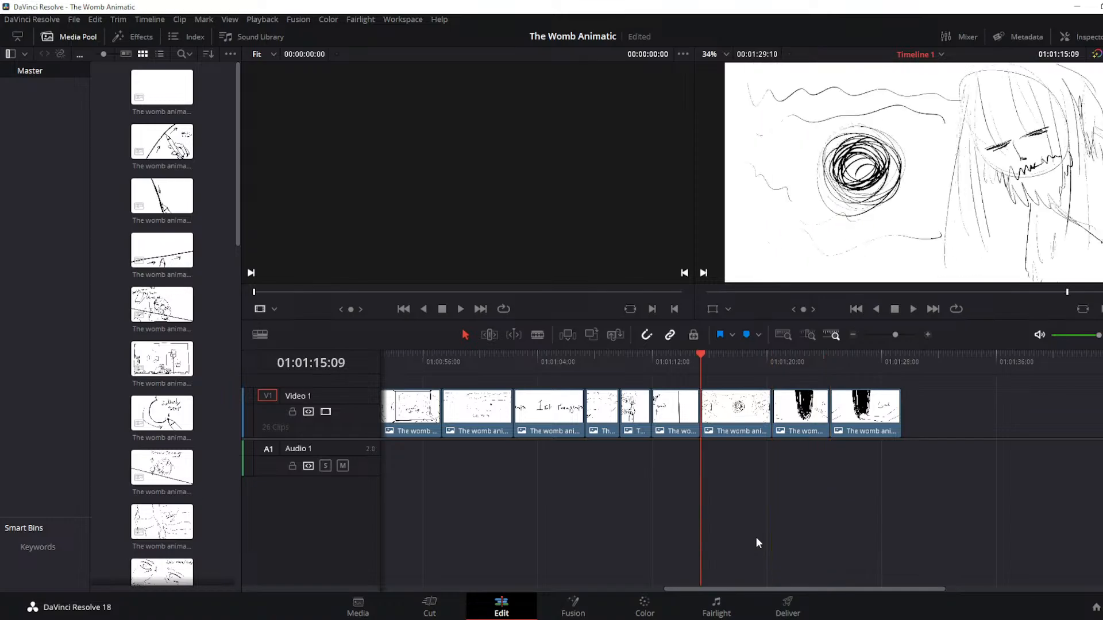
{"action": "key", "text": "space"}
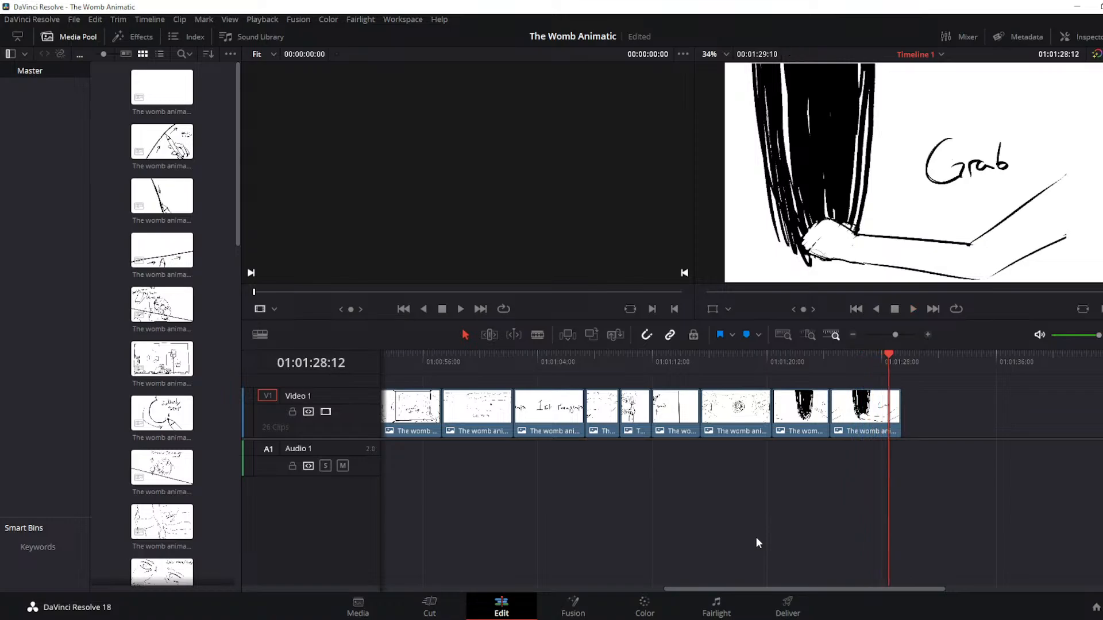
Step back through the "Grab" clip and remove it from the timeline's end
{"action": "key", "text": "Left"}
{"action": "key", "text": "Left"}
{"action": "key", "text": "Left"}
{"action": "key", "text": "Left"}
{"action": "key", "text": "Left"}
{"action": "key", "text": "Left"}
{"action": "key", "text": "Left"}
{"action": "key", "text": "Left"}
{"action": "key", "text": "Left"}
{"action": "key", "text": "Left"}
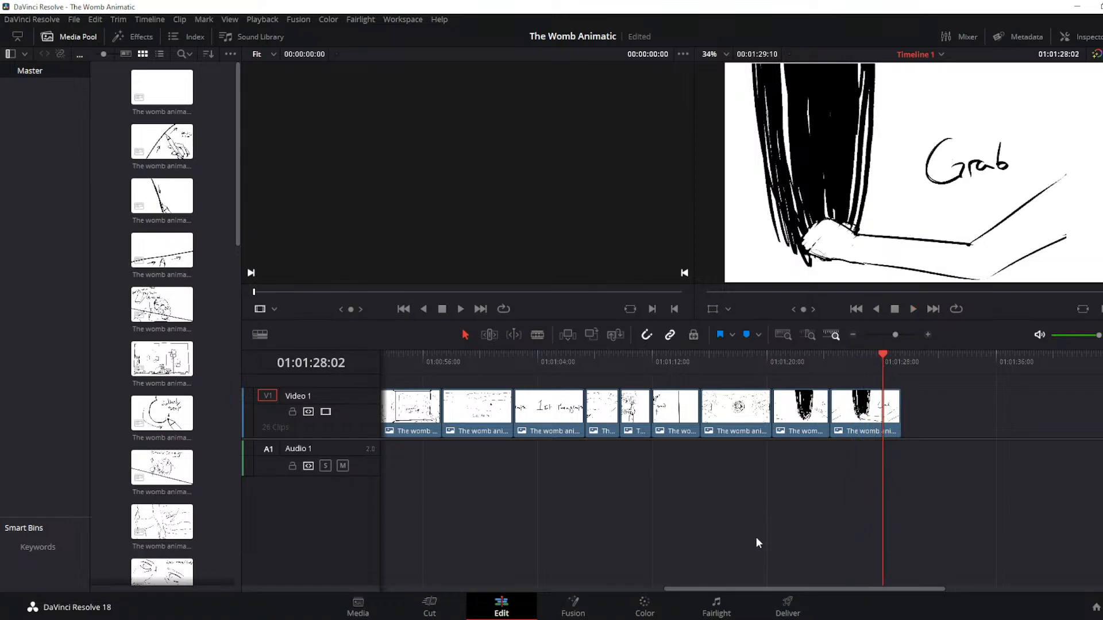
{"action": "key", "text": "j"}
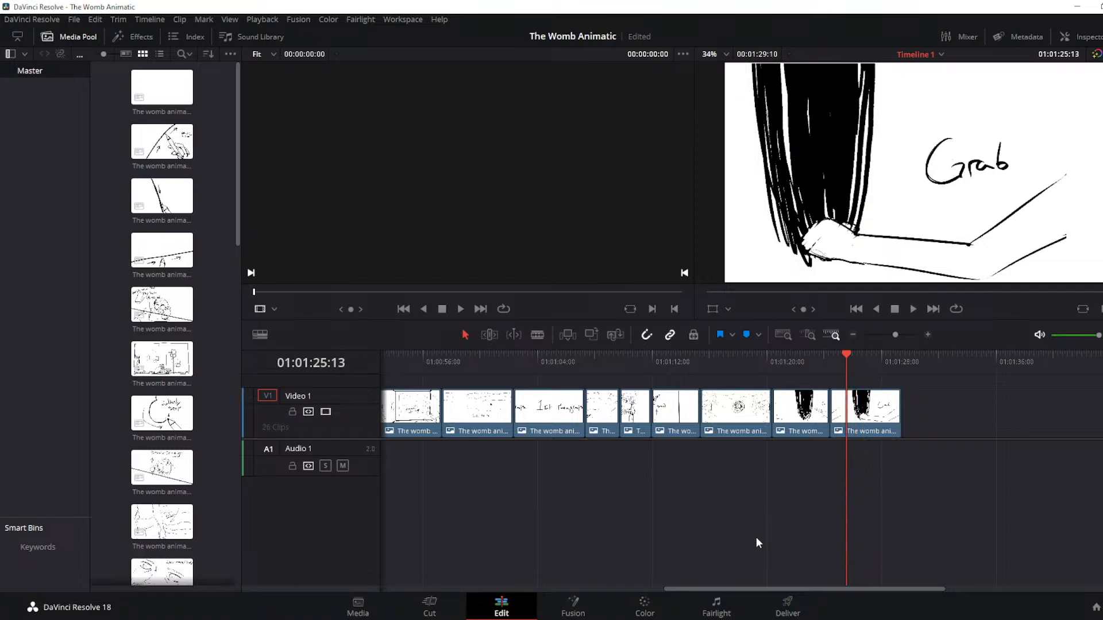
{"action": "key", "text": "Delete"}
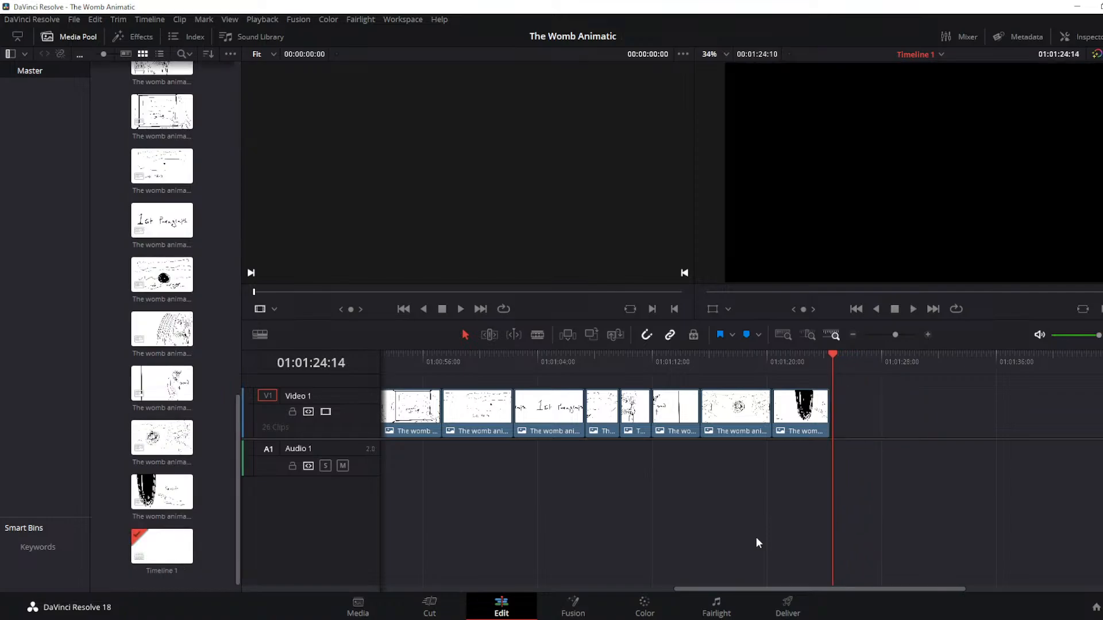
Review the transition from the bearded man clip to the reaching hand clip around 01:01:20:09
{"action": "key", "text": "j"}
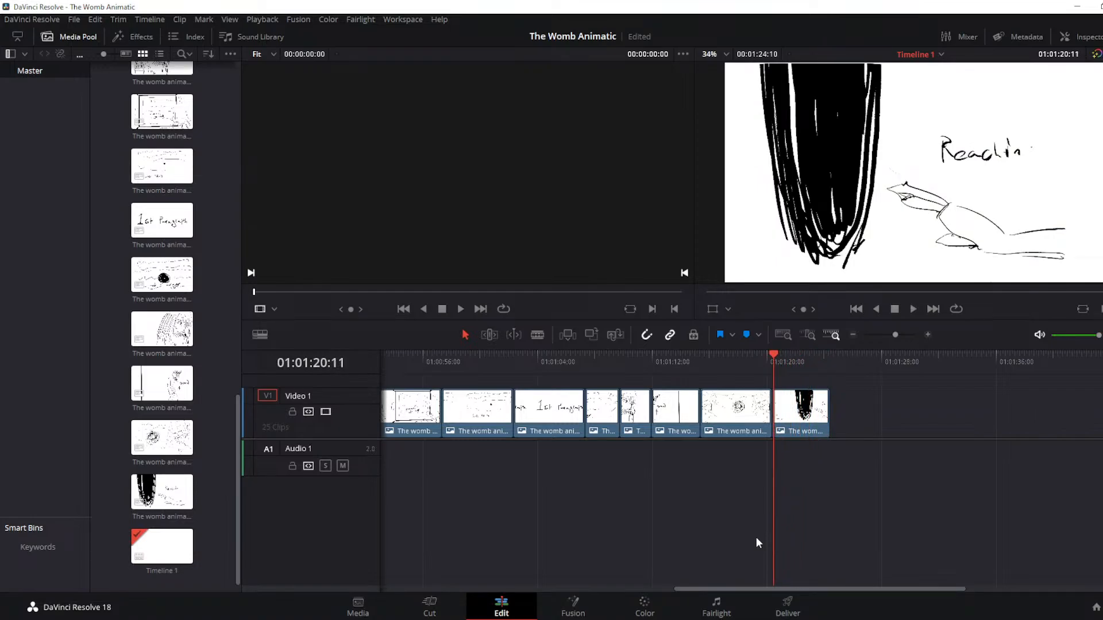
{"action": "key", "text": "Left"}
{"action": "key", "text": "Left"}
{"action": "key", "text": "Left"}
{"action": "key", "text": "Left"}
{"action": "key", "text": "Left"}
{"action": "key", "text": "Left"}
{"action": "key", "text": "Left"}
{"action": "key", "text": "Left"}
{"action": "key", "text": "Left"}
{"action": "key", "text": "Left"}
{"action": "key", "text": "Left"}
{"action": "key", "text": "Left"}
{"action": "key", "text": "Left"}
{"action": "key", "text": "Left"}
{"action": "key", "text": "Left"}
{"action": "key", "text": "Left"}
{"action": "key", "text": "Left"}
{"action": "key", "text": "space"}
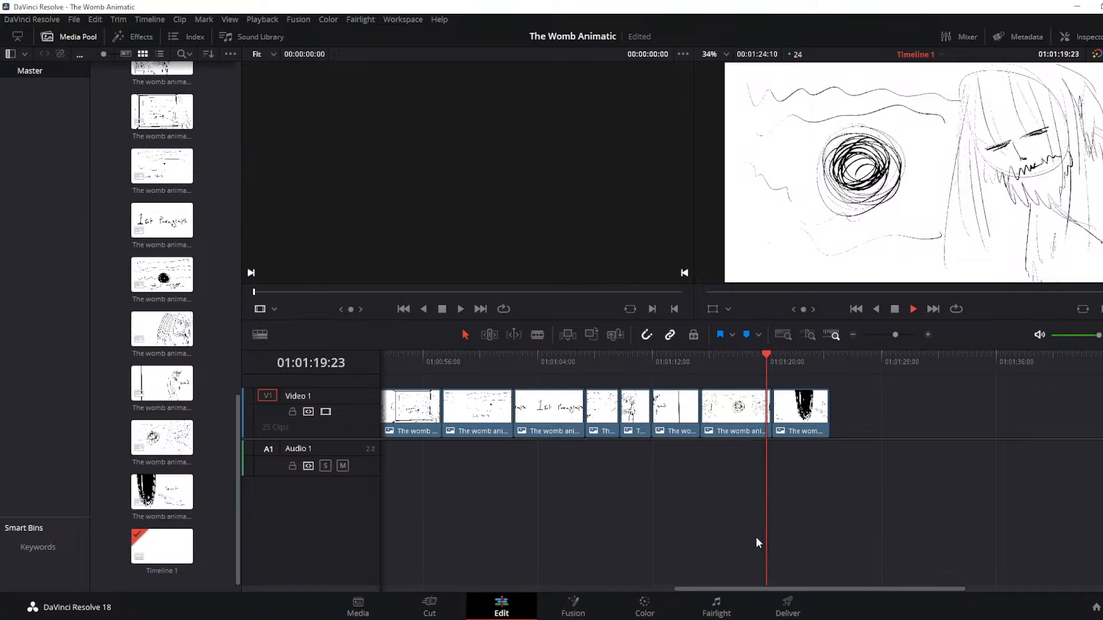
{"action": "key", "text": "Up"}
{"action": "key", "text": "Down"}
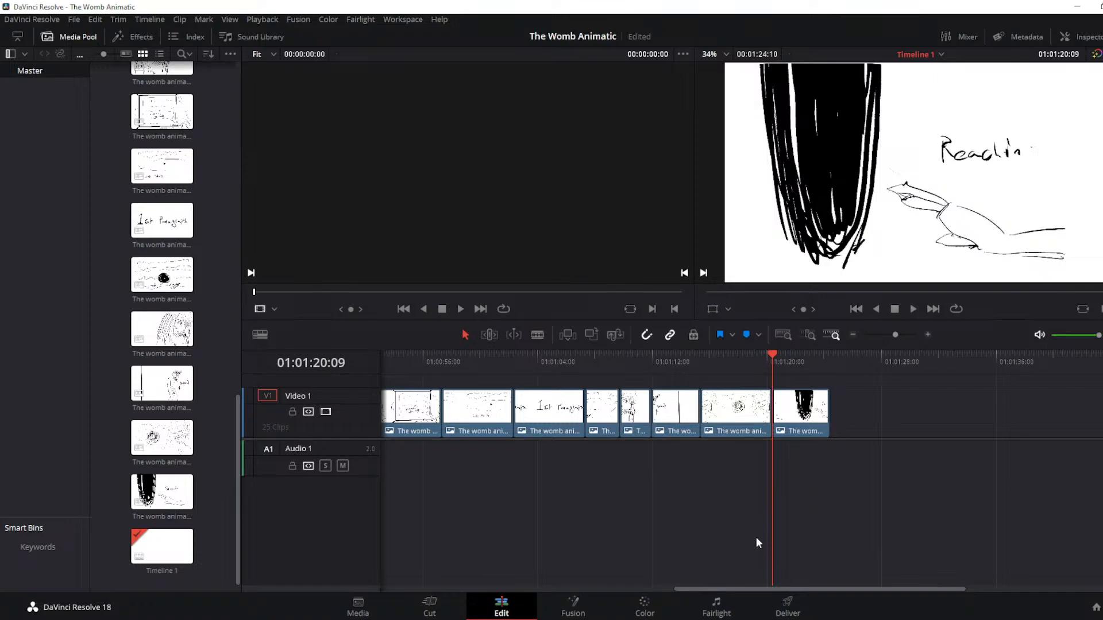
{"action": "key", "text": "Left"}
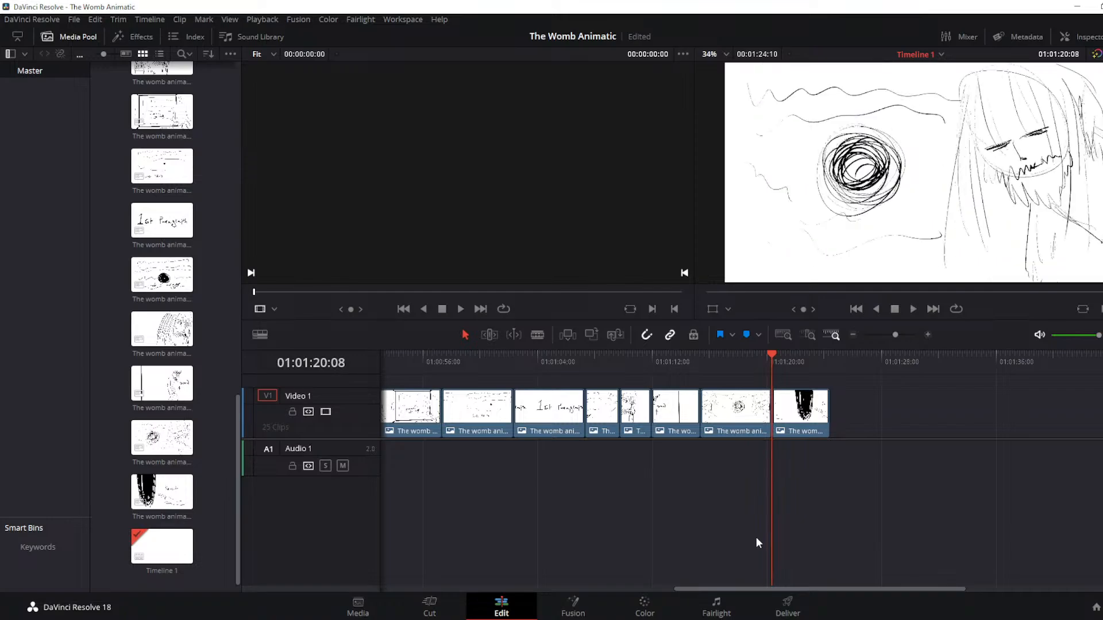
{"action": "key", "text": "Up"}
{"action": "key", "text": "Down"}
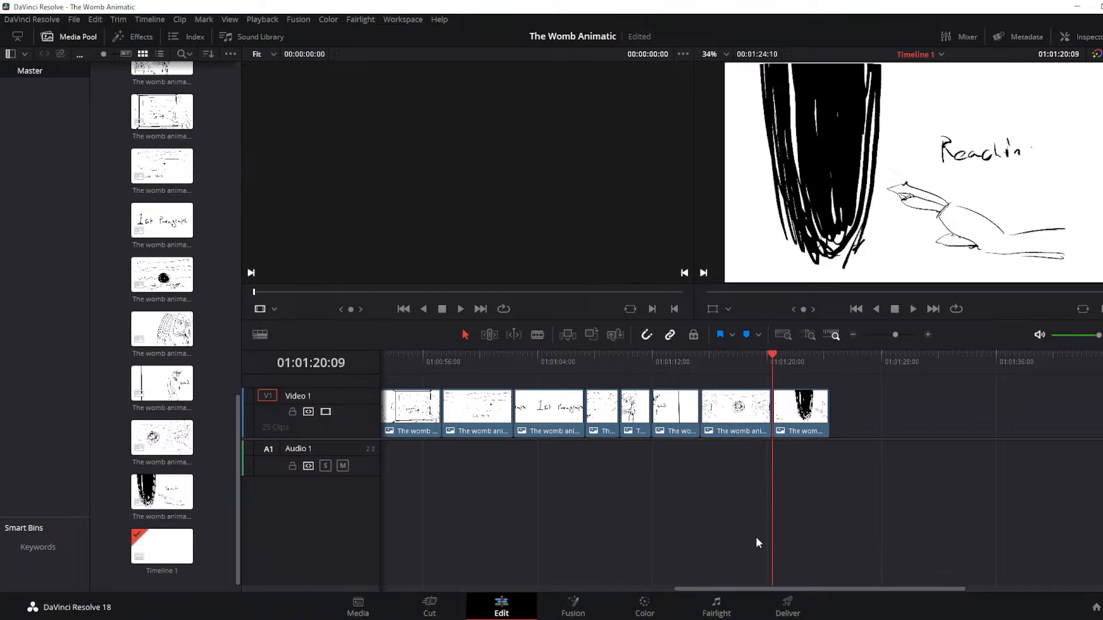
Play the reaching hand clip to 01:01:22:08, split it there and delete the part after the cut
{"action": "key", "text": "space"}
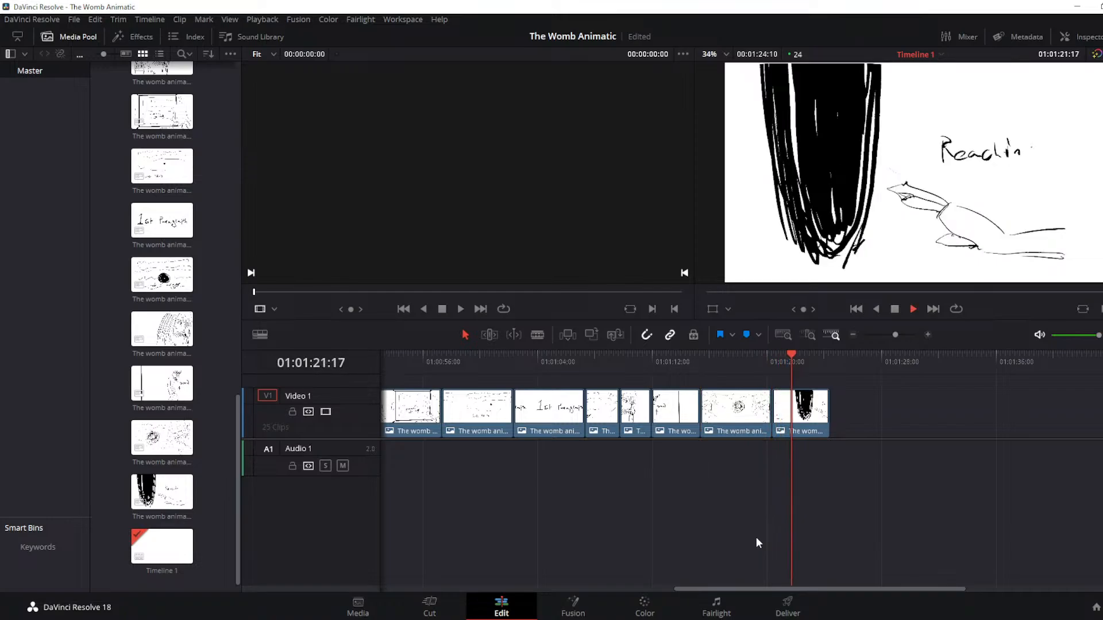
{"action": "key", "text": "space"}
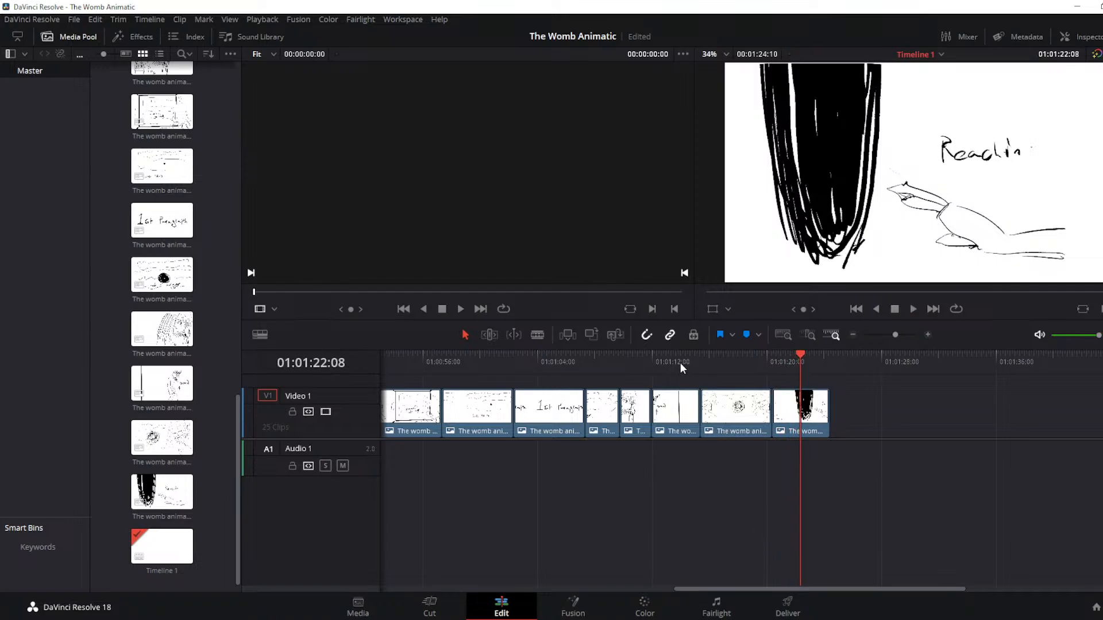
{"action": "left_click", "coordinate": [800, 412]}
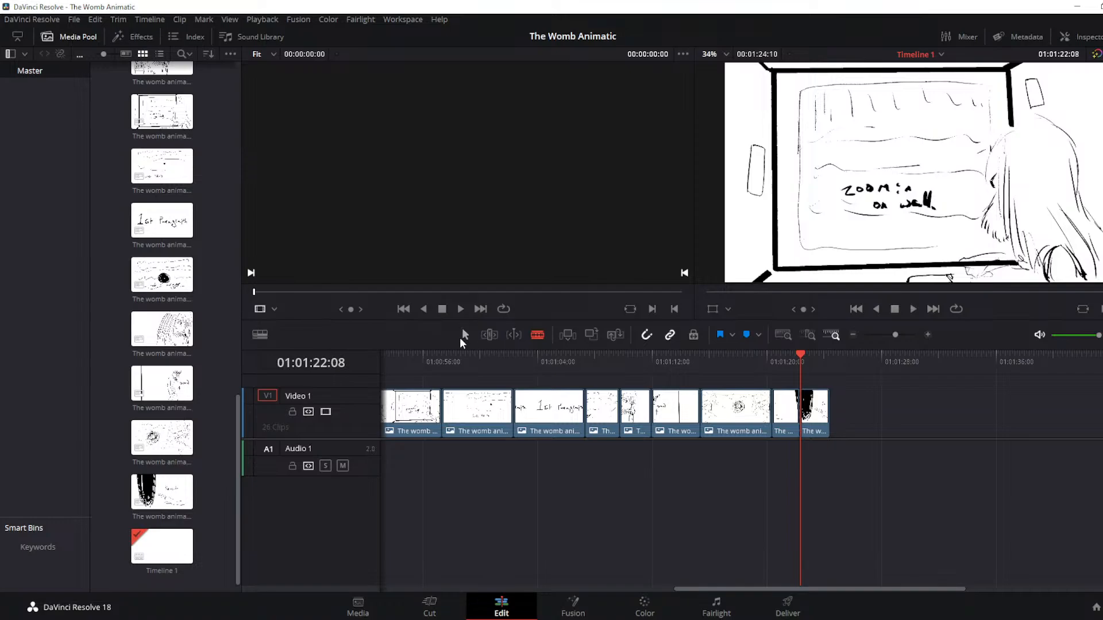
{"action": "left_click", "coordinate": [464, 335]}
{"action": "left_click", "coordinate": [817, 415]}
{"action": "key", "text": "Delete"}
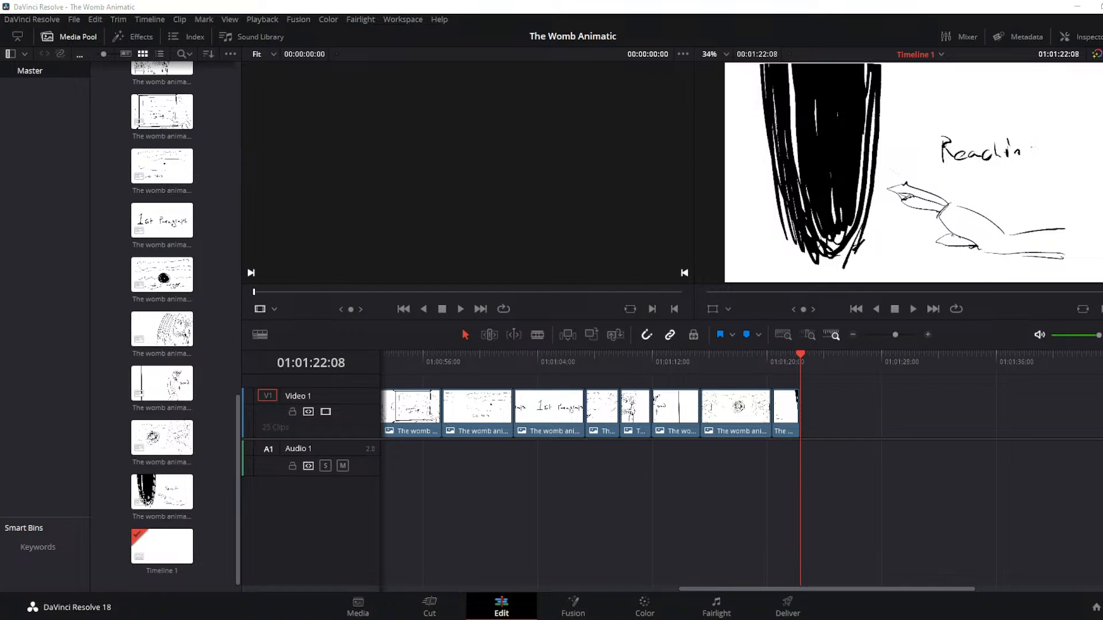
Append the "Grab" slide directly after the reaching hand clip and play it to 01:01:24:06
{"action": "left_click_drag", "start_coordinate": [1098, 594], "coordinate": [799, 422]}
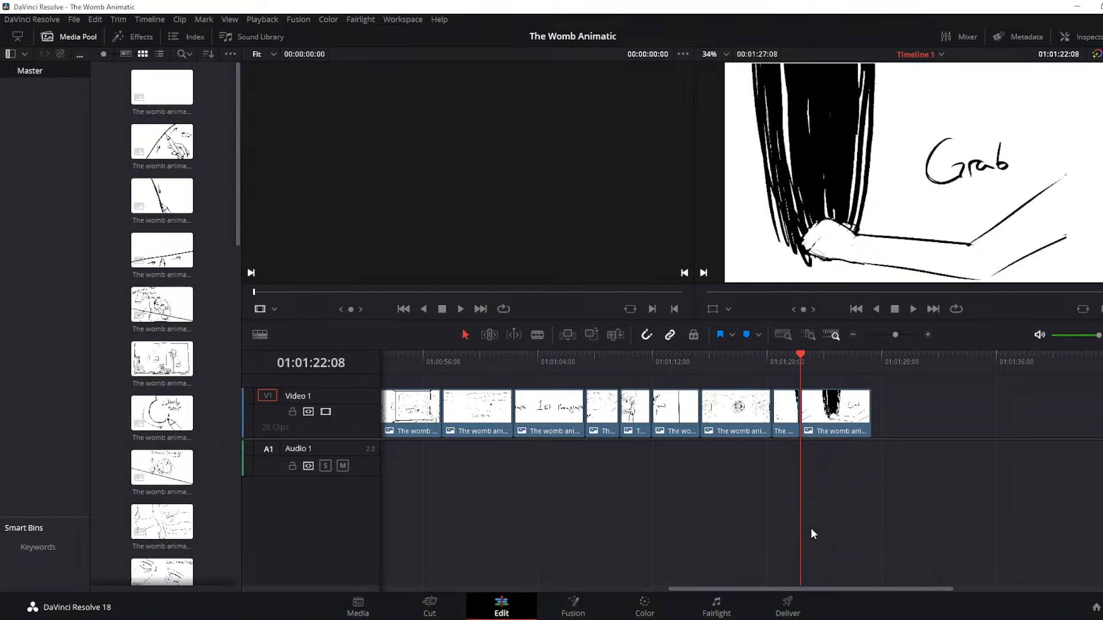
{"action": "key", "text": "Up"}
{"action": "key", "text": "space"}
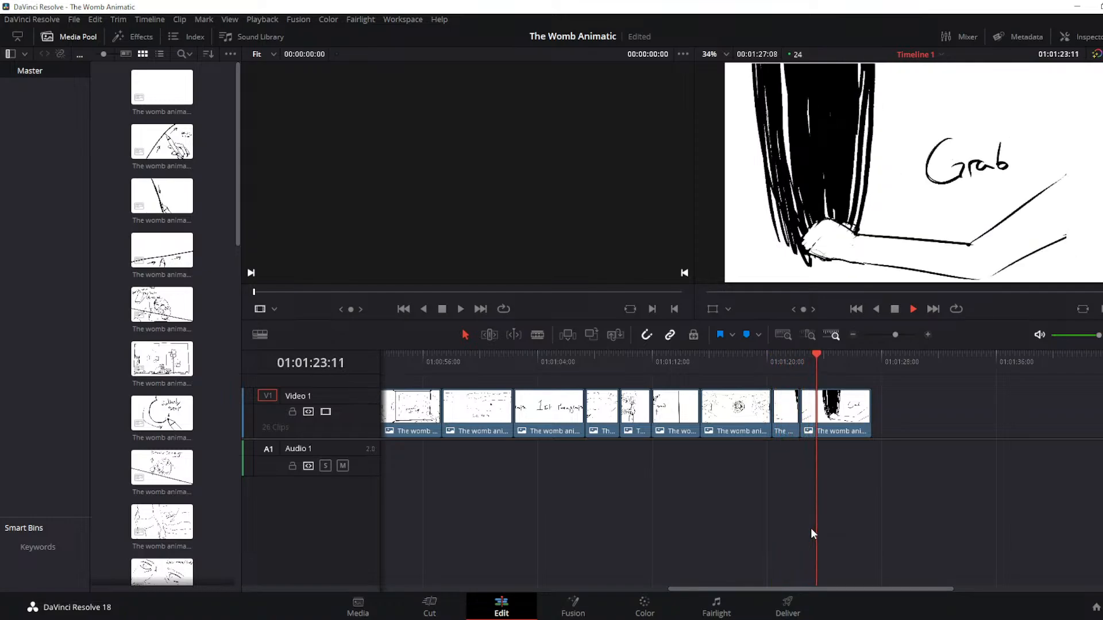
{"action": "key", "text": "space"}
{"action": "key", "text": "Left"}
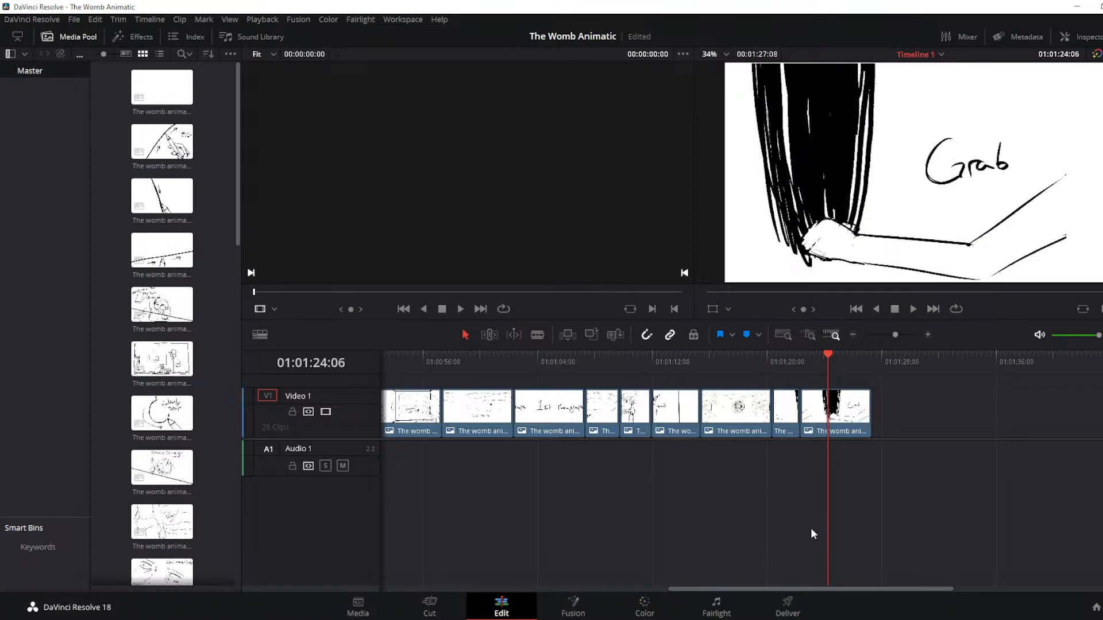
Split the "Grab" clip at 01:01:24:06 and delete the part after the cut
{"action": "left_click", "coordinate": [536, 333]}
{"action": "left_click", "coordinate": [827, 419]}
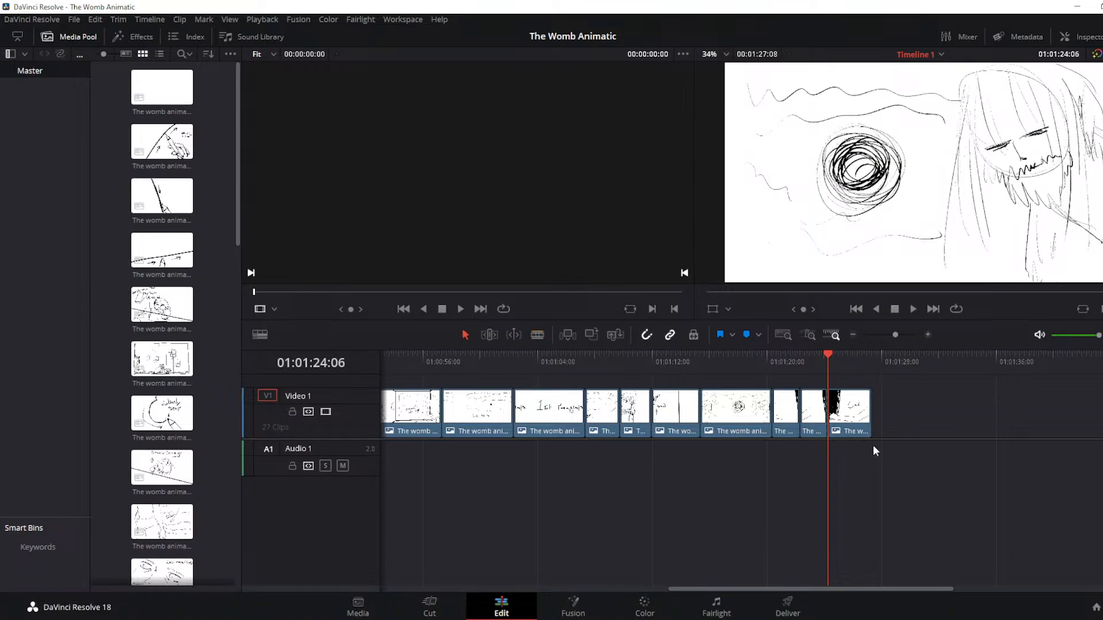
{"action": "left_click", "coordinate": [840, 424]}
{"action": "key", "text": "Delete"}
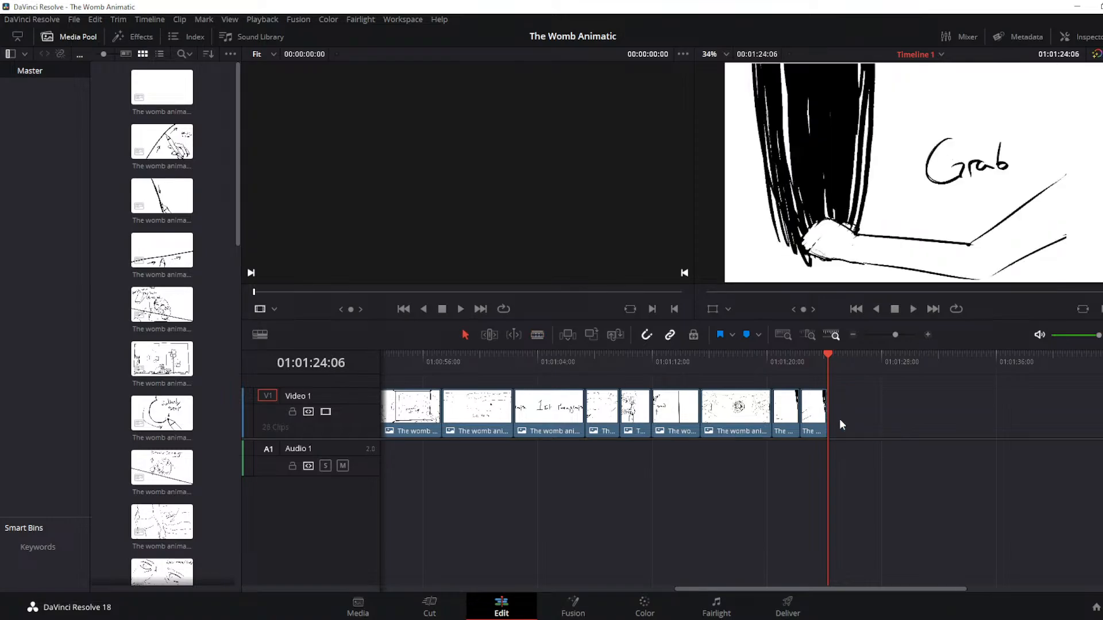
Replay the reaching hand and "Grab" clips, and append the wall transition slide at the timeline's end
{"action": "key", "text": "Up"}
{"action": "key", "text": "Up"}
{"action": "key", "text": "space"}
{"action": "left_click_drag", "start_coordinate": [1100, 511], "coordinate": [840, 459]}
{"action": "key", "text": "space"}
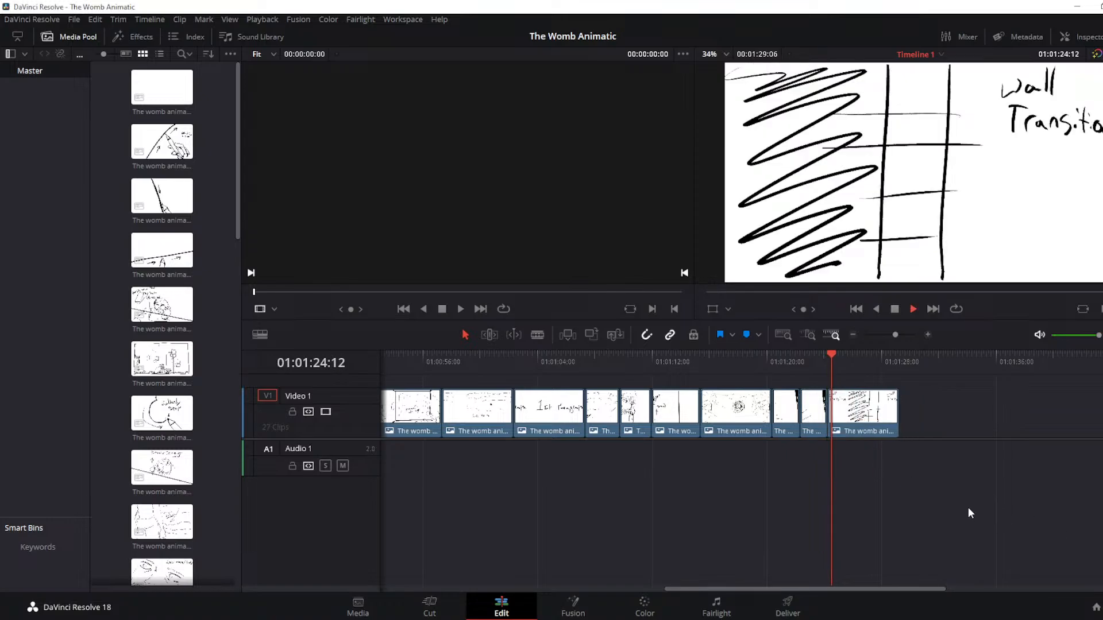
Stop the playback at 01:01:25:14, split the wall transition clip there and delete the part after the cut
{"action": "key", "text": "space"}
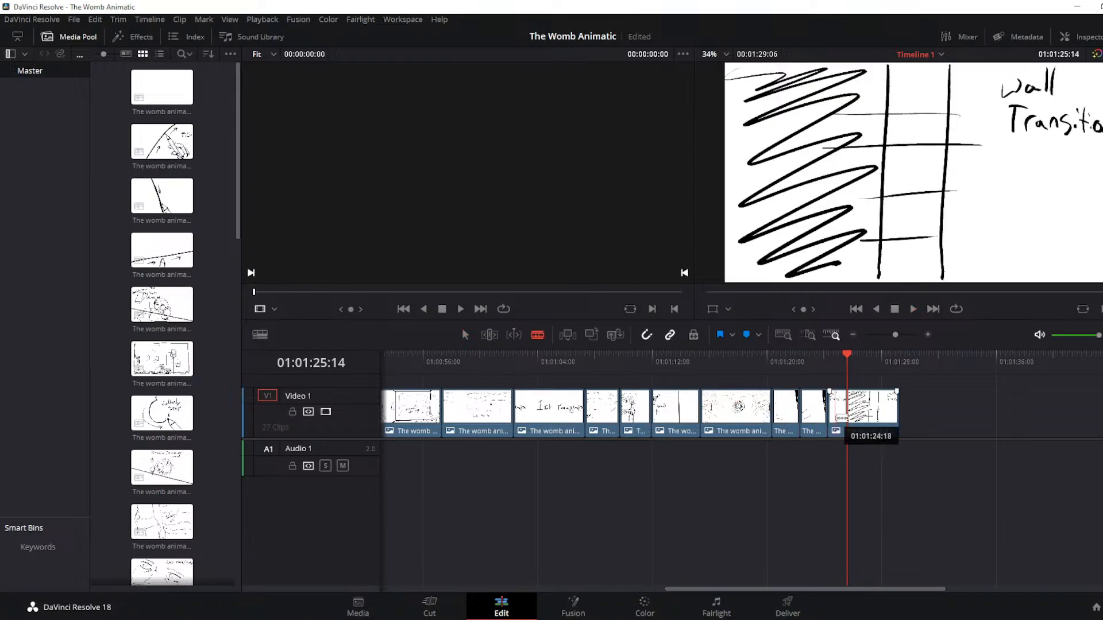
{"action": "left_click", "coordinate": [847, 425]}
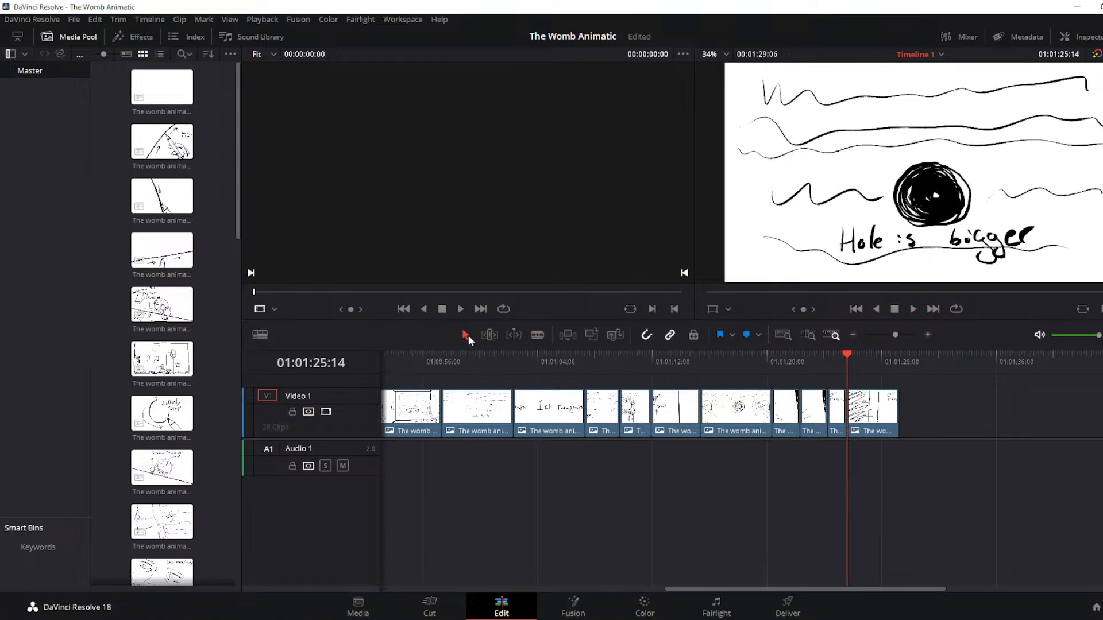
{"action": "left_click", "coordinate": [870, 414]}
{"action": "key", "text": "Delete"}
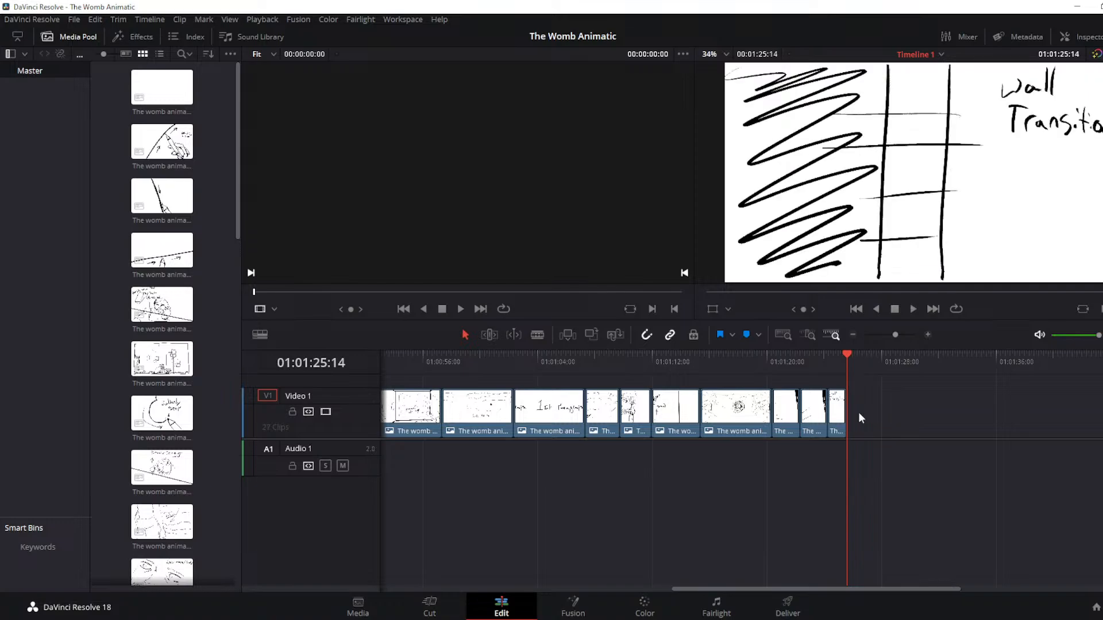
Play back the sequence from the start of the reaching hand clip to the timeline's end
{"action": "key", "text": "Up"}
{"action": "key", "text": "Up"}
{"action": "key", "text": "Up"}
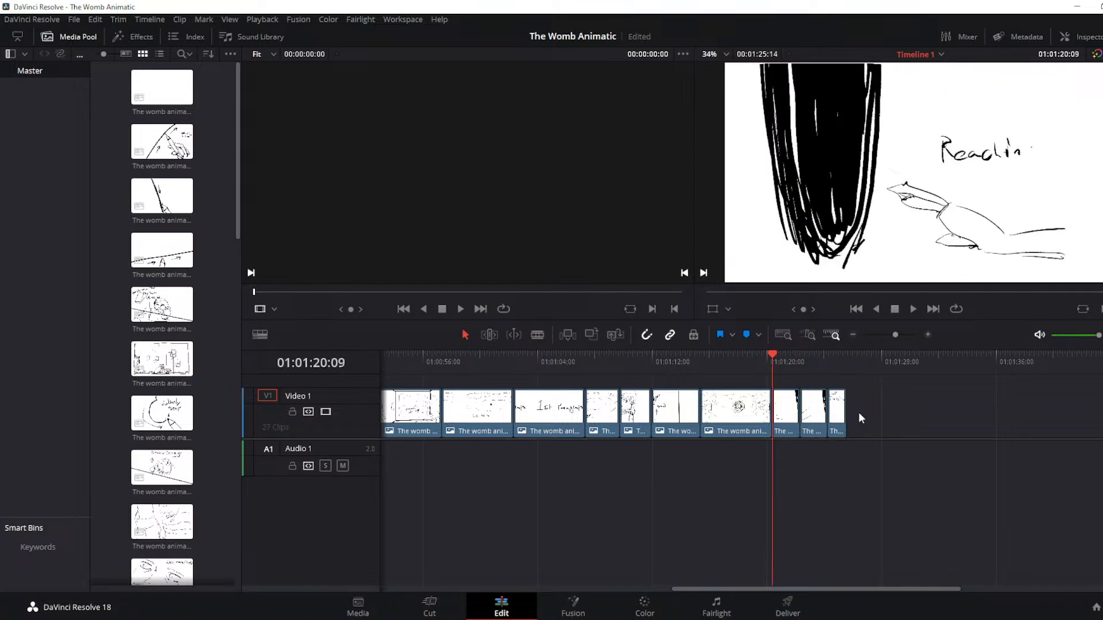
{"action": "key", "text": "space"}
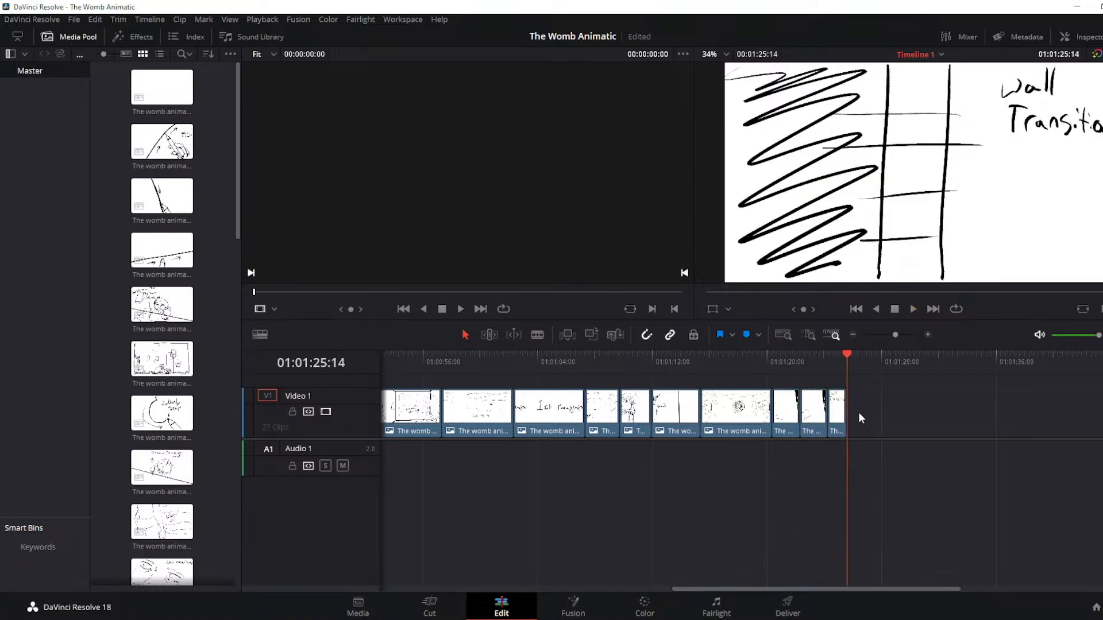
Split the "Grab" clip at 01:01:23:03 and ripple delete the part after the cut so the wall transition clip closes the gap
{"action": "key", "text": "Up"}
{"action": "key", "text": "Up"}
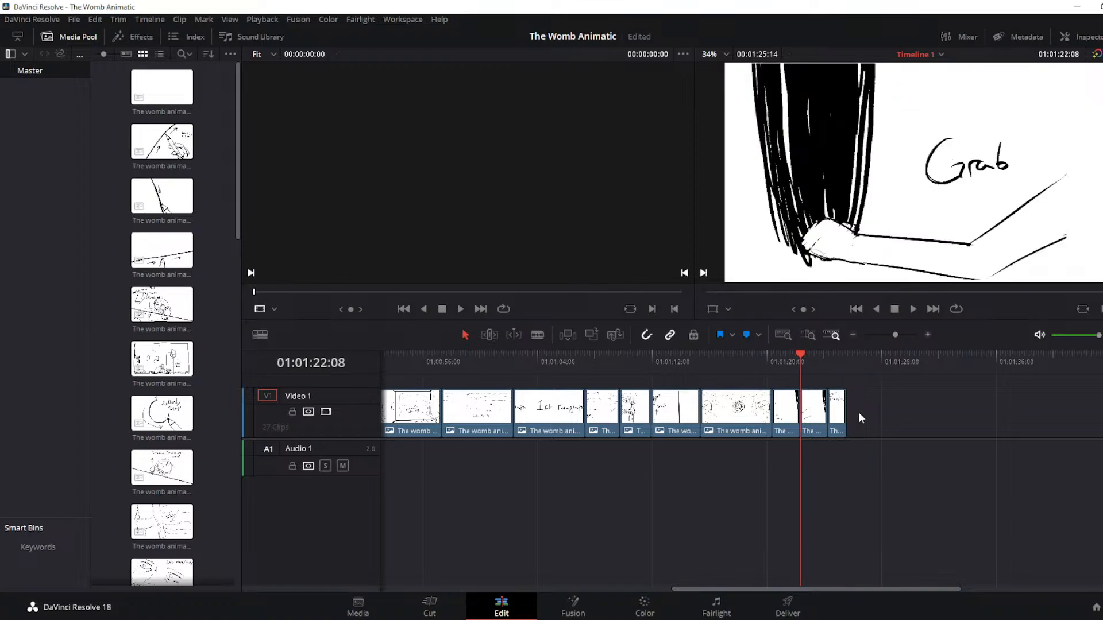
{"action": "key", "text": "Right"}
{"action": "key", "text": "Right"}
{"action": "key", "text": "Right"}
{"action": "key", "text": "Right"}
{"action": "key", "text": "Right"}
{"action": "key", "text": "Right"}
{"action": "key", "text": "Right"}
{"action": "key", "text": "Right"}
{"action": "key", "text": "Right"}
{"action": "key", "text": "Right"}
{"action": "key", "text": "Right"}
{"action": "key", "text": "Right"}
{"action": "key", "text": "Right"}
{"action": "key", "text": "Right"}
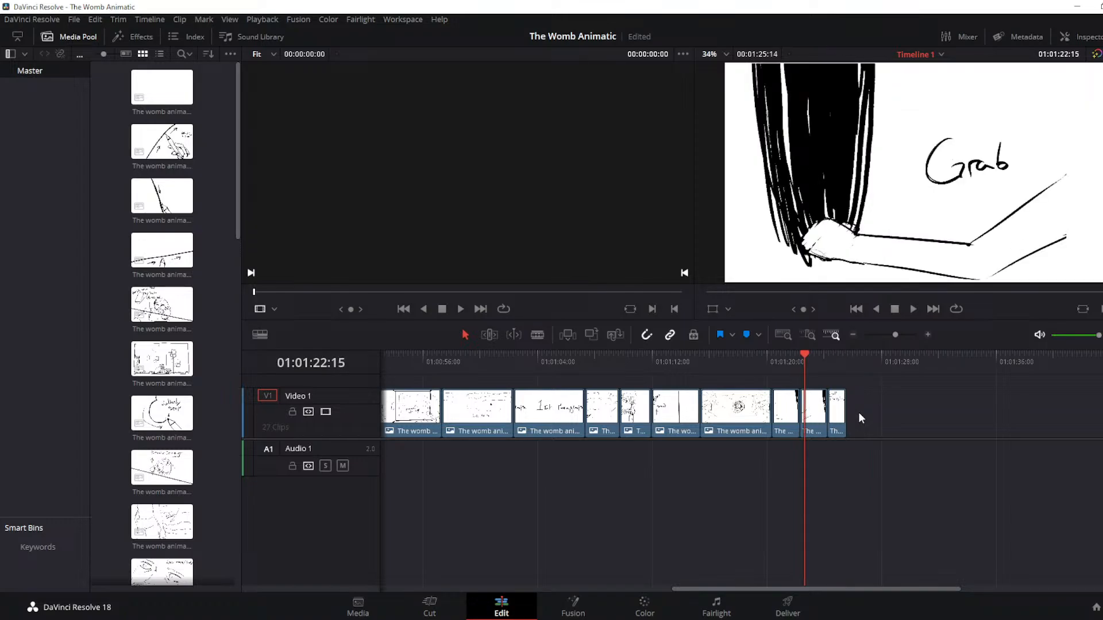
{"action": "key", "text": "Right"}
{"action": "key", "text": "Right"}
{"action": "key", "text": "Right"}
{"action": "key", "text": "Right"}
{"action": "key", "text": "Right"}
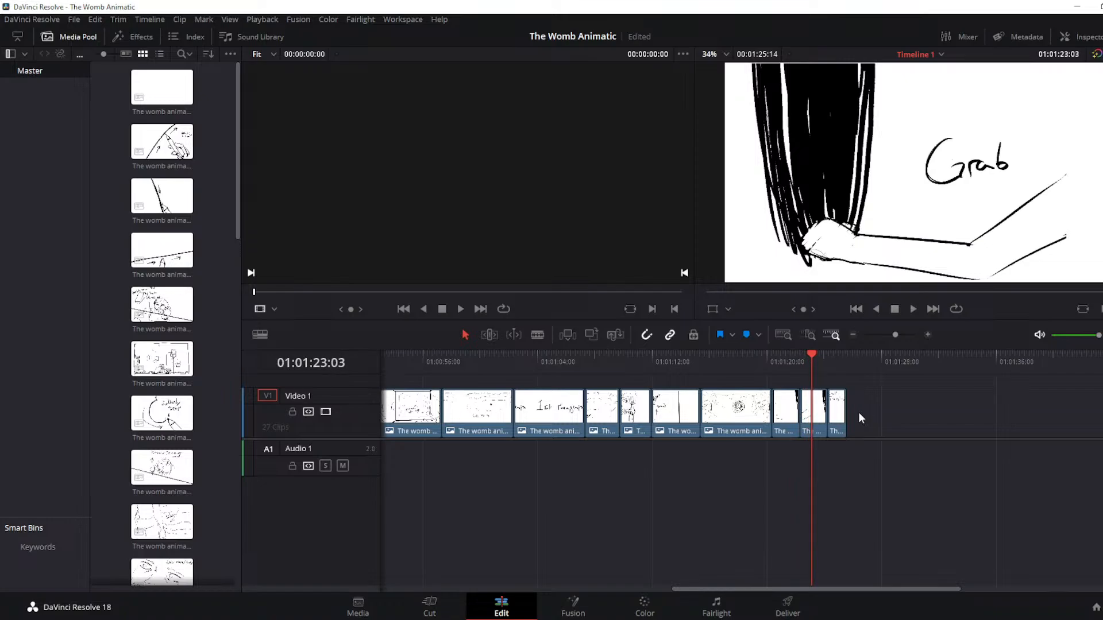
{"action": "left_click", "coordinate": [537, 334]}
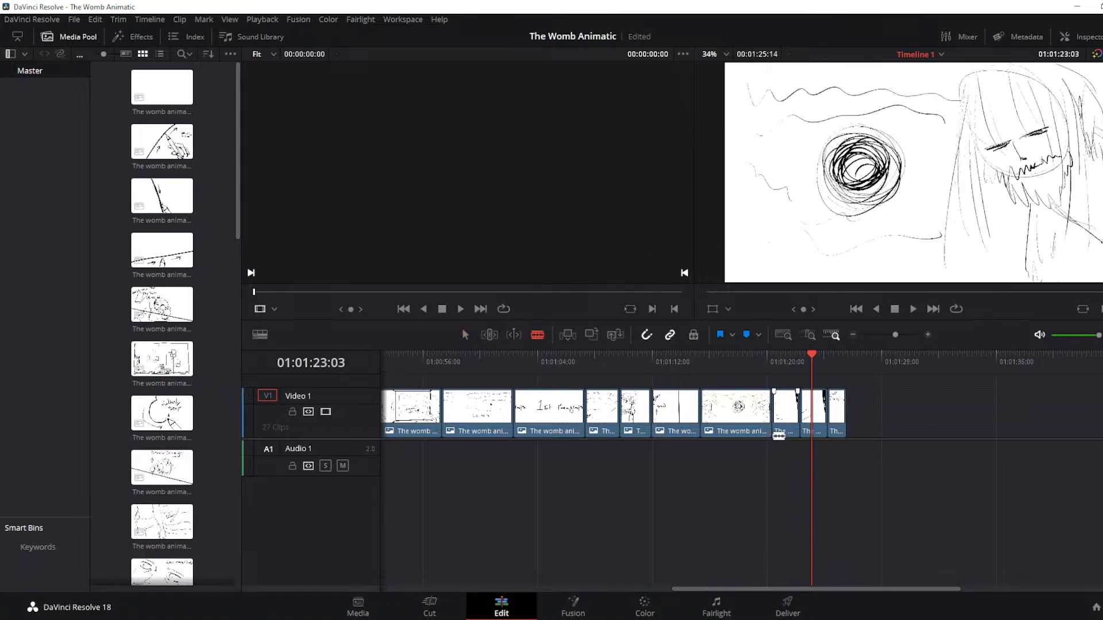
{"action": "left_click", "coordinate": [811, 416]}
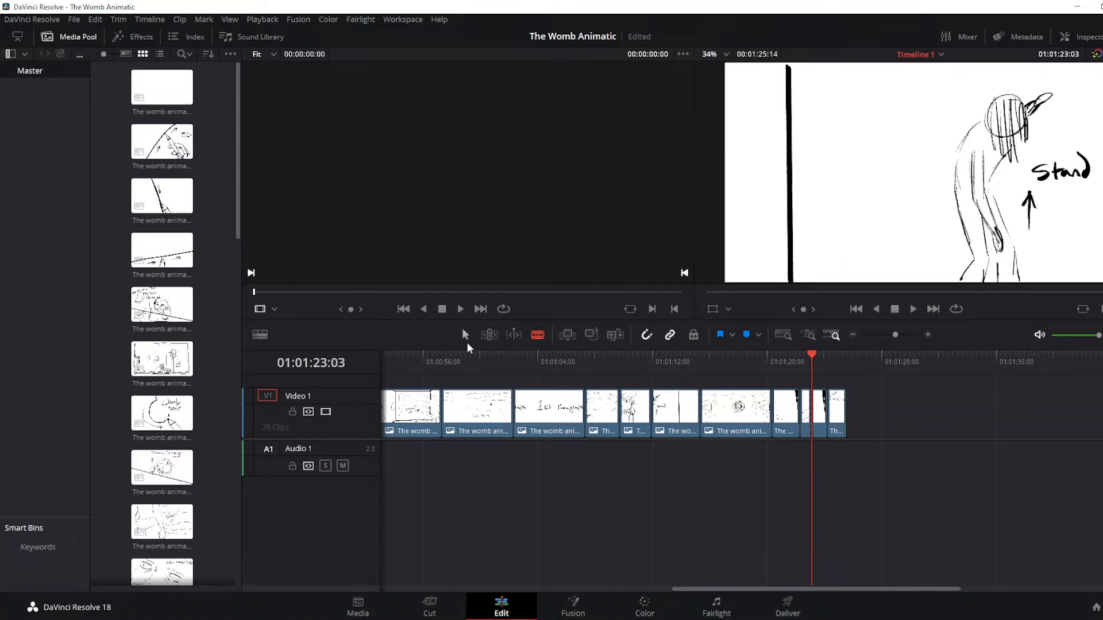
{"action": "left_click", "coordinate": [465, 334]}
{"action": "key", "text": "BackSpace"}
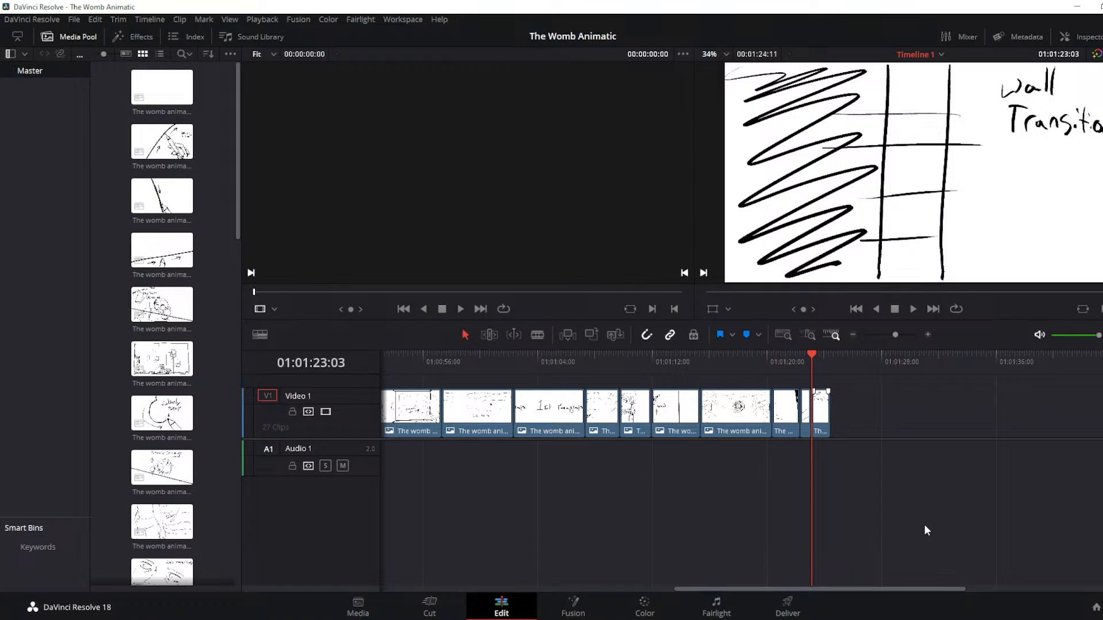
Replay the closing clips through the wall transition to check their timing
{"action": "key", "text": "Up"}
{"action": "key", "text": "Up"}
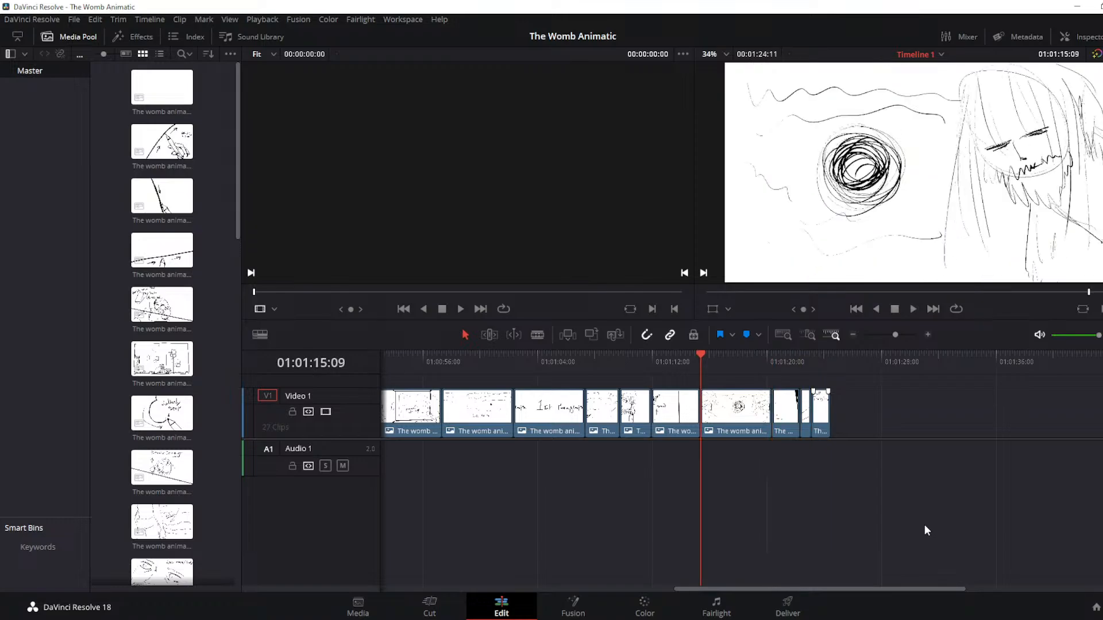
{"action": "key", "text": "Down"}
{"action": "key", "text": "space"}
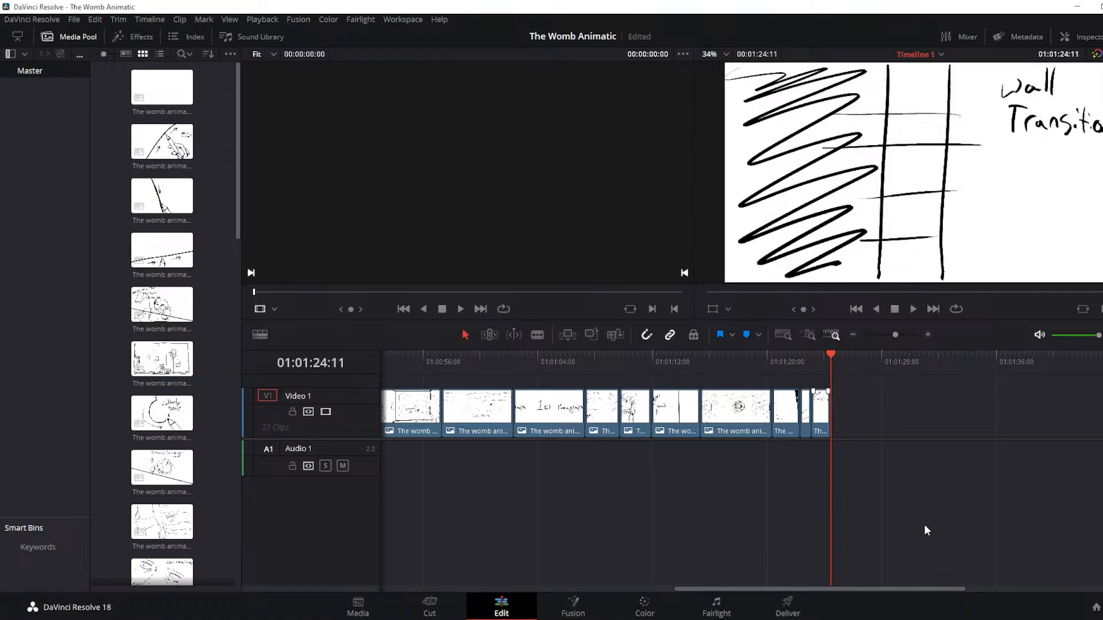
{"action": "key", "text": "j"}
{"action": "key", "text": "j"}
{"action": "key", "text": "l"}
Save the project and append the black slide with the white oval shape after the wall transition clip
{"action": "key", "text": "ctrl+s"}
{"action": "left_click_drag", "start_coordinate": [1002, 569], "coordinate": [825, 433]}
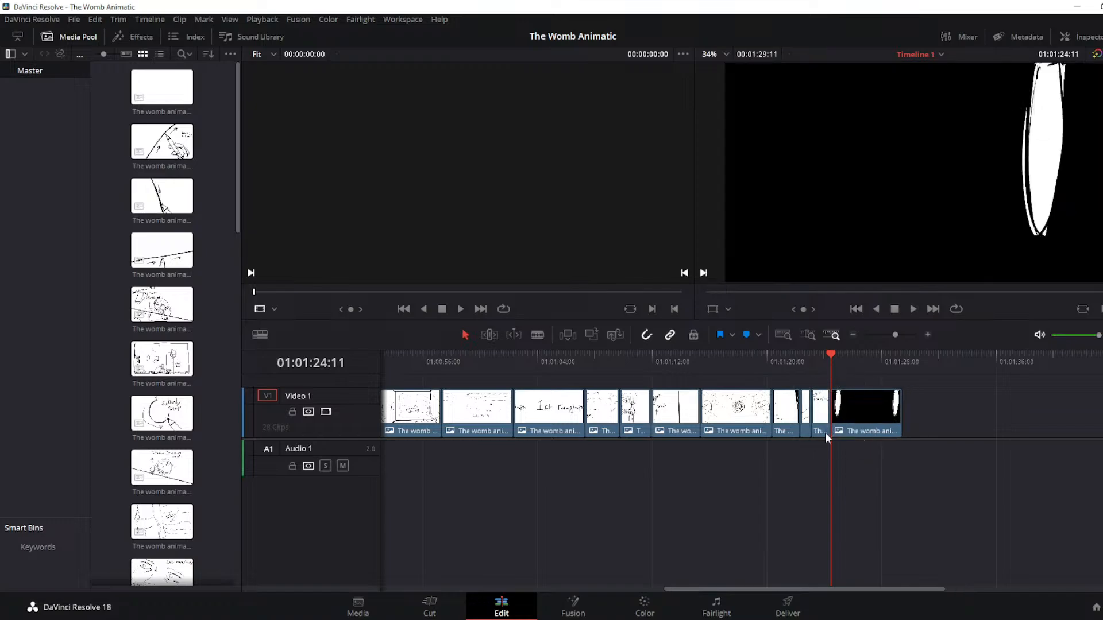
Play the black slide with the white oval, split it at 01:01:26:20 and delete the part after the cut
{"action": "key", "text": "space"}
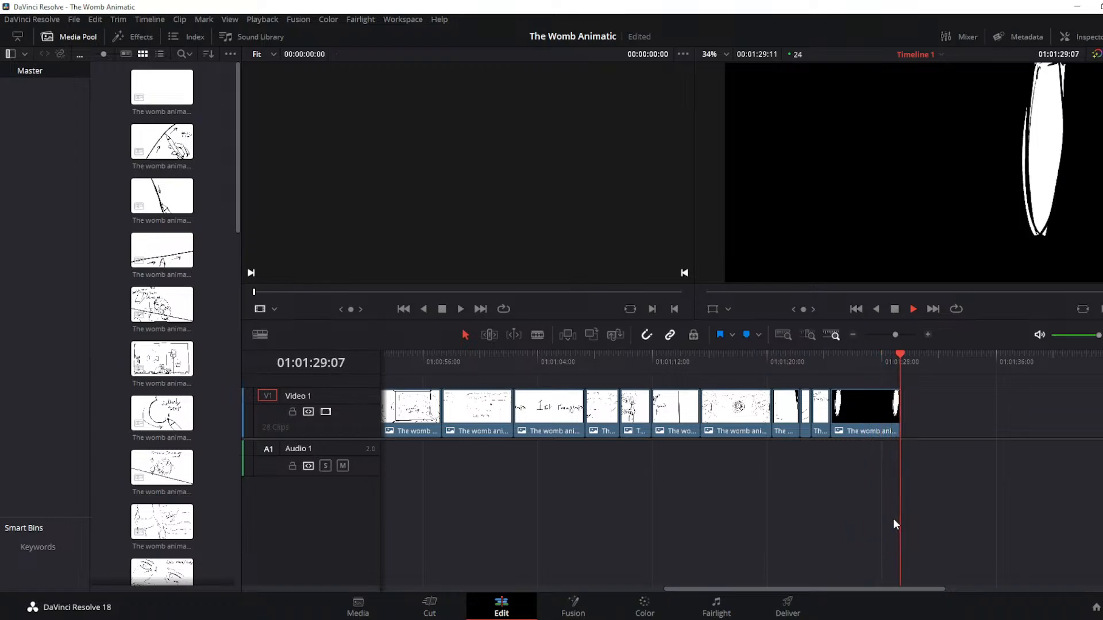
{"action": "key", "text": "Up"}
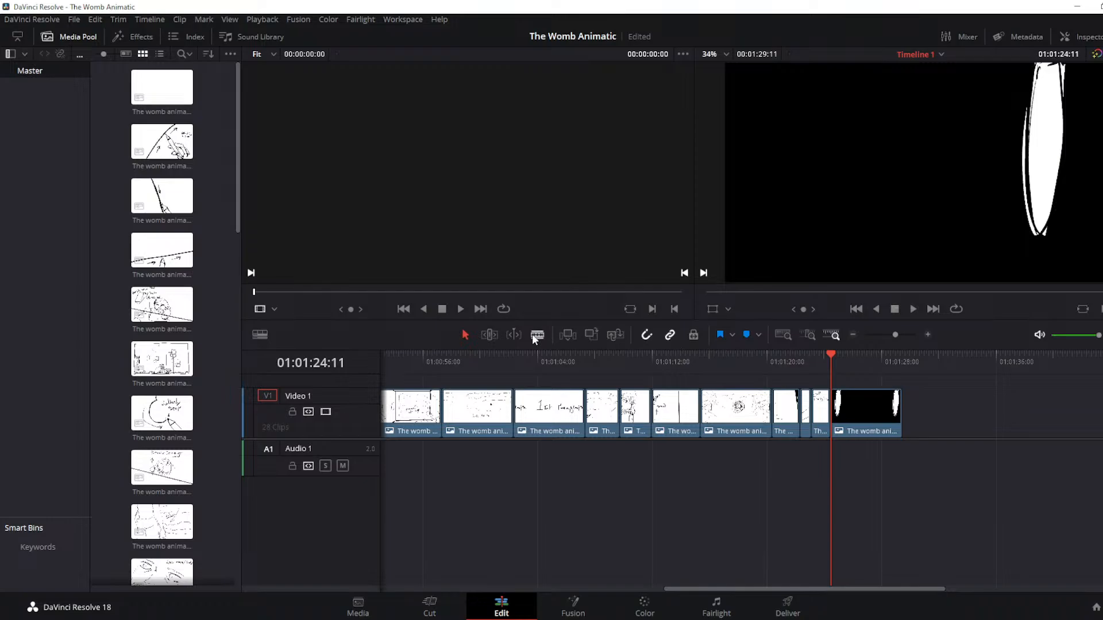
{"action": "key", "text": "space"}
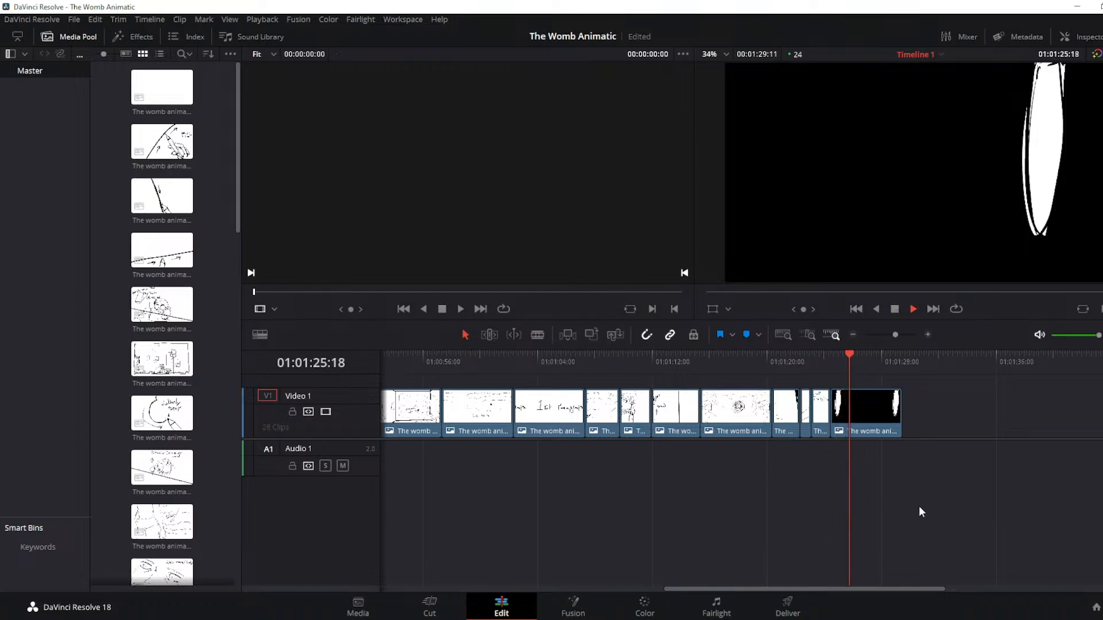
{"action": "key", "text": "space"}
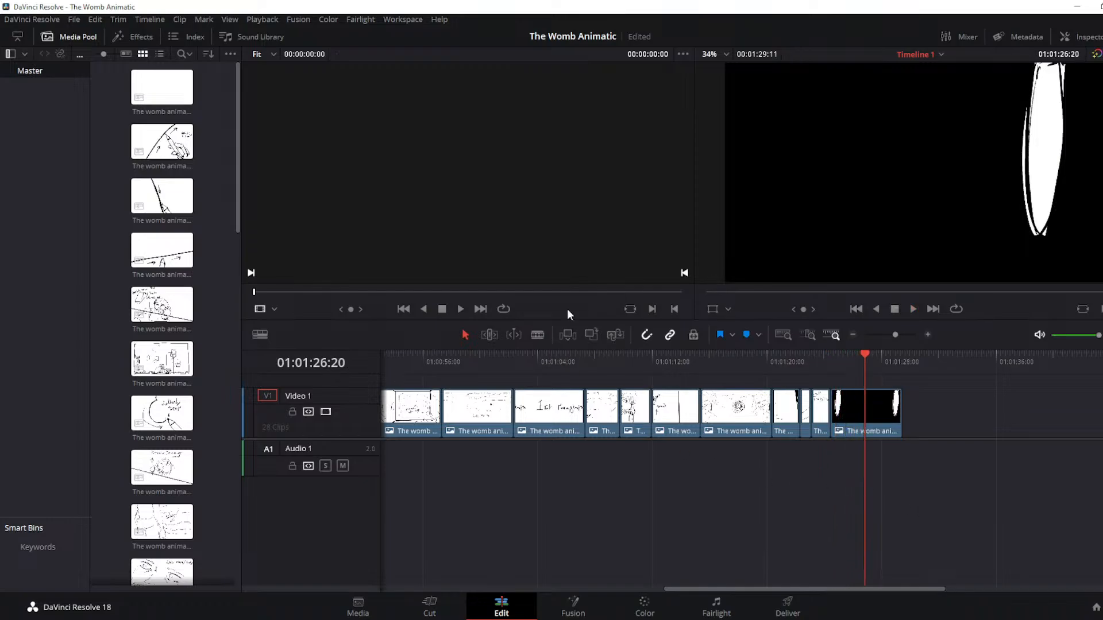
{"action": "left_click", "coordinate": [537, 335]}
{"action": "key", "text": "ctrl+b"}
{"action": "left_click", "coordinate": [466, 335]}
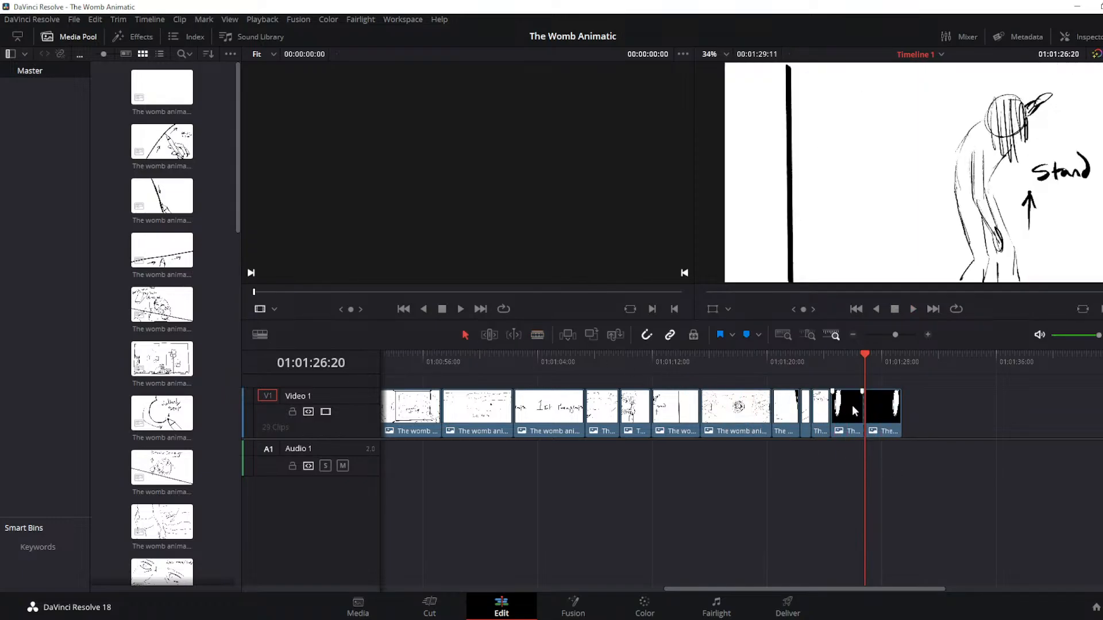
{"action": "key", "text": "Delete"}
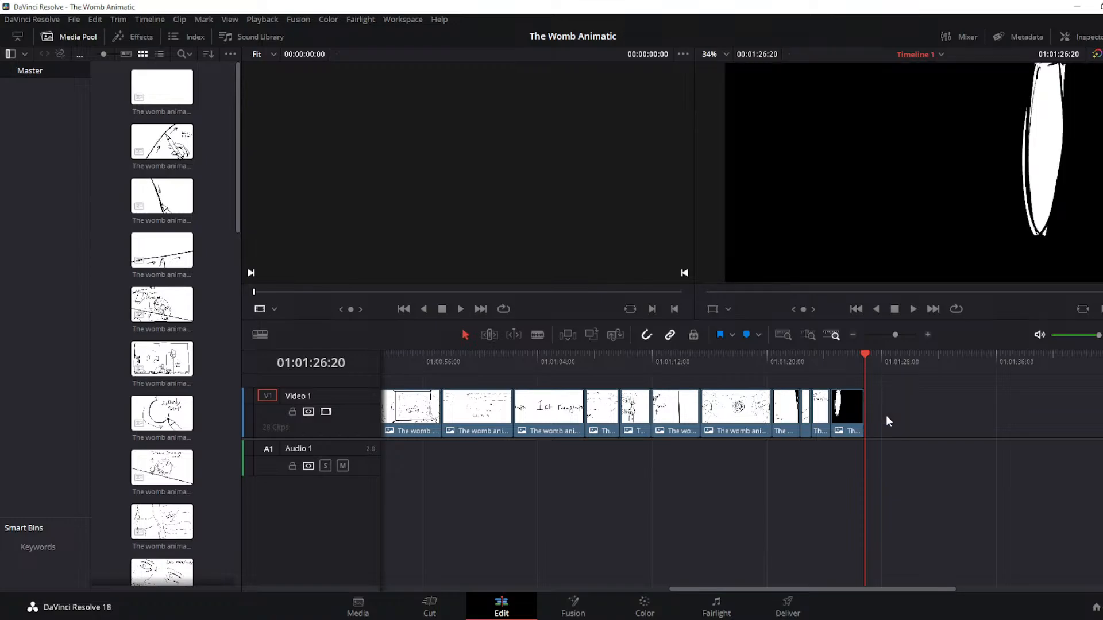
Replay the sequence from the reaching hand clip through the white oval clip to check its timing
{"action": "key", "text": "Up"}
{"action": "key", "text": "Up"}
{"action": "key", "text": "Up"}
{"action": "key", "text": "Up"}
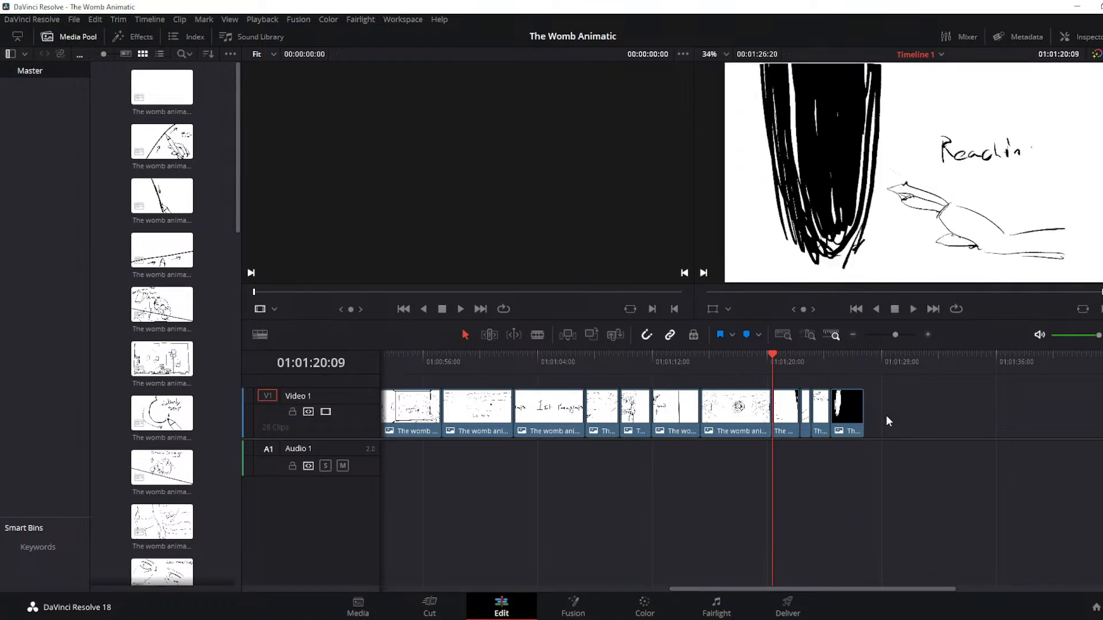
{"action": "key", "text": "Down"}
{"action": "key", "text": "Up"}
{"action": "key", "text": "space"}
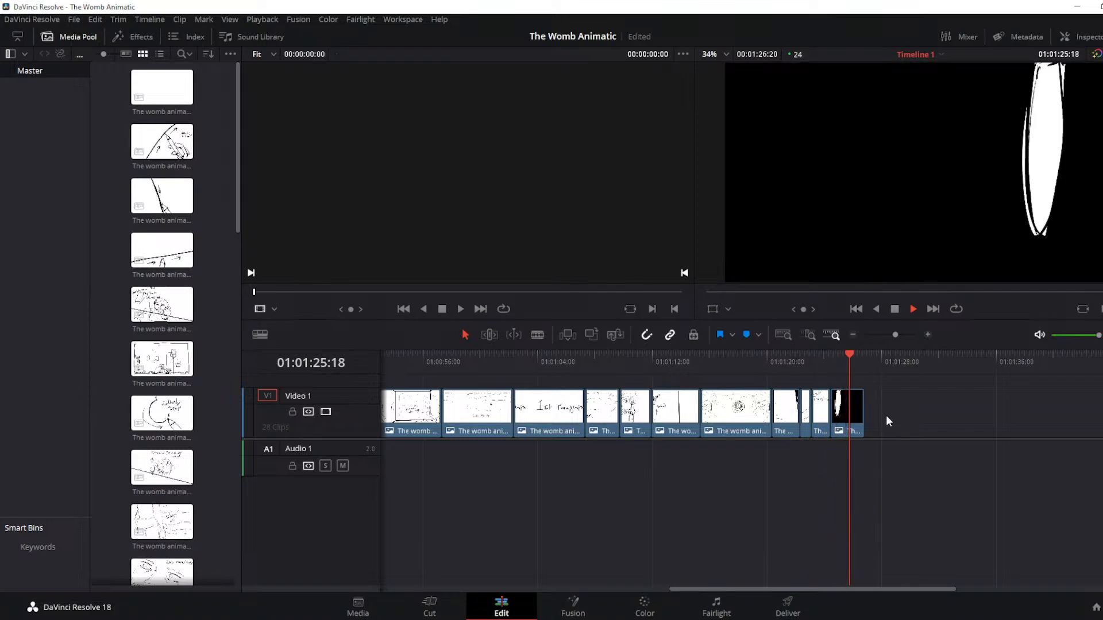
Split the white oval clip at 01:01:25:19, delete the part after the cut and play the shortened clip
{"action": "key", "text": "Up"}
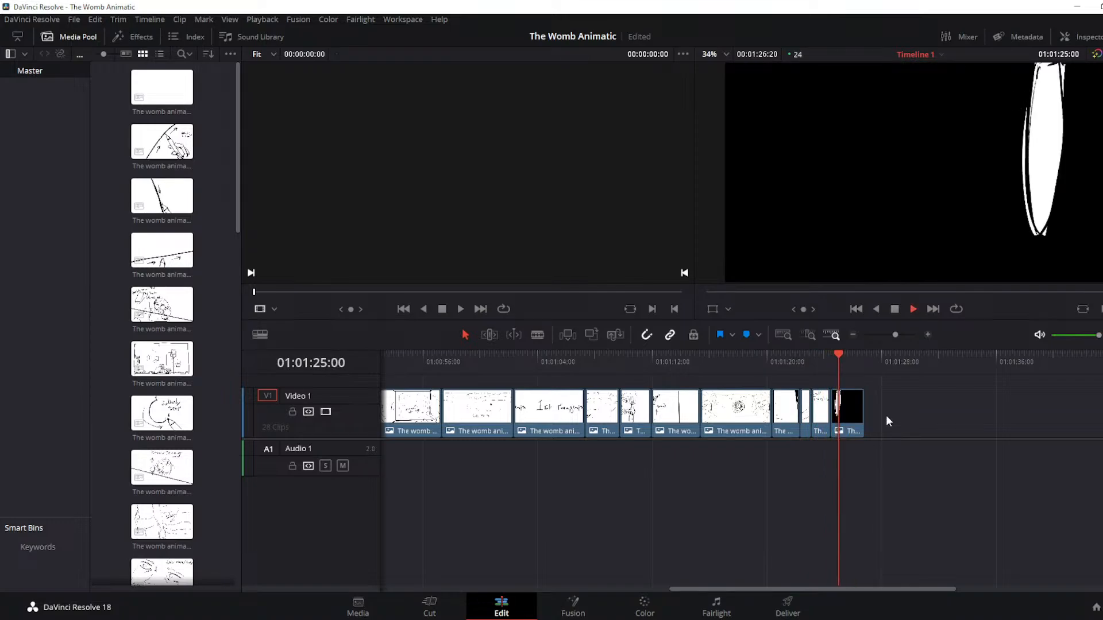
{"action": "key", "text": "space"}
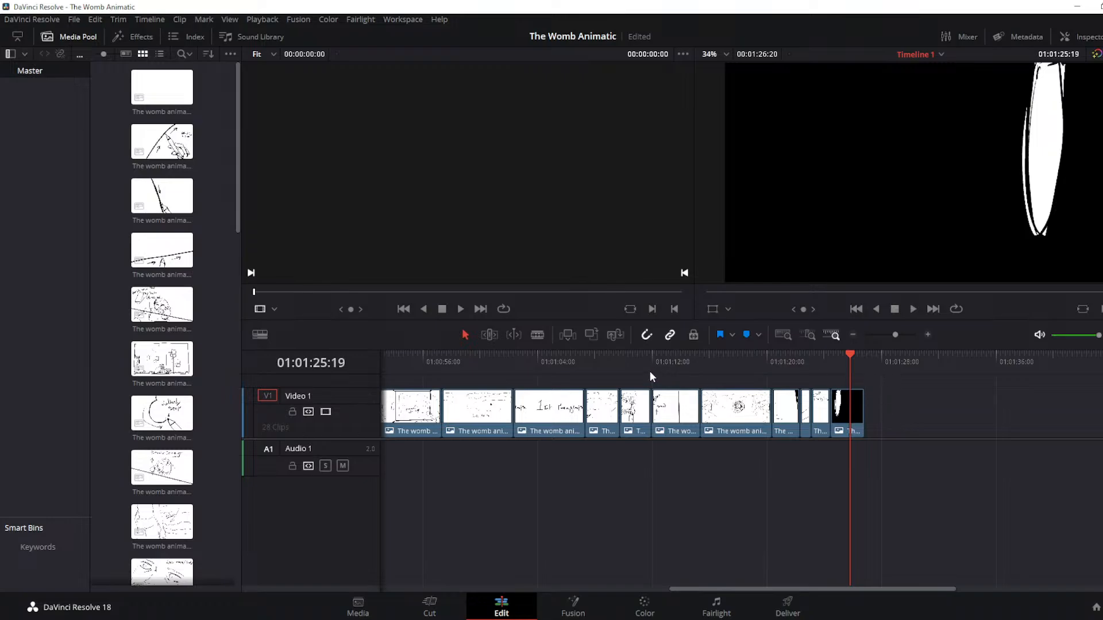
{"action": "left_click", "coordinate": [537, 334]}
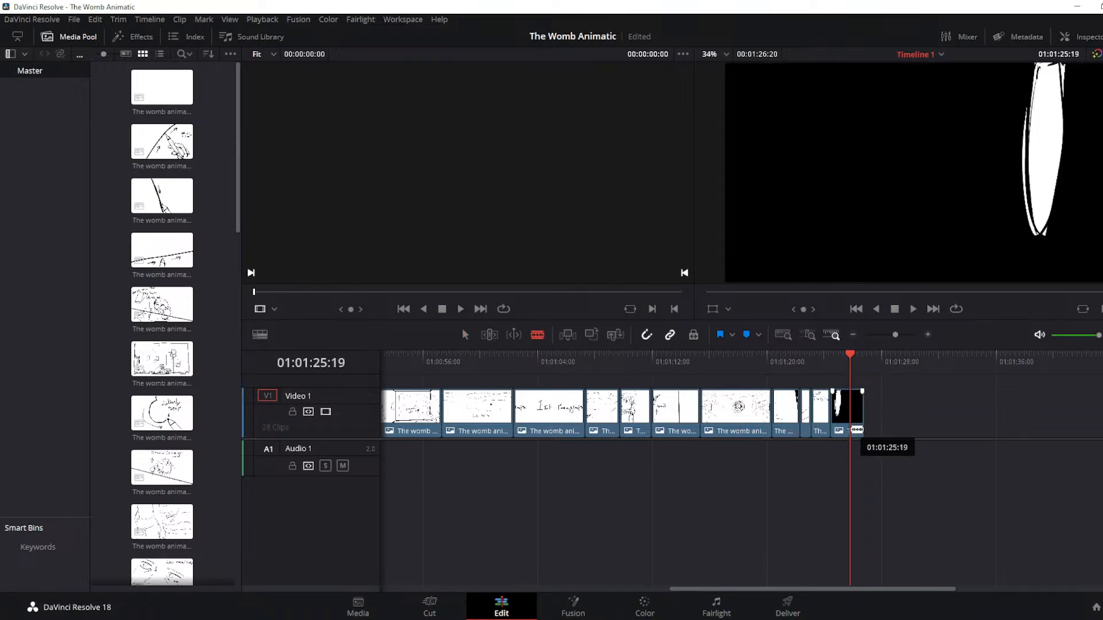
{"action": "left_click", "coordinate": [851, 415]}
{"action": "key", "text": "a"}
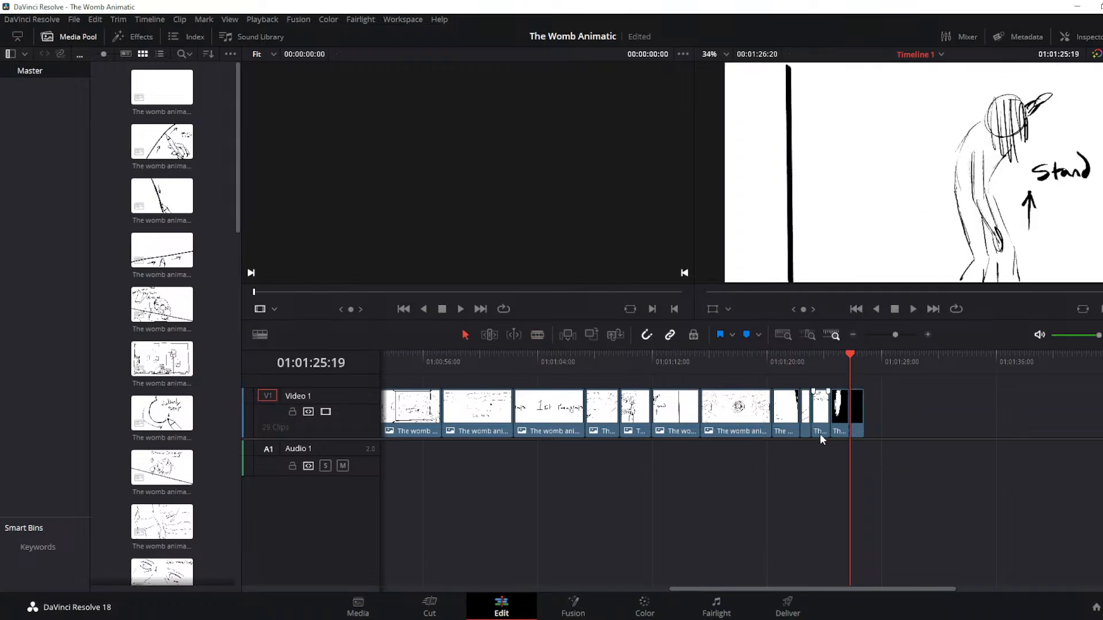
{"action": "left_click", "coordinate": [855, 430]}
{"action": "key", "text": "Delete"}
{"action": "key", "text": "Up"}
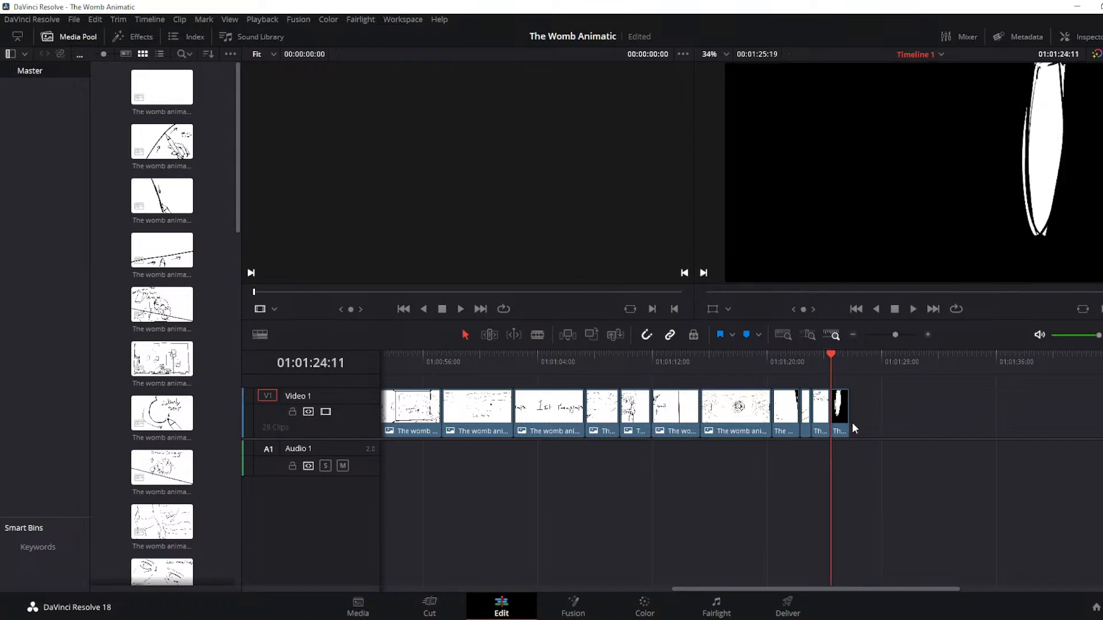
{"action": "key", "text": "space"}
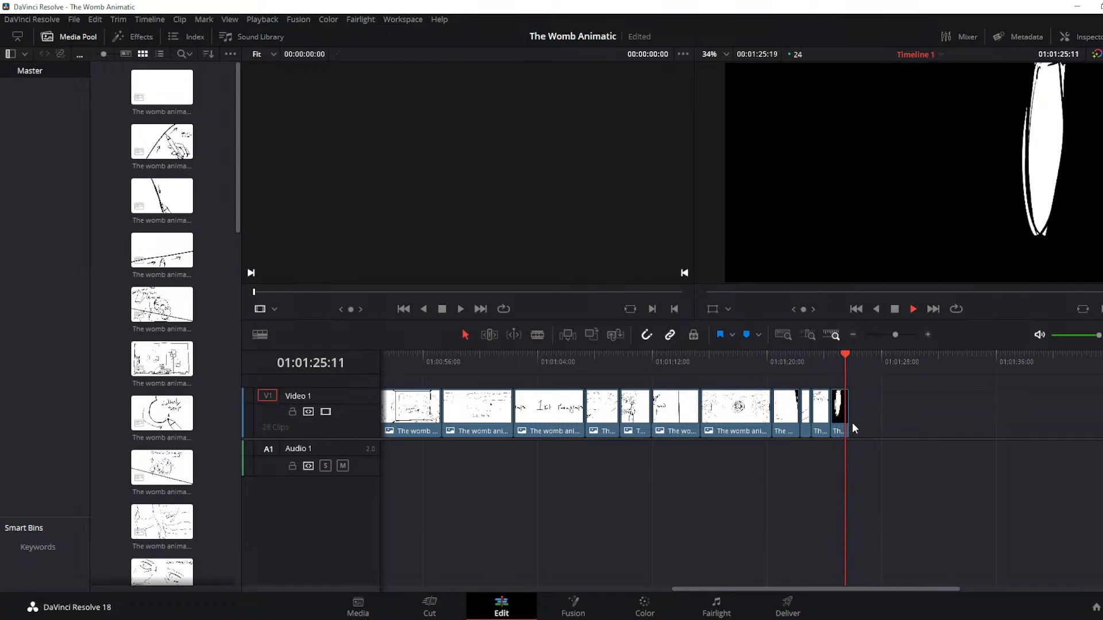
Save the project, append the black "Fade in" slide after the white oval clip and play it through
{"action": "key", "text": "ctrl+s"}
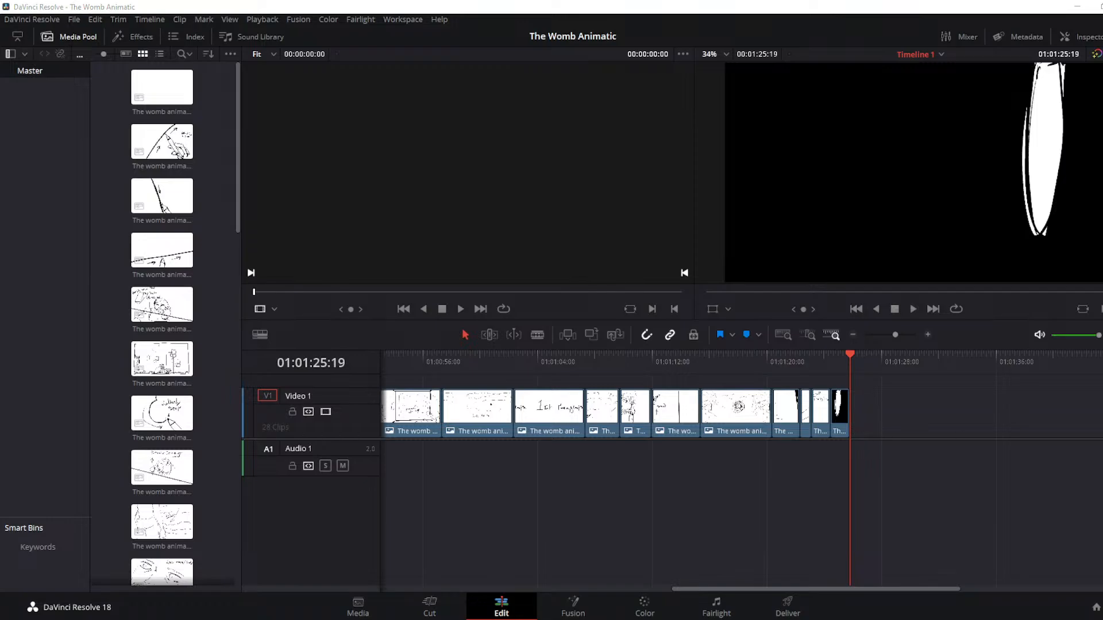
{"action": "left_click_drag", "start_coordinate": [1102, 601], "coordinate": [855, 440]}
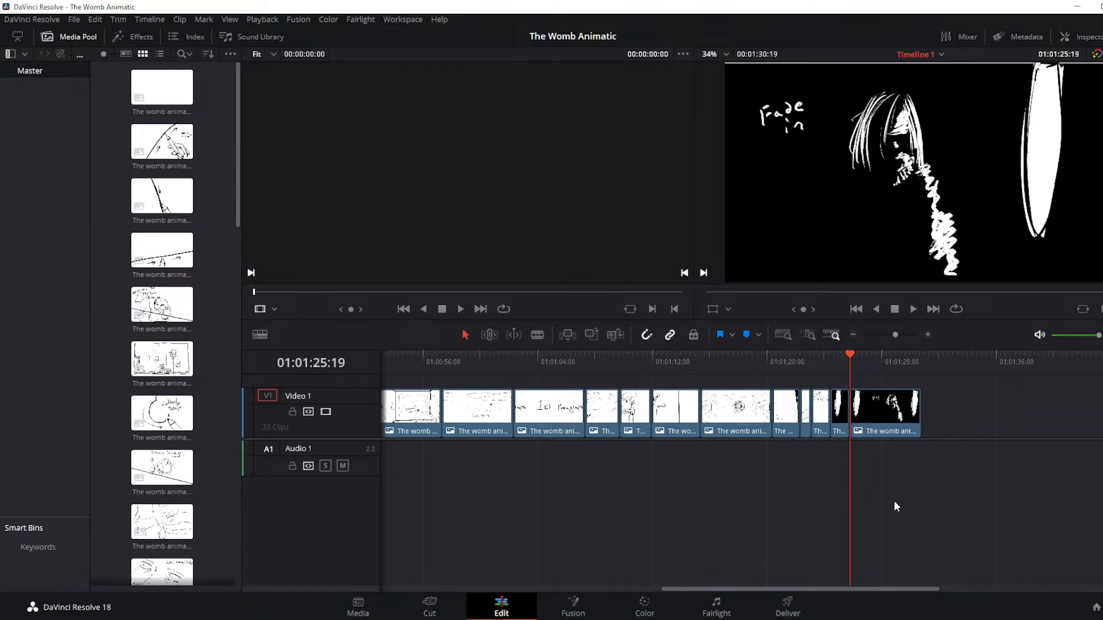
{"action": "key", "text": "/"}
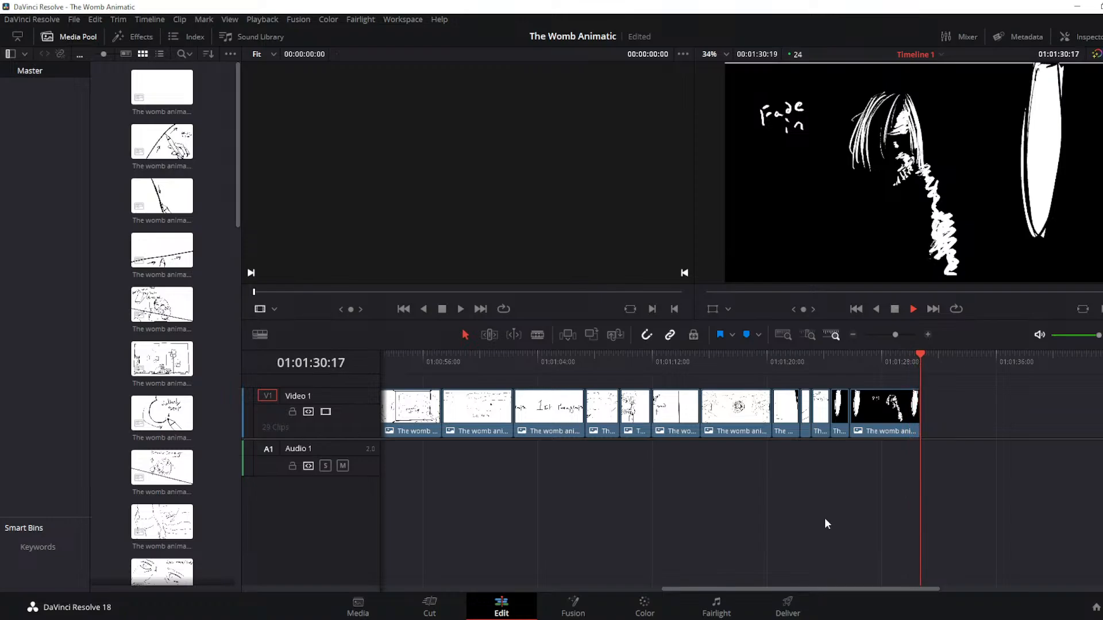
{"action": "key", "text": "space"}
{"action": "key", "text": "Up"}
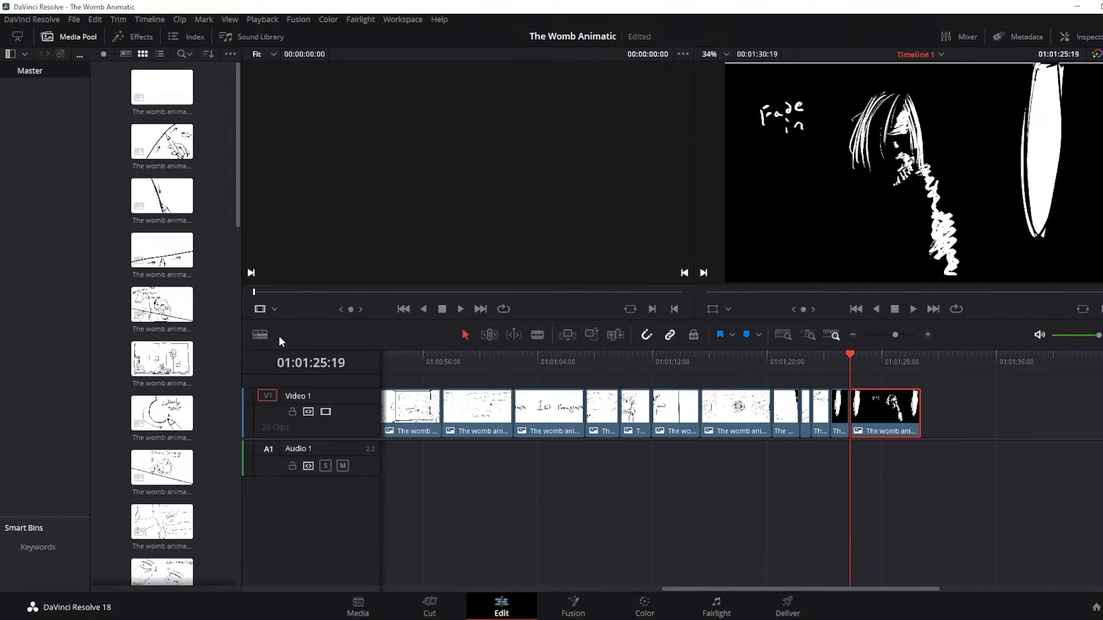
Add a Cross Dissolve at the cut between the white oval clip and the "Fade in" clip and play it back
{"action": "left_click", "coordinate": [425, 600]}
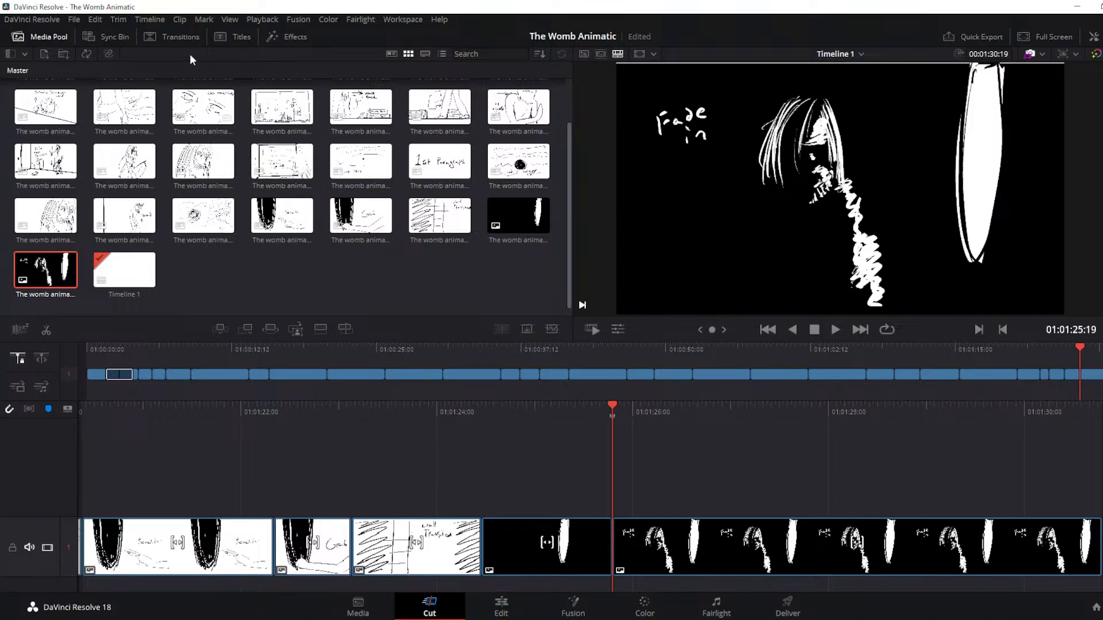
{"action": "left_click", "coordinate": [161, 41]}
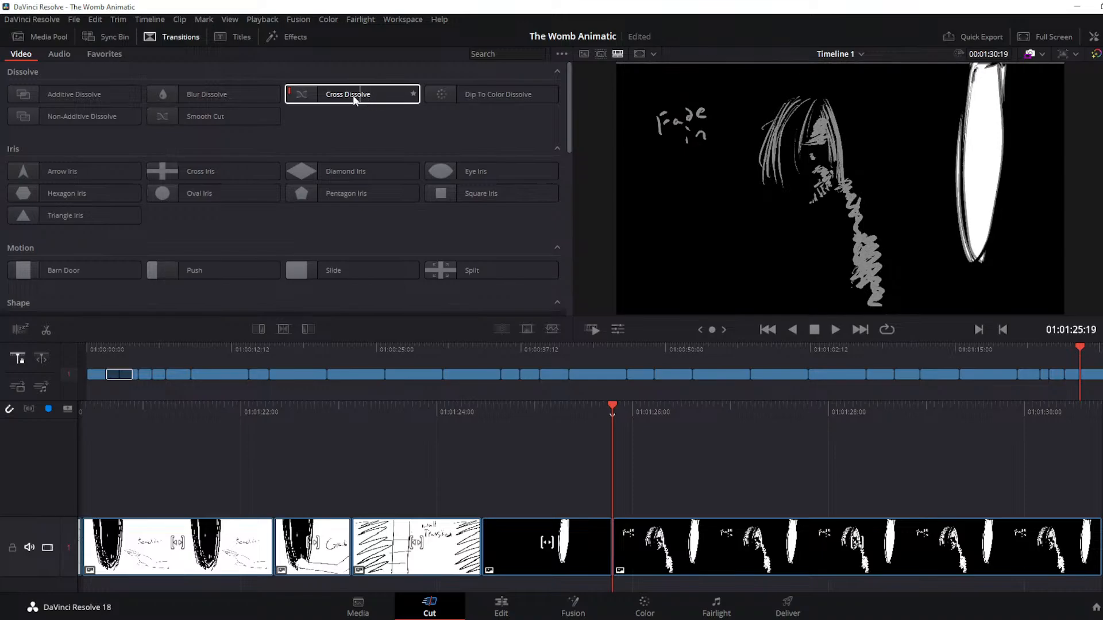
{"action": "left_click_drag", "start_coordinate": [354, 101], "coordinate": [611, 560]}
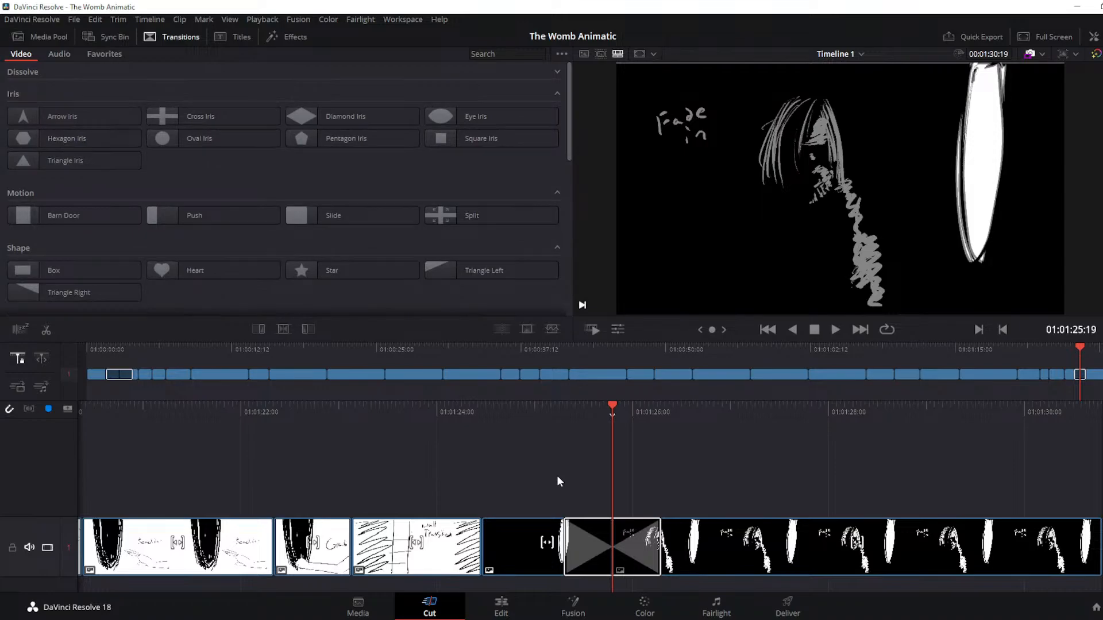
{"action": "left_click", "coordinate": [486, 615]}
{"action": "key", "text": "slash"}
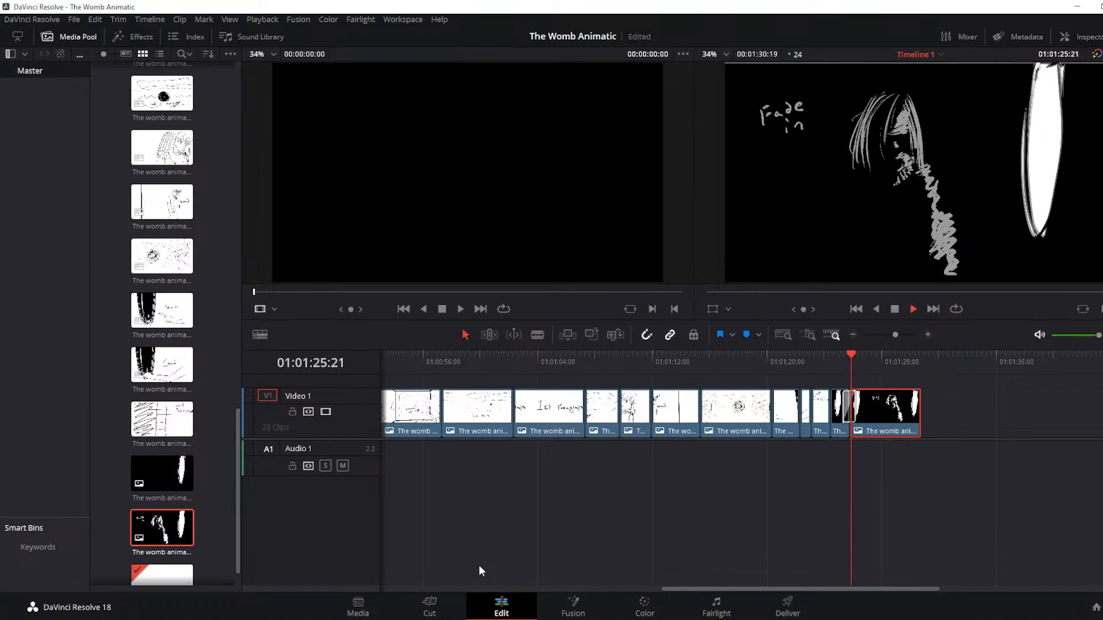
{"action": "key", "text": "space"}
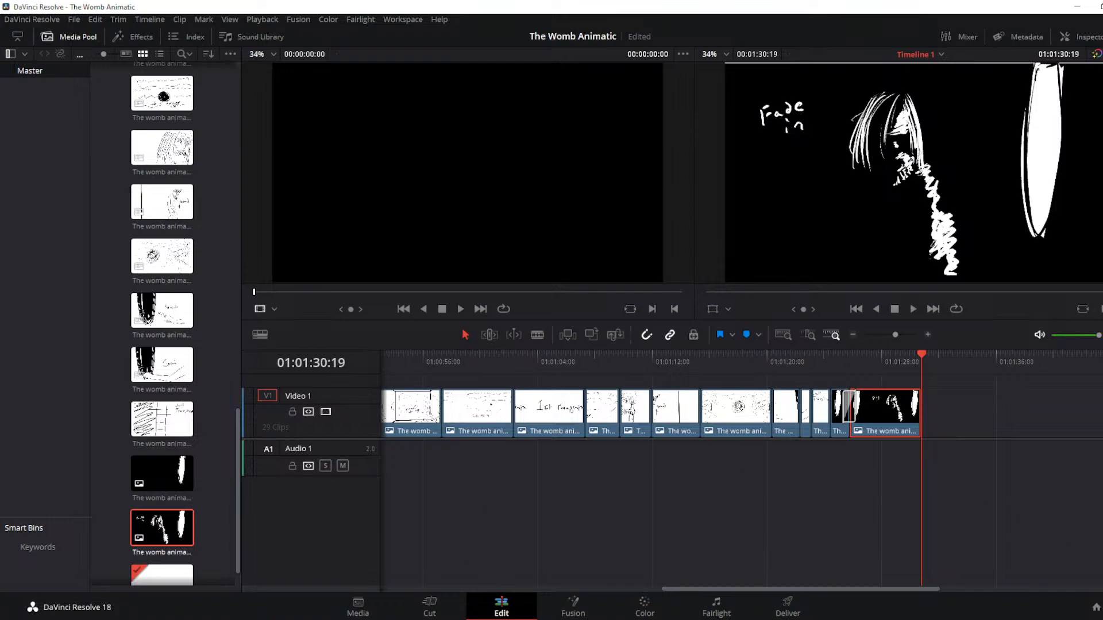
Append the "2nd Paragraph" slide after the "Fade in" clip and play the dissolve leading up to it
{"action": "left_click_drag", "start_coordinate": [976, 618], "coordinate": [926, 443]}
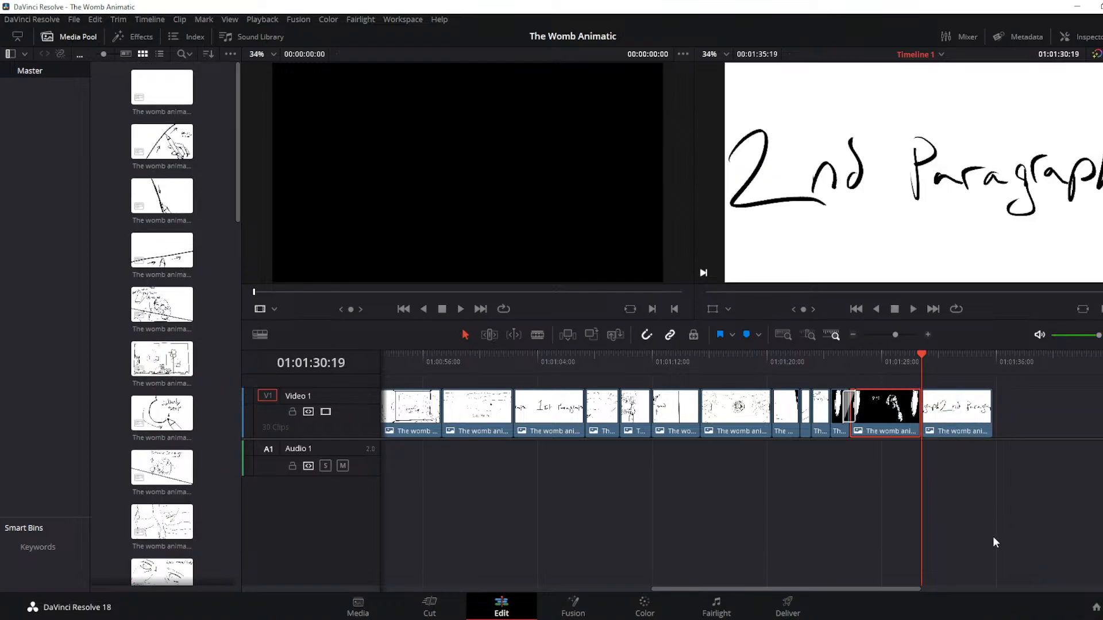
{"action": "key", "text": "Up"}
{"action": "key", "text": "Up"}
{"action": "key", "text": "space"}
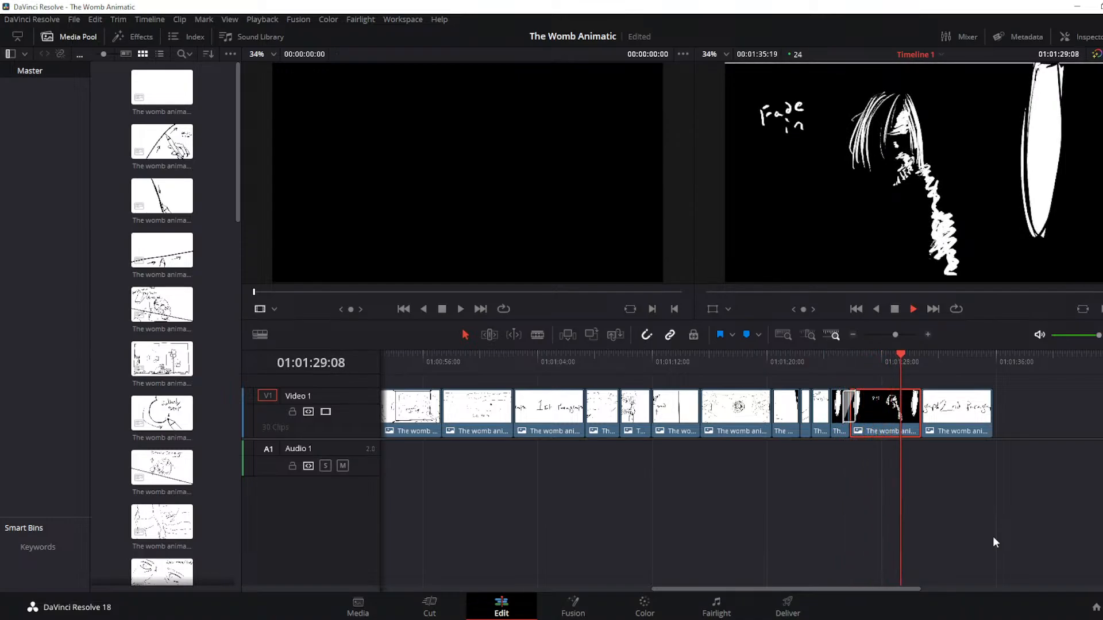
Split the "Fade in" clip at 01:01:28:02 and ripple delete the part after the cut so the "2nd Paragraph" clip closes the gap
{"action": "key", "text": "Up"}
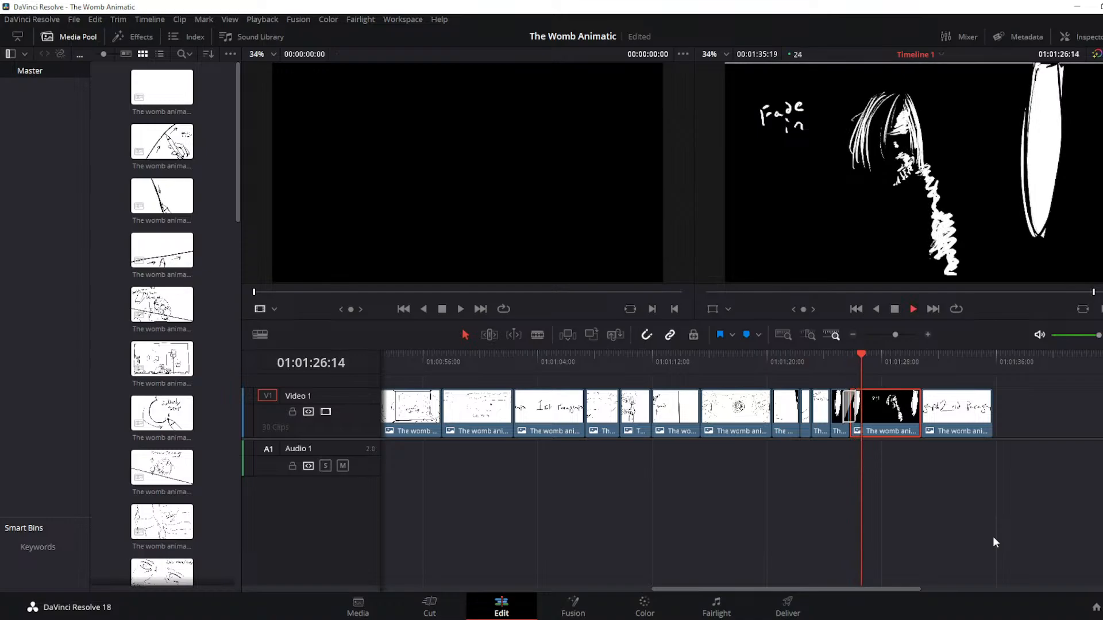
{"action": "key", "text": "space"}
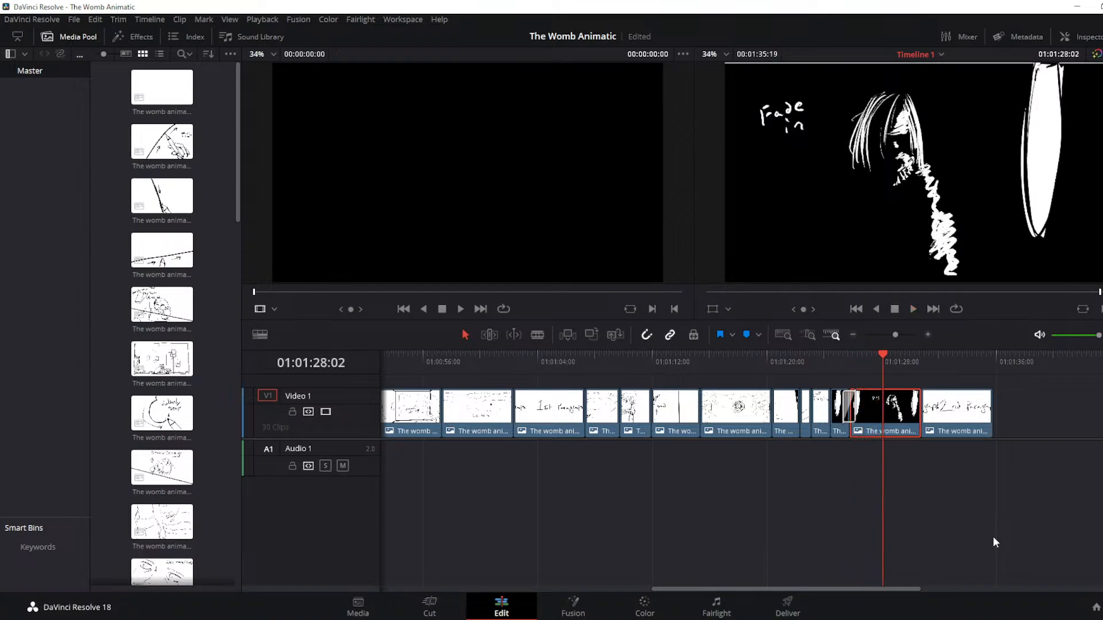
{"action": "left_click", "coordinate": [537, 335]}
{"action": "left_click", "coordinate": [882, 409]}
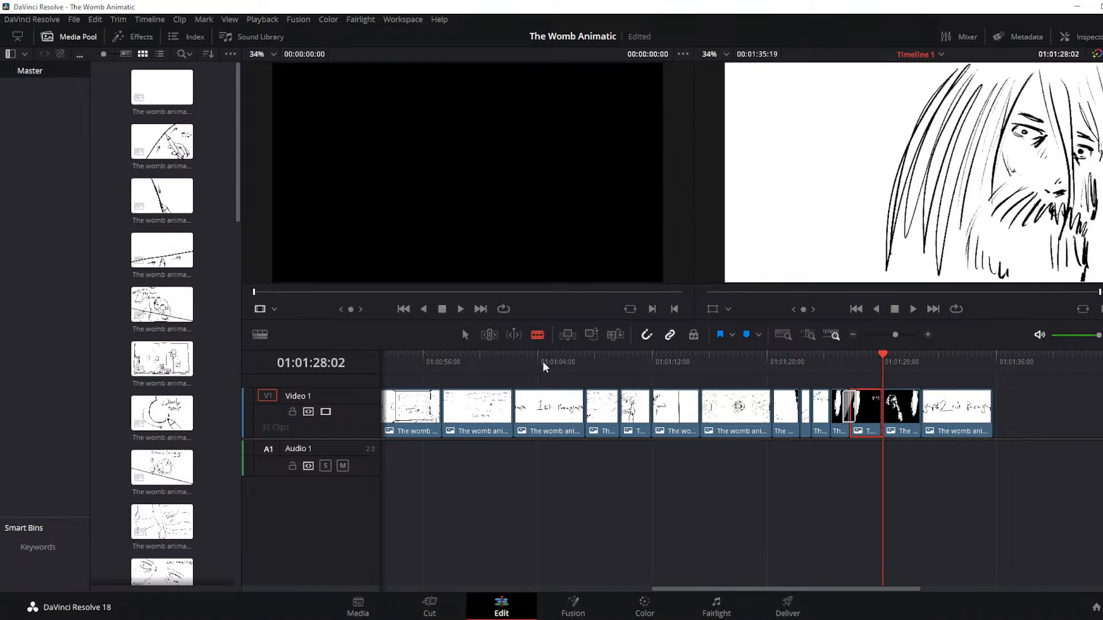
{"action": "left_click", "coordinate": [465, 335]}
{"action": "left_click", "coordinate": [895, 420]}
{"action": "key", "text": "Delete"}
Replay the timeline from the white oval clip through the end of the "2nd Paragraph" clip
{"action": "key", "text": "Up"}
{"action": "key", "text": "Up"}
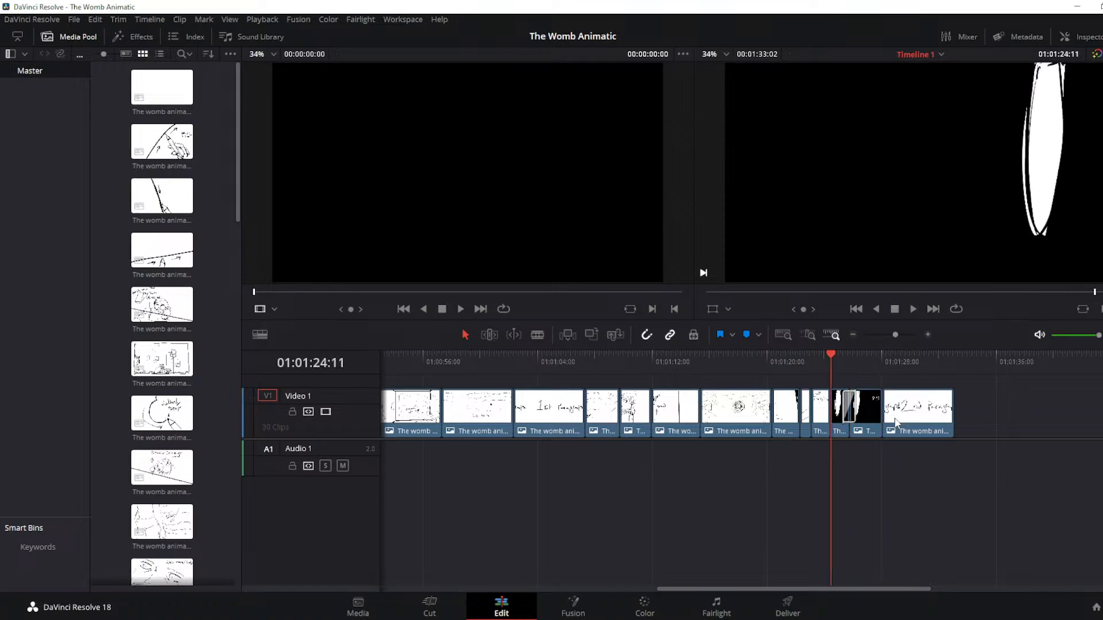
{"action": "key", "text": "space"}
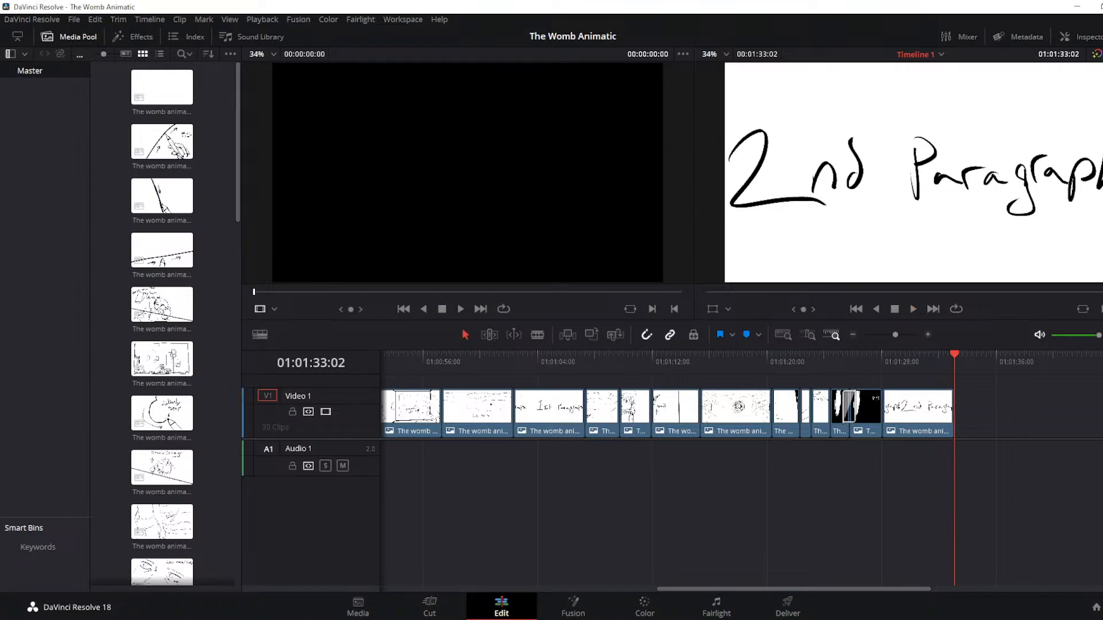
Append the black slide with the white bearded face after the "2nd Paragraph" clip and play back the closing clips to check the timing
{"action": "left_click_drag", "start_coordinate": [999, 619], "coordinate": [958, 429]}
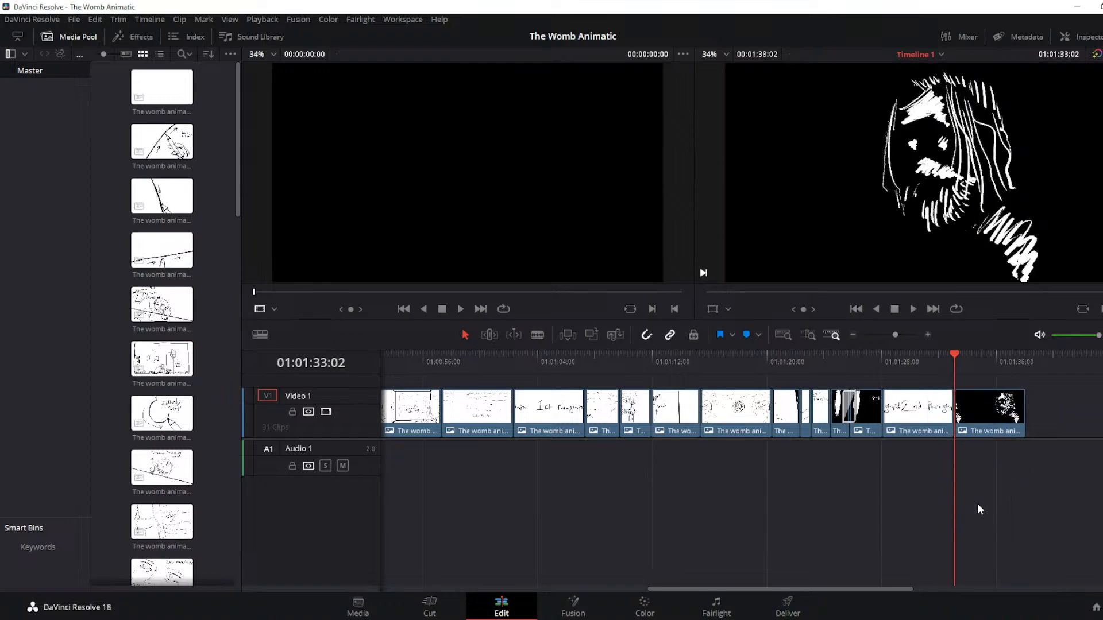
{"action": "key", "text": "Up"}
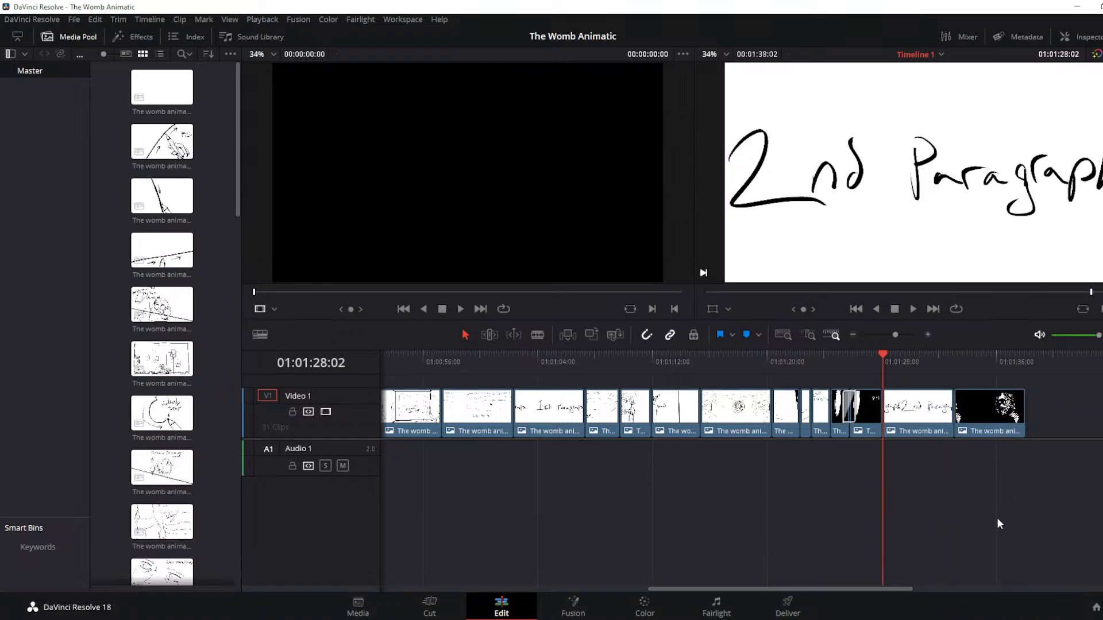
{"action": "key", "text": "Up"}
{"action": "key", "text": "space"}
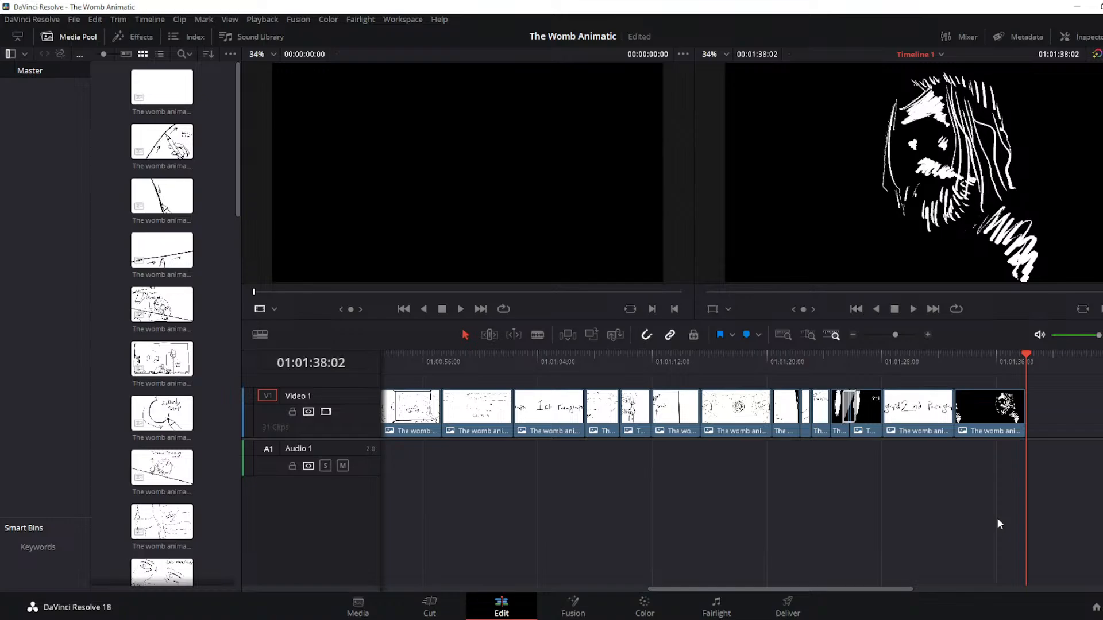
{"action": "key", "text": "Up"}
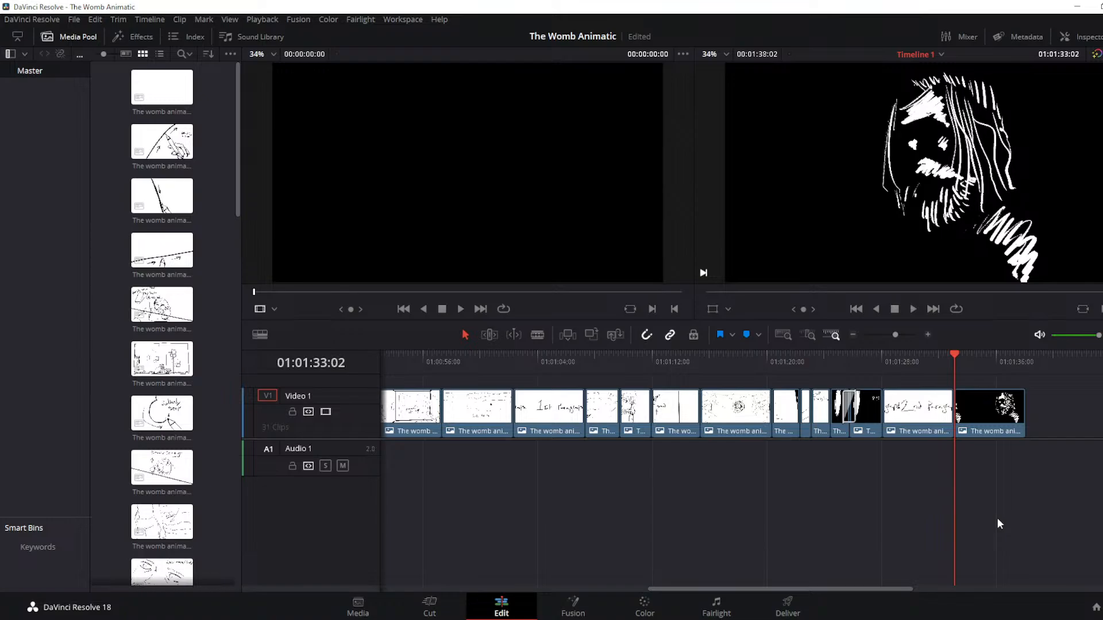
{"action": "key", "text": "Up"}
{"action": "key", "text": "space"}
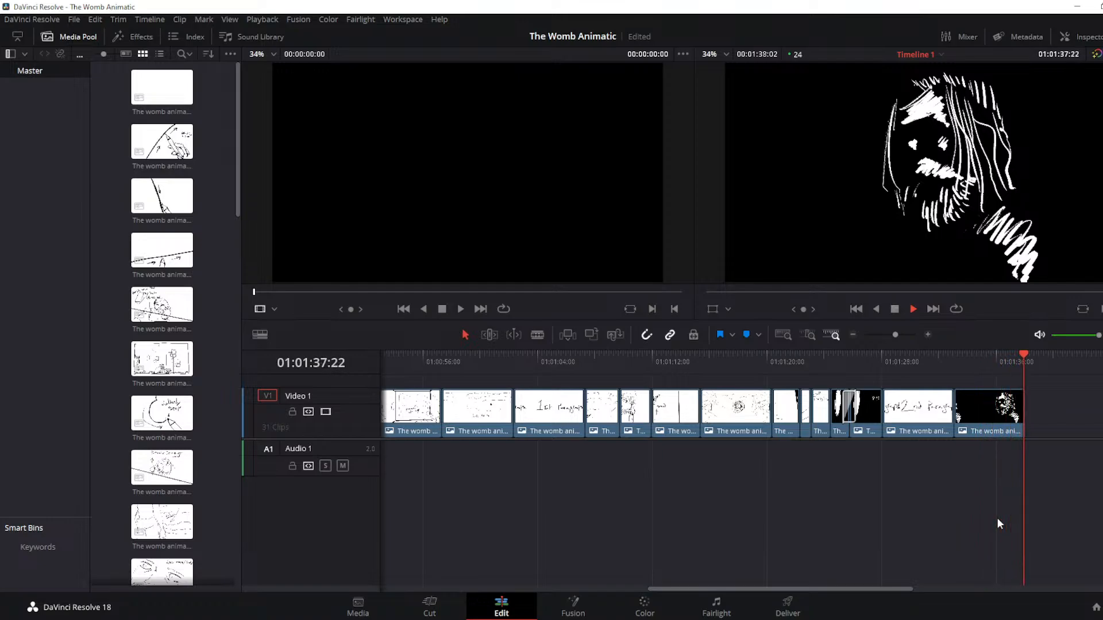
Play from the "2nd Paragraph" clip, split the white bearded face clip at 01:01:35:04 and delete the part after the cut
{"action": "key", "text": "Up"}
{"action": "key", "text": "Up"}
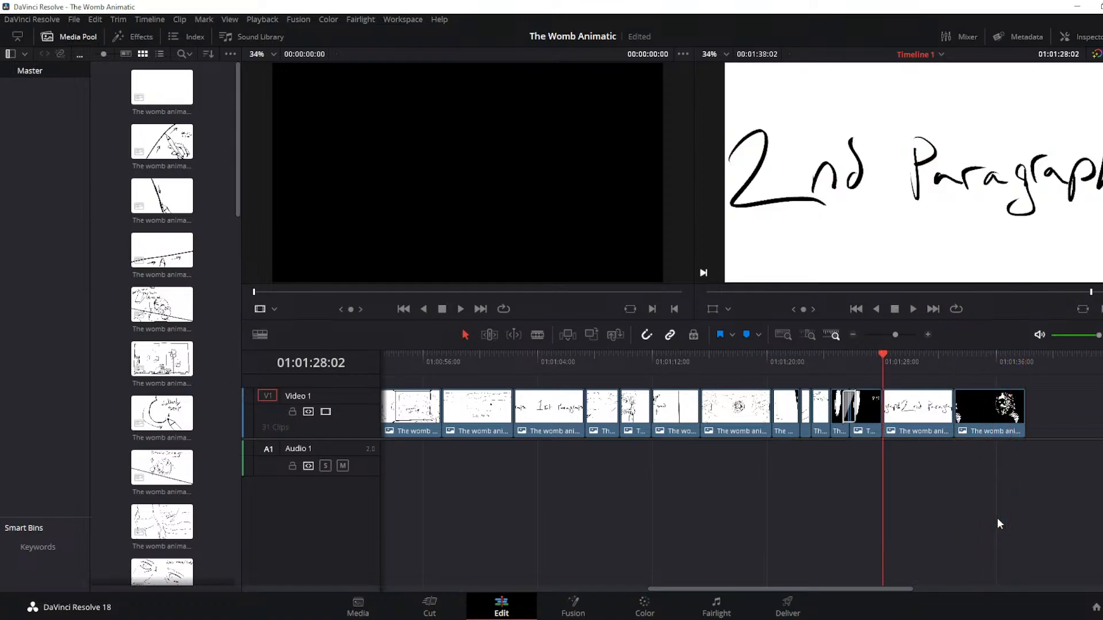
{"action": "key", "text": "space"}
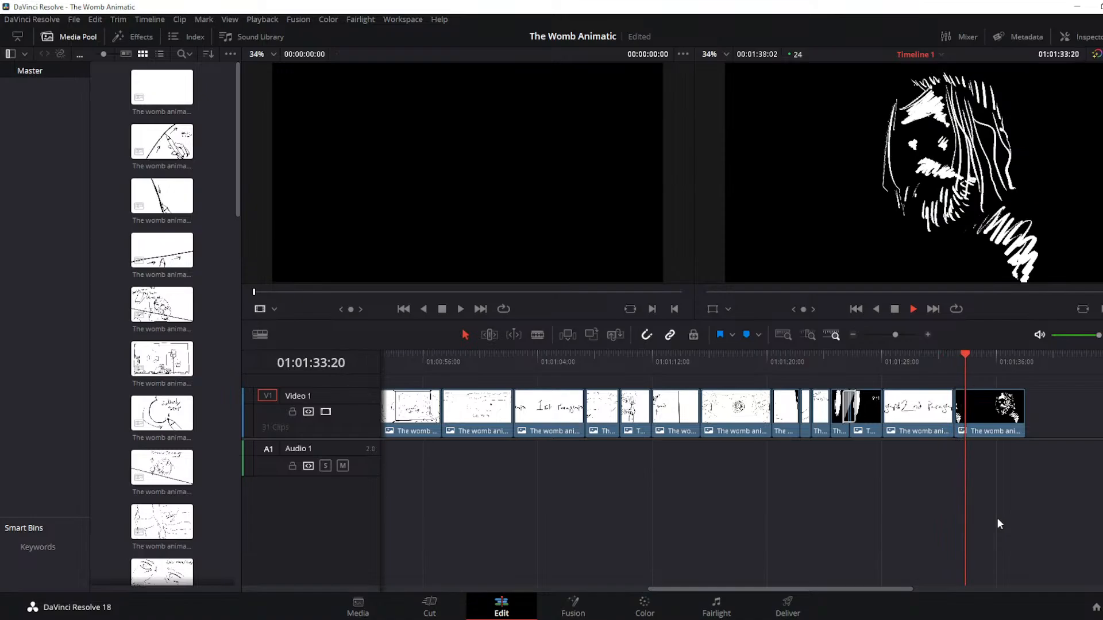
{"action": "key", "text": "space"}
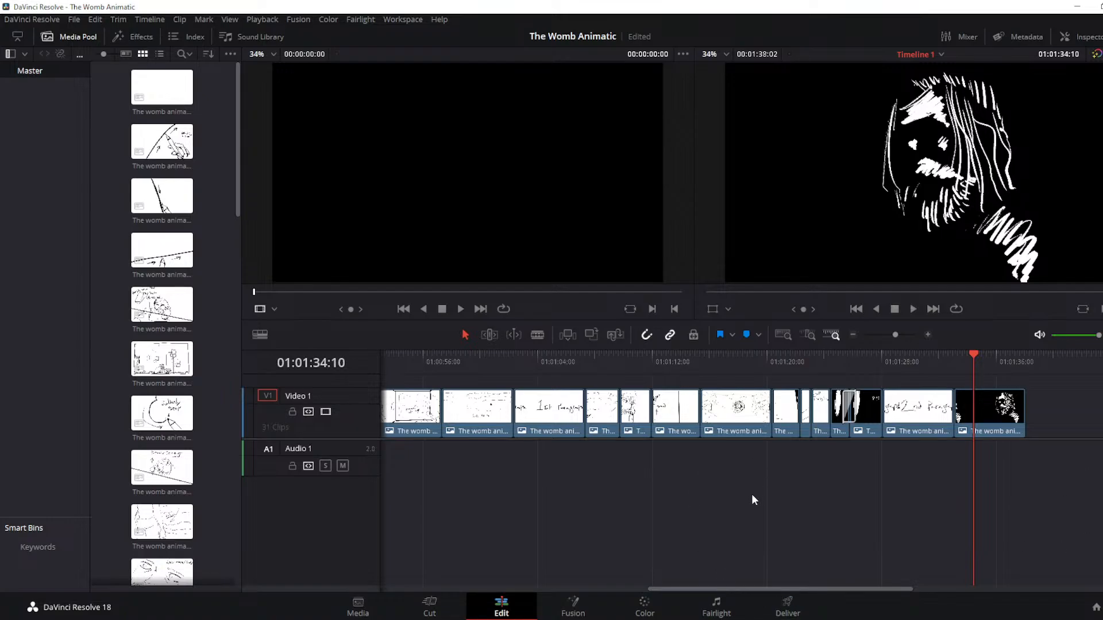
{"action": "key", "text": "Up"}
{"action": "key", "text": "Up"}
{"action": "key", "text": "space"}
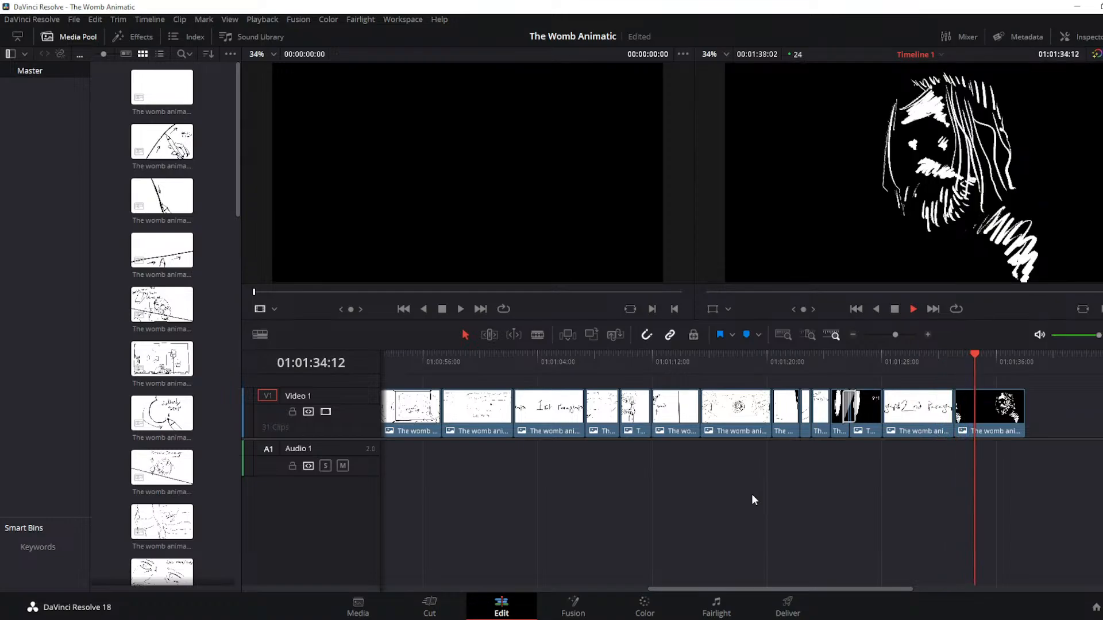
{"action": "key", "text": "space"}
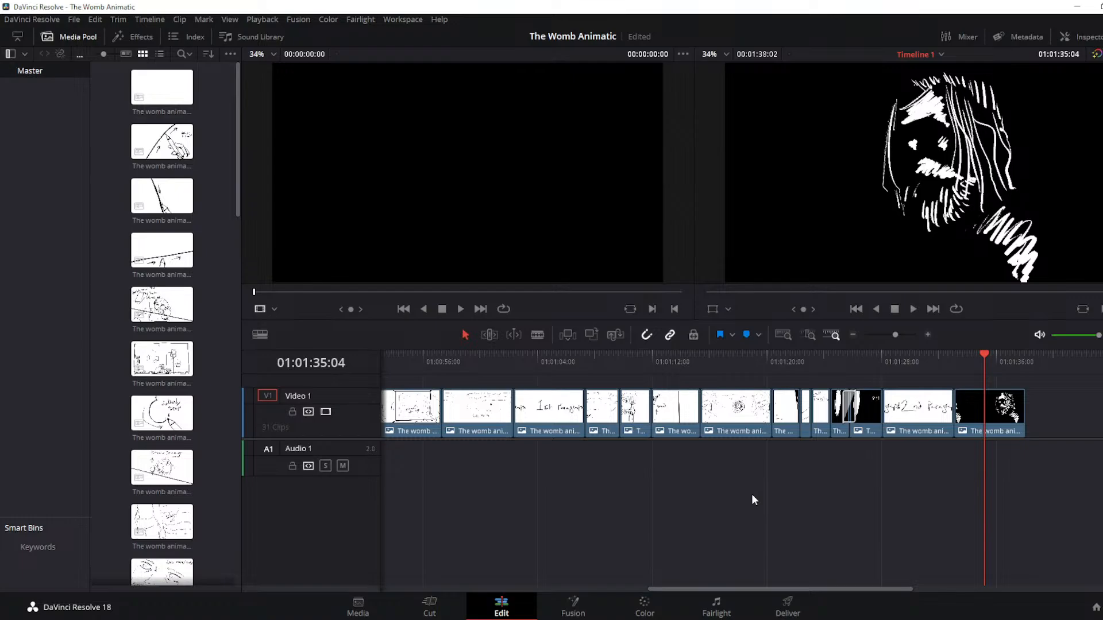
{"action": "left_click", "coordinate": [535, 336]}
{"action": "left_click", "coordinate": [984, 417]}
{"action": "key", "text": "a"}
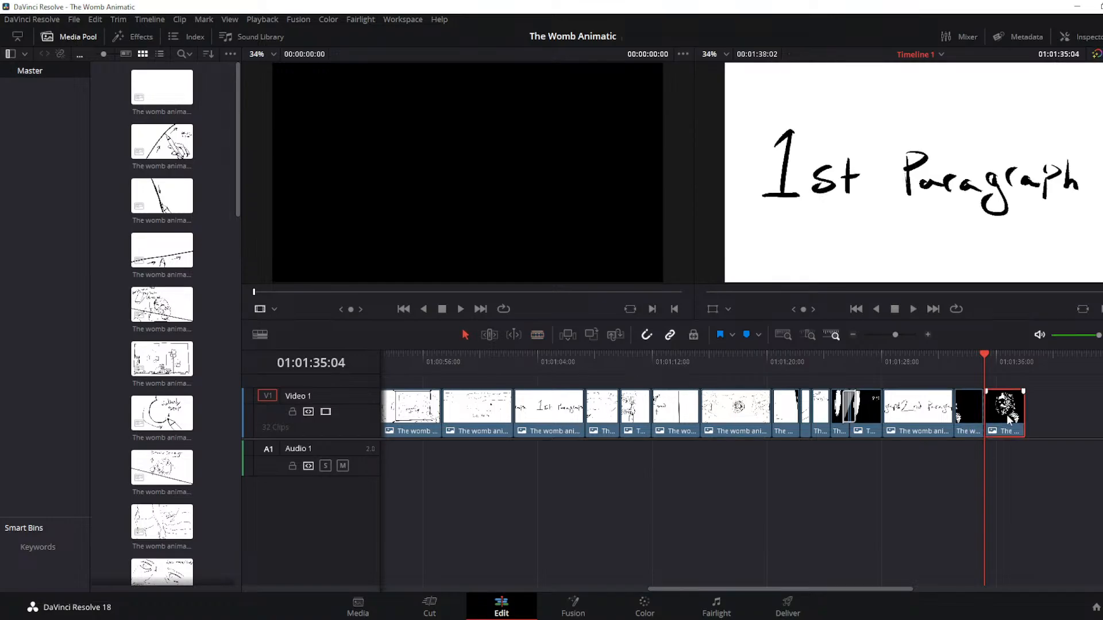
{"action": "key", "text": "Delete"}
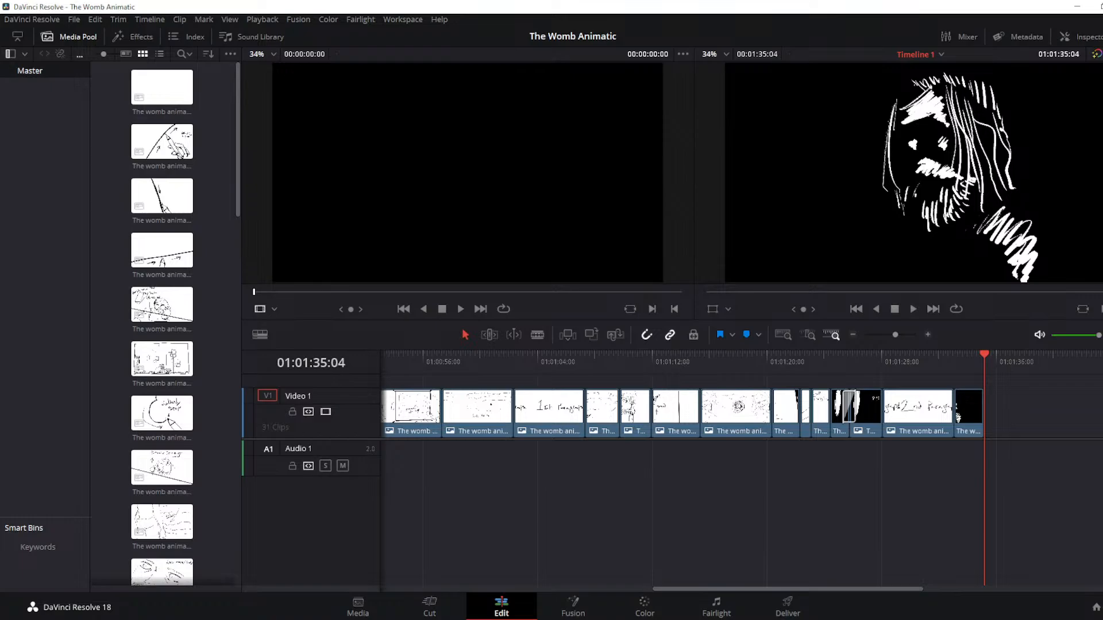
Append the "Temple line and First three names" slide, followed by the black slide with the small long-haired face
{"action": "left_click_drag", "start_coordinate": [1102, 523], "coordinate": [991, 444]}
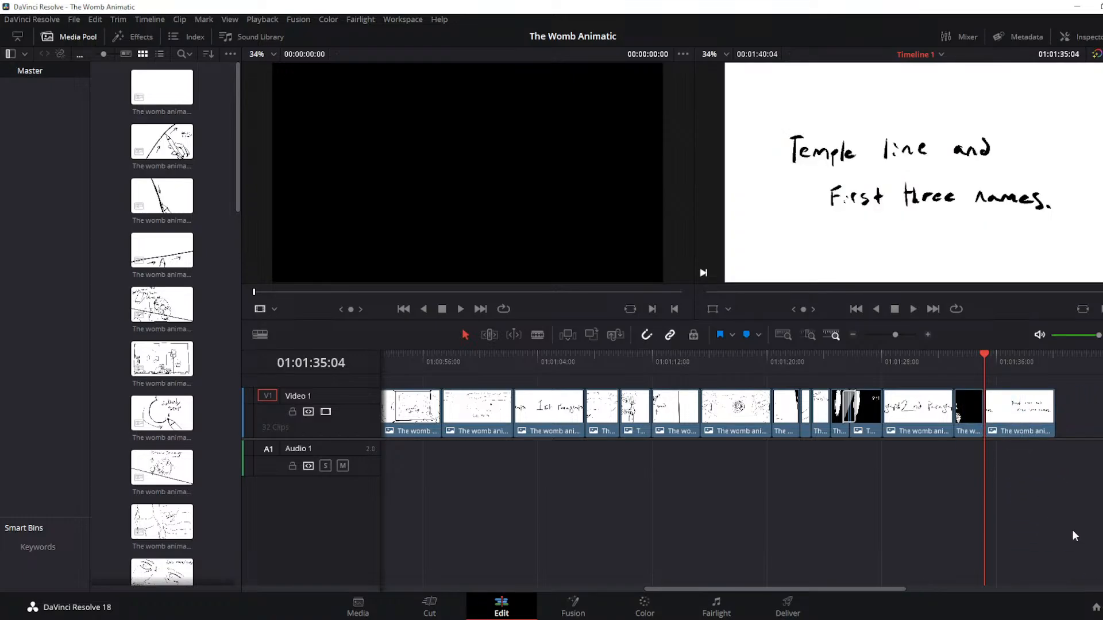
{"action": "key", "text": "space"}
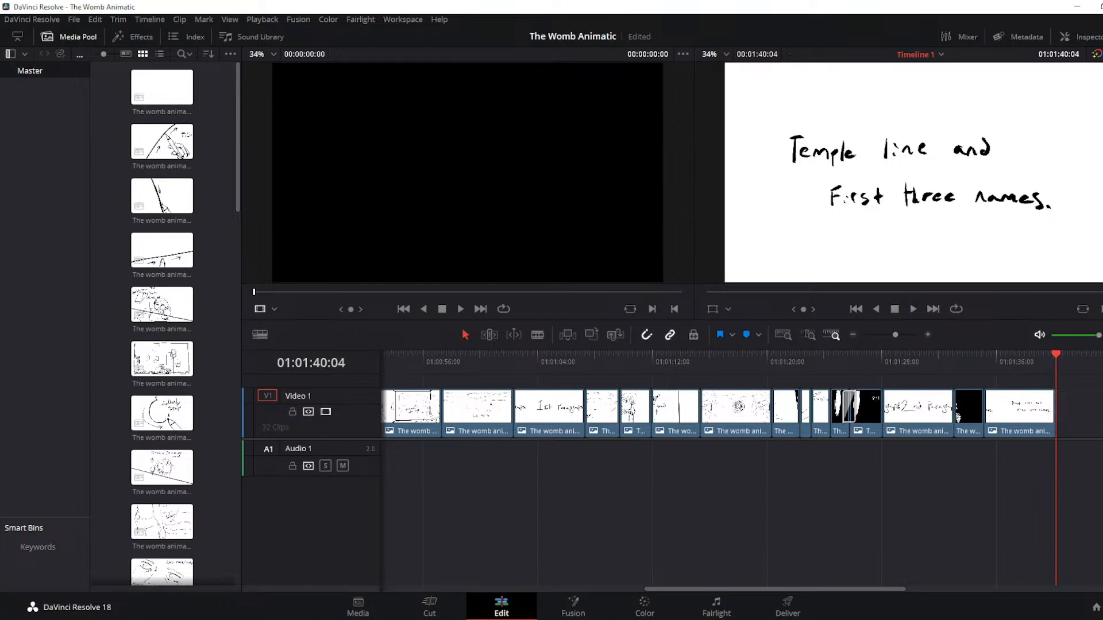
{"action": "left_click_drag", "start_coordinate": [1100, 609], "coordinate": [1063, 443]}
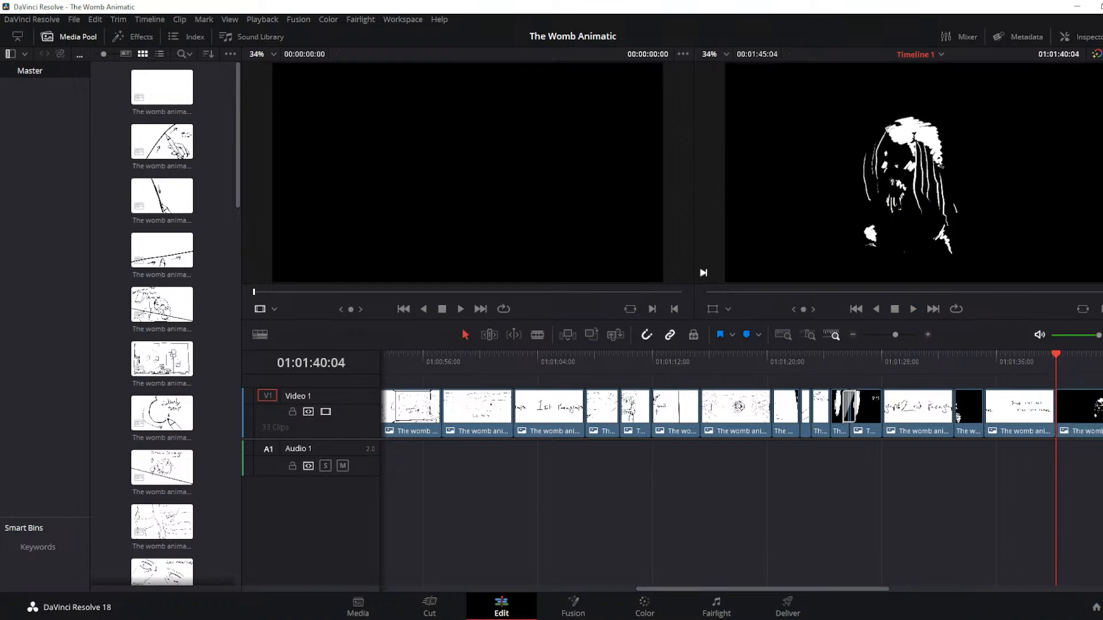
{"action": "key", "text": "Down"}
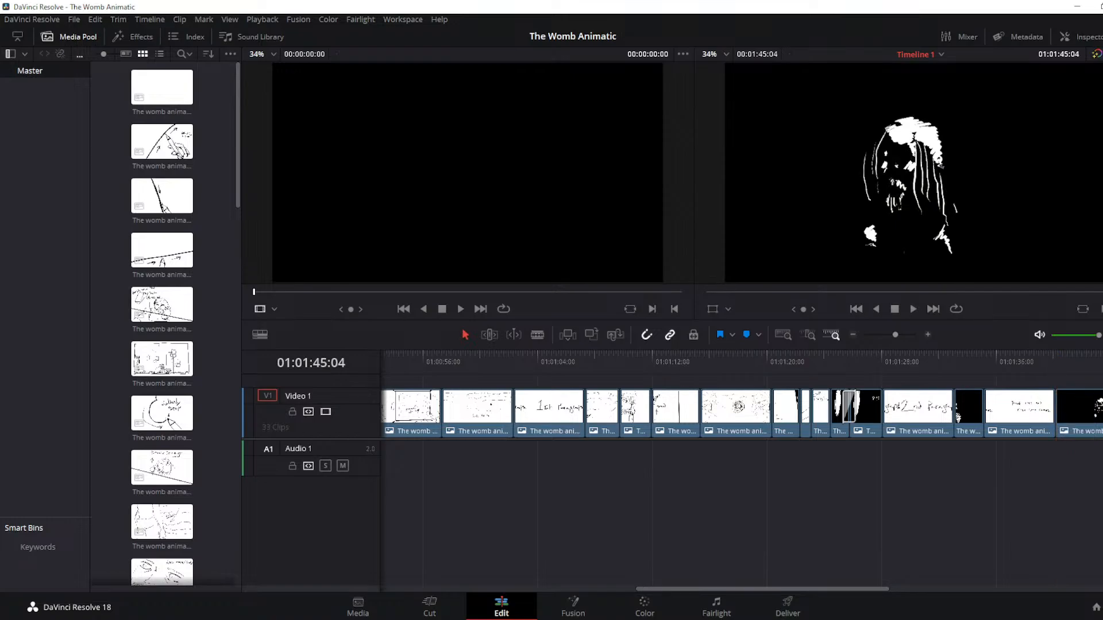
{"action": "key", "text": "space"}
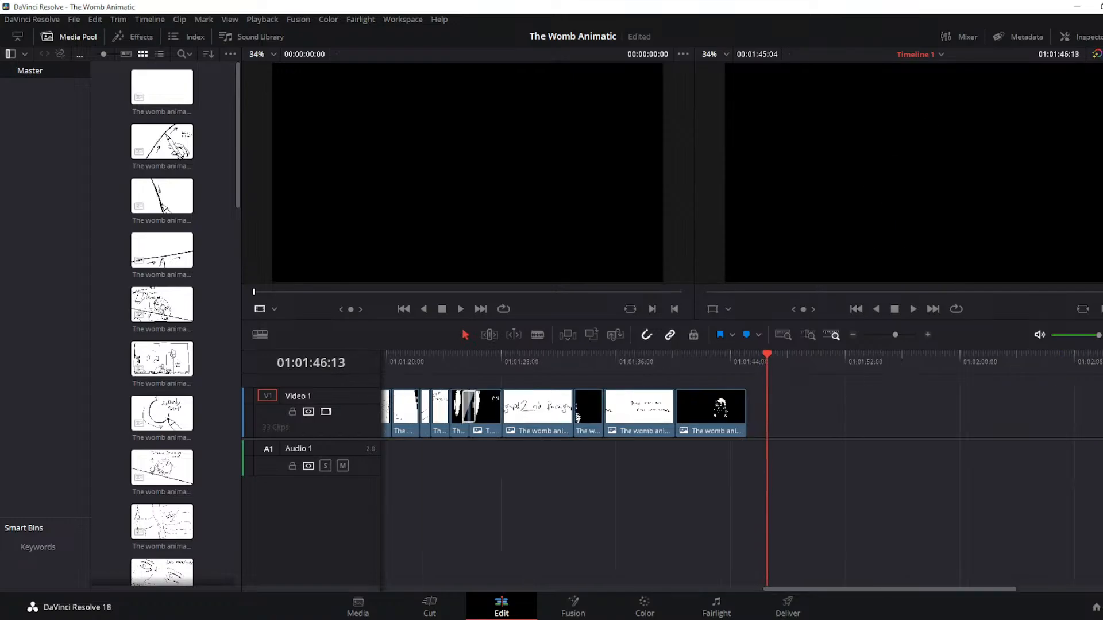
Play back the "Temple line and First three names" clip into the long-haired face clip to judge the face's timing
{"action": "key", "text": "Up"}
{"action": "key", "text": "Up"}
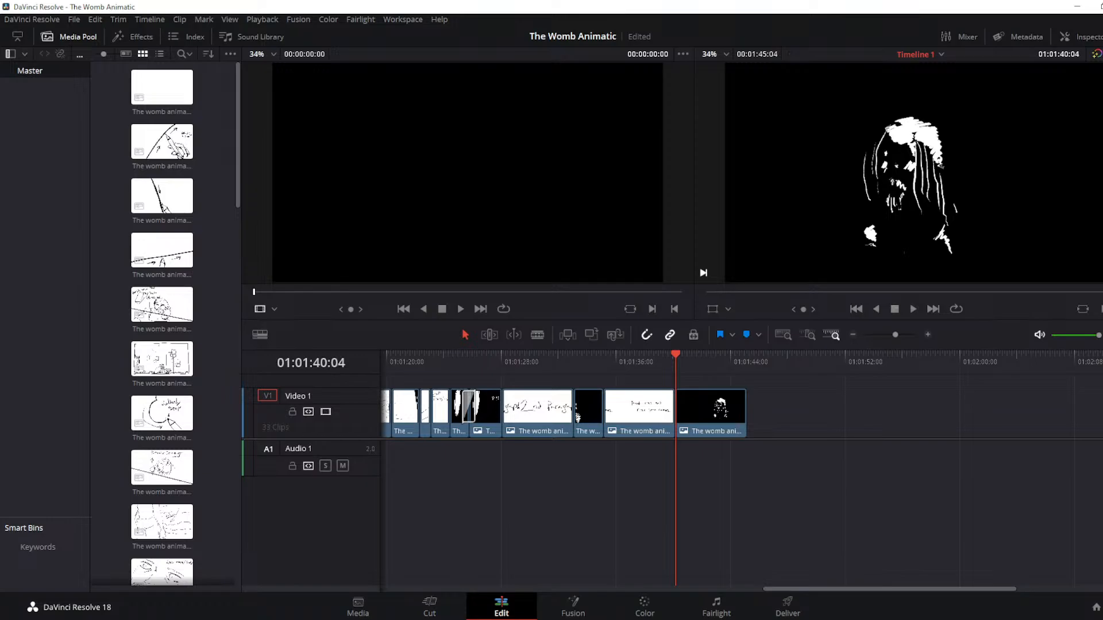
{"action": "key", "text": "Up"}
{"action": "key", "text": "Up"}
{"action": "key", "text": "space"}
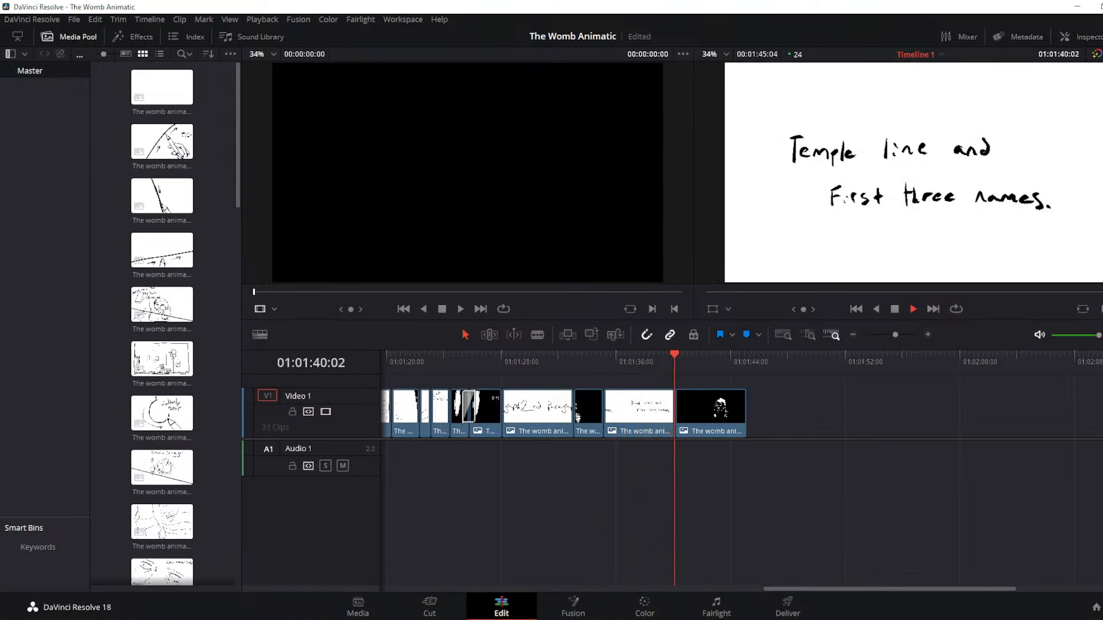
{"action": "key", "text": "space"}
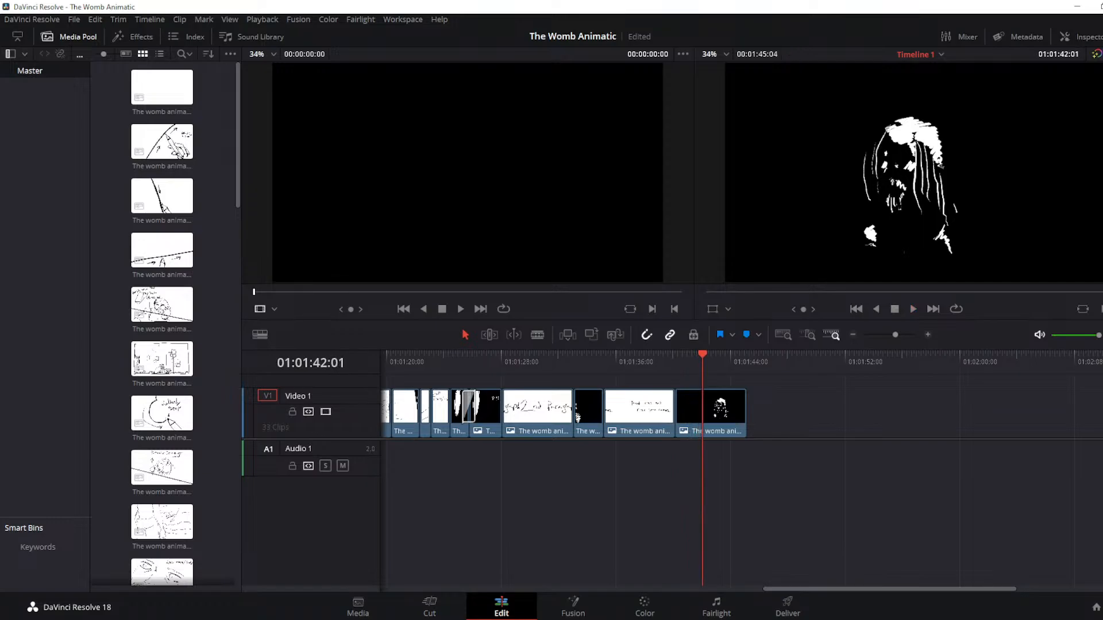
Split the long-haired face clip at 01:01:42:08 and delete the part after the cut
{"action": "key", "text": "Right"}
{"action": "key", "text": "Right"}
{"action": "key", "text": "Right"}
{"action": "key", "text": "Right"}
{"action": "key", "text": "Right"}
{"action": "key", "text": "Right"}
{"action": "key", "text": "Right"}
{"action": "key", "text": "Right"}
{"action": "key", "text": "Right"}
{"action": "key", "text": "Right"}
{"action": "key", "text": "Right"}
{"action": "key", "text": "Right"}
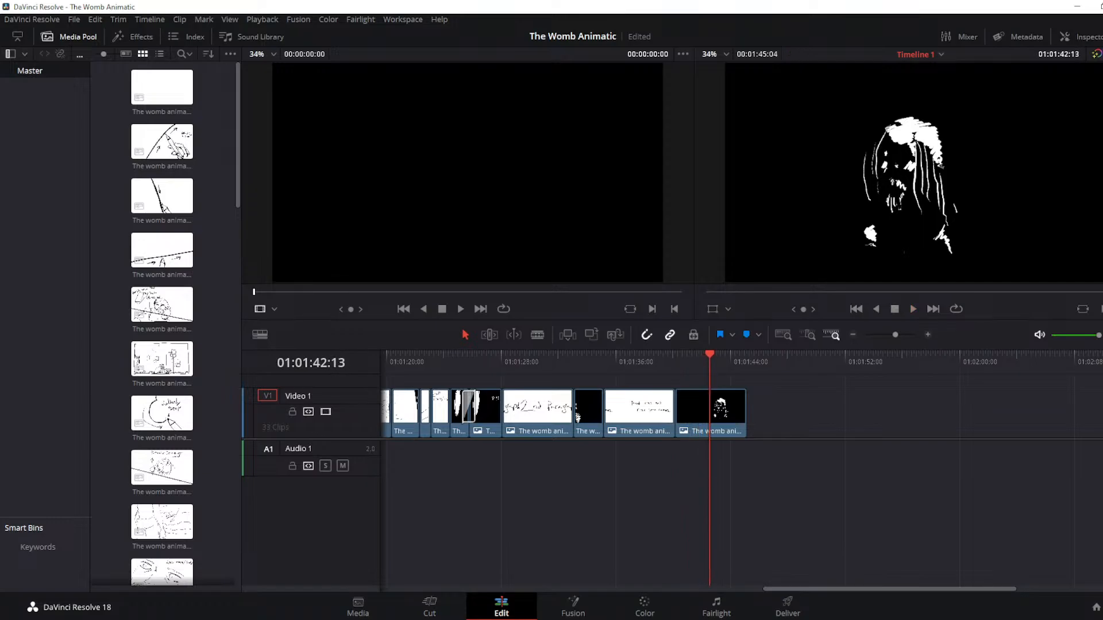
{"action": "key", "text": "Left"}
{"action": "key", "text": "Left"}
{"action": "key", "text": "Left"}
{"action": "key", "text": "Left"}
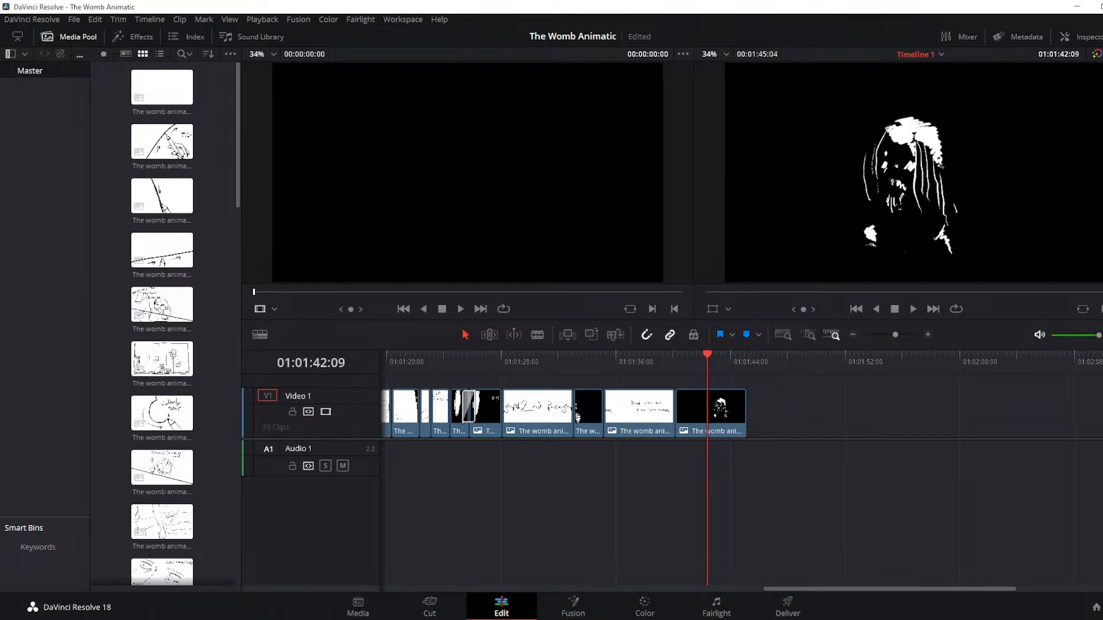
{"action": "key", "text": "Left"}
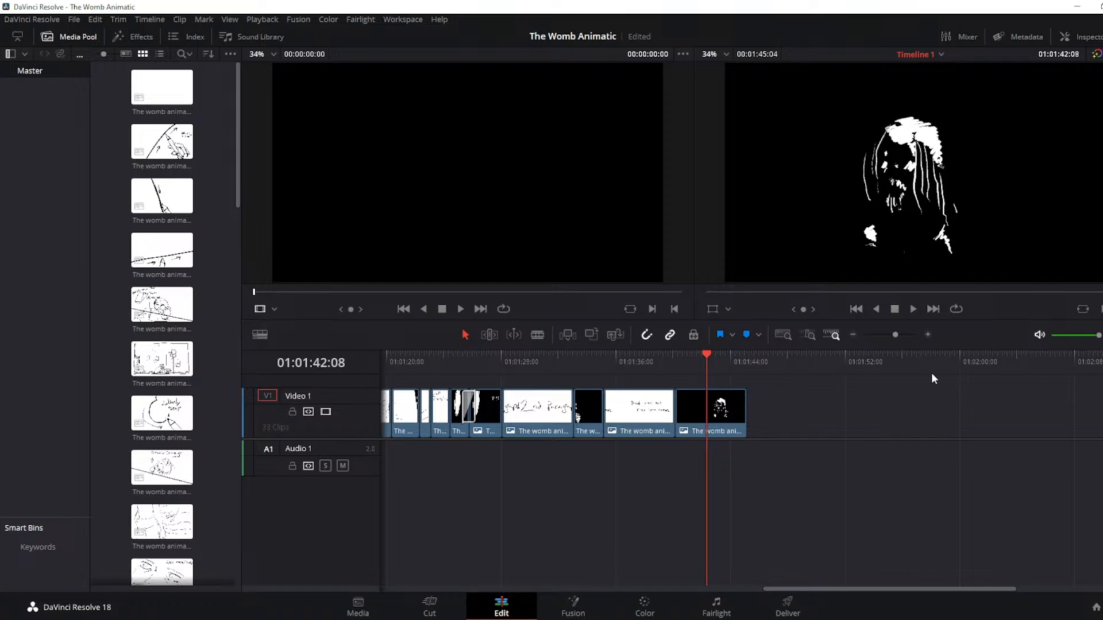
{"action": "key", "text": "b"}
{"action": "left_click", "coordinate": [726, 435]}
{"action": "left_click", "coordinate": [466, 335]}
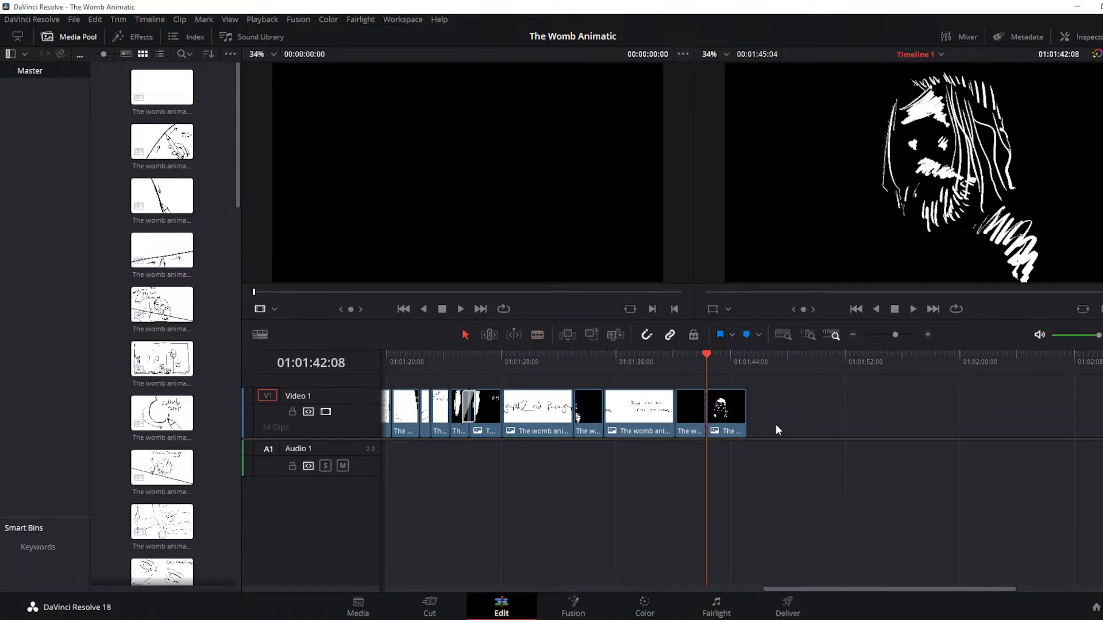
{"action": "left_click", "coordinate": [731, 428]}
{"action": "key", "text": "Delete"}
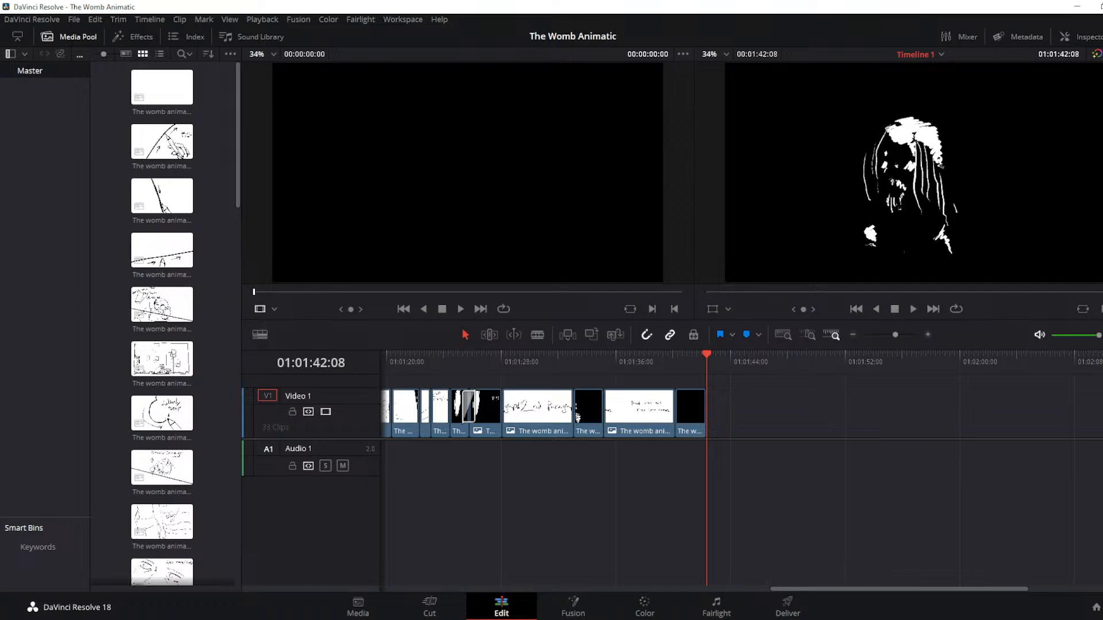
{"action": "left_click_drag", "start_coordinate": [1102, 505], "coordinate": [701, 424]}
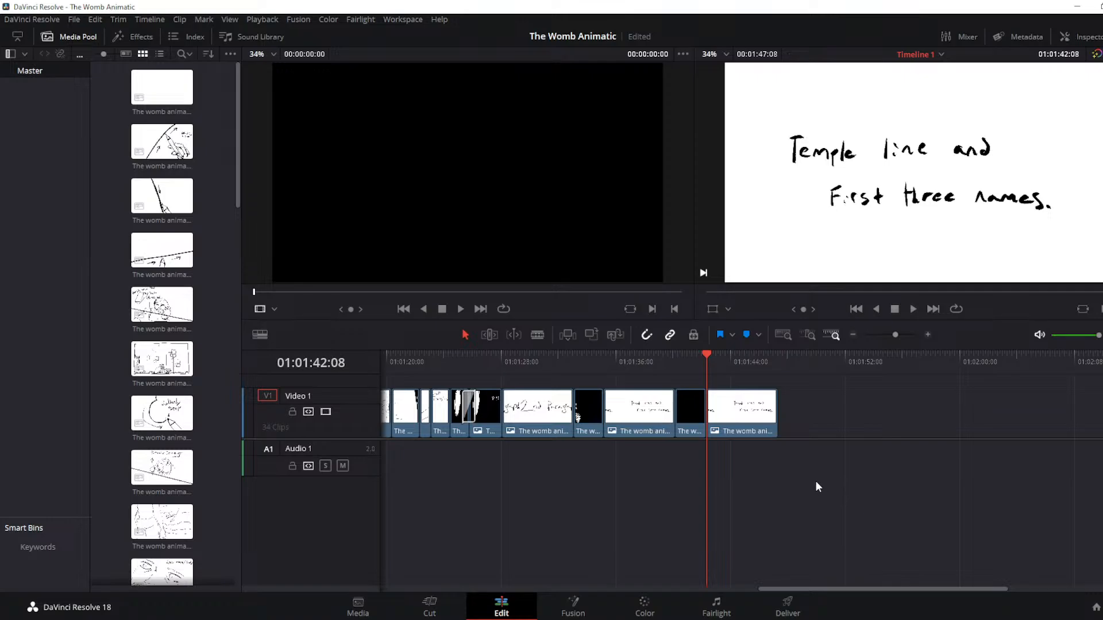
{"action": "key", "text": "ctrl+z"}
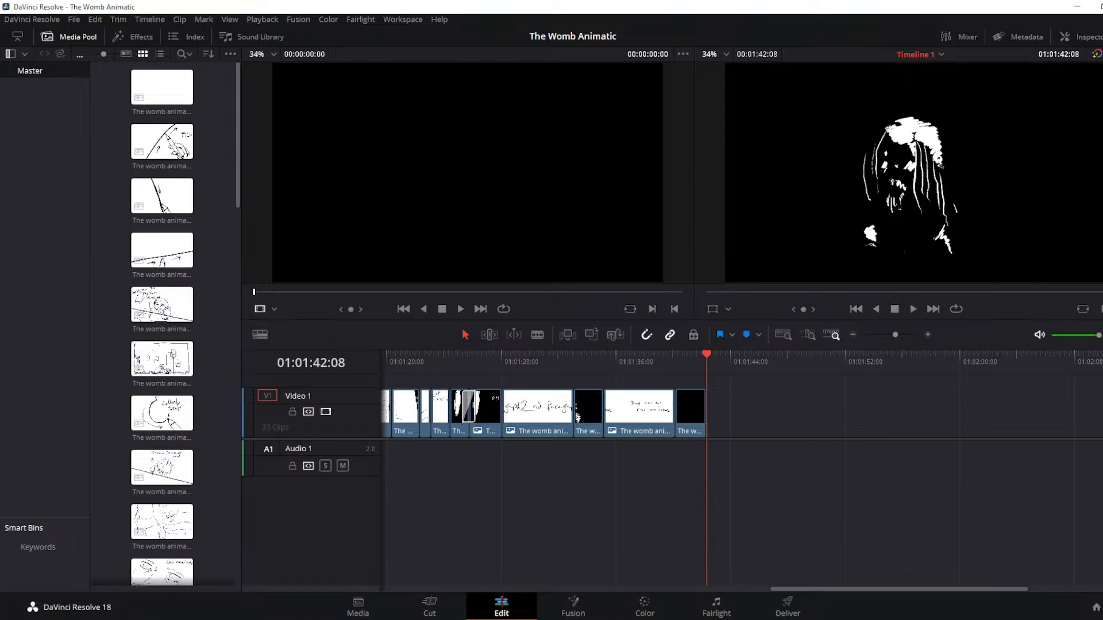
{"action": "key", "text": "Up"}
{"action": "key", "text": "Up"}
{"action": "key", "text": "Up"}
{"action": "key", "text": "Down"}
{"action": "key", "text": "Down"}
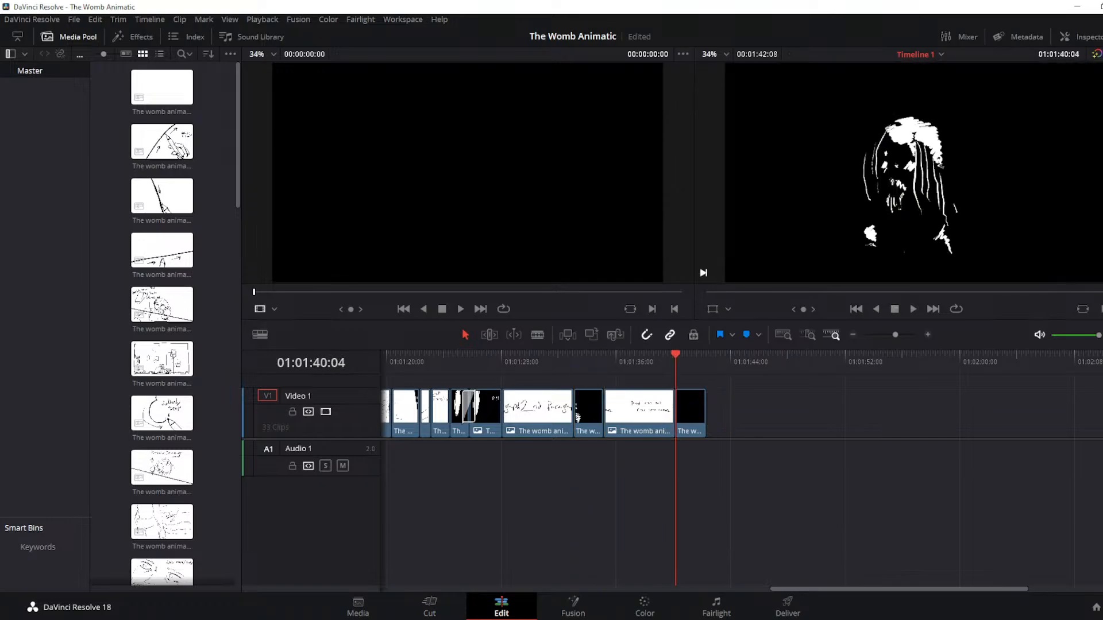
{"action": "key", "text": "Down"}
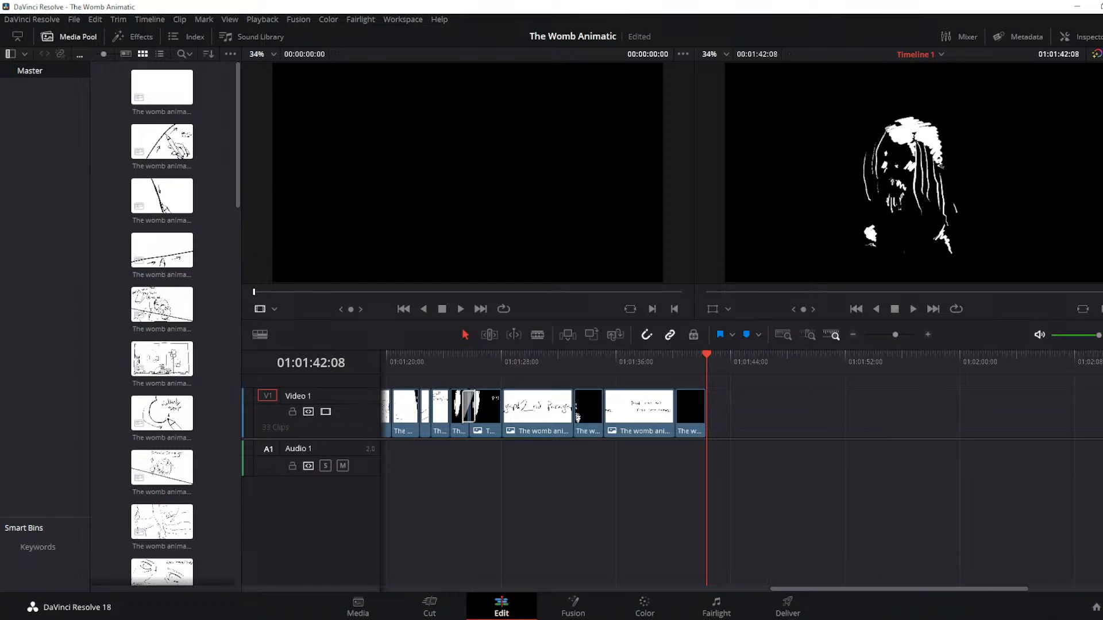
Append the "NEXT Three NAMES" slide, play it through, and append the black slide with the white side-profile head after it
{"action": "left_click_drag", "start_coordinate": [919, 619], "coordinate": [709, 430]}
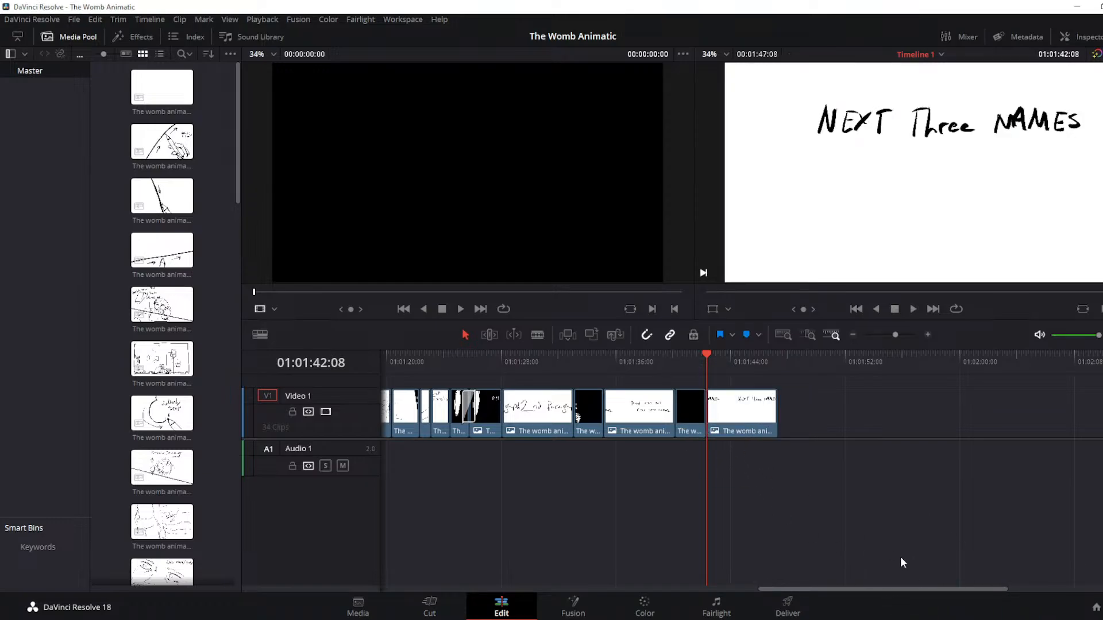
{"action": "key", "text": "space"}
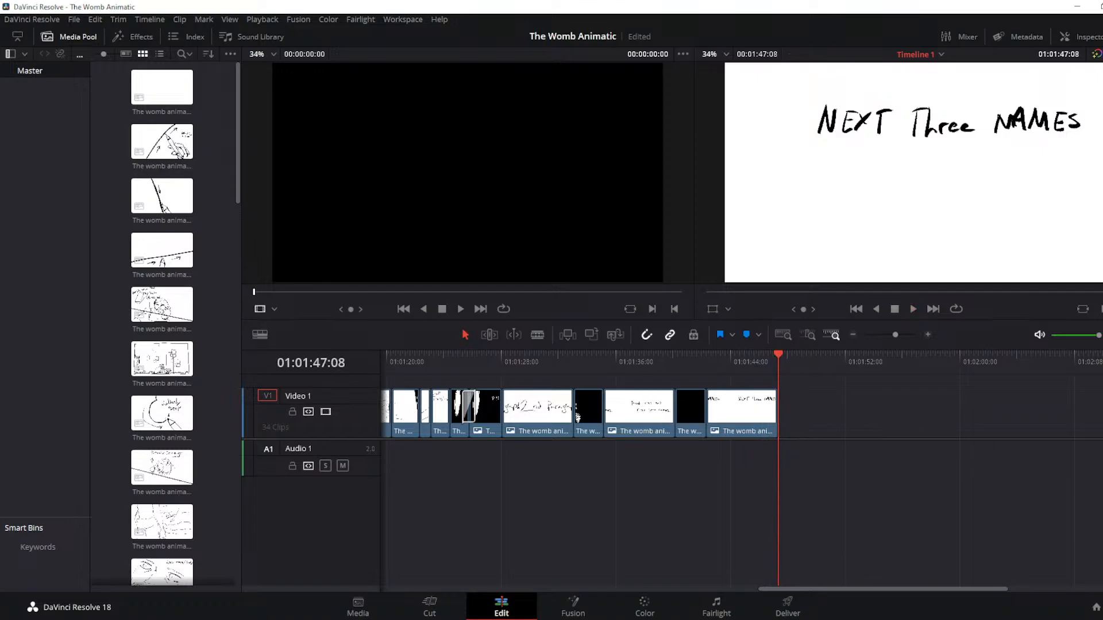
{"action": "left_click_drag", "start_coordinate": [950, 615], "coordinate": [780, 433]}
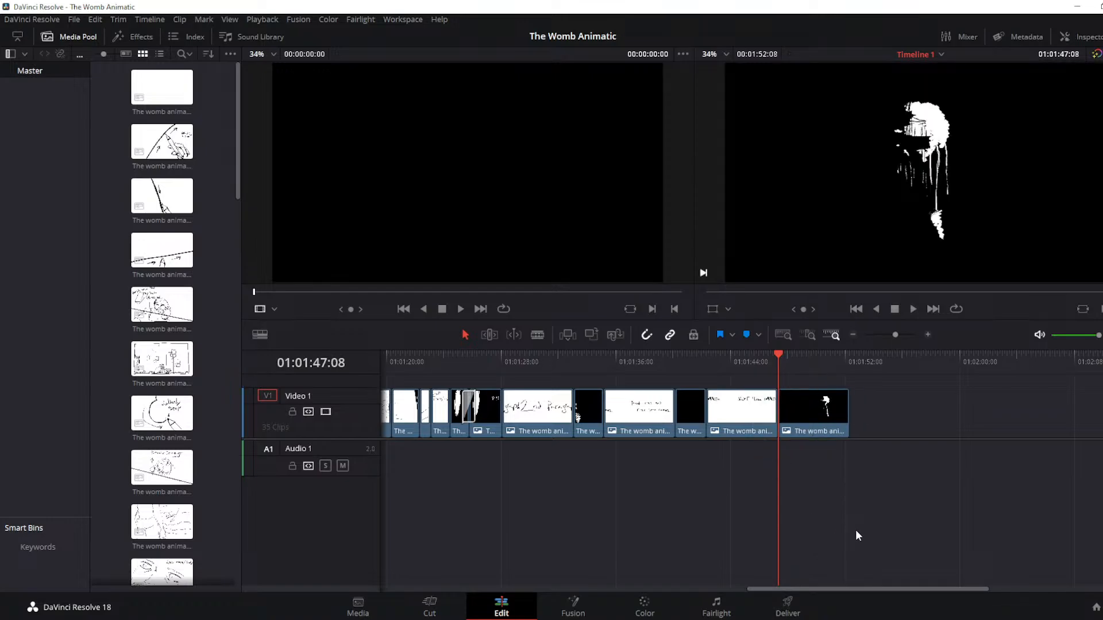
Play the side-profile head clip, split it at 01:01:49:12 and delete the part after the cut
{"action": "key", "text": "space"}
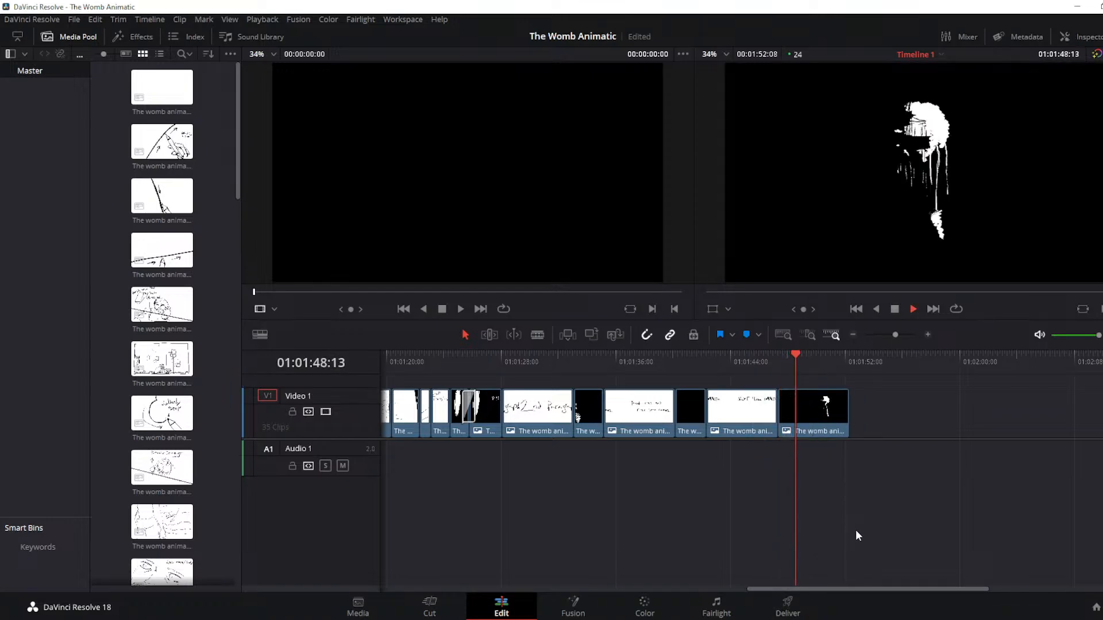
{"action": "key", "text": "space"}
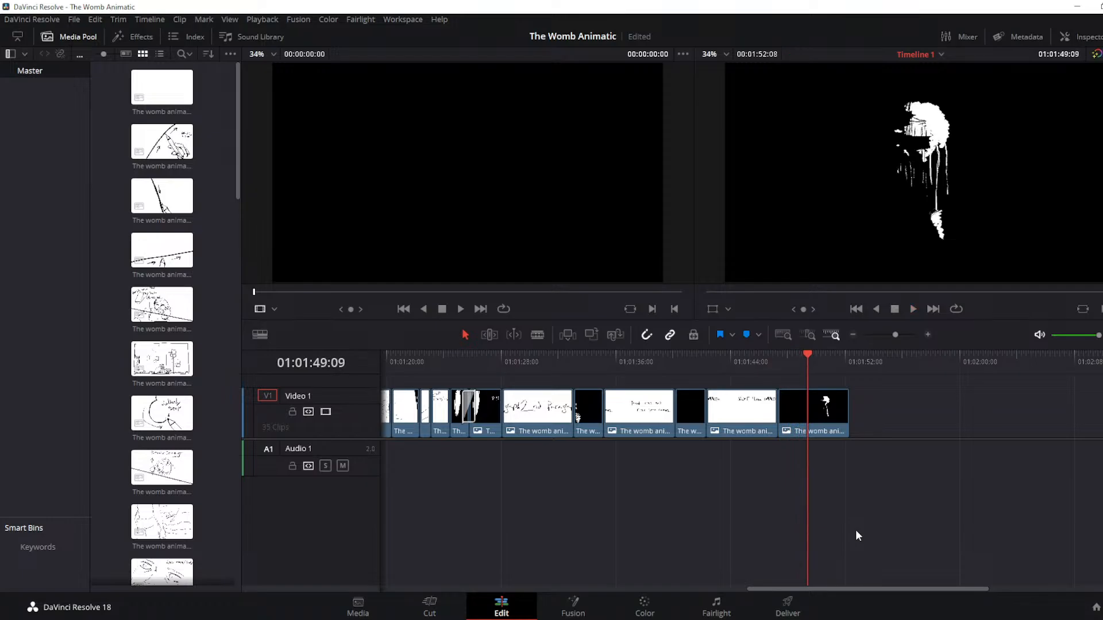
{"action": "key", "text": "Left"}
{"action": "key", "text": "Left"}
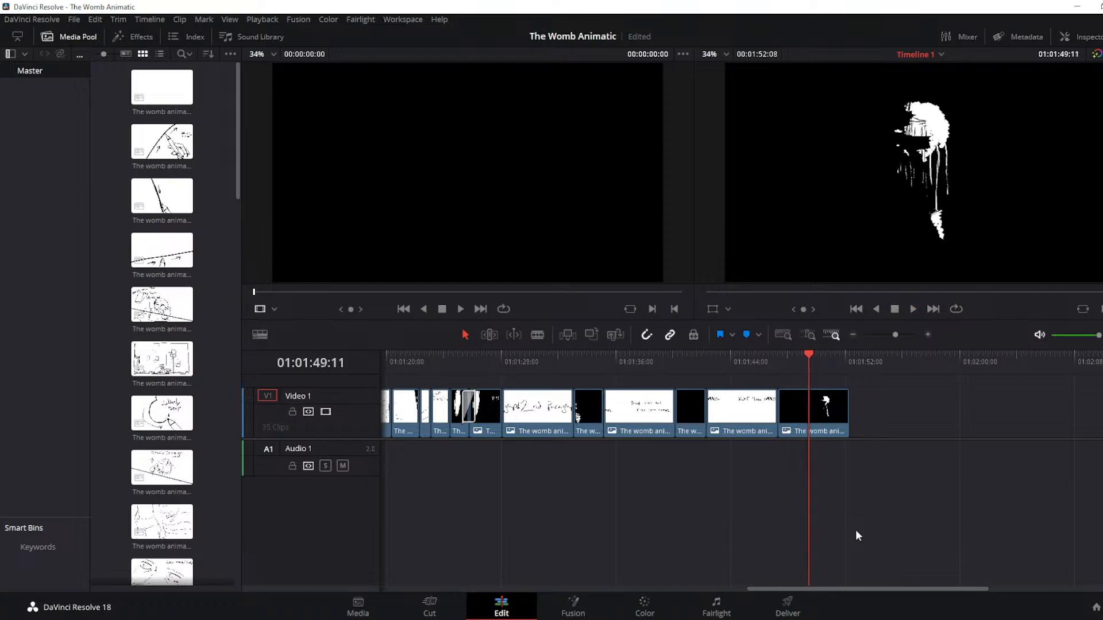
{"action": "key", "text": "Right"}
{"action": "left_click", "coordinate": [537, 334]}
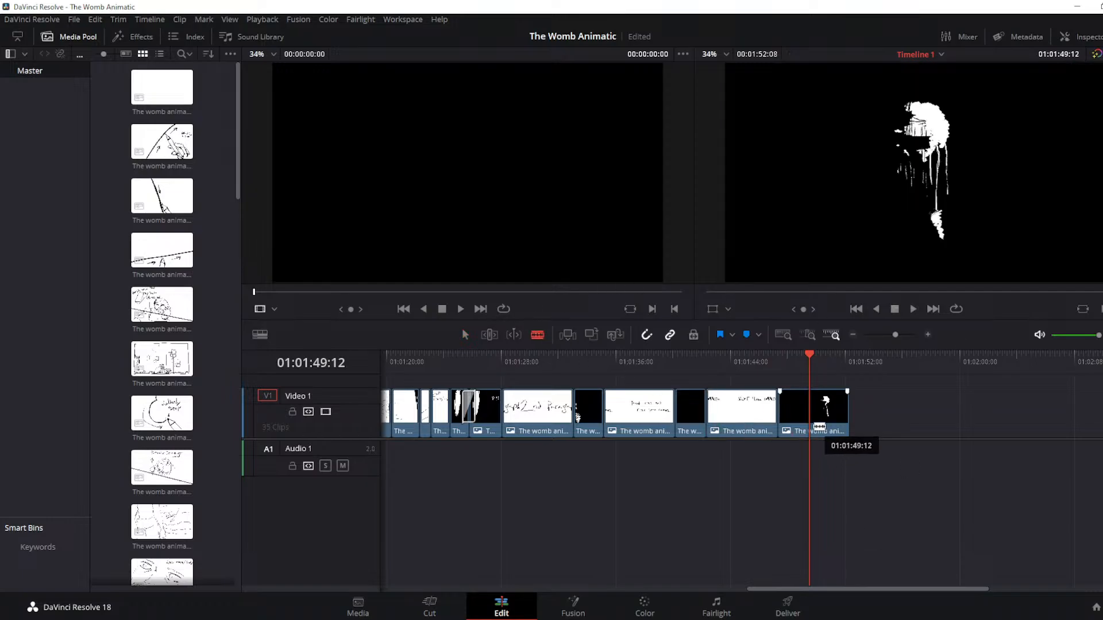
{"action": "left_click", "coordinate": [810, 419]}
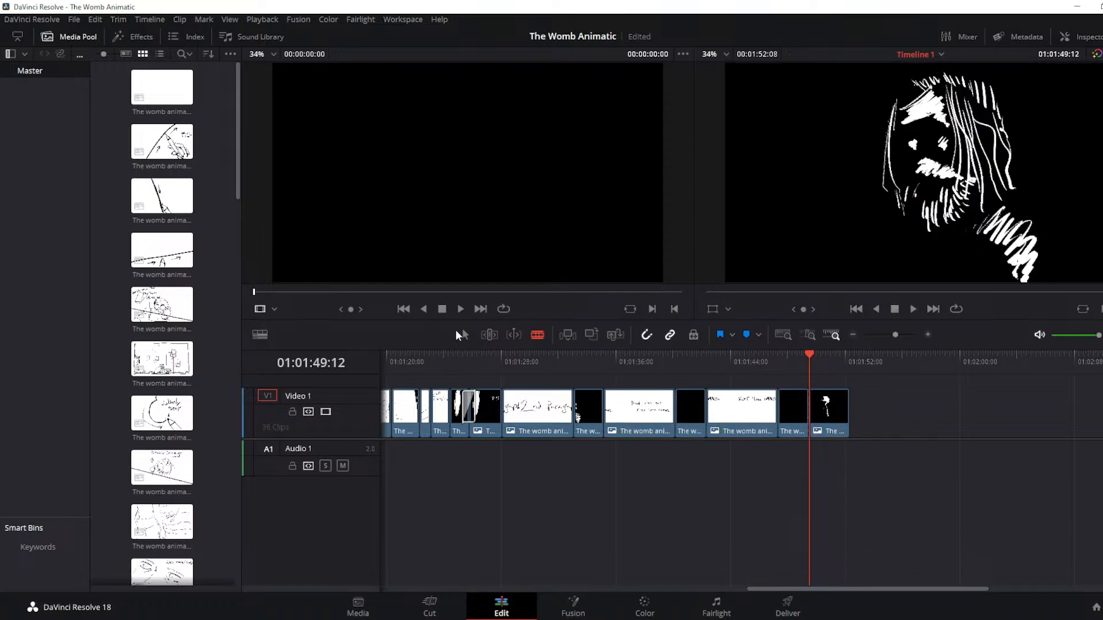
{"action": "left_click", "coordinate": [459, 333]}
{"action": "left_click", "coordinate": [841, 430]}
{"action": "key", "text": "Delete"}
Step back and forth through the cuts between the closing clips to review the slide order up to the timeline's end
{"action": "key", "text": "Up"}
{"action": "key", "text": "Up"}
{"action": "key", "text": "Up"}
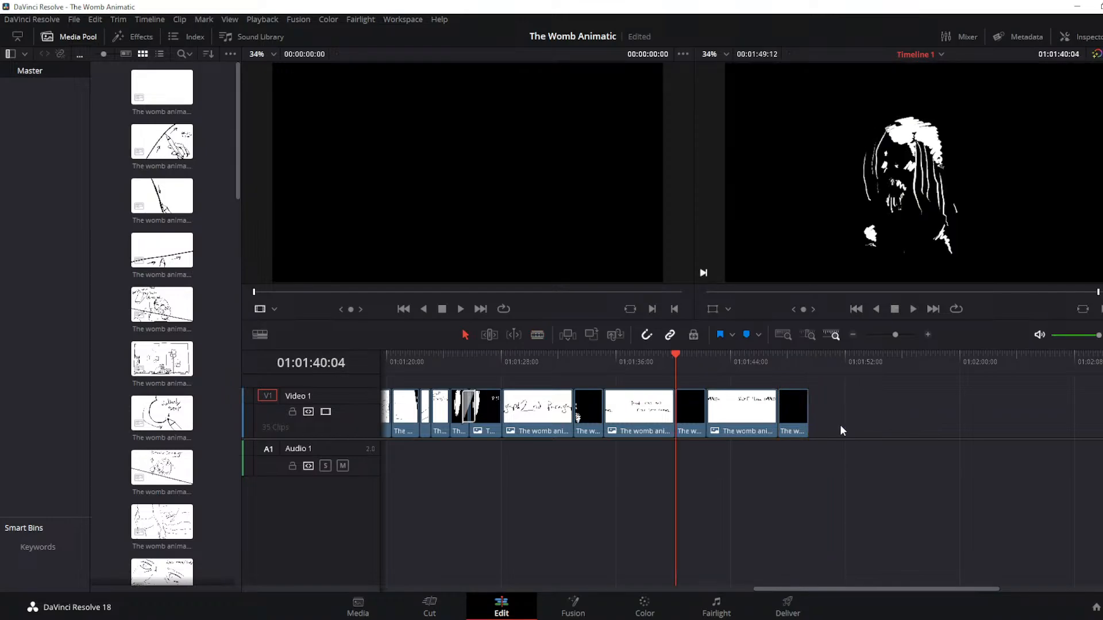
{"action": "key", "text": "Up"}
{"action": "key", "text": "Up"}
{"action": "key", "text": "Down"}
{"action": "key", "text": "Down"}
{"action": "key", "text": "Down"}
{"action": "key", "text": "Down"}
{"action": "key", "text": "Down"}
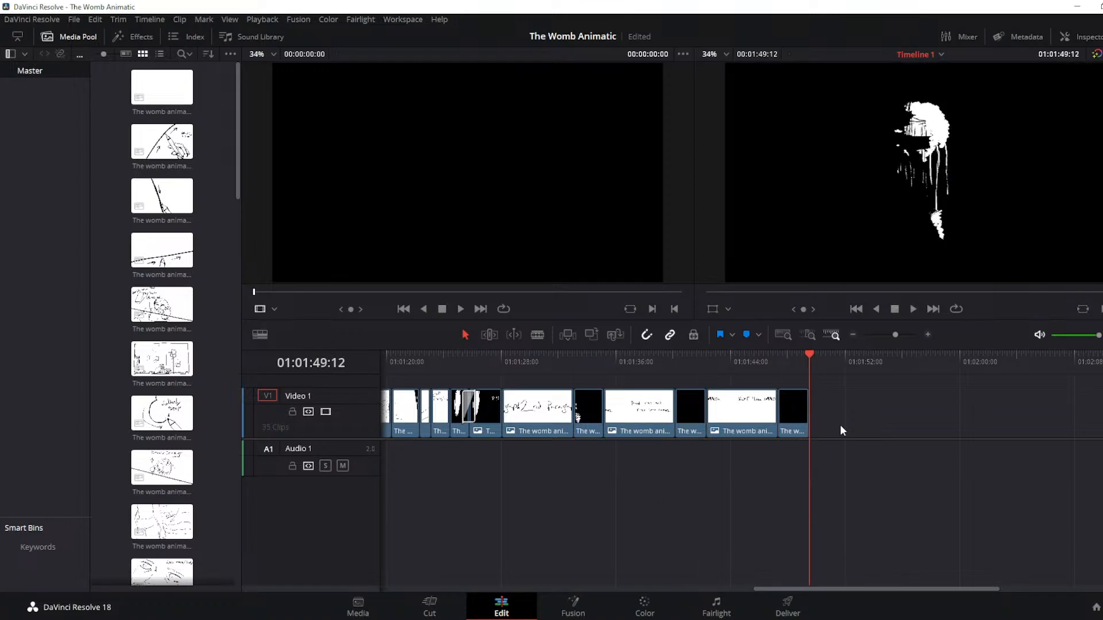
Save the project and append the "Final Three Names" slide at 01:01:49:12
{"action": "key", "text": "ctrl+s"}
{"action": "left_click_drag", "start_coordinate": [799, 619], "coordinate": [814, 427]}
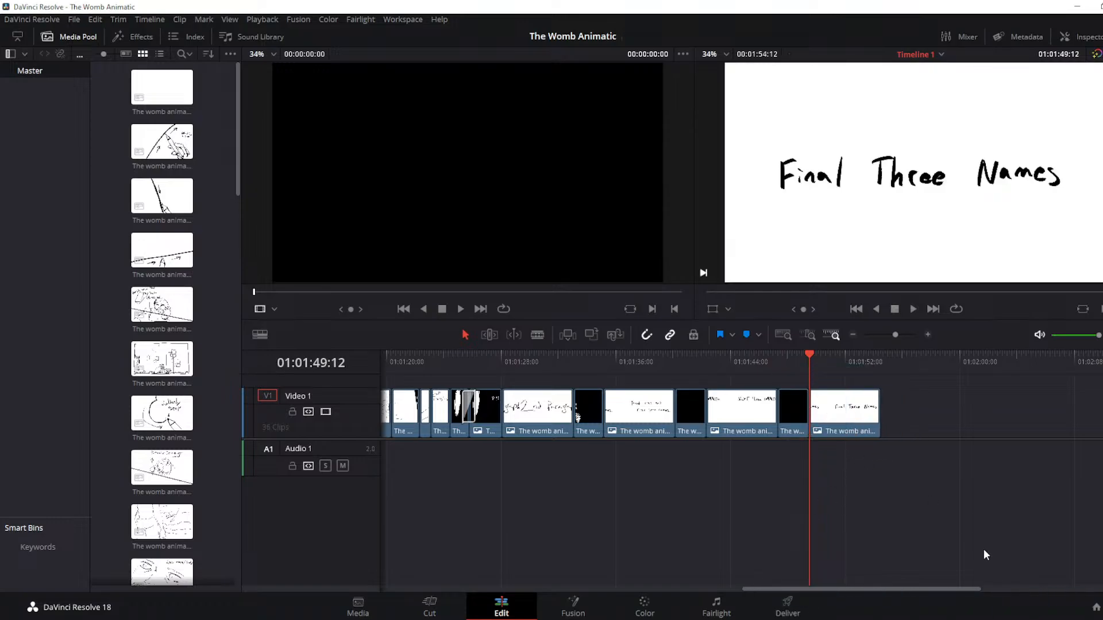
Play the "Final Three Names" slide through and append the black slide with the white long-haired head at 01:01:54:12
{"action": "key", "text": "space"}
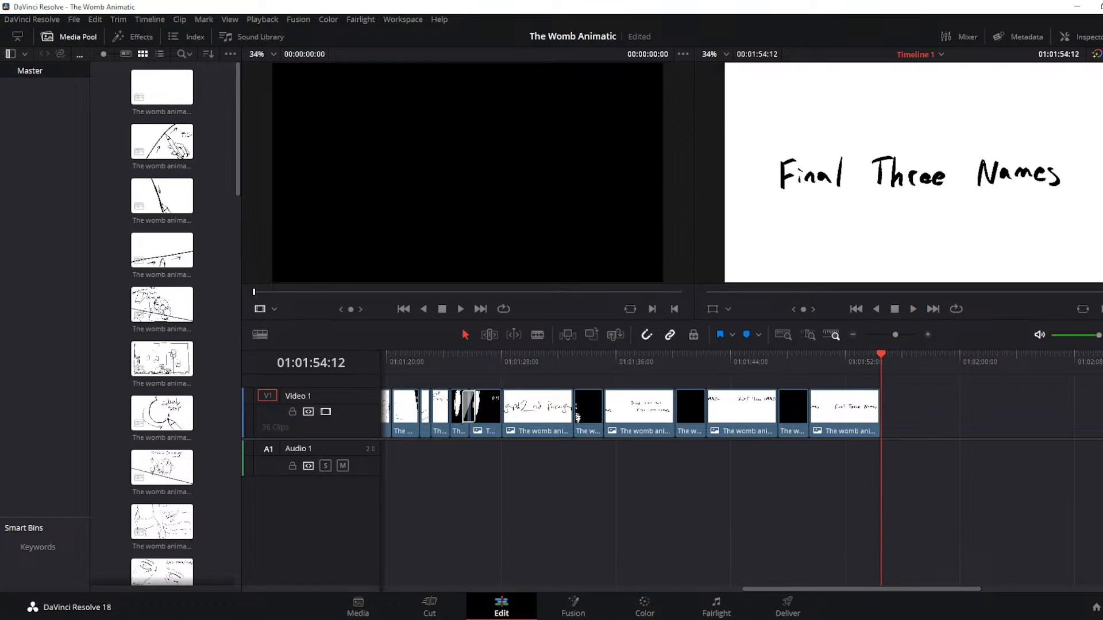
{"action": "left_click_drag", "start_coordinate": [997, 529], "coordinate": [880, 444]}
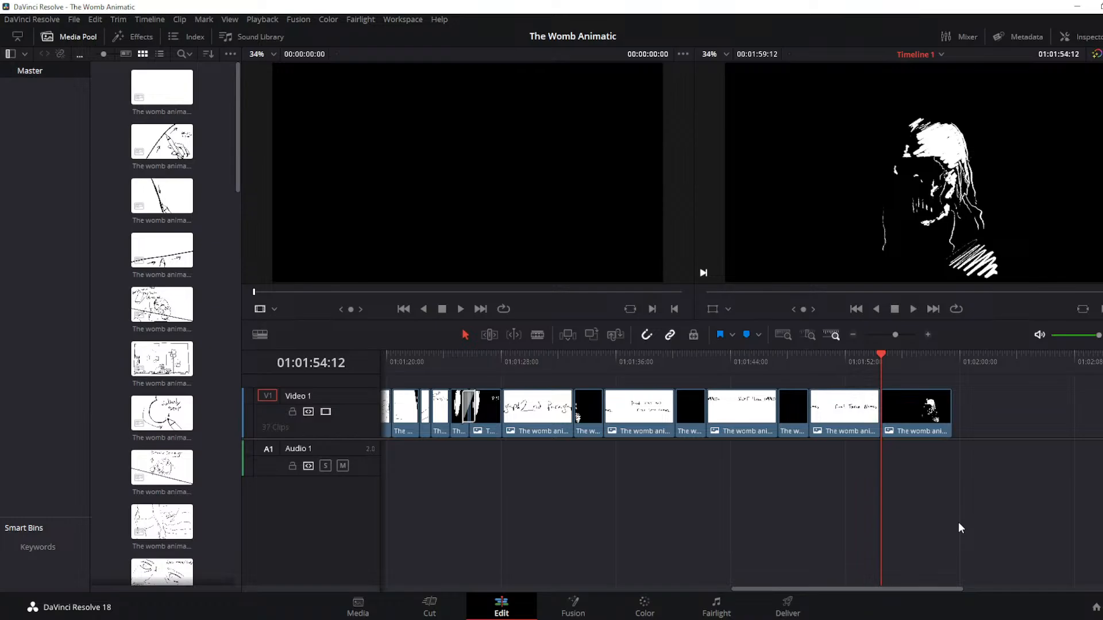
Play the new long-haired head clip, split it at 01:01:56:13 and delete the part after the cut
{"action": "key", "text": "space"}
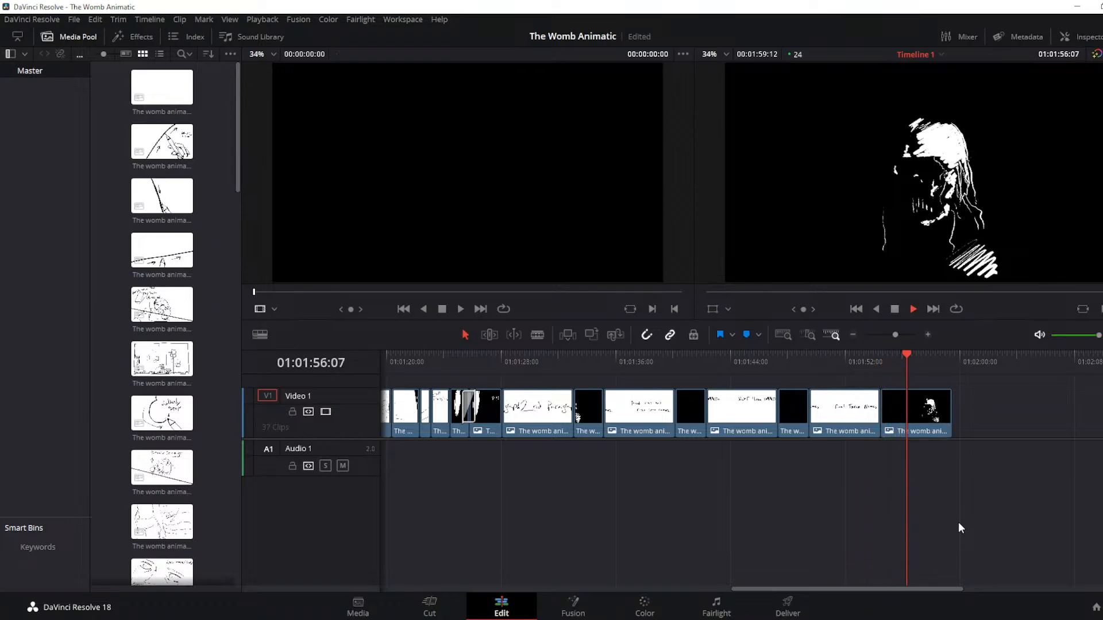
{"action": "key", "text": "space"}
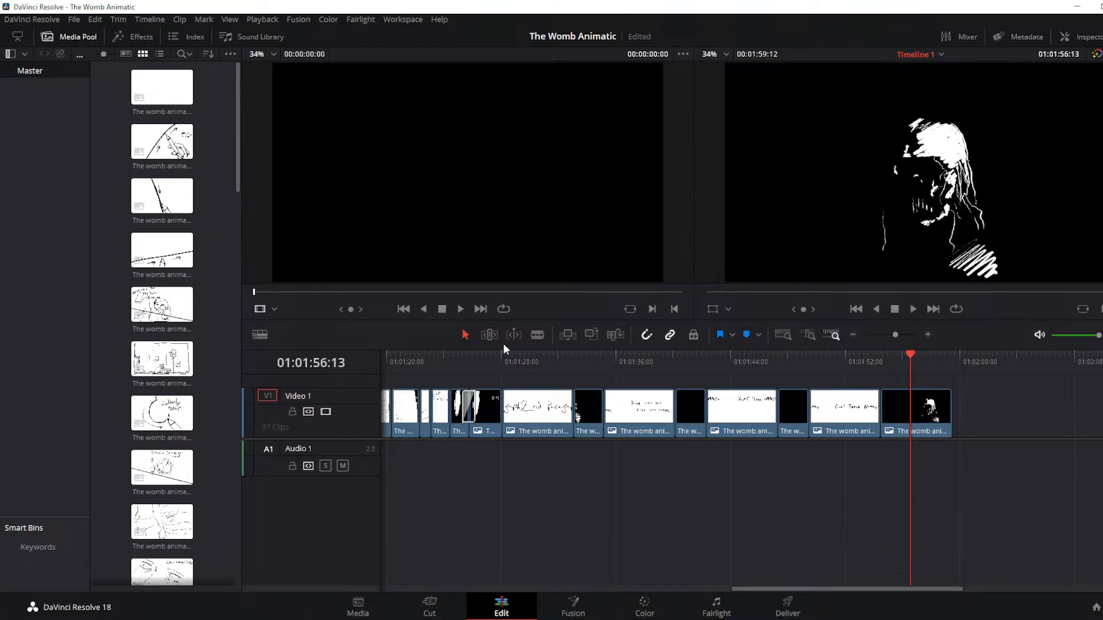
{"action": "left_click", "coordinate": [538, 334]}
{"action": "left_click", "coordinate": [911, 419]}
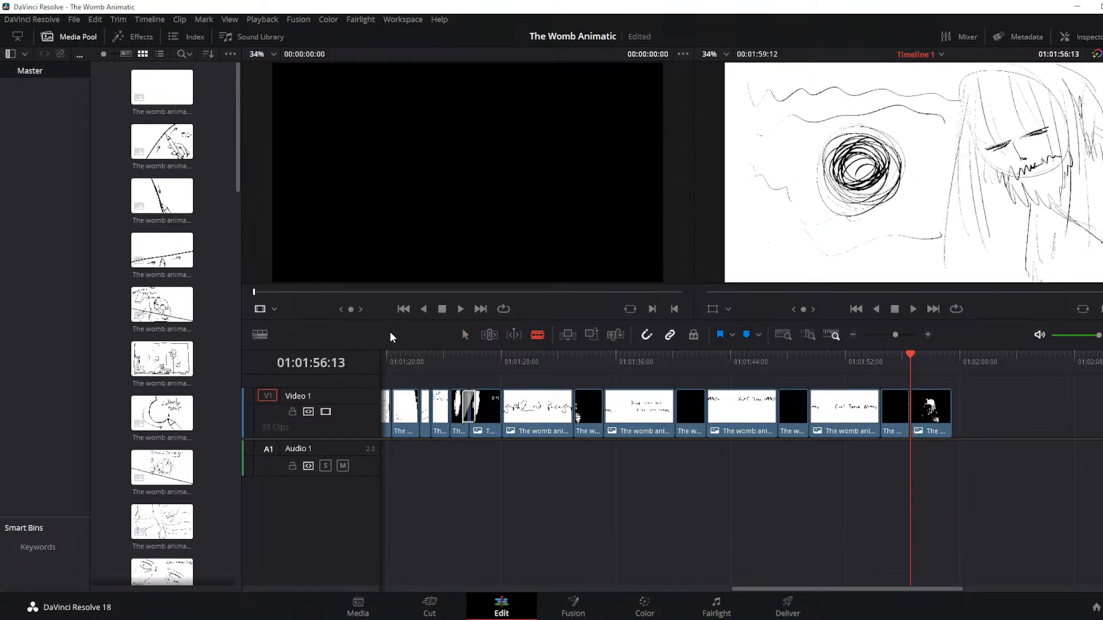
{"action": "left_click", "coordinate": [465, 334]}
{"action": "key", "text": "Delete"}
Step frame by frame back and forth around the timeline's end to check the trimmed head clip, stopping at 01:01:56:13
{"action": "key", "text": "Left"}
{"action": "key", "text": "Left"}
{"action": "key", "text": "Left"}
{"action": "key", "text": "Left"}
{"action": "key", "text": "Left"}
{"action": "key", "text": "Left"}
{"action": "key", "text": "Left"}
{"action": "key", "text": "Left"}
{"action": "key", "text": "Left"}
{"action": "key", "text": "Left"}
{"action": "key", "text": "Left"}
{"action": "key", "text": "Left"}
{"action": "key", "text": "Left"}
{"action": "key", "text": "Left"}
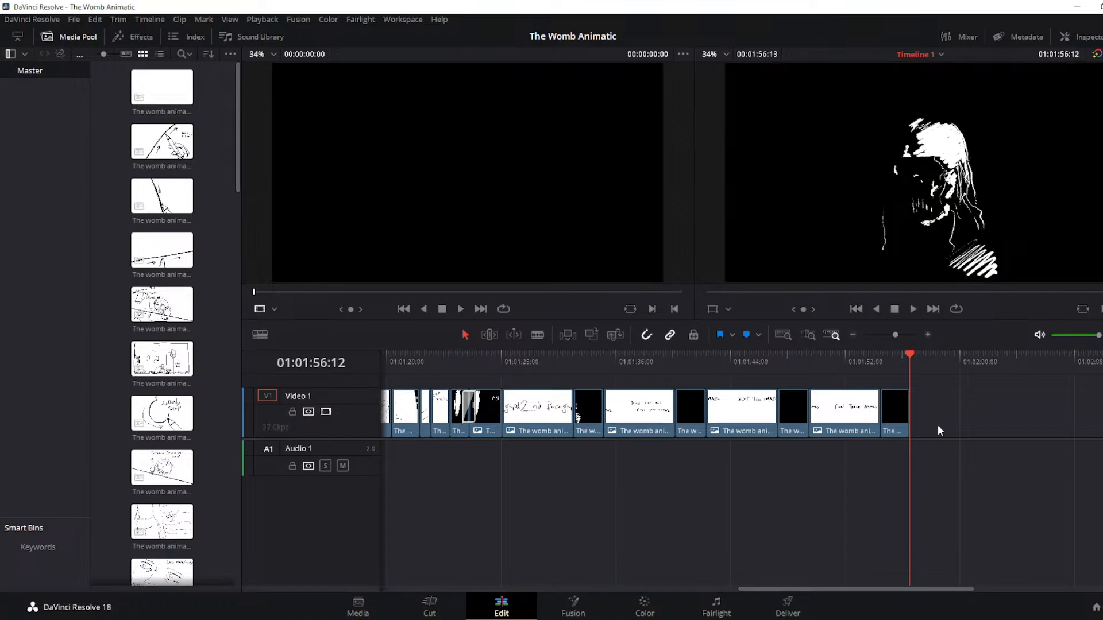
{"action": "key", "text": "Right"}
{"action": "key", "text": "Right"}
{"action": "key", "text": "Right"}
{"action": "key", "text": "Right"}
{"action": "key", "text": "Right"}
{"action": "key", "text": "Right"}
{"action": "key", "text": "Right"}
{"action": "key", "text": "Right"}
{"action": "key", "text": "Right"}
{"action": "key", "text": "Right"}
{"action": "key", "text": "Right"}
{"action": "key", "text": "Right"}
{"action": "key", "text": "Right"}
{"action": "key", "text": "Right"}
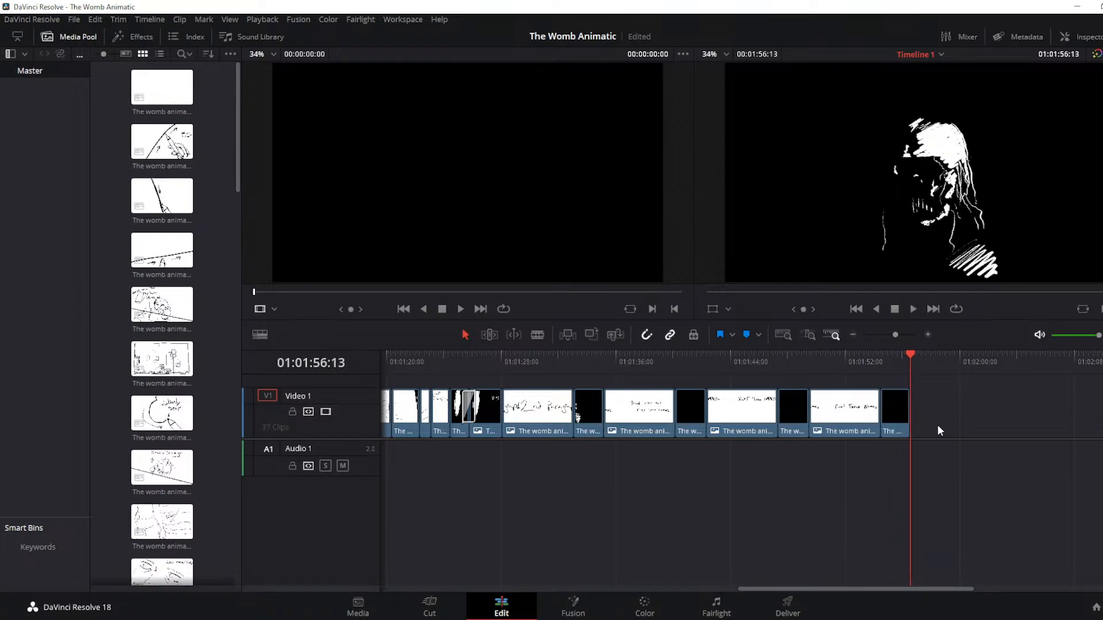
Save the project and append the "The NAME of The!" slide at 01:01:56:13
{"action": "key", "text": "ctrl+s"}
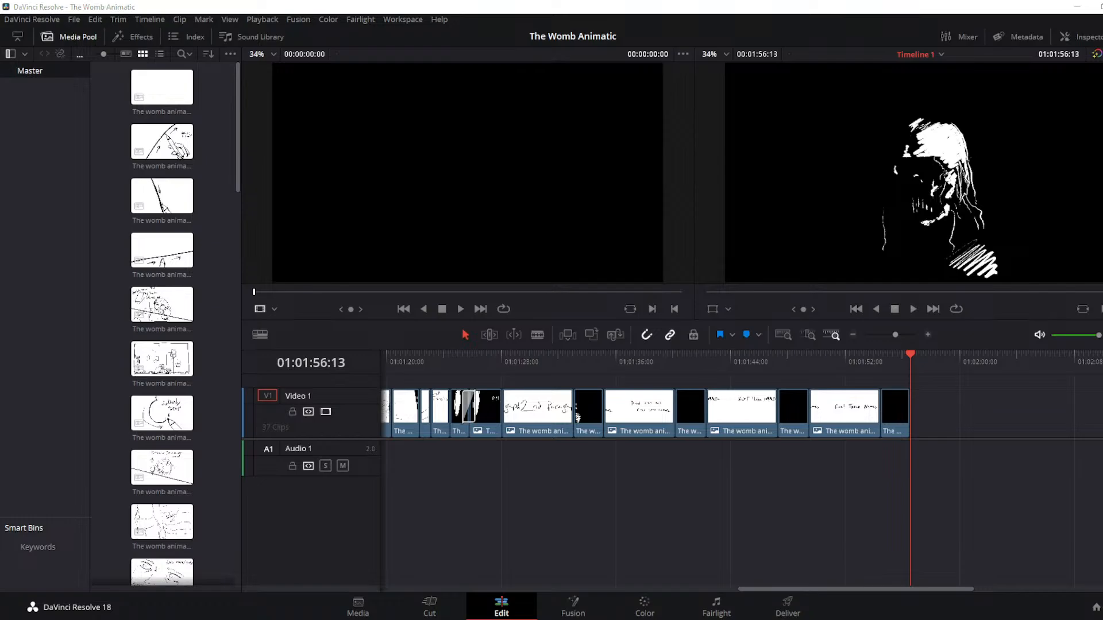
{"action": "left_click_drag", "start_coordinate": [1034, 574], "coordinate": [913, 414]}
Review the "Temple line and First three names" slide, split it at 01:01:38:21 and ripple-delete the part after the cut
{"action": "key", "text": "j"}
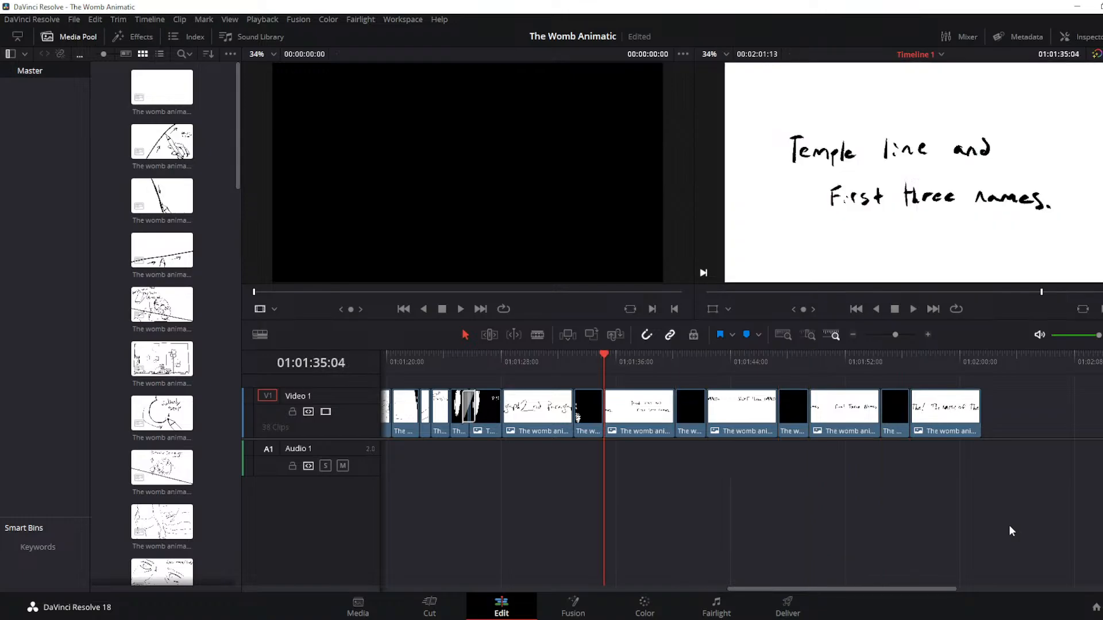
{"action": "key", "text": "l"}
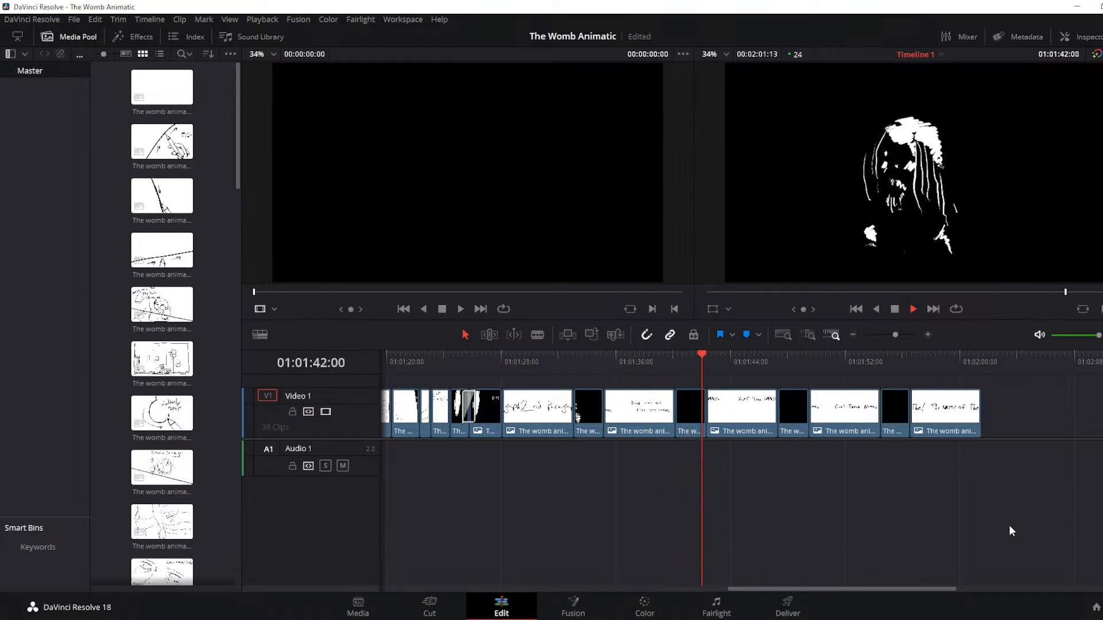
{"action": "key", "text": "j"}
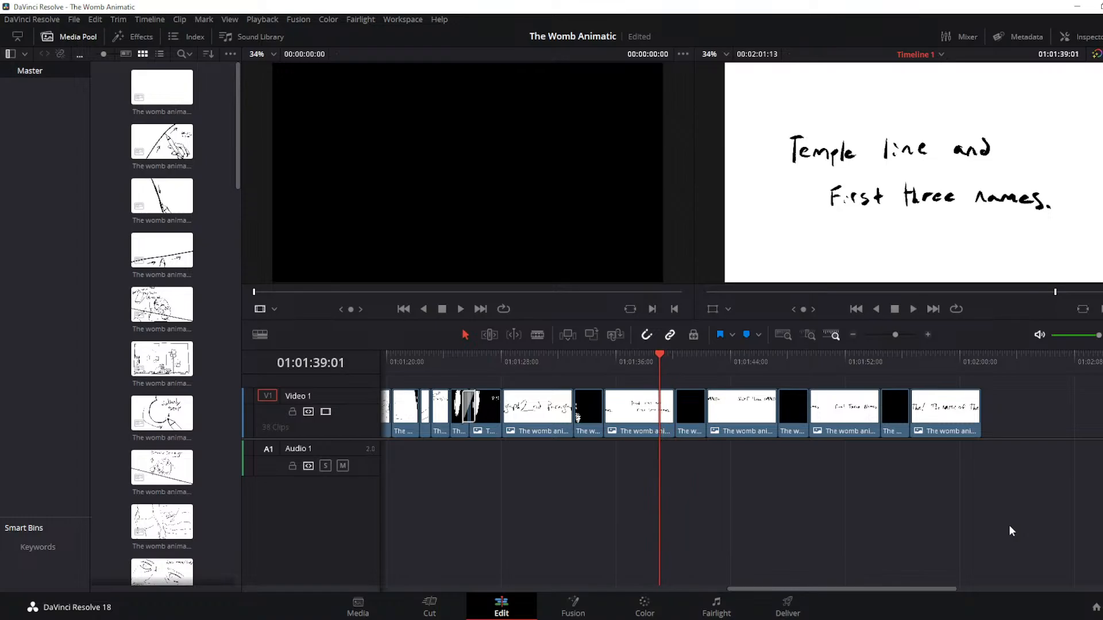
{"action": "left_click", "coordinate": [537, 335]}
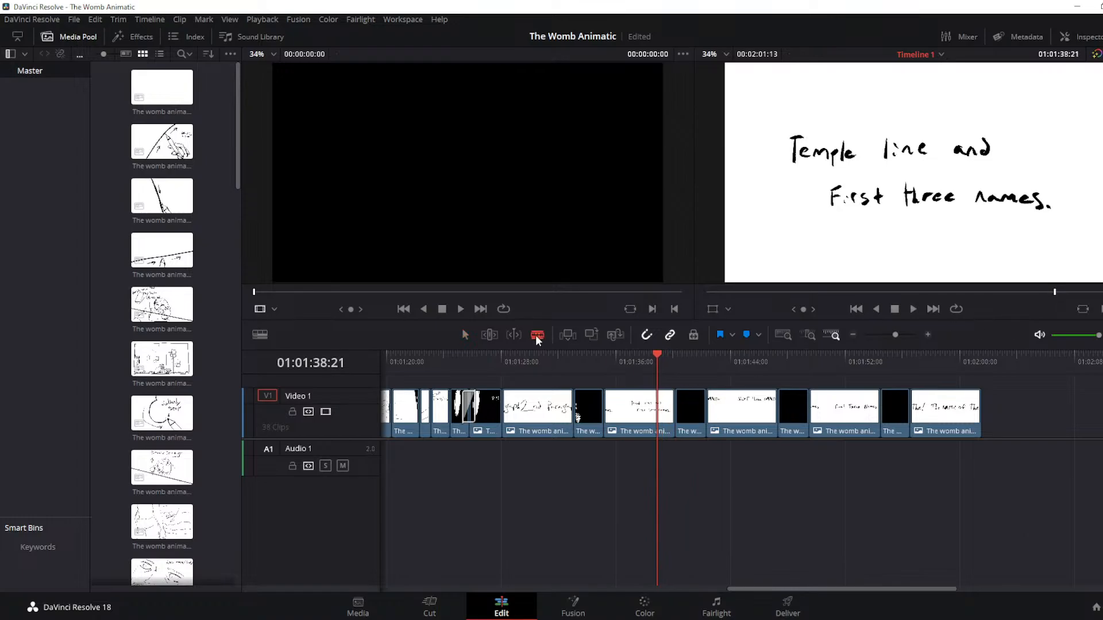
{"action": "left_click", "coordinate": [658, 413]}
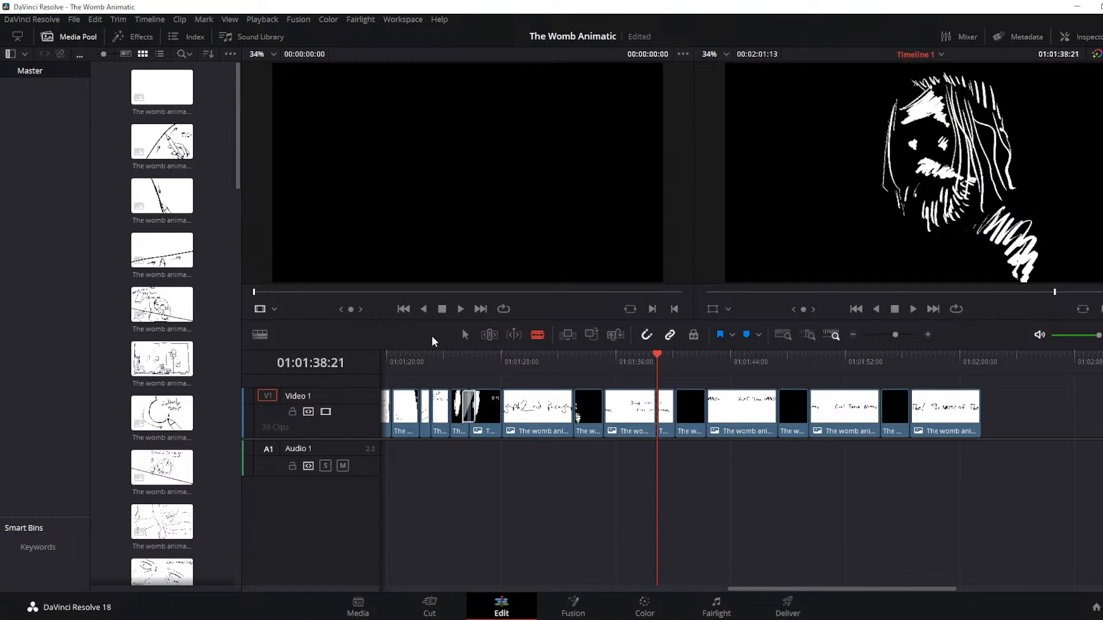
{"action": "left_click", "coordinate": [465, 334]}
{"action": "left_click", "coordinate": [664, 422]}
{"action": "key", "text": "Delete"}
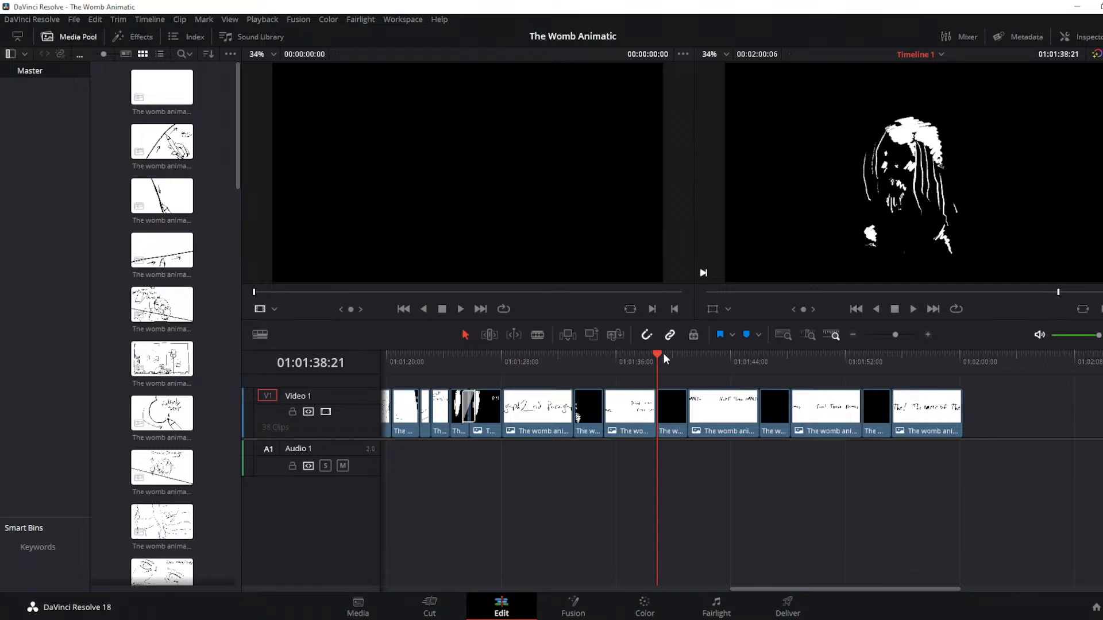
Split the "NEXT Three NAMES" slide at 01:01:44:16 and ripple-delete the part after the cut
{"action": "left_click_drag", "start_coordinate": [664, 356], "coordinate": [740, 363]}
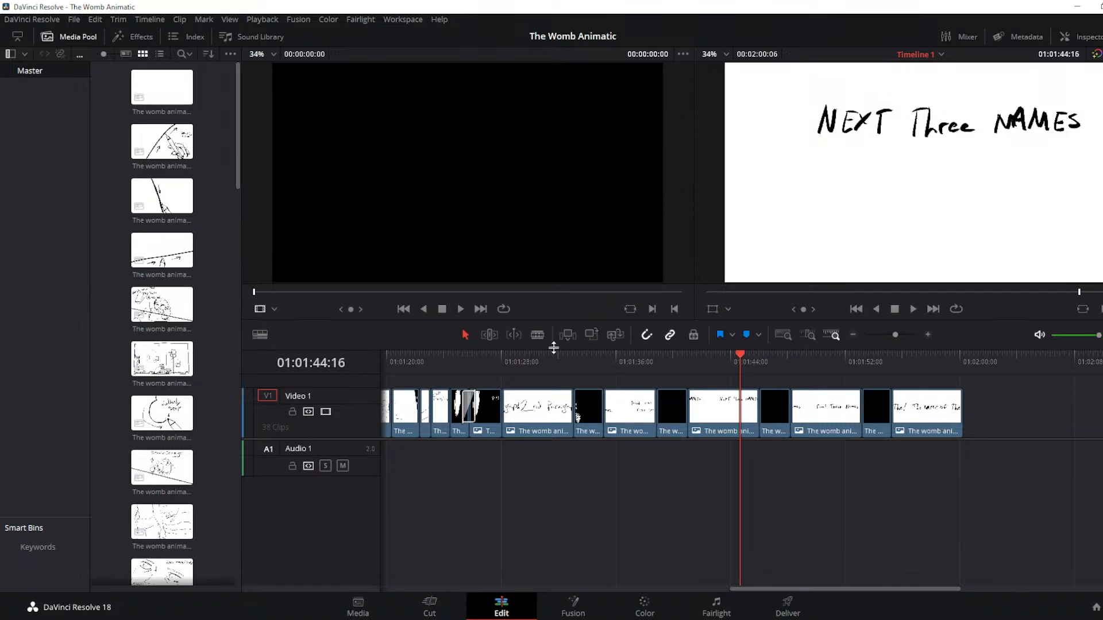
{"action": "left_click", "coordinate": [537, 335]}
{"action": "left_click", "coordinate": [742, 412]}
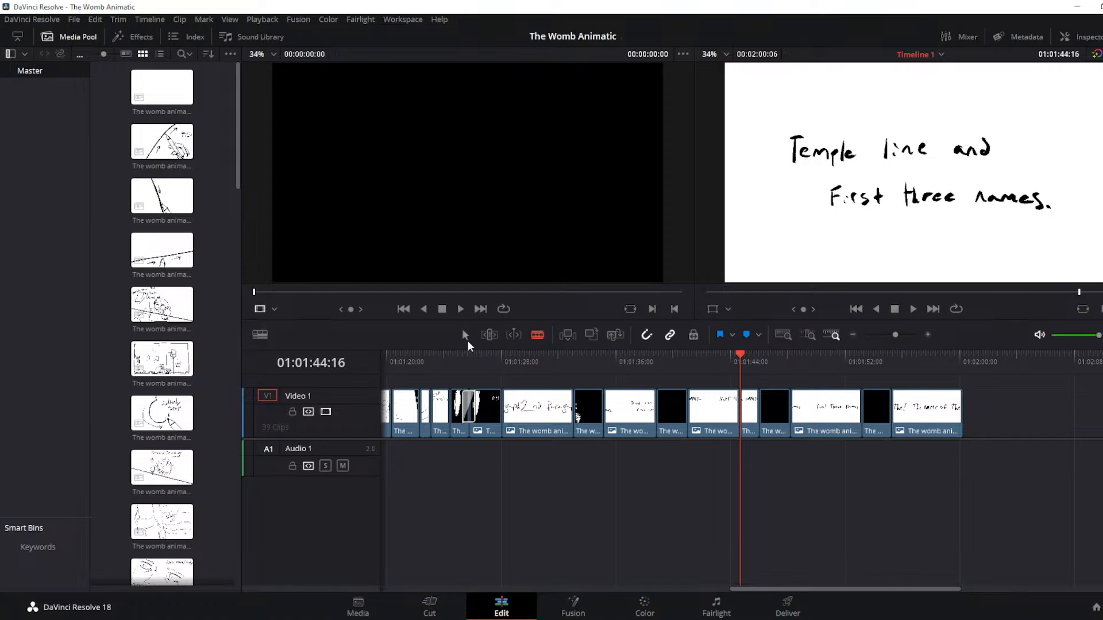
{"action": "left_click", "coordinate": [465, 334]}
{"action": "left_click", "coordinate": [753, 421]}
{"action": "key", "text": "Delete"}
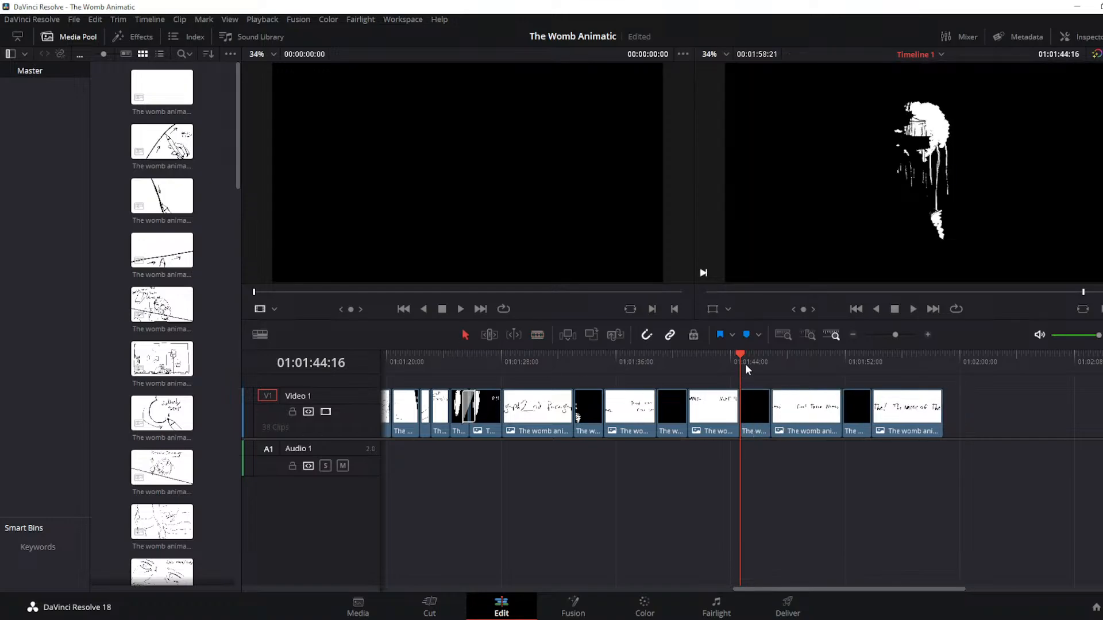
Try splitting the "Final Three Names" slide at 01:01:50:05 and deleting its remainder, and undo the trim
{"action": "left_click_drag", "start_coordinate": [740, 353], "coordinate": [819, 362]}
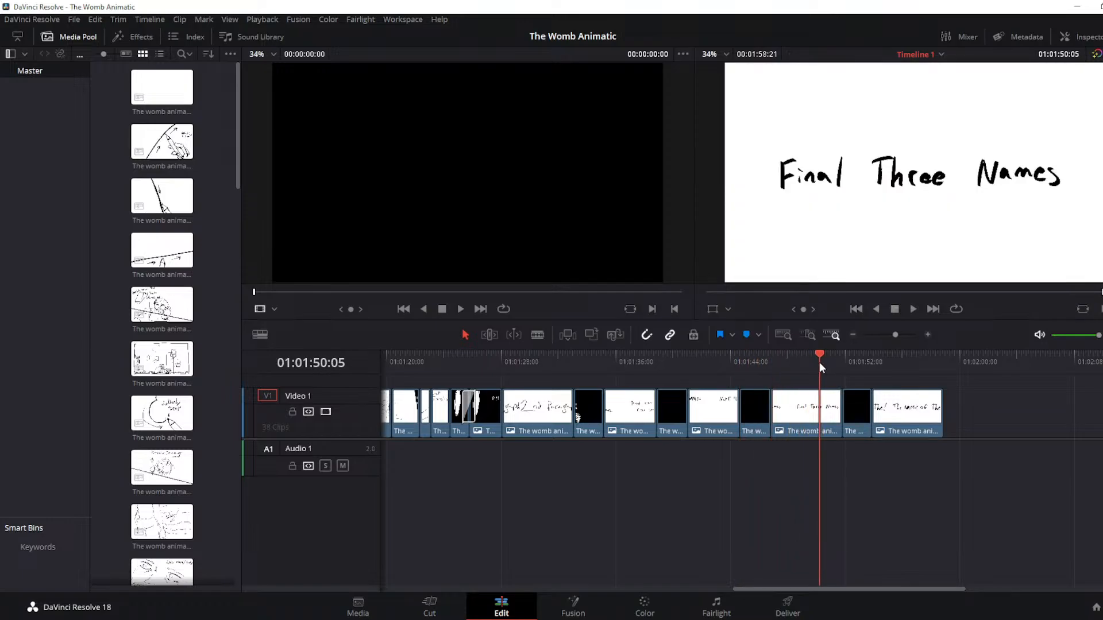
{"action": "left_click", "coordinate": [538, 335]}
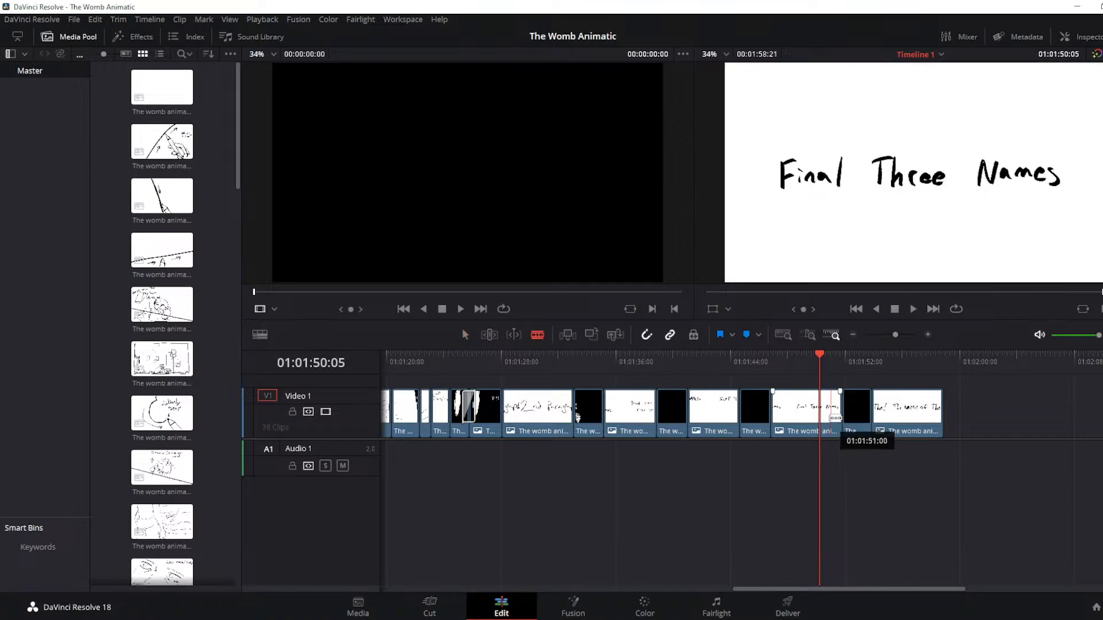
{"action": "left_click", "coordinate": [825, 412]}
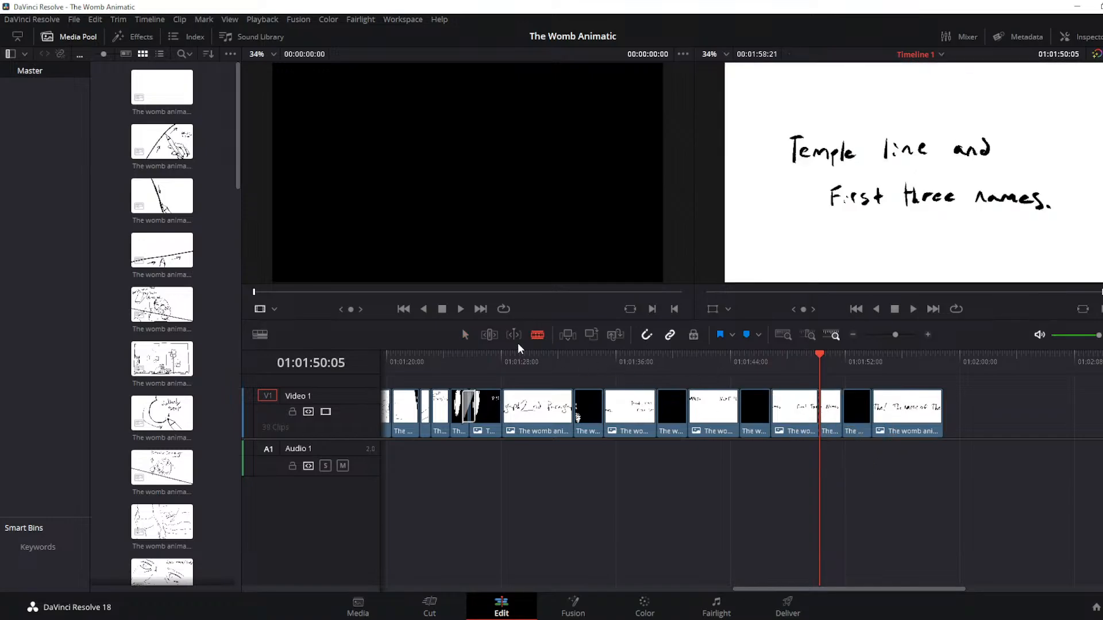
{"action": "left_click", "coordinate": [831, 419]}
{"action": "key", "text": "Delete"}
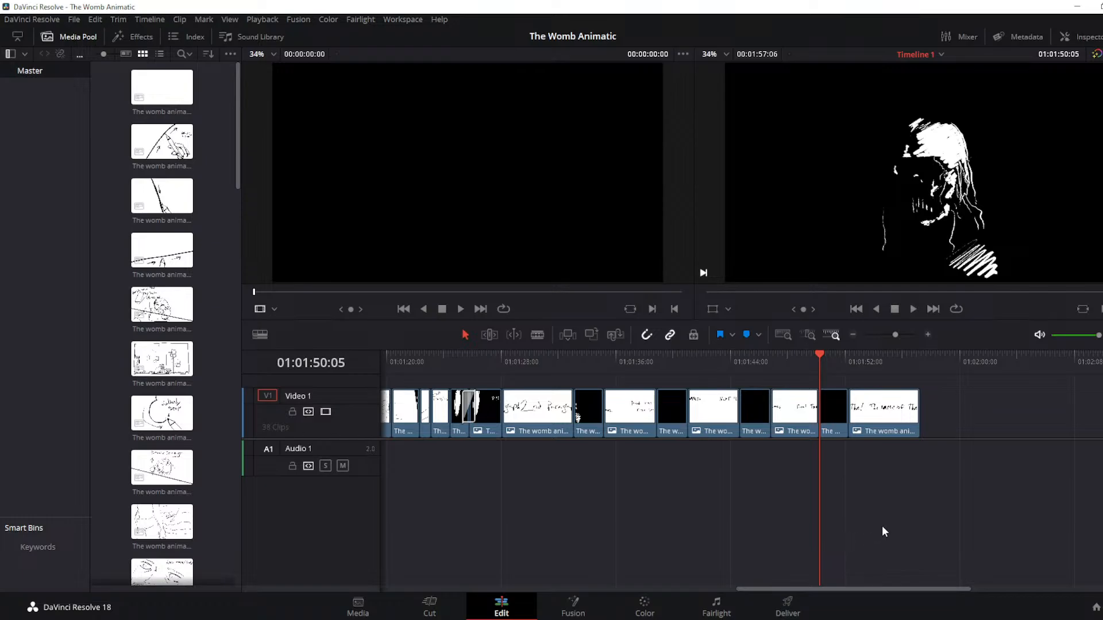
{"action": "key", "text": "ctrl+z"}
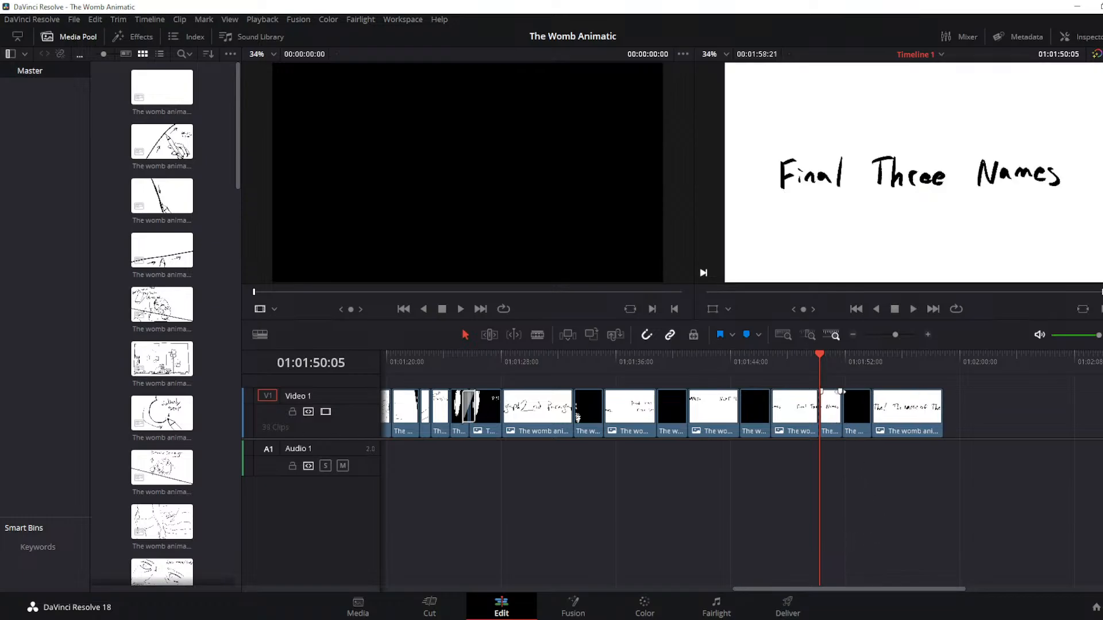
Split the "Final Three Names" slide at 01:01:50:09 and ripple-delete the part after the cut
{"action": "left_click", "coordinate": [821, 354]}
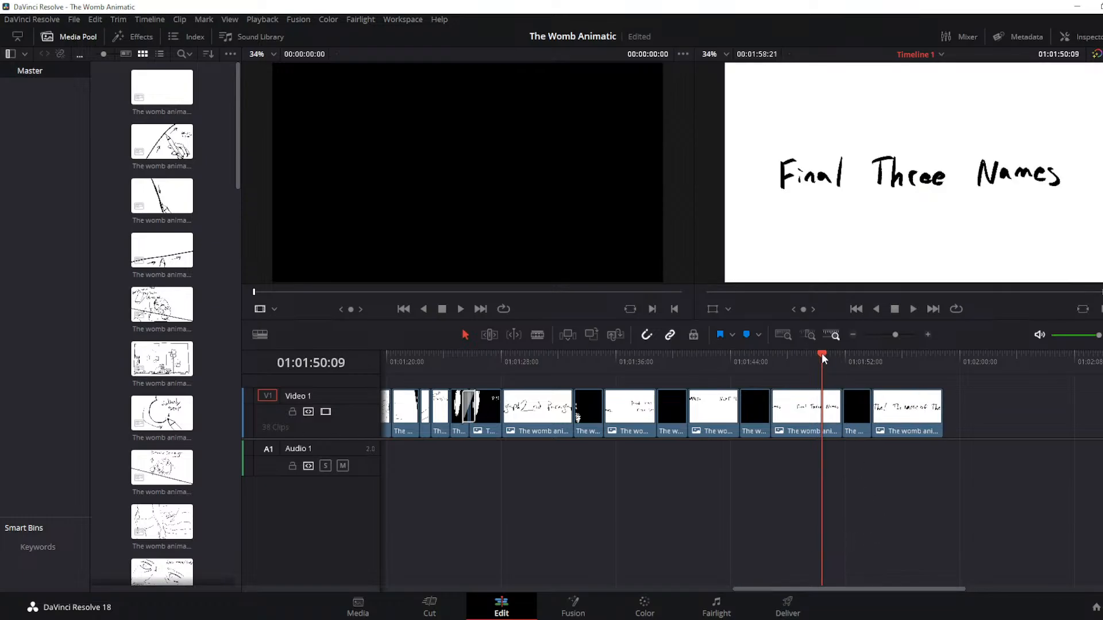
{"action": "left_click", "coordinate": [537, 335]}
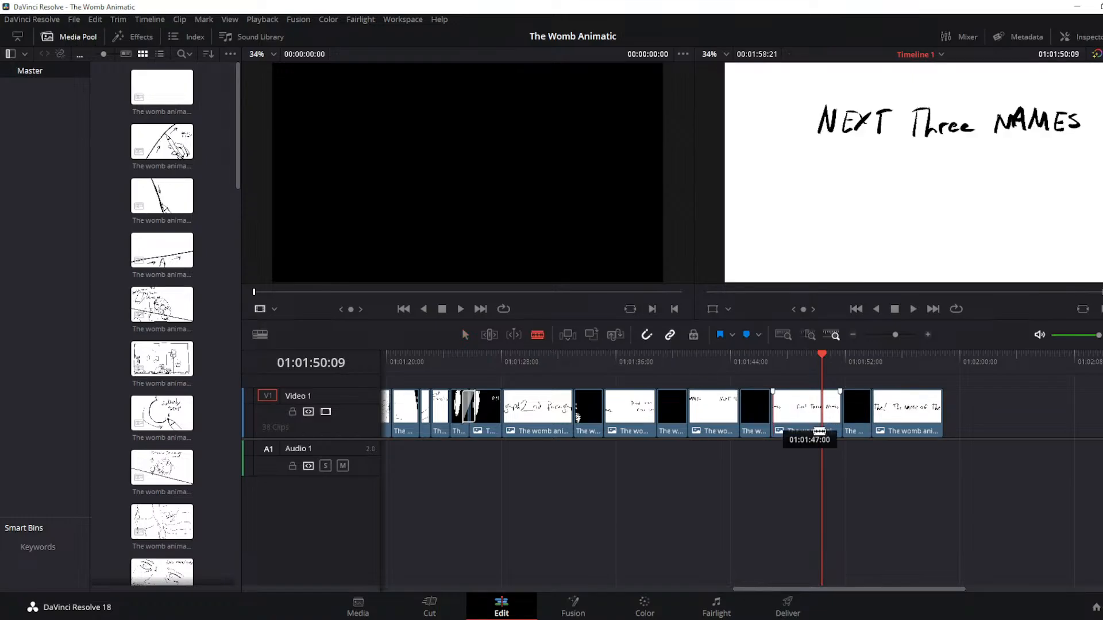
{"action": "left_click", "coordinate": [821, 409]}
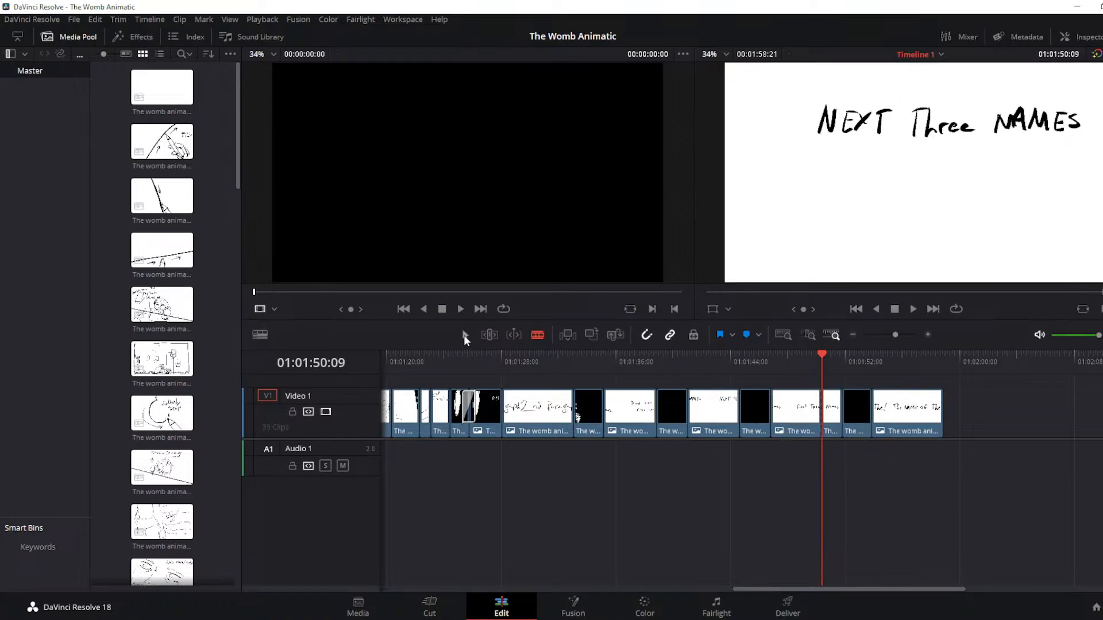
{"action": "left_click", "coordinate": [465, 335]}
{"action": "left_click", "coordinate": [831, 417]}
{"action": "key", "text": "Delete"}
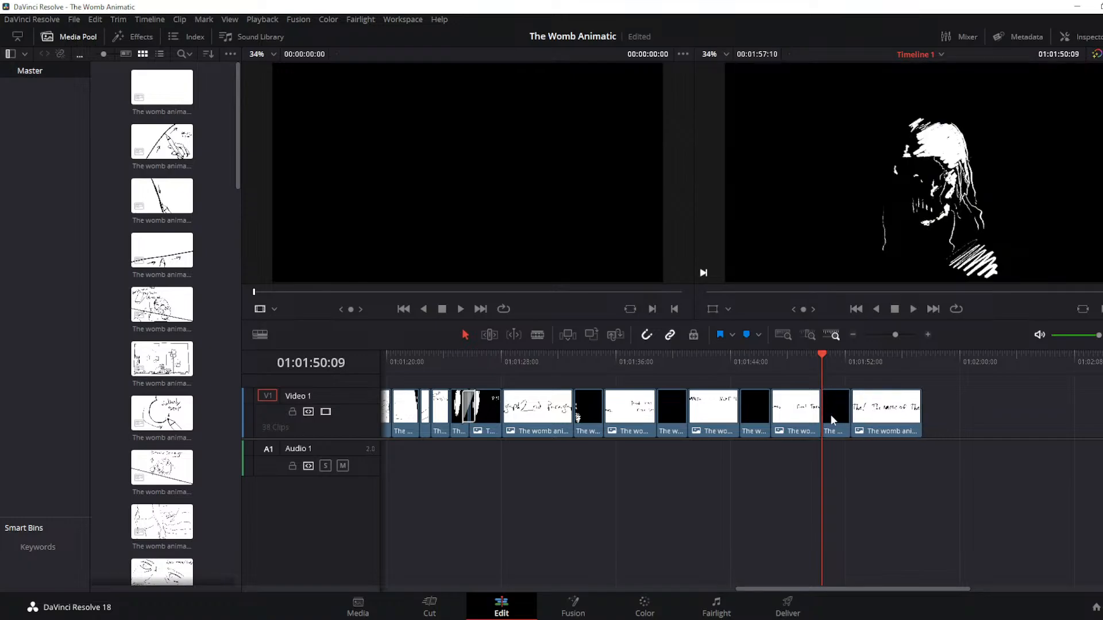
Play back the shortened names section from the "Temple line" slide into "The NAME of The!" to check the timing
{"action": "key", "text": "space"}
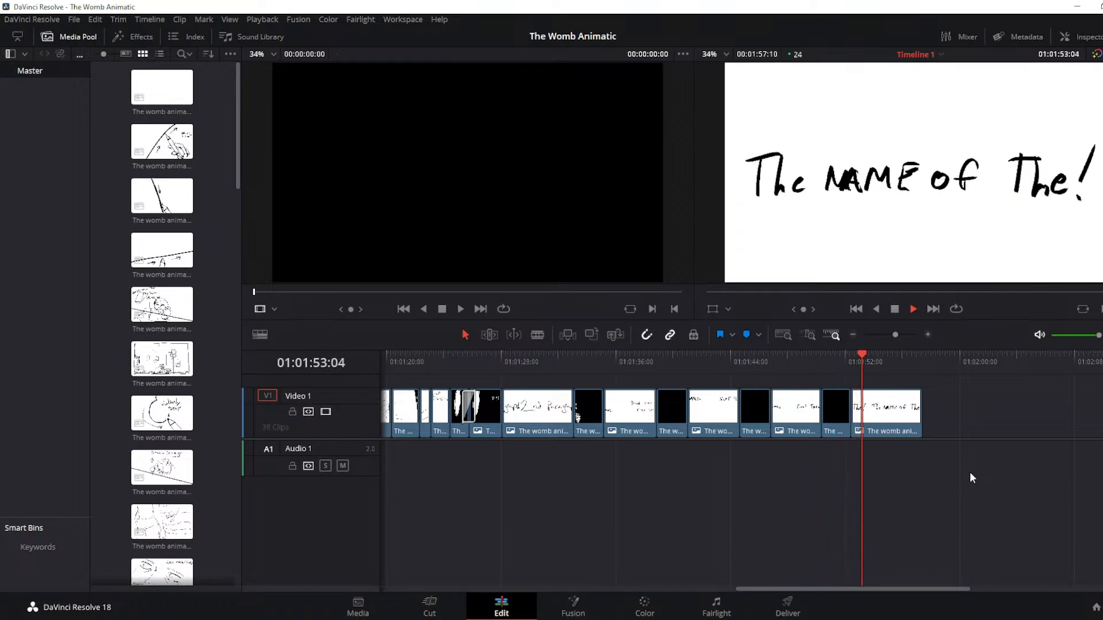
{"action": "key", "text": "space"}
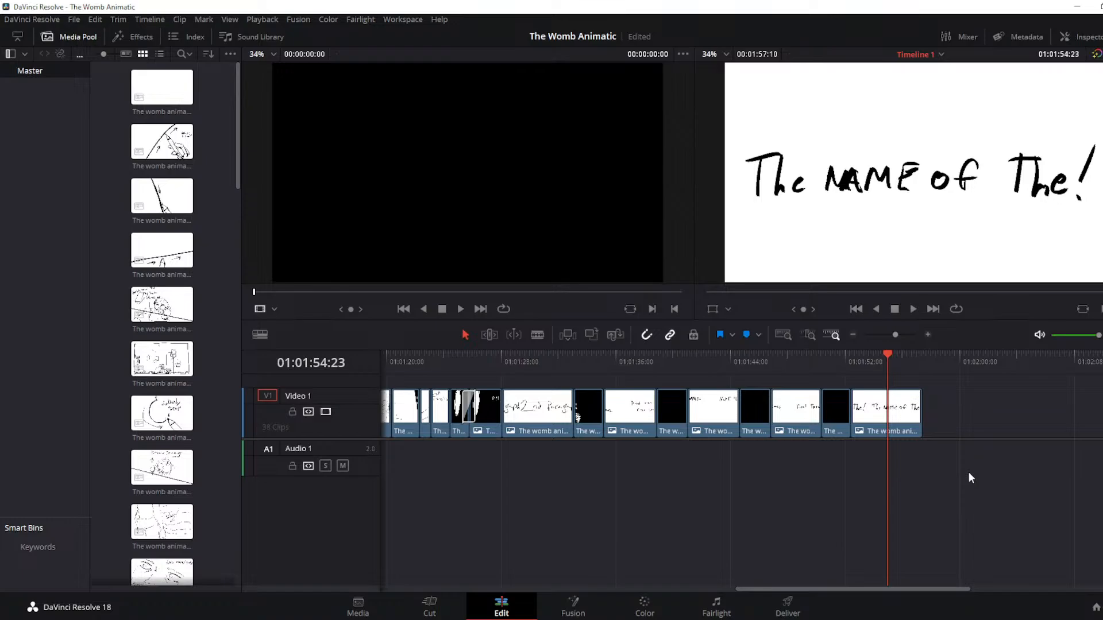
{"action": "key", "text": "j"}
{"action": "key", "text": "j"}
{"action": "key", "text": "j"}
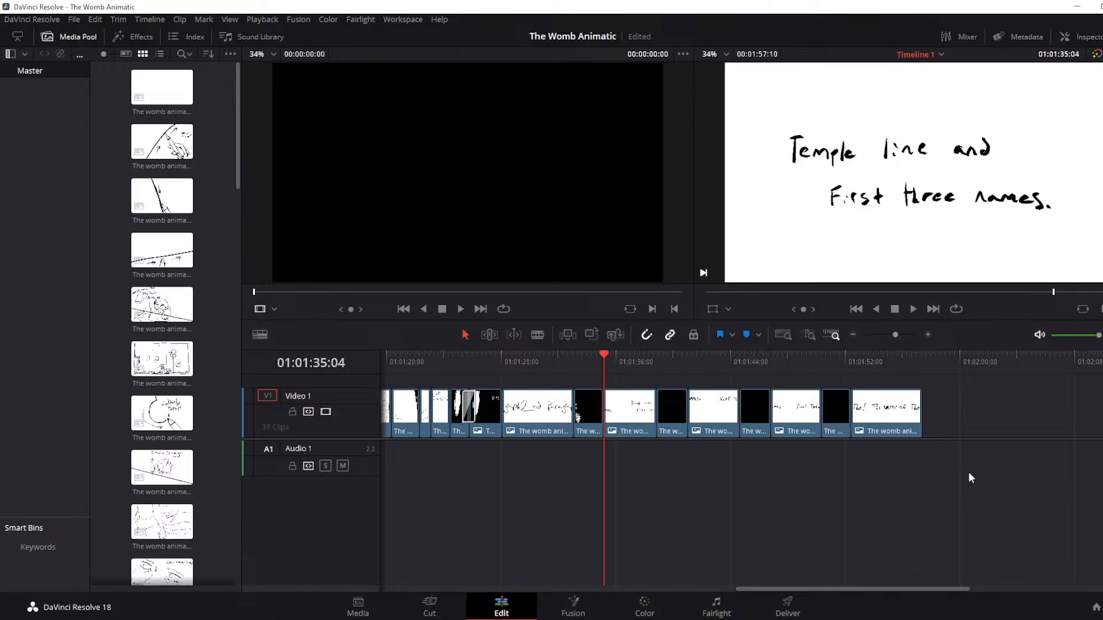
{"action": "key", "text": "Up"}
{"action": "key", "text": "space"}
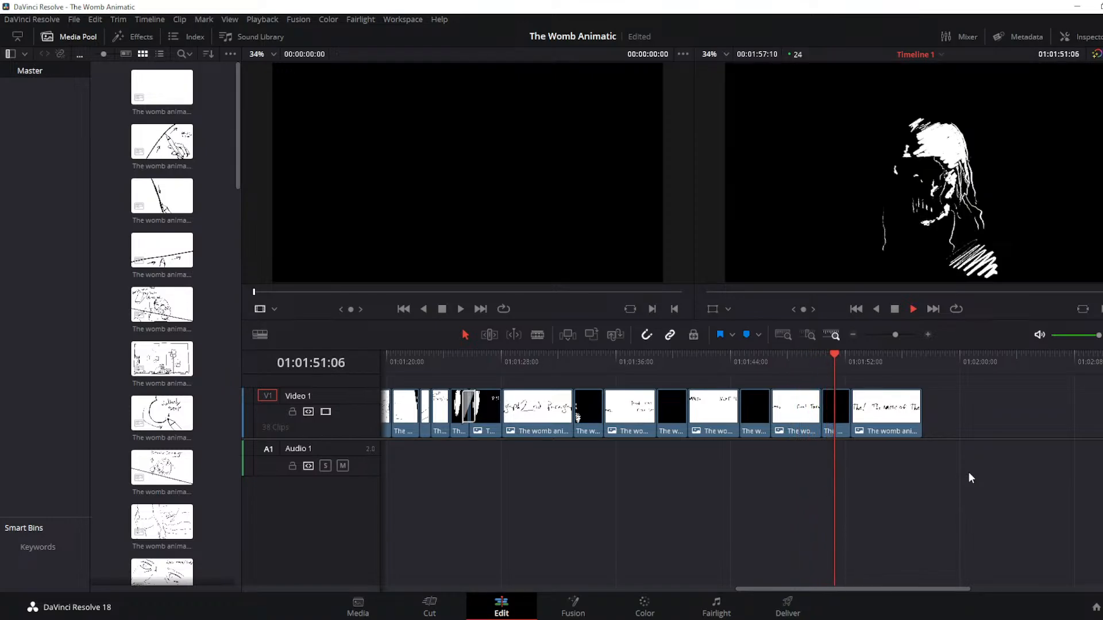
{"action": "key", "text": "space"}
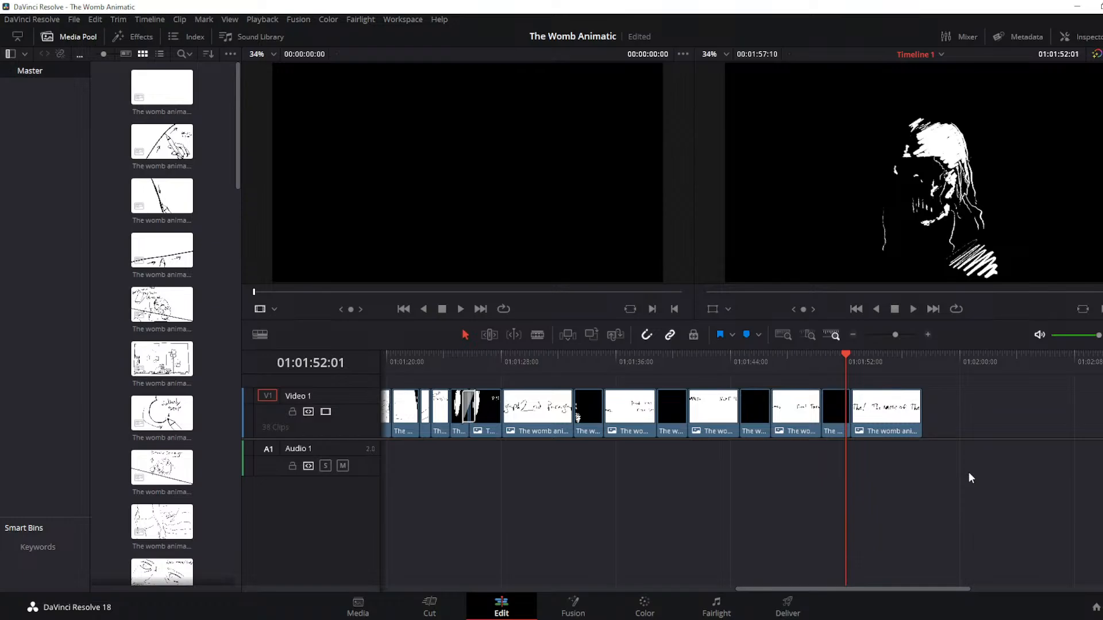
{"action": "key", "text": "space"}
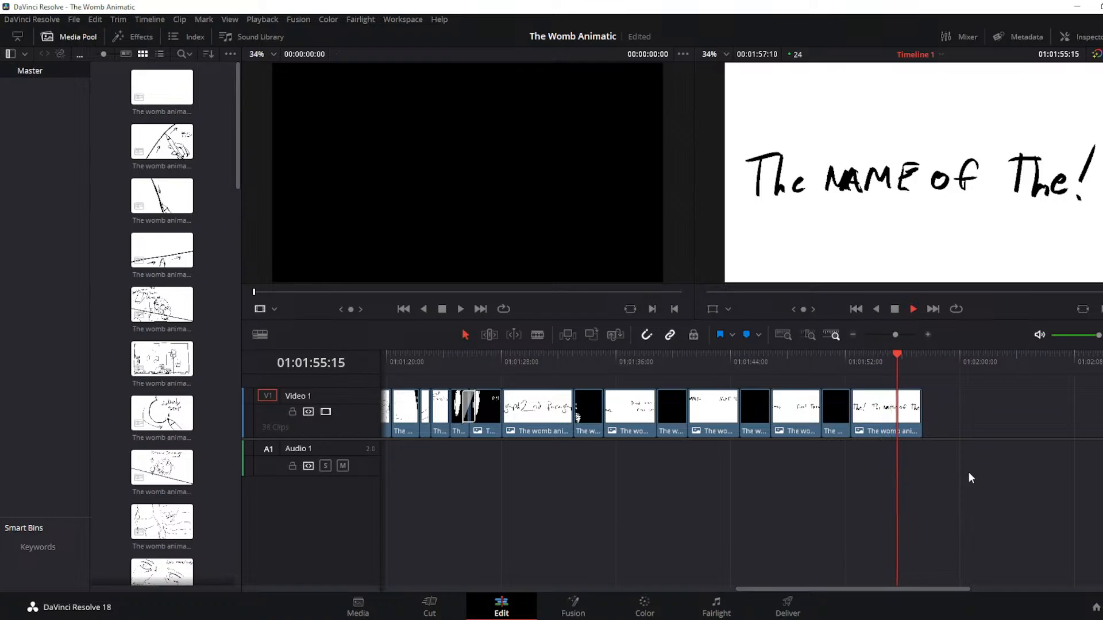
{"action": "key", "text": "space"}
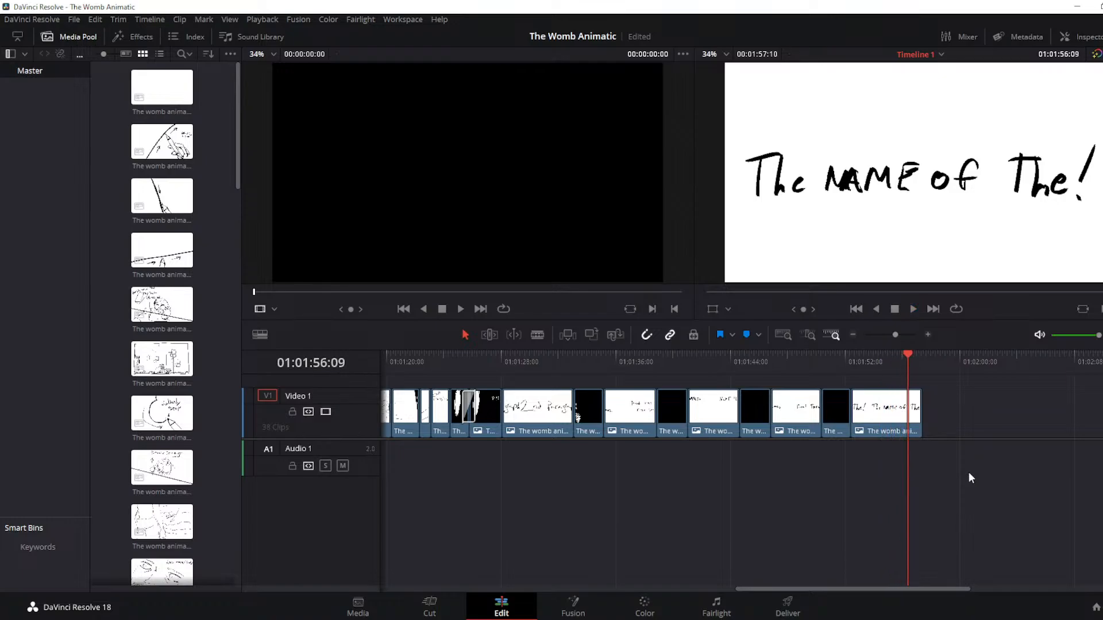
Return to earlier cuts and replay the closing clips through to the end of the "The NAME of The!" slide
{"action": "key", "text": "Up"}
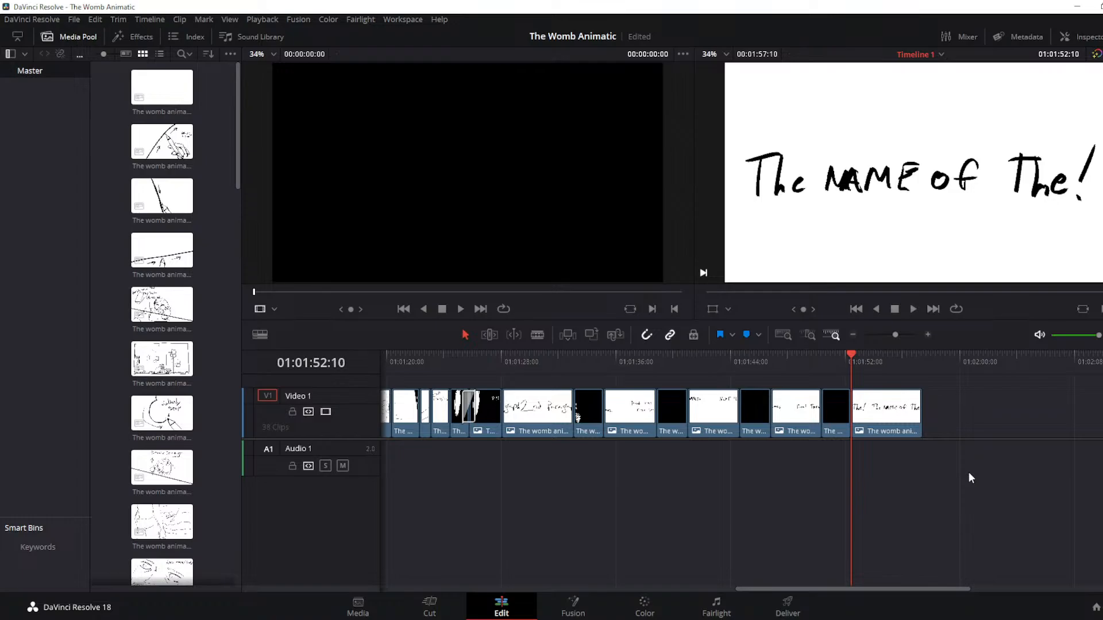
{"action": "key", "text": "space"}
{"action": "key", "text": "Up"}
{"action": "key", "text": "Up"}
{"action": "key", "text": "space"}
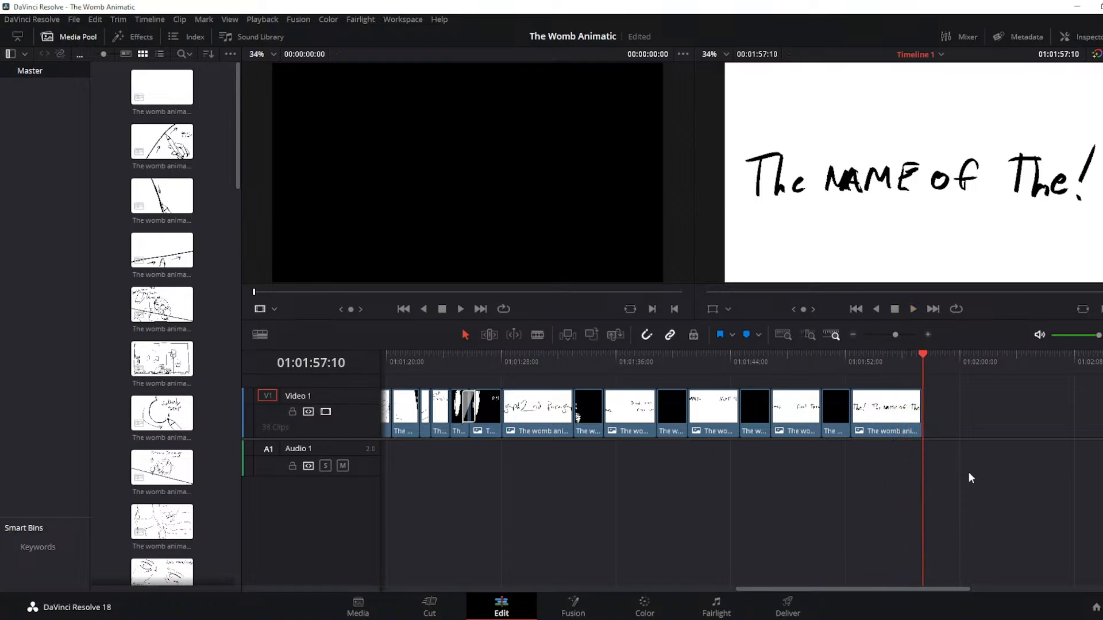
Split the "The NAME of The!" slide at 01:01:56:01, delete its remainder, and append the red-eyed figure slide after it
{"action": "key", "text": "j"}
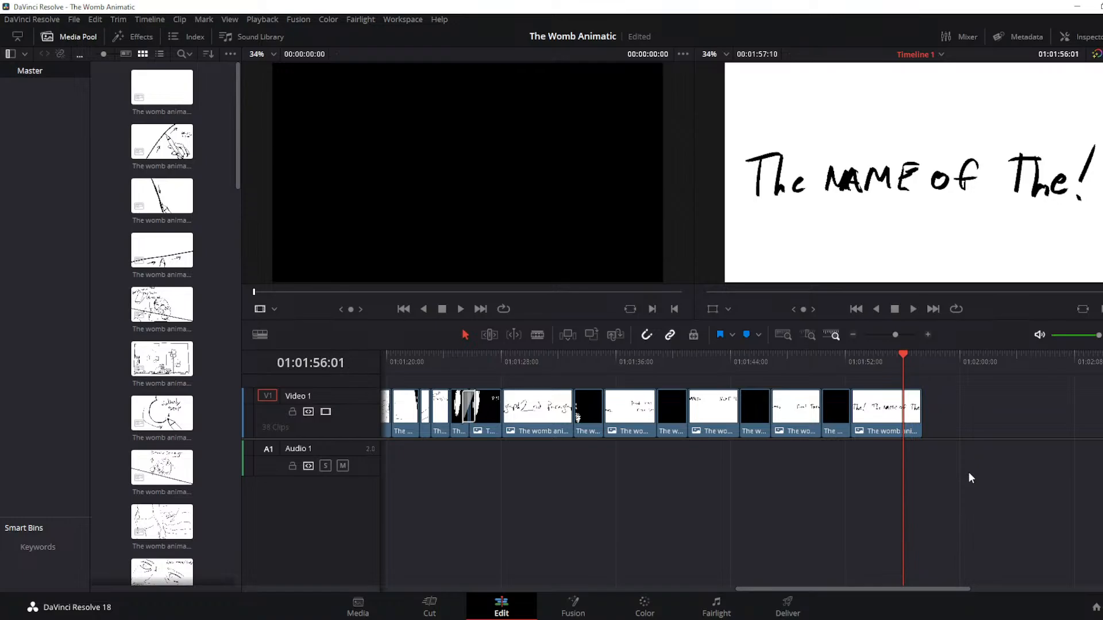
{"action": "key", "text": "ctrl+b"}
{"action": "left_click", "coordinate": [464, 335]}
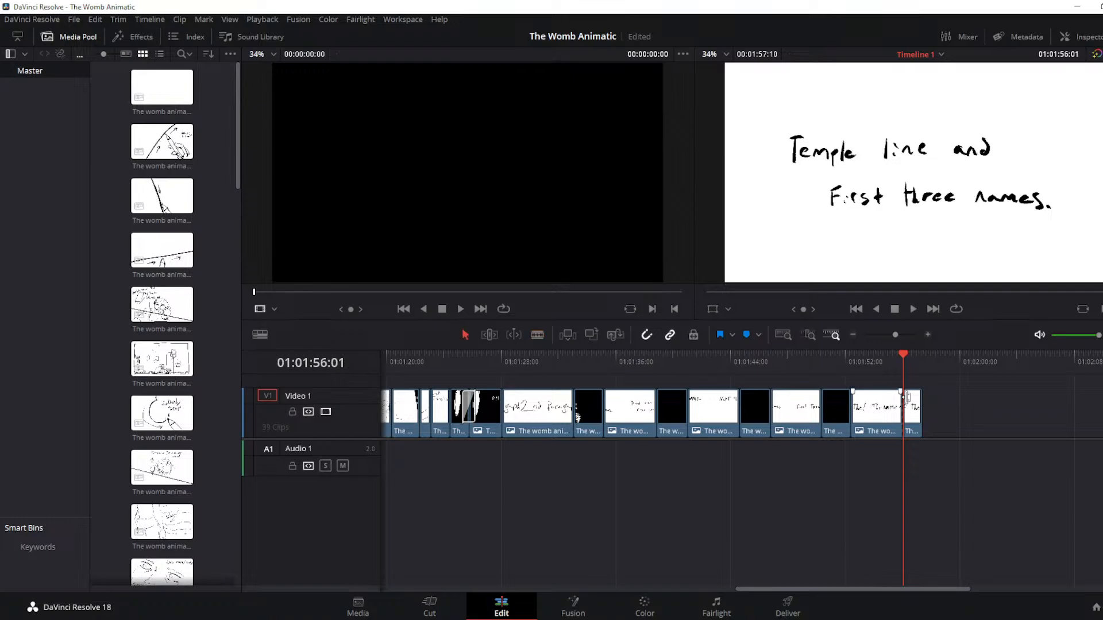
{"action": "left_click", "coordinate": [914, 415]}
{"action": "key", "text": "Delete"}
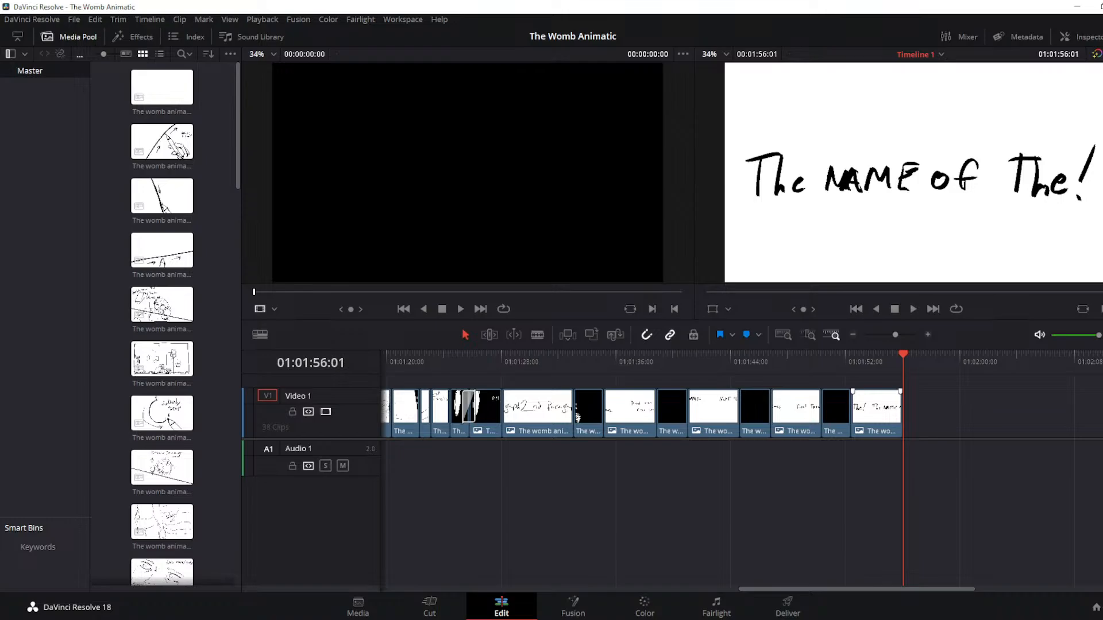
{"action": "left_click_drag", "start_coordinate": [1100, 565], "coordinate": [901, 454]}
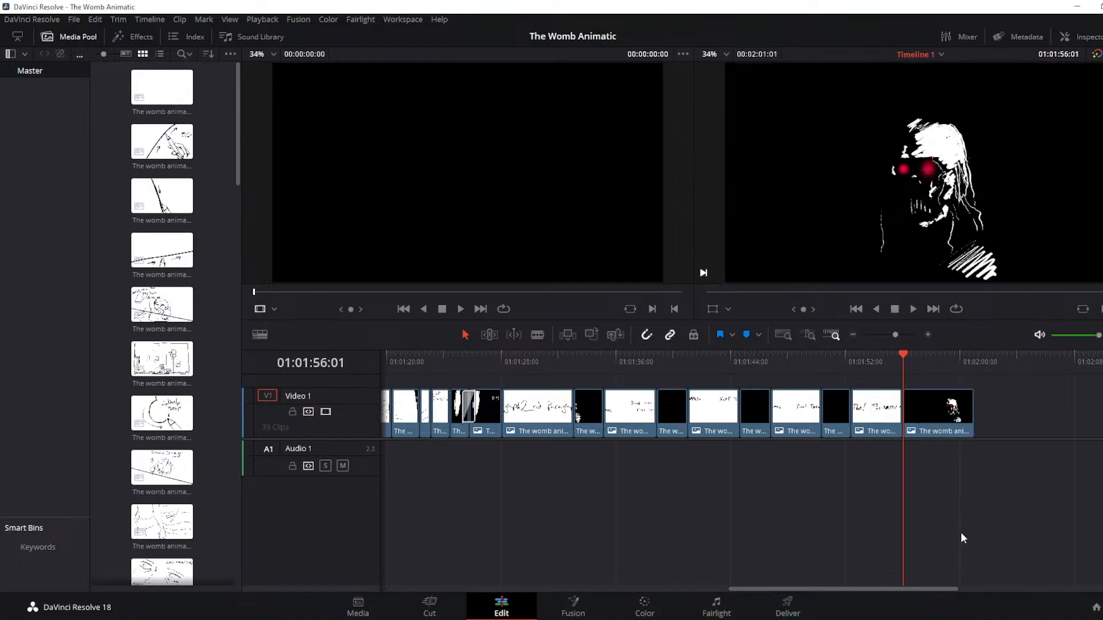
{"action": "key", "text": "space"}
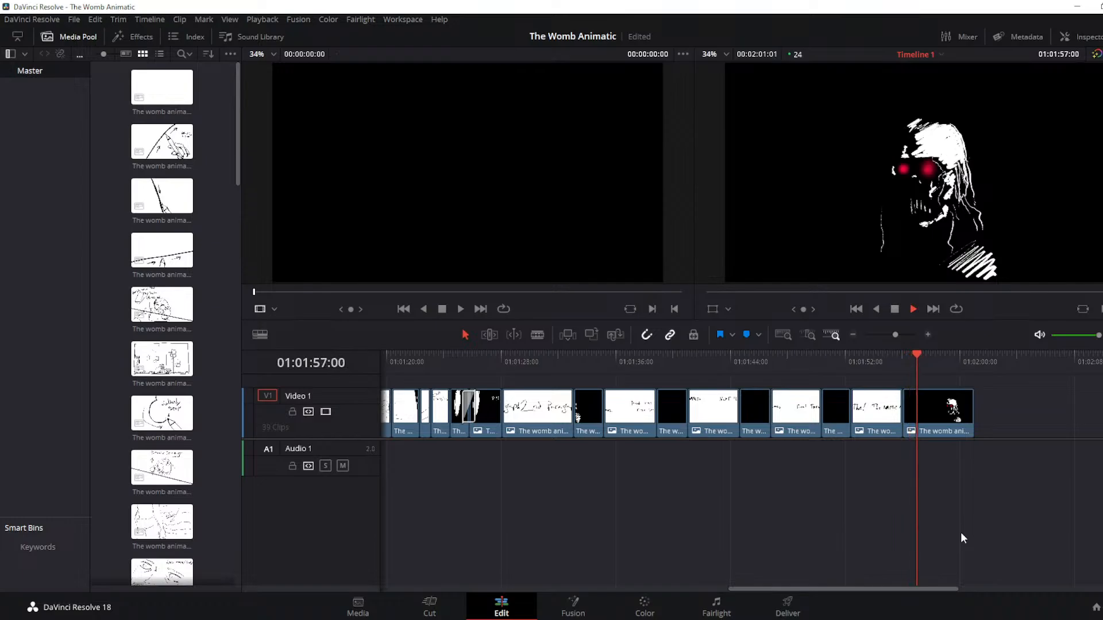
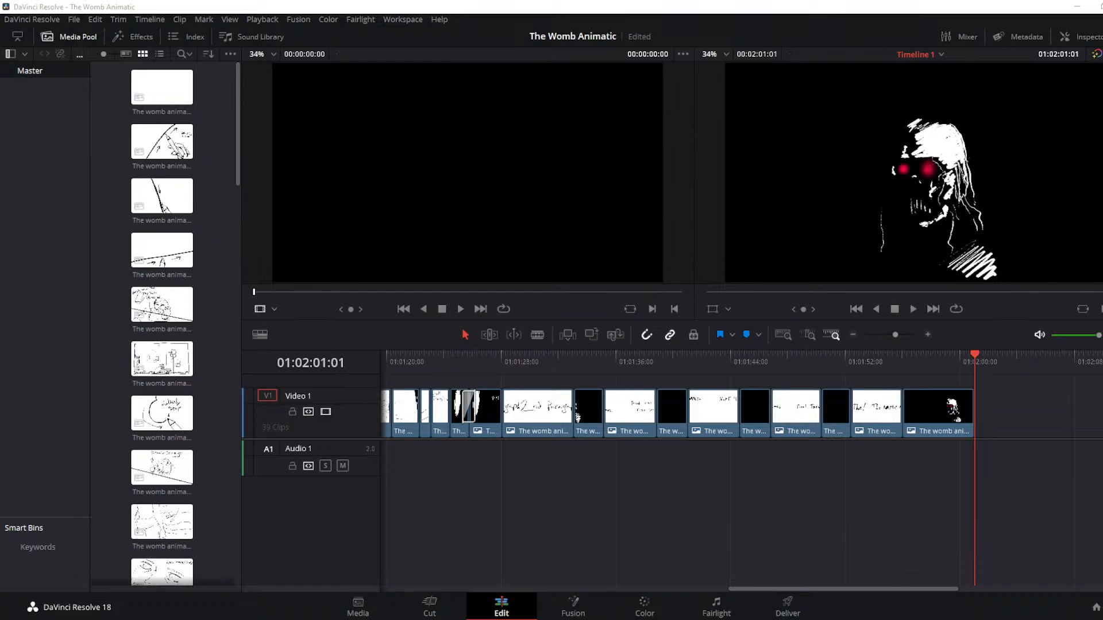
Append a black slide after the red-eyed figure and cut it off at 01:02:02:12
{"action": "left_click_drag", "start_coordinate": [1042, 603], "coordinate": [979, 451]}
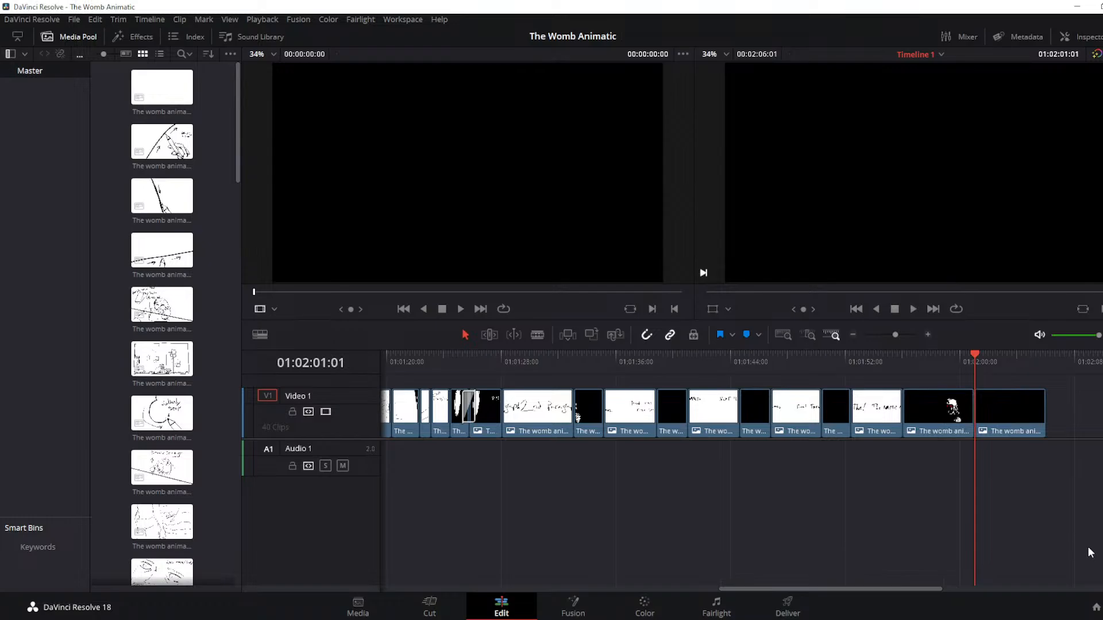
{"action": "key", "text": "/"}
{"action": "left_click", "coordinate": [537, 335]}
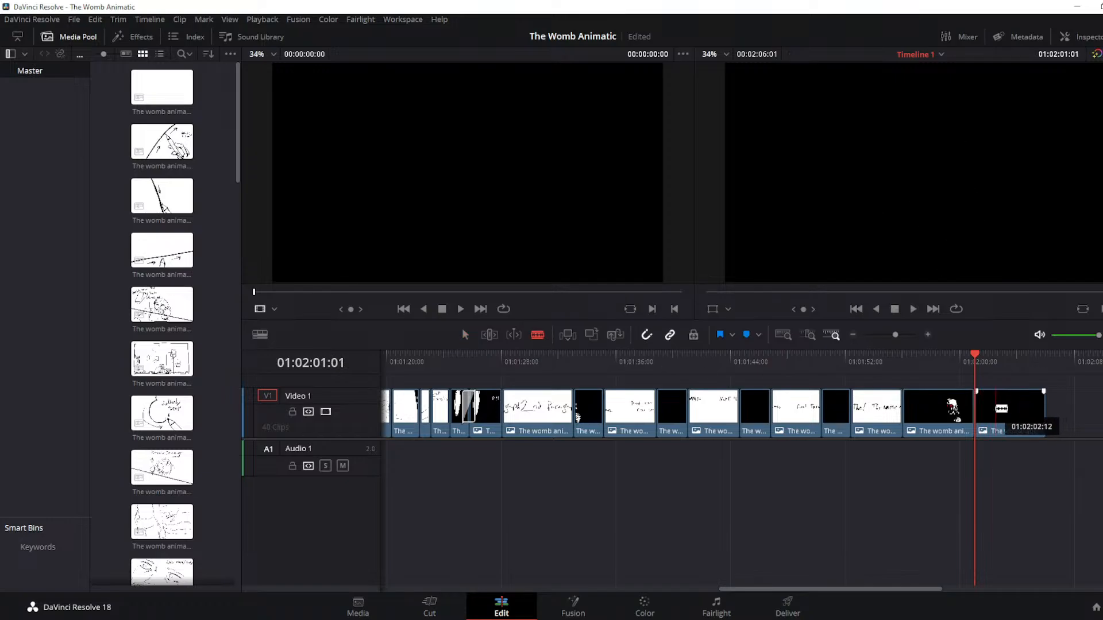
{"action": "left_click", "coordinate": [995, 407]}
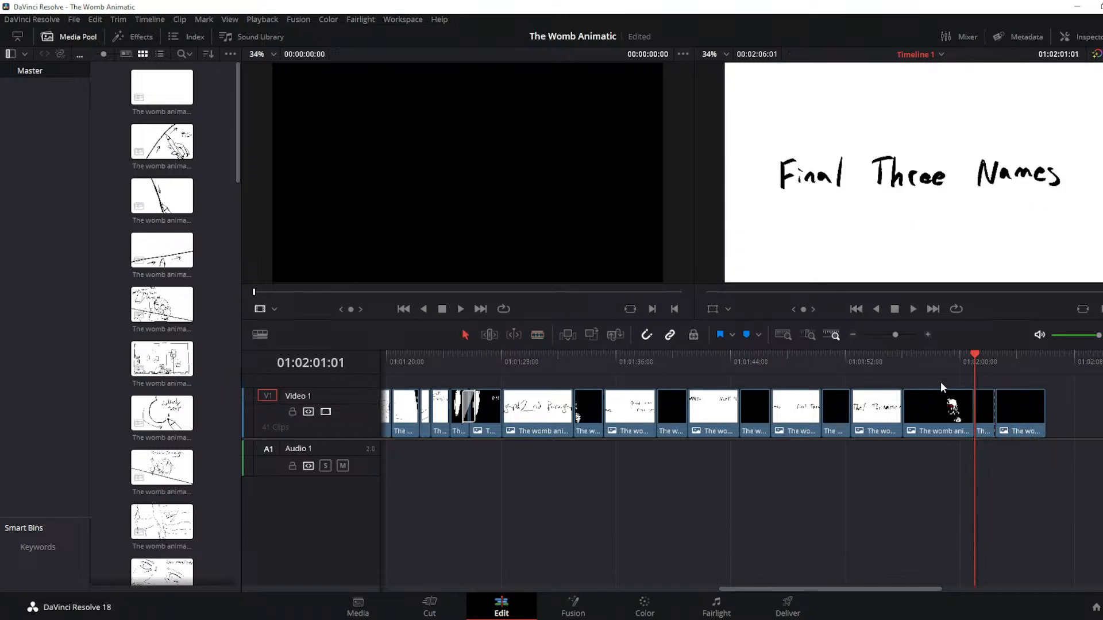
{"action": "left_click", "coordinate": [1022, 402]}
{"action": "key", "text": "Delete"}
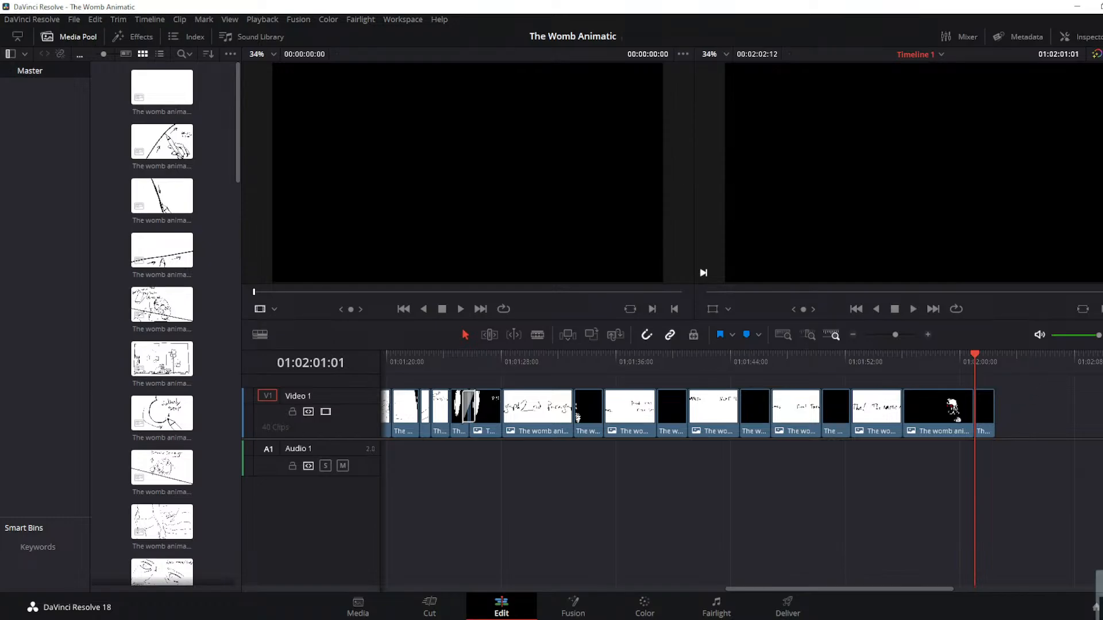
Append the "1 week later" slide and add a Dip To Color Dissolve between the black slide and it
{"action": "left_click_drag", "start_coordinate": [1100, 574], "coordinate": [996, 434]}
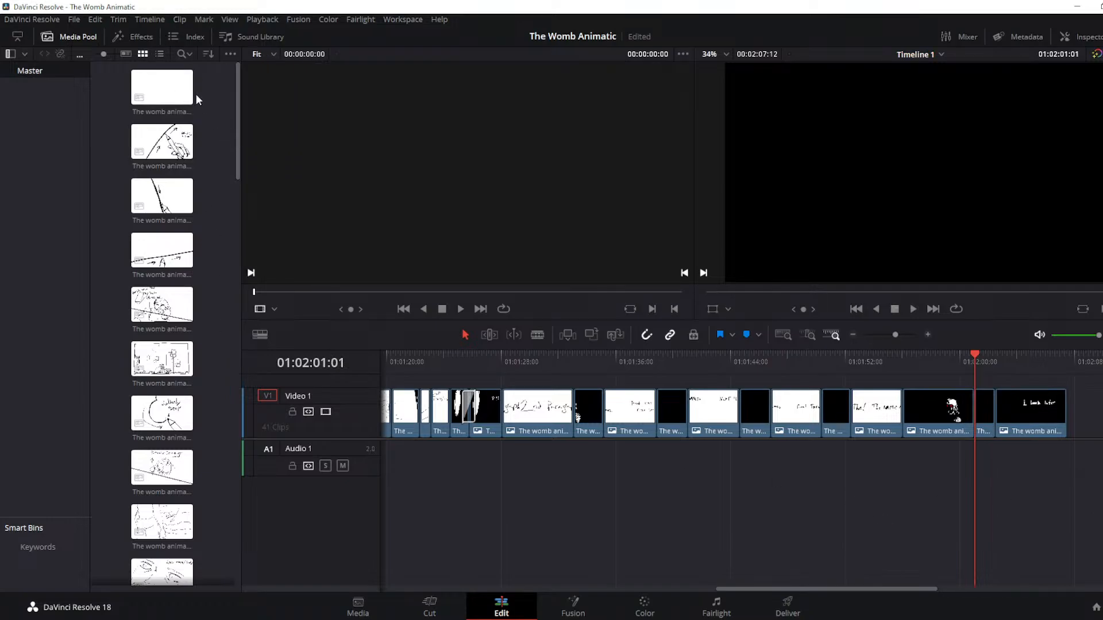
{"action": "left_click", "coordinate": [444, 614]}
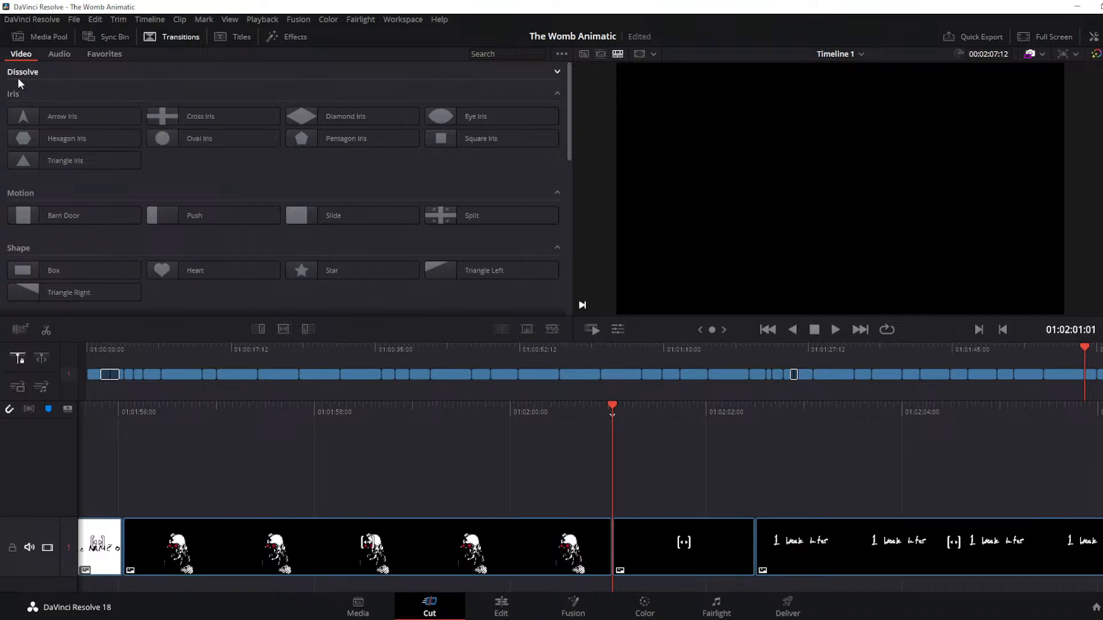
{"action": "left_click", "coordinate": [557, 71]}
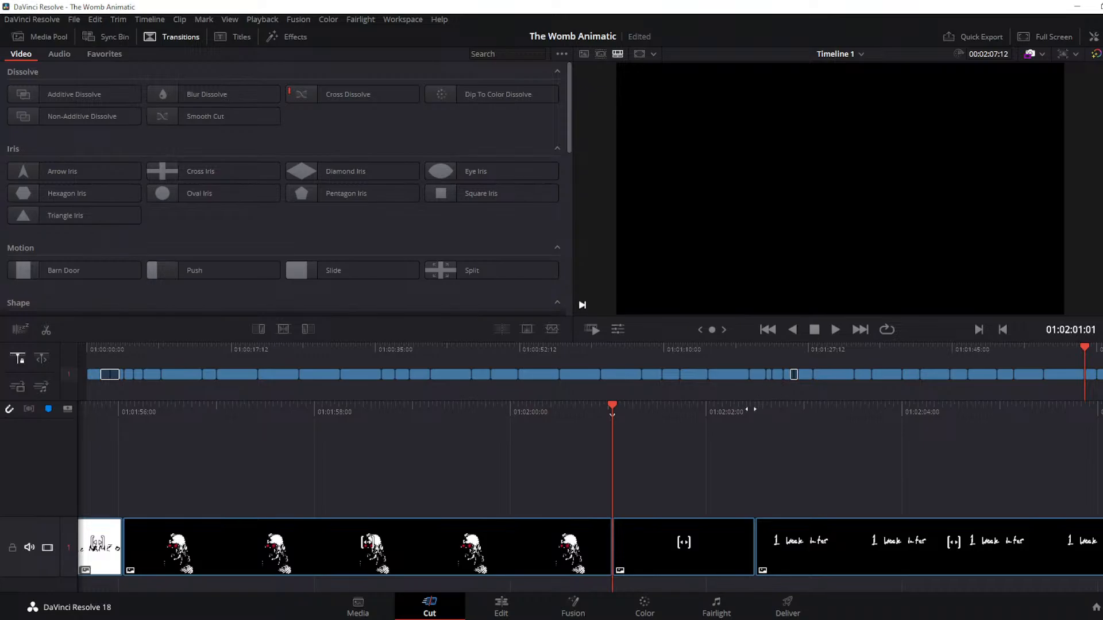
{"action": "left_click", "coordinate": [750, 410]}
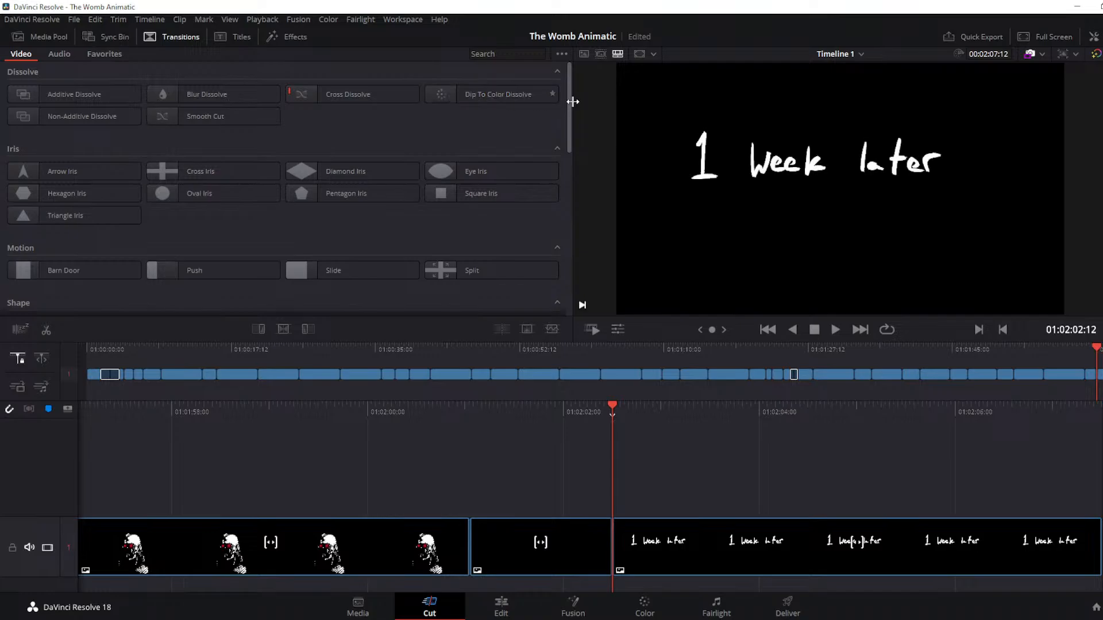
{"action": "left_click_drag", "start_coordinate": [520, 96], "coordinate": [618, 540]}
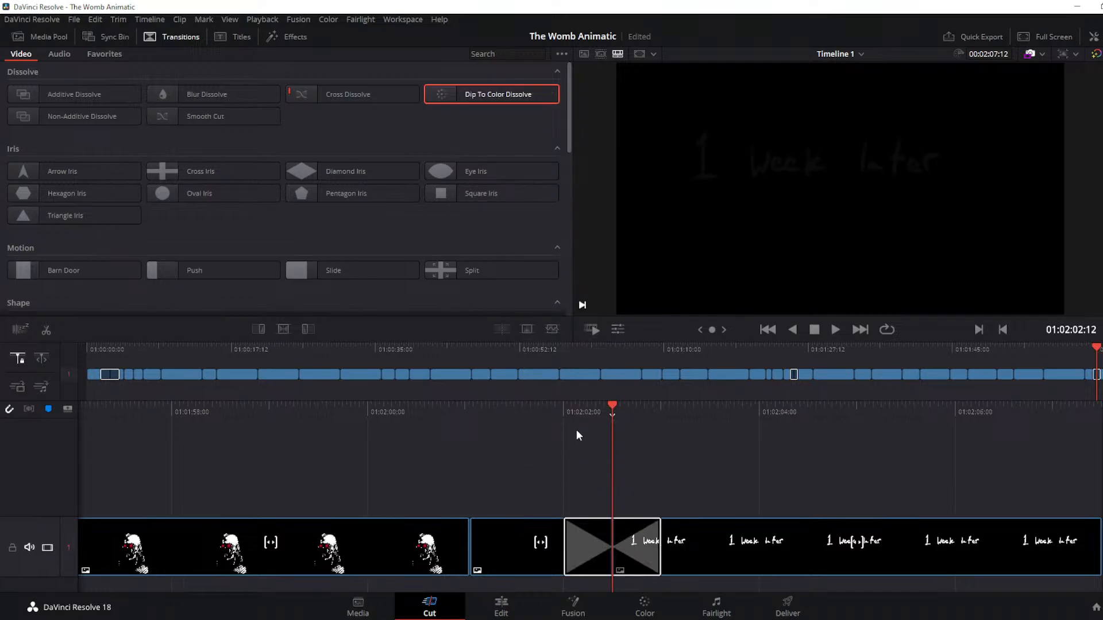
{"action": "key", "text": "Left"}
{"action": "key", "text": "Left"}
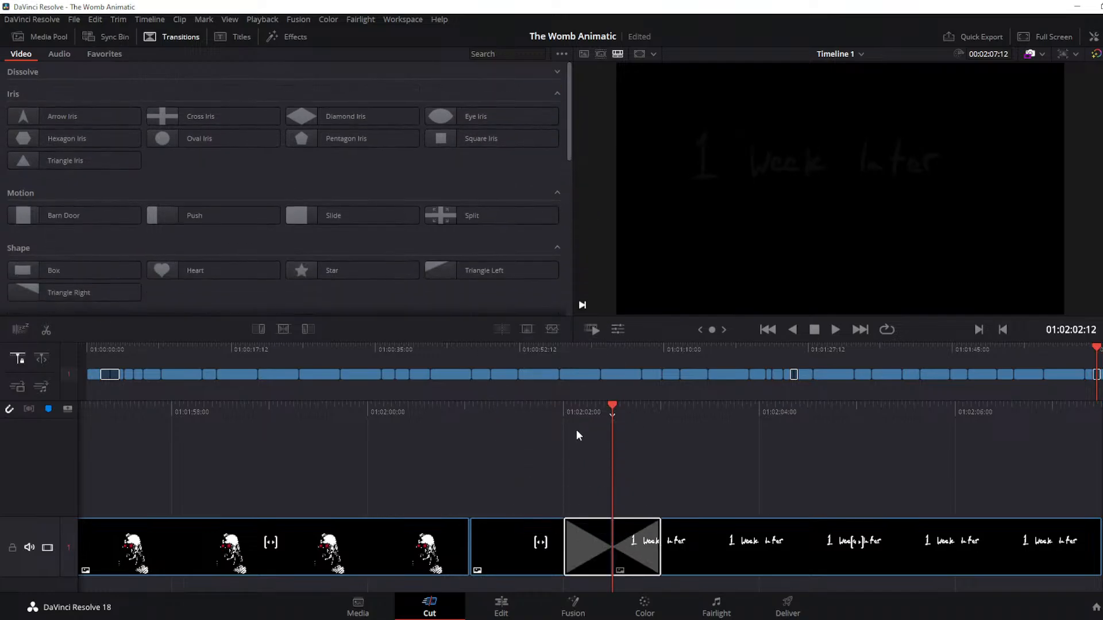
Play back the dissolve into "1 week later" on the Edit page and return to the start of the red-eyed figure slide
{"action": "left_click", "coordinate": [511, 607]}
{"action": "key", "text": "Down"}
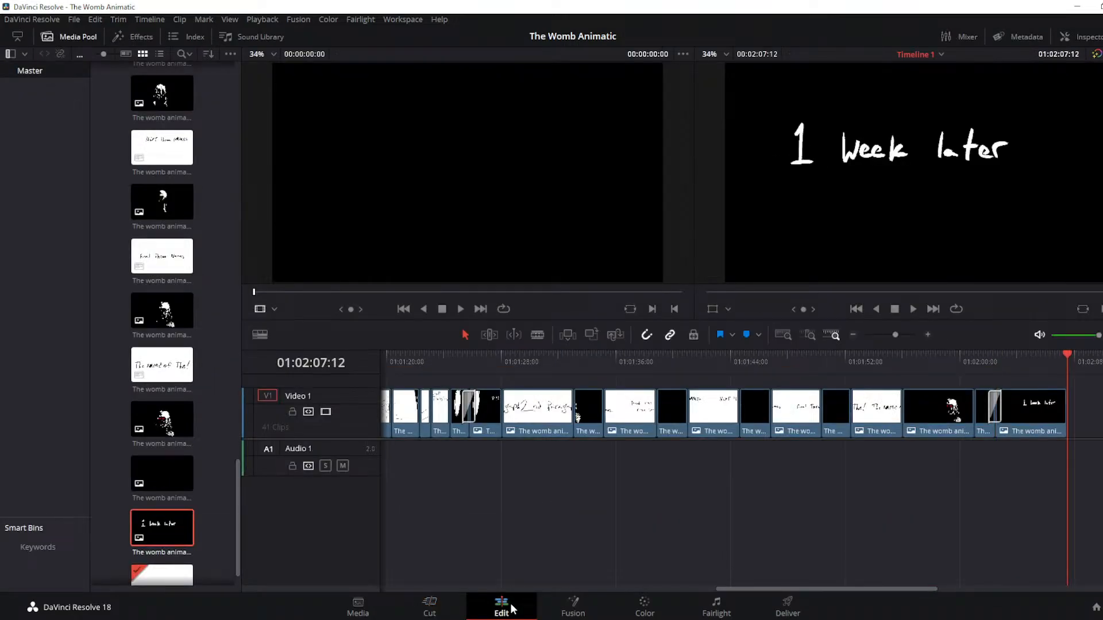
{"action": "key", "text": "Up"}
{"action": "key", "text": "Up"}
{"action": "key", "text": "space"}
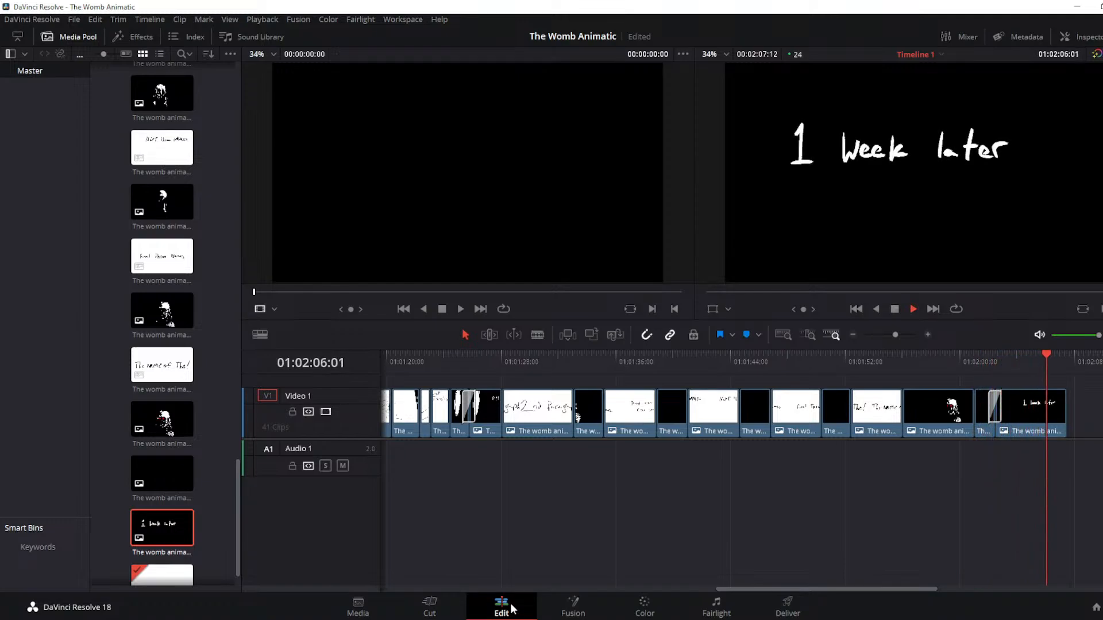
{"action": "key", "text": "Up"}
{"action": "key", "text": "Up"}
{"action": "key", "text": "Up"}
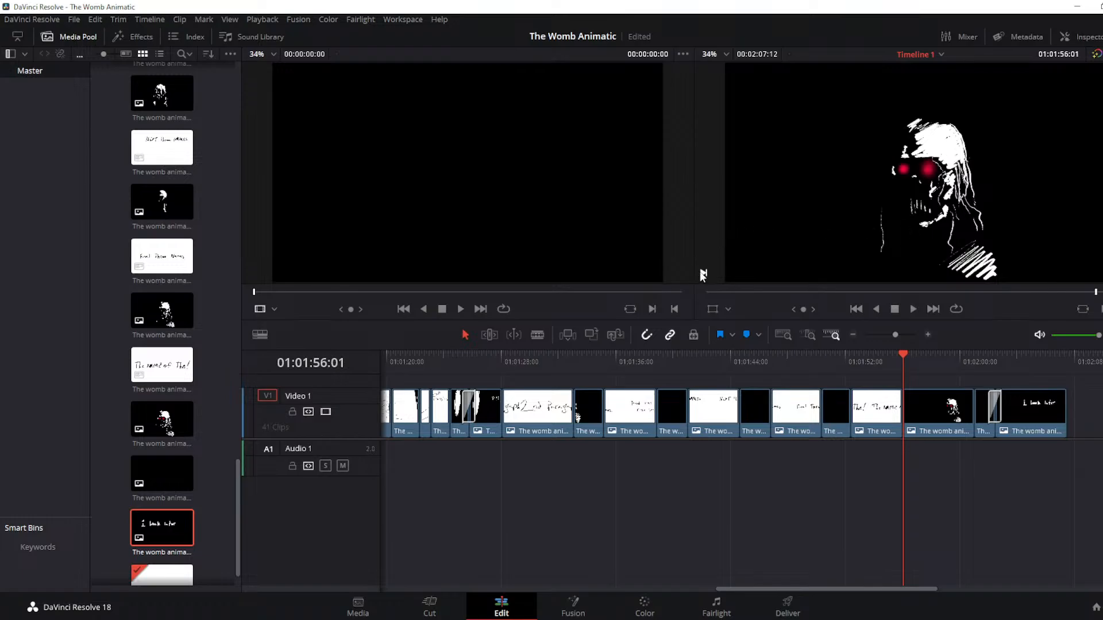
Toggle the Live Media Preview and Show Marker Overlays options of the source viewer
{"action": "left_click", "coordinate": [916, 410]}
{"action": "left_click", "coordinate": [402, 117]}
{"action": "left_click", "coordinate": [686, 52]}
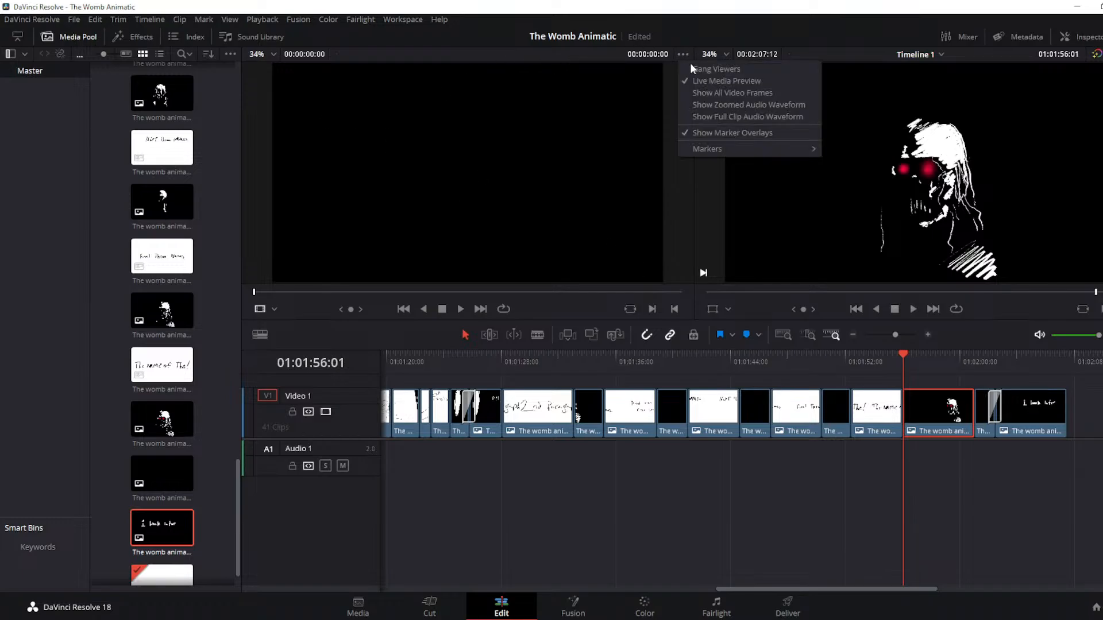
{"action": "left_click", "coordinate": [703, 81]}
{"action": "left_click", "coordinate": [681, 53]}
{"action": "left_click", "coordinate": [688, 135]}
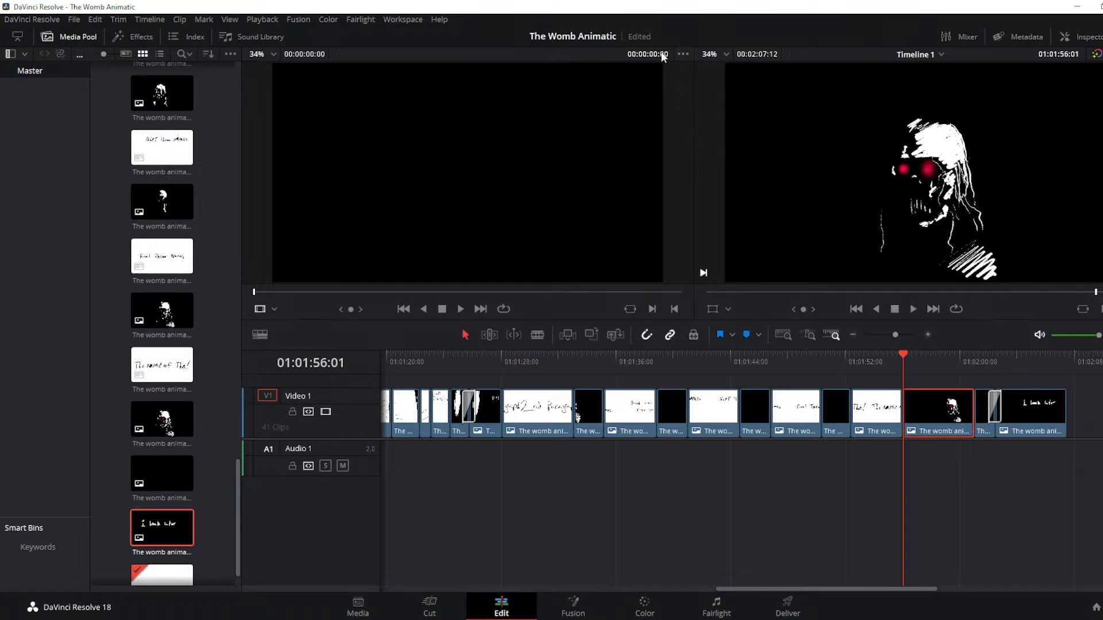
{"action": "left_click", "coordinate": [687, 52]}
{"action": "left_click", "coordinate": [688, 51]}
{"action": "left_click", "coordinate": [783, 58]}
{"action": "left_click", "coordinate": [1102, 54]}
{"action": "left_click", "coordinate": [1102, 54]}
Try an insert edit and an overwrite edit at 01:01:56:01 on the timeline, undoing each one
{"action": "left_click", "coordinate": [634, 309]}
{"action": "left_click", "coordinate": [567, 334]}
{"action": "key", "text": "ctrl+z"}
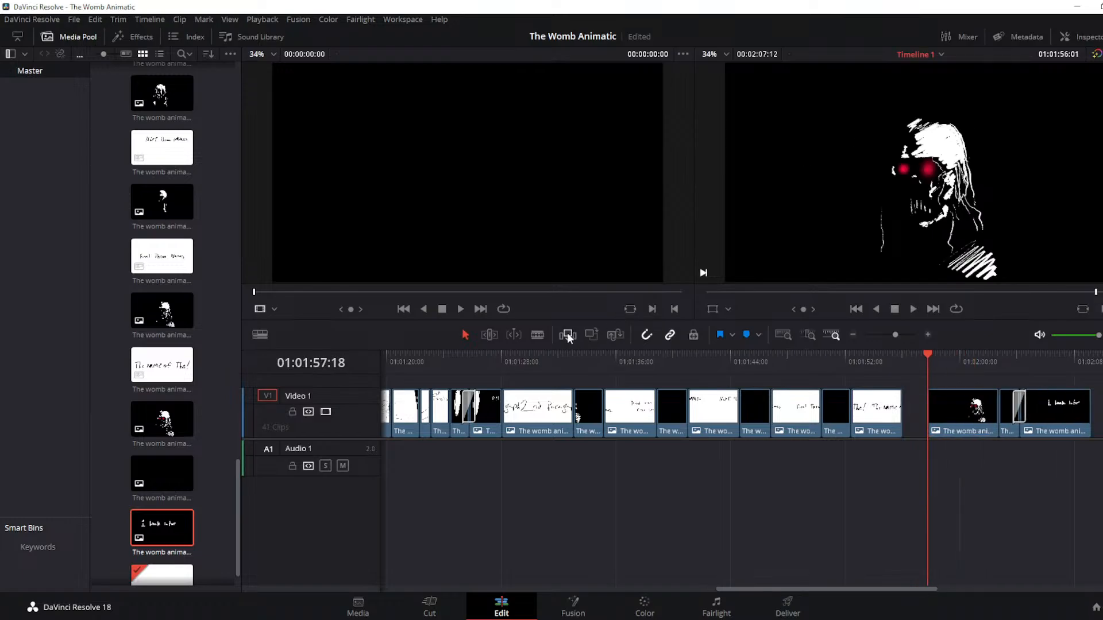
{"action": "left_click", "coordinate": [591, 335]}
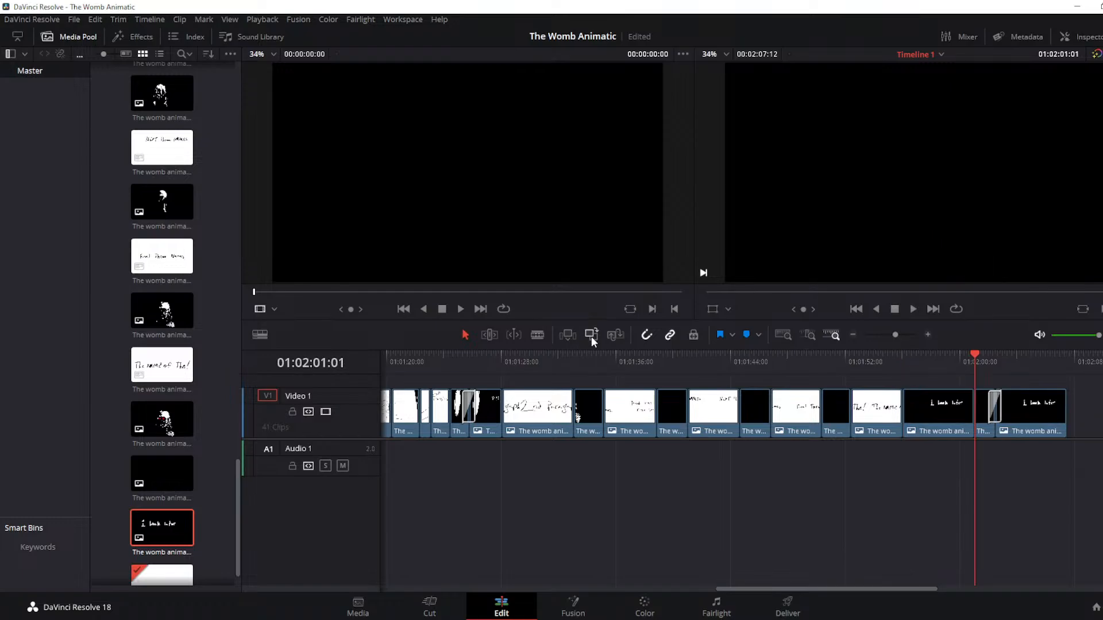
{"action": "key", "text": "ctrl+z"}
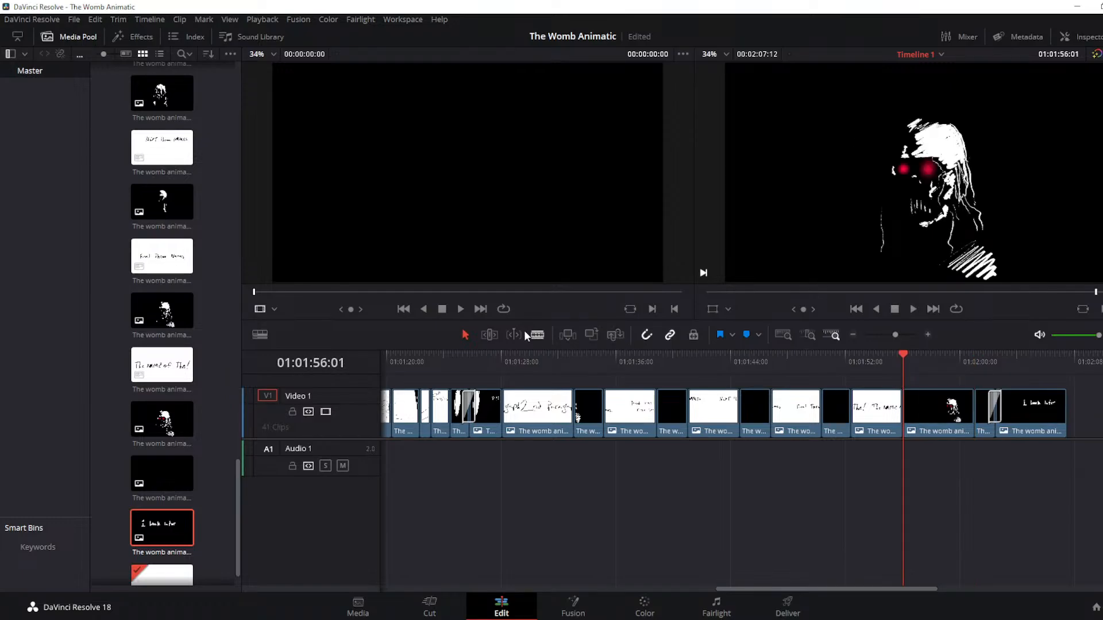
Try the Offline, Audio Track and Multicam modes in the source viewer, and set it back to Source
{"action": "left_click", "coordinate": [264, 309]}
{"action": "left_click", "coordinate": [280, 341]}
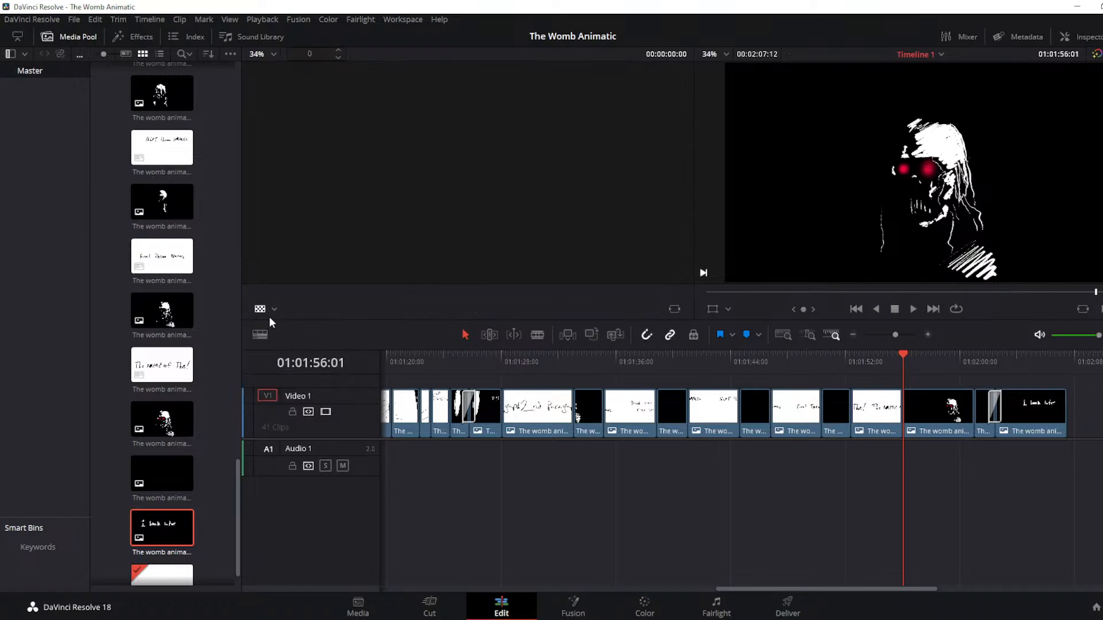
{"action": "left_click", "coordinate": [266, 309]}
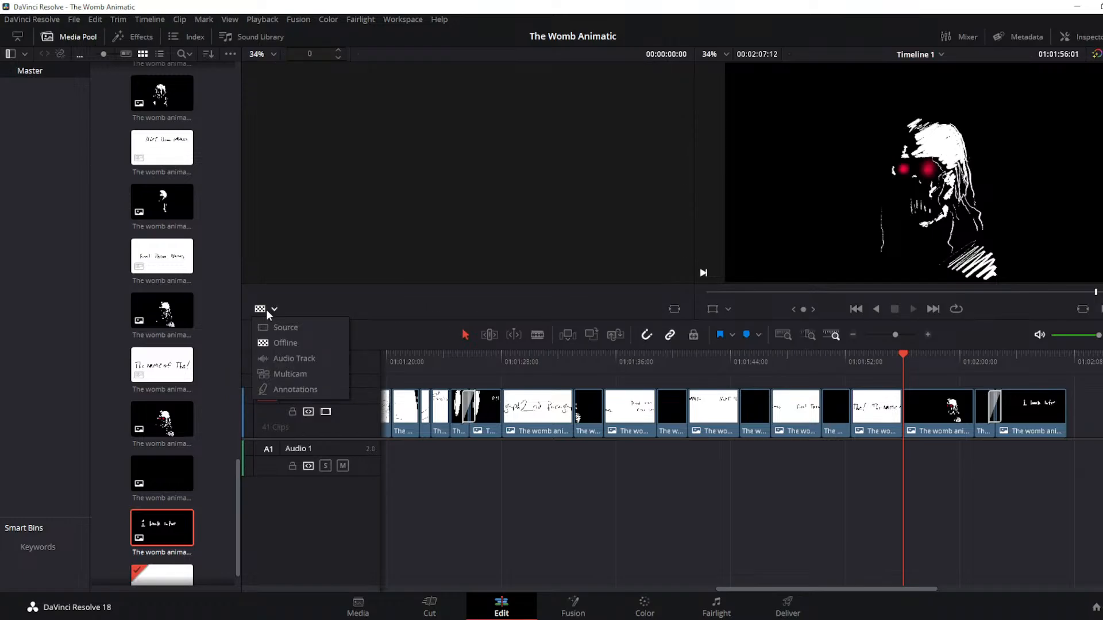
{"action": "left_click", "coordinate": [290, 359]}
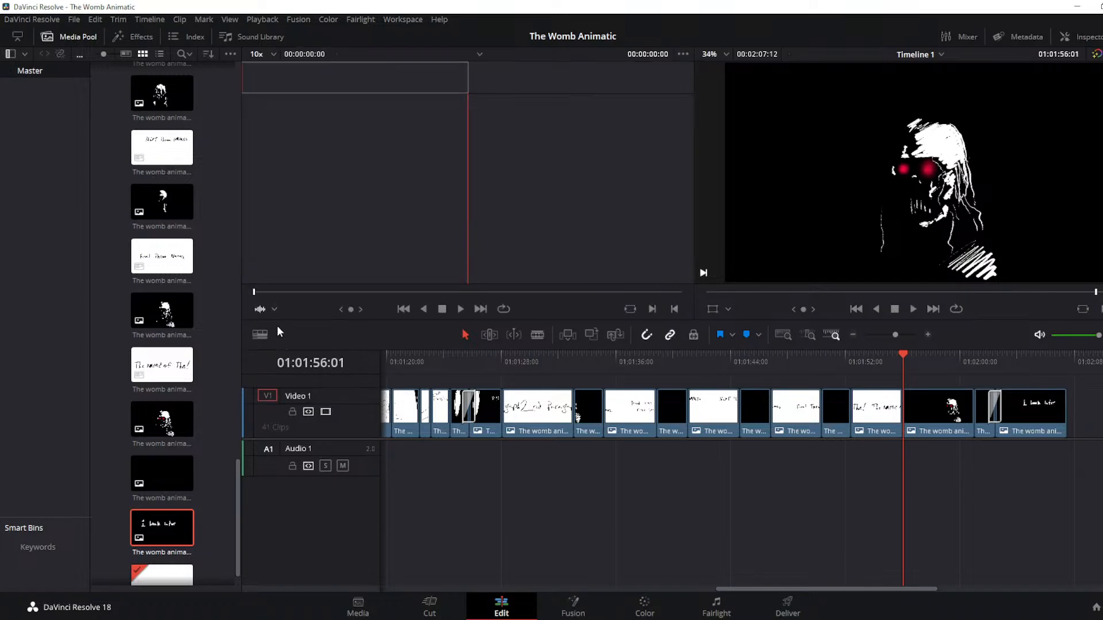
{"action": "left_click", "coordinate": [268, 311]}
{"action": "left_click", "coordinate": [292, 374]}
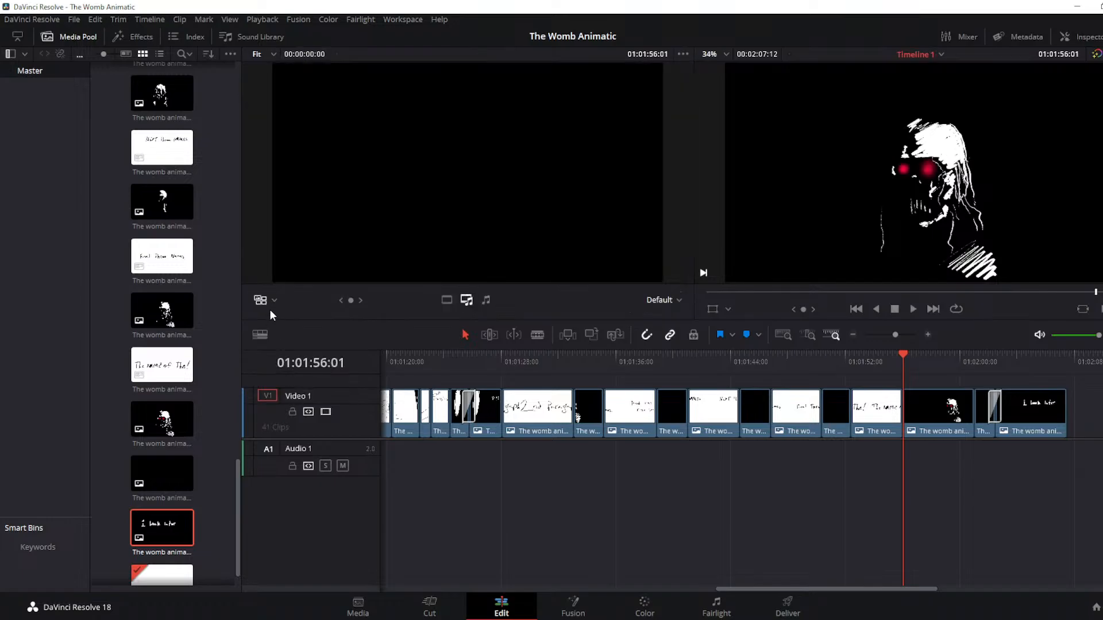
{"action": "left_click", "coordinate": [269, 302]}
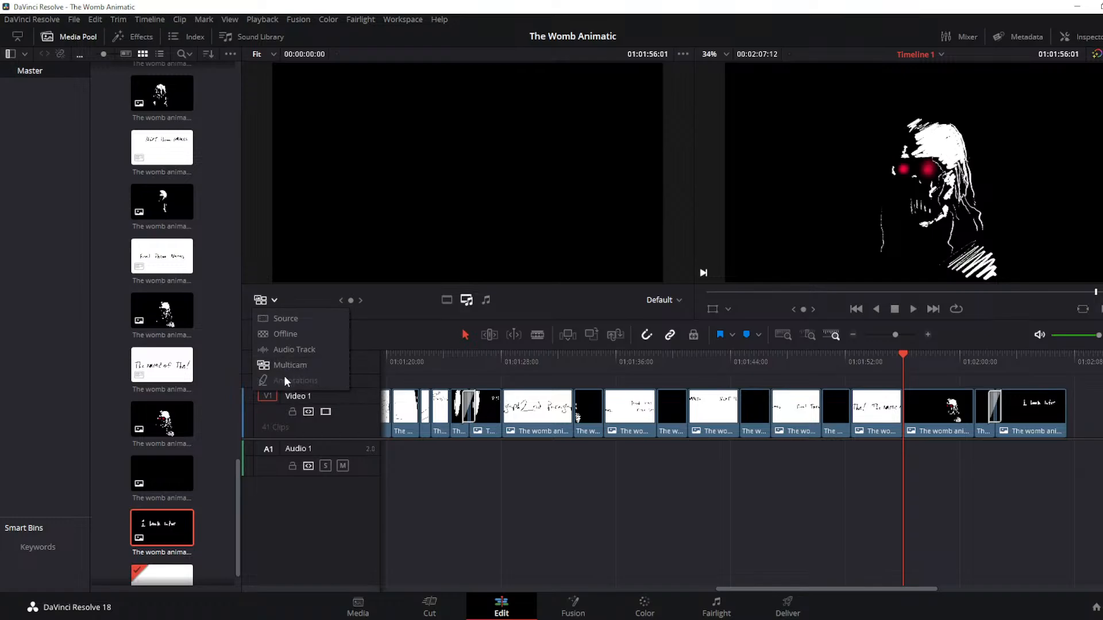
{"action": "left_click", "coordinate": [277, 318]}
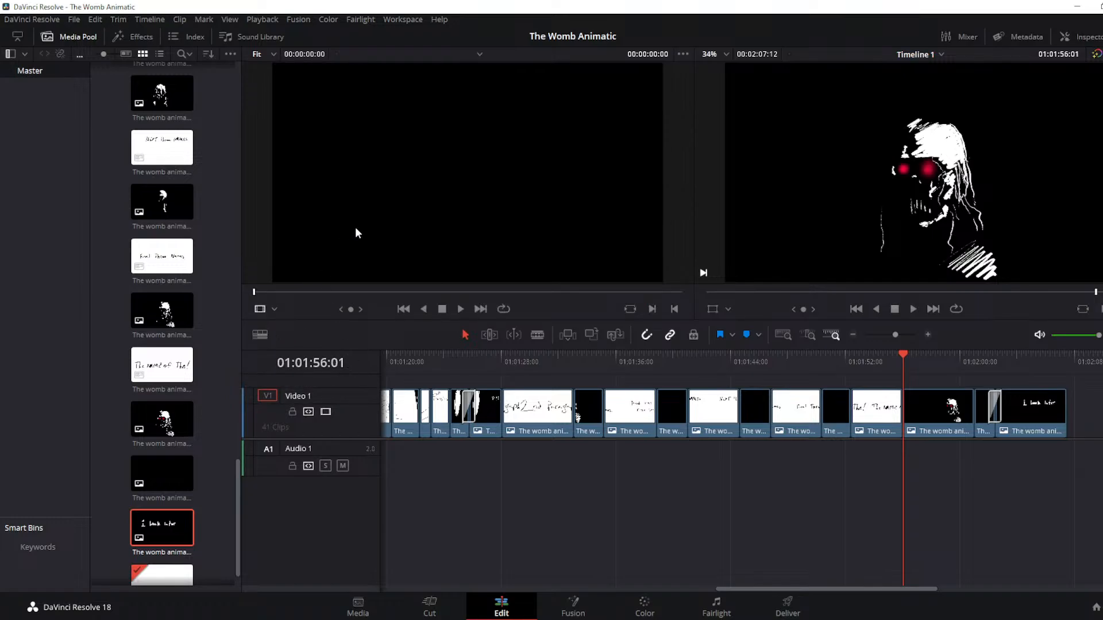
Switch from the dual viewer layout to a single viewer showing only the timeline
{"action": "left_click", "coordinate": [267, 53]}
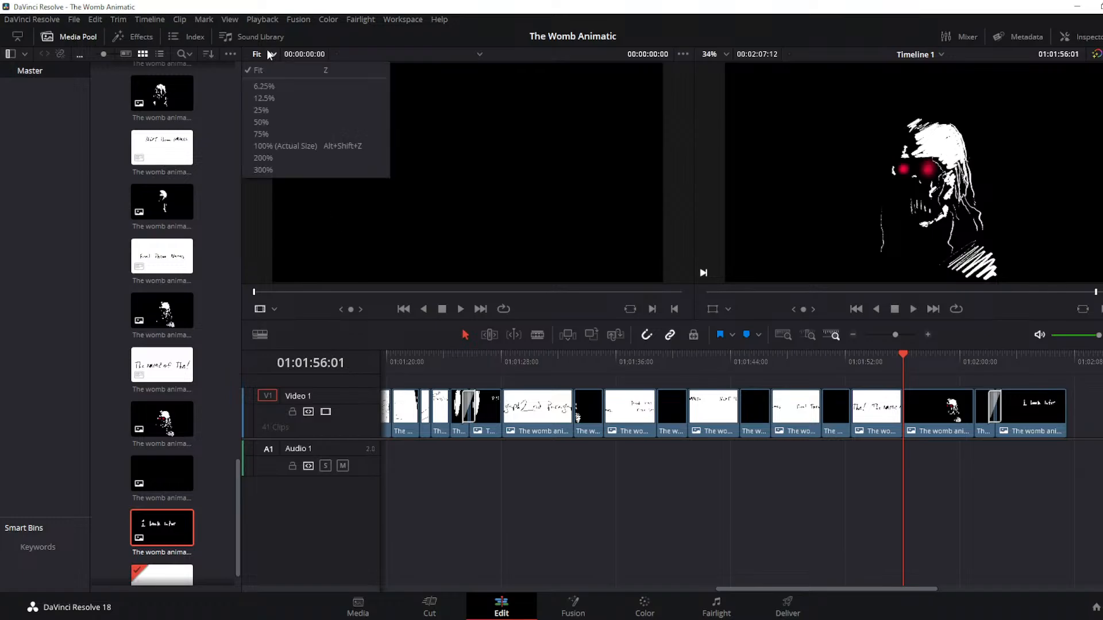
{"action": "left_click", "coordinate": [481, 24]}
{"action": "left_click", "coordinate": [764, 158]}
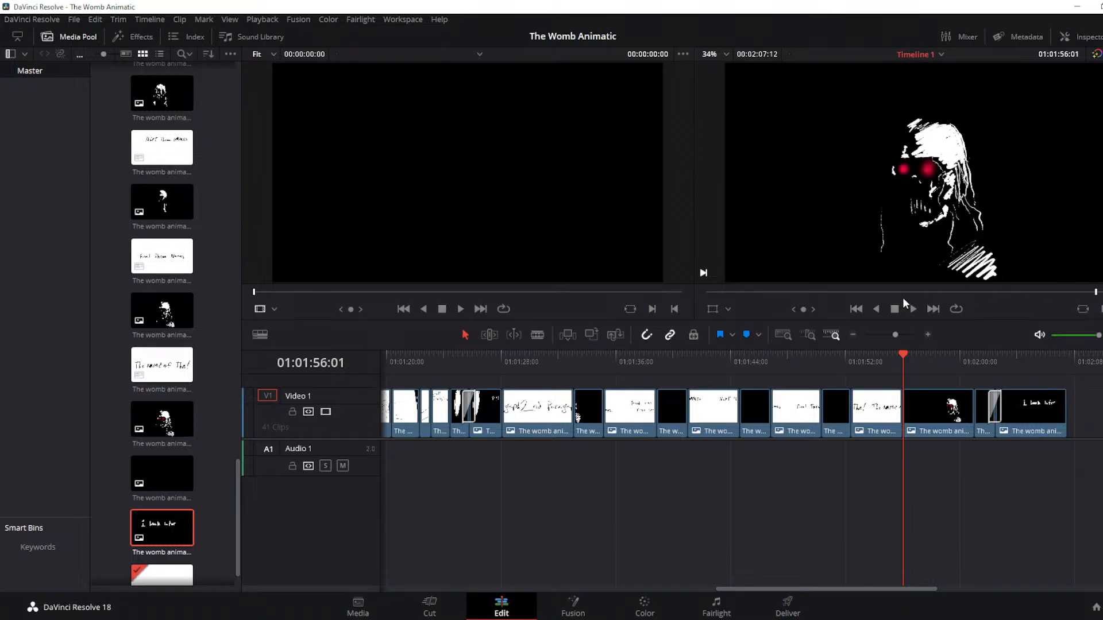
{"action": "left_click", "coordinate": [780, 336]}
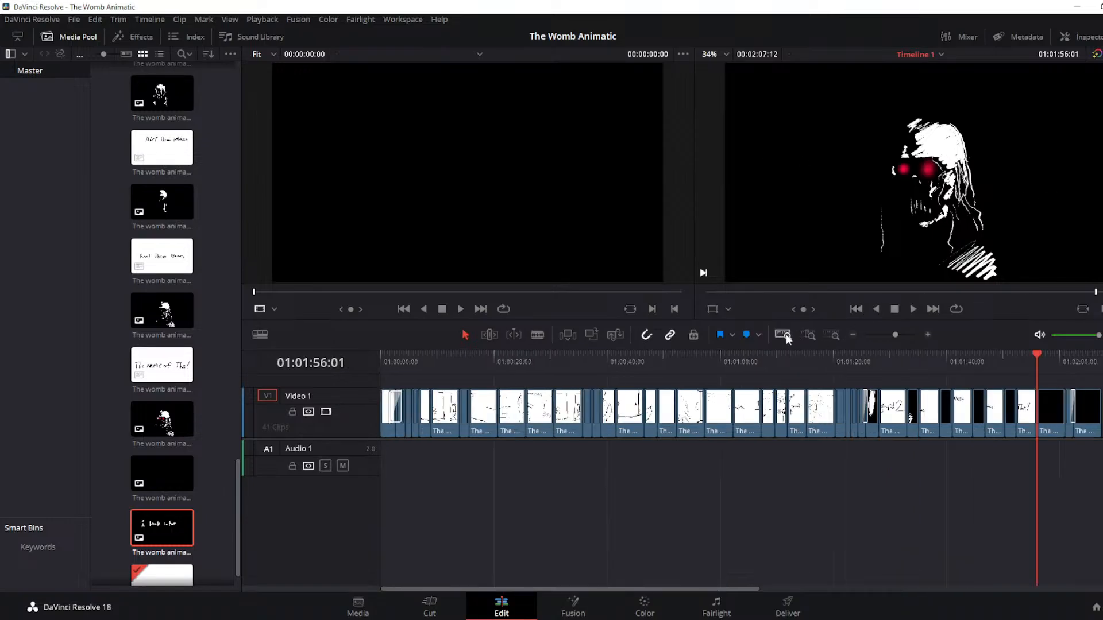
{"action": "left_click", "coordinate": [832, 334]}
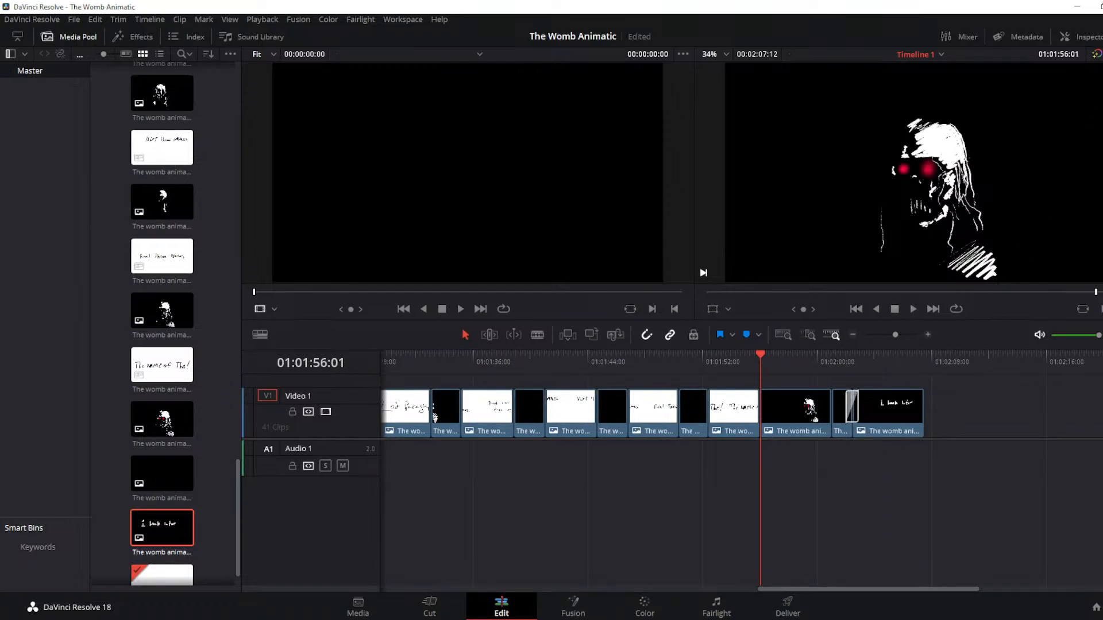
{"action": "key", "text": "ctrl+shift+w"}
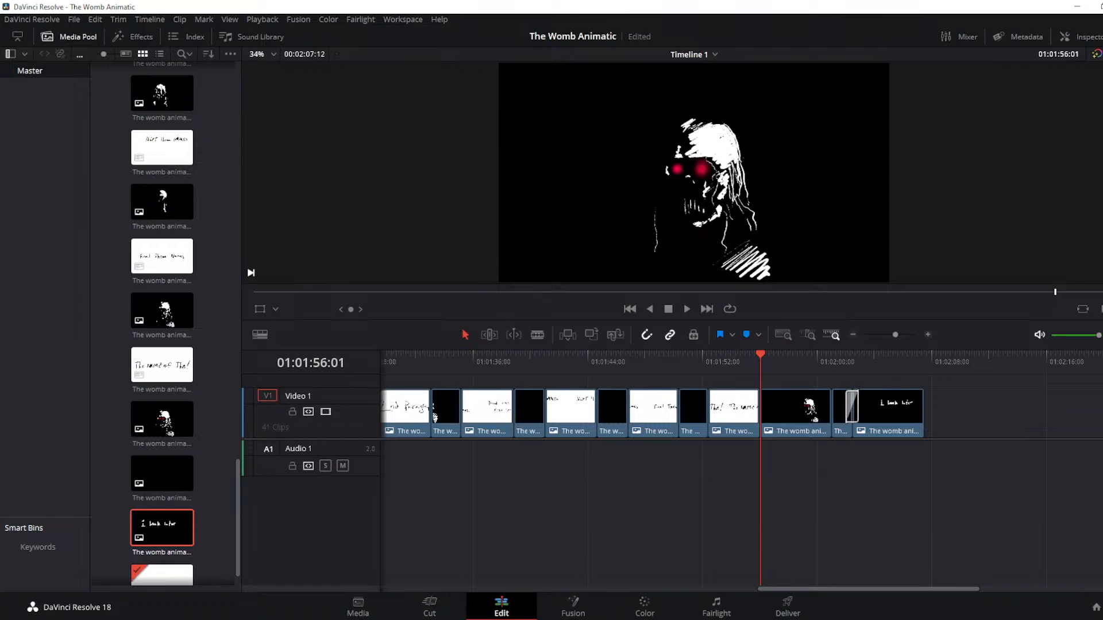
Select the red-eyed face clip starting at 01:01:56:01 and display its transform settings in the Inspector
{"action": "left_click", "coordinate": [1097, 54]}
{"action": "key", "text": "Escape"}
{"action": "right_click", "coordinate": [793, 405]}
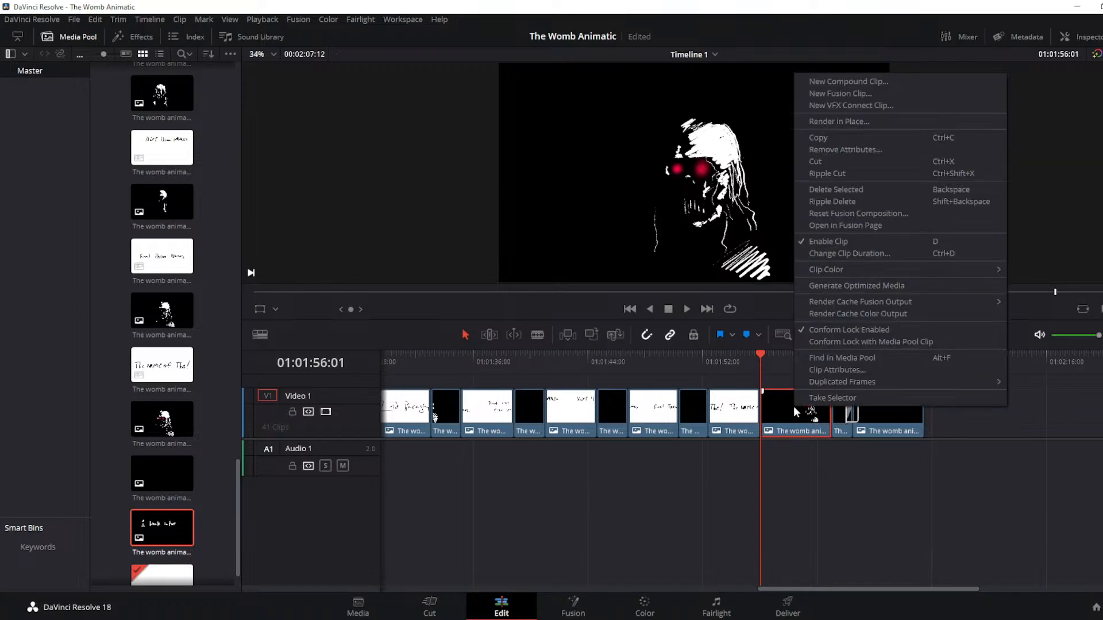
{"action": "key", "text": "Escape"}
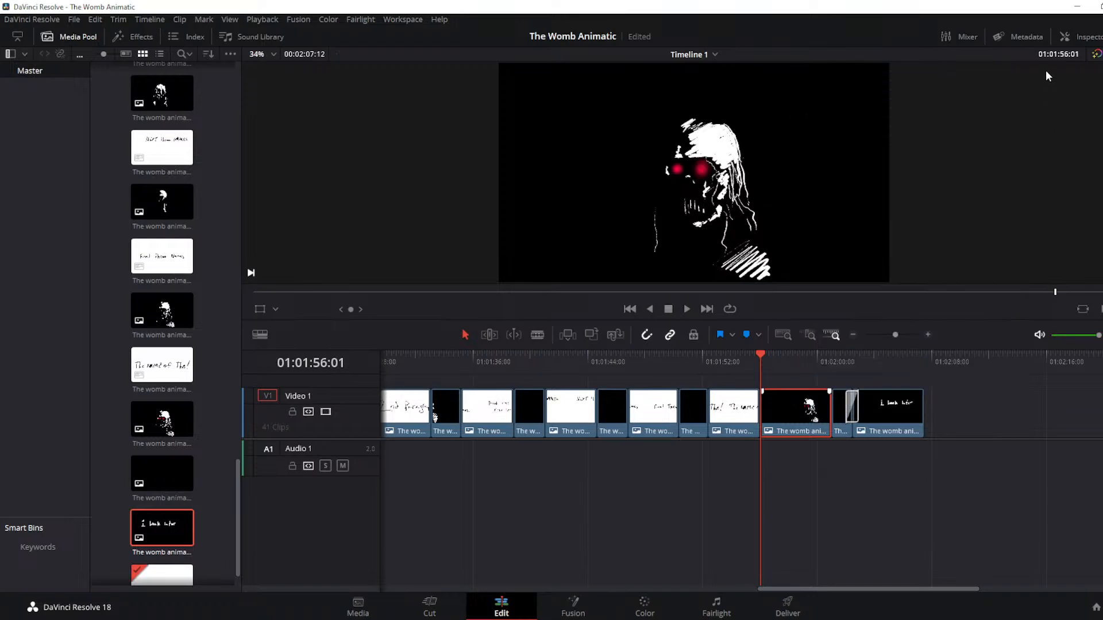
{"action": "left_click", "coordinate": [1080, 37]}
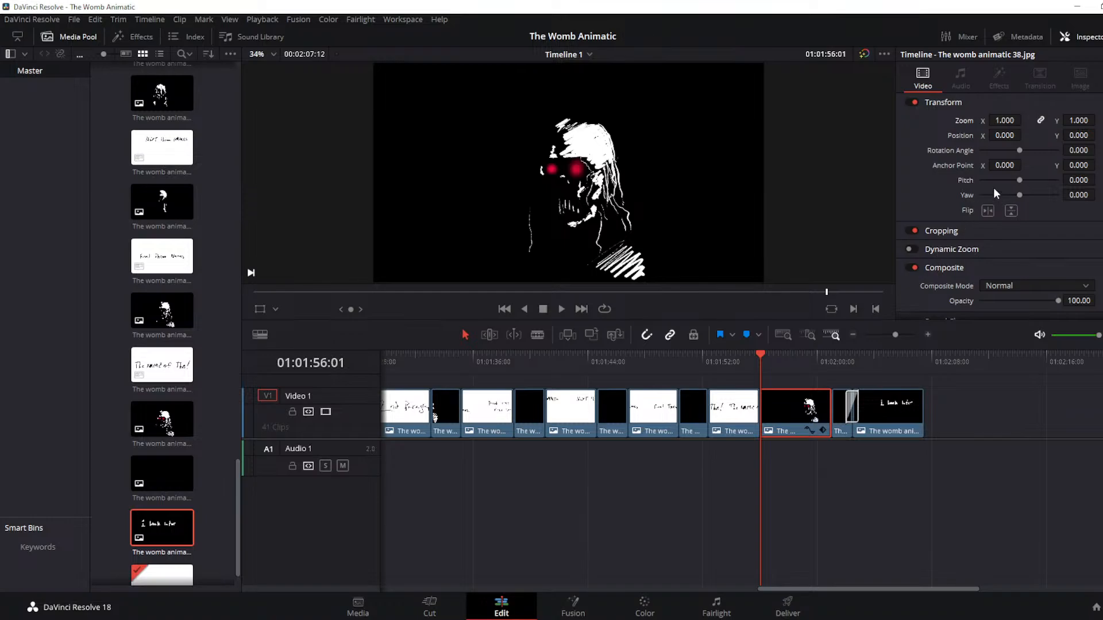
Set the red-eyed face clip's zoom to 1.920 at its end frame 01:02:00:23 and play on from there
{"action": "key", "text": "Up"}
{"action": "key", "text": "Down"}
{"action": "key", "text": "Down"}
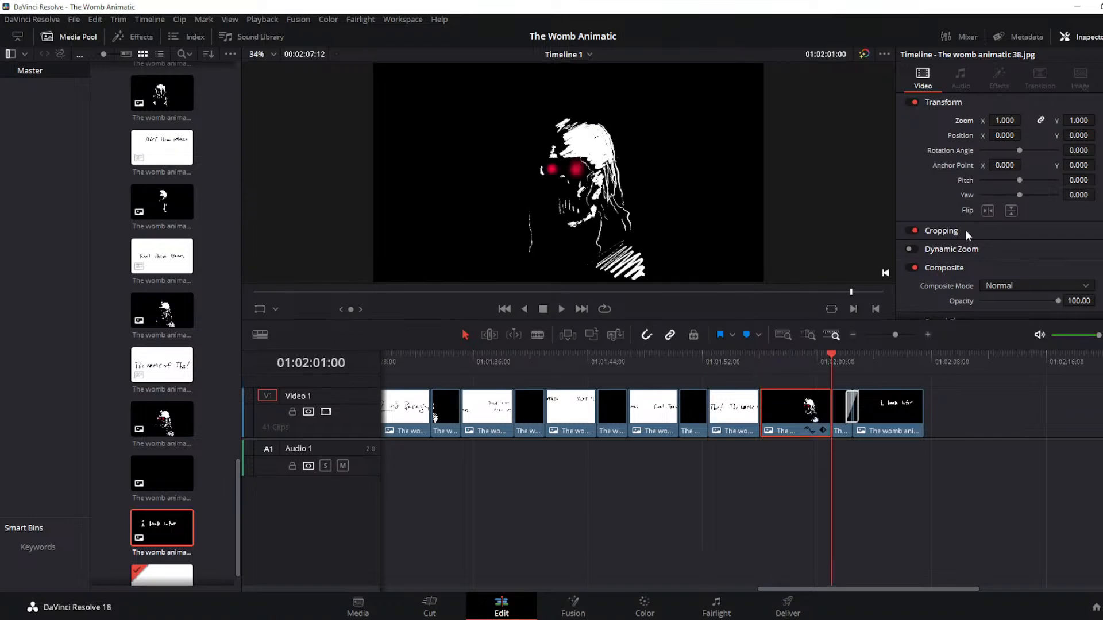
{"action": "key", "text": "Left"}
{"action": "left_click_drag", "start_coordinate": [1074, 120], "coordinate": [1101, 120]}
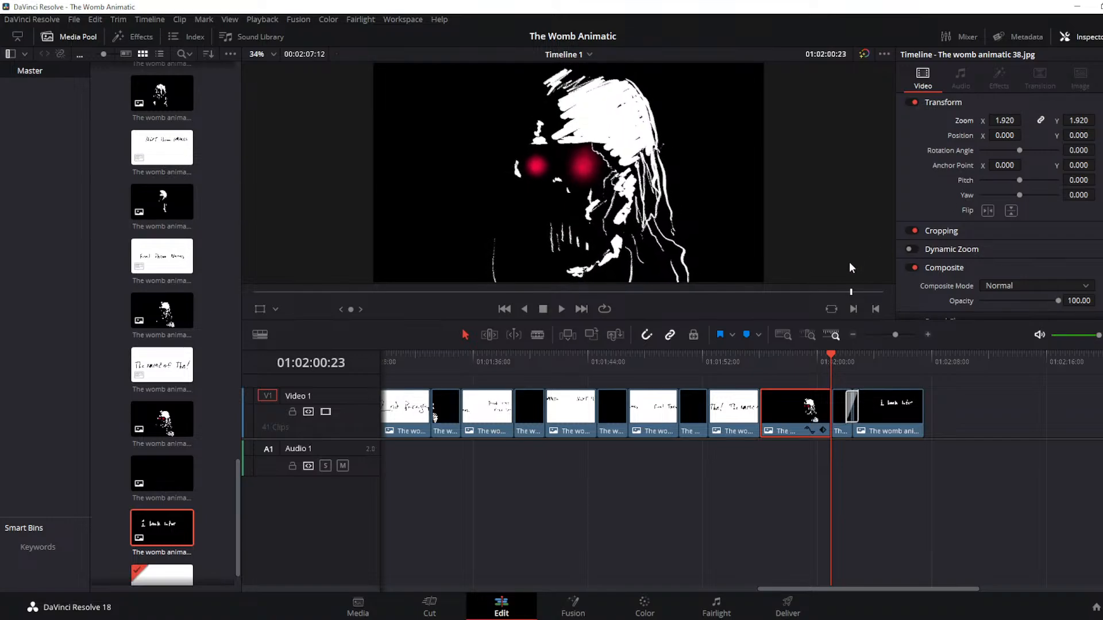
{"action": "key", "text": "slash"}
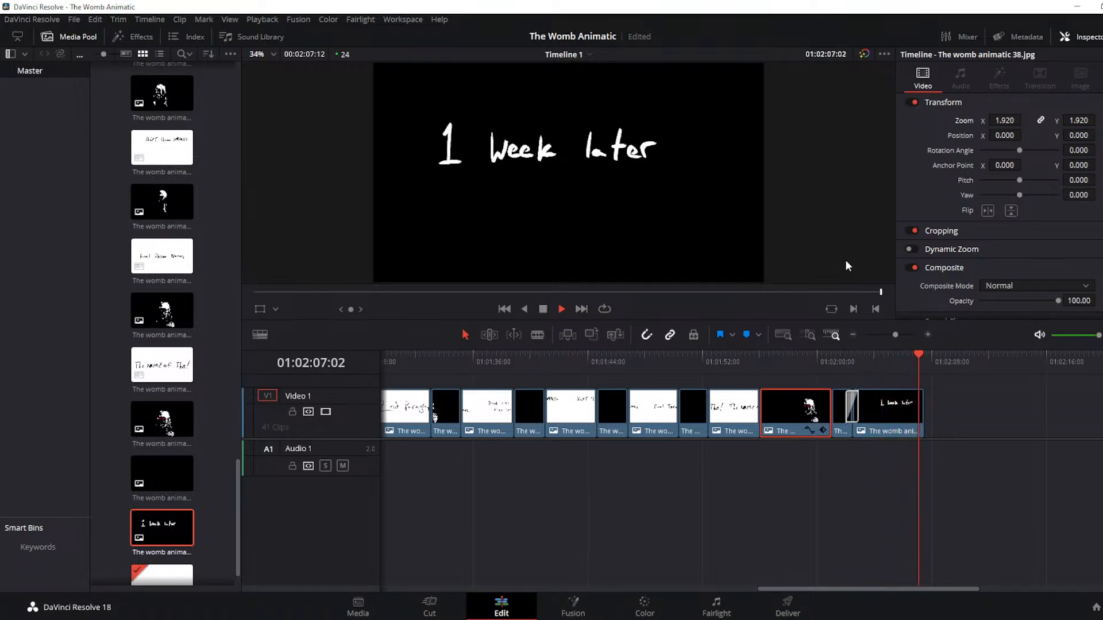
Set the red-eyed face clip's Position X to 279 from its start, then play the move through
{"action": "key", "text": "Up"}
{"action": "key", "text": "Up"}
{"action": "key", "text": "Up"}
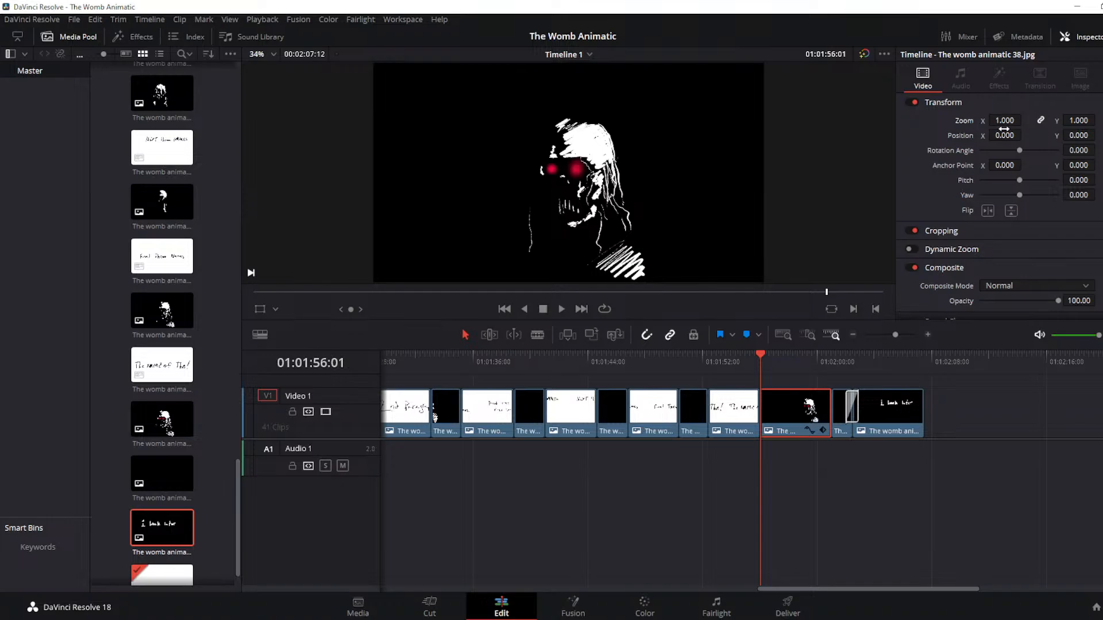
{"action": "left_click_drag", "start_coordinate": [1000, 135], "coordinate": [1024, 135]}
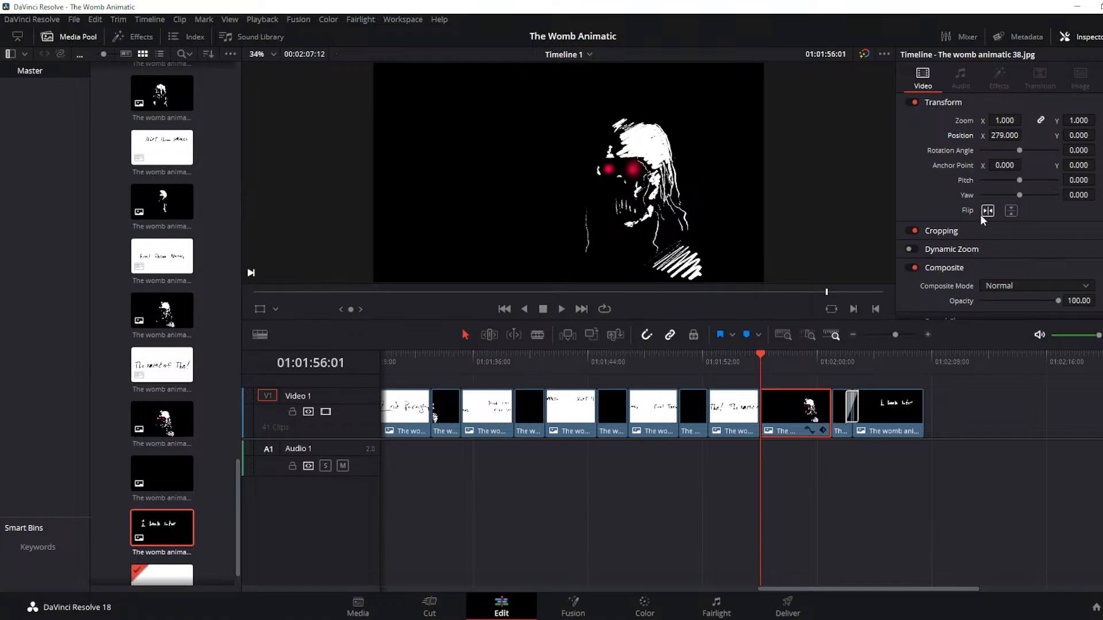
{"action": "key", "text": "space"}
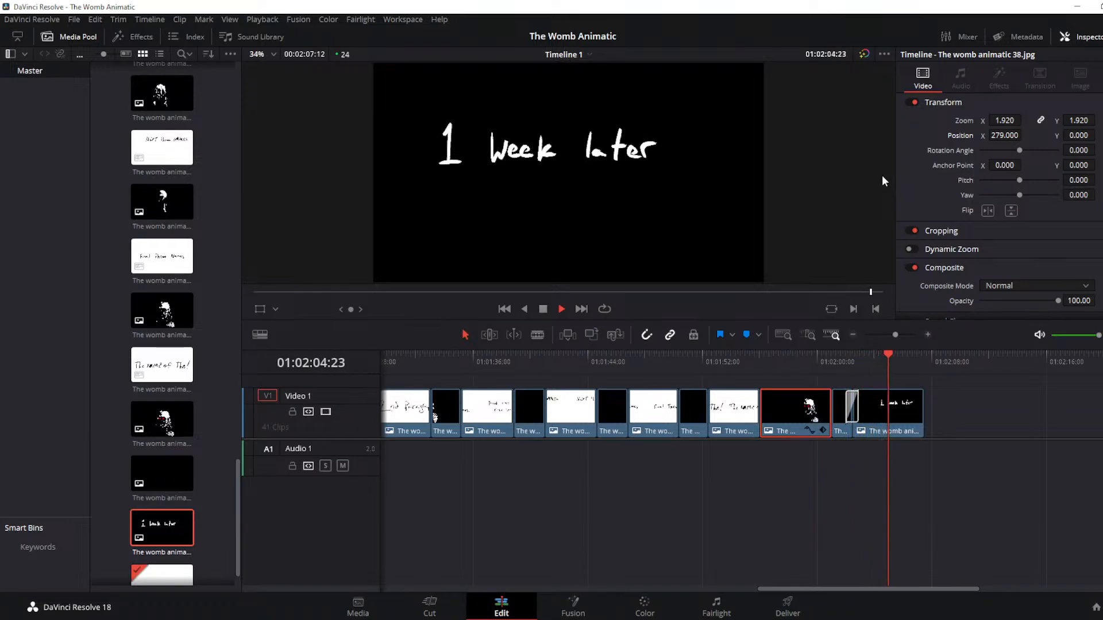
{"action": "key", "text": "space"}
{"action": "key", "text": "Up"}
{"action": "key", "text": "Up"}
{"action": "key", "text": "Up"}
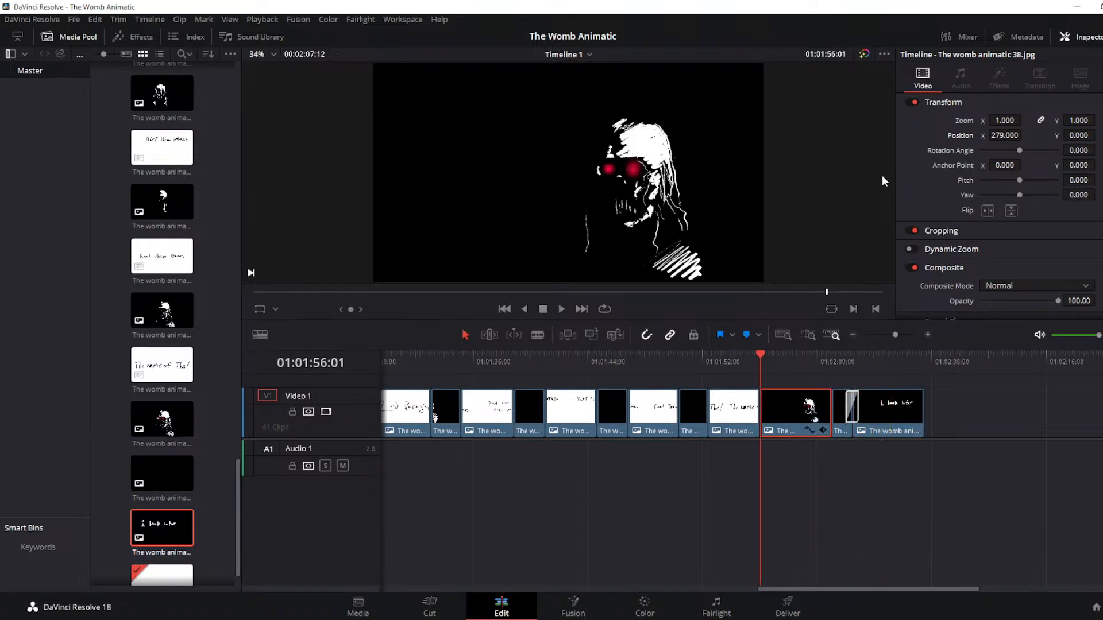
Step through the last frames of the red-eyed face clip and reduce its zoom to 1.470 at 01:02:00:23
{"action": "key", "text": "Down"}
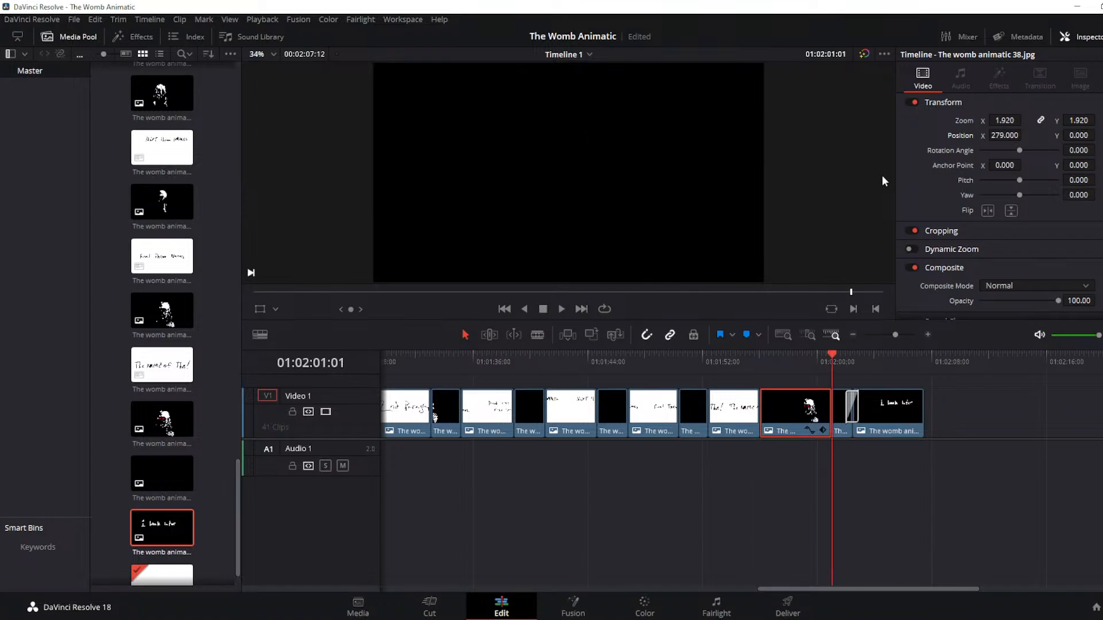
{"action": "key", "text": "Left"}
{"action": "key", "text": "Right"}
{"action": "key", "text": "Right"}
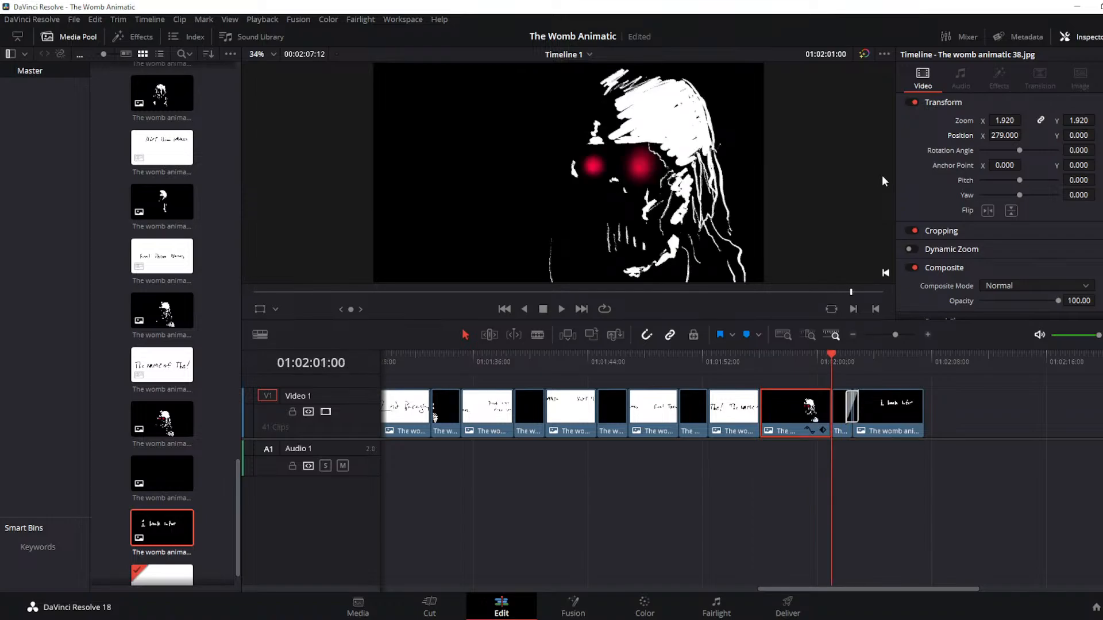
{"action": "key", "text": "Left"}
{"action": "key", "text": "Left"}
{"action": "key", "text": "Left"}
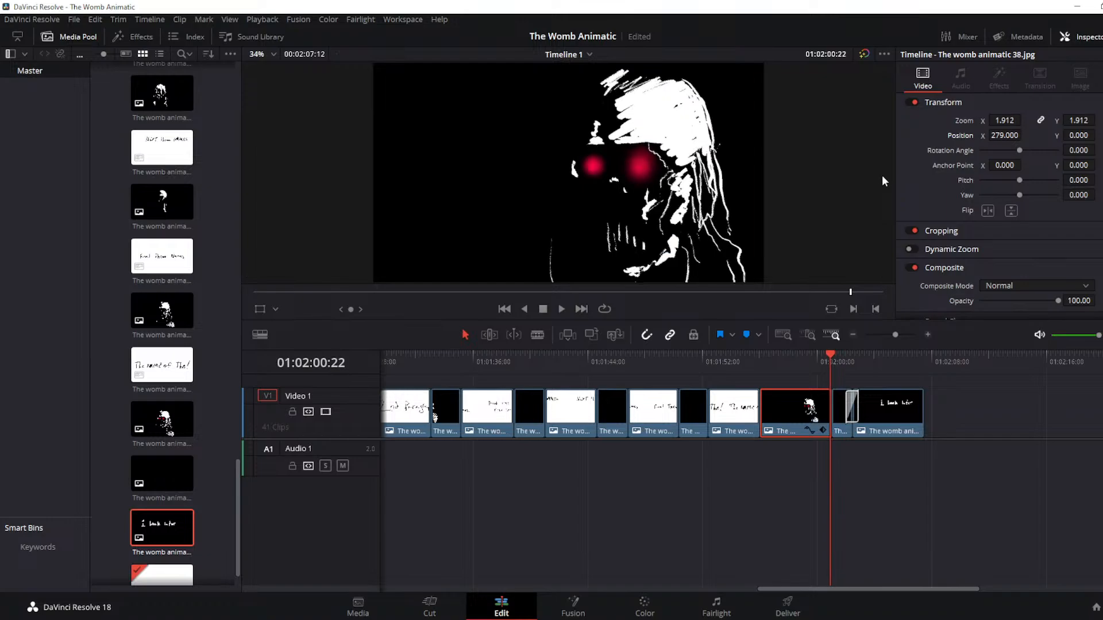
{"action": "key", "text": "Right"}
{"action": "key", "text": "Right"}
{"action": "key", "text": "Left"}
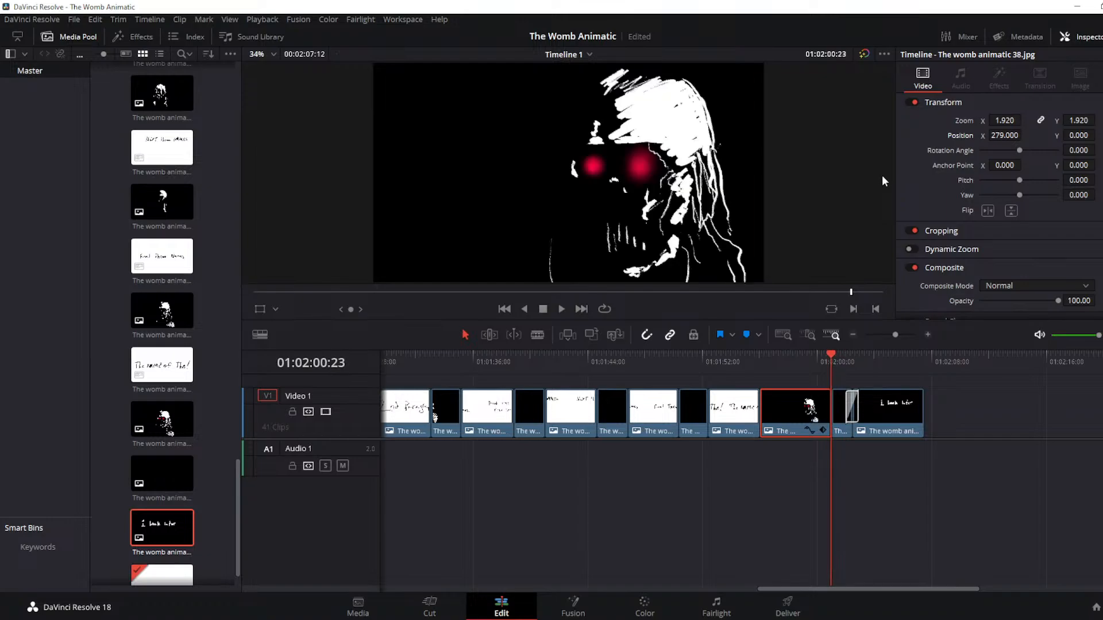
{"action": "key", "text": "Left"}
{"action": "key", "text": "Right"}
{"action": "left_click_drag", "start_coordinate": [1004, 120], "coordinate": [979, 120]}
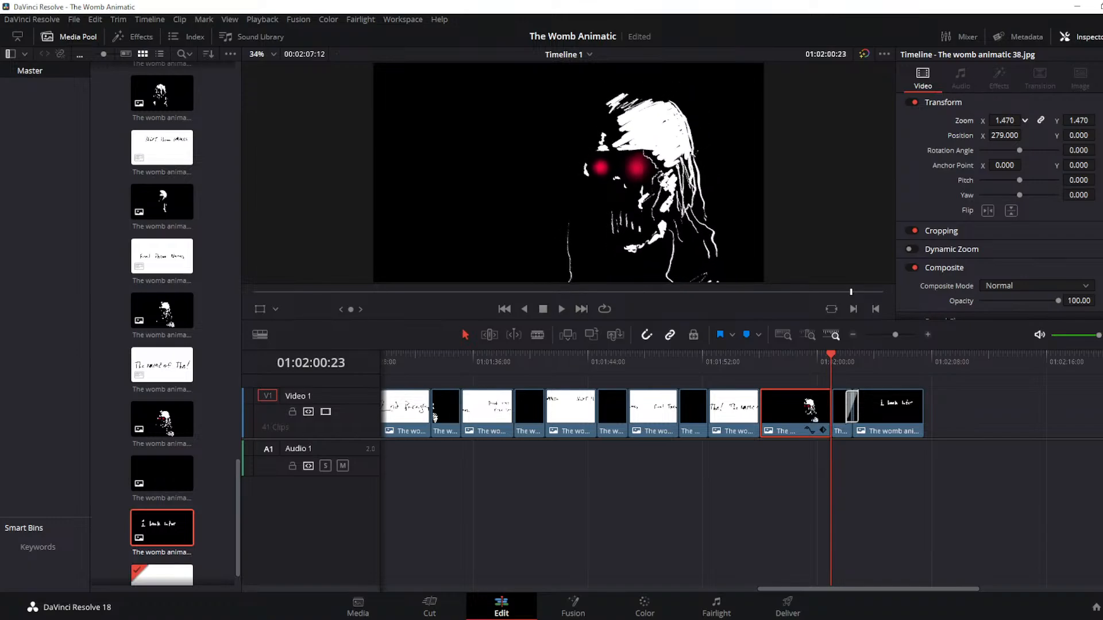
Play back the adjusted zoom and set the red-eyed face clip's Position X to 348
{"action": "key", "text": "slash"}
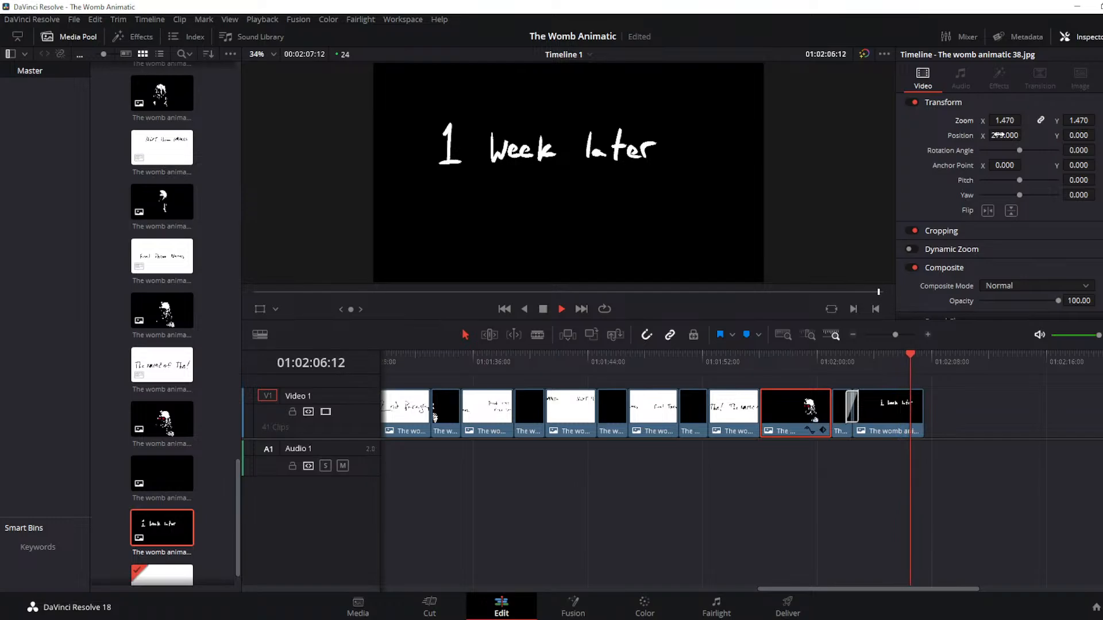
{"action": "key", "text": "Up"}
{"action": "key", "text": "Up"}
{"action": "key", "text": "Up"}
Shift the face in the clip The womb animatic 36.jpg at 01:01:50:09 toward the frame's right side using Position X
{"action": "key", "text": "Up"}
{"action": "key", "text": "Up"}
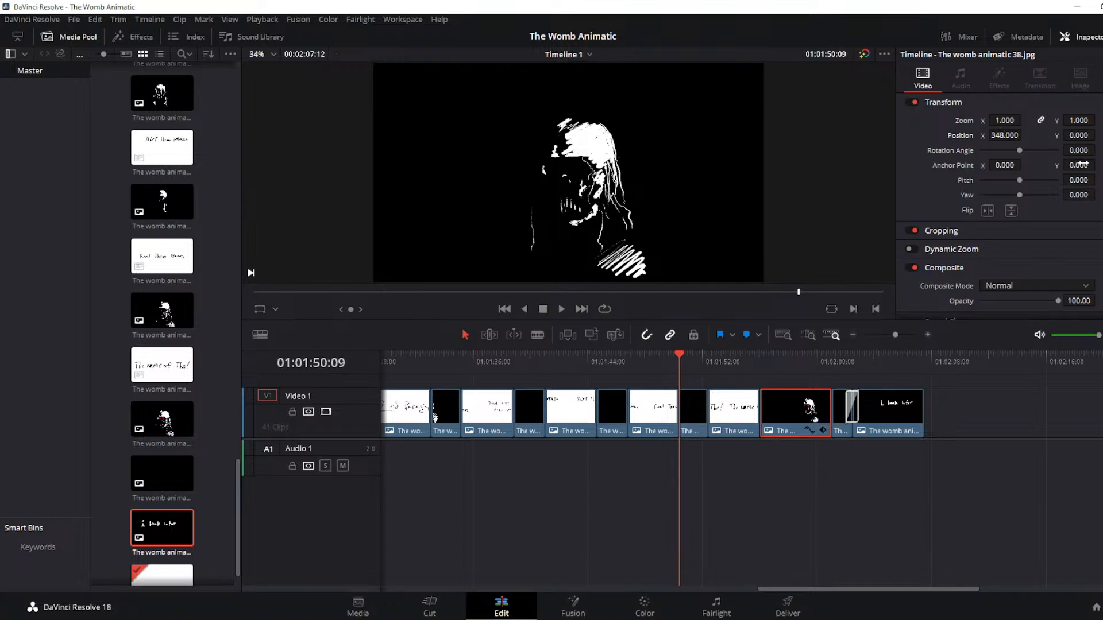
{"action": "left_click", "coordinate": [684, 411]}
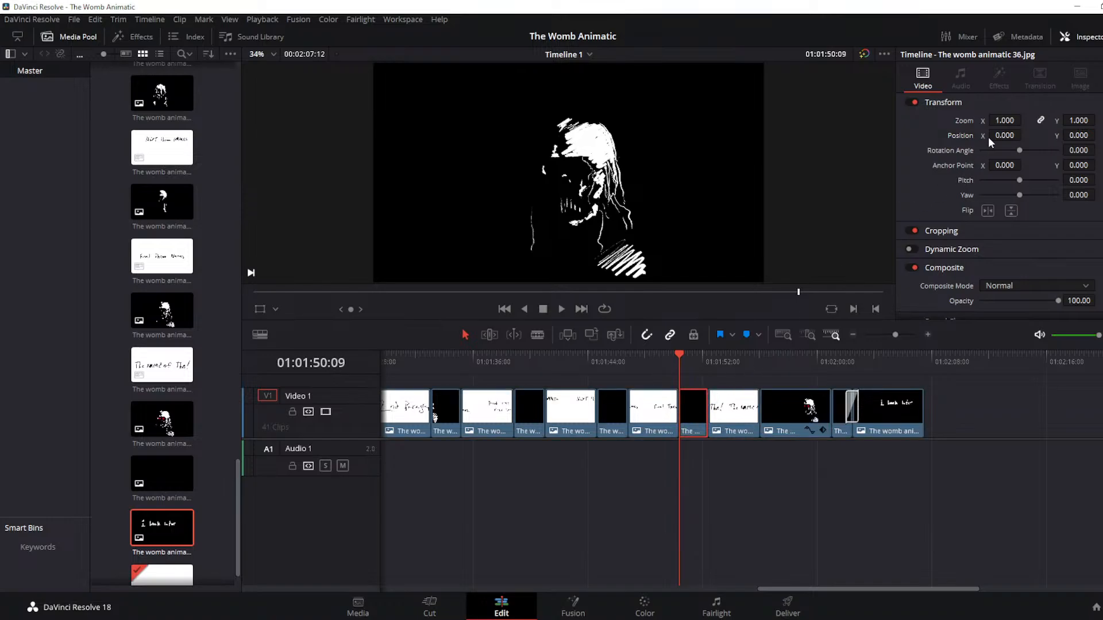
{"action": "left_click_drag", "start_coordinate": [991, 134], "coordinate": [1025, 135]}
Reposition the clip The womb animatic 34.jpg at 01:01:44:16 to Position X 358 and Y -130
{"action": "left_click", "coordinate": [611, 408]}
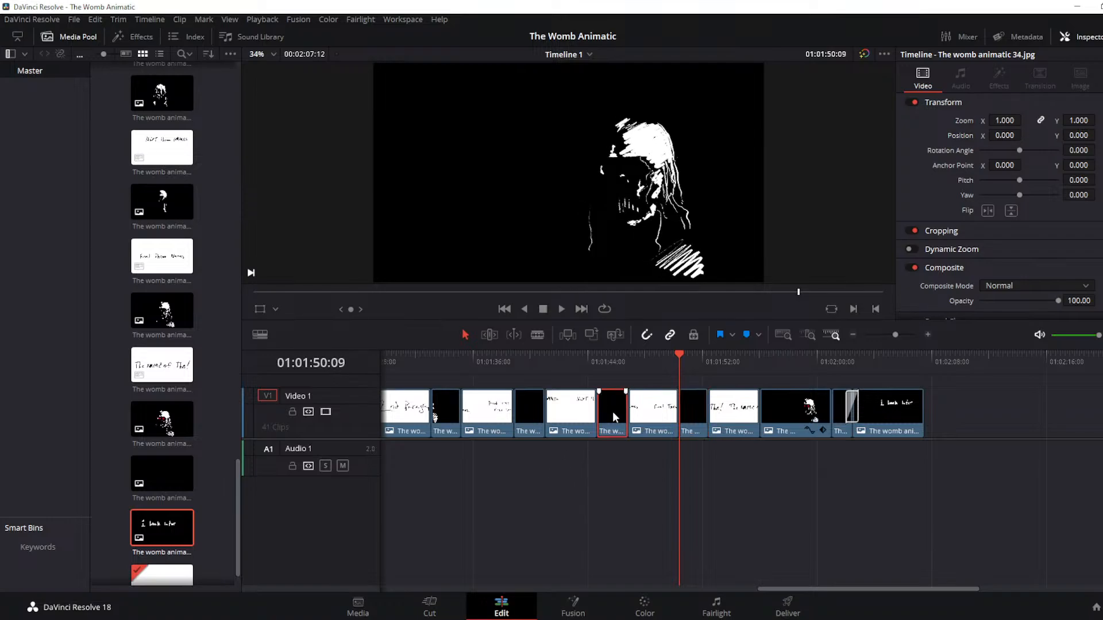
{"action": "key", "text": "Up"}
{"action": "key", "text": "Up"}
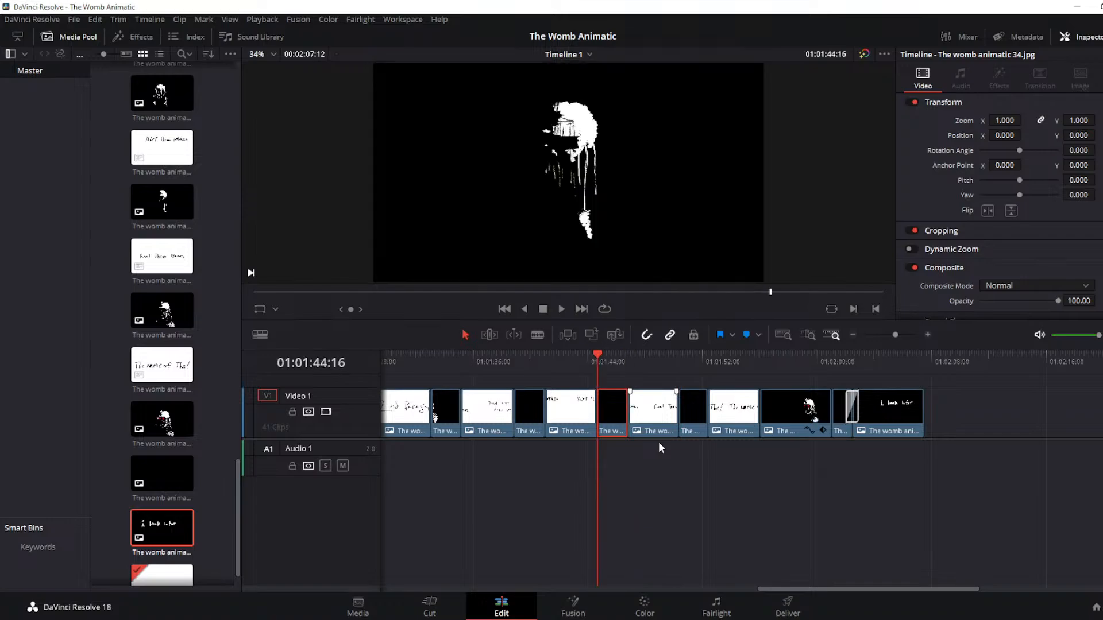
{"action": "left_click_drag", "start_coordinate": [1002, 135], "coordinate": [1098, 135]}
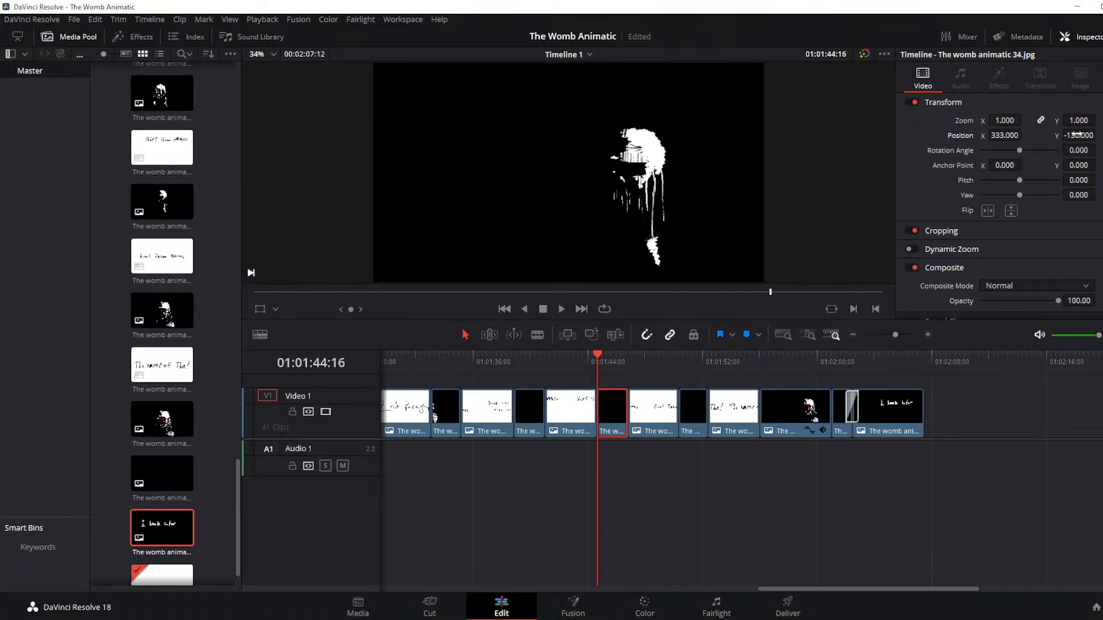
{"action": "left_click_drag", "start_coordinate": [1004, 135], "coordinate": [1018, 135]}
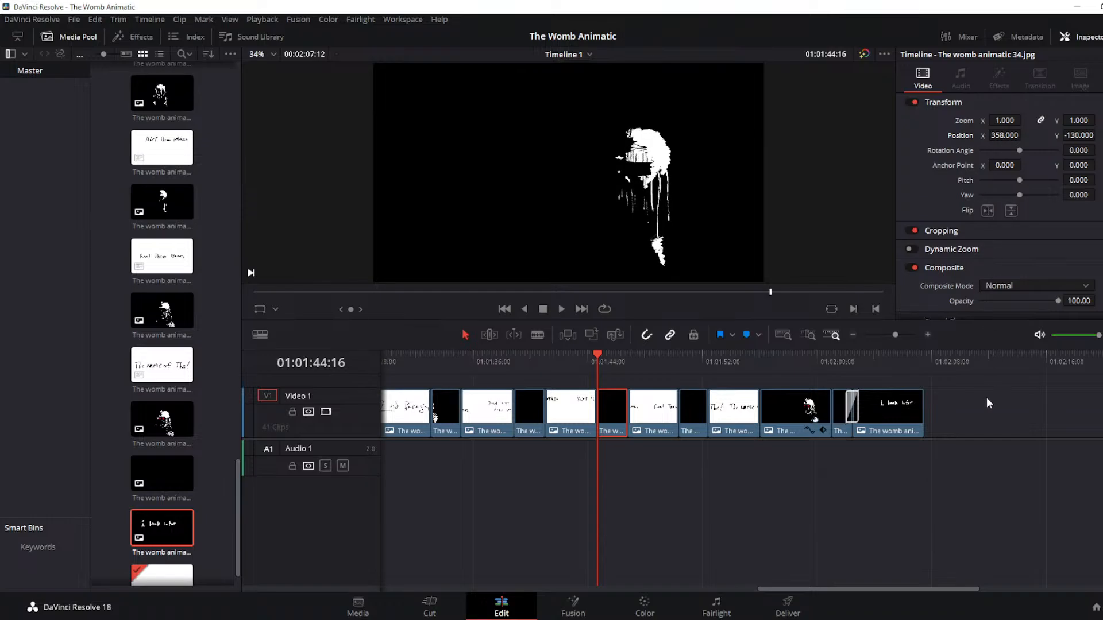
Reposition the clip The womb animatic 32.jpg at 01:01:38:21 to Position X 444 and Y -50
{"action": "key", "text": "Up"}
{"action": "key", "text": "Up"}
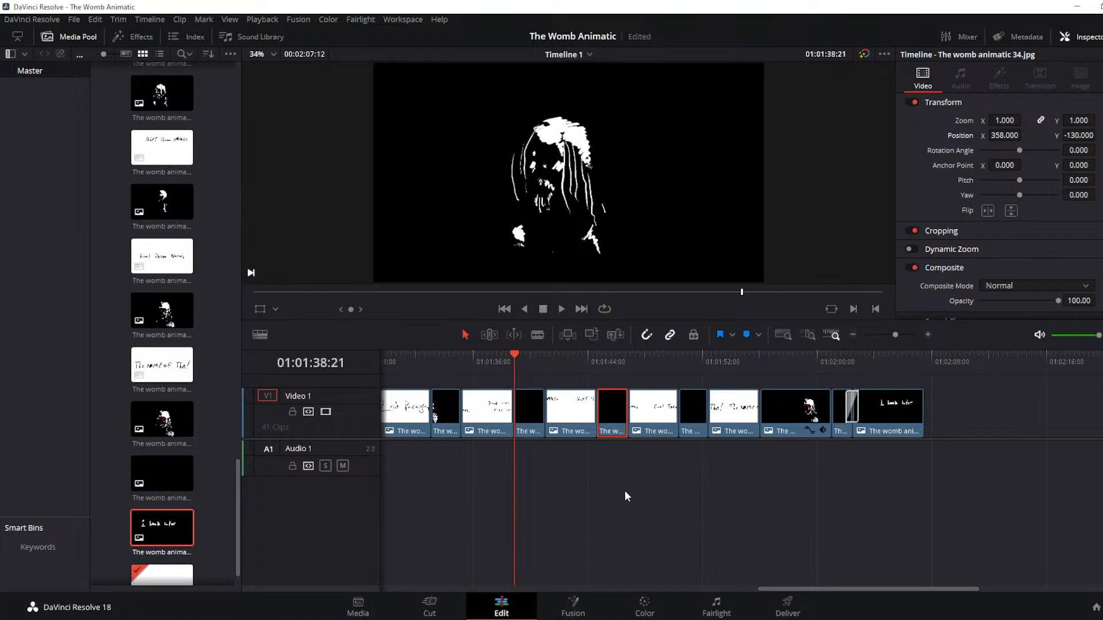
{"action": "left_click", "coordinate": [534, 411]}
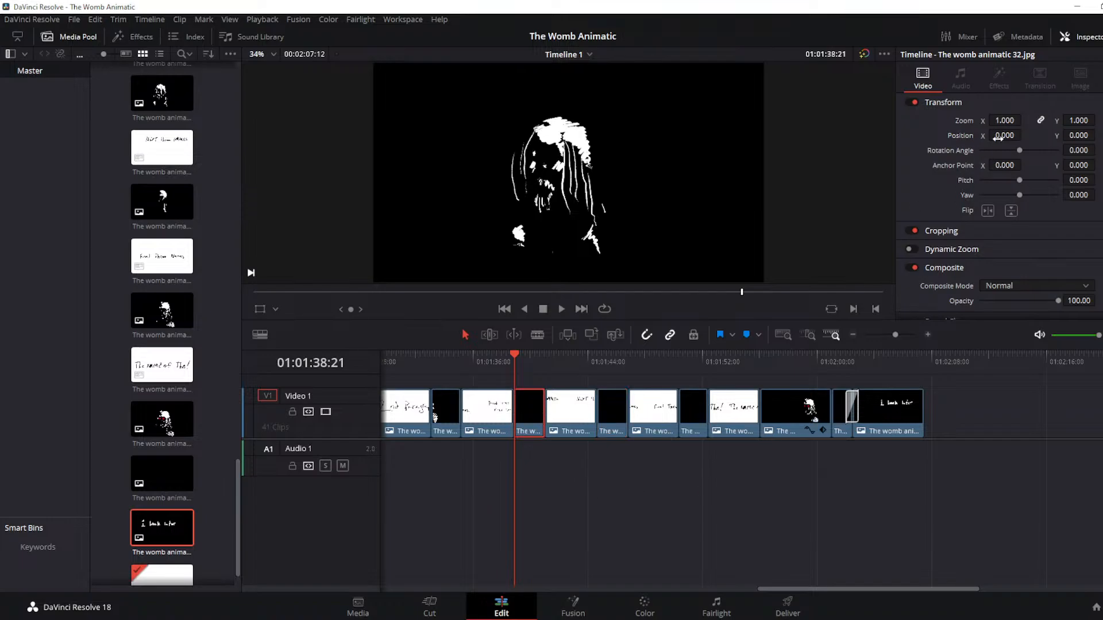
{"action": "mouse_move", "coordinate": [998, 138]}
{"action": "left_mouse_down"}
{"action": "mouse_move", "coordinate": [1091, 138]}
{"action": "mouse_move", "coordinate": [997, 137]}
{"action": "left_mouse_up"}
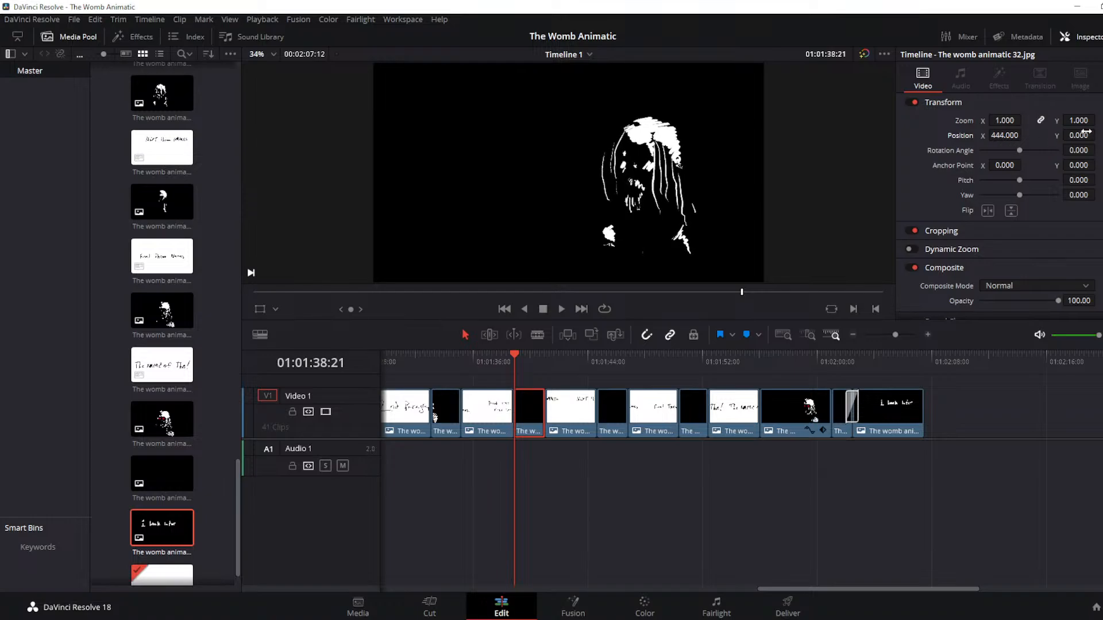
{"action": "left_click_drag", "start_coordinate": [1086, 133], "coordinate": [1076, 134]}
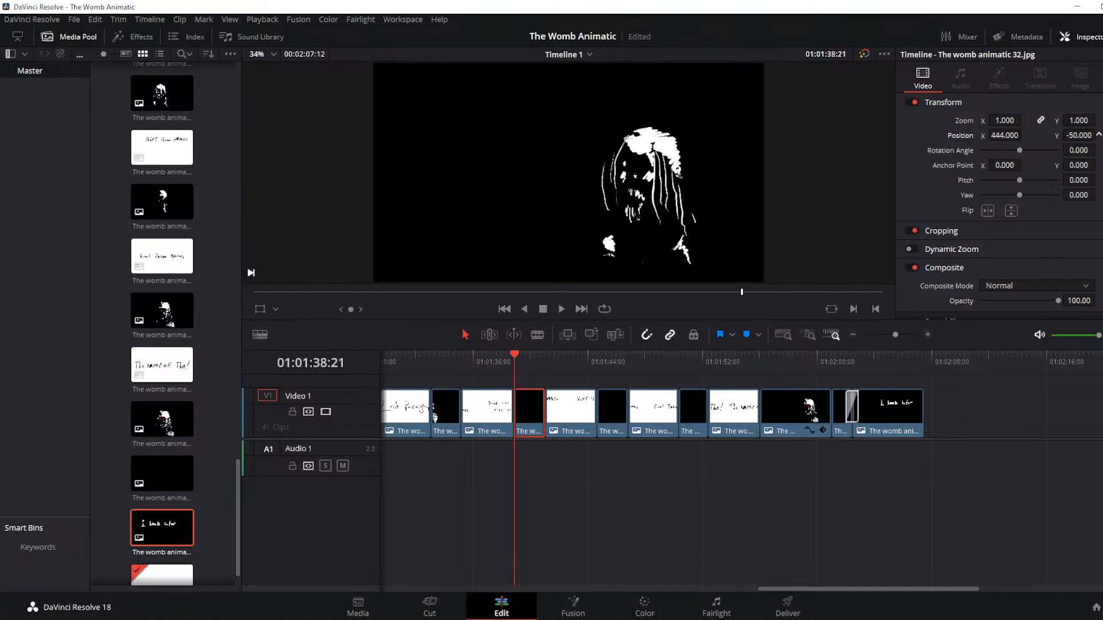
Scale the bearded face clip The womb animatic 30.jpg to zoom 0.730 and position it at X 196, Y -106
{"action": "key", "text": "Up"}
{"action": "key", "text": "Up"}
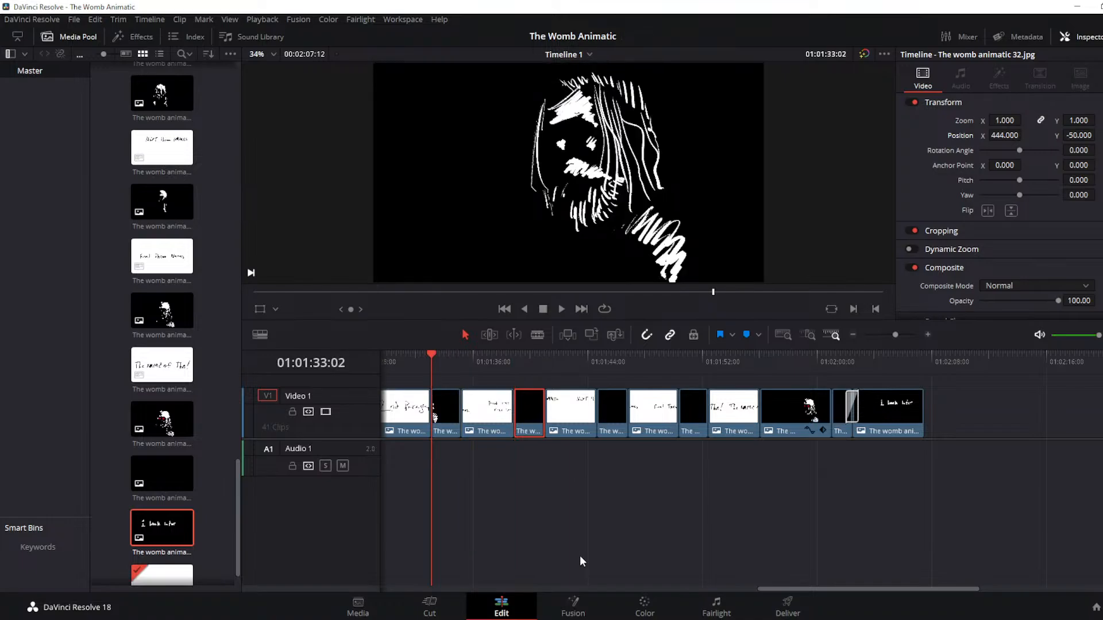
{"action": "left_click", "coordinate": [446, 421]}
{"action": "left_click_drag", "start_coordinate": [1003, 137], "coordinate": [1098, 134]}
{"action": "left_click_drag", "start_coordinate": [1000, 119], "coordinate": [997, 119]}
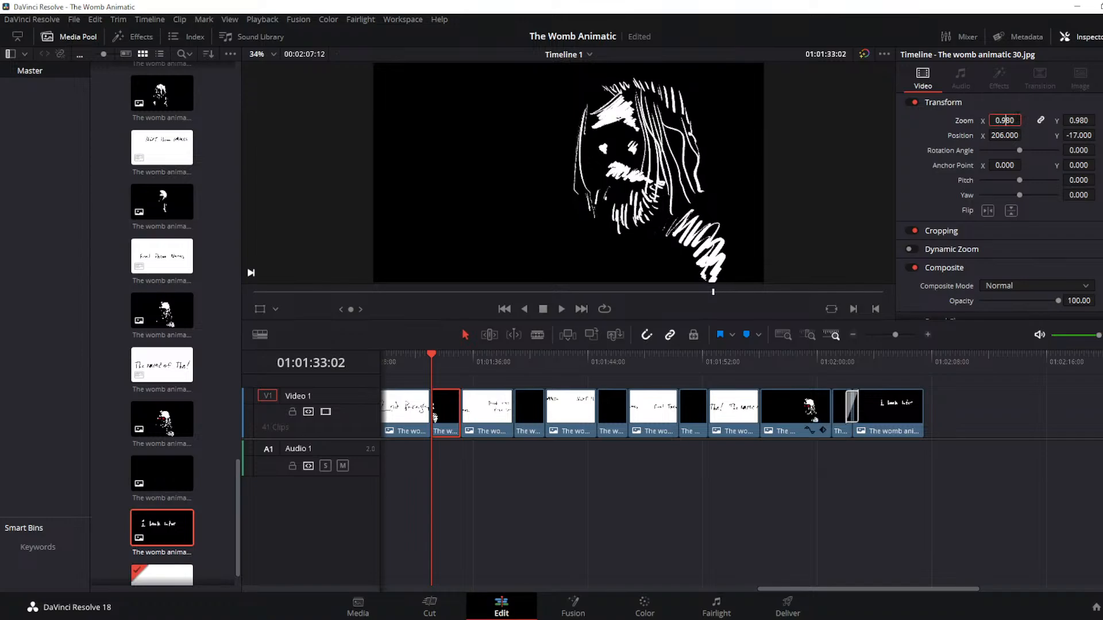
{"action": "left_click", "coordinate": [1013, 109]}
{"action": "left_click", "coordinate": [1006, 105]}
{"action": "mouse_move", "coordinate": [1003, 120]}
{"action": "left_mouse_down"}
{"action": "mouse_move", "coordinate": [1028, 119]}
{"action": "mouse_move", "coordinate": [972, 119]}
{"action": "mouse_move", "coordinate": [992, 132]}
{"action": "left_mouse_up"}
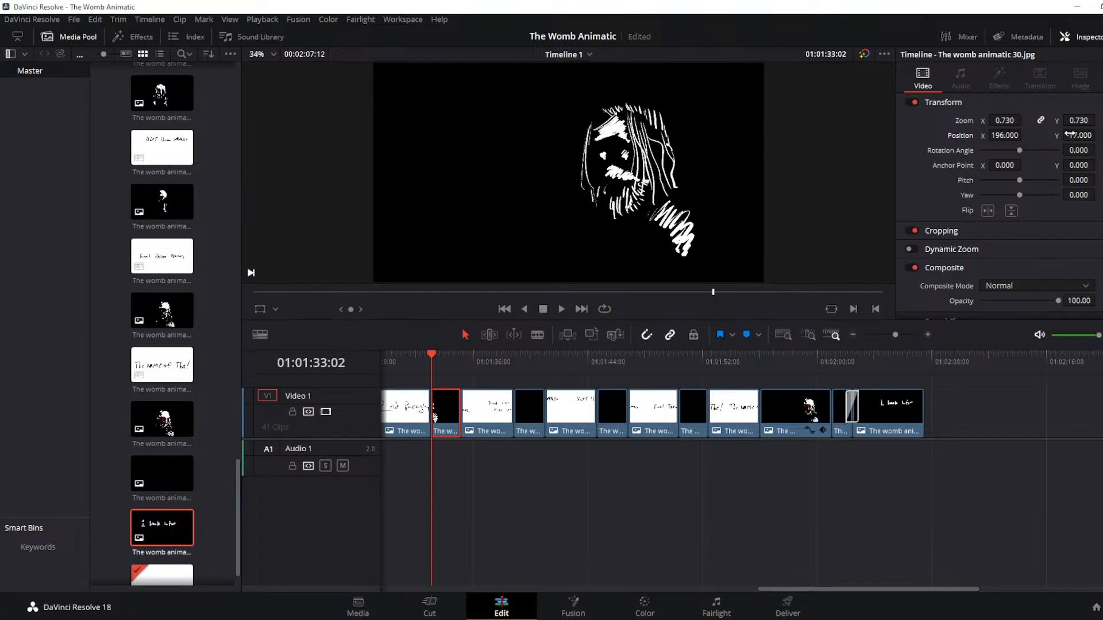
{"action": "left_click_drag", "start_coordinate": [1069, 134], "coordinate": [1052, 134]}
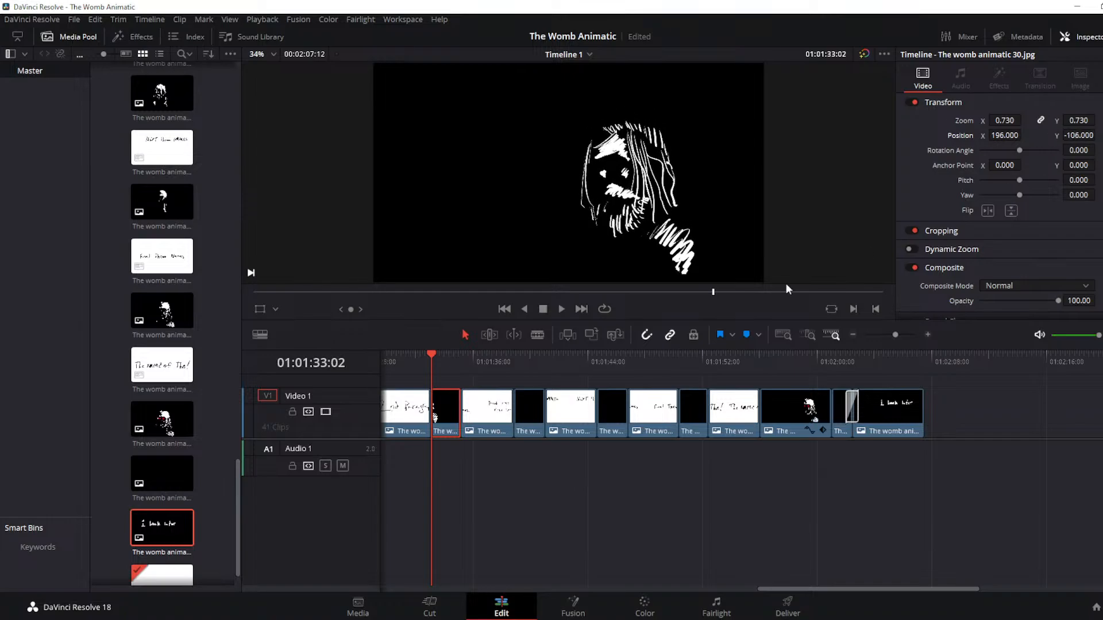
Play the repositioned clips from 01:01:33:02 to the end of the timeline and save the project
{"action": "key", "text": "space"}
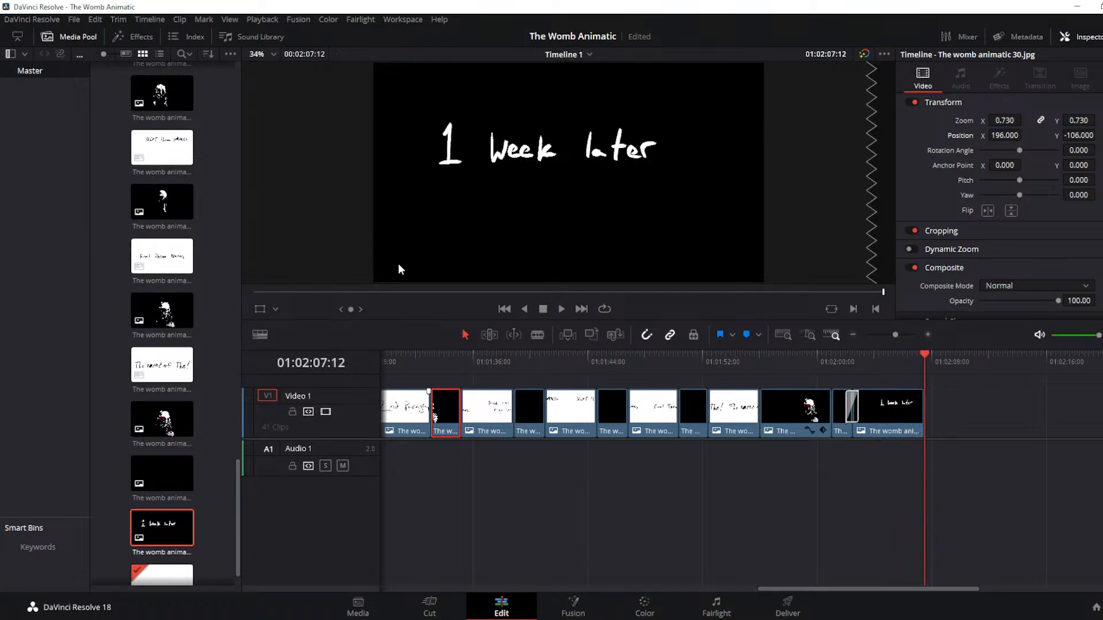
{"action": "key", "text": "ctrl+s"}
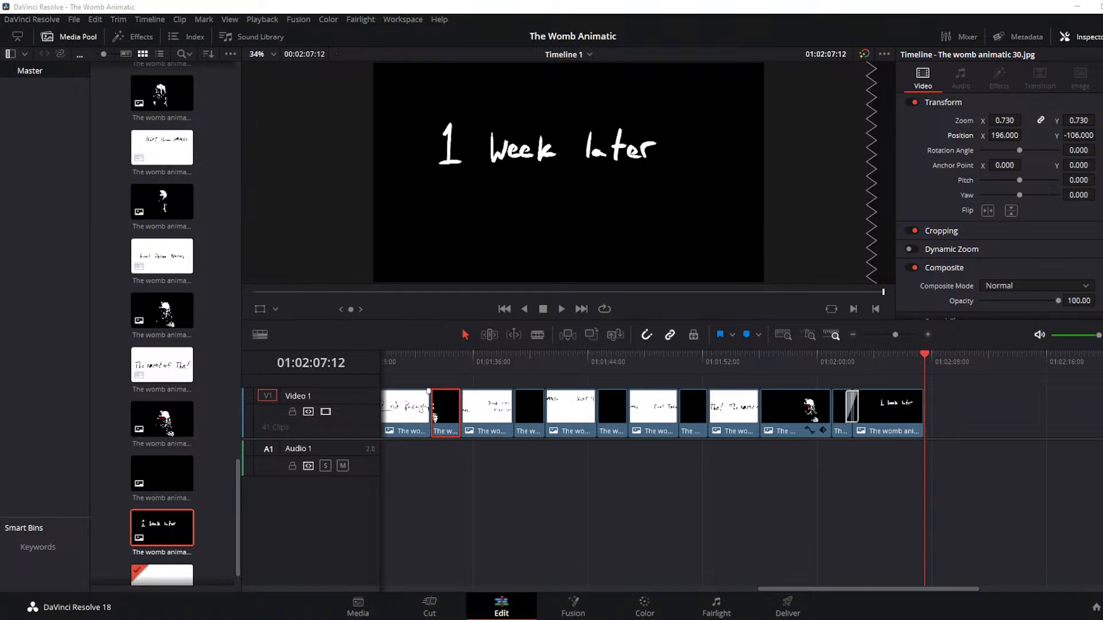
Append the horrible-smell caption slide after the "1 week later" clip and place a Dip To Color Dissolve on the cut between them
{"action": "left_click_drag", "start_coordinate": [719, 515], "coordinate": [926, 436]}
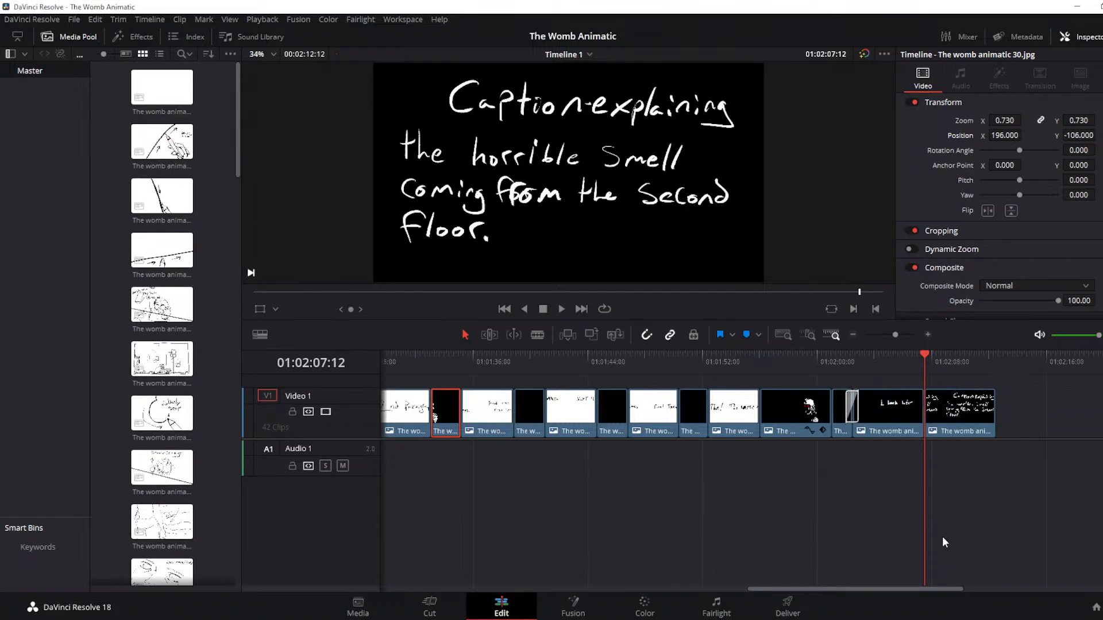
{"action": "left_click", "coordinate": [428, 607]}
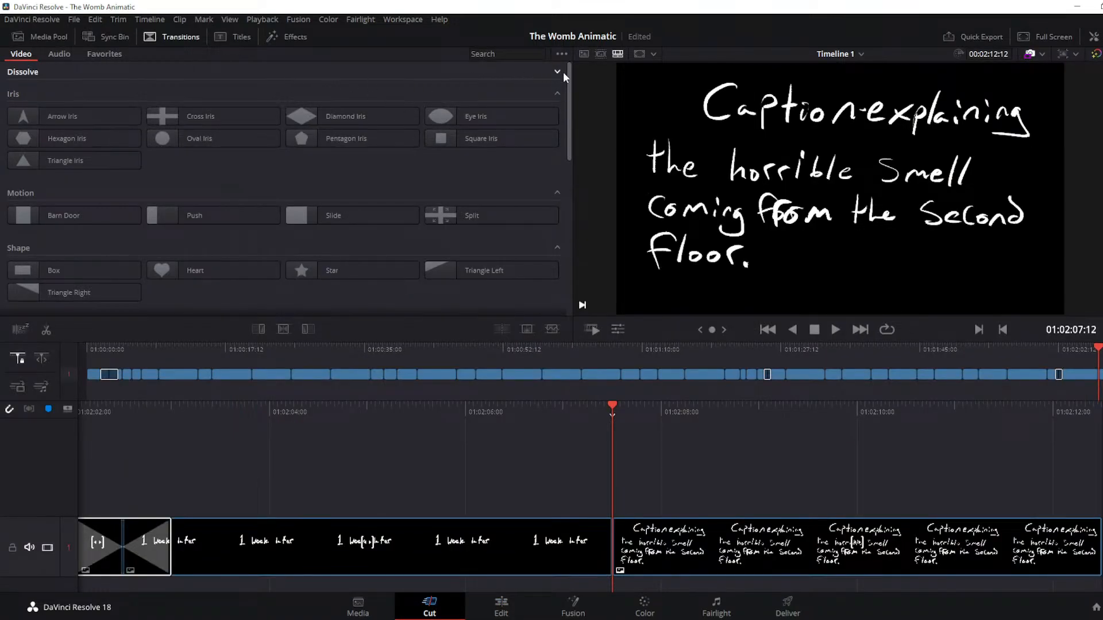
{"action": "left_click", "coordinate": [561, 71]}
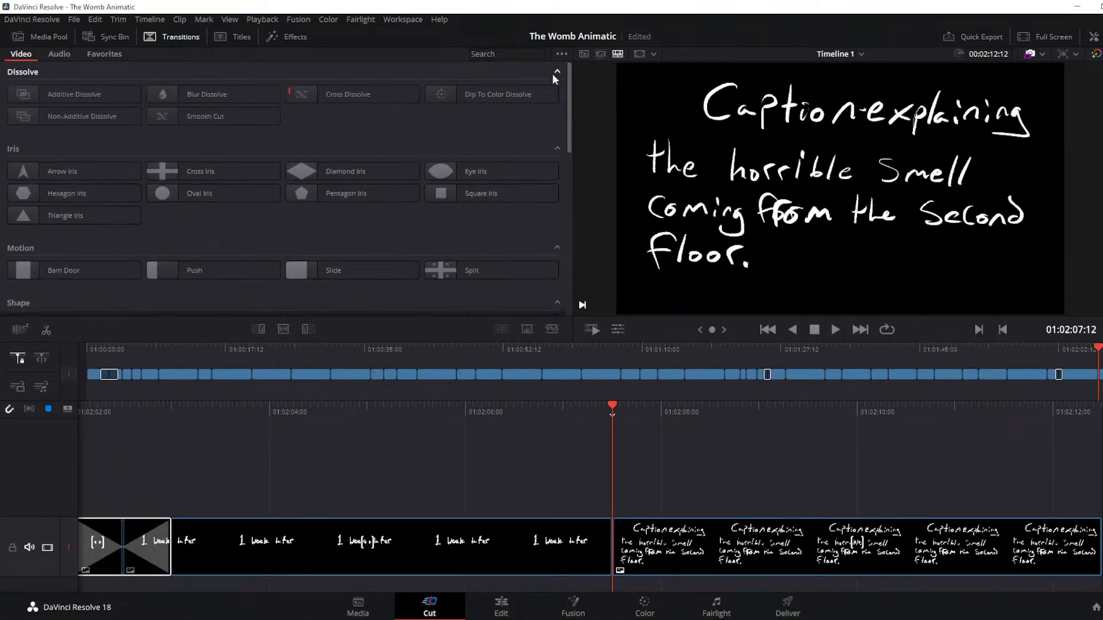
{"action": "left_click", "coordinate": [426, 94]}
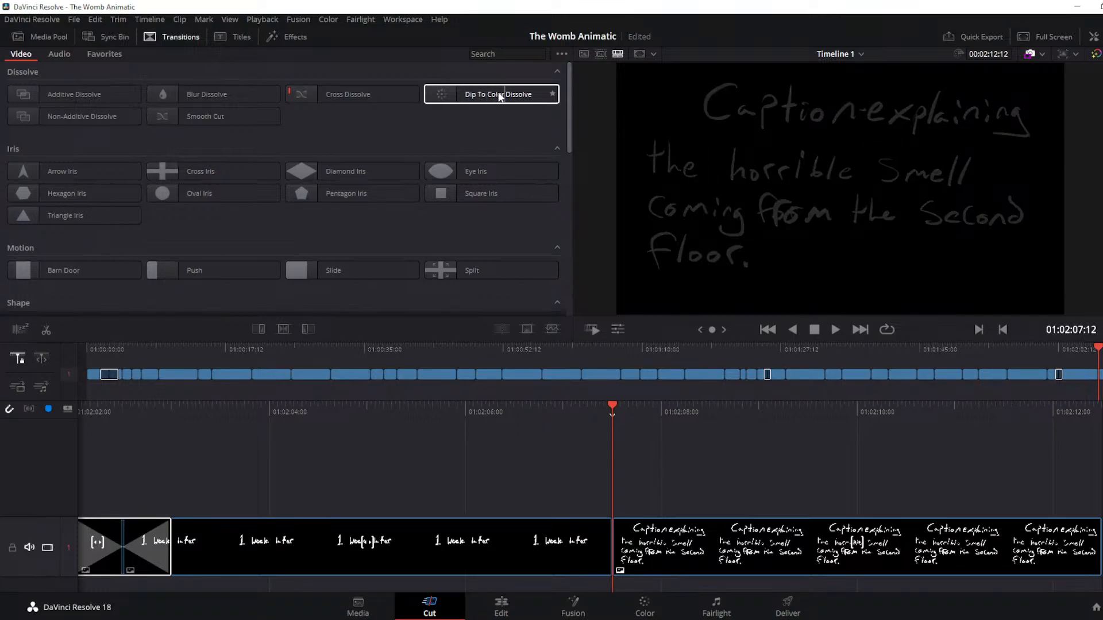
{"action": "left_click_drag", "start_coordinate": [499, 97], "coordinate": [614, 544]}
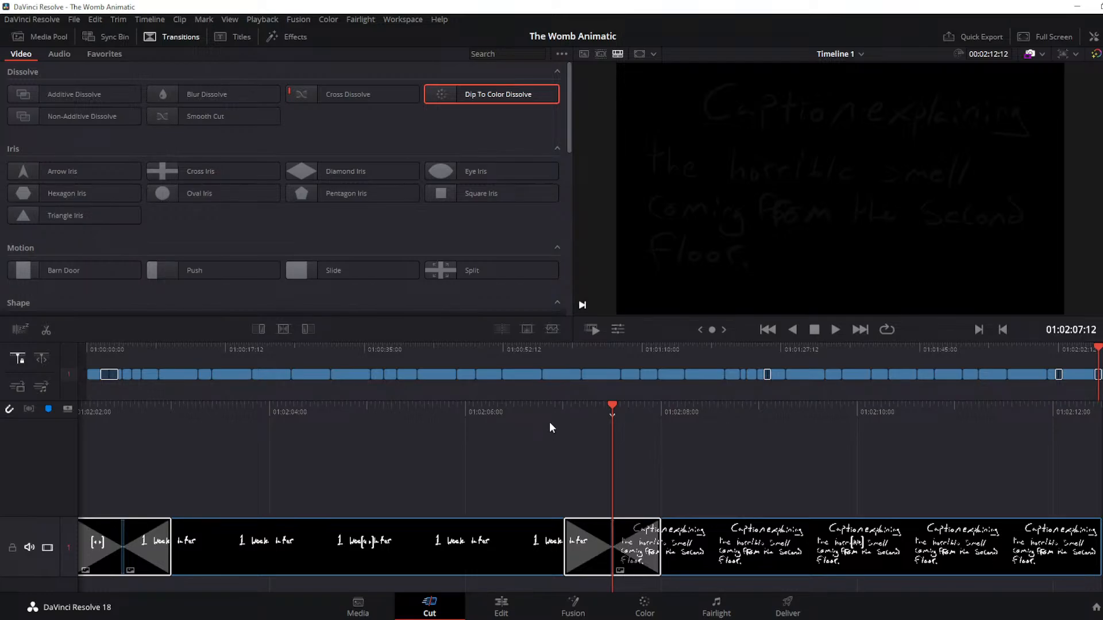
{"action": "left_click", "coordinate": [500, 606]}
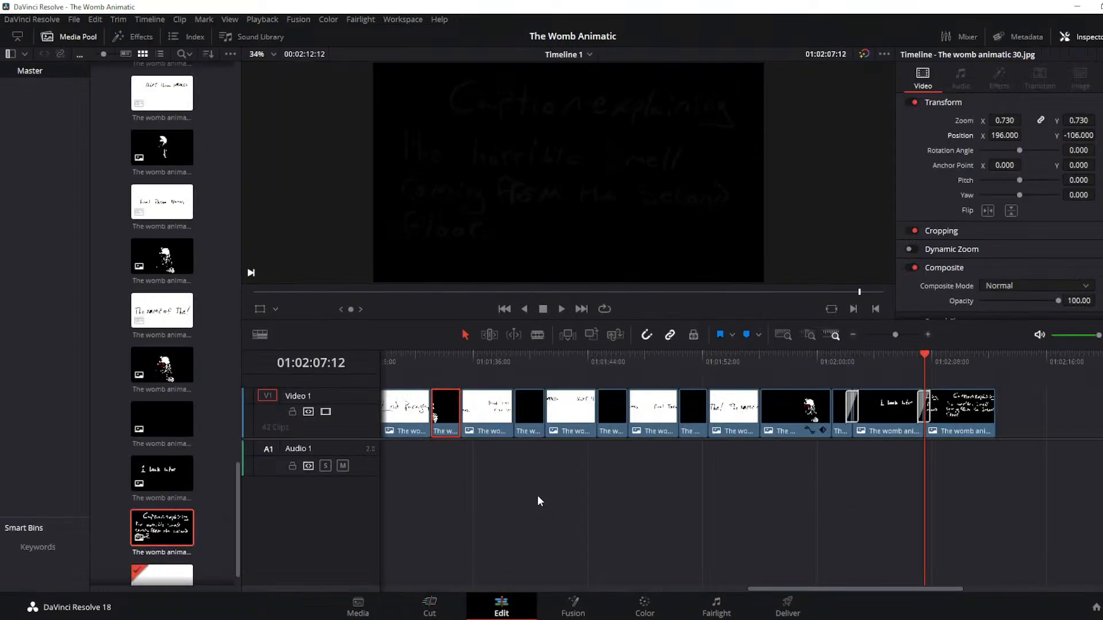
Play the "1 week later" section, split that clip at 01:02:04:09 and ripple-delete its remainder
{"action": "key", "text": "Up"}
{"action": "key", "text": "space"}
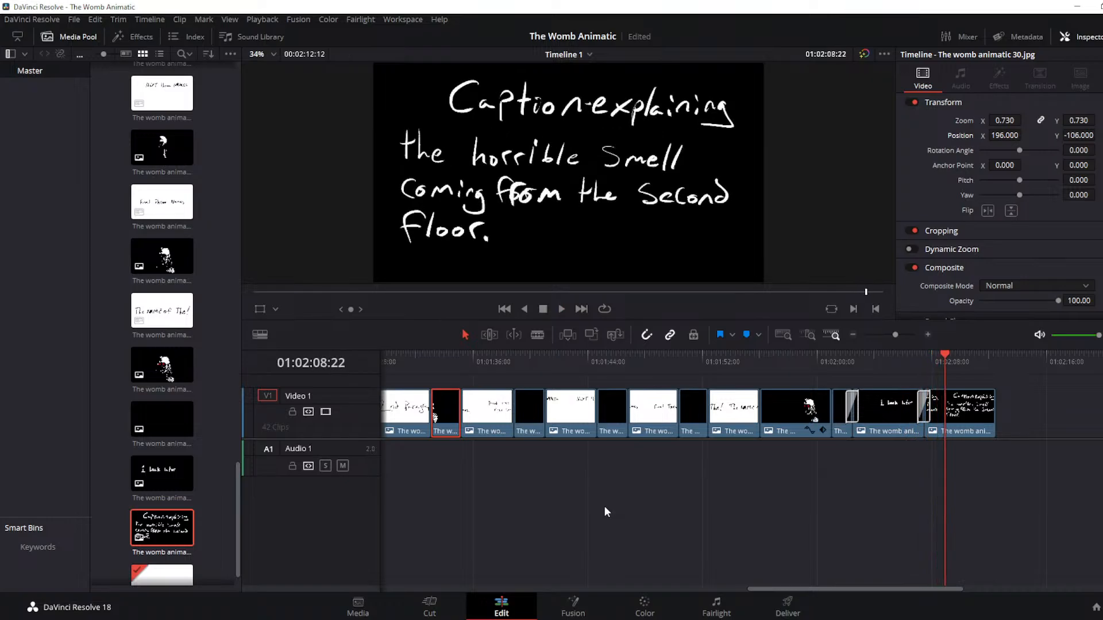
{"action": "key", "text": "space"}
{"action": "key", "text": "Up"}
{"action": "key", "text": "Up"}
{"action": "key", "text": "space"}
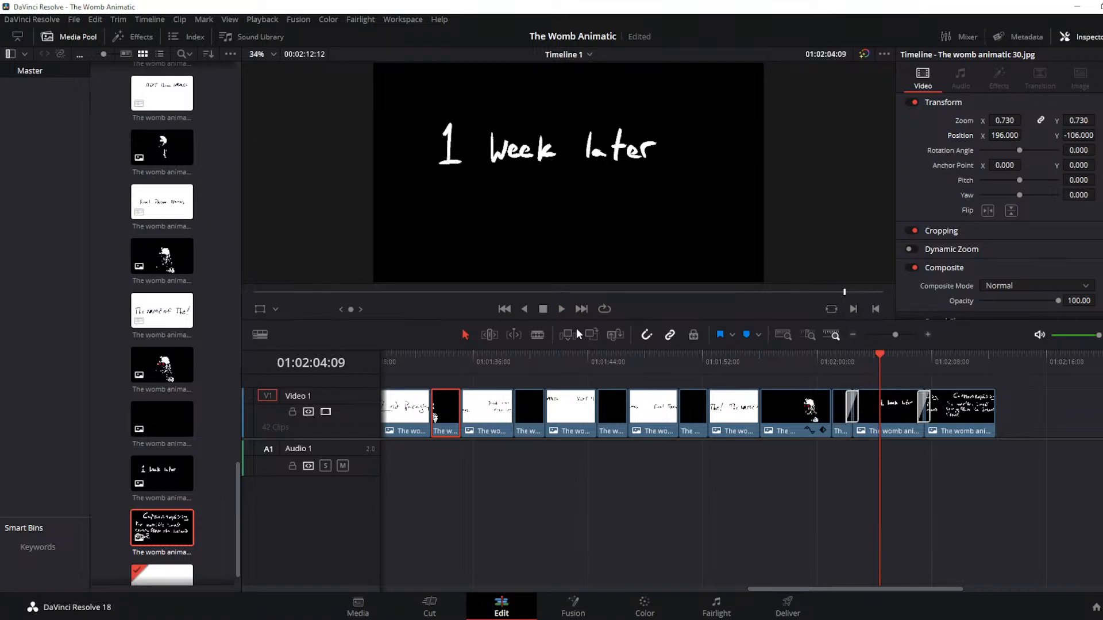
{"action": "left_click", "coordinate": [537, 335]}
{"action": "left_click", "coordinate": [879, 409]}
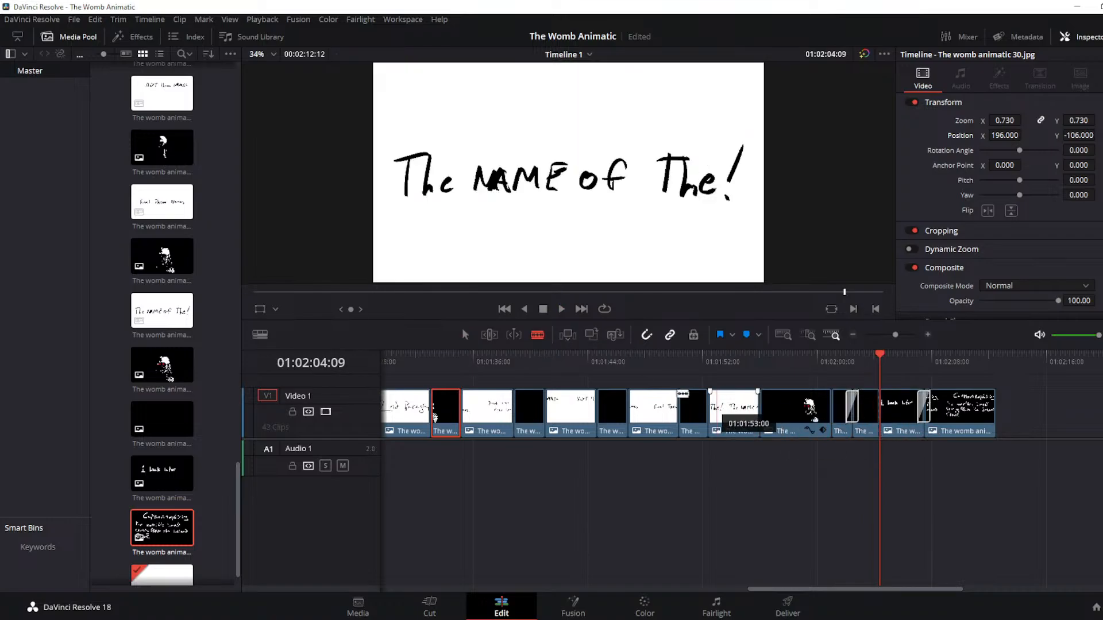
{"action": "left_click", "coordinate": [466, 335]}
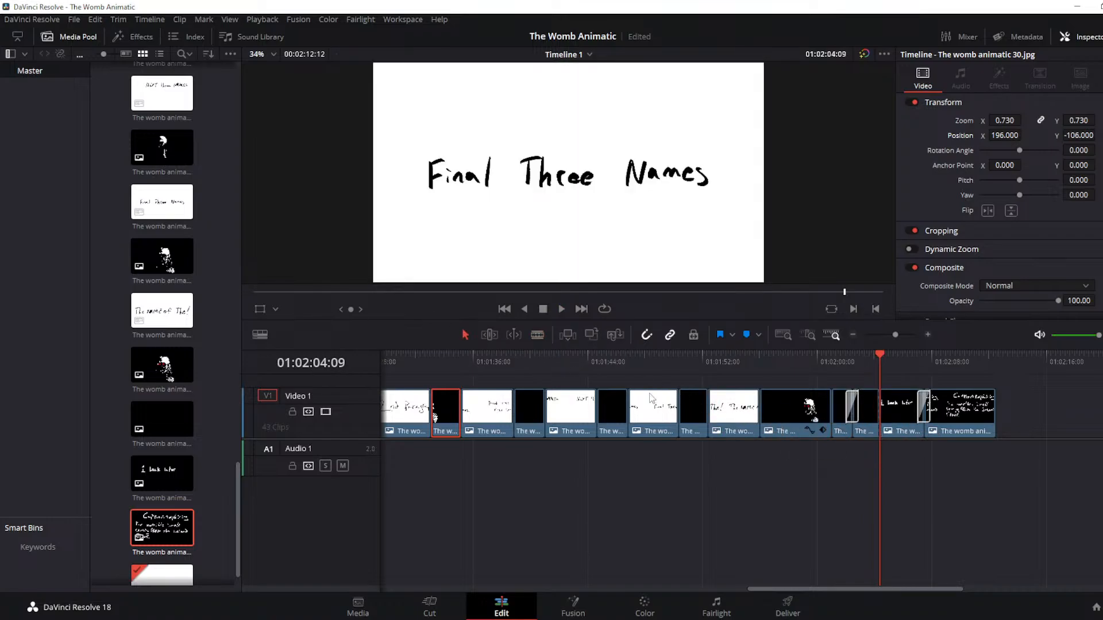
{"action": "left_click", "coordinate": [894, 409]}
{"action": "key", "text": "Delete"}
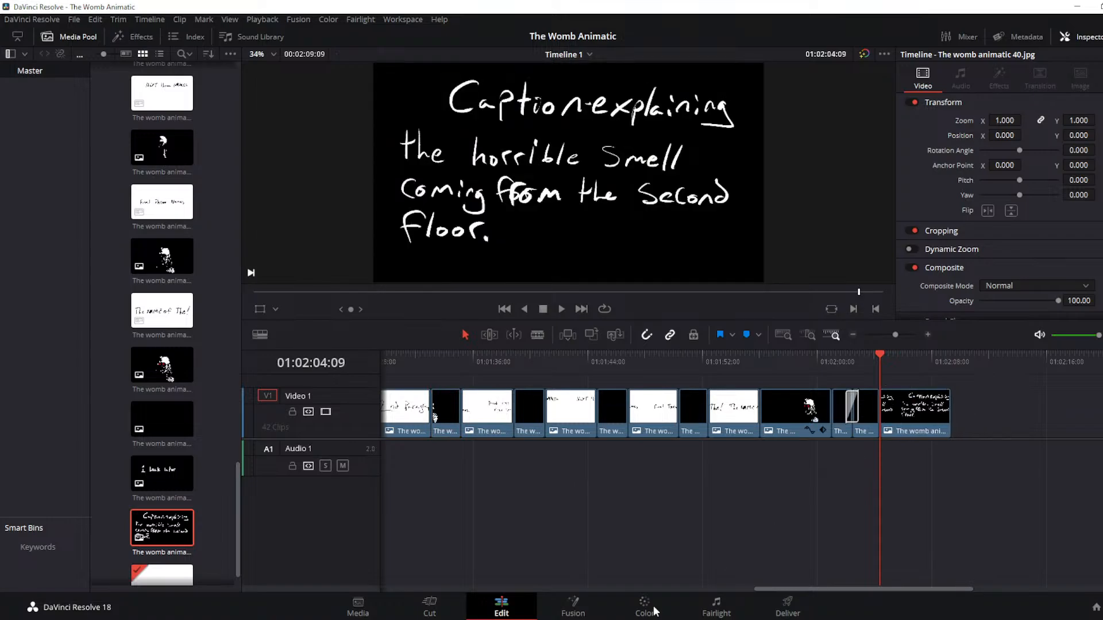
Add a Dip To Color Dissolve at 01:02:04:09 between the shortened "1 week later" clip and the caption clip
{"action": "left_click", "coordinate": [443, 609]}
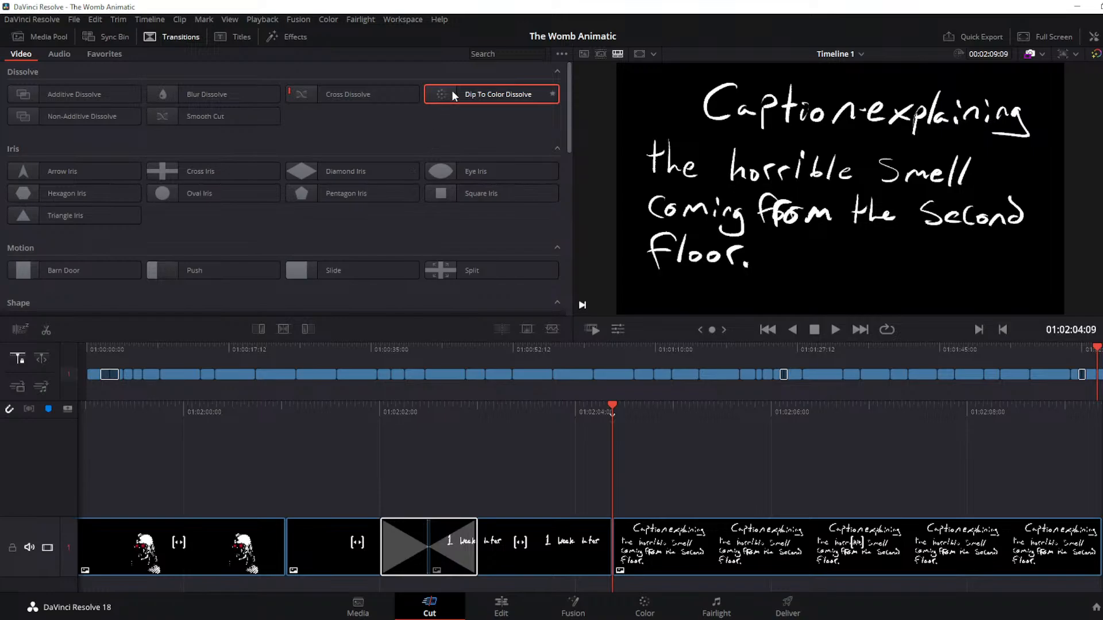
{"action": "left_click_drag", "start_coordinate": [454, 93], "coordinate": [606, 549]}
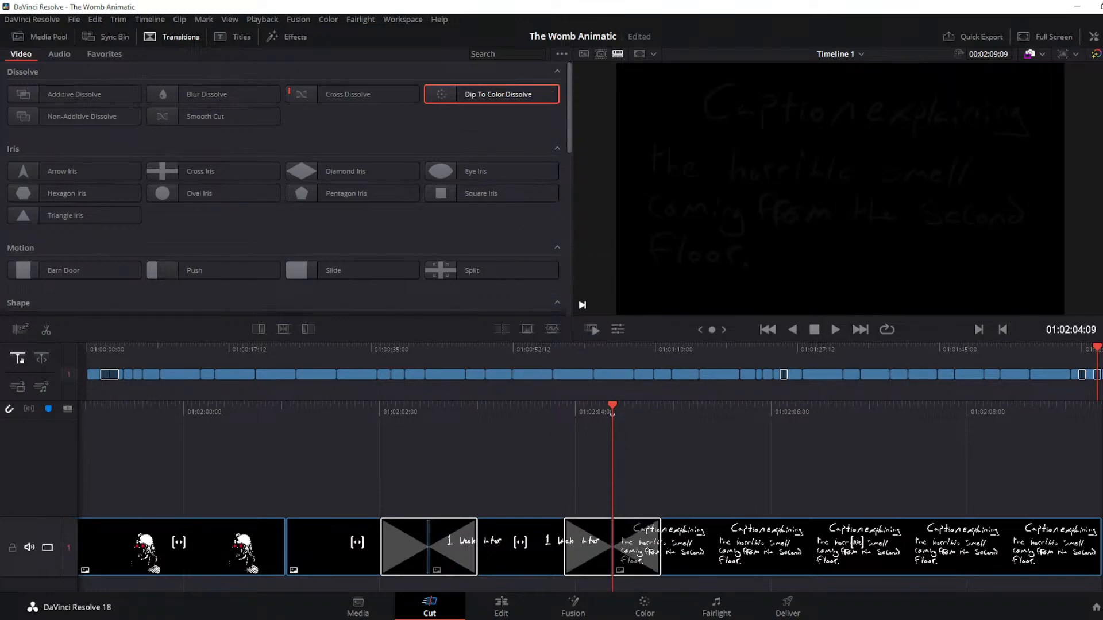
{"action": "left_click", "coordinate": [500, 606]}
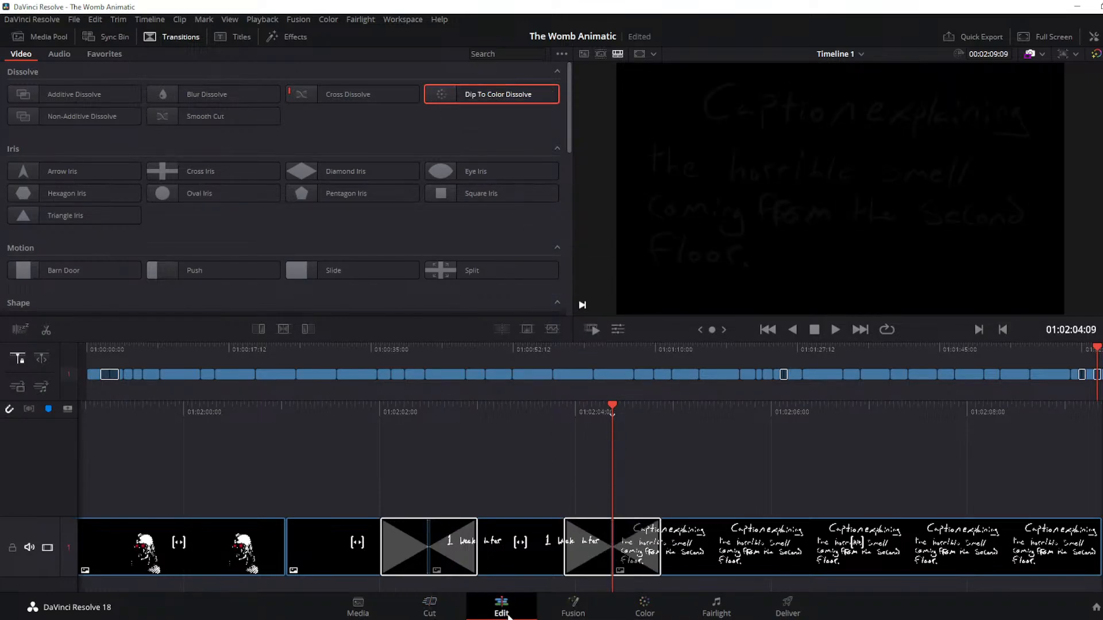
Split the caption clip at 01:02:08:02, delete the part after the cut and save the project
{"action": "key", "text": "slash"}
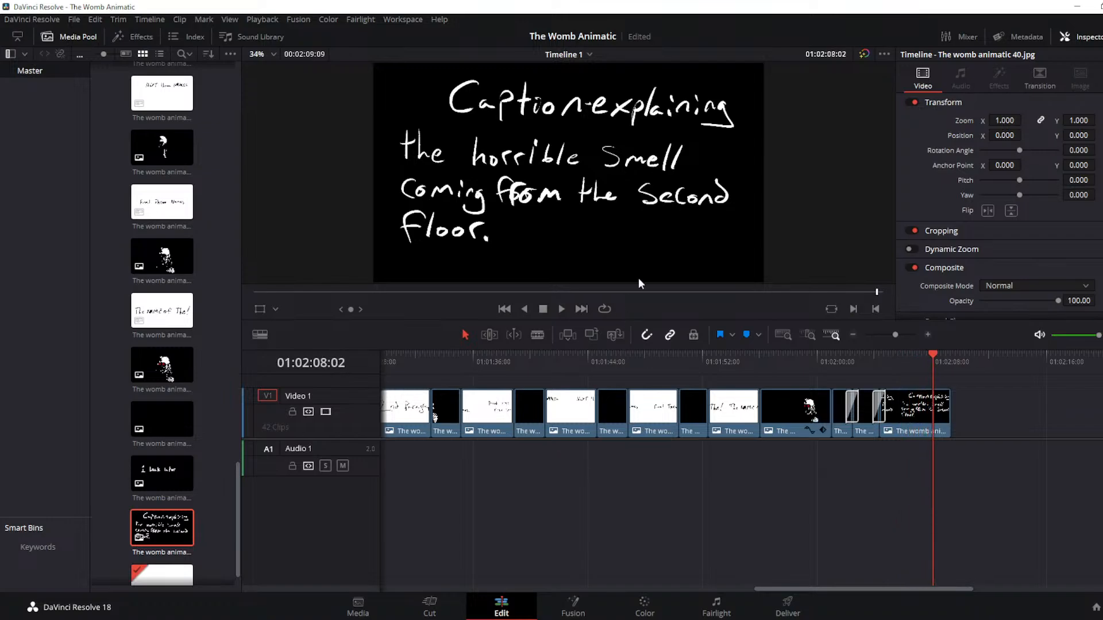
{"action": "left_click", "coordinate": [537, 335]}
{"action": "left_click", "coordinate": [933, 410]}
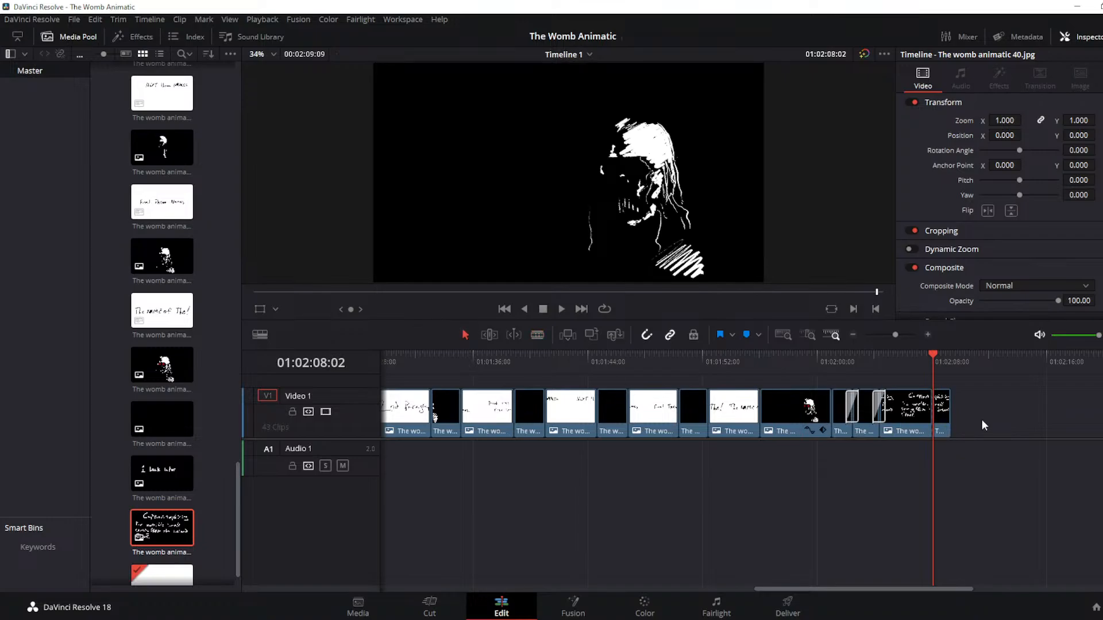
{"action": "left_click", "coordinate": [941, 425]}
{"action": "key", "text": "Delete"}
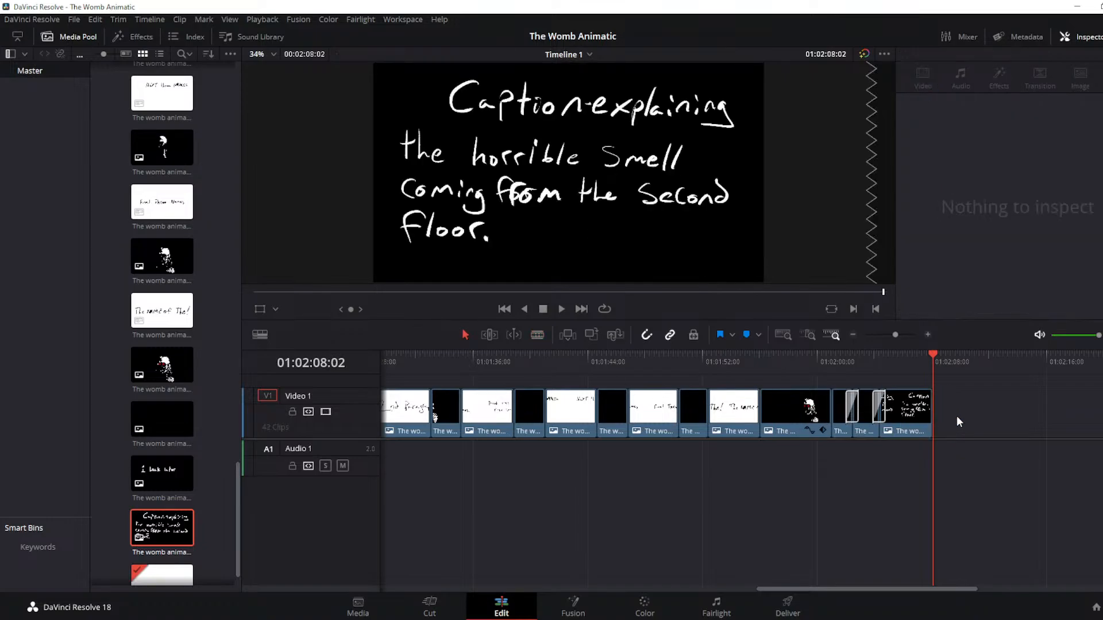
{"action": "key", "text": "ctrl+s"}
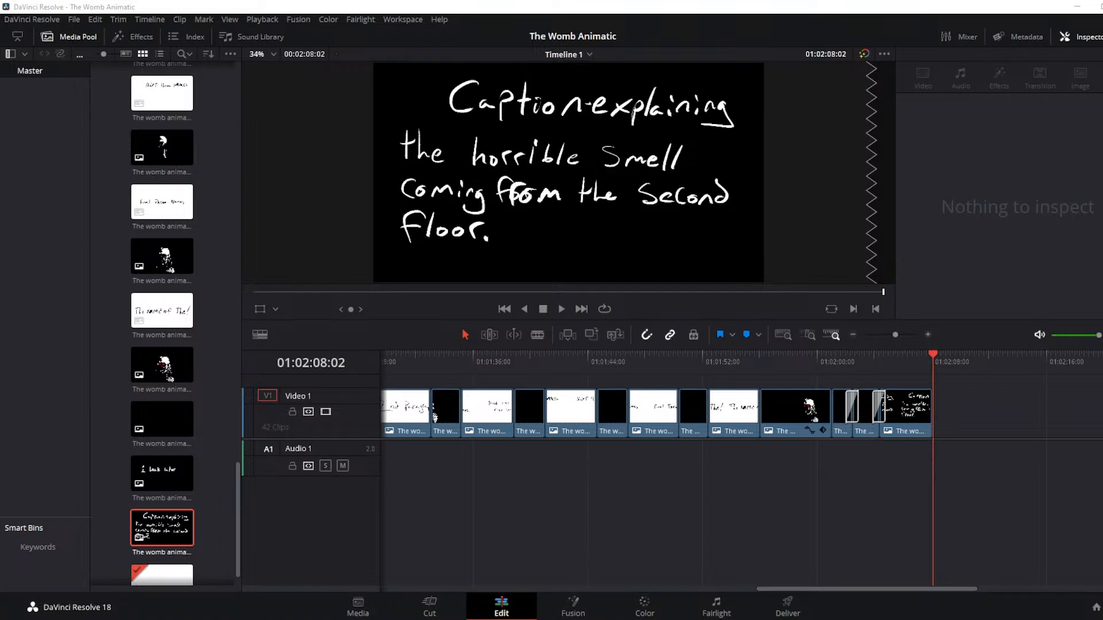
Append the black slide The womb animatic 38b.jpg at 01:02:08:02 and trim it to end at 01:02:09:02
{"action": "left_click_drag", "start_coordinate": [1057, 619], "coordinate": [953, 524]}
{"action": "left_click_drag", "start_coordinate": [935, 440], "coordinate": [970, 419]}
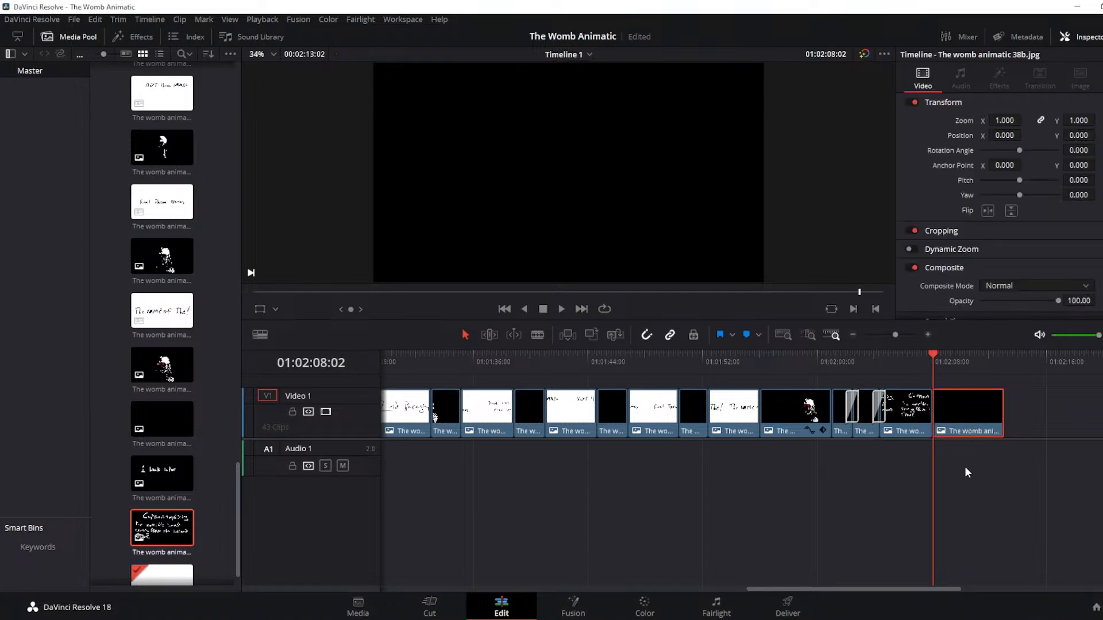
{"action": "left_click", "coordinate": [537, 335]}
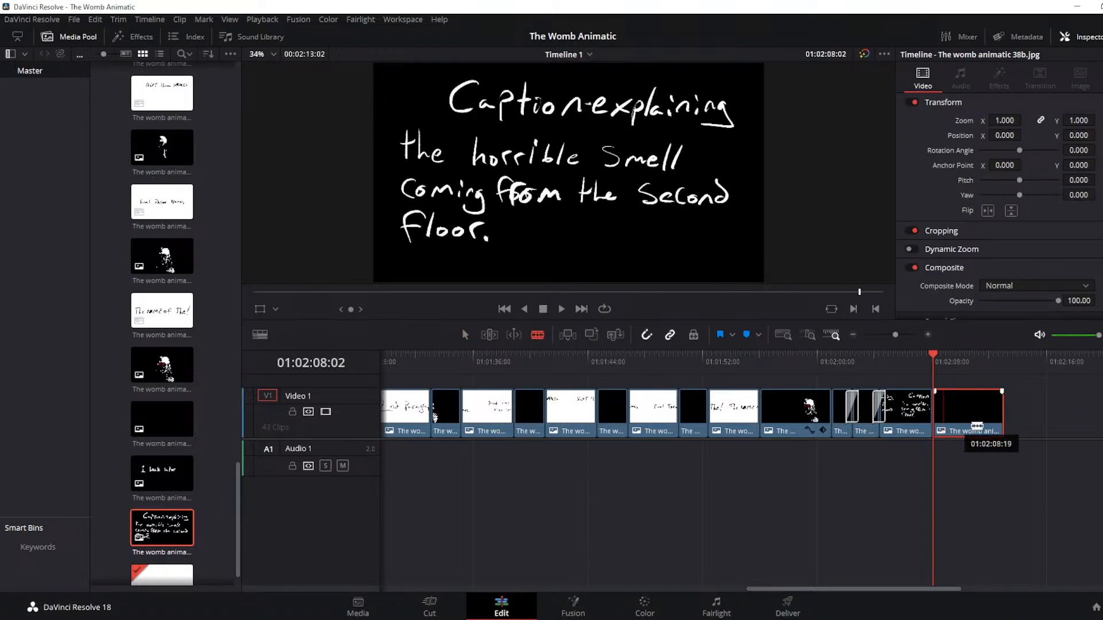
{"action": "left_click", "coordinate": [949, 428]}
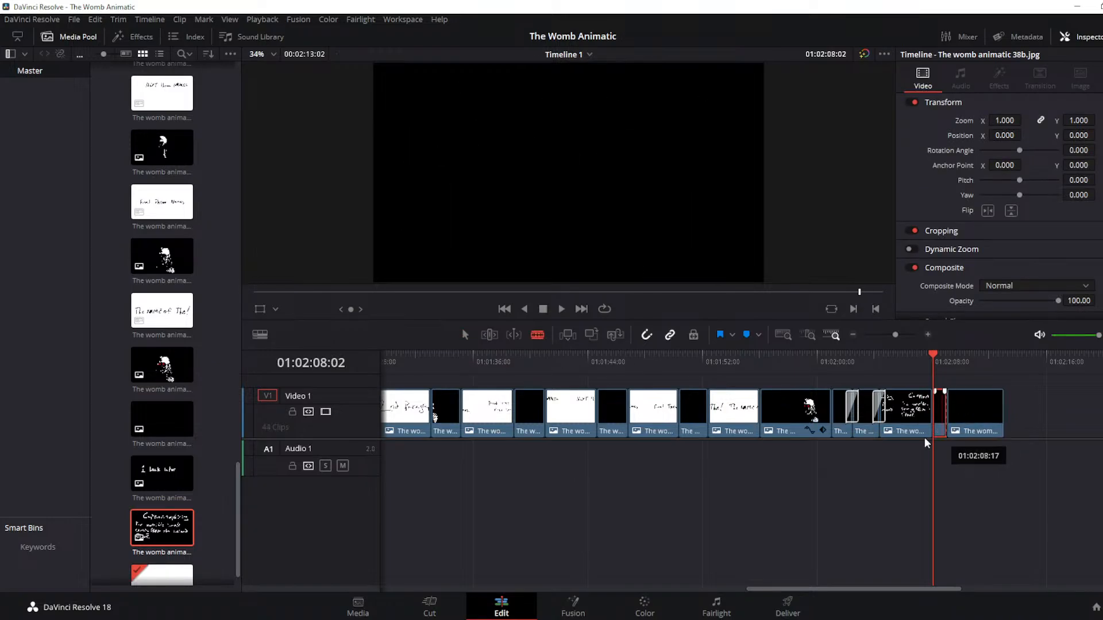
{"action": "left_click", "coordinate": [465, 335]}
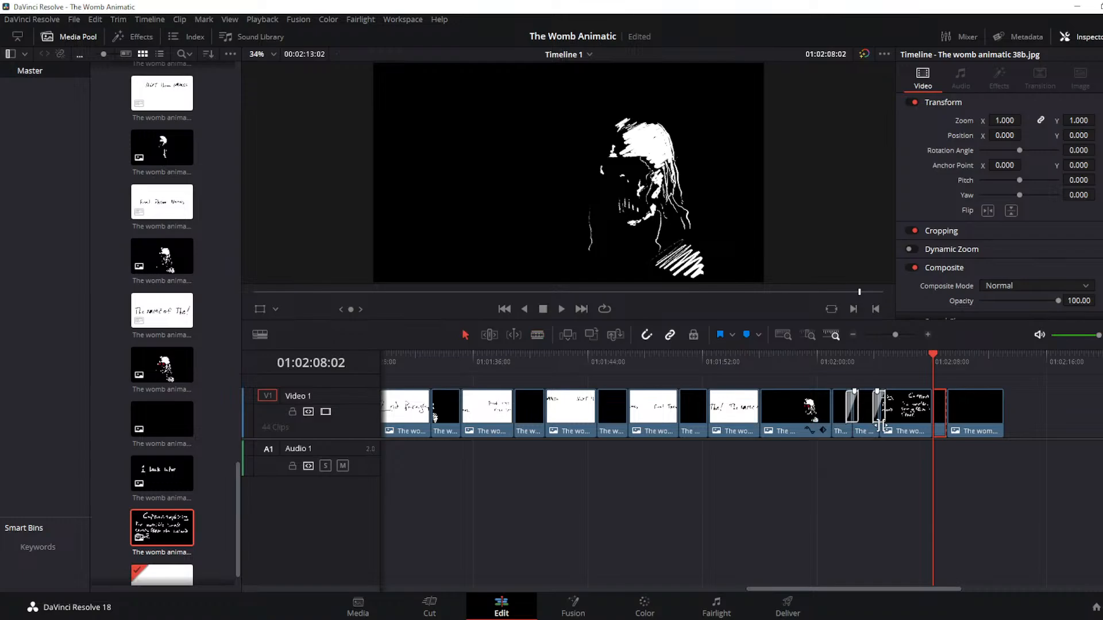
{"action": "left_click", "coordinate": [965, 416]}
{"action": "key", "text": "Delete"}
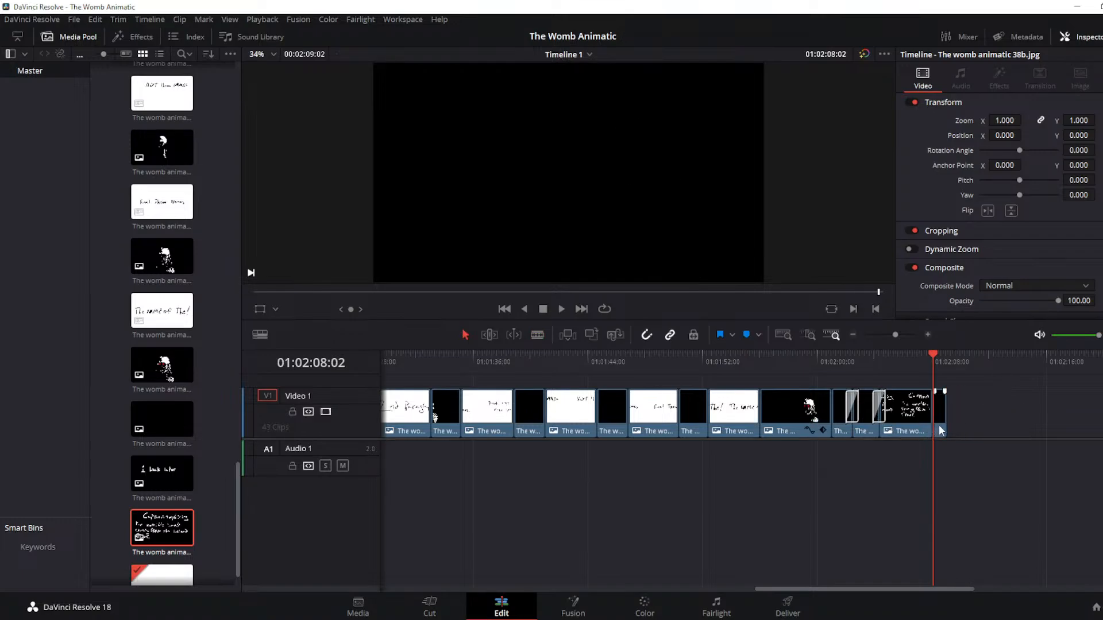
Append the "Establishing shot of building" slide after the short black clip and play the sequence from 01:02:02:12
{"action": "left_click", "coordinate": [941, 430]}
{"action": "left_click_drag", "start_coordinate": [1102, 619], "coordinate": [953, 446]}
{"action": "key", "text": "space"}
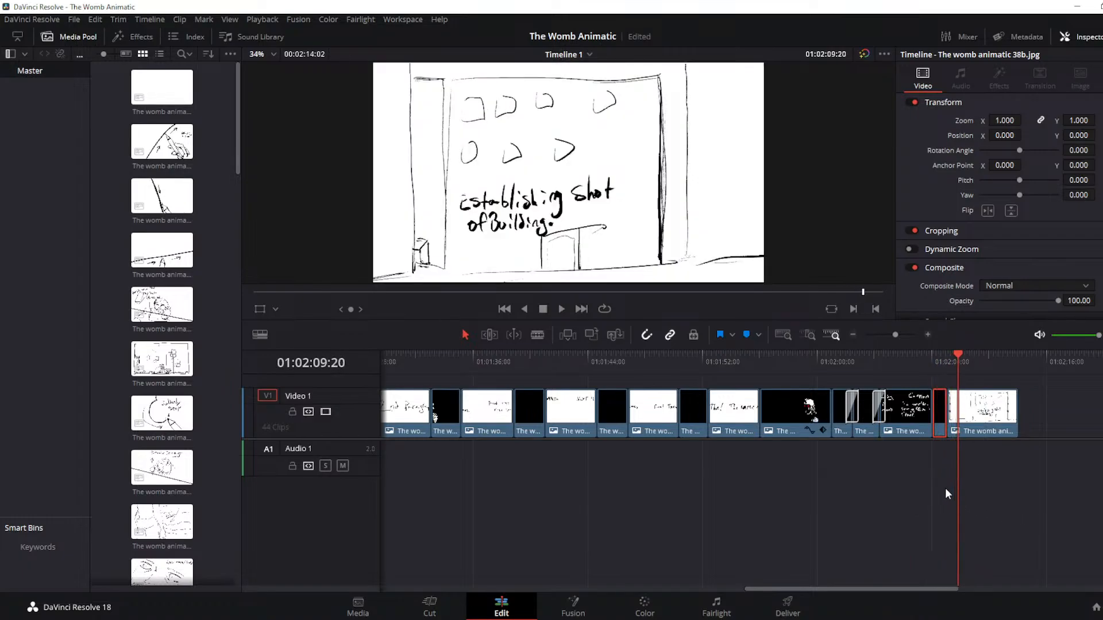
{"action": "key", "text": "j"}
{"action": "key", "text": "j"}
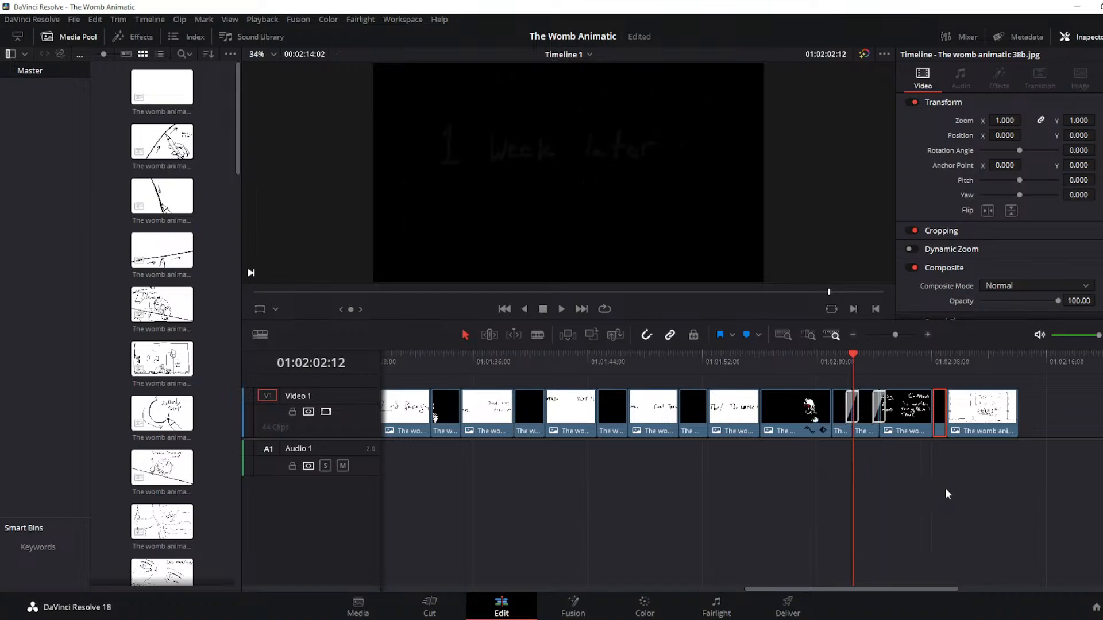
{"action": "key", "text": "l"}
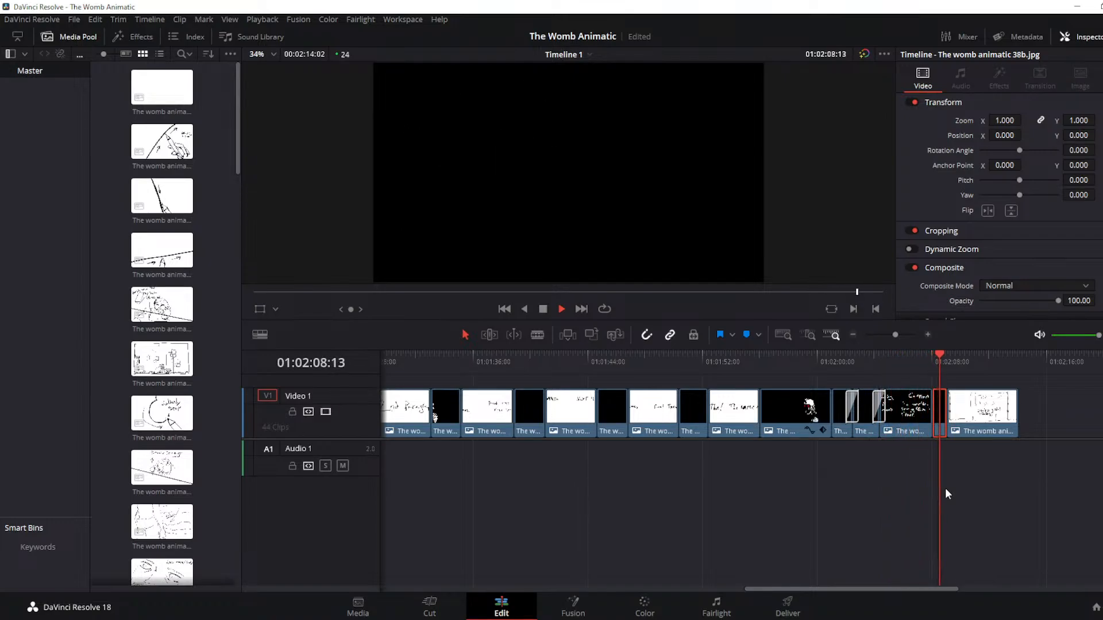
{"action": "key", "text": "space"}
{"action": "key", "text": "Up"}
{"action": "key", "text": "Up"}
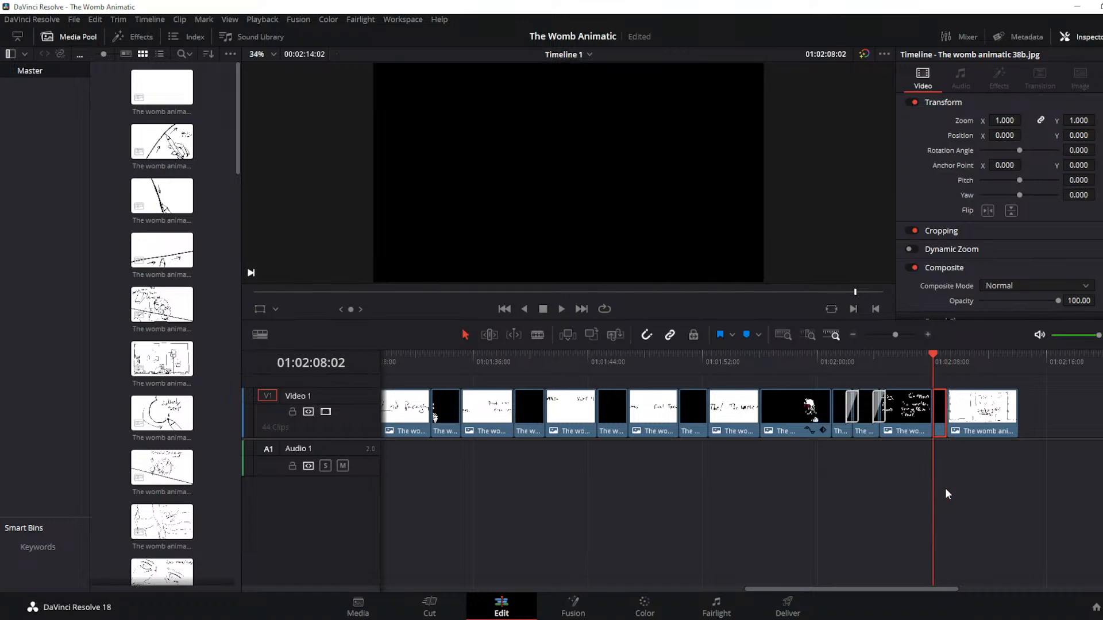
Add a Dip To Color Dissolve at both ends of the short black clip, joining it to the caption and establishing shot
{"action": "left_click", "coordinate": [430, 607]}
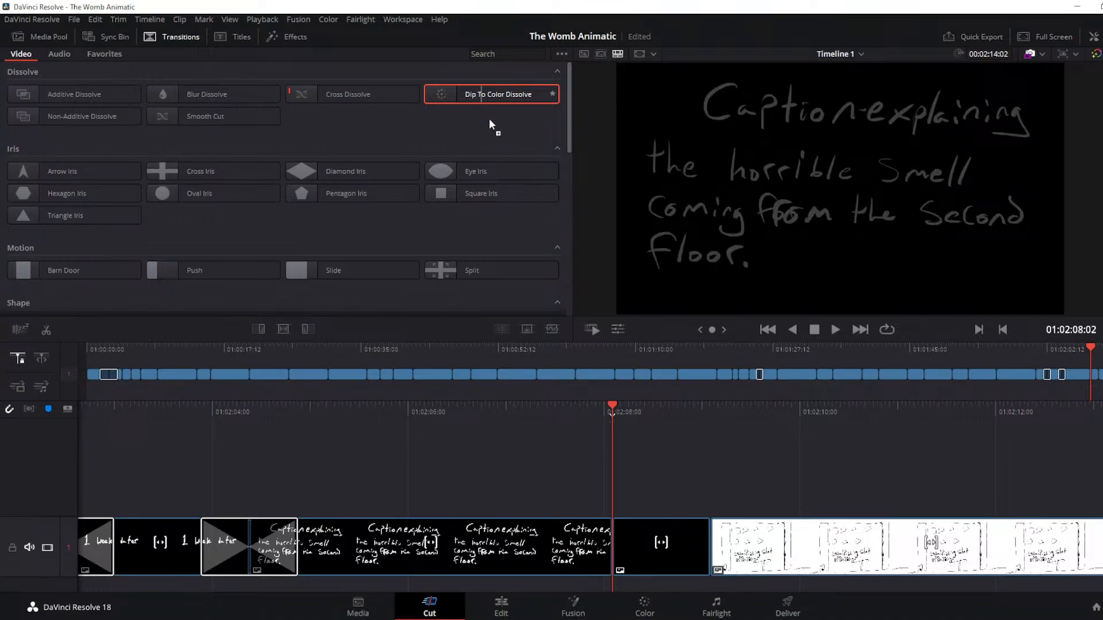
{"action": "left_click_drag", "start_coordinate": [491, 125], "coordinate": [614, 542]}
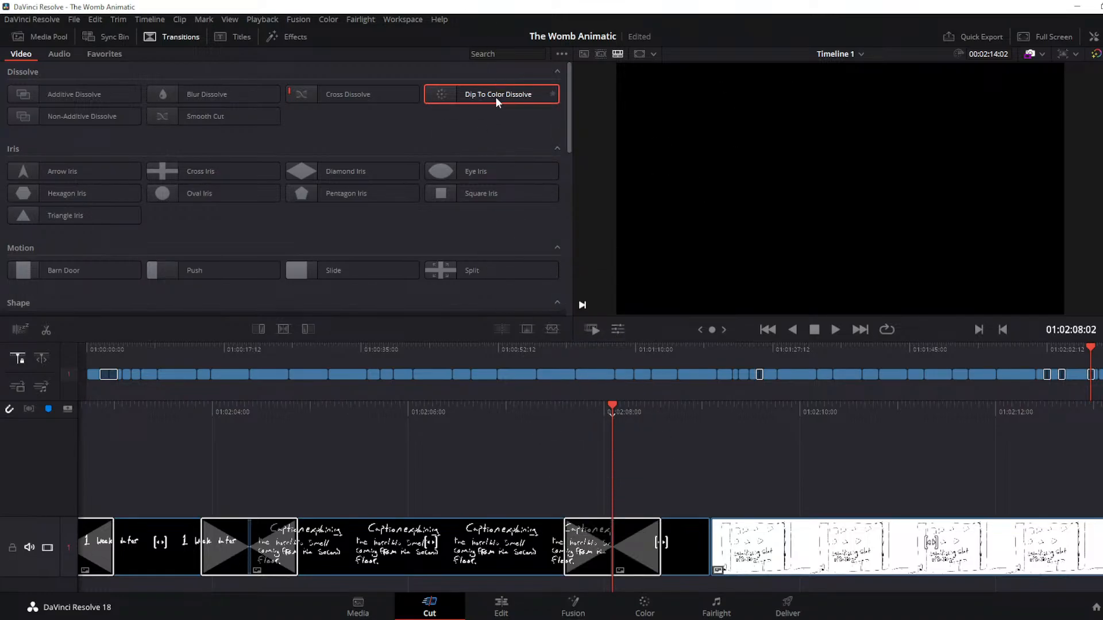
{"action": "left_click_drag", "start_coordinate": [495, 97], "coordinate": [723, 554]}
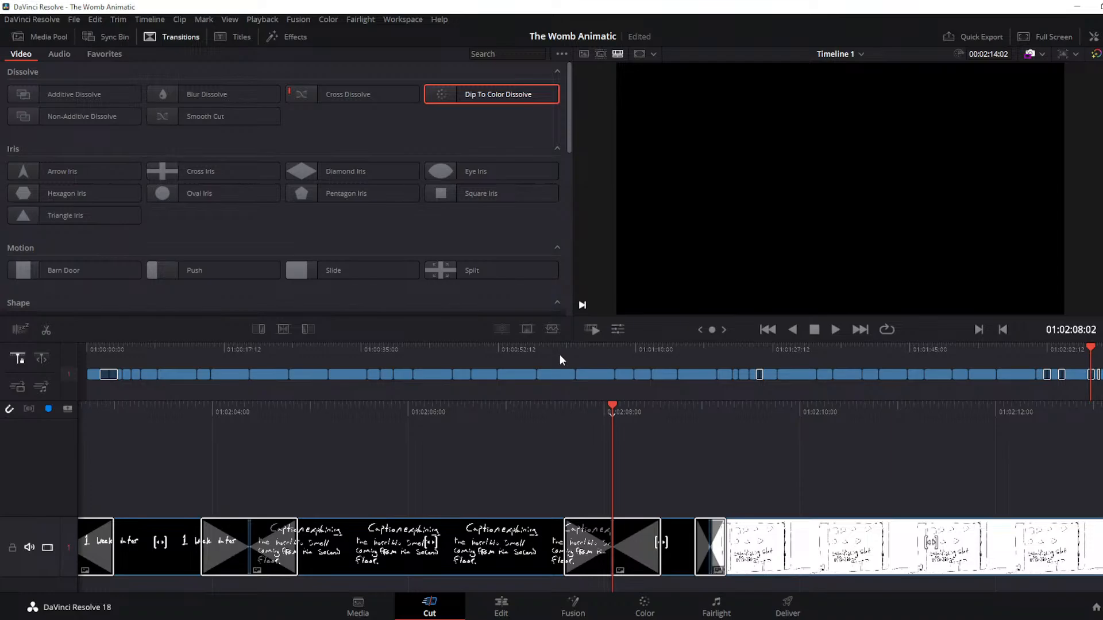
{"action": "left_click", "coordinate": [500, 608]}
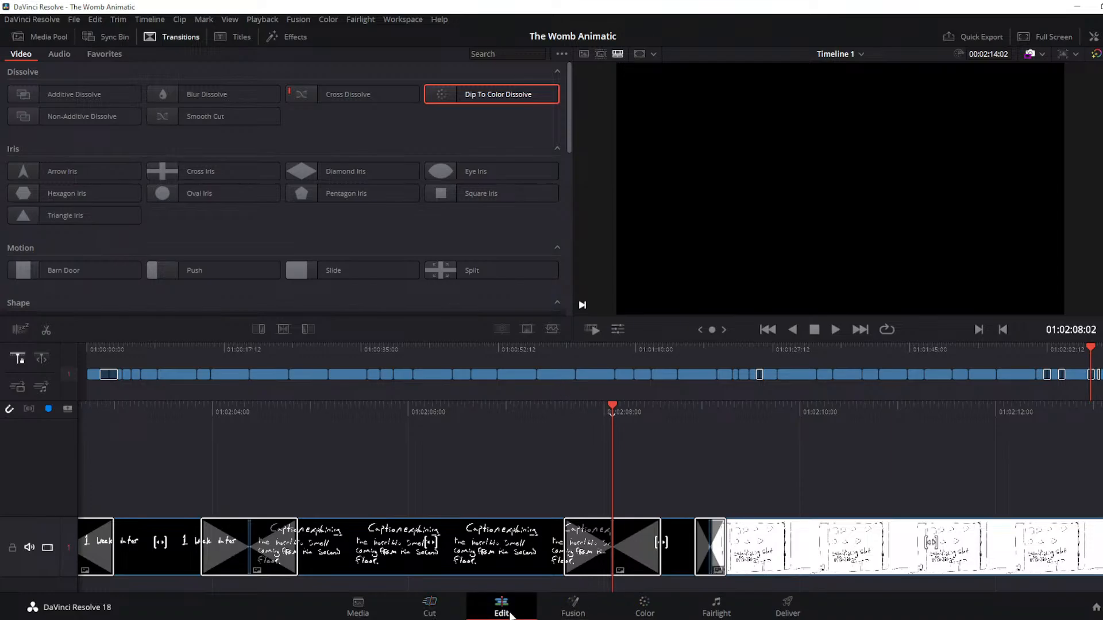
Play the new dissolves from 01:02:04:09 through the establishing shot and return to that shot's start
{"action": "key", "text": "Left"}
{"action": "key", "text": "Up"}
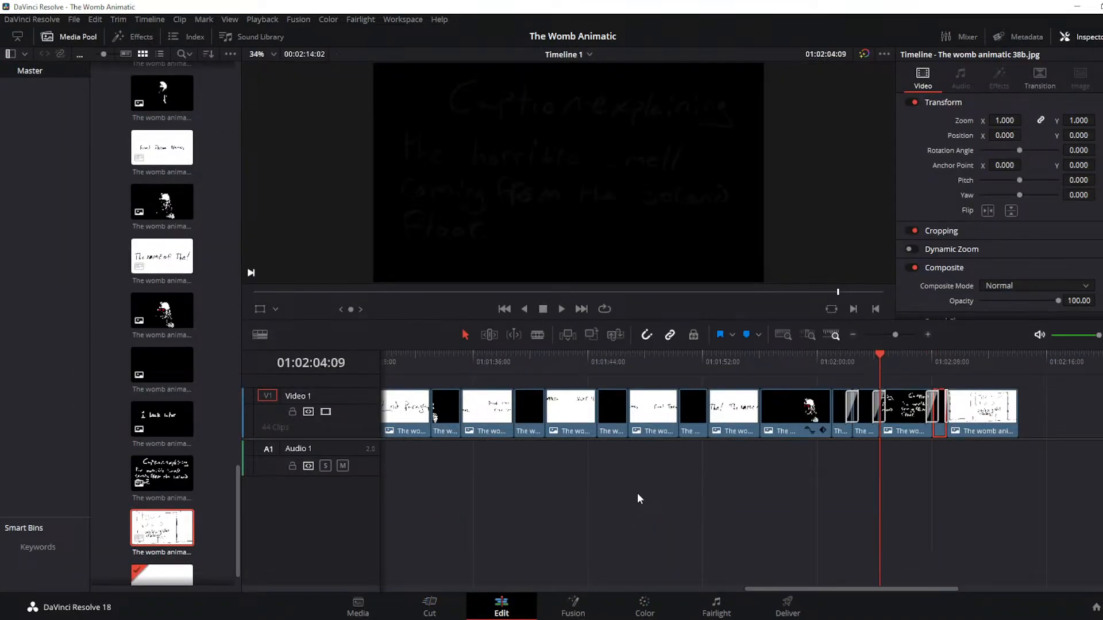
{"action": "key", "text": "space"}
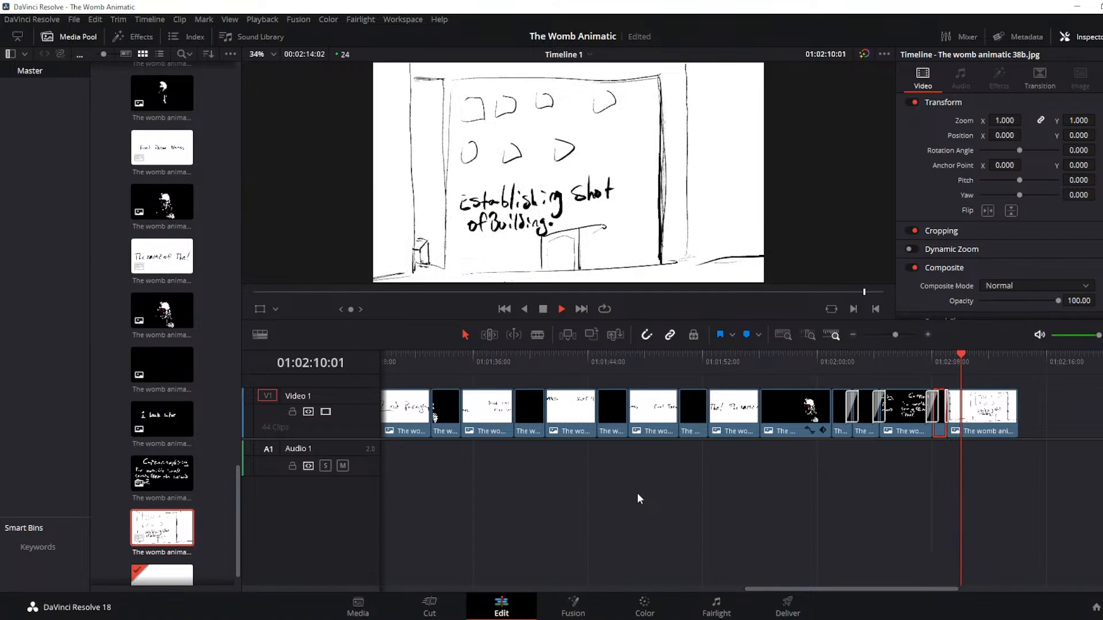
{"action": "key", "text": "space"}
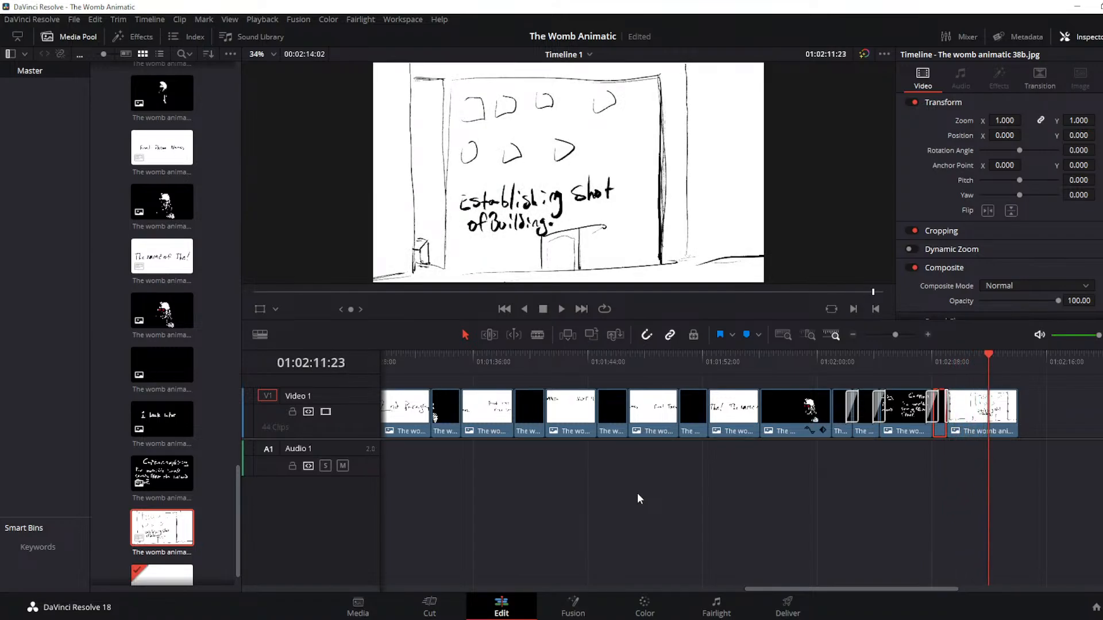
{"action": "key", "text": "Up"}
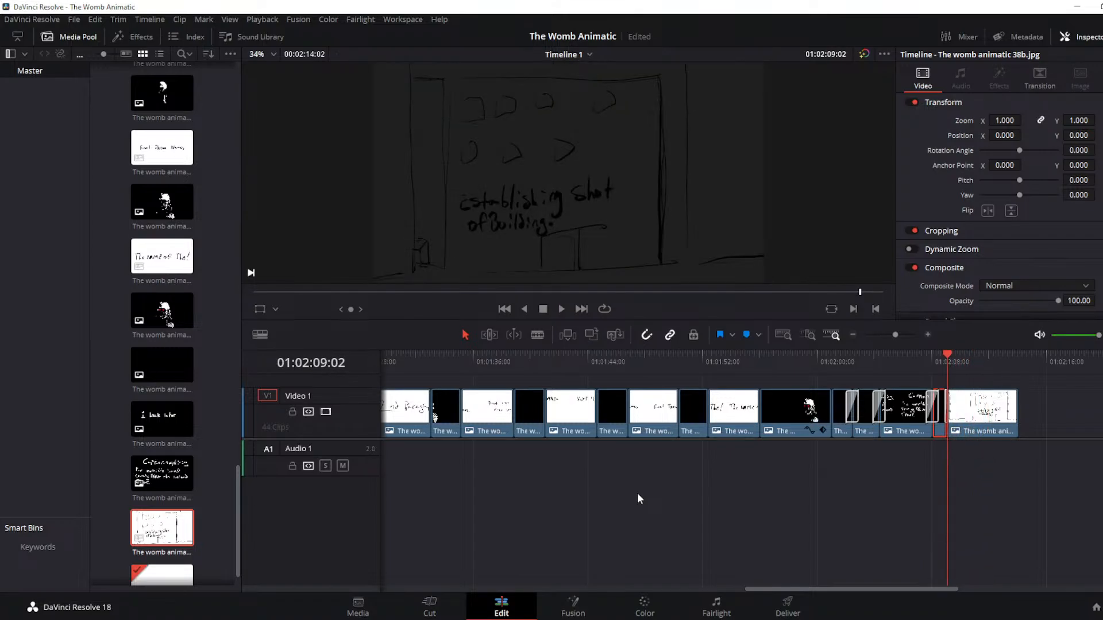
Play the dissolve from the short black clip into the establishing shot repeatedly to judge its timing
{"action": "key", "text": "space"}
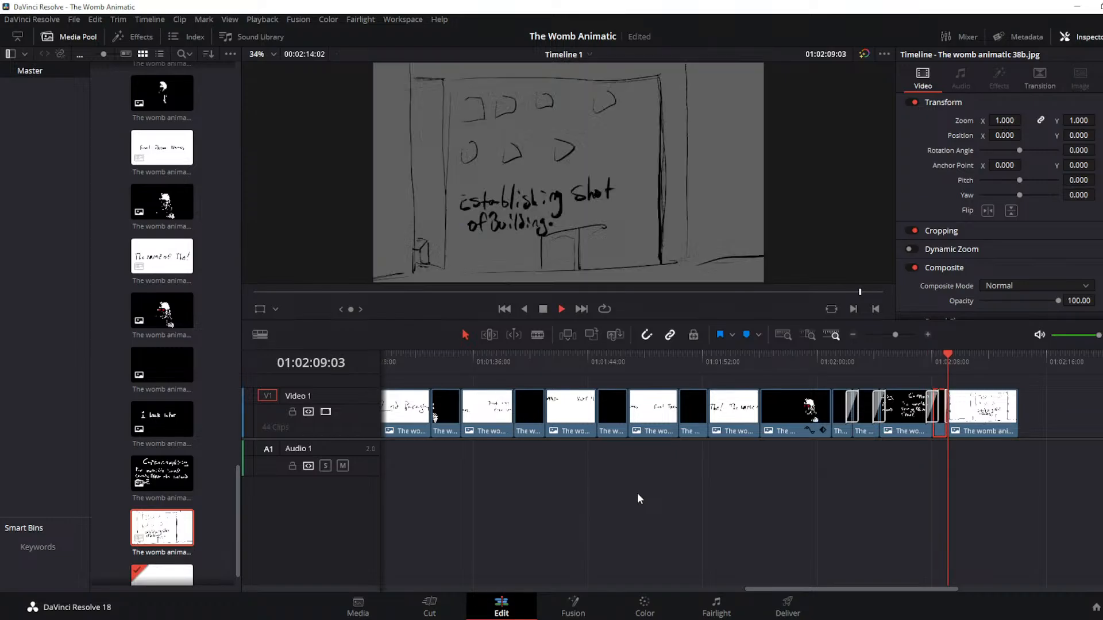
{"action": "key", "text": "space"}
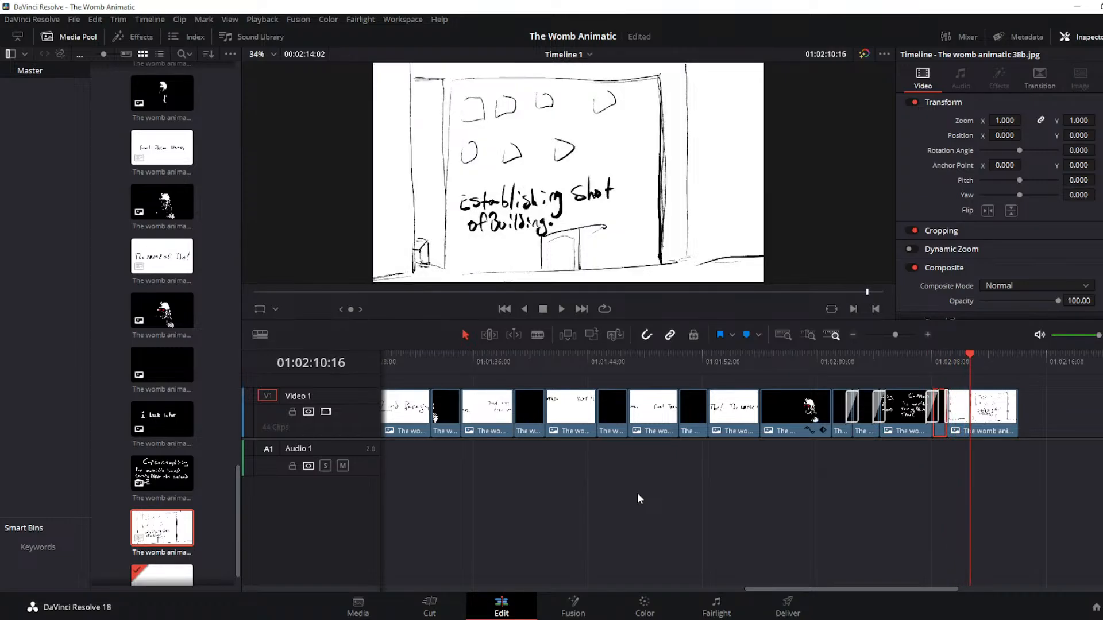
{"action": "key", "text": "Up"}
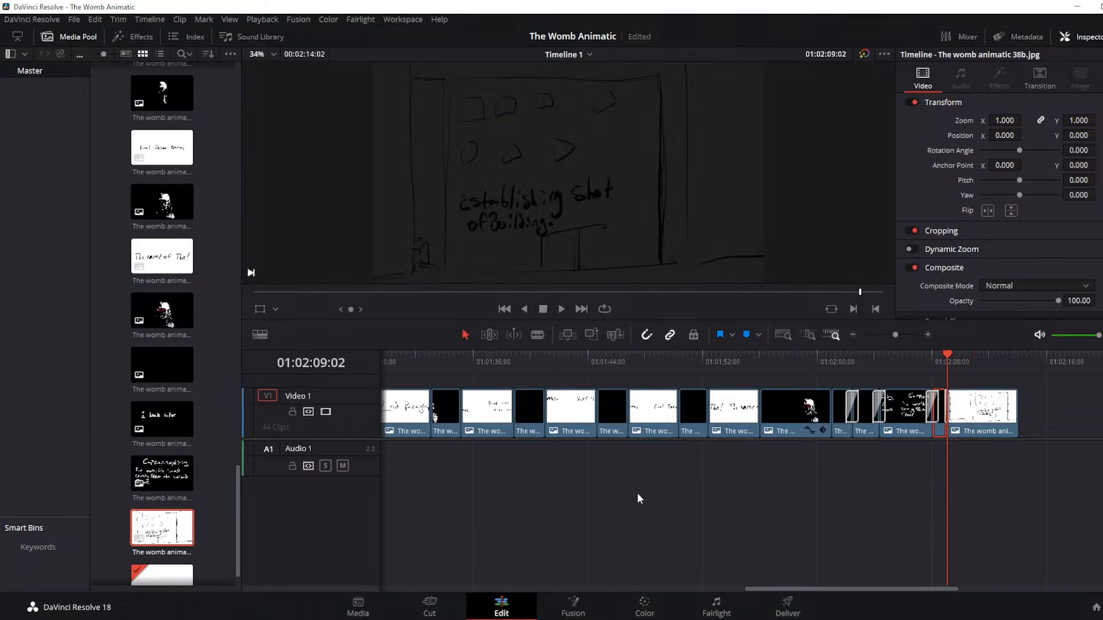
{"action": "key", "text": "space"}
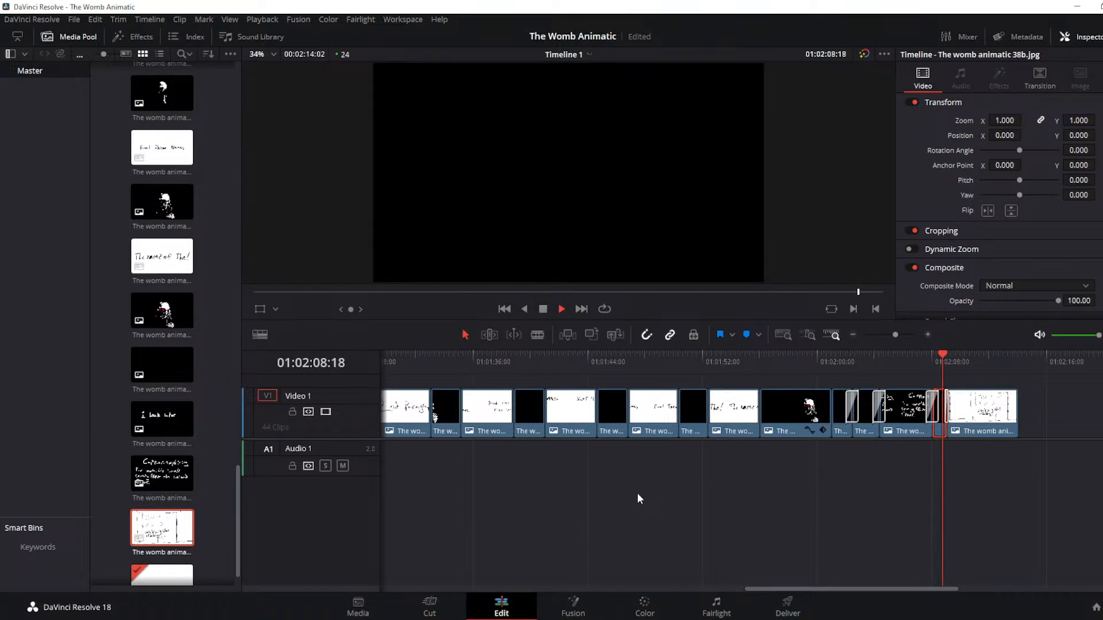
{"action": "key", "text": "space"}
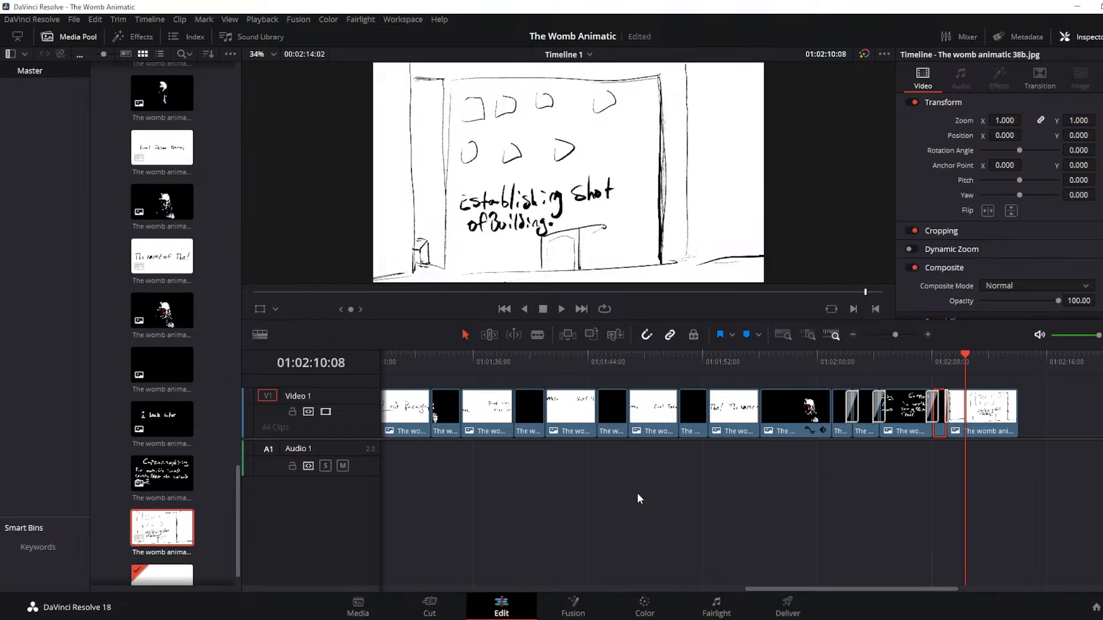
{"action": "key", "text": "Up"}
{"action": "key", "text": "Up"}
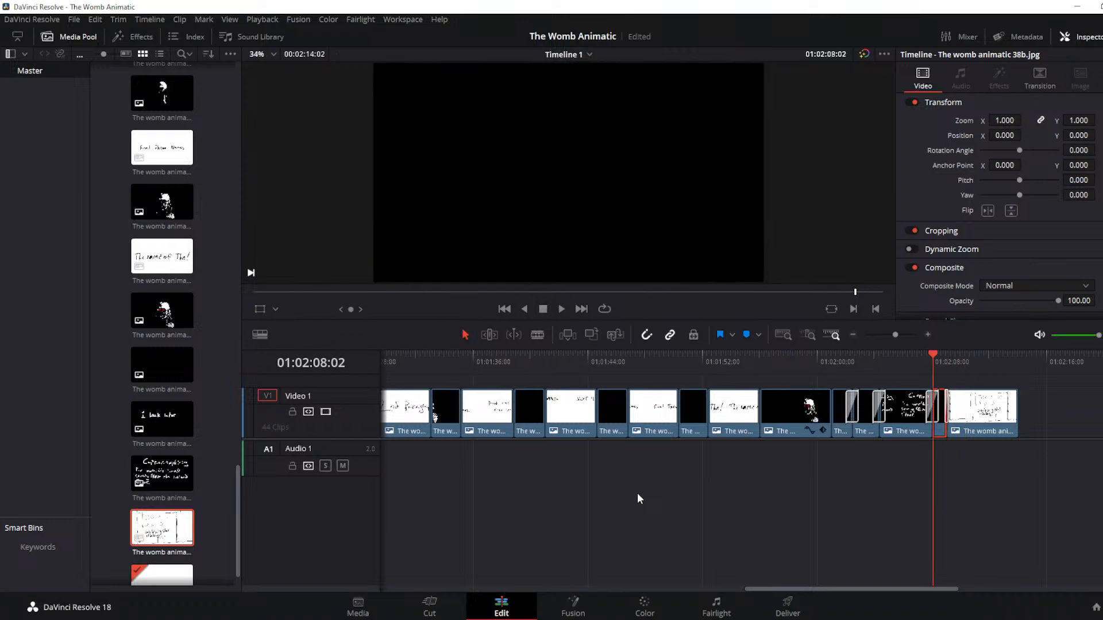
Play from the short black clip and trim the "Establishing shot of building" slide to end at 01:02:11:02
{"action": "key", "text": "space"}
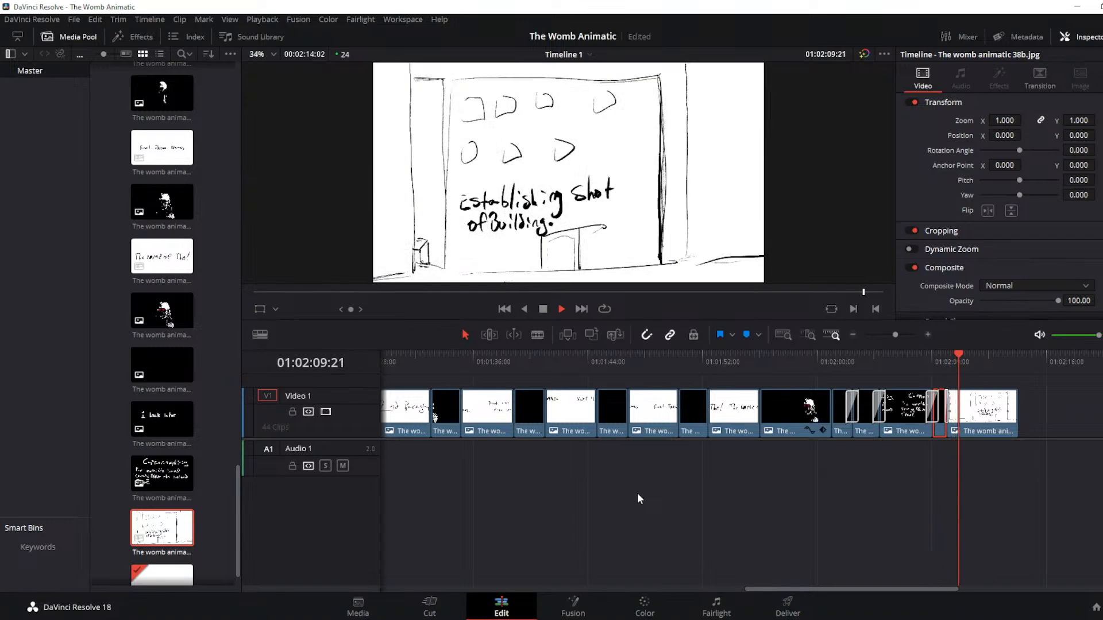
{"action": "key", "text": "space"}
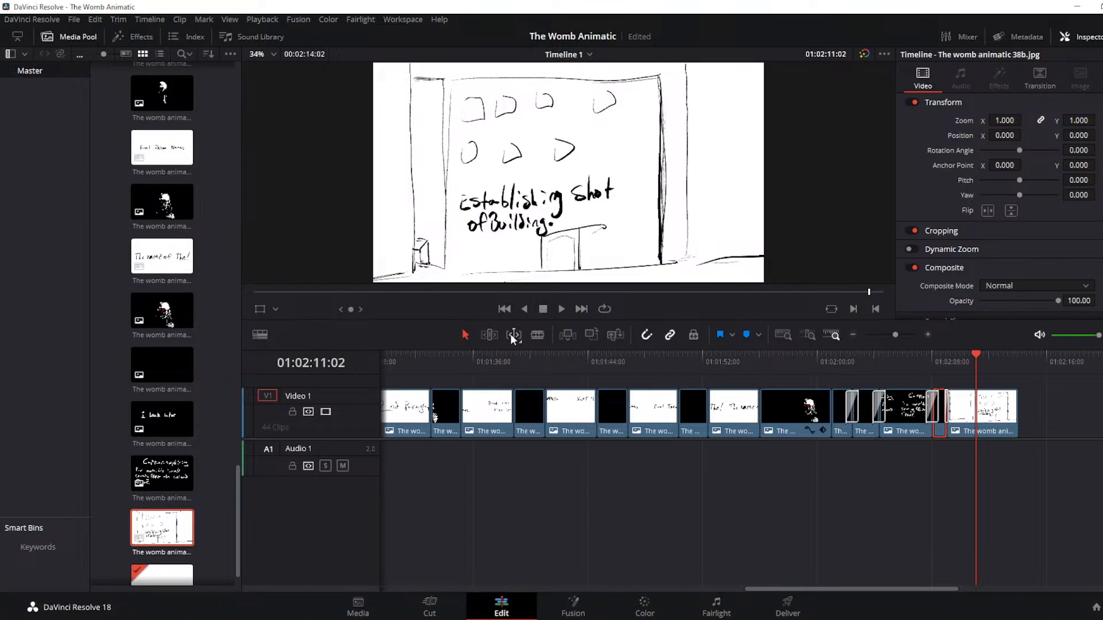
{"action": "left_click", "coordinate": [537, 335]}
{"action": "left_click", "coordinate": [976, 411]}
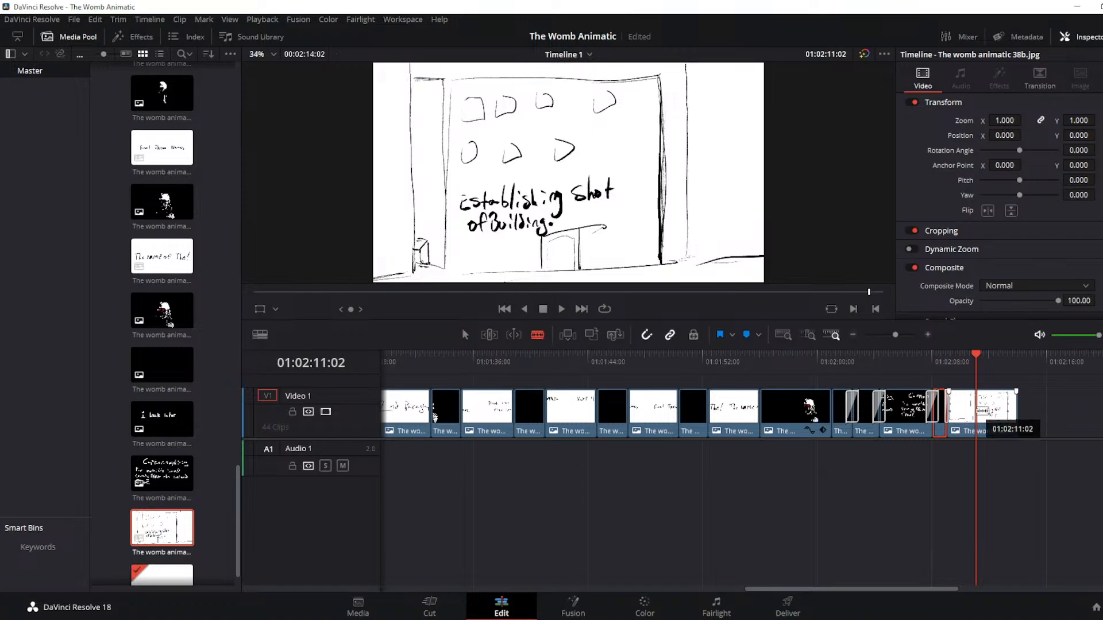
{"action": "left_click", "coordinate": [465, 335]}
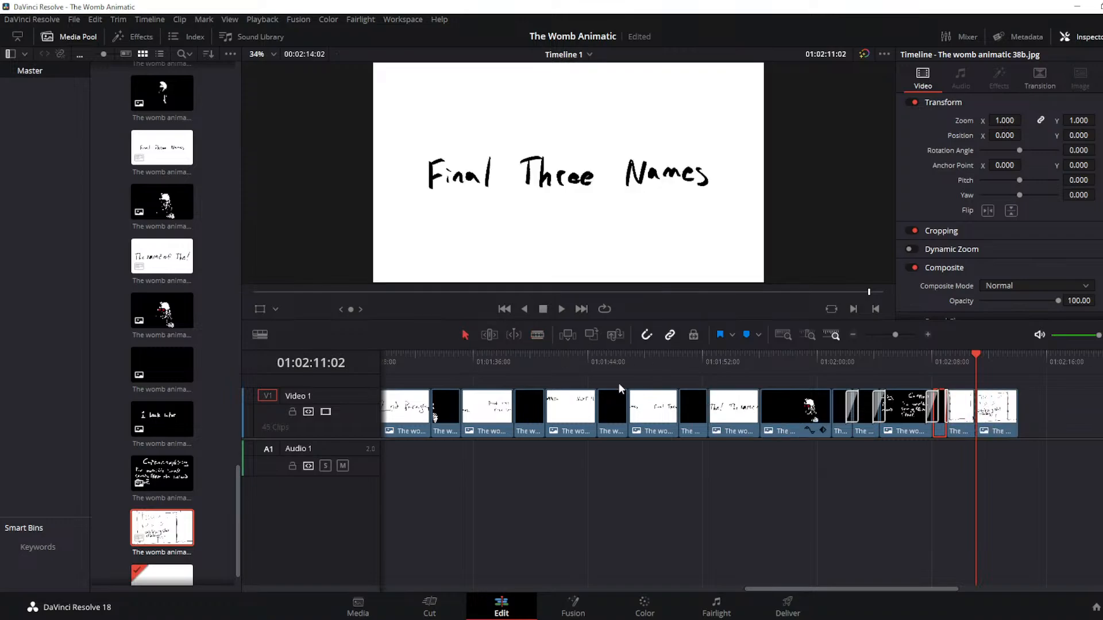
{"action": "left_click", "coordinate": [993, 425]}
{"action": "key", "text": "Delete"}
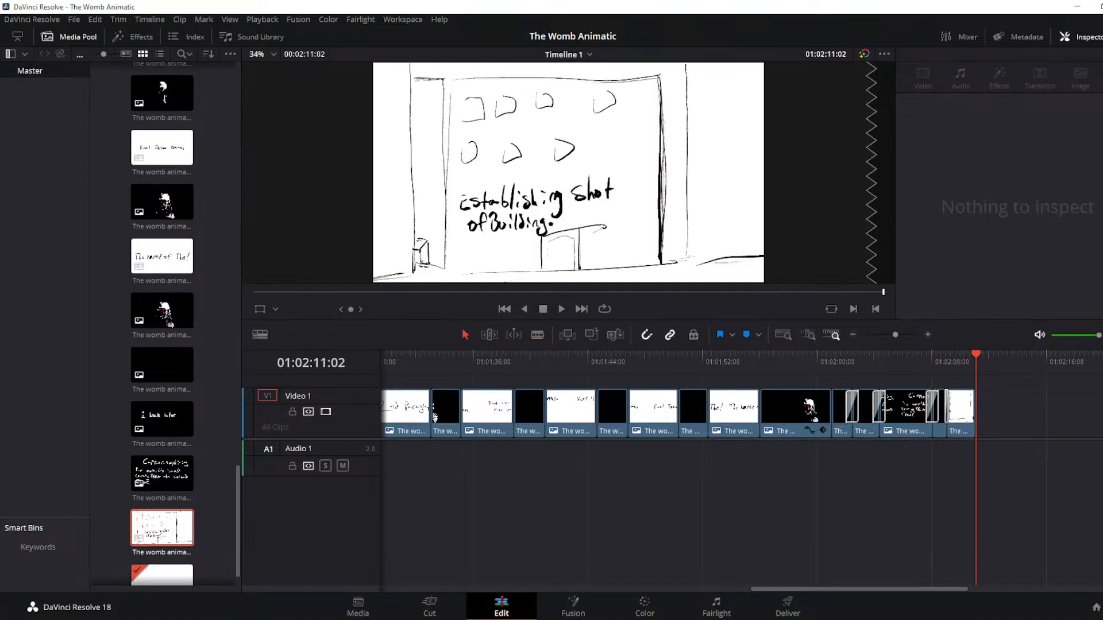
Append the "Slow ZOOM" corridor slide The womb animatic 42.jpg at 01:02:11:02 and trim it to end at 01:02:14:05
{"action": "scroll", "coordinate": [162, 322], "scroll_direction": "up", "scroll_amount": 15}
{"action": "mouse_move", "coordinate": [162, 414]}
{"action": "left_mouse_down"}
{"action": "mouse_move", "coordinate": [1018, 487]}
{"action": "mouse_move", "coordinate": [977, 436]}
{"action": "left_mouse_up"}
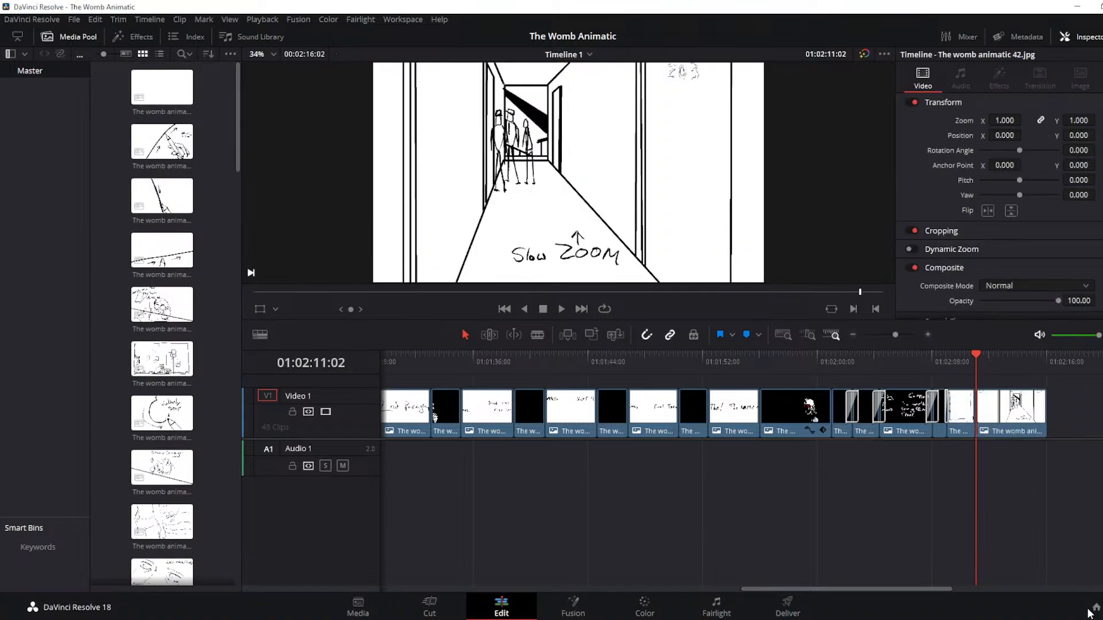
{"action": "key", "text": "Up"}
{"action": "key", "text": "space"}
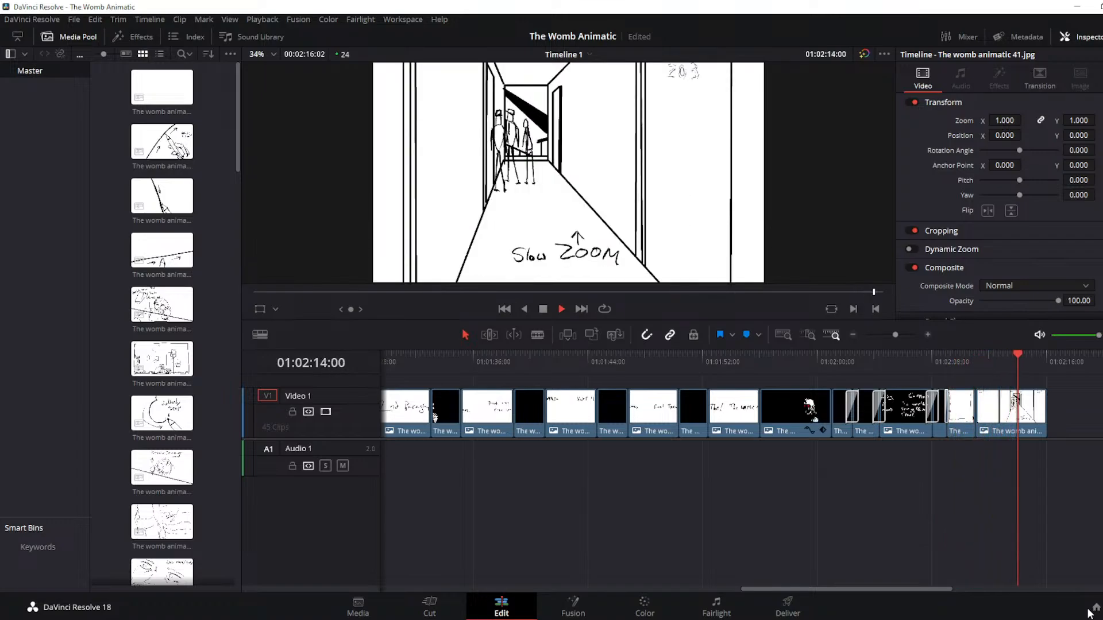
{"action": "key", "text": "space"}
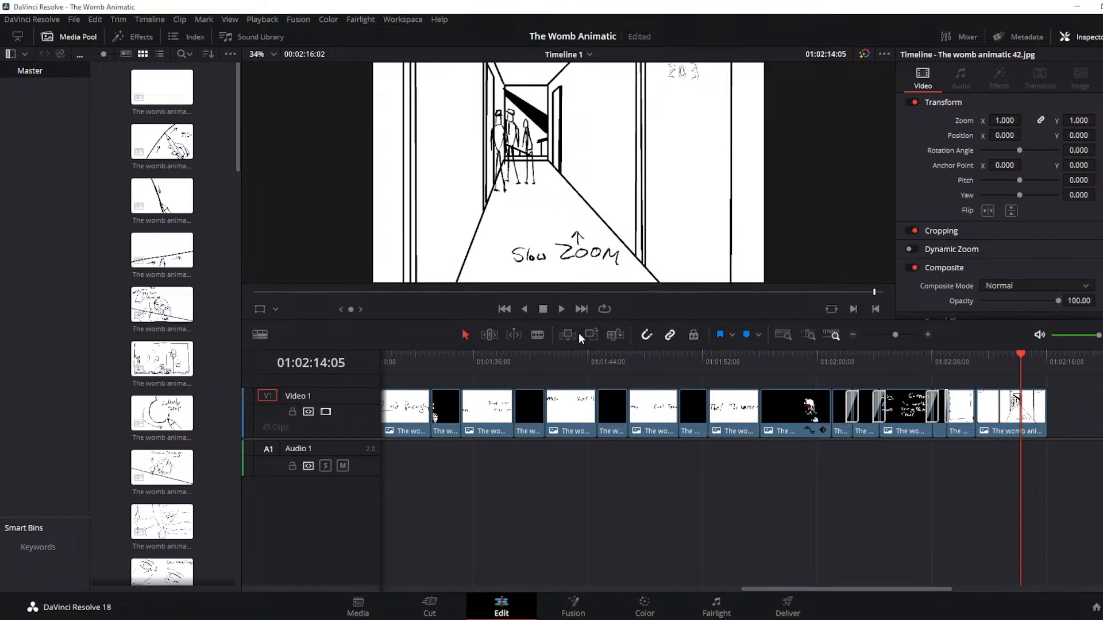
{"action": "left_click", "coordinate": [543, 336]}
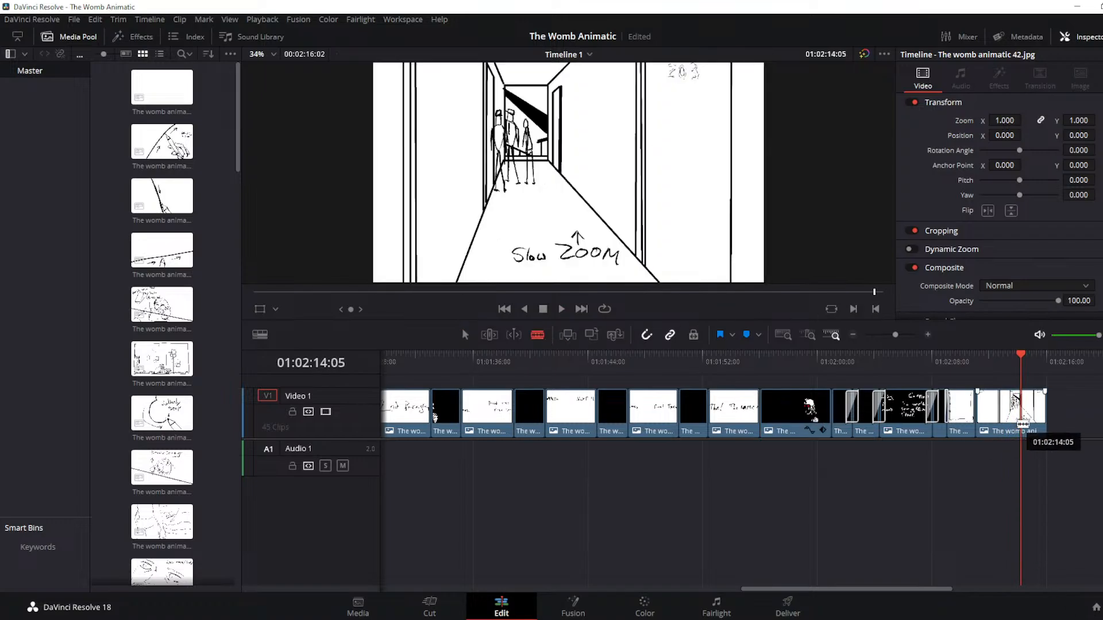
{"action": "left_click", "coordinate": [1020, 427]}
{"action": "left_click", "coordinate": [464, 334]}
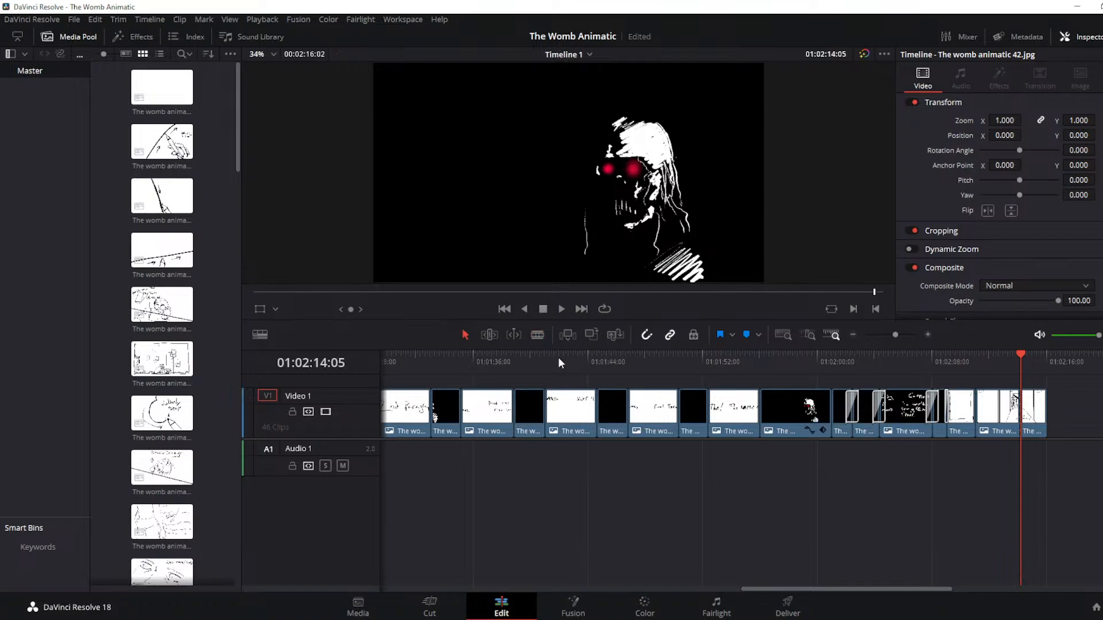
{"action": "left_click", "coordinate": [1033, 418]}
{"action": "key", "text": "Delete"}
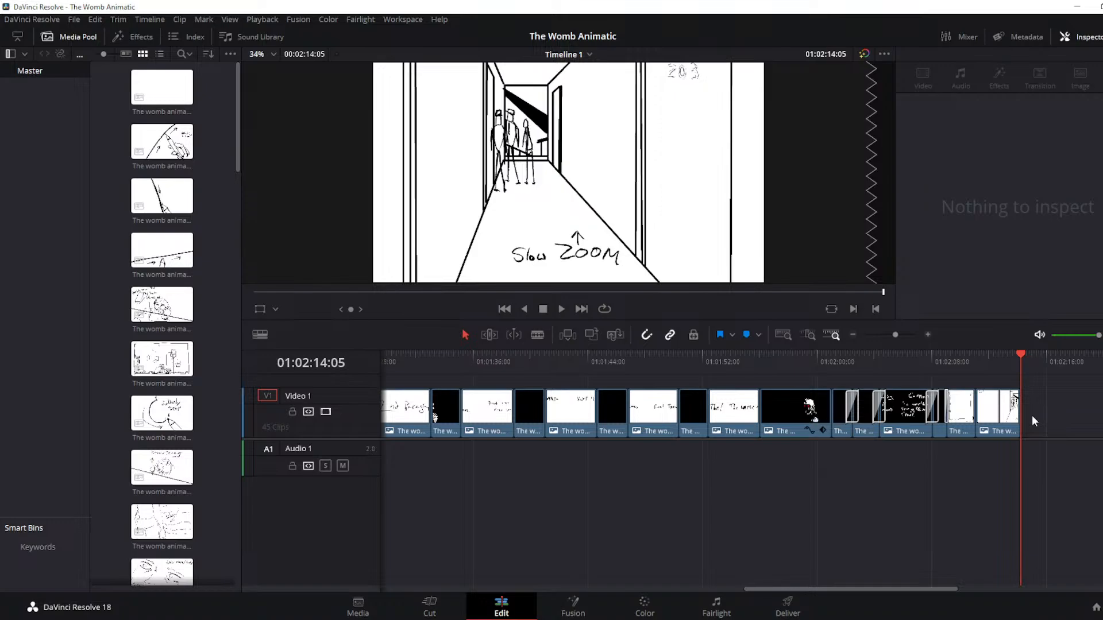
Play the sequence from before the establishing shot through the end of the corridor slide at 01:02:14:05
{"action": "key", "text": "Up"}
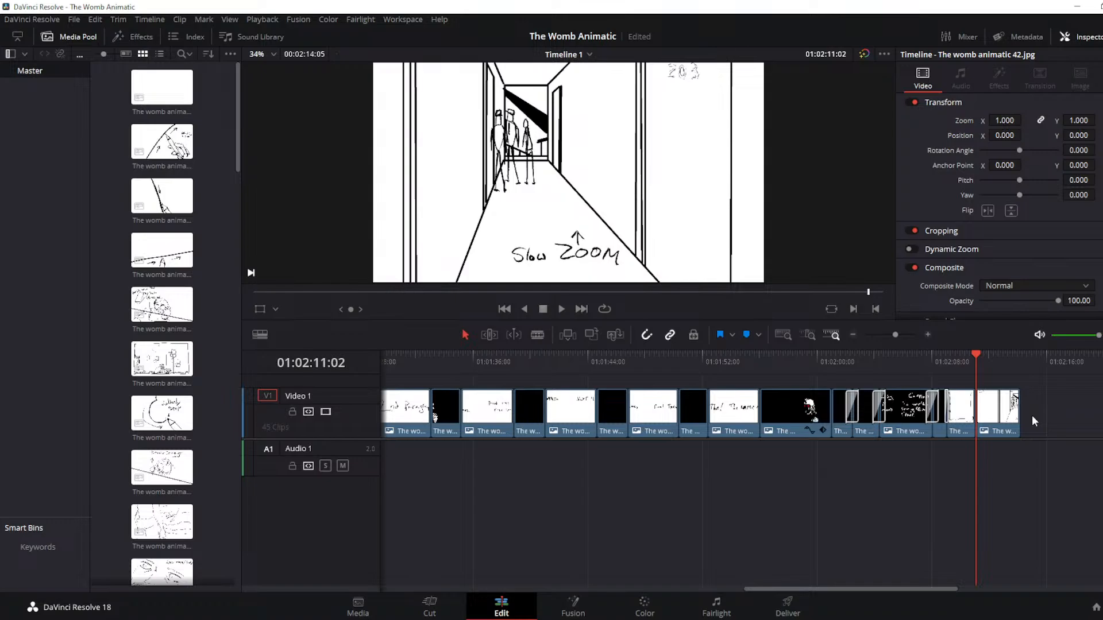
{"action": "key", "text": "shift+Left"}
{"action": "key", "text": "shift+Left"}
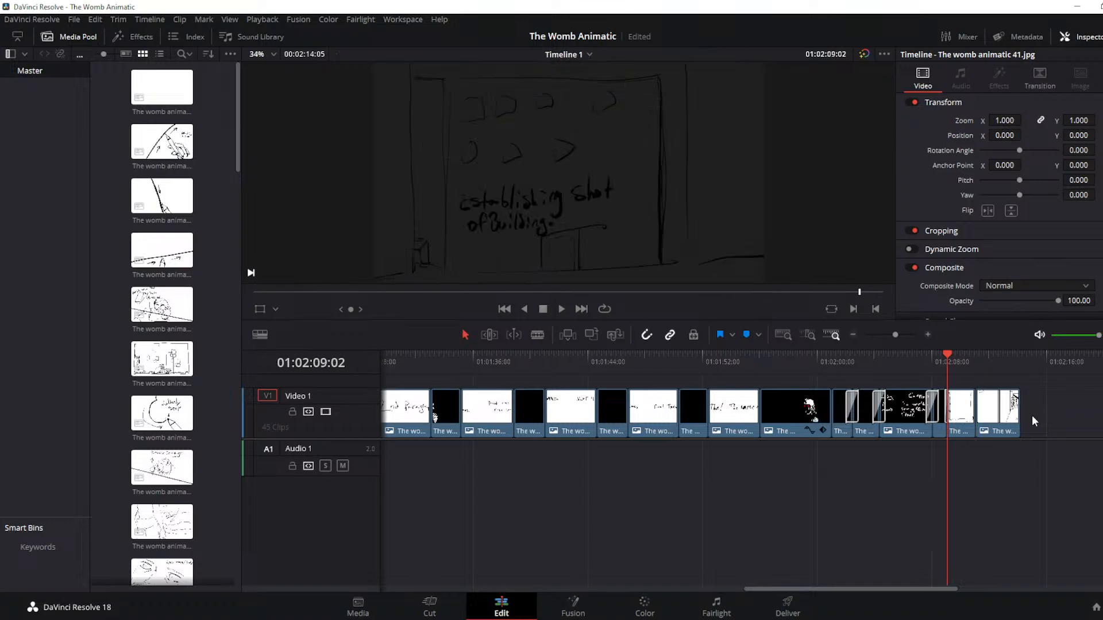
{"action": "key", "text": "shift+Left"}
{"action": "key", "text": "space"}
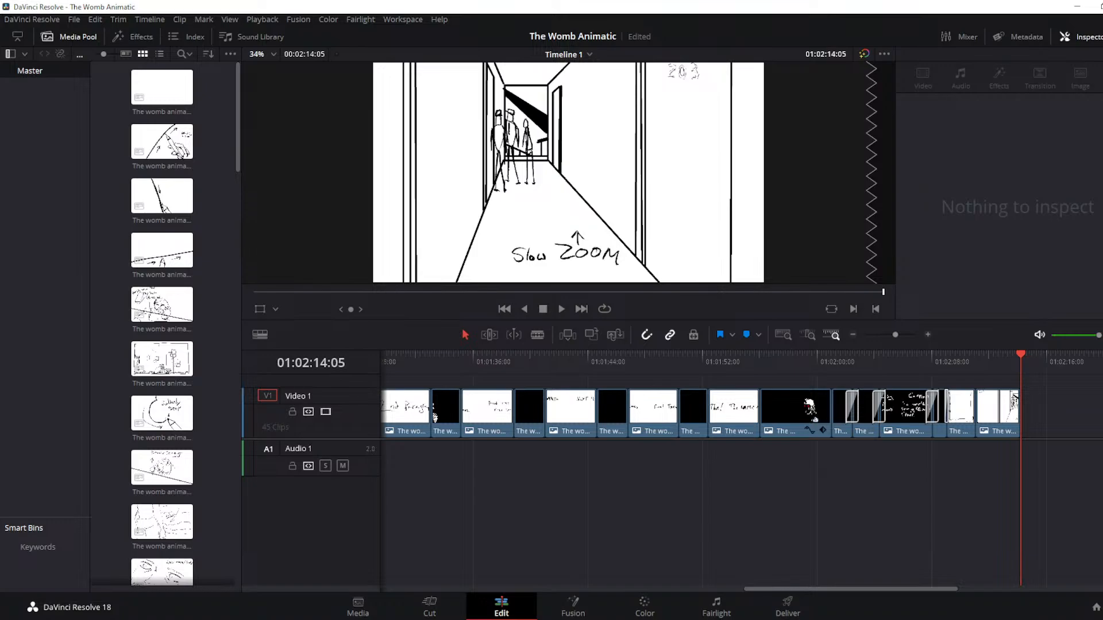
Append the knocking fist slide The womb animatic 43.jpg at 01:02:14:05 and trim it to end at 01:02:16:05
{"action": "left_click_drag", "start_coordinate": [942, 619], "coordinate": [1029, 453]}
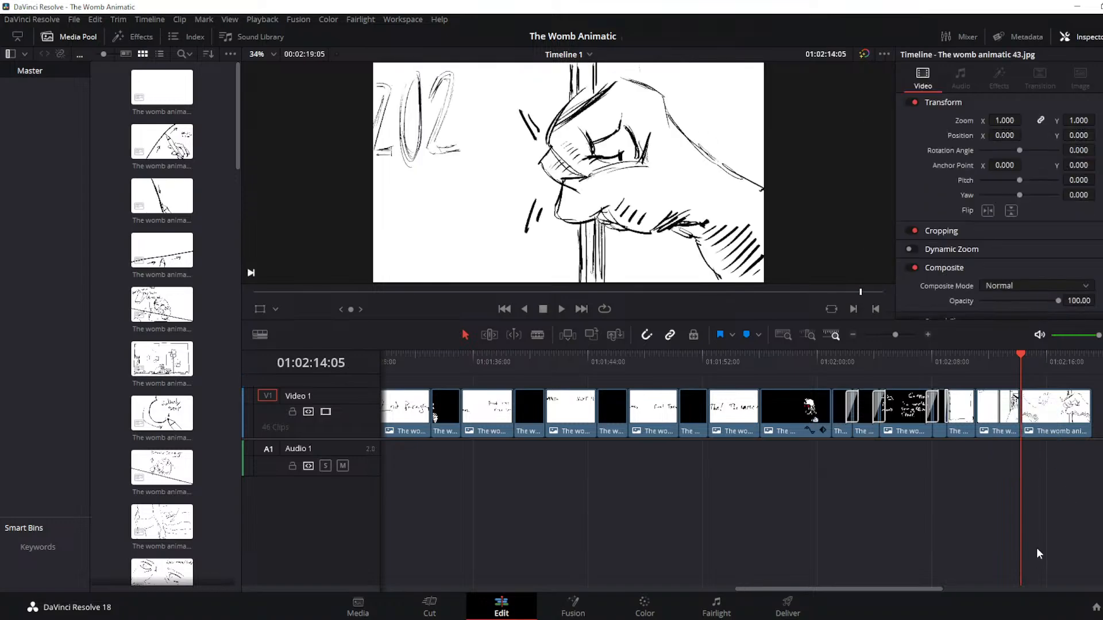
{"action": "key", "text": "Up"}
{"action": "key", "text": "Up"}
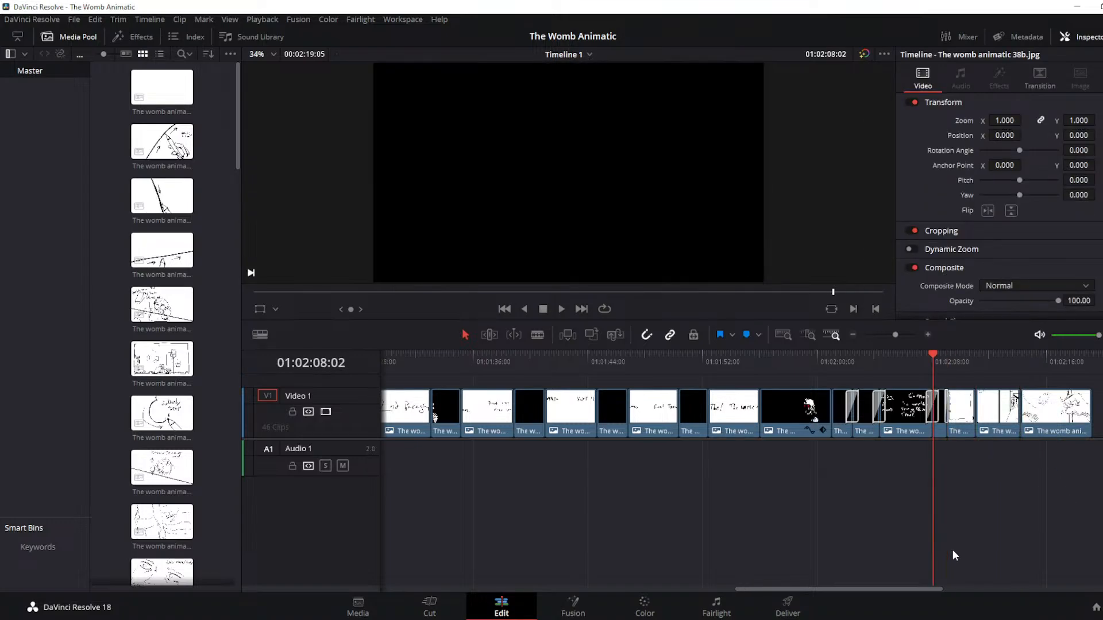
{"action": "key", "text": "space"}
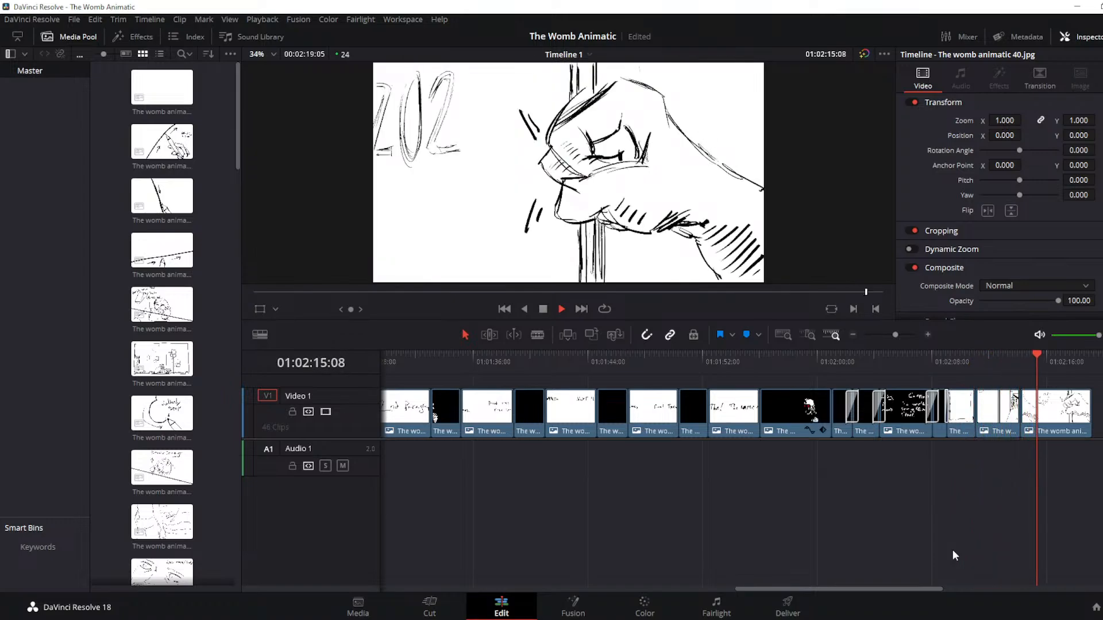
{"action": "key", "text": "space"}
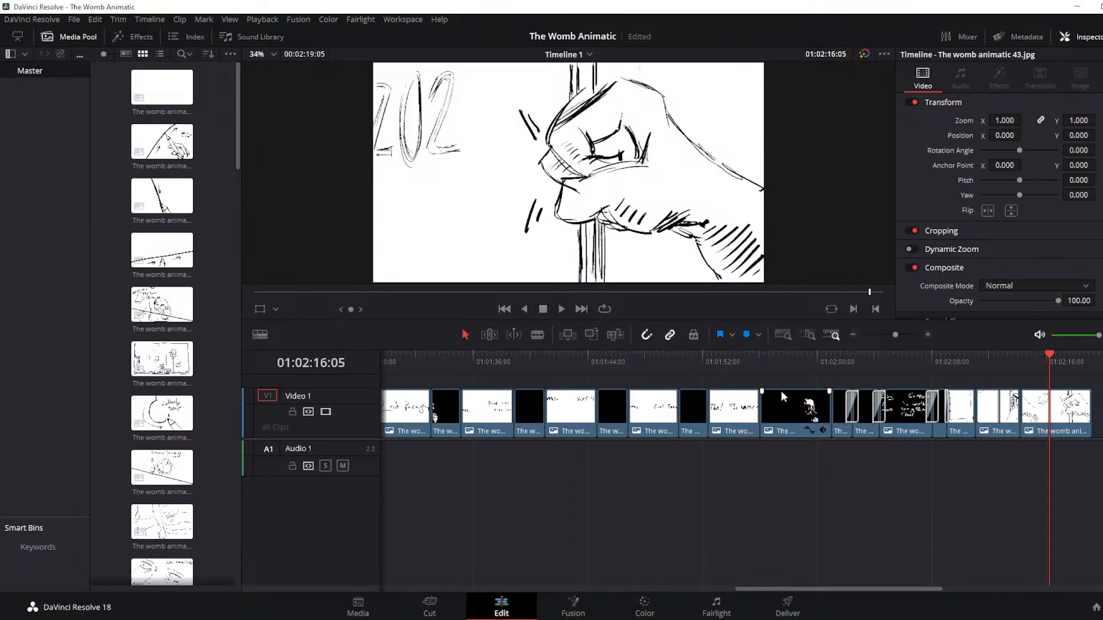
{"action": "left_click", "coordinate": [537, 337]}
{"action": "key", "text": "ctrl+b"}
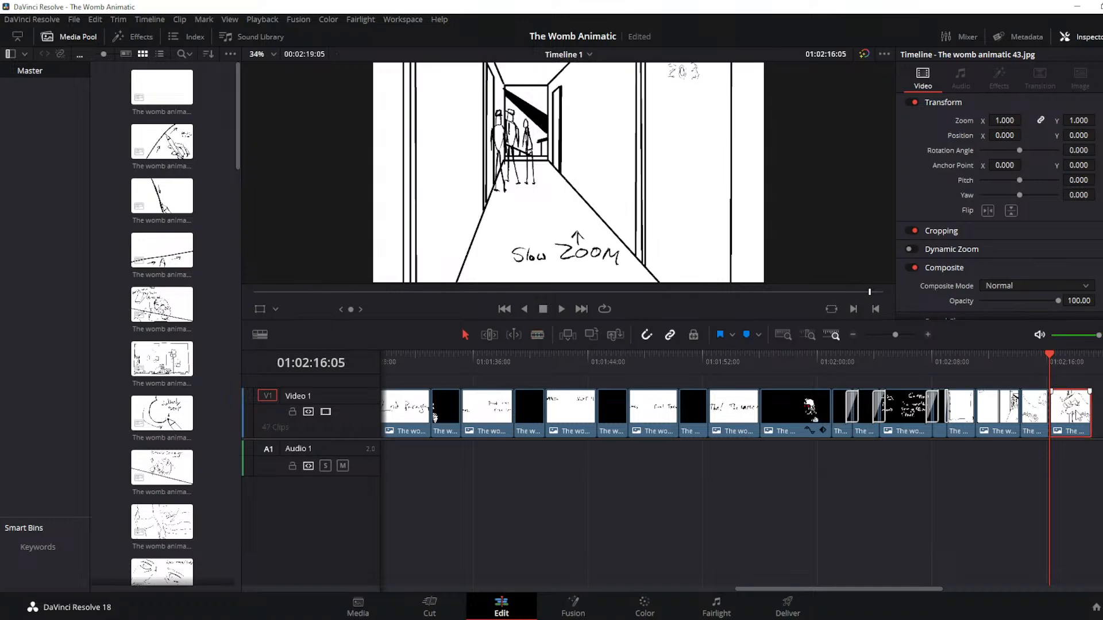
{"action": "key", "text": "Delete"}
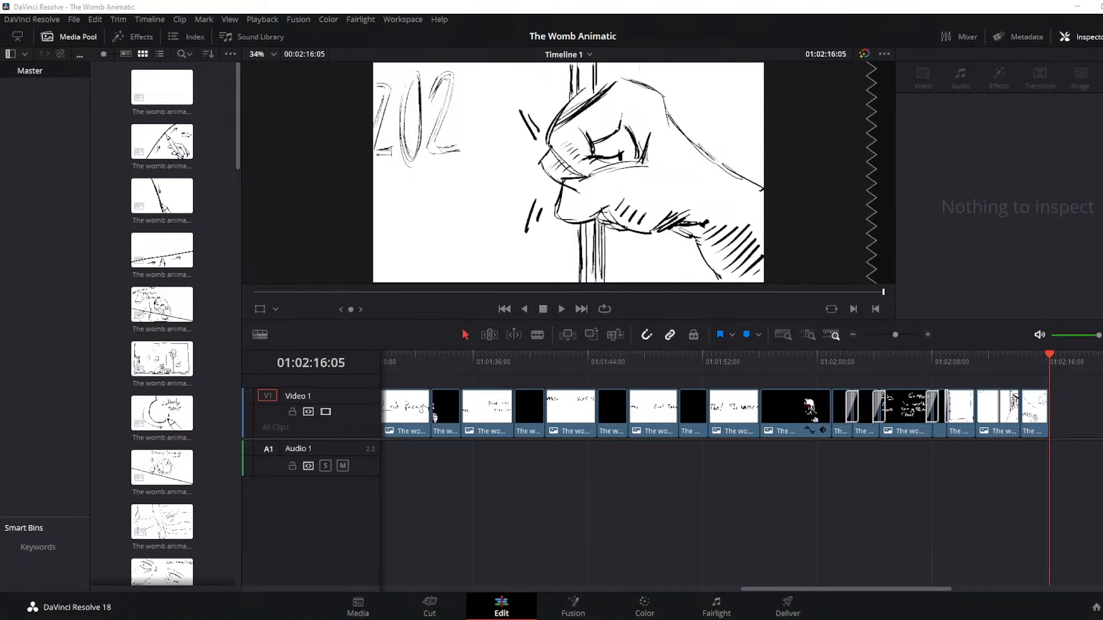
Append the peephole slide The womb animatic 44.jpg at 01:02:16:05 and trim it to end at 01:02:19:01
{"action": "left_click_drag", "start_coordinate": [947, 619], "coordinate": [1039, 435]}
{"action": "key", "text": "space"}
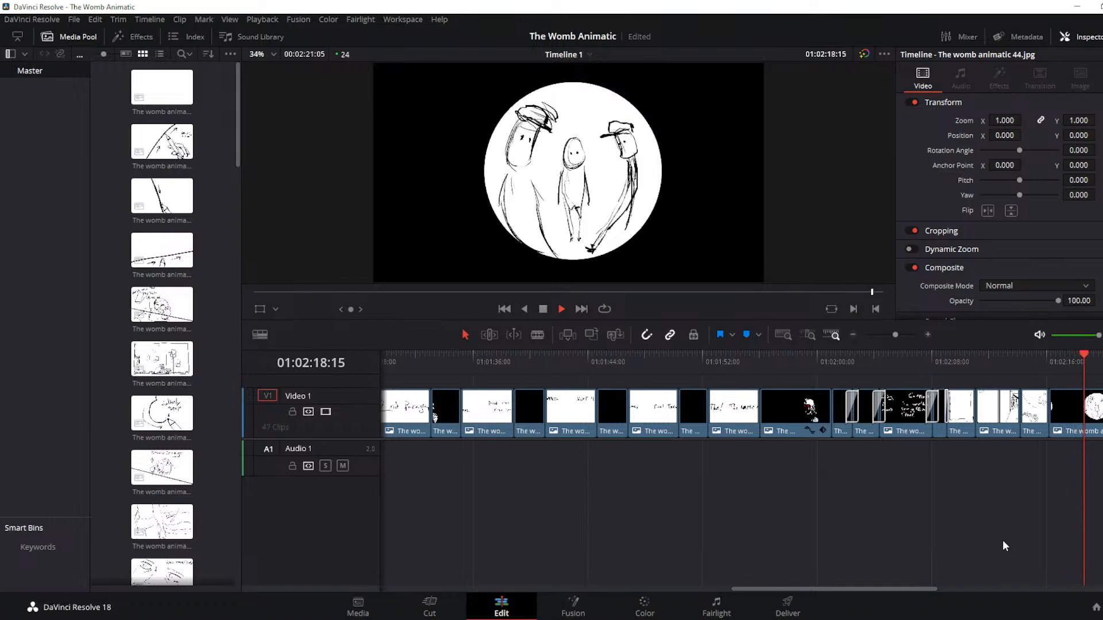
{"action": "key", "text": "space"}
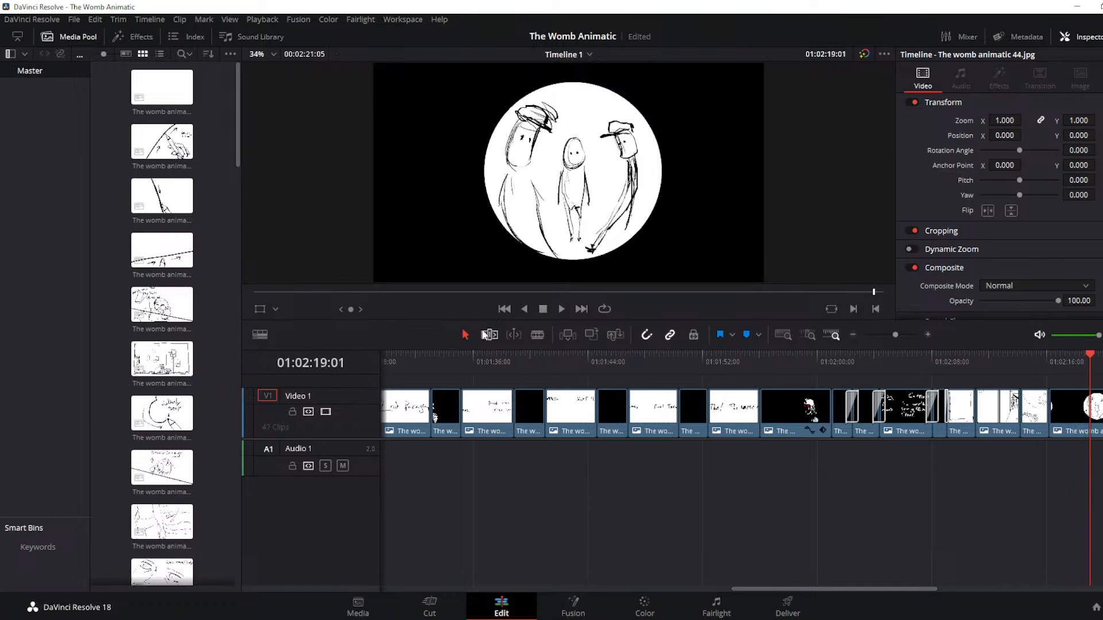
{"action": "key", "text": "ctrl+b"}
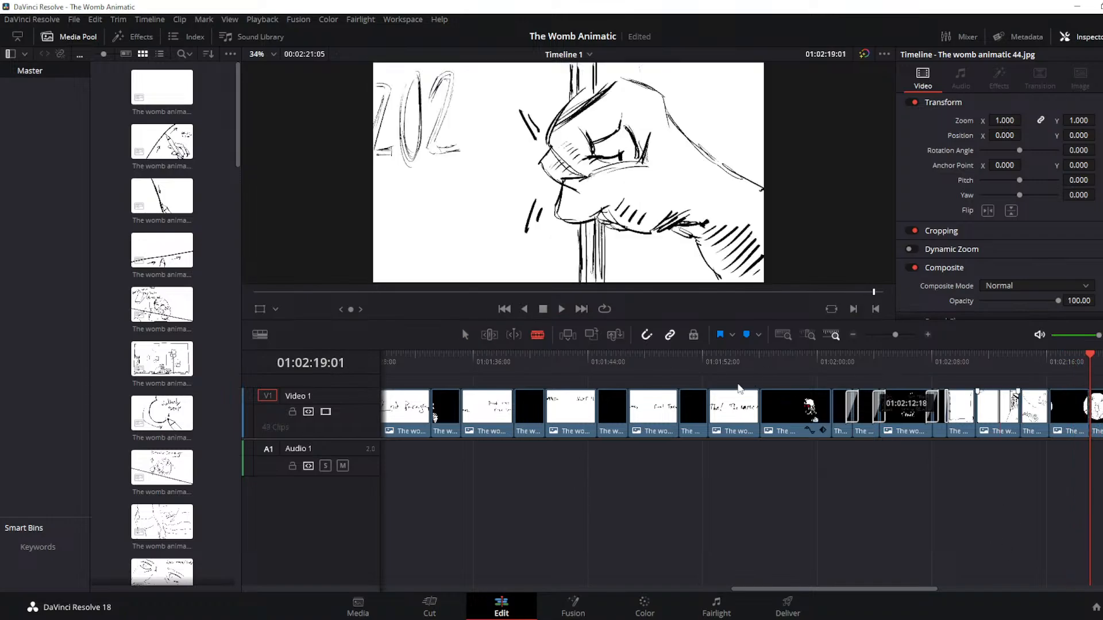
{"action": "left_click", "coordinate": [462, 329]}
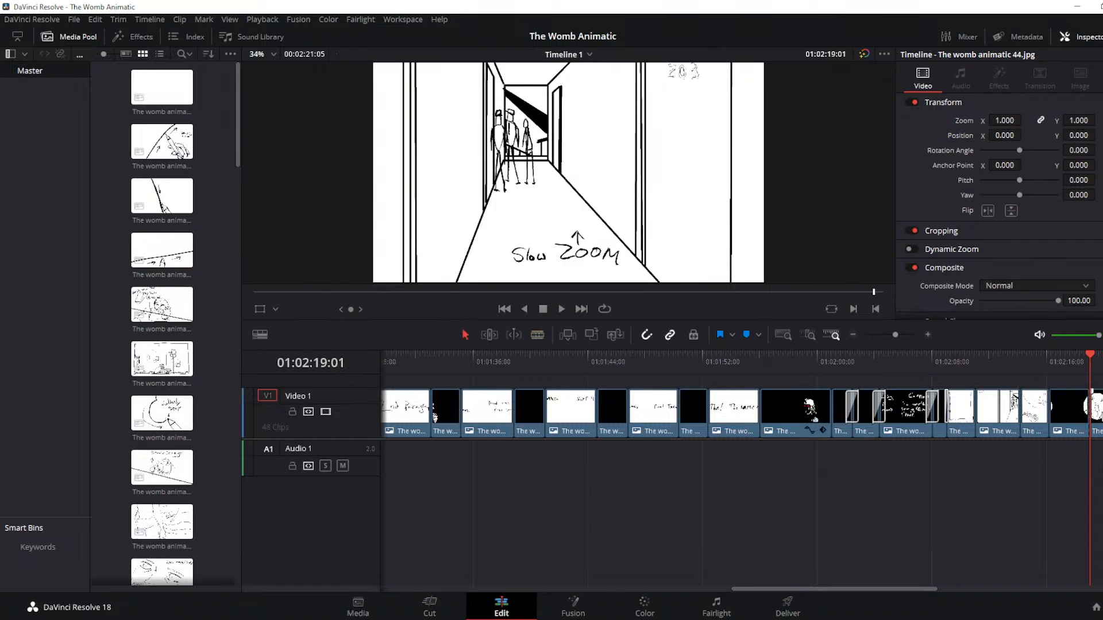
{"action": "key", "text": "Delete"}
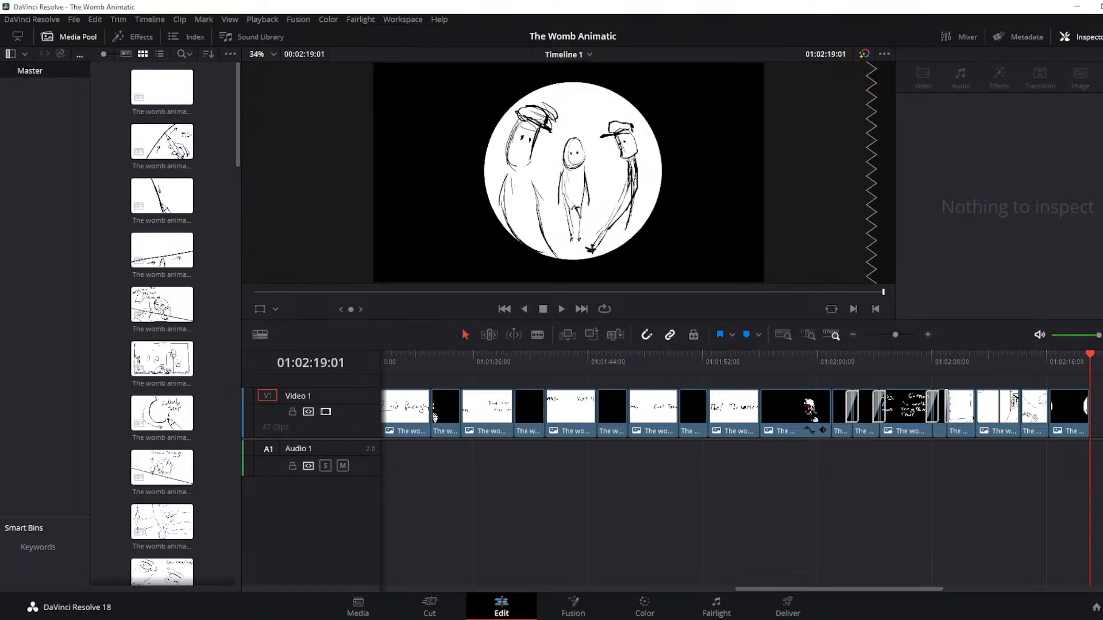
Append the next storyboard slide at 01:02:19:01 and play the sequence from the red-eyed face shot into the establishing shot
{"action": "left_click_drag", "start_coordinate": [1102, 565], "coordinate": [1092, 434]}
{"action": "key", "text": "Up"}
{"action": "key", "text": "Up"}
{"action": "key", "text": "Up"}
{"action": "key", "text": "Up"}
{"action": "key", "text": "Up"}
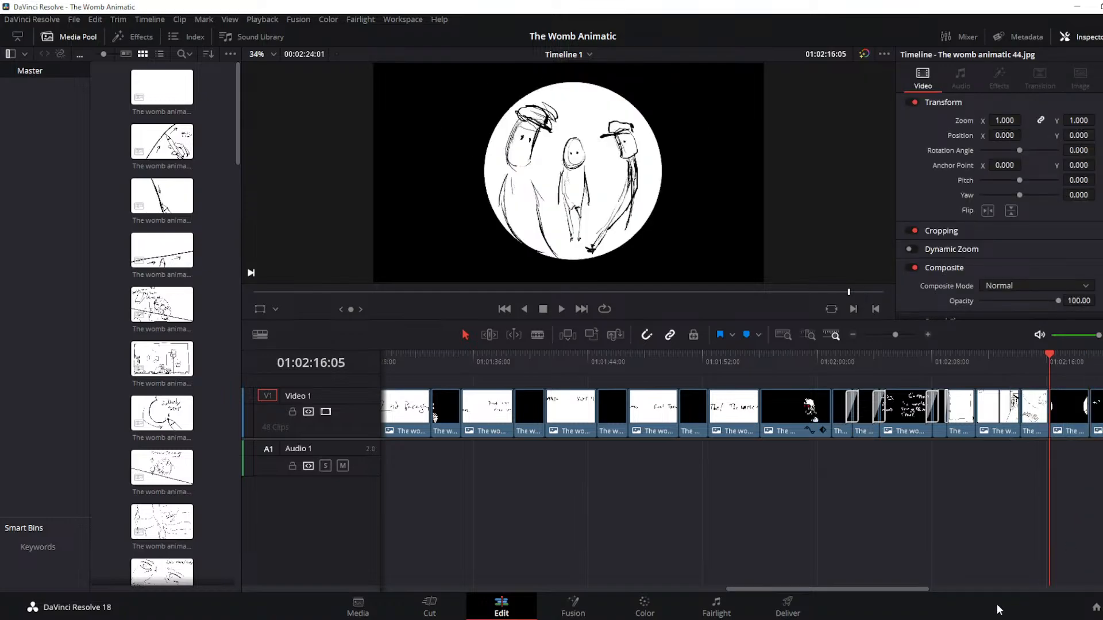
{"action": "key", "text": "Up"}
{"action": "key", "text": "Up"}
{"action": "key", "text": "Up"}
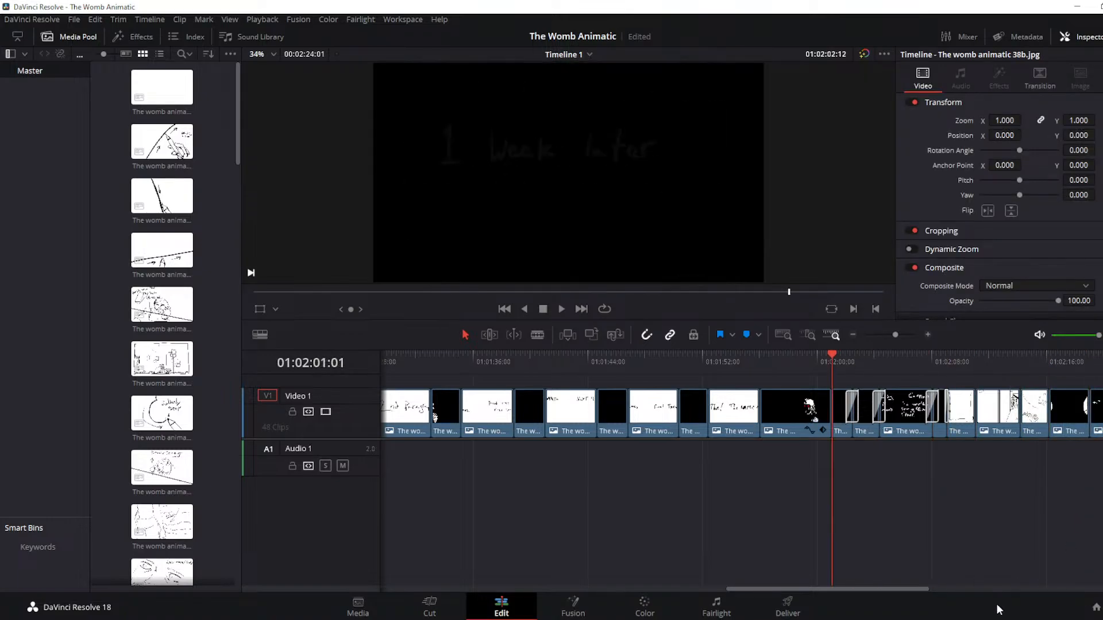
{"action": "key", "text": "space"}
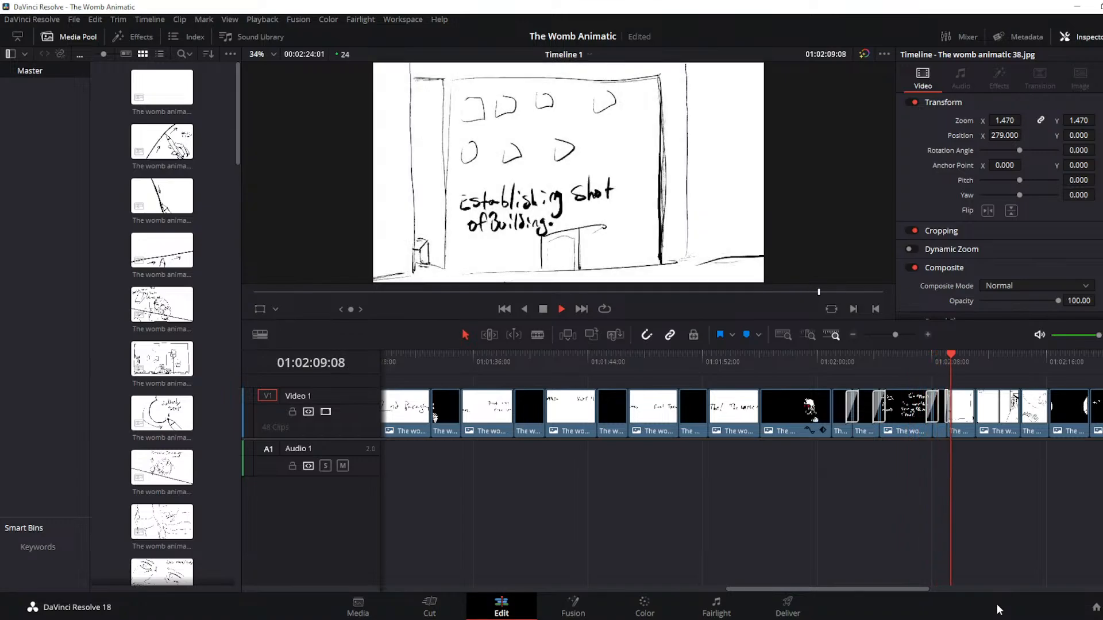
{"action": "key", "text": "space"}
Move the red-eyed face in The womb animatic 38.jpg to horizontal Position X -24 and play the shot through its end
{"action": "key", "text": "Up"}
{"action": "key", "text": "Up"}
{"action": "key", "text": "Up"}
{"action": "key", "text": "Up"}
{"action": "key", "text": "Up"}
{"action": "key", "text": "Up"}
{"action": "key", "text": "Up"}
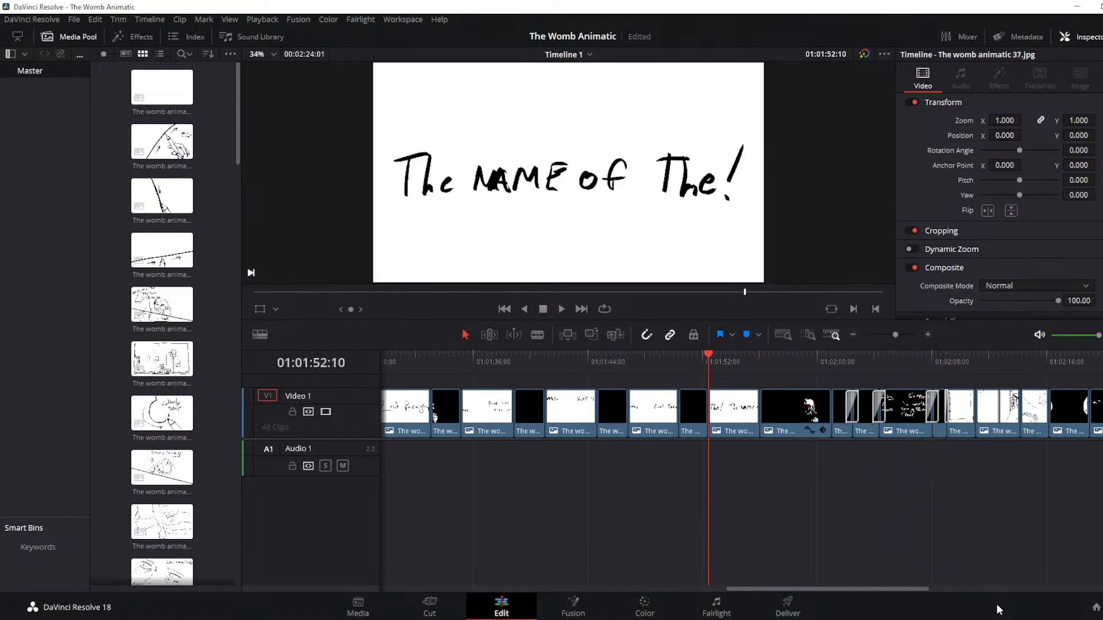
{"action": "key", "text": "Down"}
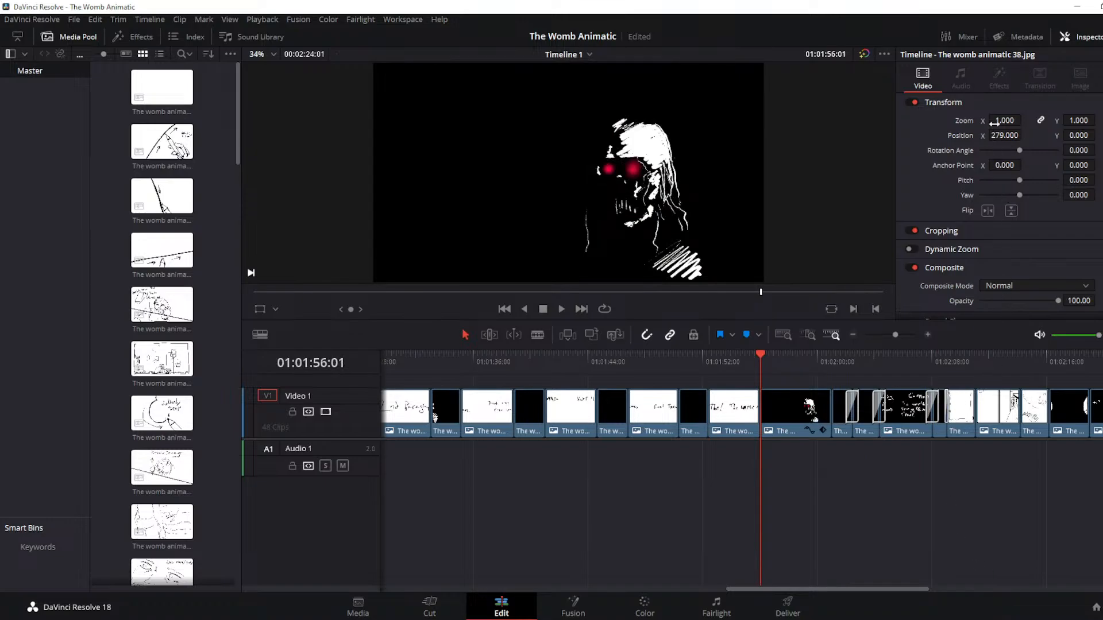
{"action": "left_click_drag", "start_coordinate": [1004, 135], "coordinate": [831, 135]}
{"action": "key", "text": "space"}
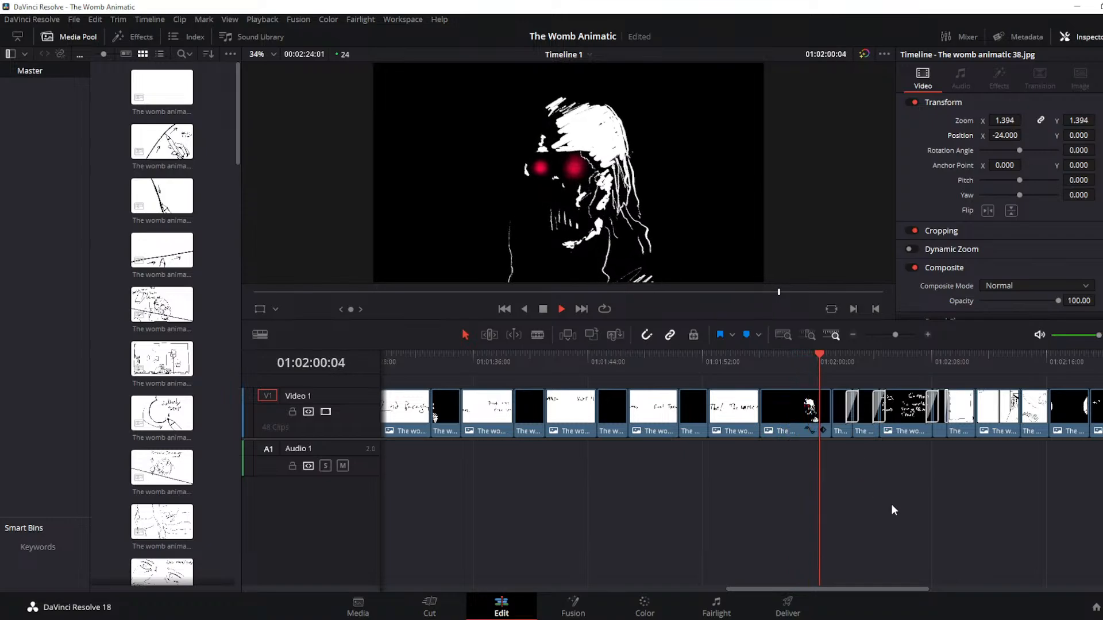
{"action": "key", "text": "space"}
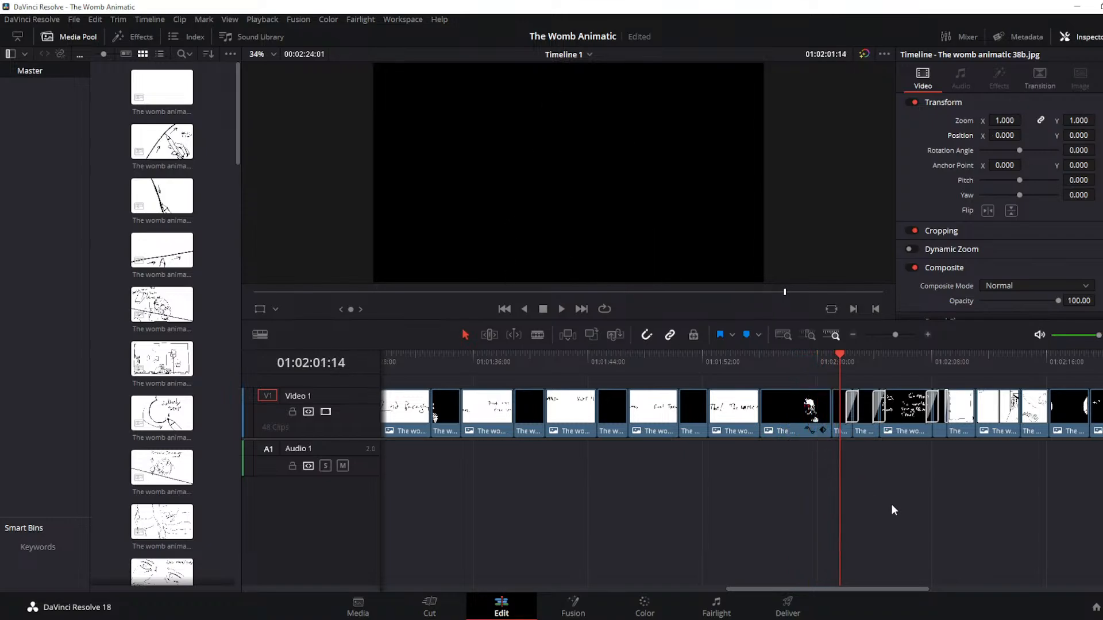
Shift the faces in The womb animatic 36.jpg and The womb animatic 34.jpg horizontally to the centre of the frame
{"action": "key", "text": "Up"}
{"action": "key", "text": "Up"}
{"action": "key", "text": "Up"}
{"action": "key", "text": "Up"}
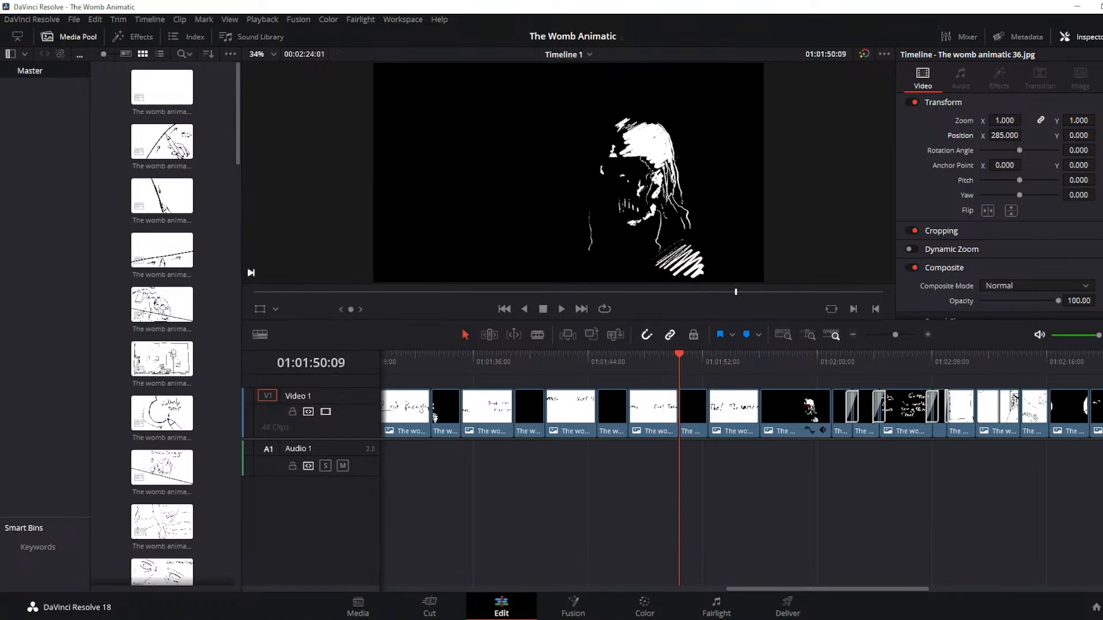
{"action": "left_click_drag", "start_coordinate": [1028, 136], "coordinate": [1001, 137]}
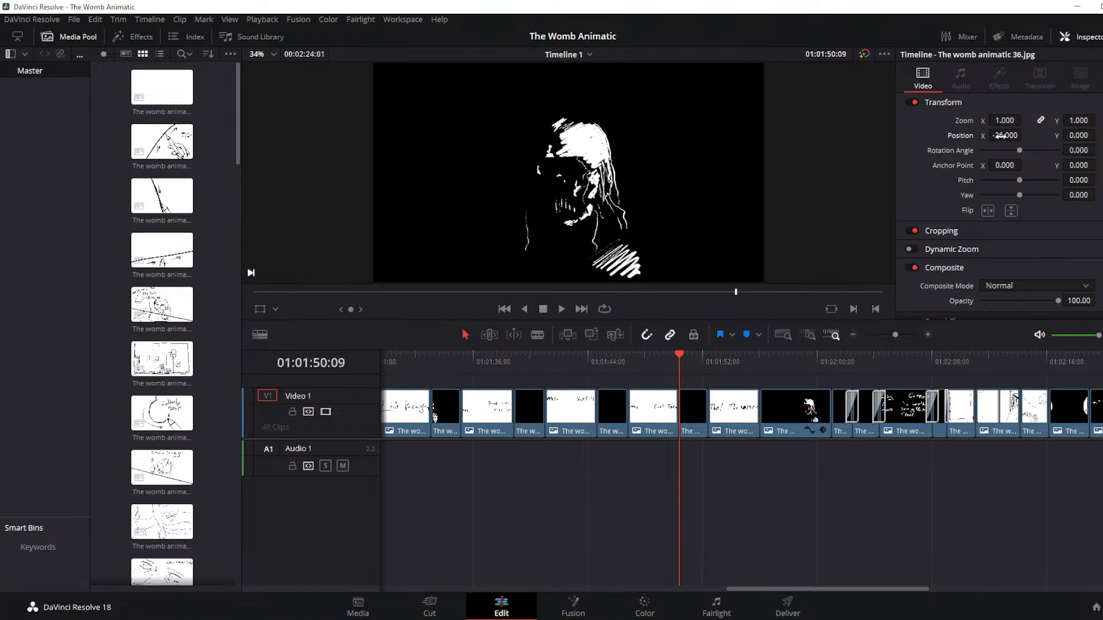
{"action": "key", "text": "Up"}
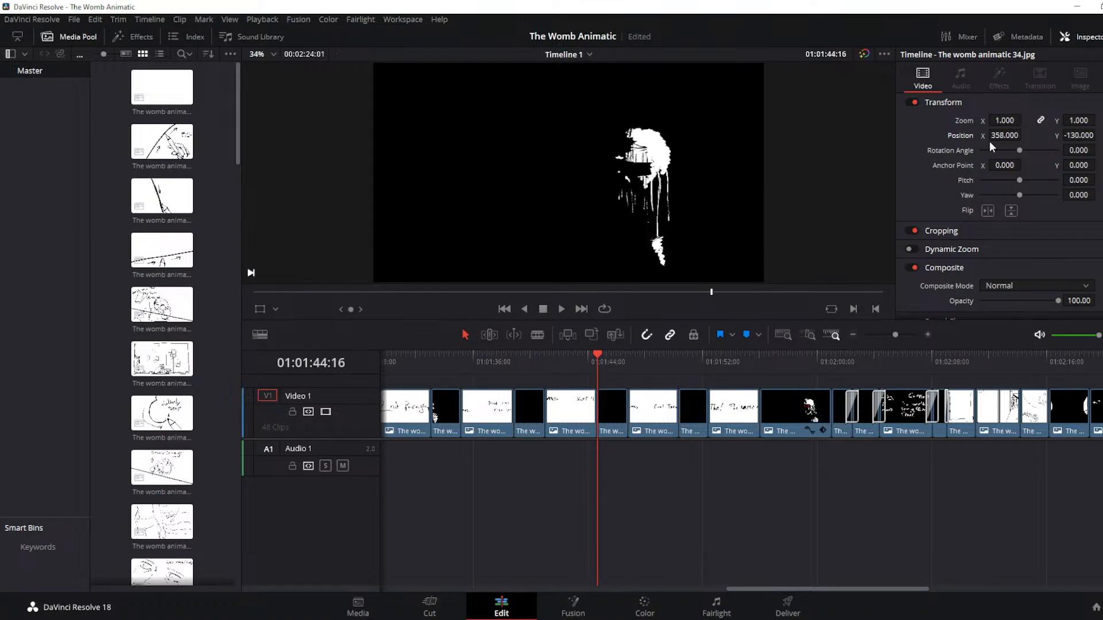
{"action": "left_click_drag", "start_coordinate": [996, 135], "coordinate": [982, 135]}
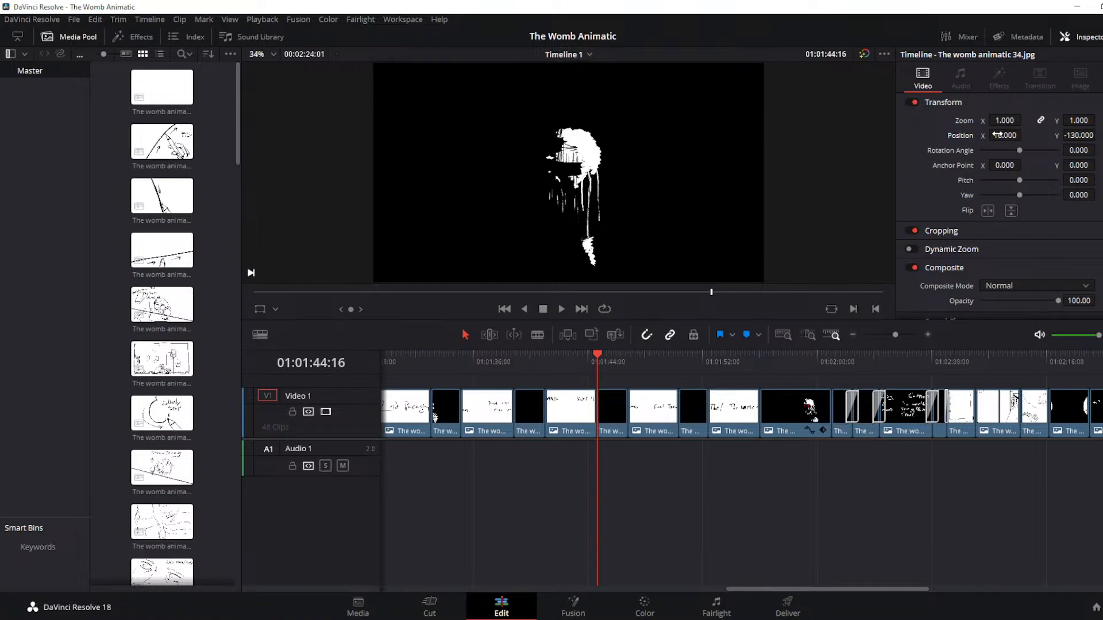
Centre the faces horizontally by setting Position X to 73 on The womb animatic 32.jpg and -68 on The womb animatic 30.jpg
{"action": "key", "text": "Up"}
{"action": "key", "text": "Up"}
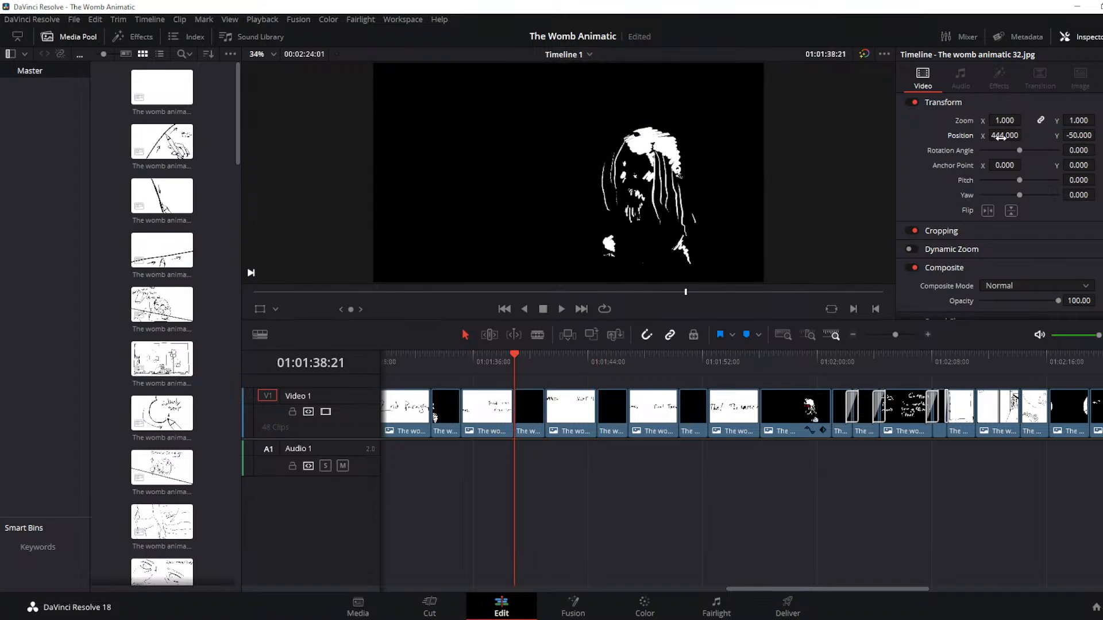
{"action": "left_click_drag", "start_coordinate": [1001, 137], "coordinate": [997, 136]}
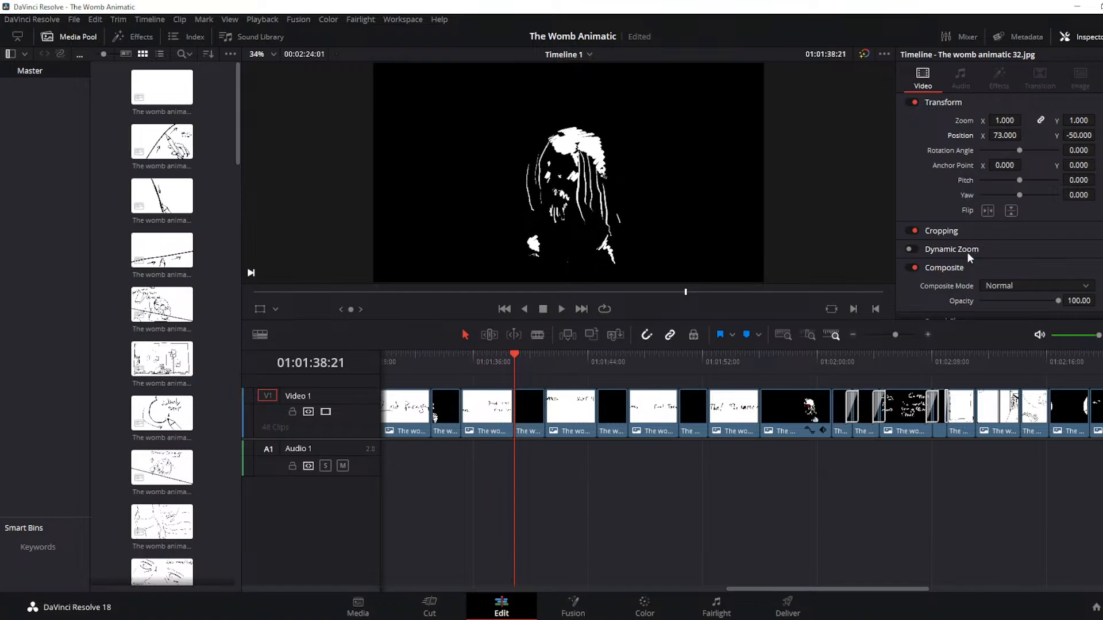
{"action": "key", "text": "Up"}
{"action": "key", "text": "Up"}
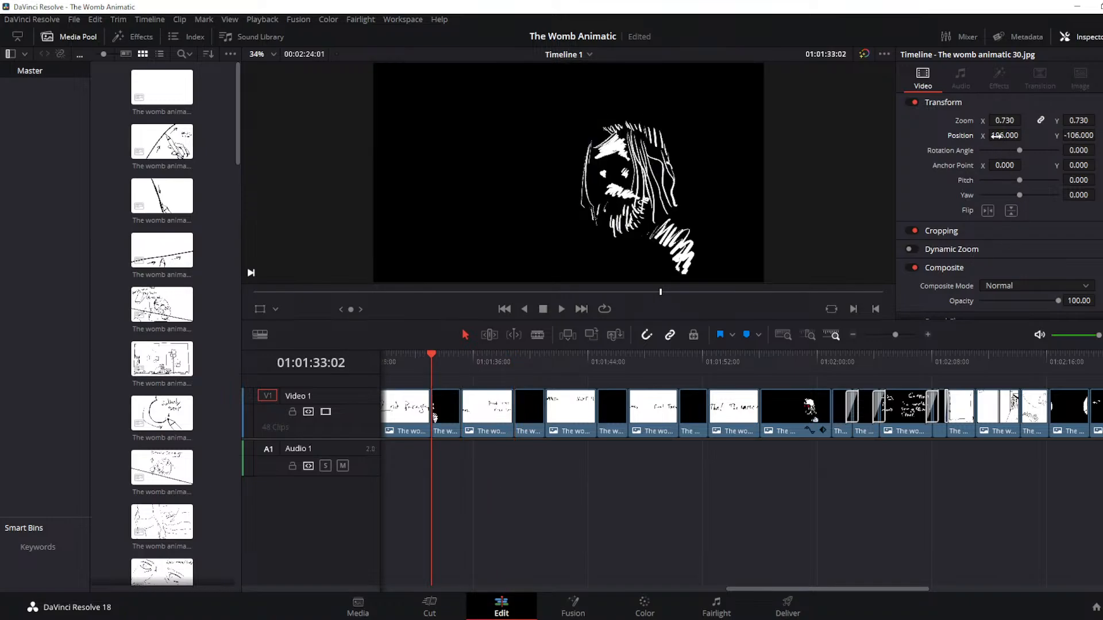
{"action": "left_click_drag", "start_coordinate": [996, 136], "coordinate": [995, 136]}
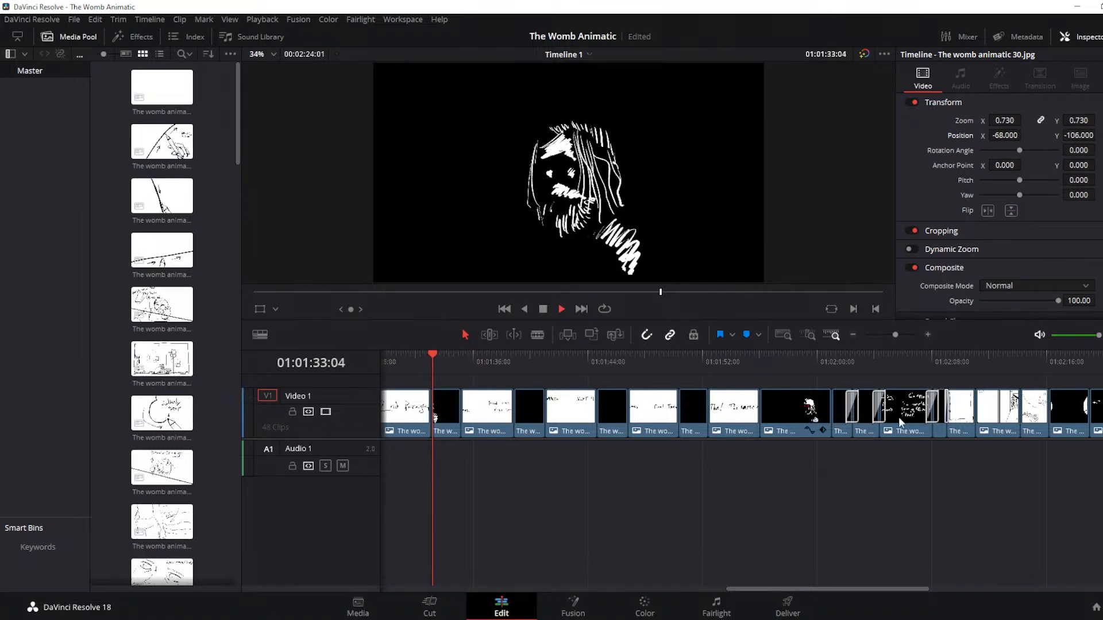
Play the "Okay, open it." caption card, split it at 01:02:22:01 and delete the remainder
{"action": "key", "text": "space"}
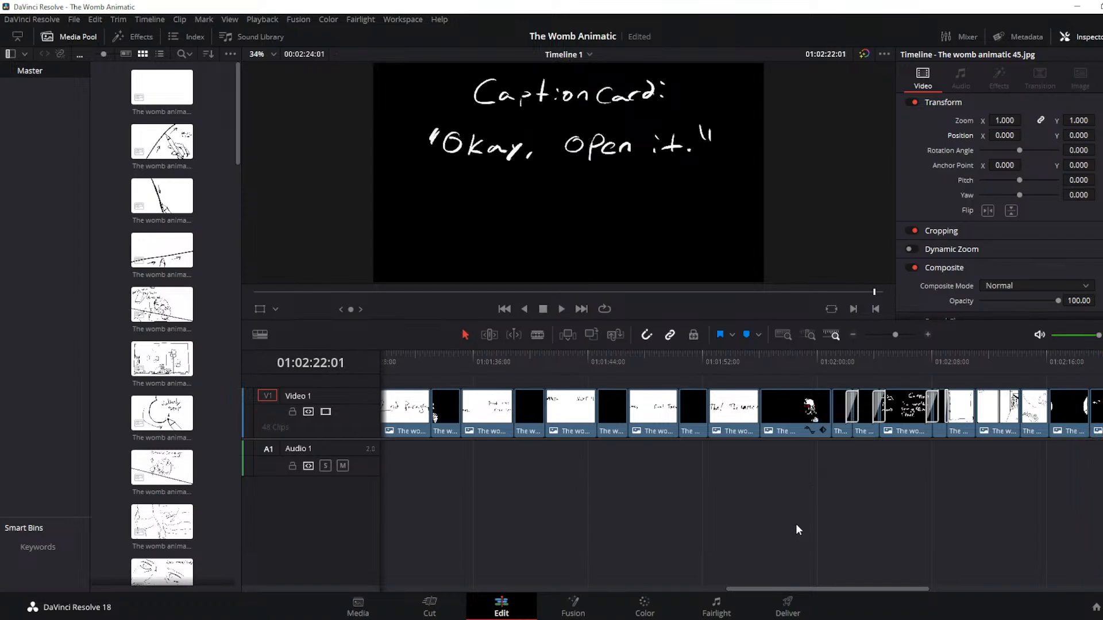
{"action": "left_click_drag", "start_coordinate": [830, 588], "coordinate": [939, 587]}
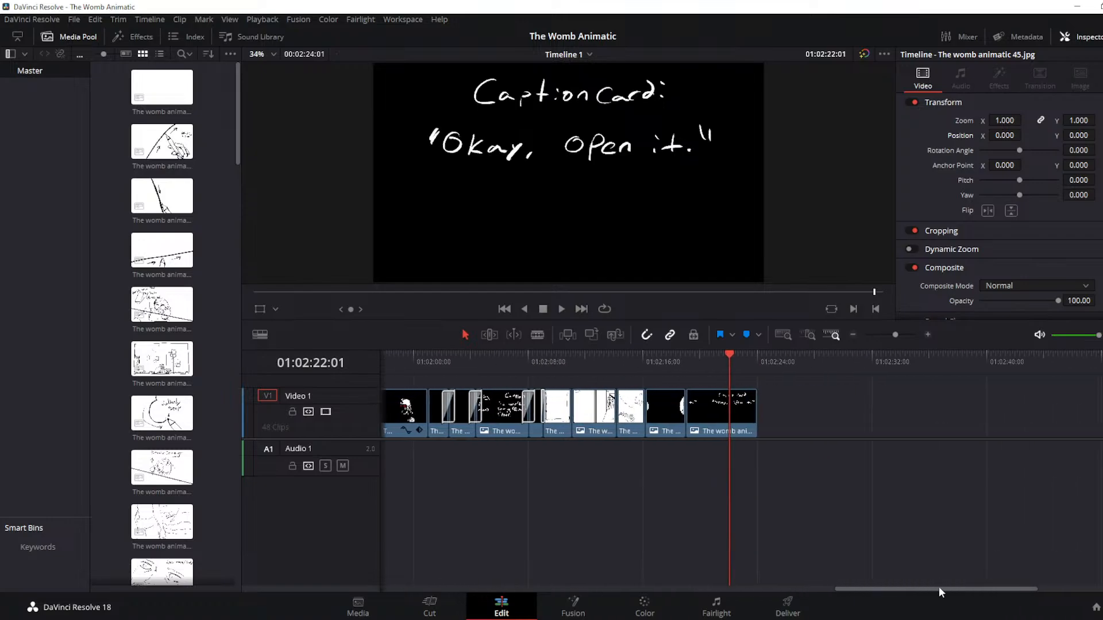
{"action": "left_click", "coordinate": [533, 335]}
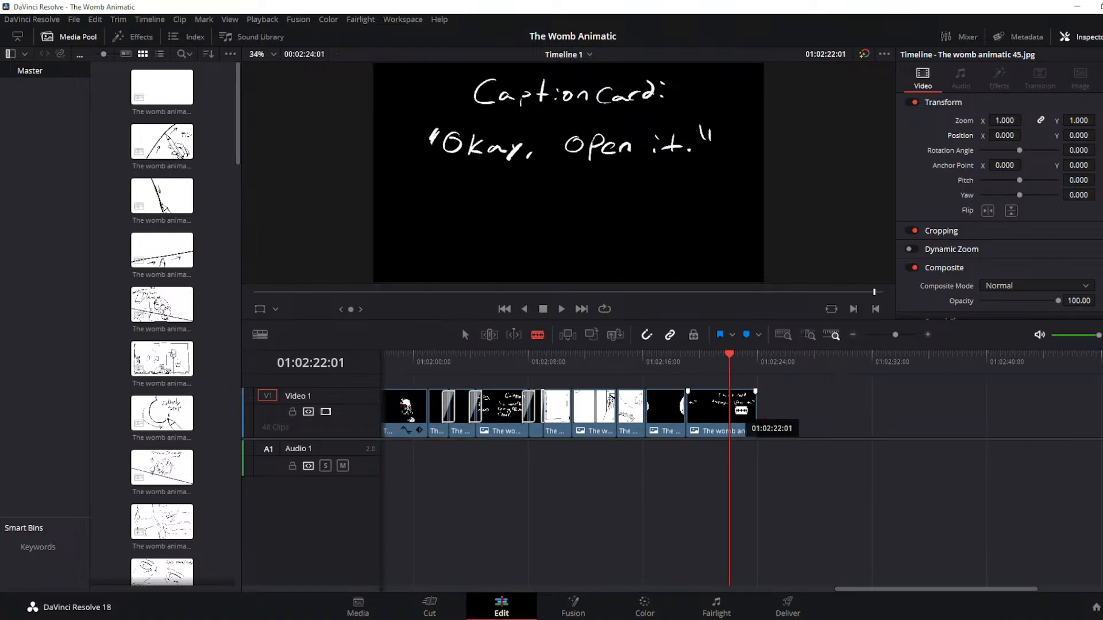
{"action": "left_click", "coordinate": [729, 409]}
{"action": "left_click", "coordinate": [467, 335]}
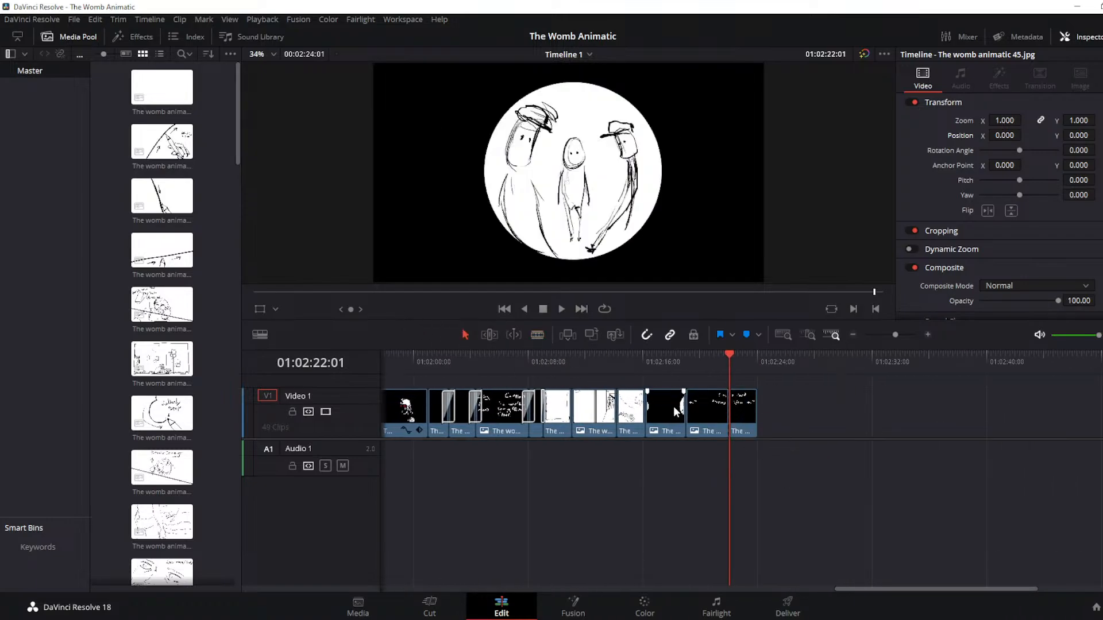
{"action": "key", "text": "Delete"}
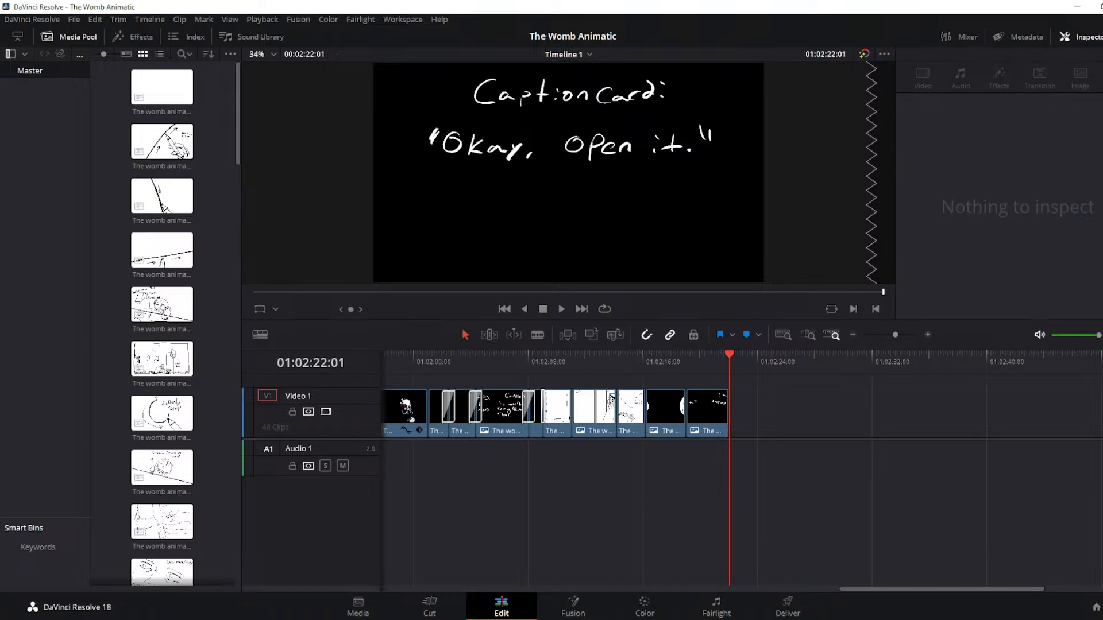
Add The womb animatic 46.jpg after the caption card and trim it to end at 01:02:23:11
{"action": "left_click_drag", "start_coordinate": [878, 619], "coordinate": [729, 433]}
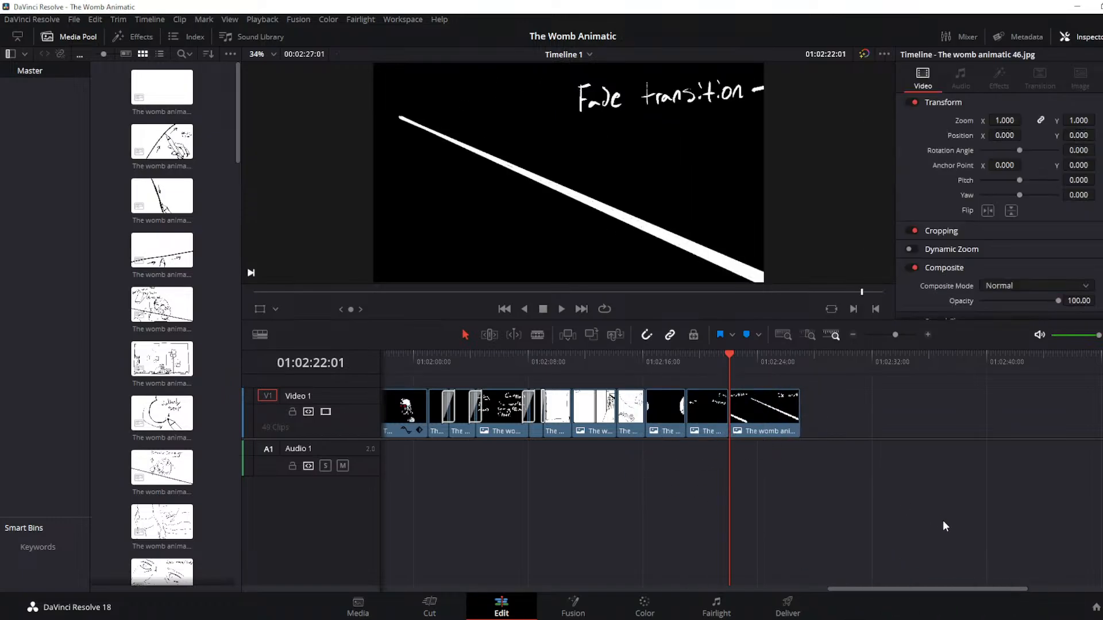
{"action": "key", "text": "space"}
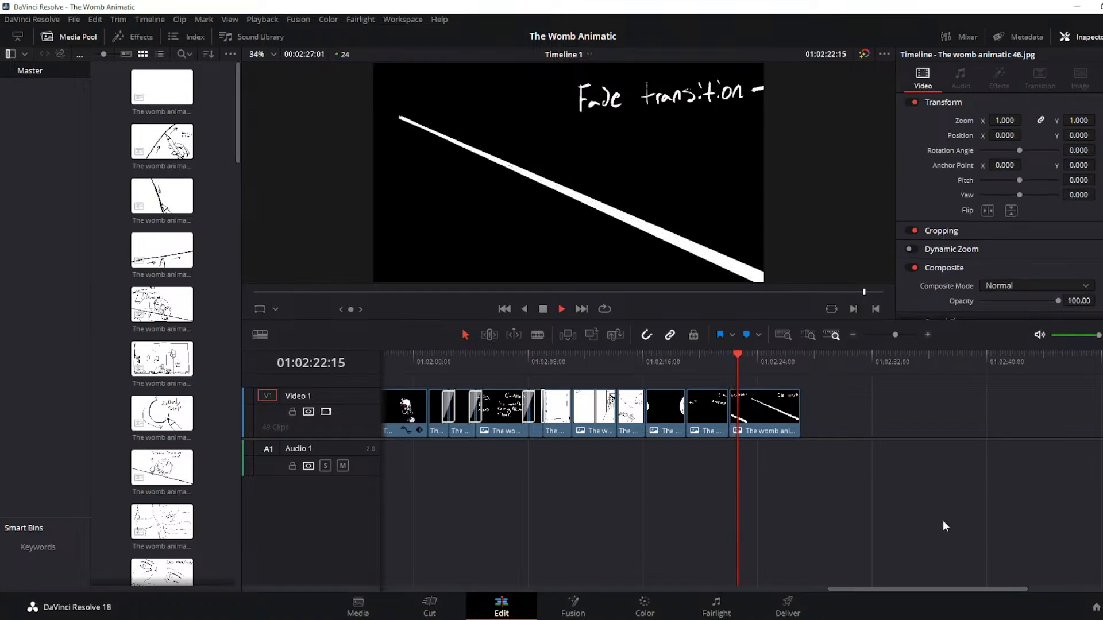
{"action": "left_click", "coordinate": [539, 336]}
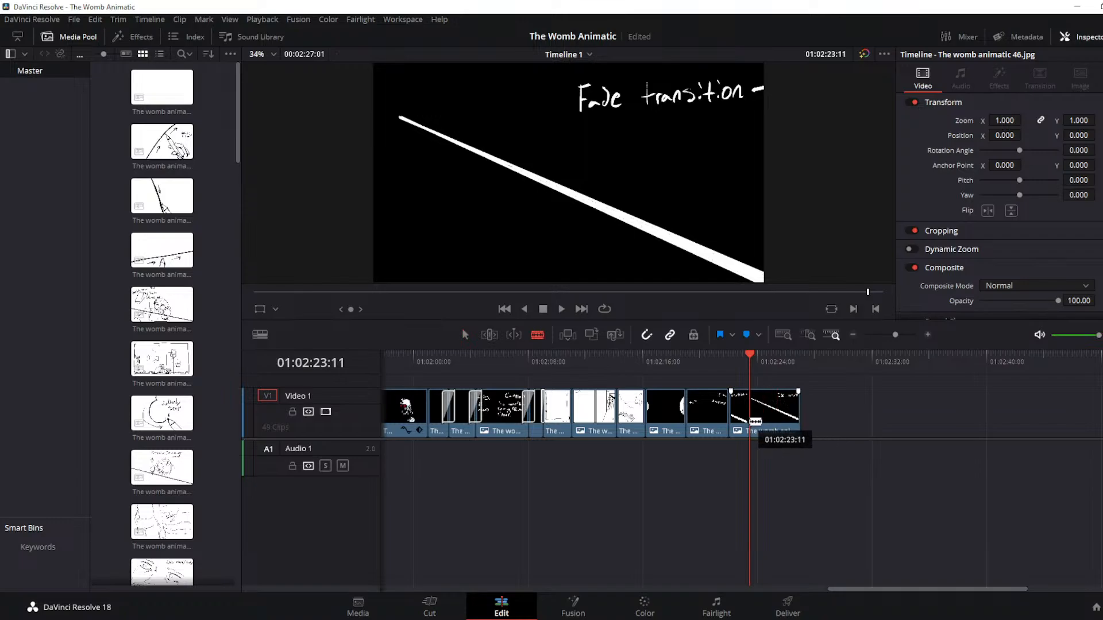
{"action": "left_click", "coordinate": [749, 409]}
{"action": "left_click", "coordinate": [781, 426]}
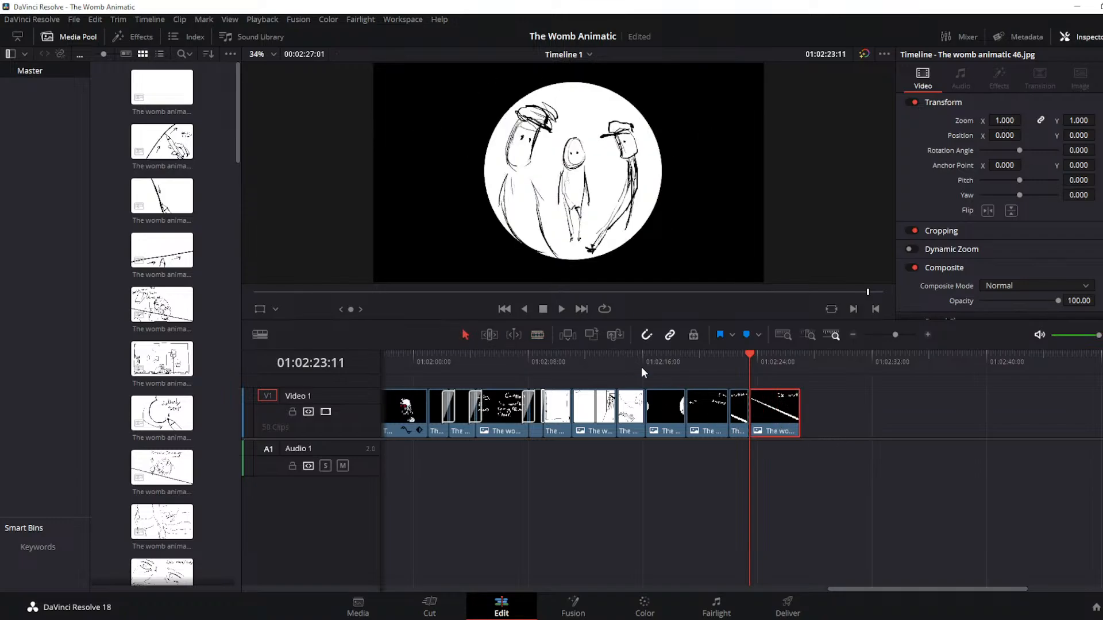
{"action": "key", "text": "Delete"}
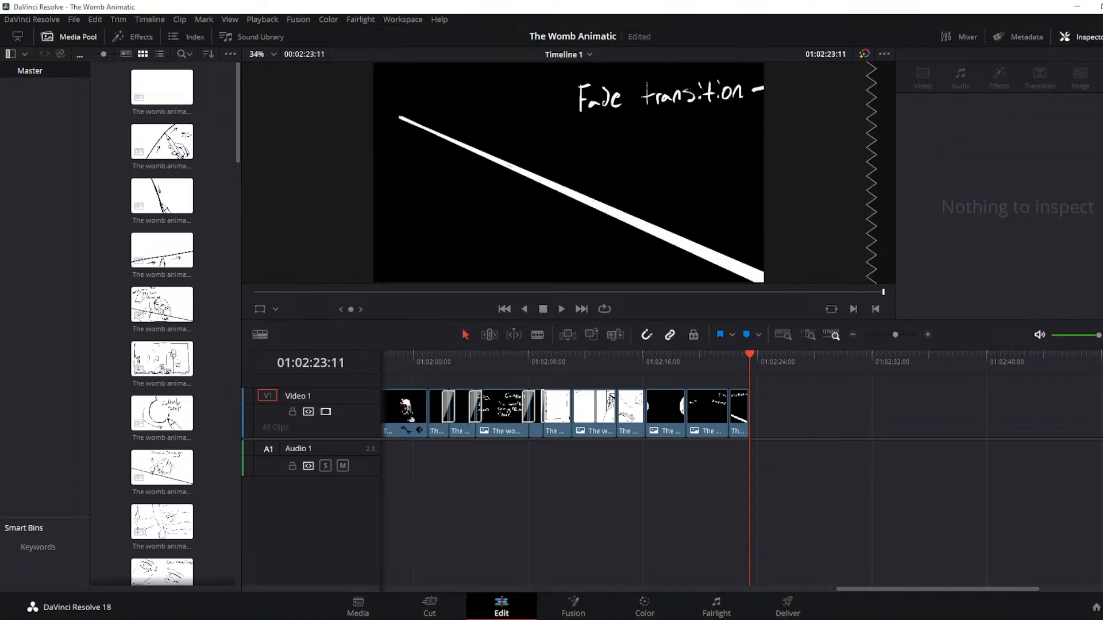
Append The womb animatic 47.jpg directly after the "Fade transition" clip on Video 1
{"action": "mouse_move", "coordinate": [1102, 619]}
{"action": "left_mouse_down"}
{"action": "mouse_move", "coordinate": [791, 452]}
{"action": "mouse_move", "coordinate": [764, 447]}
{"action": "mouse_move", "coordinate": [780, 464]}
{"action": "mouse_move", "coordinate": [743, 467]}
{"action": "mouse_move", "coordinate": [758, 468]}
{"action": "left_mouse_up"}
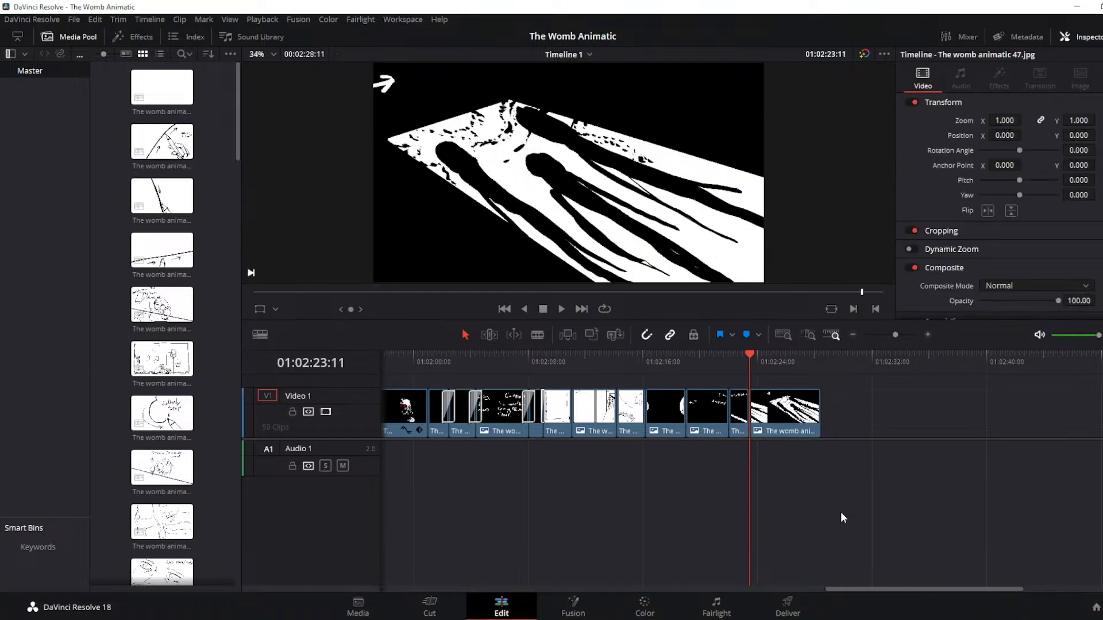
{"action": "left_click", "coordinate": [738, 428]}
{"action": "left_click", "coordinate": [776, 429]}
Try a Dip To Color Dissolve between The womb animatic 46.jpg and 47.jpg, and play back the result
{"action": "left_click", "coordinate": [428, 603]}
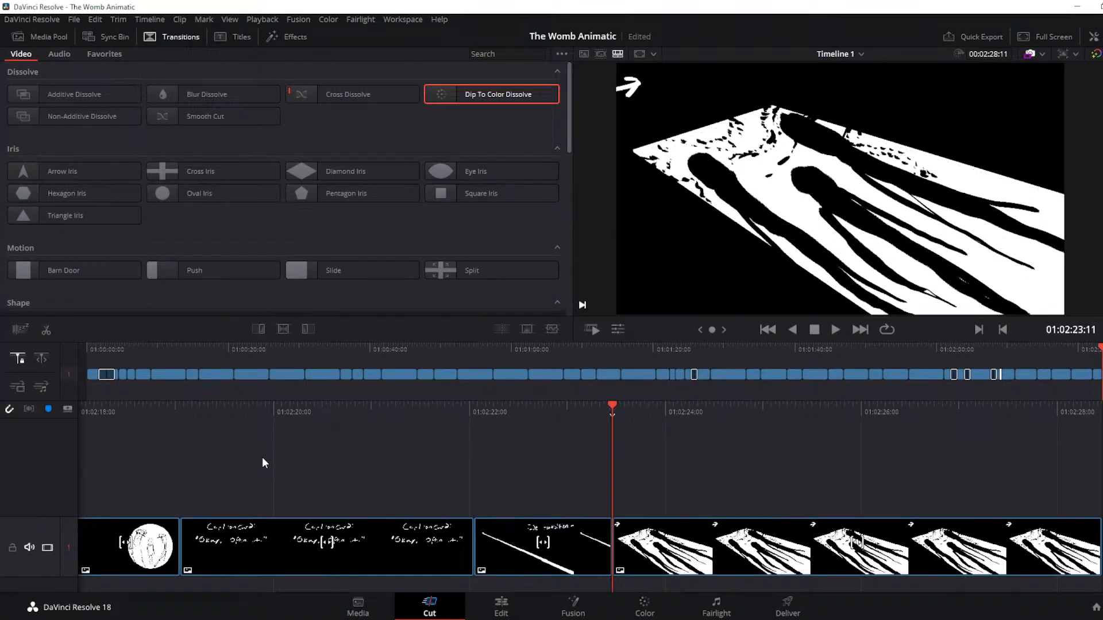
{"action": "left_click_drag", "start_coordinate": [488, 96], "coordinate": [616, 552]}
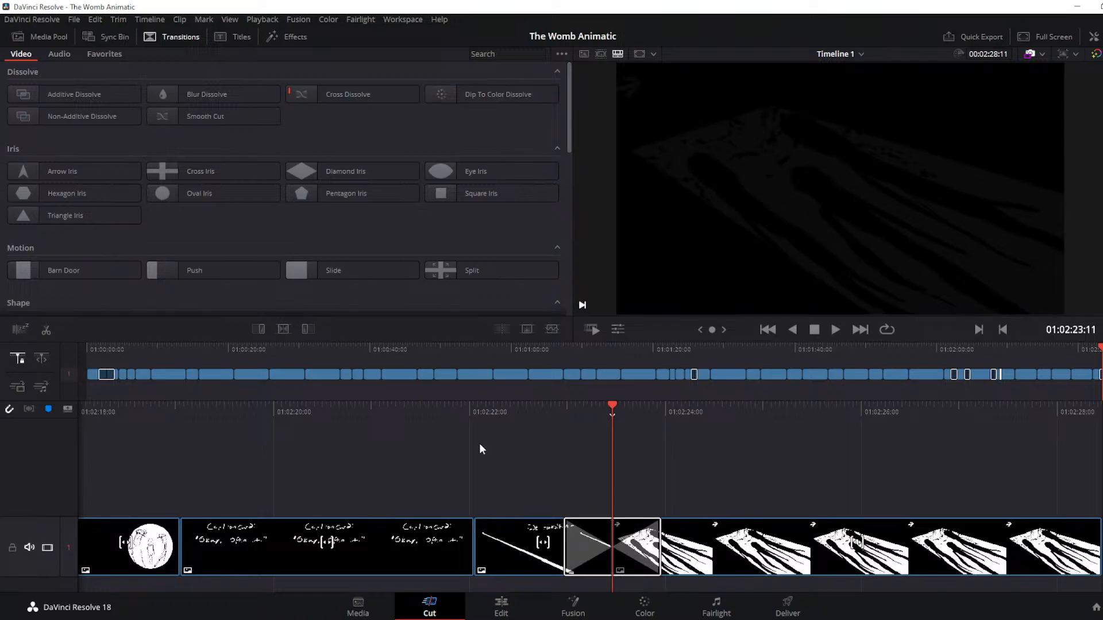
{"action": "left_click", "coordinate": [497, 605]}
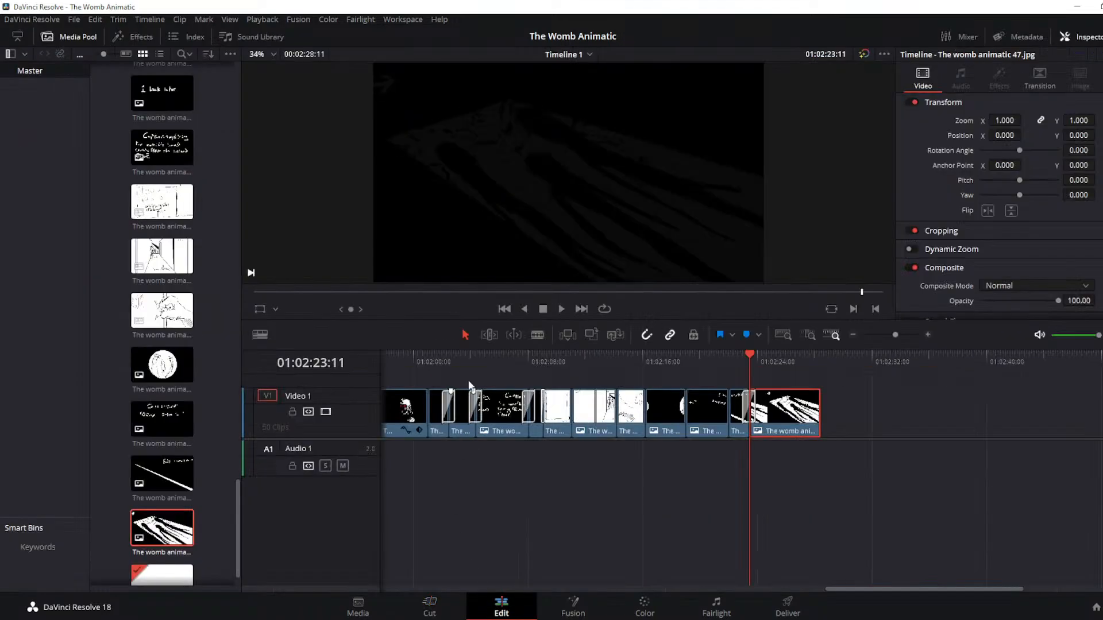
{"action": "key", "text": "Up"}
{"action": "key", "text": "Up"}
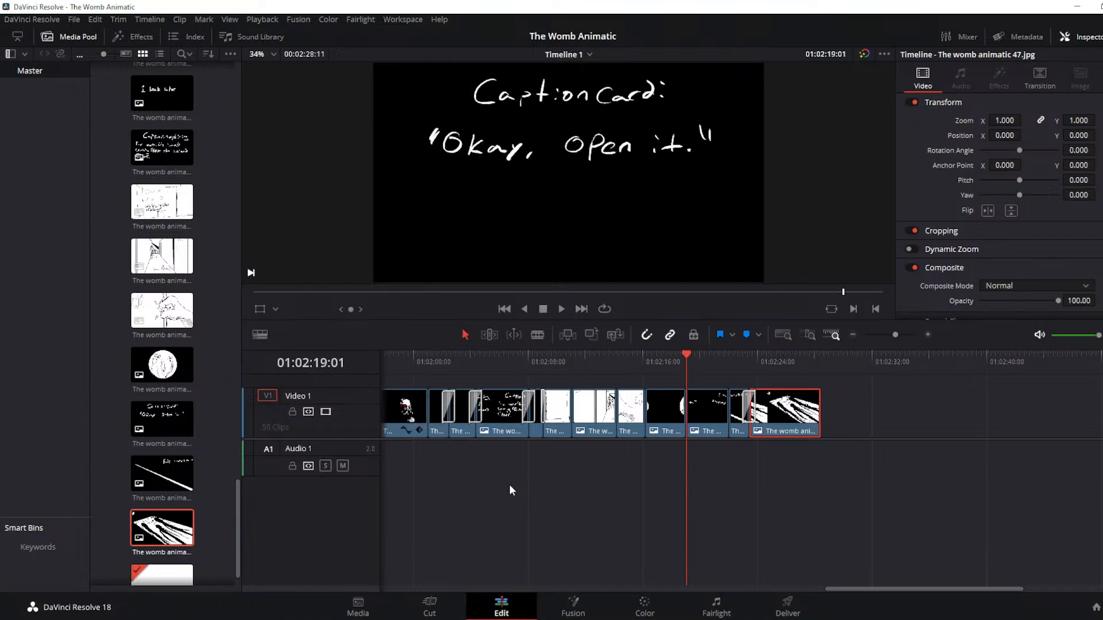
{"action": "key", "text": "space"}
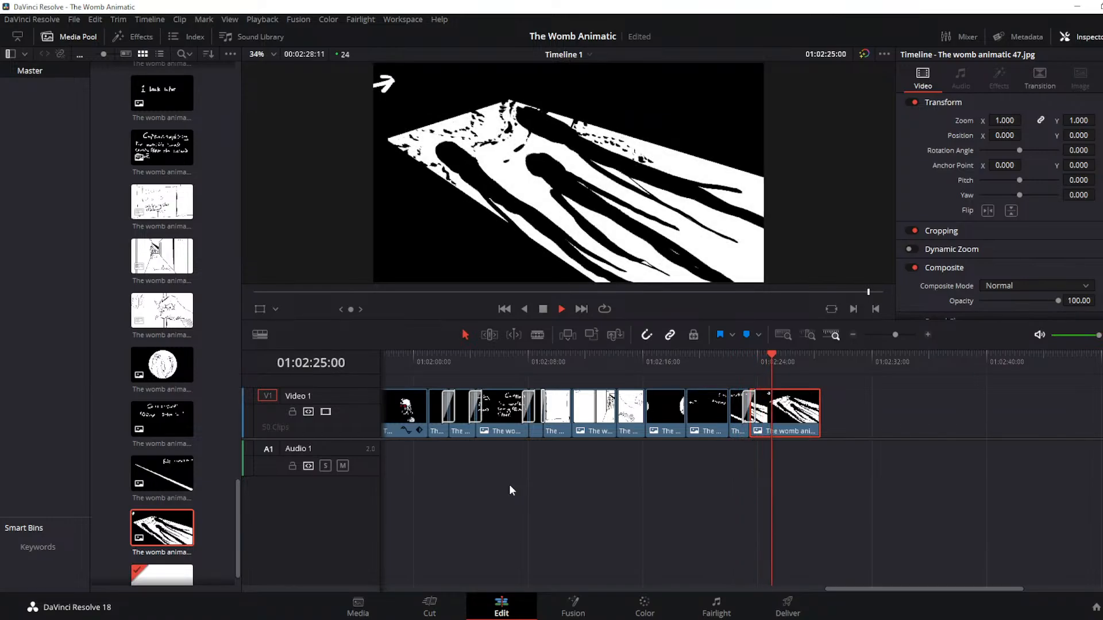
{"action": "key", "text": "Up"}
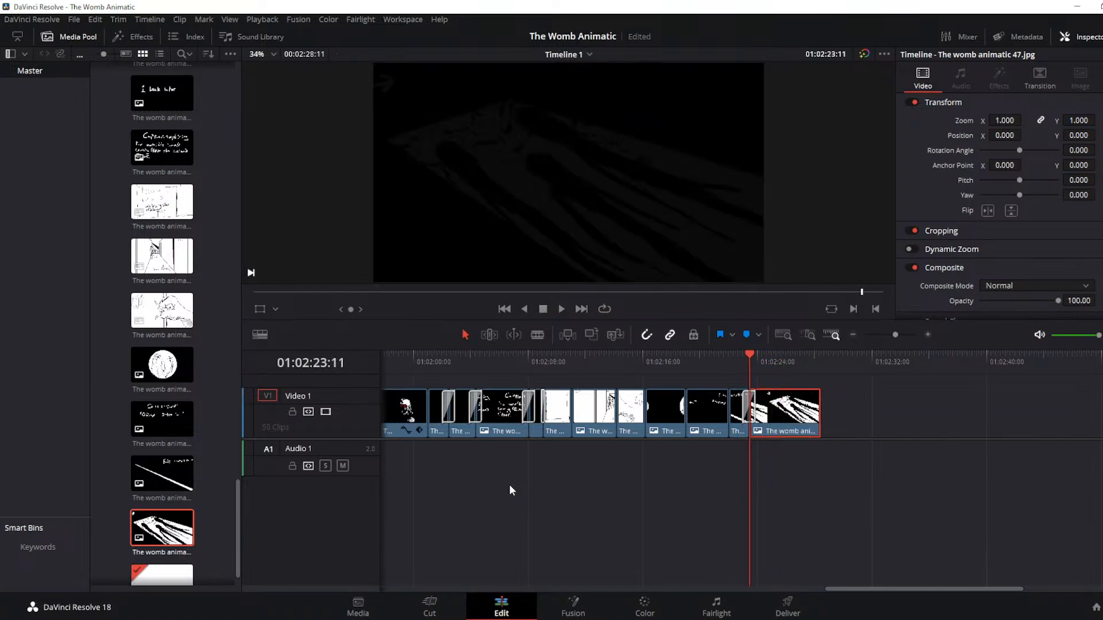
Apply a Cross Dissolve between The womb animatic 46.jpg and 47.jpg, and play back the transition
{"action": "left_click", "coordinate": [428, 606]}
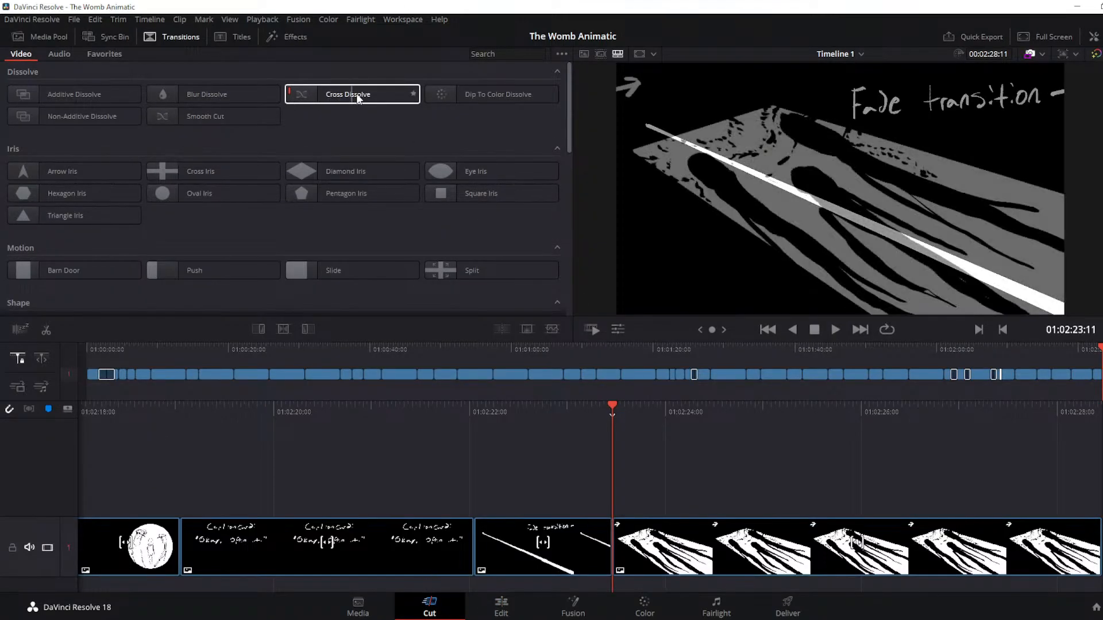
{"action": "left_click_drag", "start_coordinate": [313, 98], "coordinate": [594, 537]}
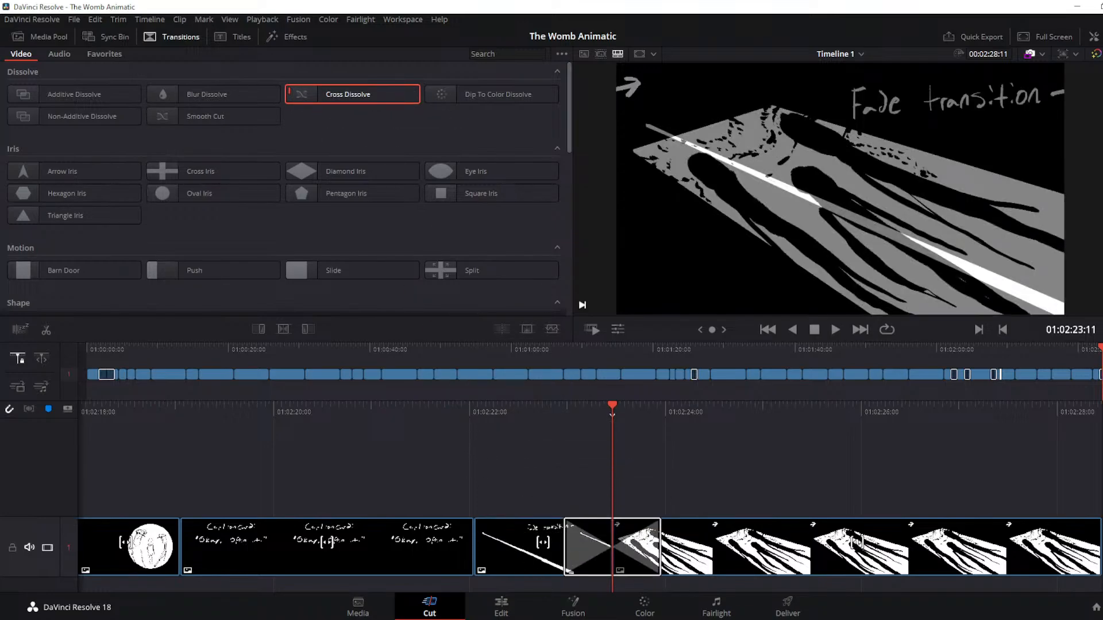
{"action": "left_click", "coordinate": [501, 606]}
{"action": "key", "text": "Up"}
{"action": "key", "text": "Up"}
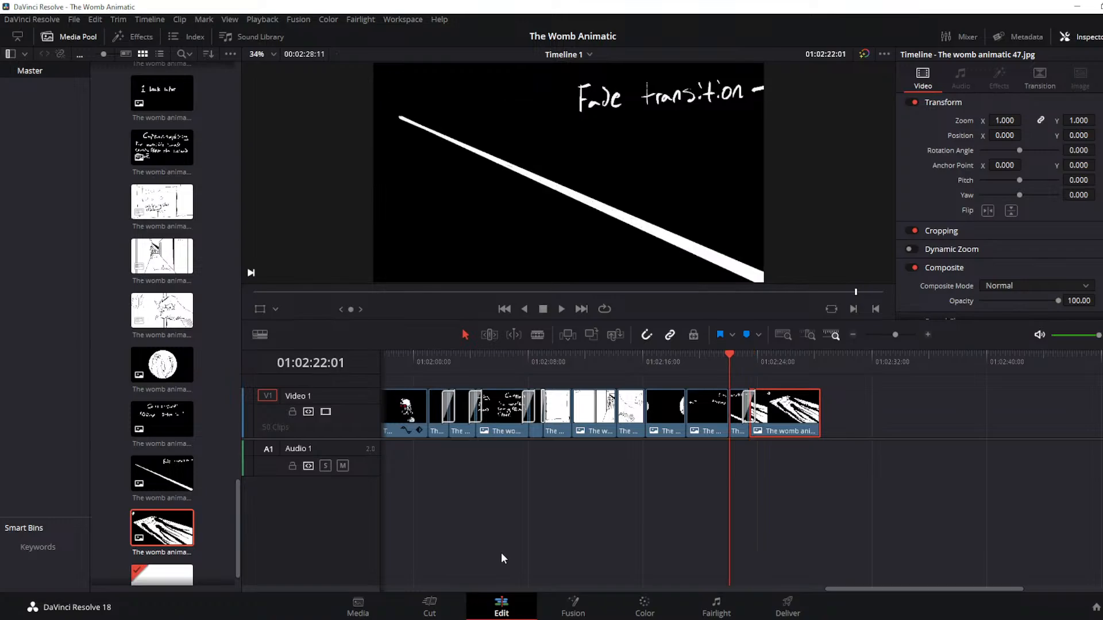
{"action": "key", "text": "space"}
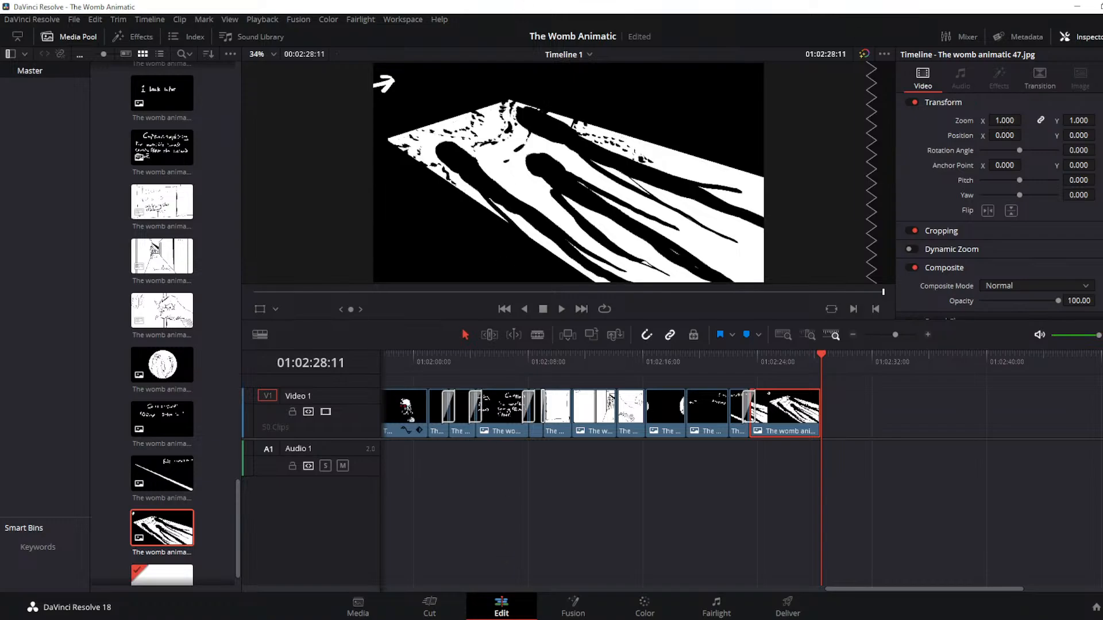
Append the frame of three silhouetted figures in a doorway at 01:02:28:11 and play it through
{"action": "left_click_drag", "start_coordinate": [747, 569], "coordinate": [822, 430]}
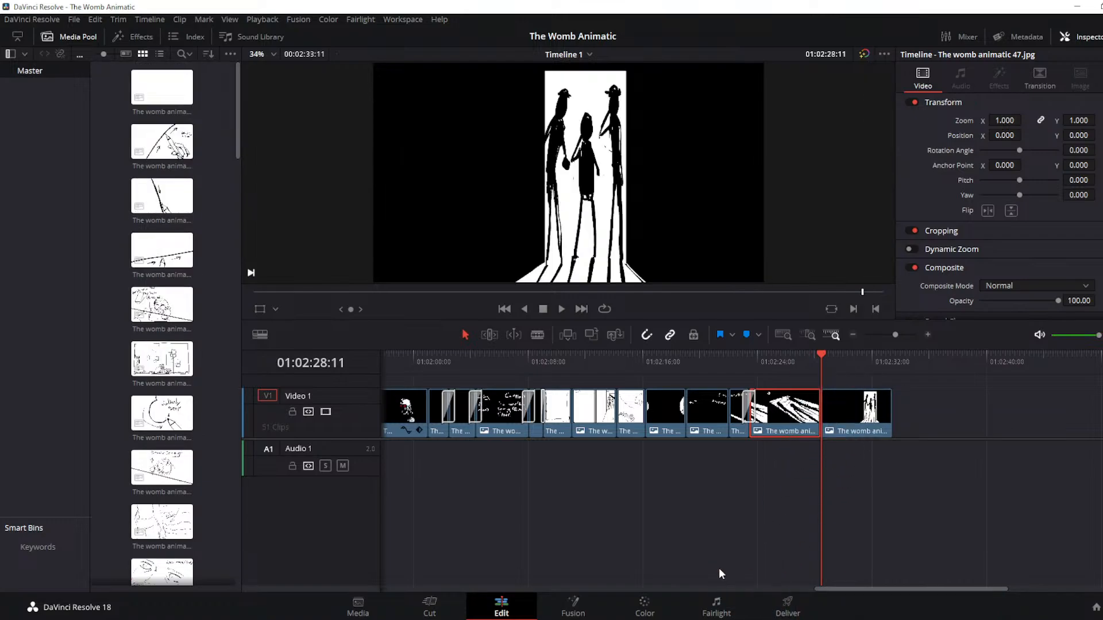
{"action": "key", "text": "space"}
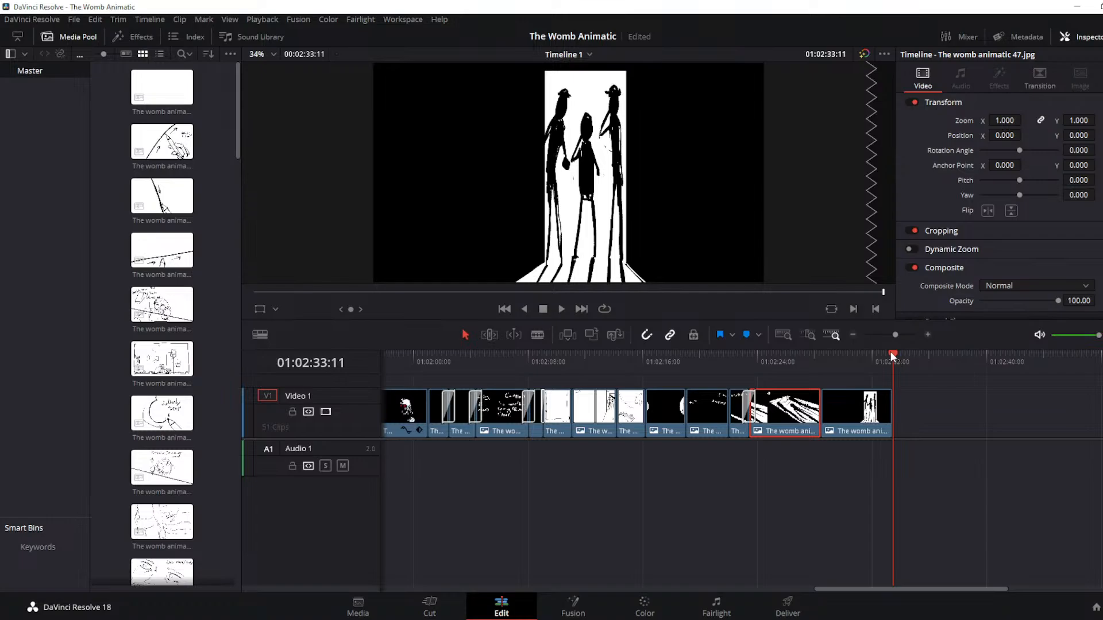
Play the whole animatic from the start of the timeline to its end and save the project
{"action": "left_click_drag", "start_coordinate": [890, 351], "coordinate": [166, 380]}
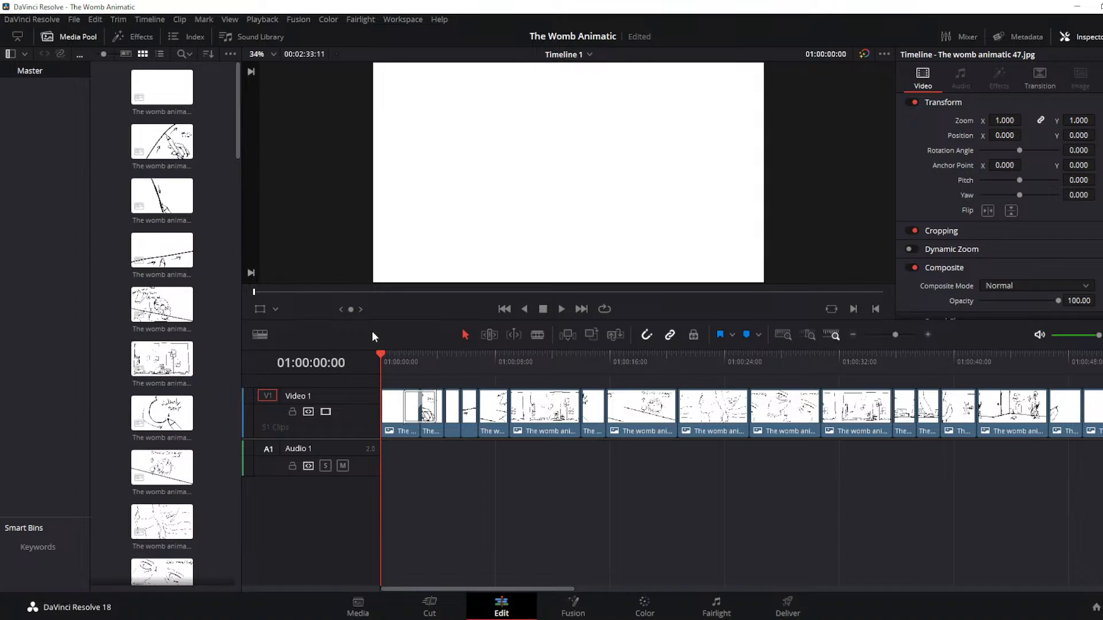
{"action": "key", "text": "space"}
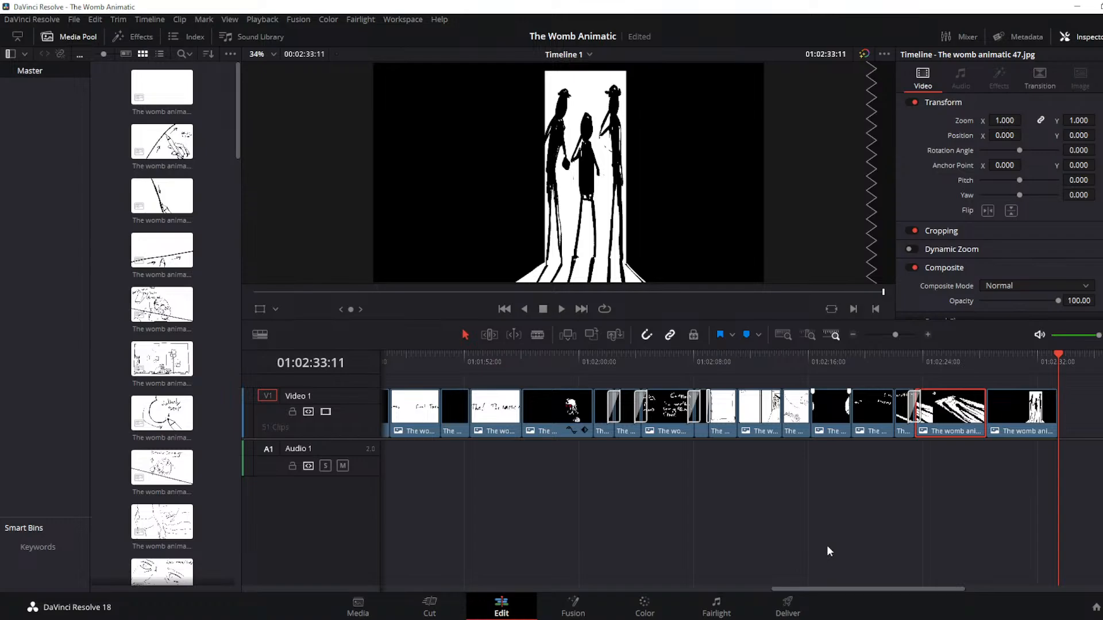
{"action": "key", "text": "ctrl+s"}
Return the playhead to the start of the timeline at 01:00:00:00 and save the project again
{"action": "key", "text": "j"}
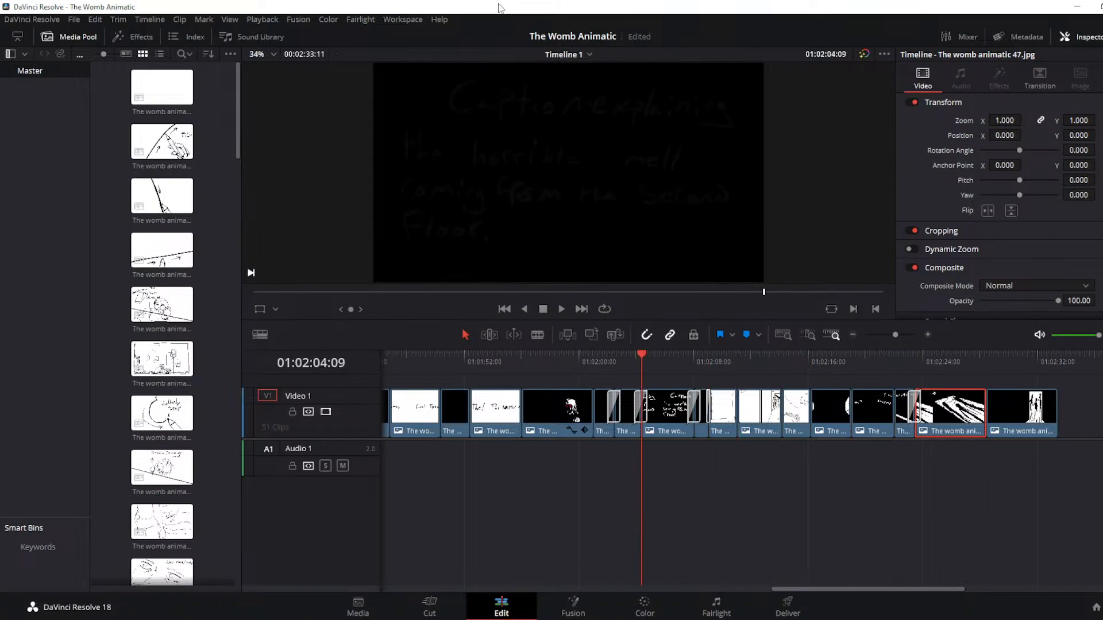
{"action": "key", "text": "Up"}
{"action": "key", "text": "Up"}
{"action": "key", "text": "Up"}
{"action": "key", "text": "Up"}
{"action": "key", "text": "Up"}
{"action": "key", "text": "Up"}
{"action": "key", "text": "Up"}
{"action": "key", "text": "Up"}
{"action": "key", "text": "Up"}
{"action": "key", "text": "Up"}
{"action": "key", "text": "Up"}
{"action": "key", "text": "Up"}
{"action": "key", "text": "Up"}
{"action": "key", "text": "Up"}
{"action": "key", "text": "Up"}
{"action": "key", "text": "Up"}
{"action": "key", "text": "Up"}
{"action": "key", "text": "Up"}
{"action": "key", "text": "Up"}
{"action": "key", "text": "Up"}
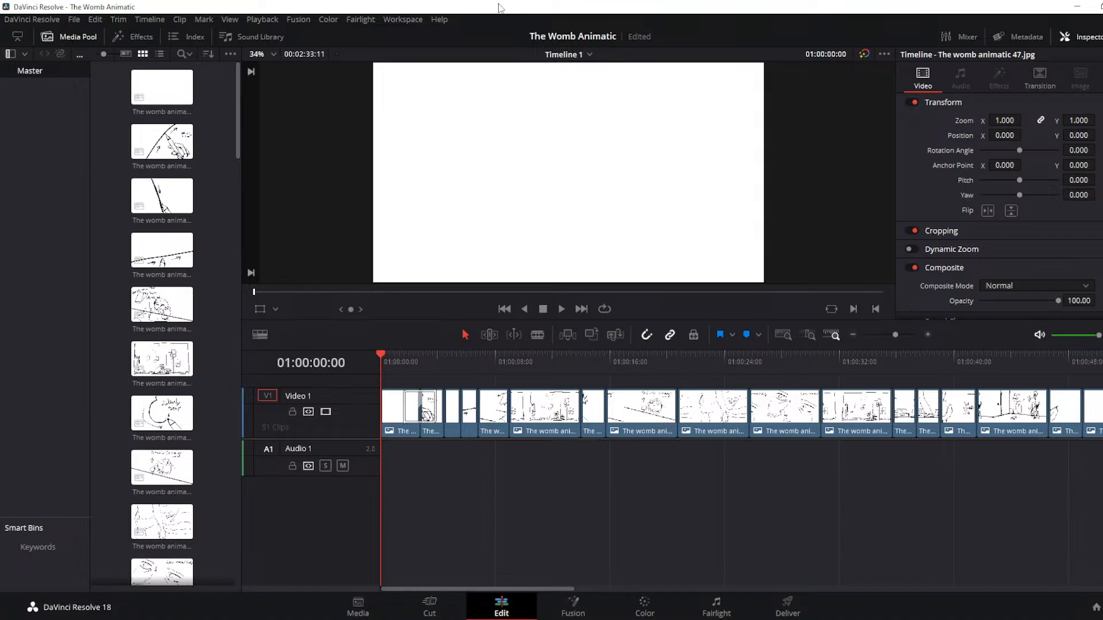
{"action": "key", "text": "ctrl+s"}
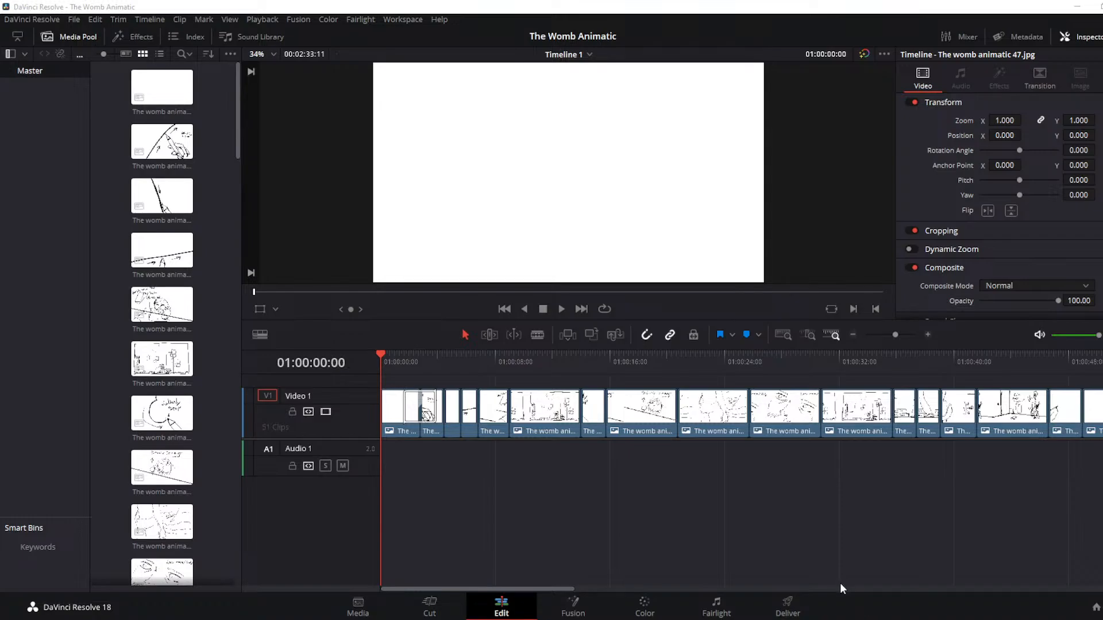
Move the OBS window out of the visible screen area and close the stream chat window
{"action": "mouse_move", "coordinate": [396, 619]}
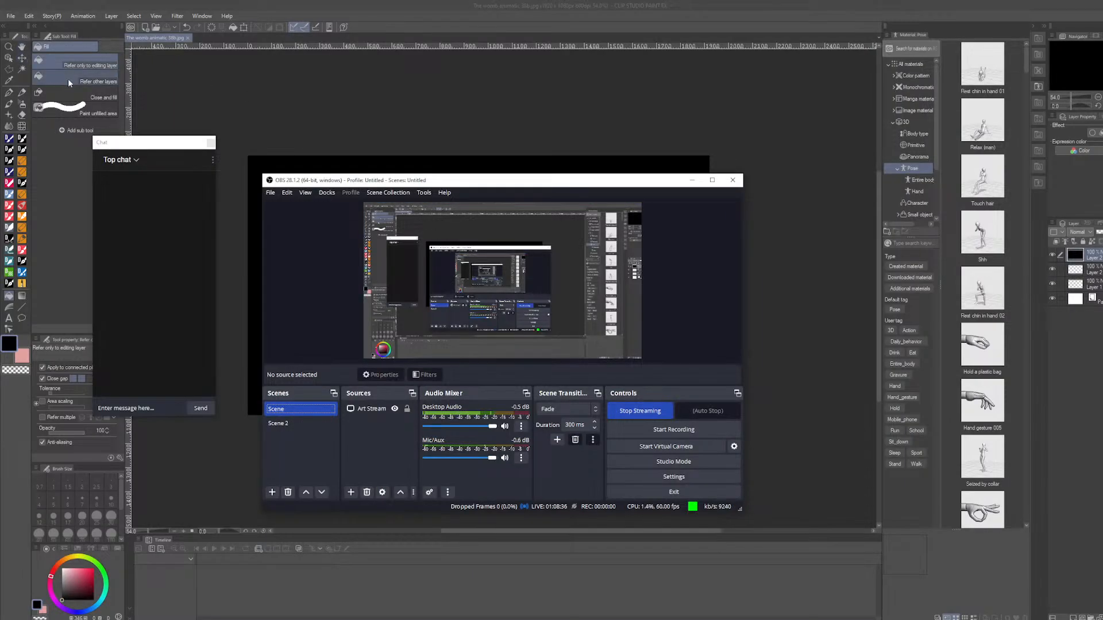
{"action": "left_click_drag", "start_coordinate": [431, 176], "coordinate": [0, 175]}
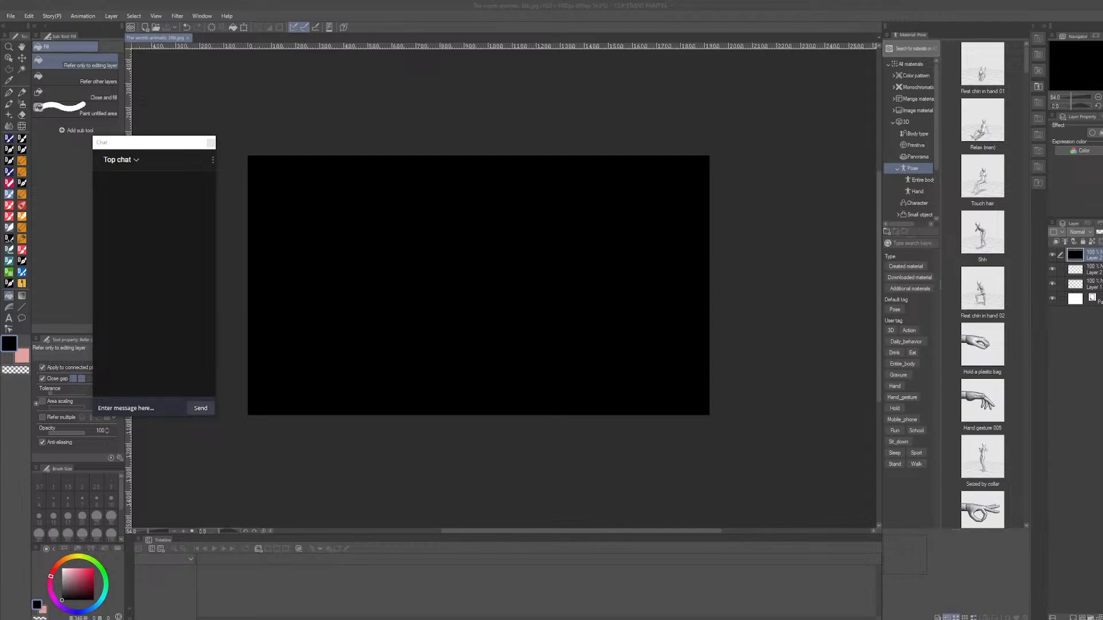
{"action": "left_click", "coordinate": [211, 142]}
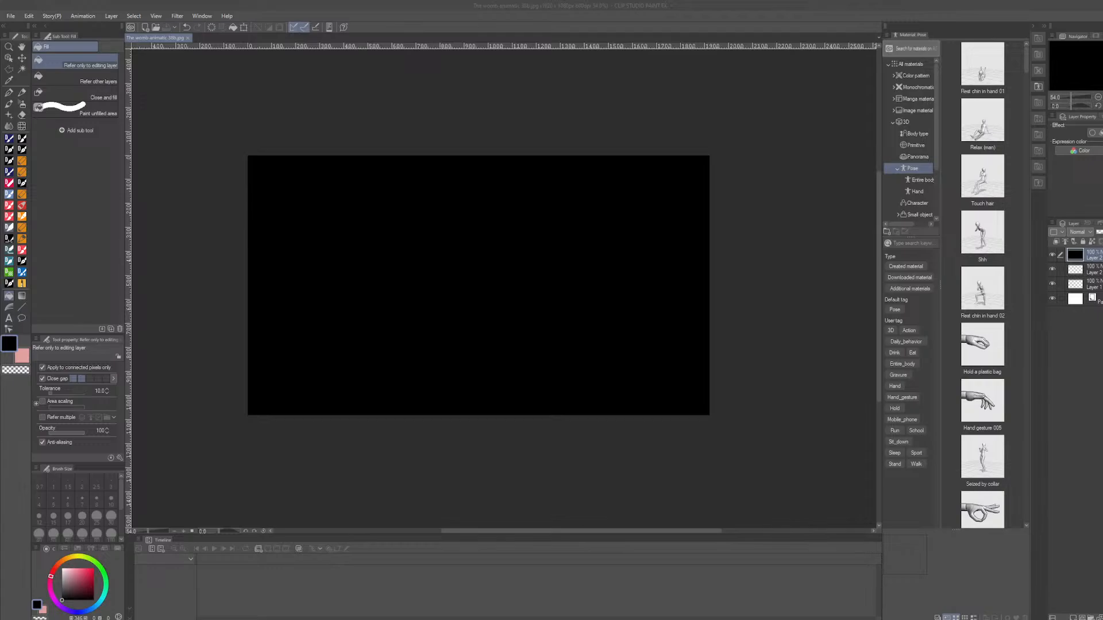
{"action": "key", "text": "alt+Tab"}
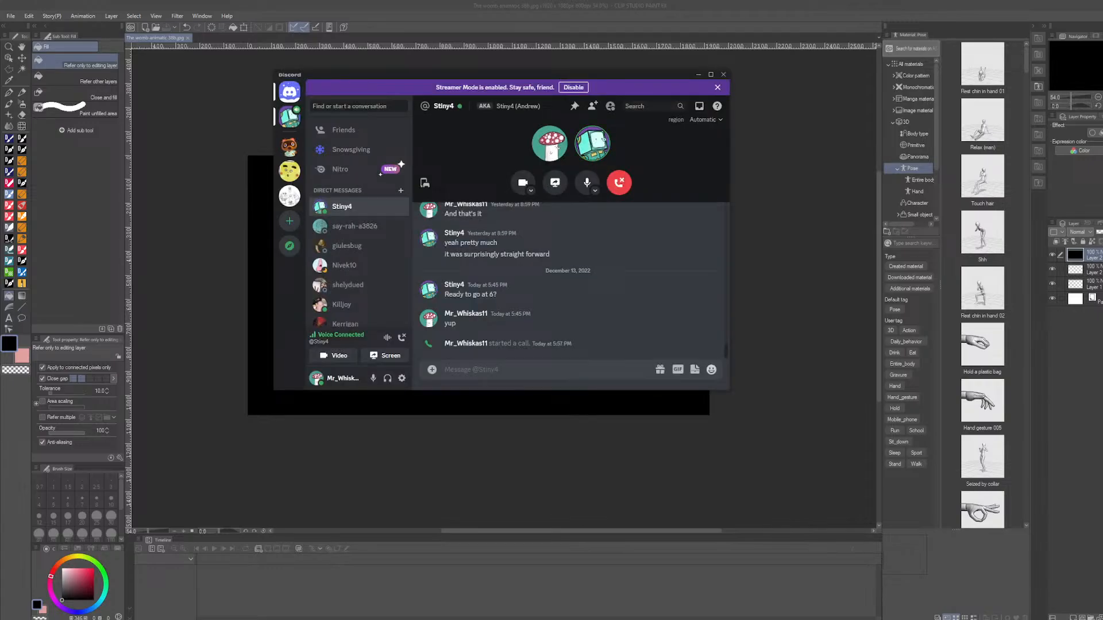
{"action": "key", "text": "alt+Tab"}
{"action": "key", "text": "alt+Tab"}
{"action": "left_click_drag", "start_coordinate": [405, 76], "coordinate": [384, 78]}
{"action": "key", "text": "alt+Tab"}
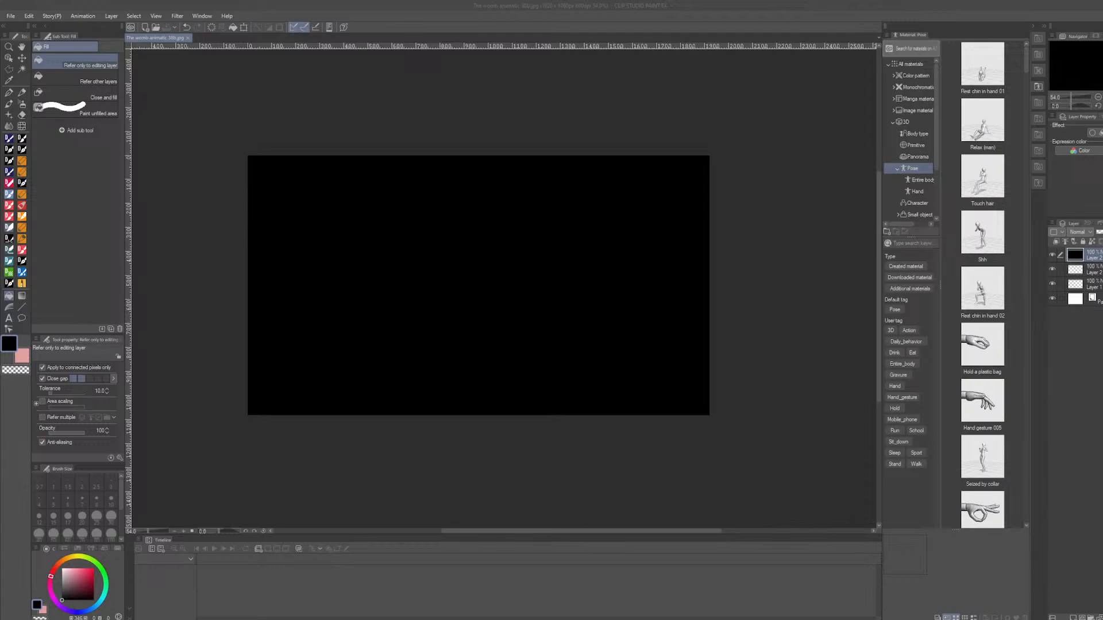
{"action": "key", "text": "alt+Tab"}
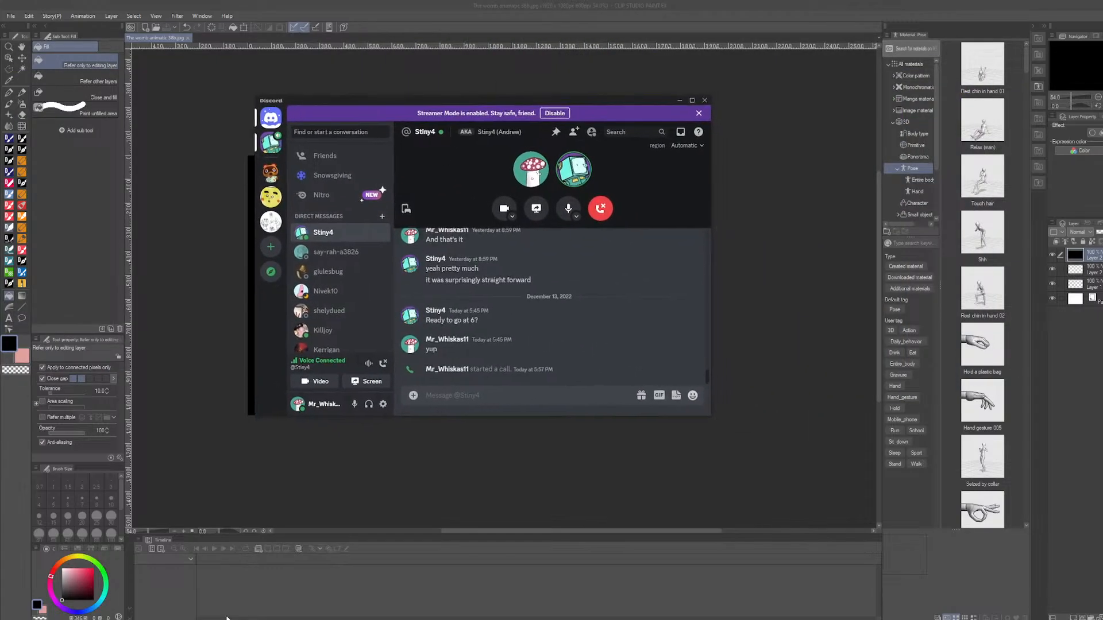
{"action": "key", "text": "alt+Tab"}
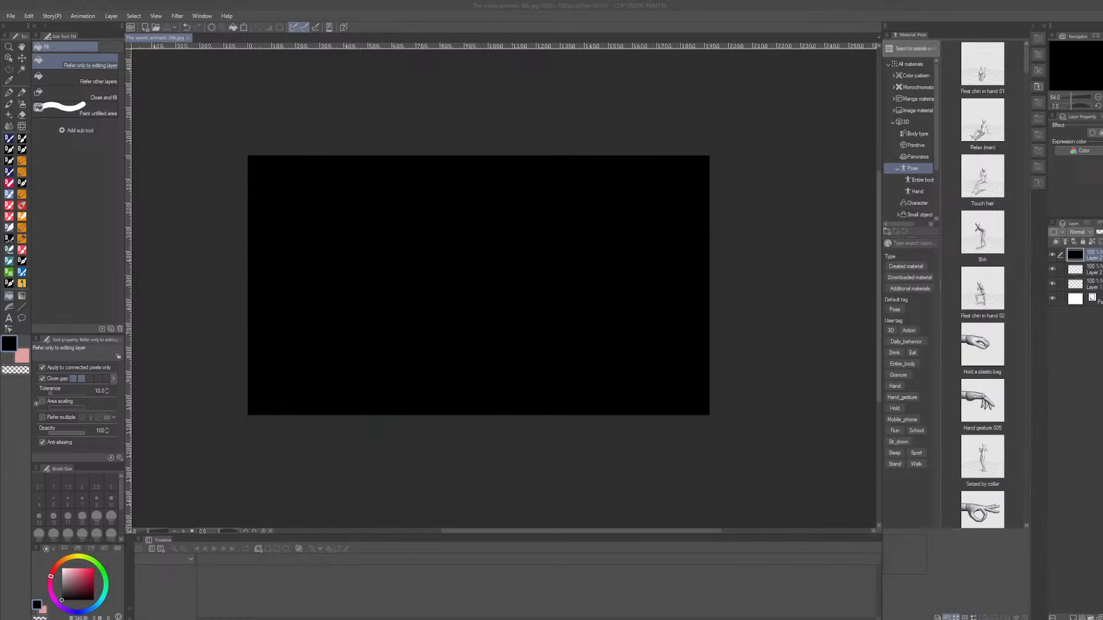
{"action": "key", "text": "alt+Tab"}
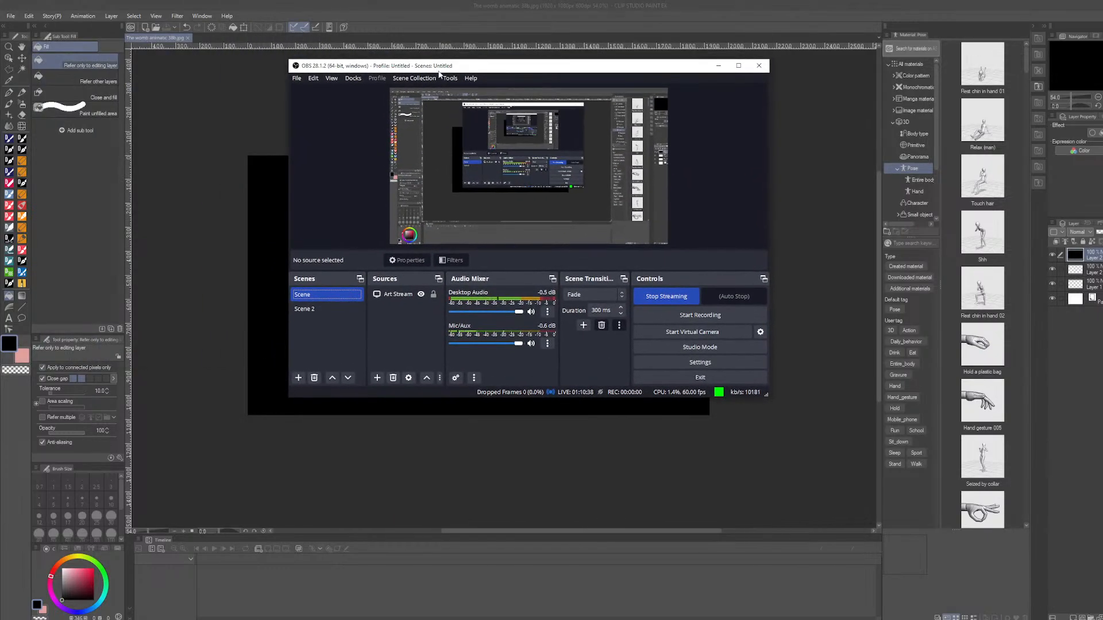
{"action": "key", "text": "alt+Tab"}
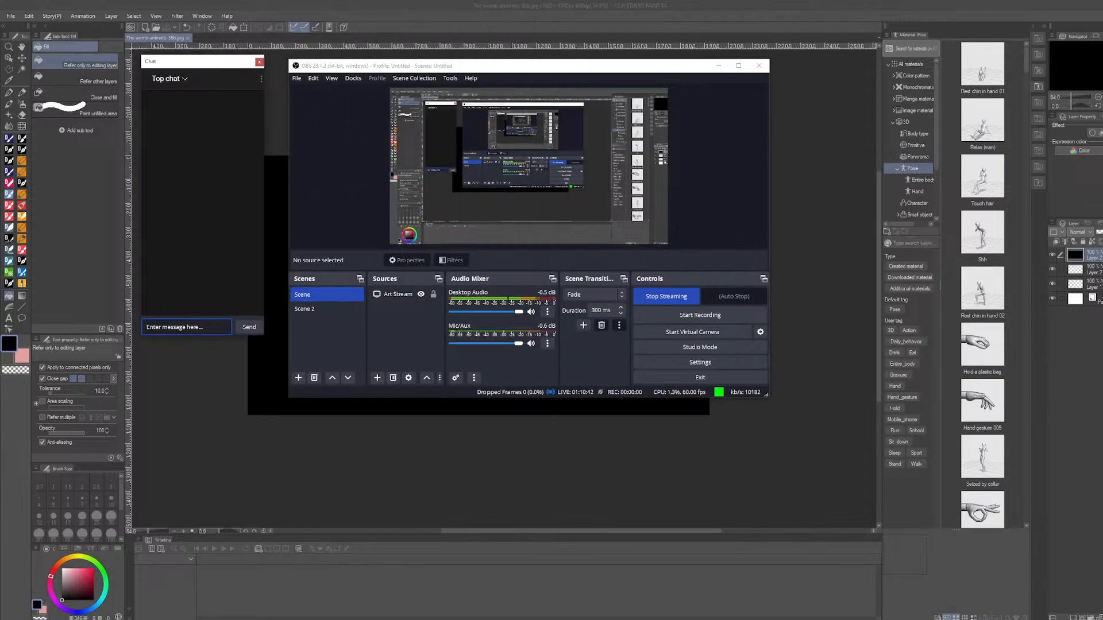
{"action": "key", "text": "alt+Tab"}
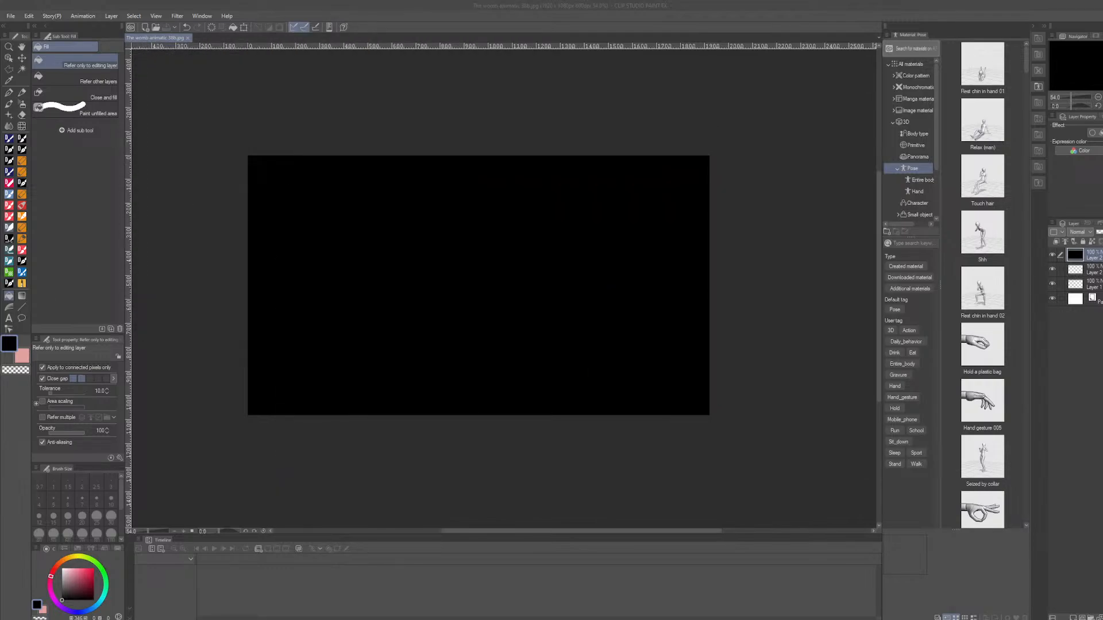
Switch to the Cakewalk project with the SI-String Section instrument open
{"action": "key", "text": "alt+Tab"}
{"action": "left_click", "coordinate": [362, 313]}
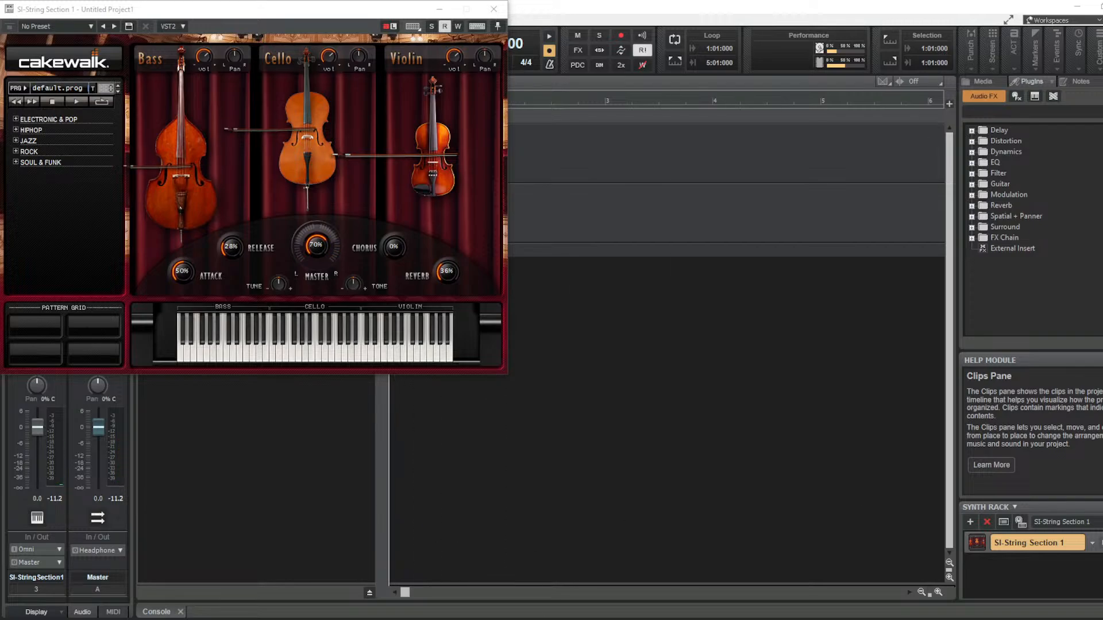
{"action": "mouse_move", "coordinate": [454, 619]}
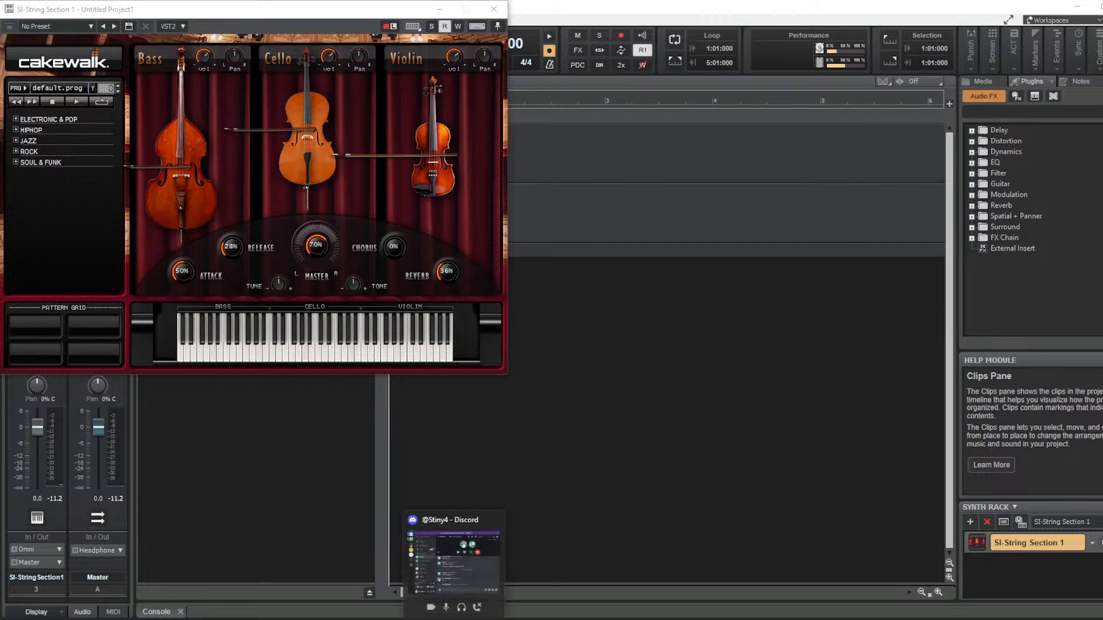
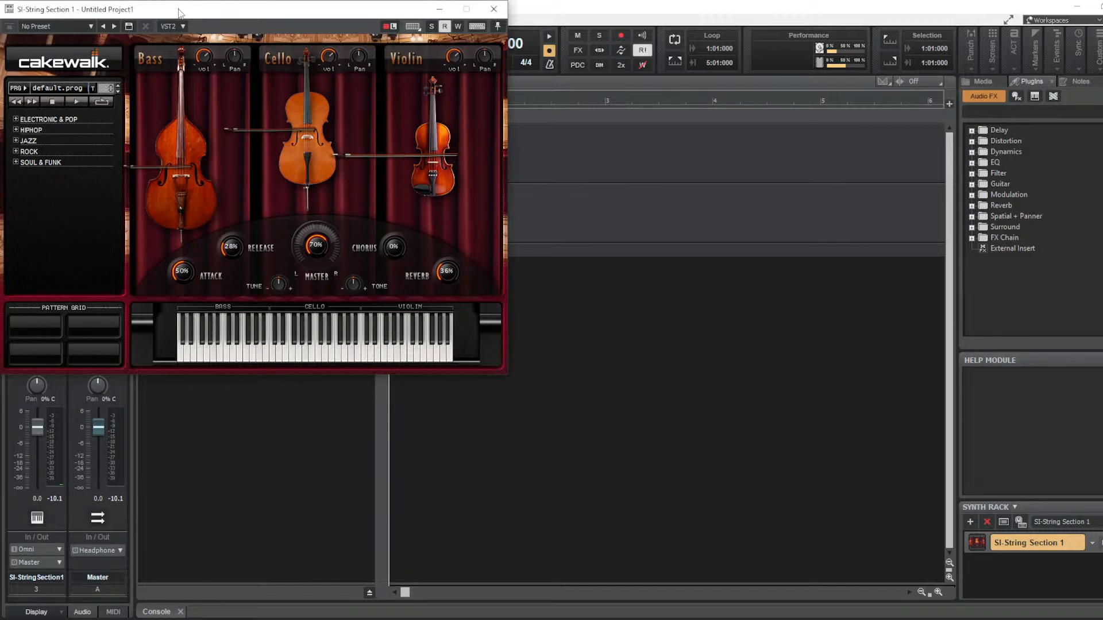
Move the string instrument's window aside and expand the Modern group of FX chain presets in the plug-in browser
{"action": "left_click_drag", "start_coordinate": [179, 12], "coordinate": [328, 31]}
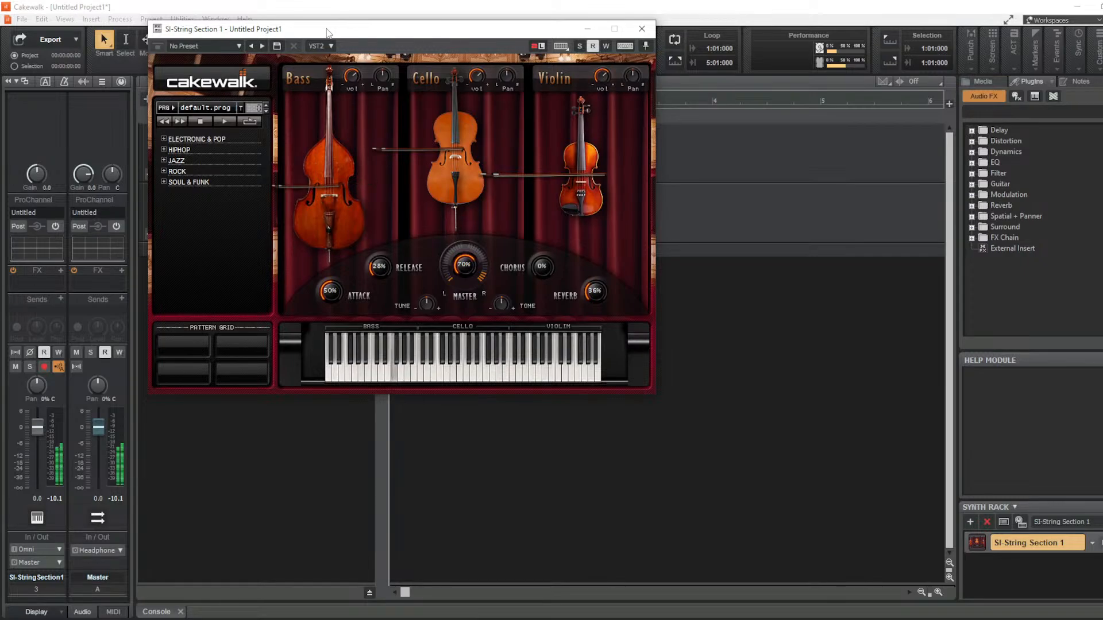
{"action": "left_click", "coordinate": [971, 238]}
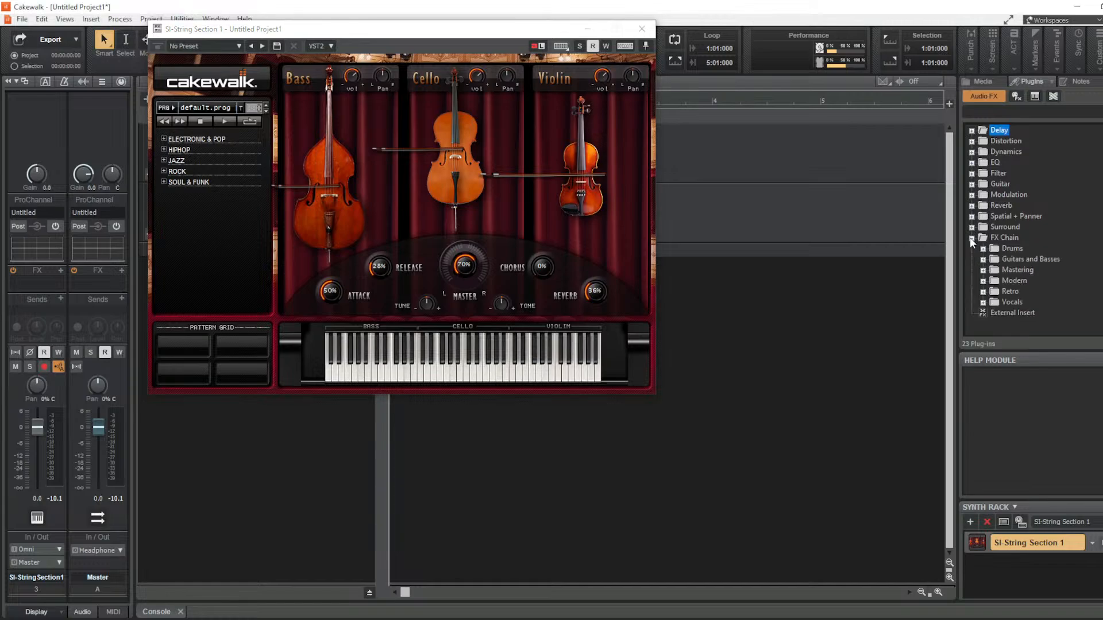
{"action": "left_click", "coordinate": [983, 280]}
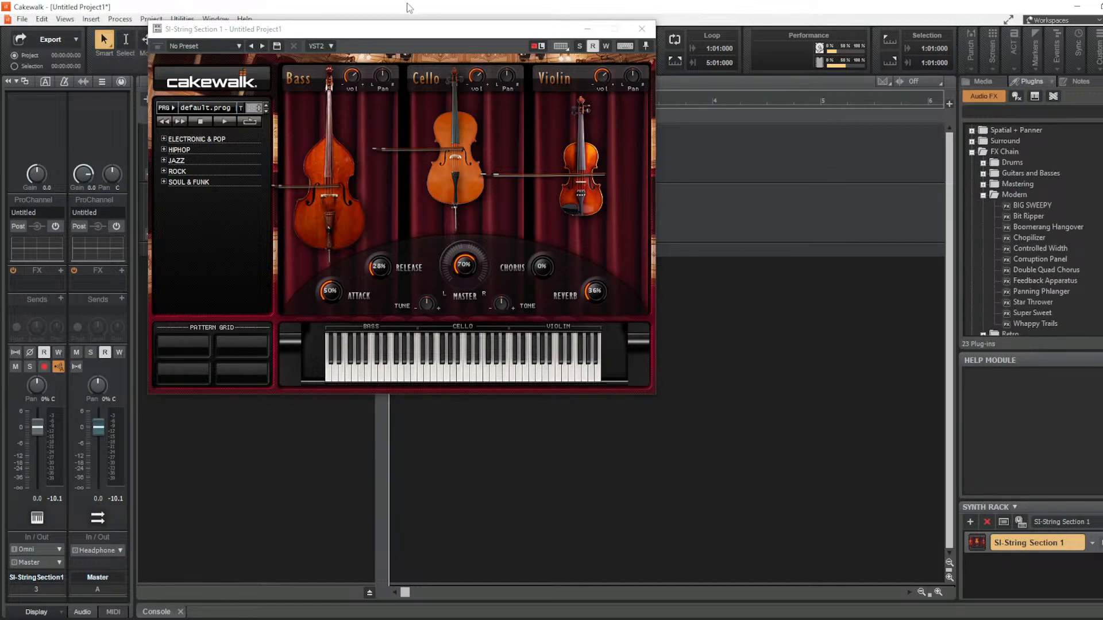
Close the string instrument's window and enlarge track 3 so that its effects rack is accessible
{"action": "left_click_drag", "start_coordinate": [365, 31], "coordinate": [625, 37]}
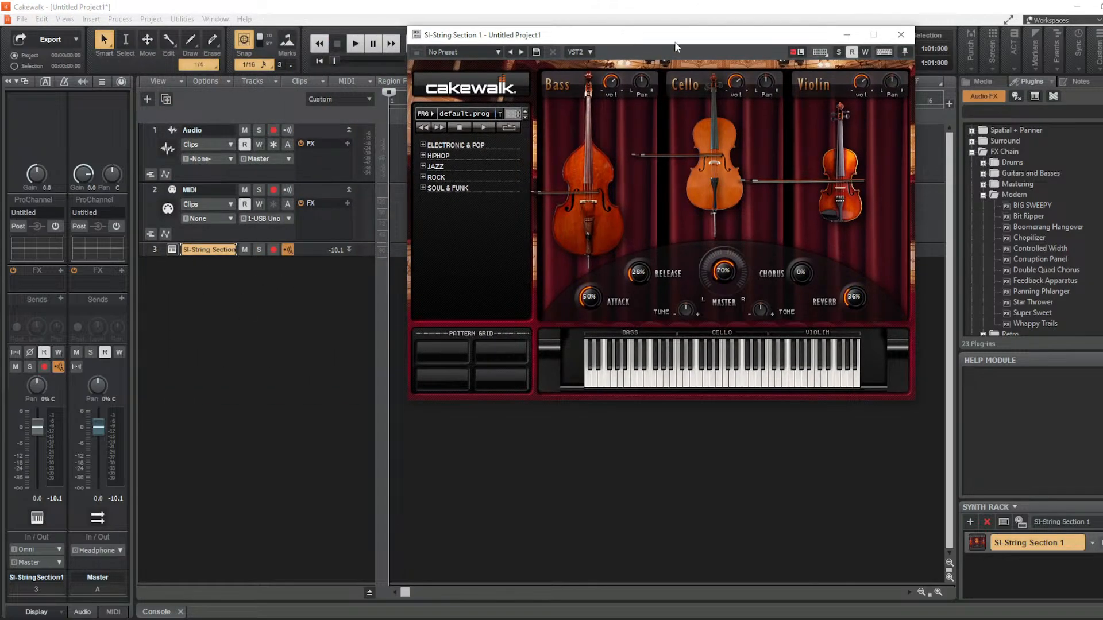
{"action": "left_click", "coordinate": [901, 34]}
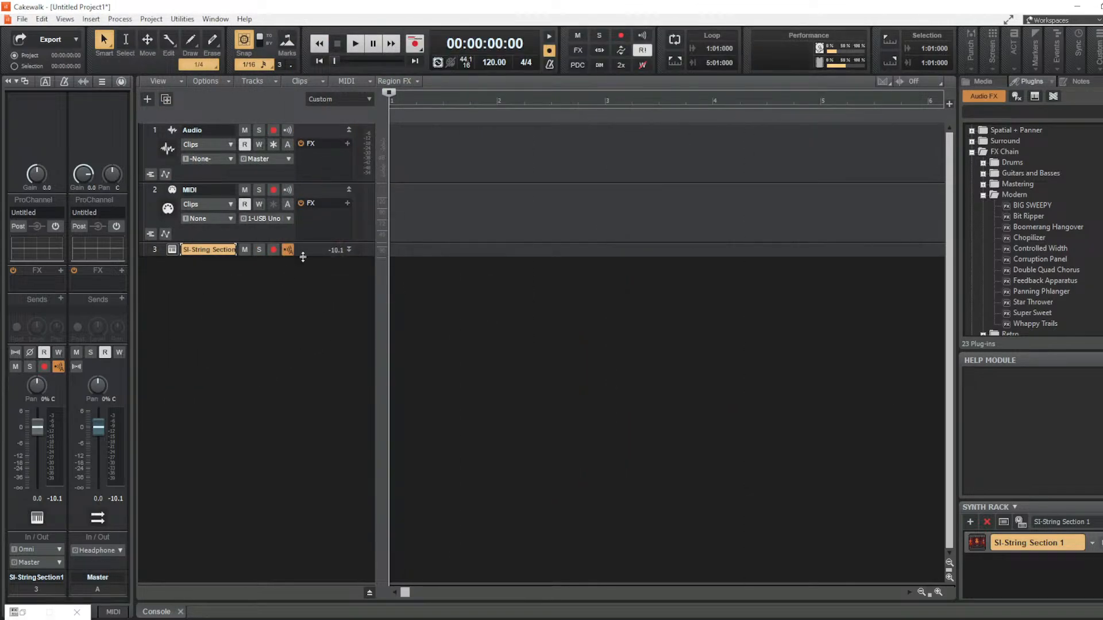
{"action": "left_click_drag", "start_coordinate": [303, 257], "coordinate": [310, 313]}
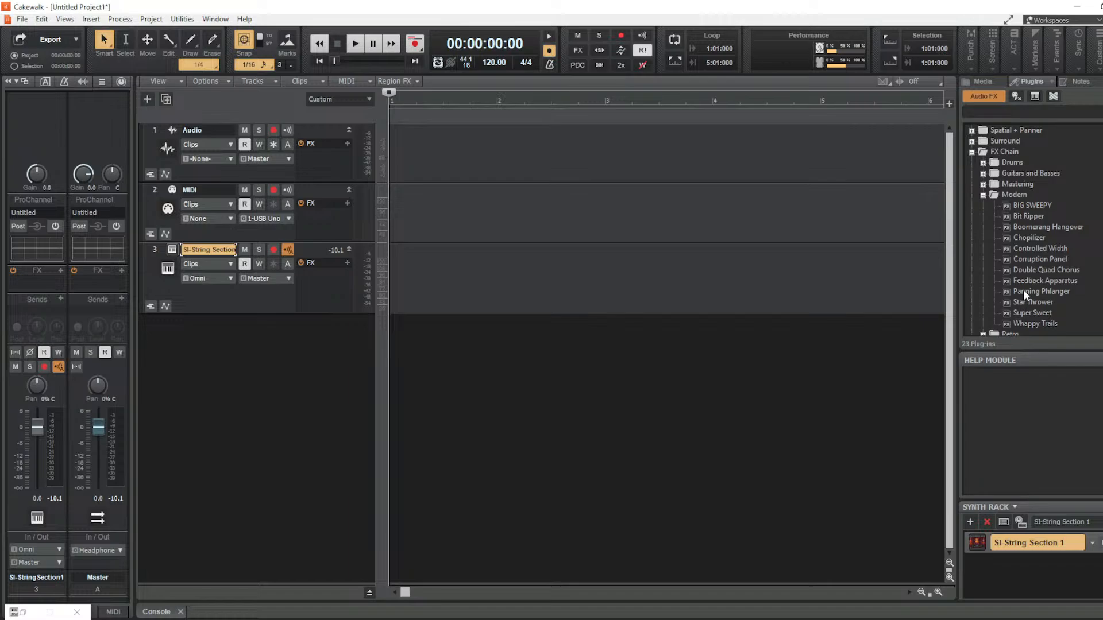
Add the Panning Phlanger and Whappy Trails FX chains to the SI-String Section track
{"action": "left_click_drag", "start_coordinate": [1022, 290], "coordinate": [315, 270]}
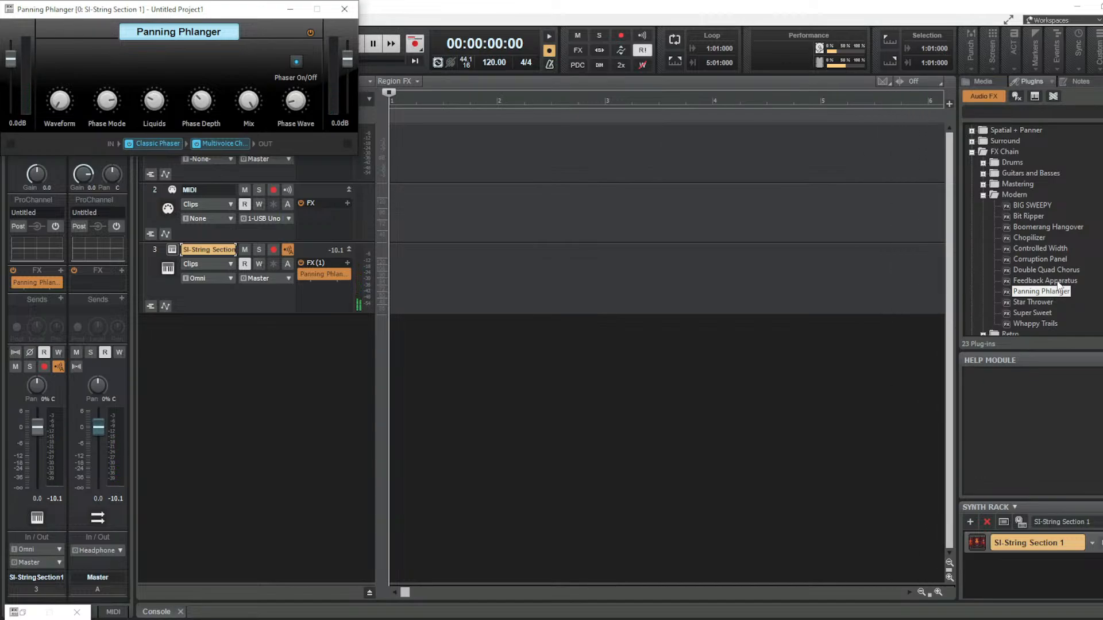
{"action": "left_click_drag", "start_coordinate": [1046, 324], "coordinate": [326, 296]}
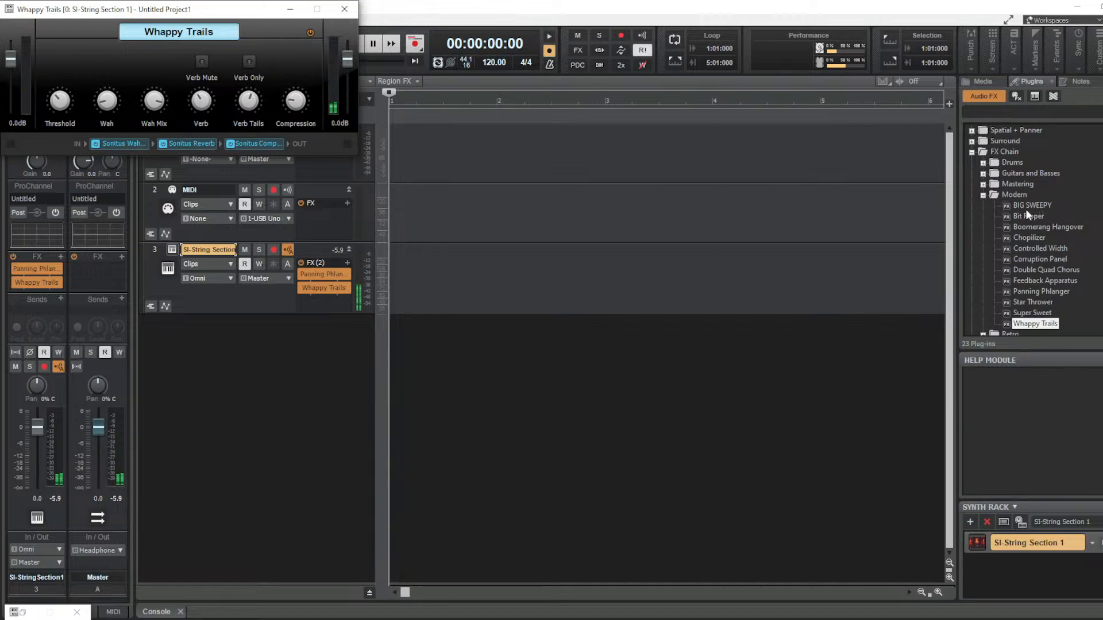
Try the Bit Ripper FX chain on the SI-String Section track, bypass it and delete it from the rack
{"action": "left_click_drag", "start_coordinate": [1026, 213], "coordinate": [327, 296]}
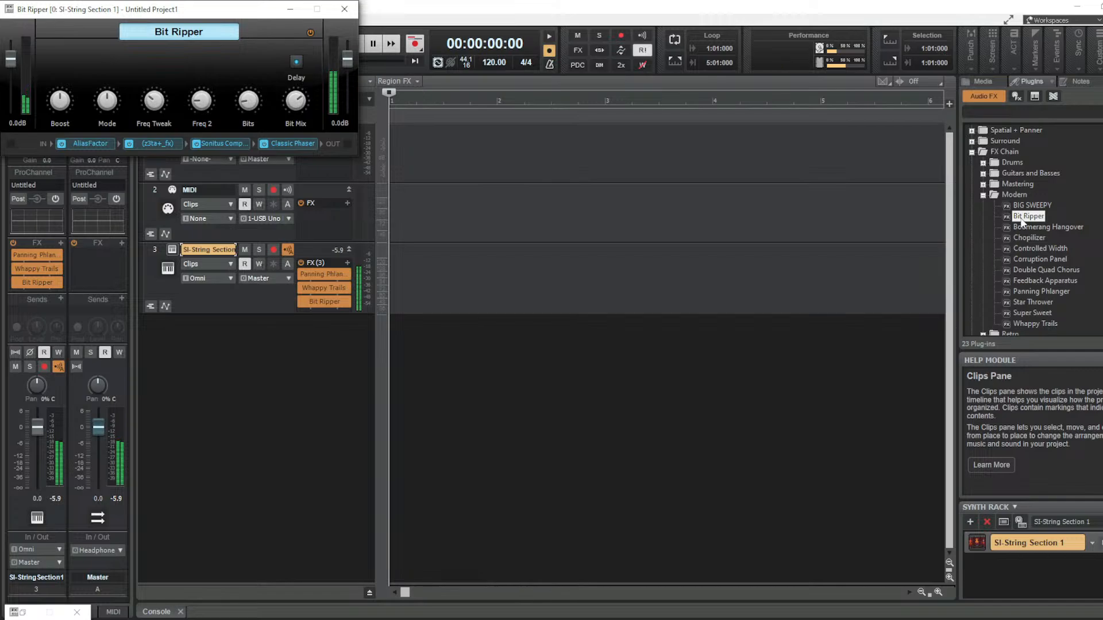
{"action": "left_click", "coordinate": [303, 302]}
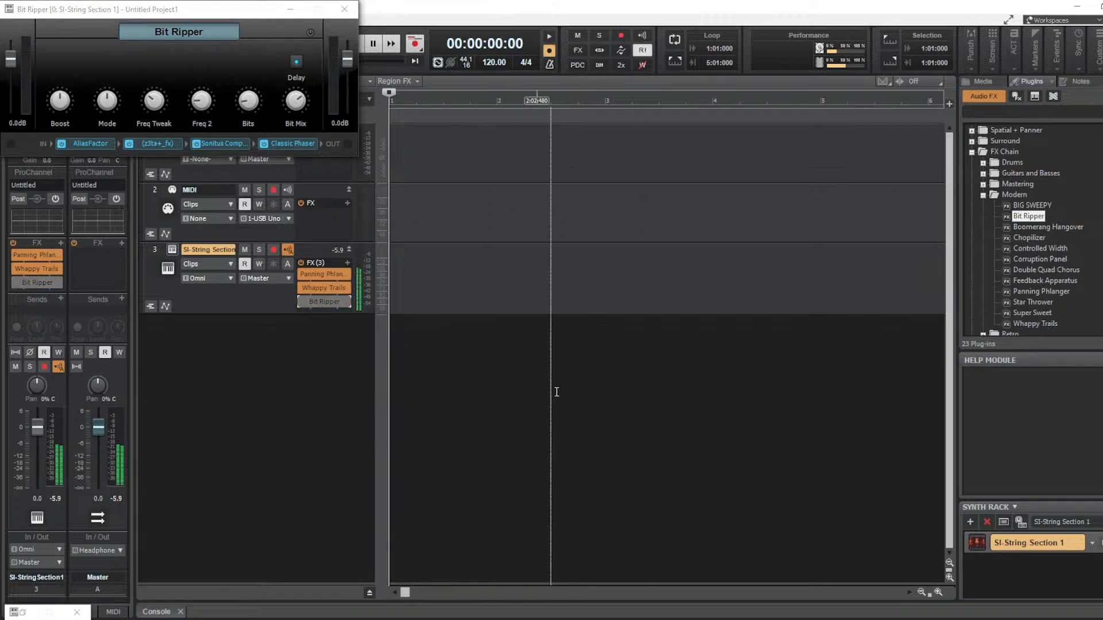
{"action": "right_click", "coordinate": [320, 301]}
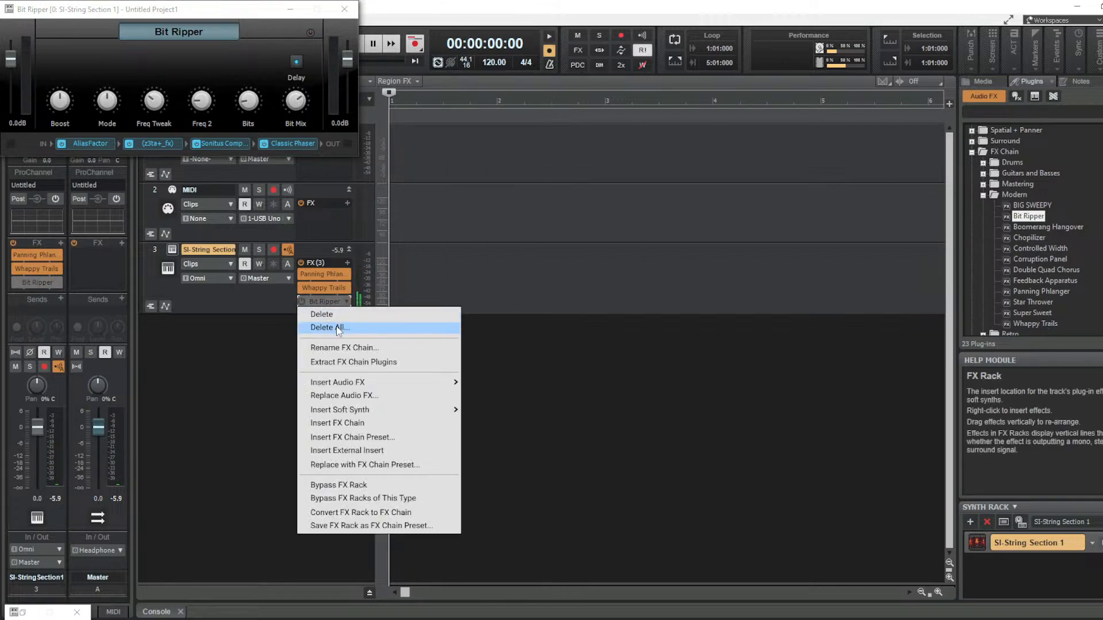
{"action": "left_click", "coordinate": [330, 313]}
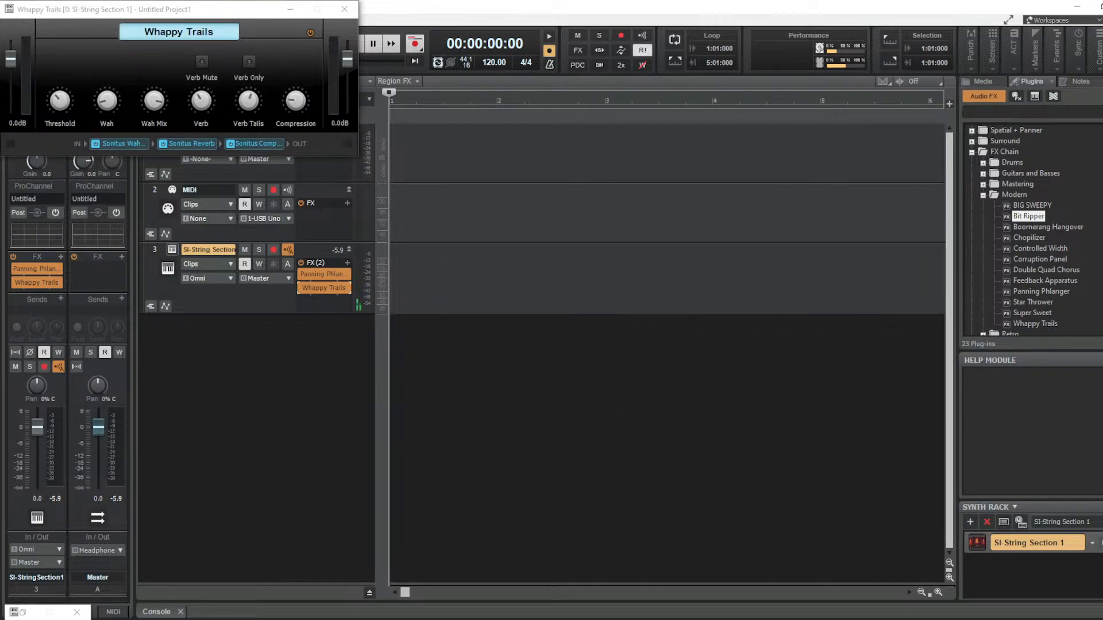
Try the BIG SWEEPY FX chain on the SI-String Section track, bypass it and delete it from the rack
{"action": "left_click", "coordinate": [1032, 208]}
{"action": "left_click_drag", "start_coordinate": [1031, 210], "coordinate": [313, 308]}
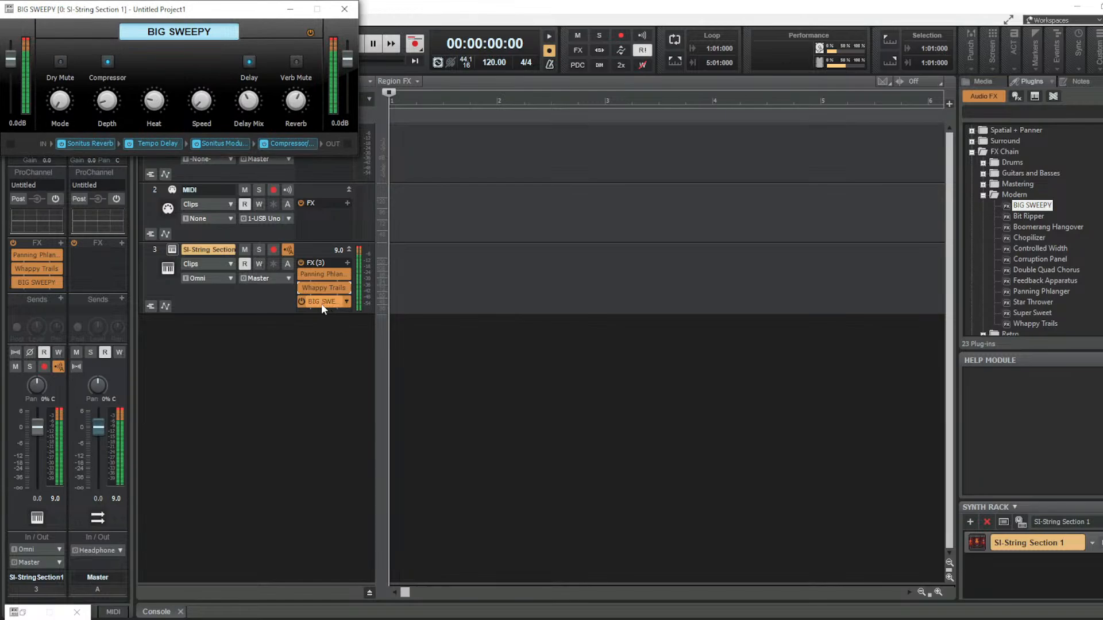
{"action": "left_click", "coordinate": [301, 302]}
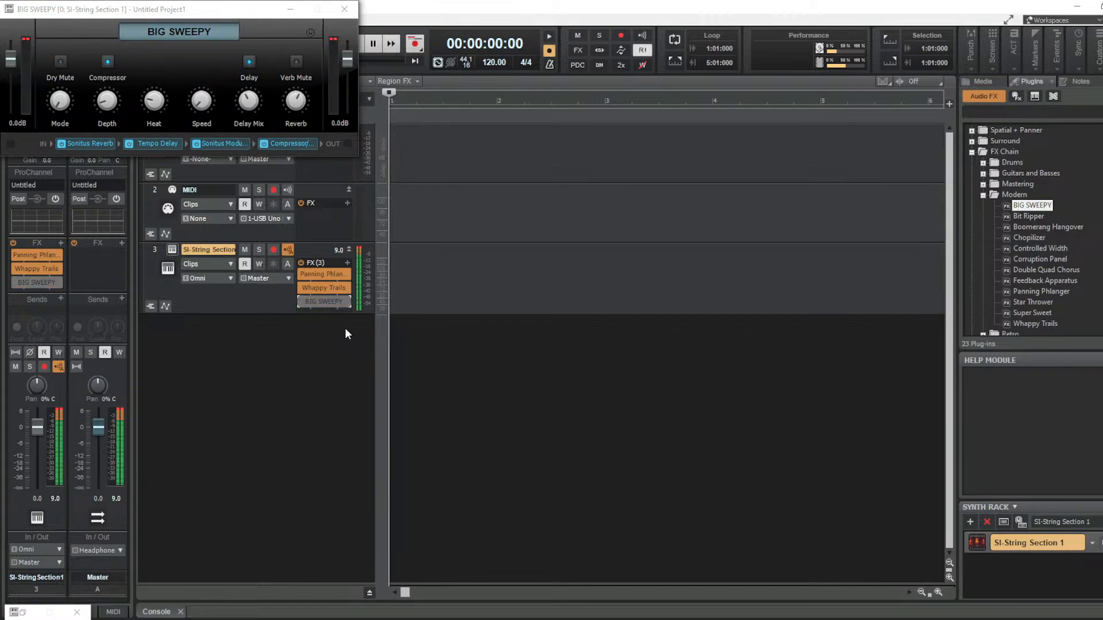
{"action": "right_click", "coordinate": [311, 303]}
{"action": "left_click", "coordinate": [315, 313]}
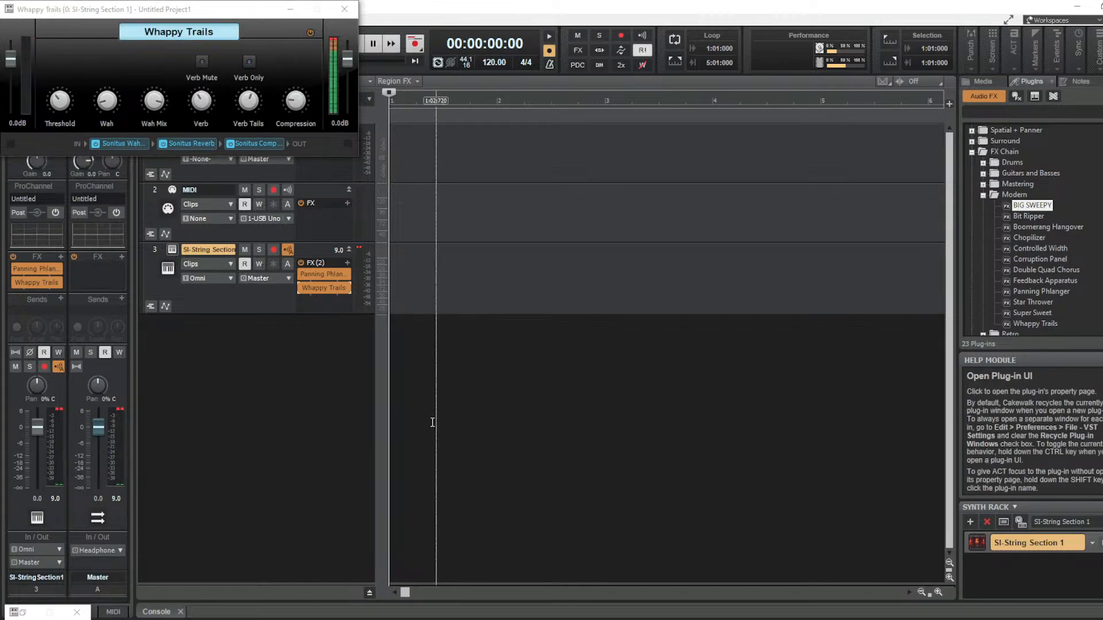
Delete Whappy Trails and Panning Phlanger from the SI-String Section track's effects rack
{"action": "right_click", "coordinate": [323, 288]}
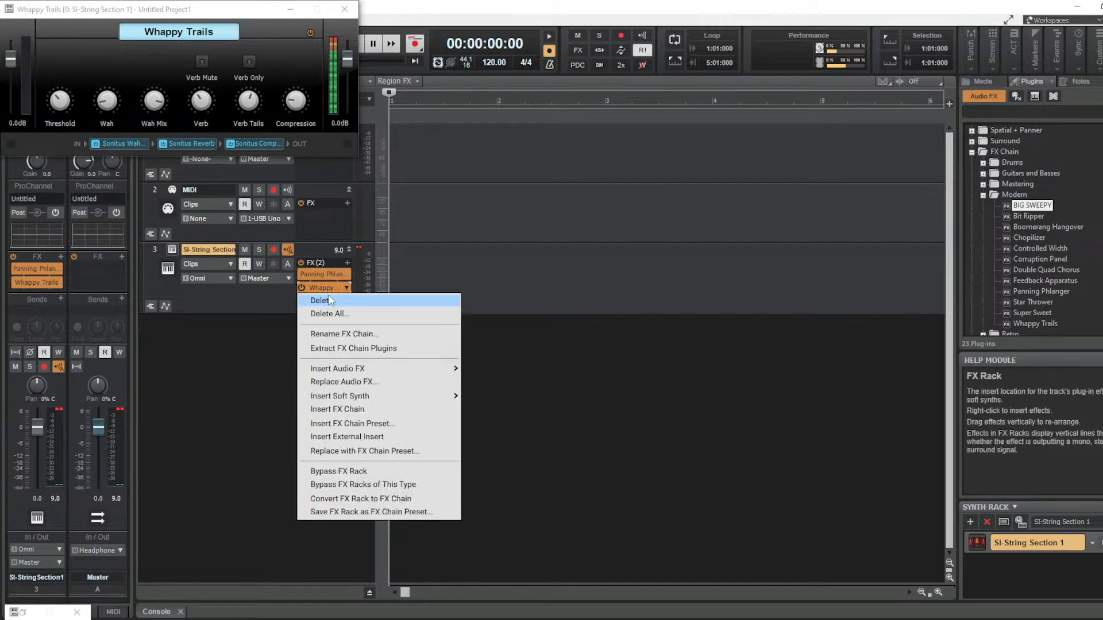
{"action": "left_click", "coordinate": [329, 297]}
{"action": "right_click", "coordinate": [324, 275]}
{"action": "left_click", "coordinate": [320, 287]}
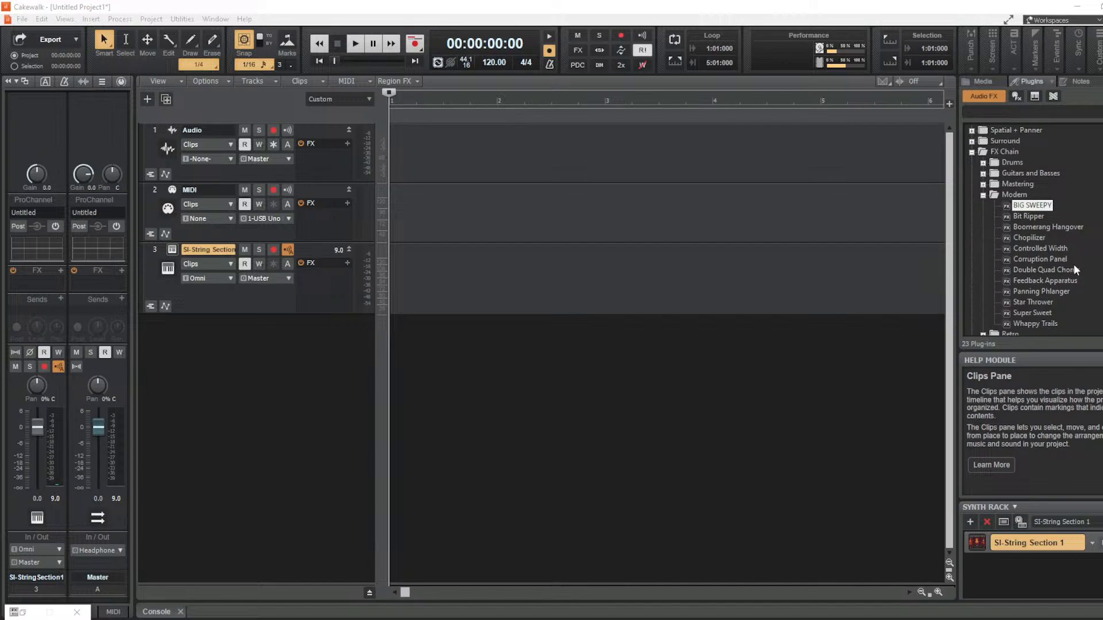
Add the Whas Zappenin chain from the Drums presets to the SI-String Section track and lower the track's volume to about -12 dB
{"action": "scroll", "coordinate": [1043, 308], "scroll_direction": "down", "scroll_amount": 1}
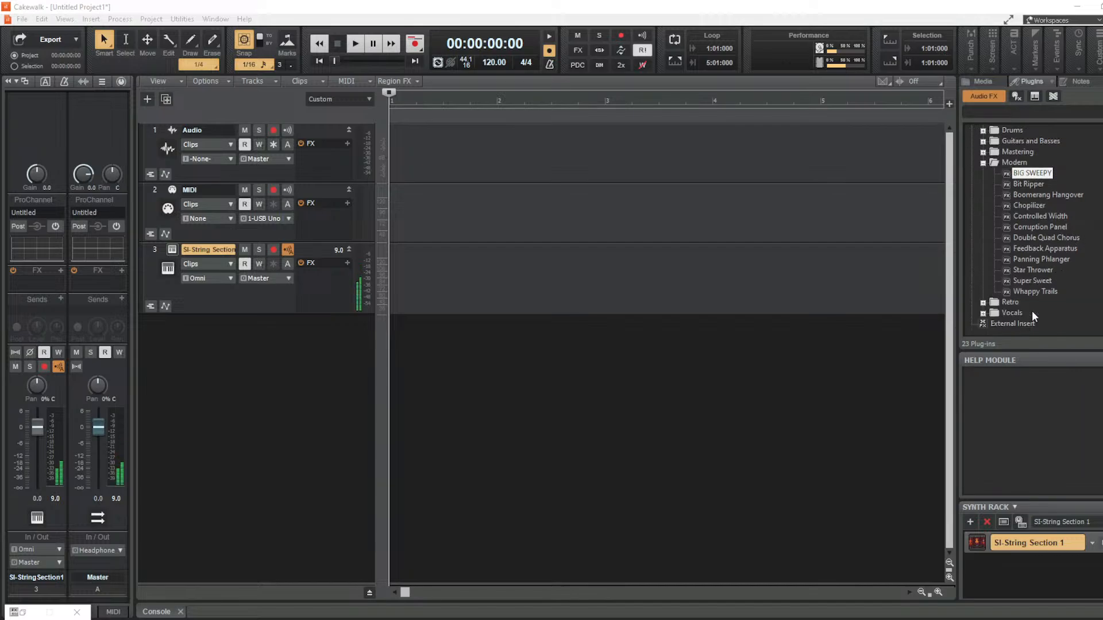
{"action": "left_click", "coordinate": [983, 313]}
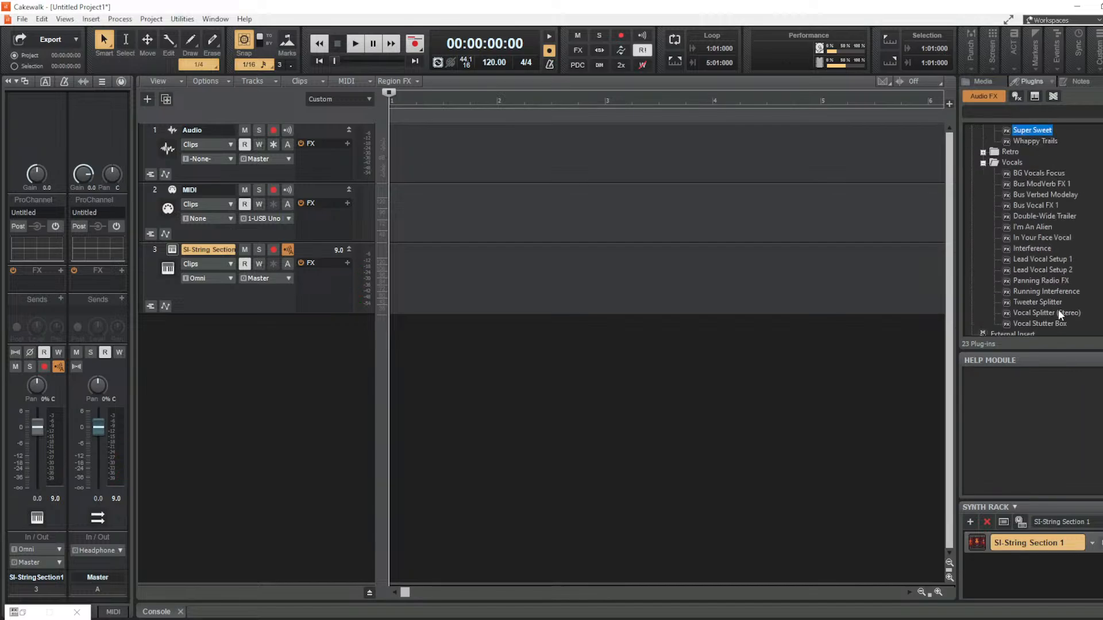
{"action": "left_click", "coordinate": [982, 163]}
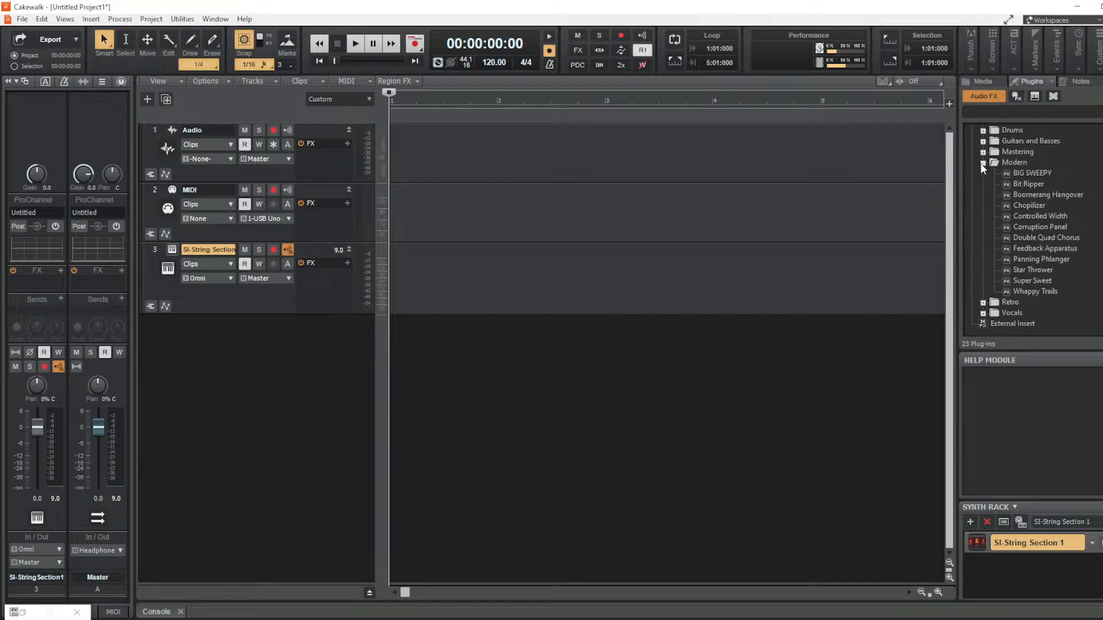
{"action": "scroll", "coordinate": [999, 167], "scroll_direction": "up", "scroll_amount": 2}
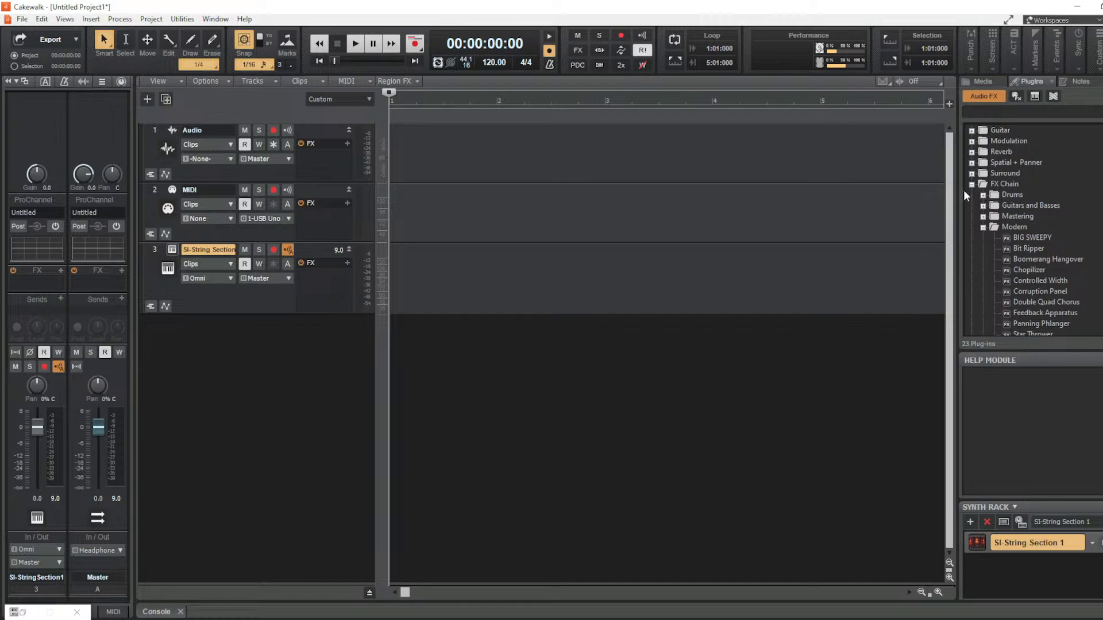
{"action": "left_click", "coordinate": [983, 196]}
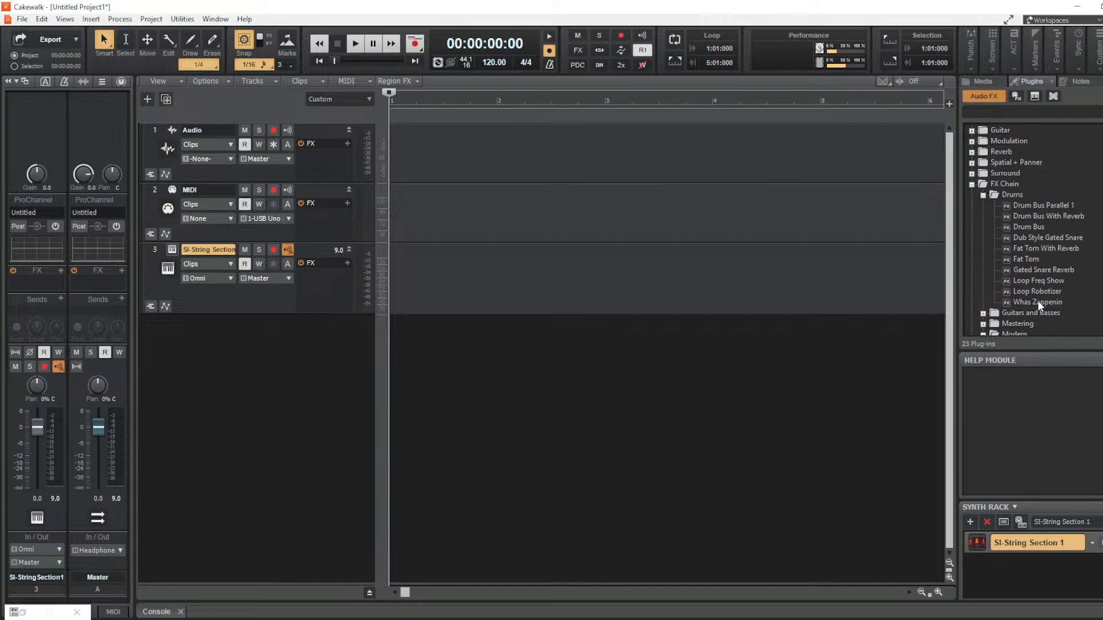
{"action": "left_click_drag", "start_coordinate": [1037, 301], "coordinate": [308, 283]}
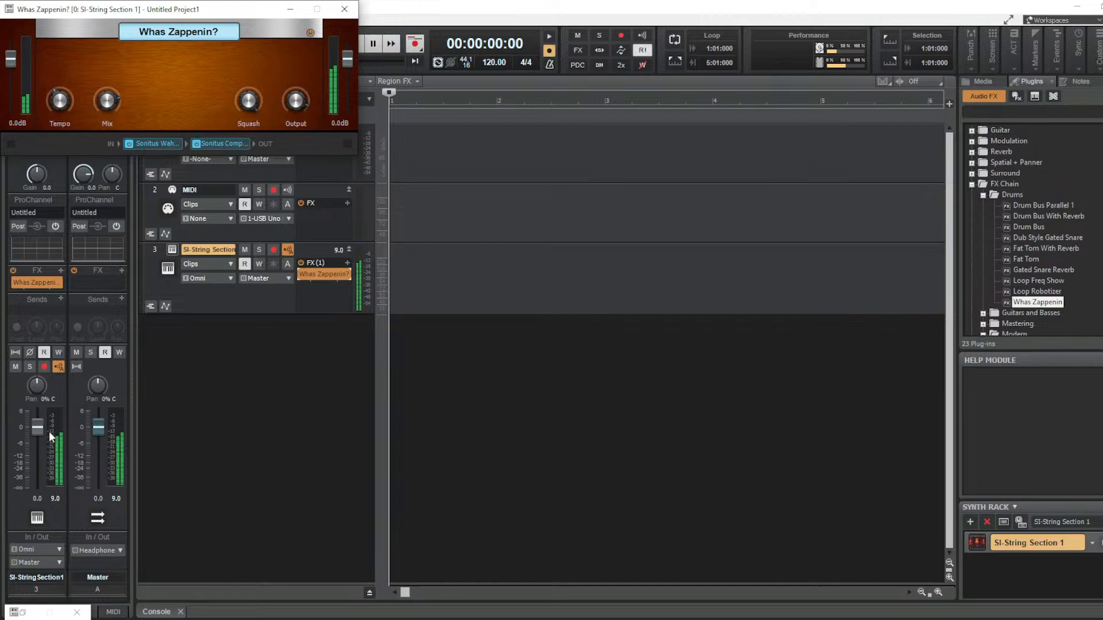
{"action": "scroll", "coordinate": [36, 428], "scroll_direction": "down", "scroll_amount": 5}
{"action": "scroll", "coordinate": [36, 426], "scroll_direction": "down", "scroll_amount": 4}
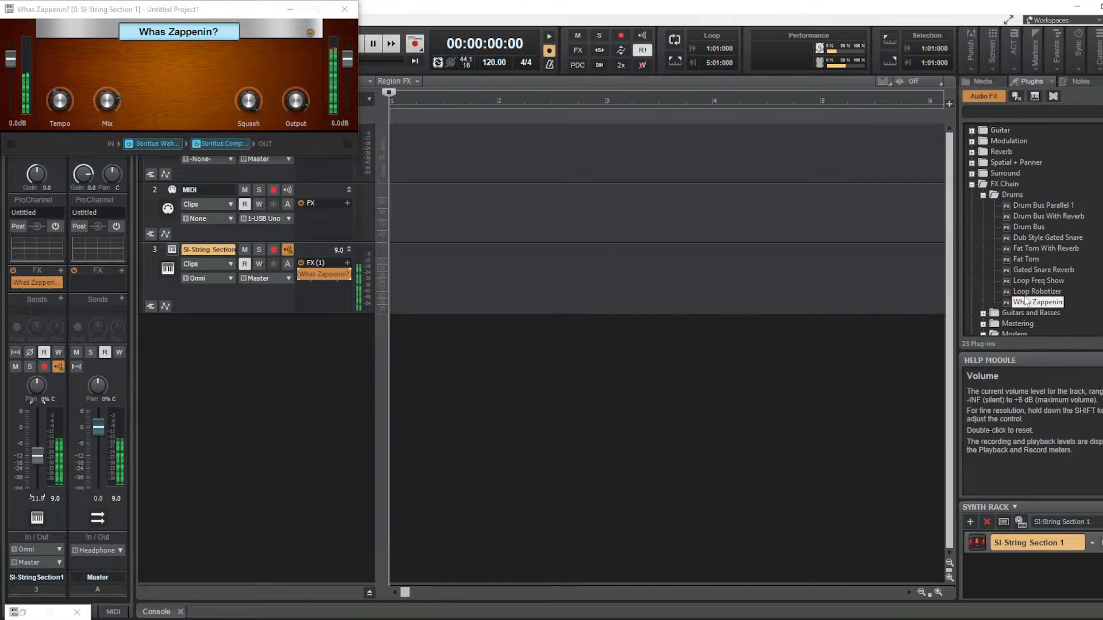
Try the Loop Robotizer FX chain on the SI-String Section track and undo the addition
{"action": "left_click_drag", "start_coordinate": [1030, 292], "coordinate": [322, 306]}
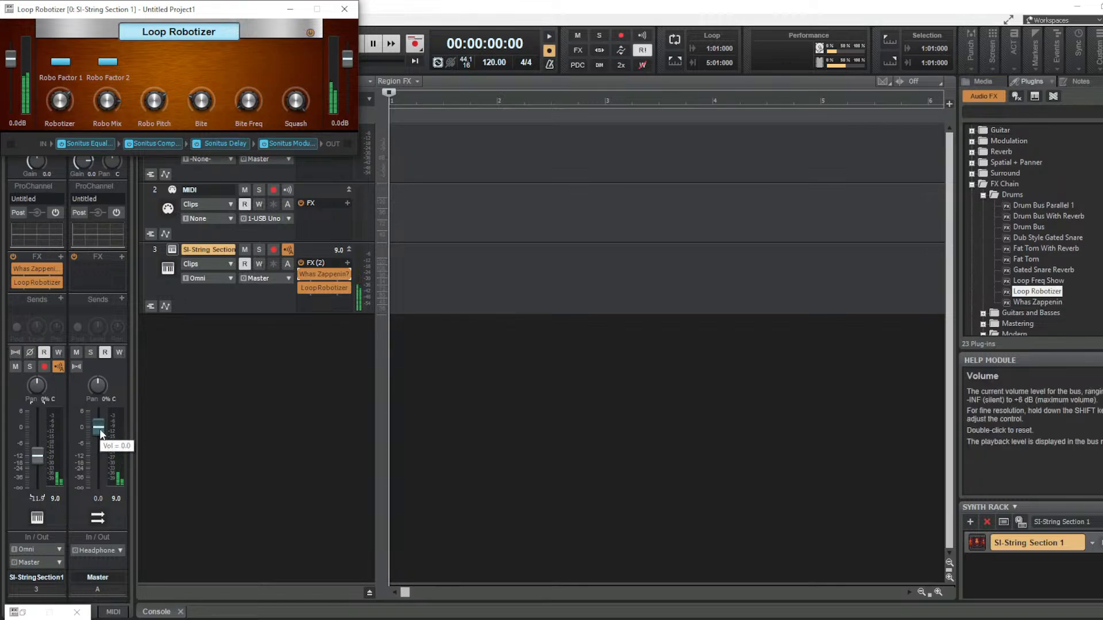
{"action": "key", "text": "ctrl+z"}
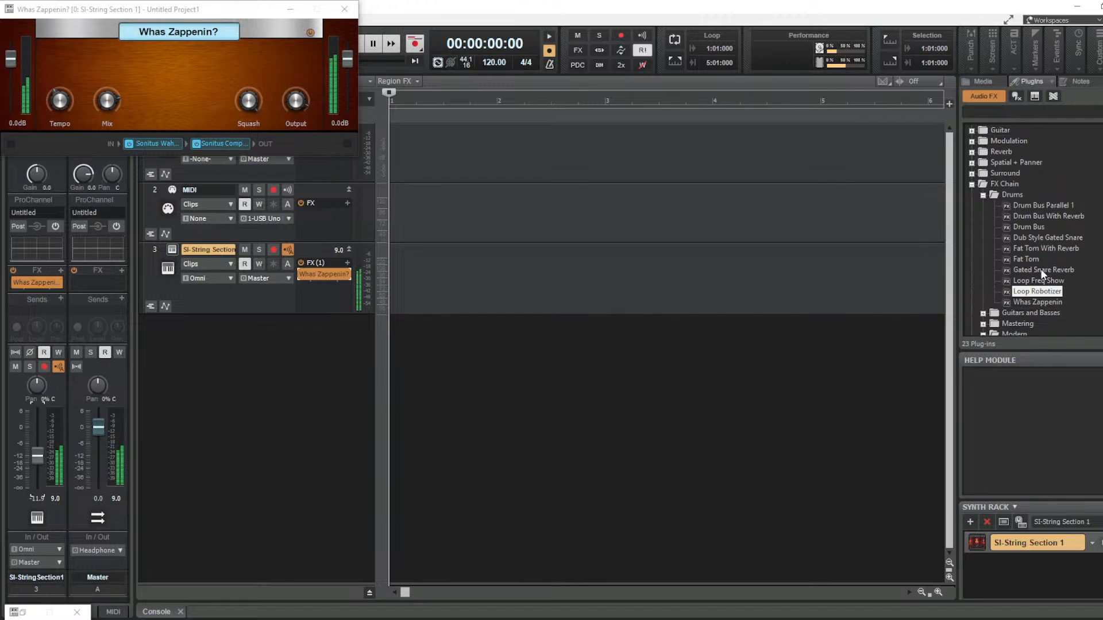
{"action": "left_click", "coordinate": [968, 185]}
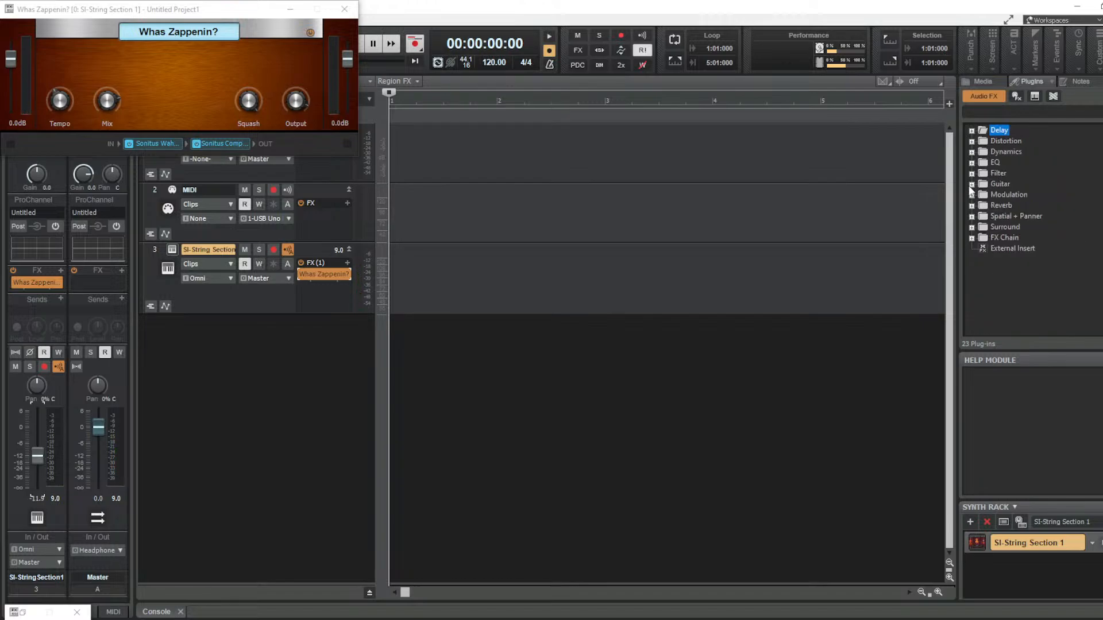
{"action": "left_click", "coordinate": [968, 185]}
{"action": "left_click", "coordinate": [968, 185]}
{"action": "left_click", "coordinate": [971, 237]}
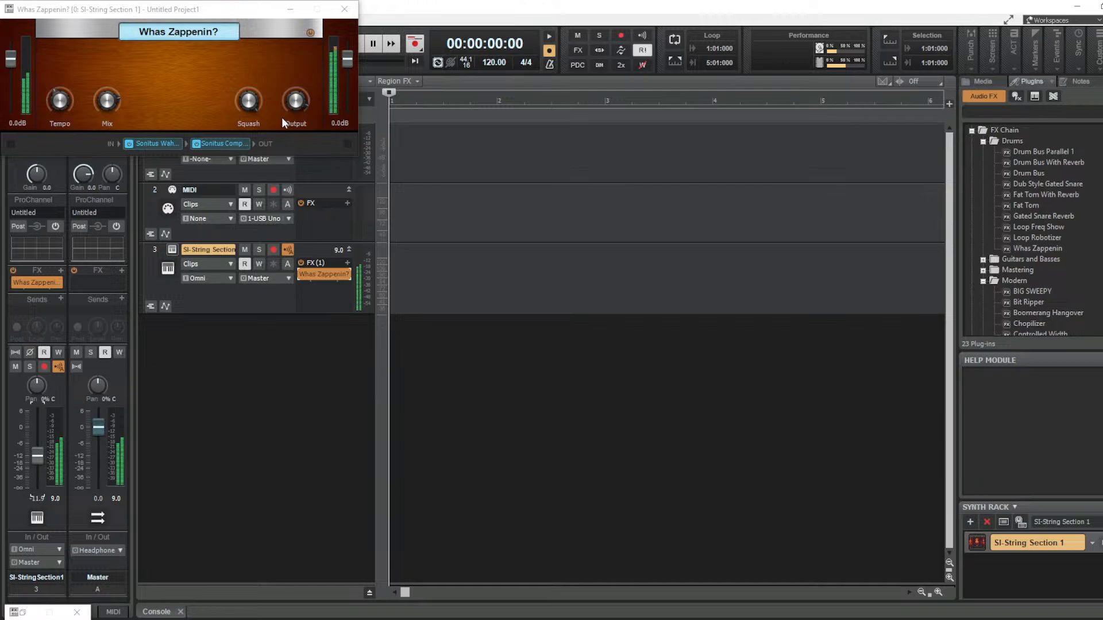
Try out the Tempo control of the Whas Zappenin chain on the SI-String Section track
{"action": "left_click", "coordinate": [60, 100]}
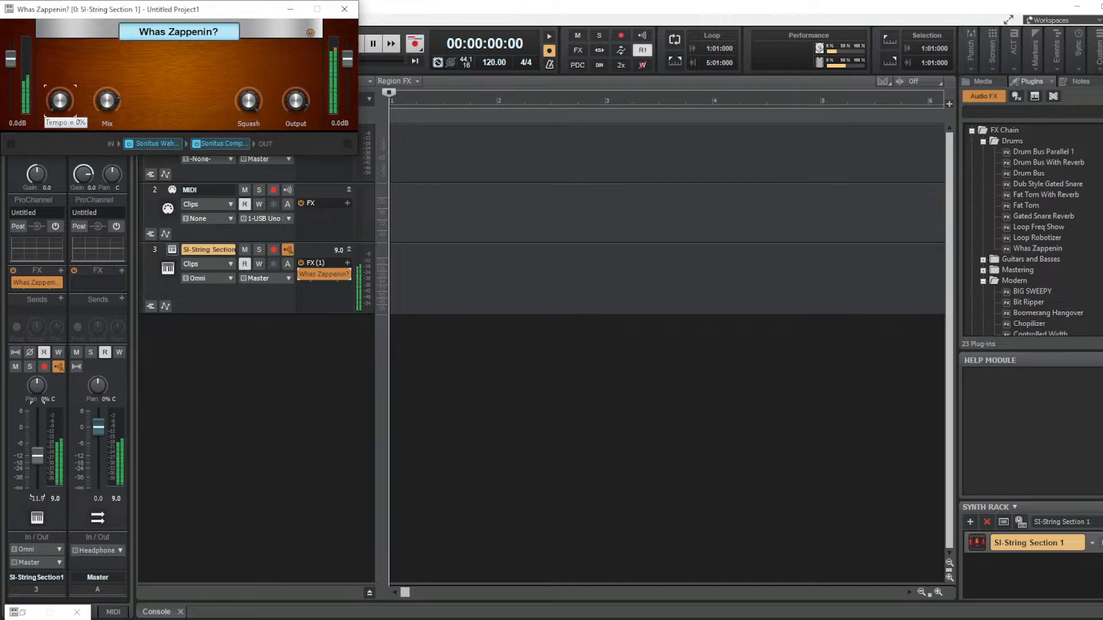
{"action": "left_click_drag", "start_coordinate": [60, 100], "coordinate": [60, 100]}
{"action": "left_click_drag", "start_coordinate": [60, 100], "coordinate": [60, 101]}
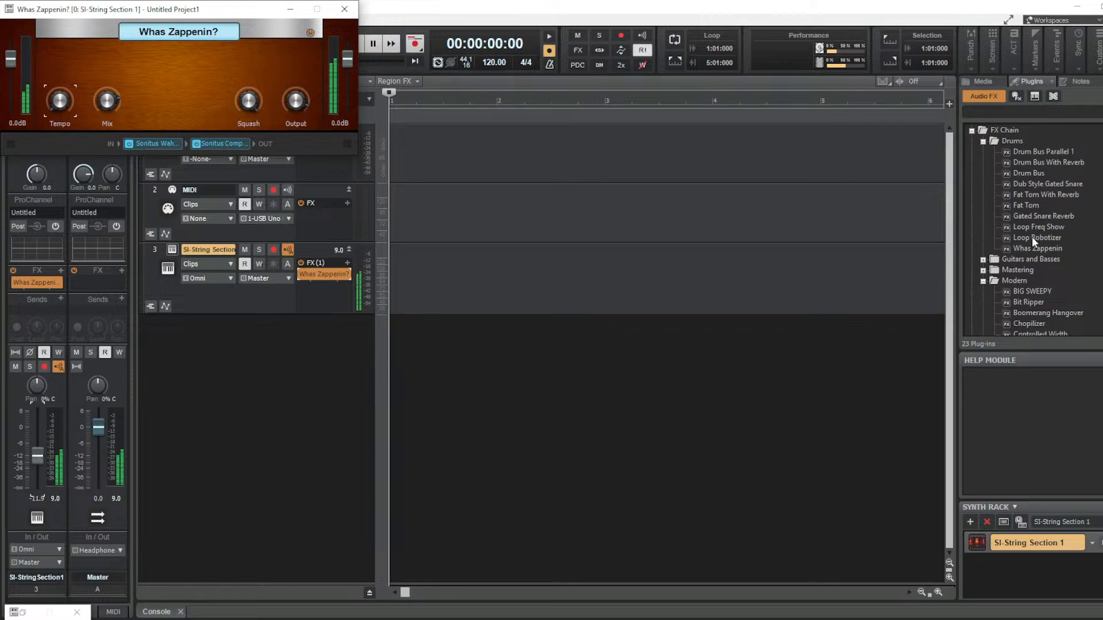
Add the Feedback Apparatus chain from the Modern presets to the SI-String Section track and try BIG SWEEPY after it
{"action": "scroll", "coordinate": [1042, 256], "scroll_direction": "down", "scroll_amount": 2}
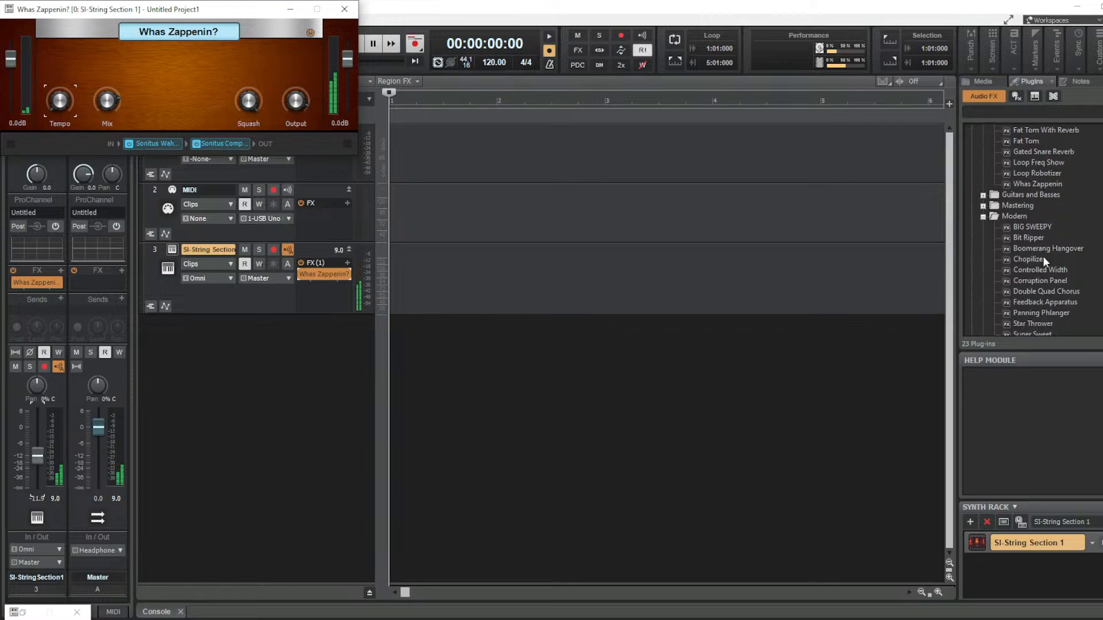
{"action": "scroll", "coordinate": [1043, 258], "scroll_direction": "down", "scroll_amount": 2}
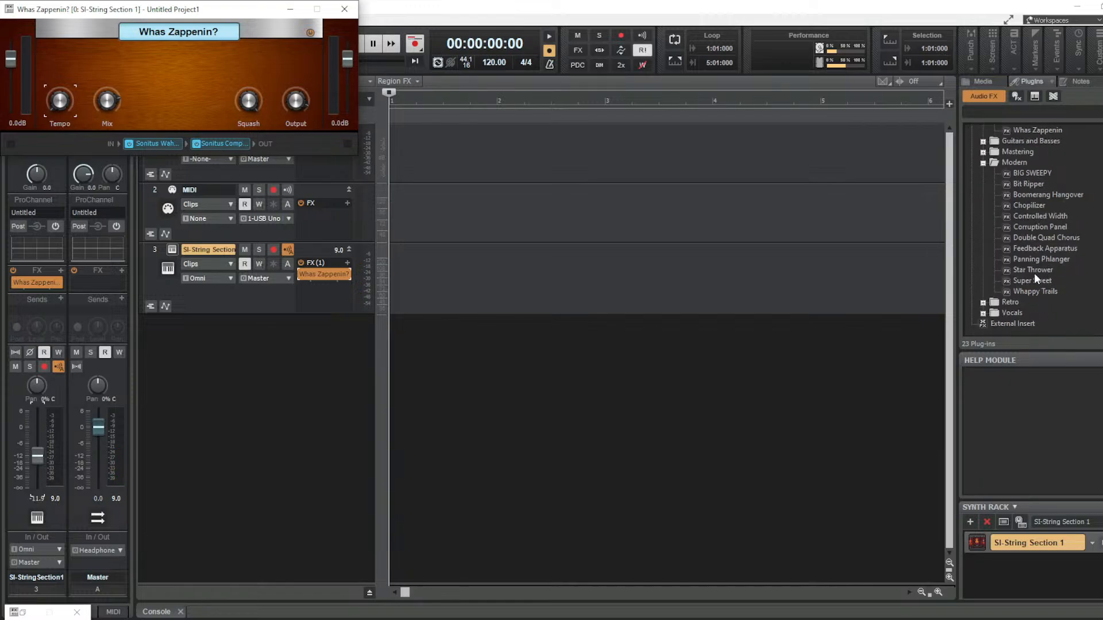
{"action": "left_click_drag", "start_coordinate": [1025, 247], "coordinate": [316, 291]}
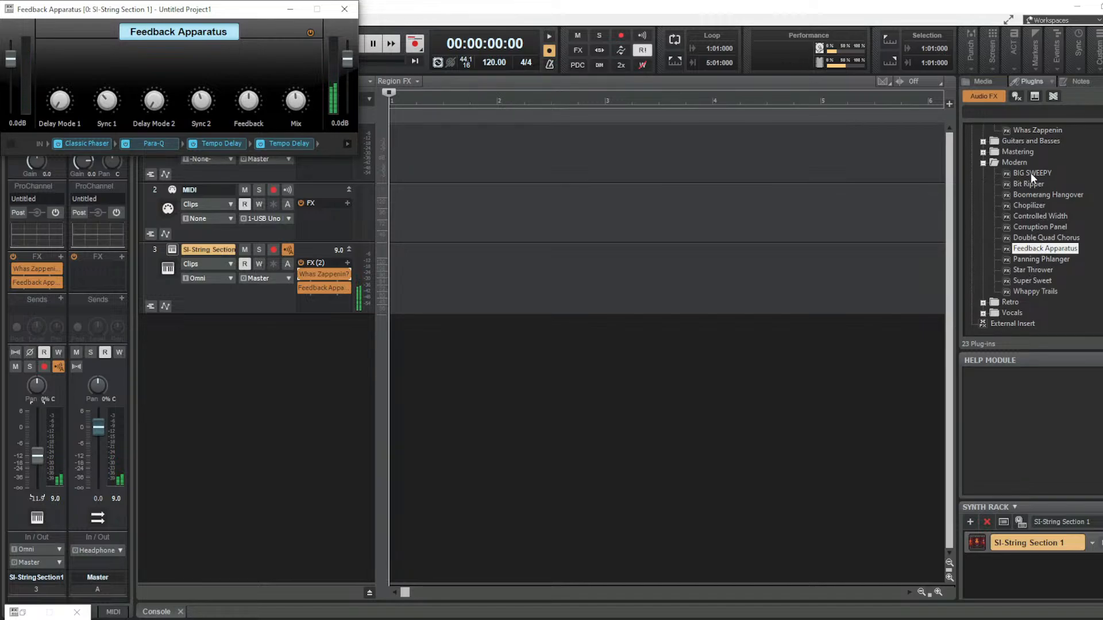
{"action": "left_click_drag", "start_coordinate": [1030, 173], "coordinate": [325, 302]}
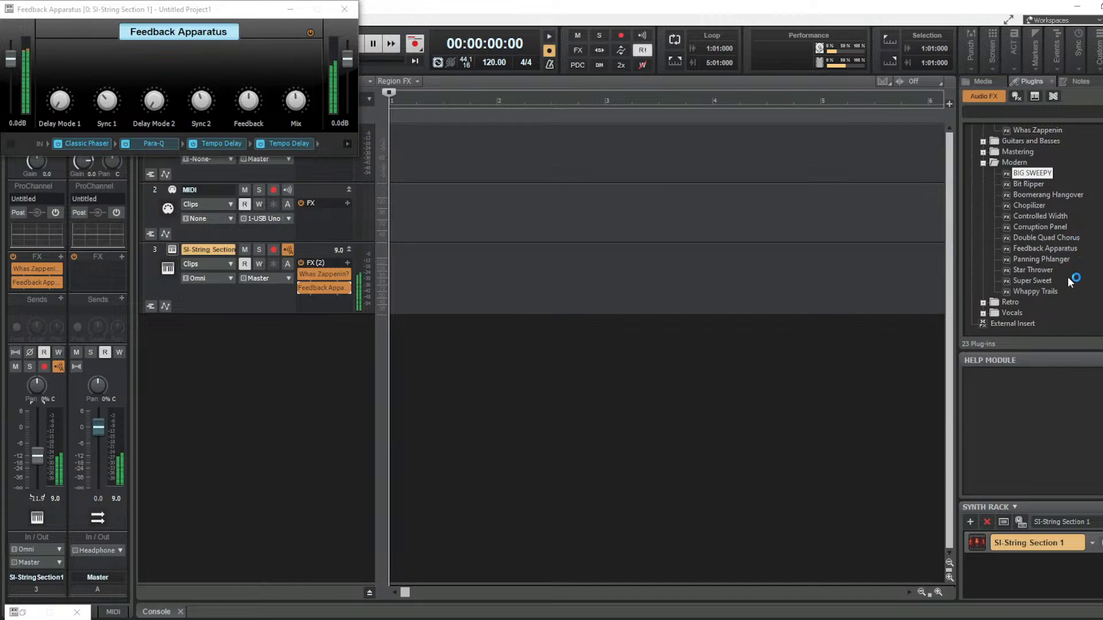
Try the AliasFactor distortion on the SI-String Section track with the volume raised to about 0 dB, and delete the effect
{"action": "scroll", "coordinate": [1067, 276], "scroll_direction": "up", "scroll_amount": 2}
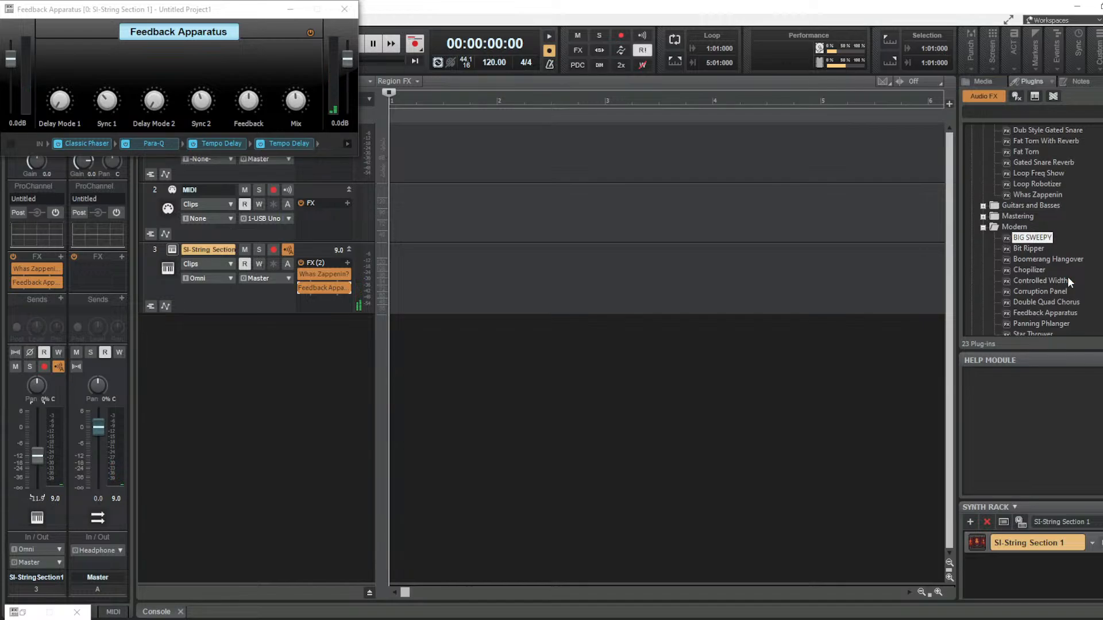
{"action": "scroll", "coordinate": [1066, 273], "scroll_direction": "up", "scroll_amount": 2}
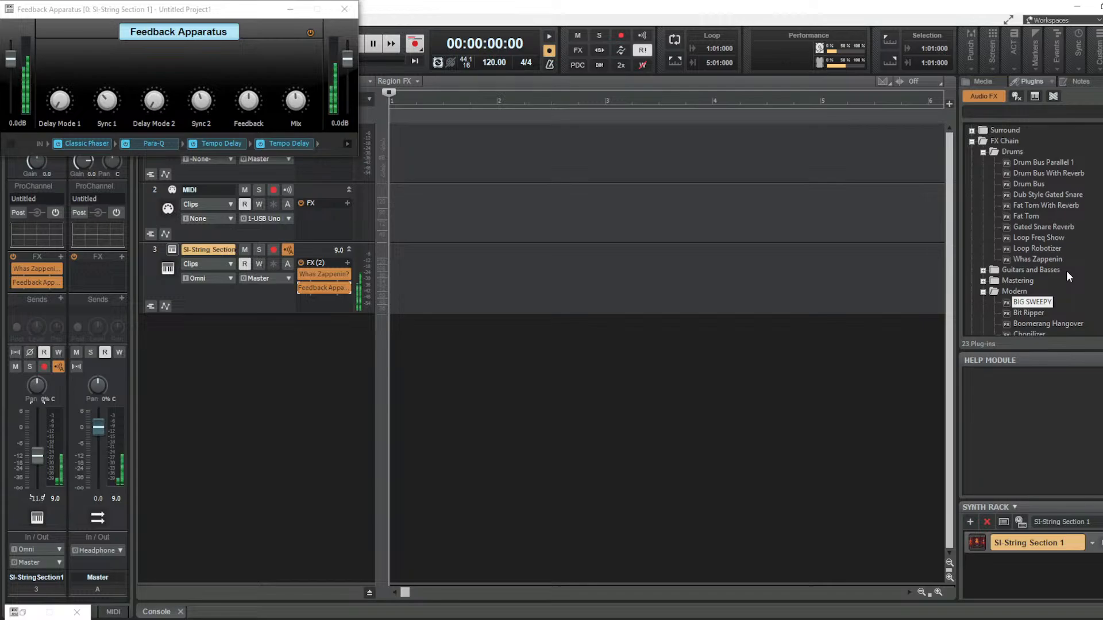
{"action": "scroll", "coordinate": [1066, 270], "scroll_direction": "down", "scroll_amount": 3}
{"action": "scroll", "coordinate": [1066, 271], "scroll_direction": "down", "scroll_amount": 1}
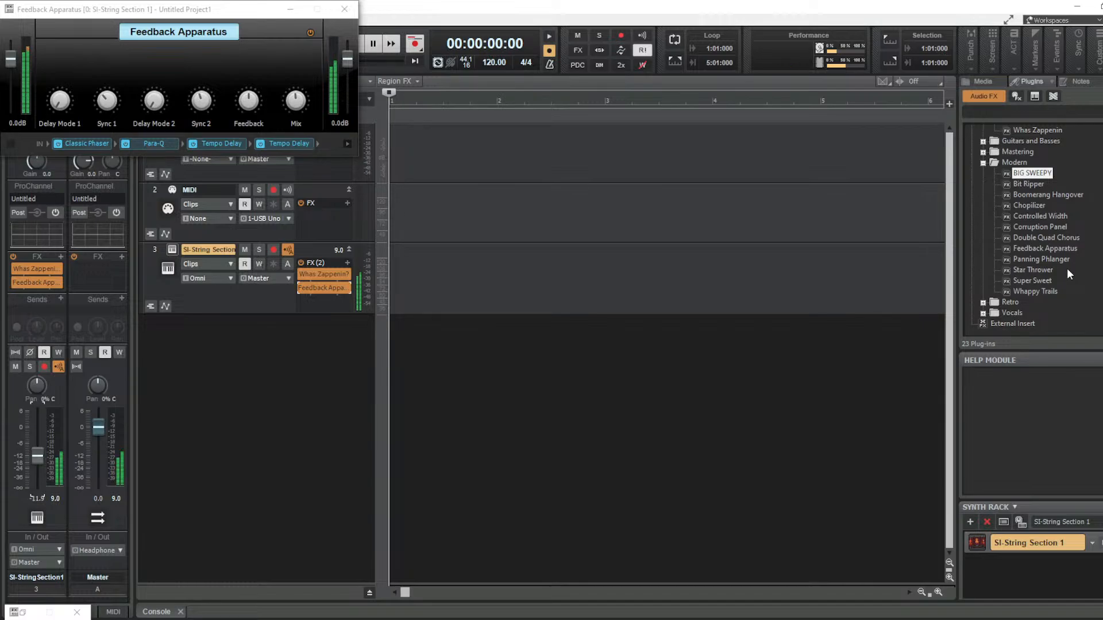
{"action": "scroll", "coordinate": [1066, 267], "scroll_direction": "up", "scroll_amount": 8}
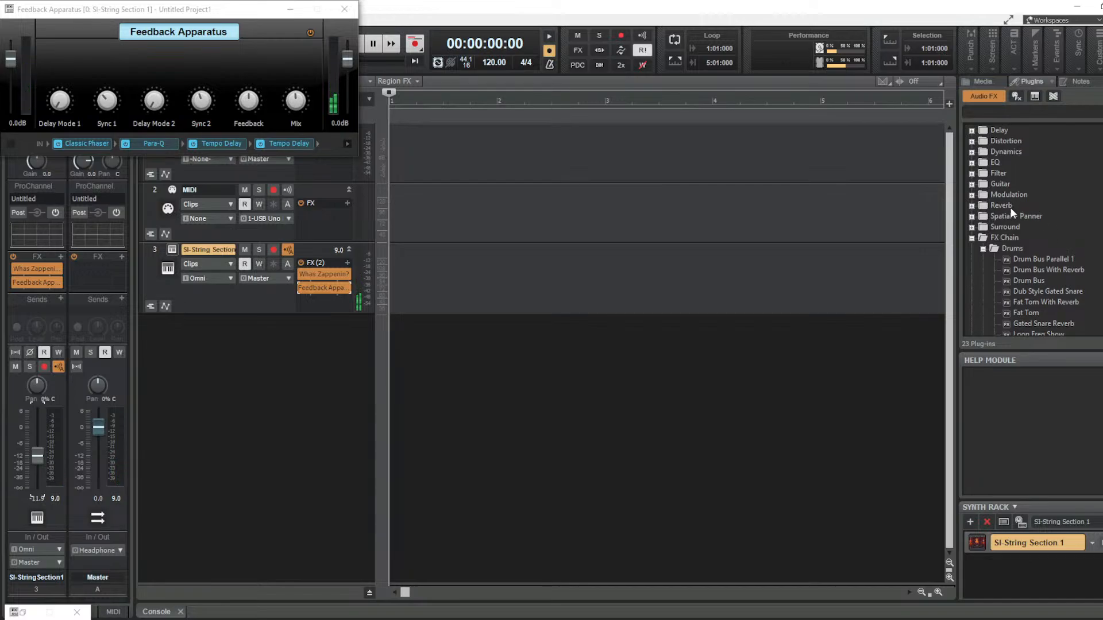
{"action": "left_click", "coordinate": [970, 141]}
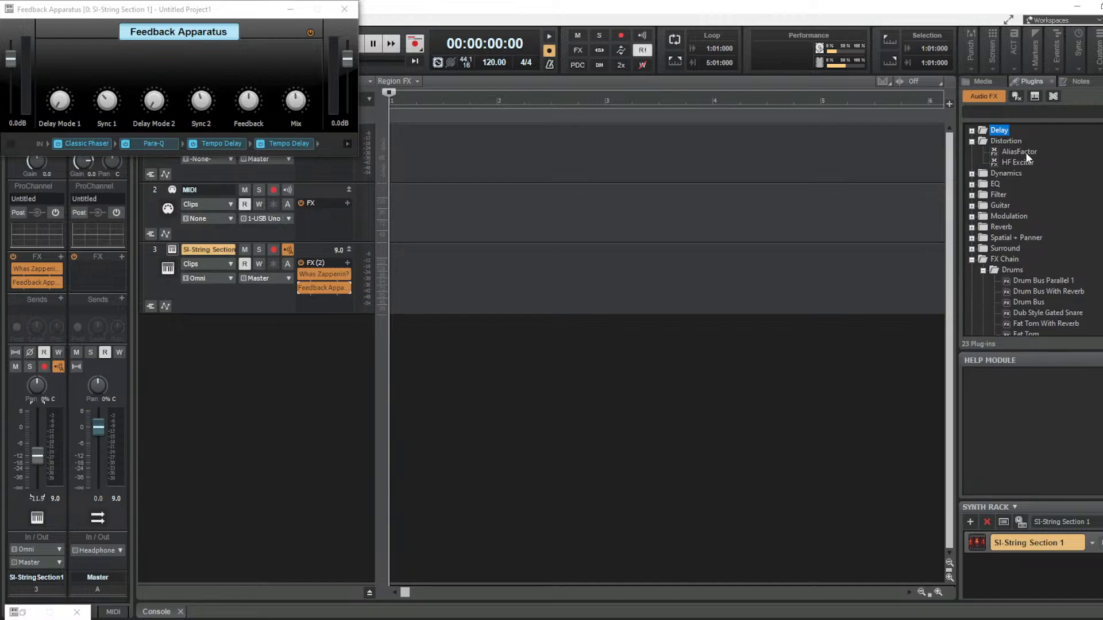
{"action": "left_click_drag", "start_coordinate": [1019, 153], "coordinate": [321, 306]}
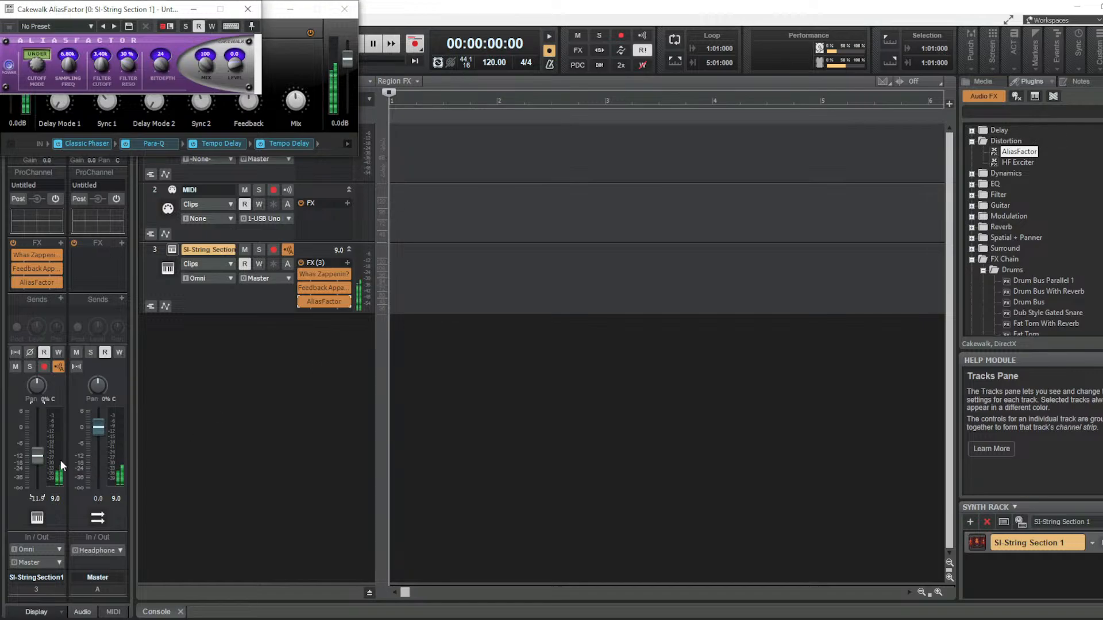
{"action": "left_click_drag", "start_coordinate": [36, 456], "coordinate": [36, 426]}
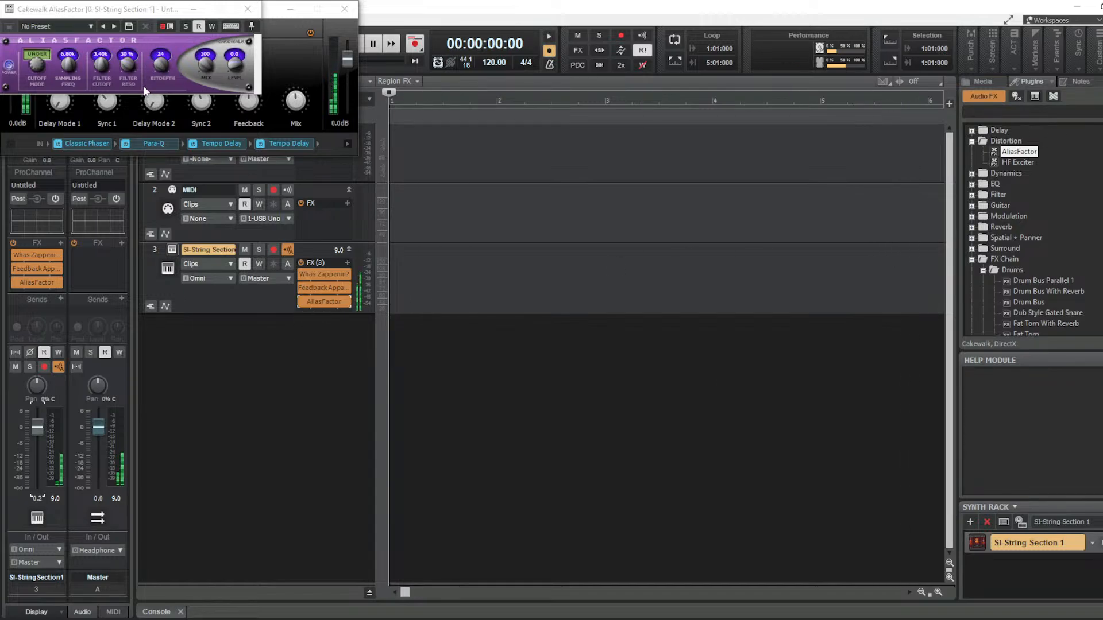
{"action": "key", "text": "Delete"}
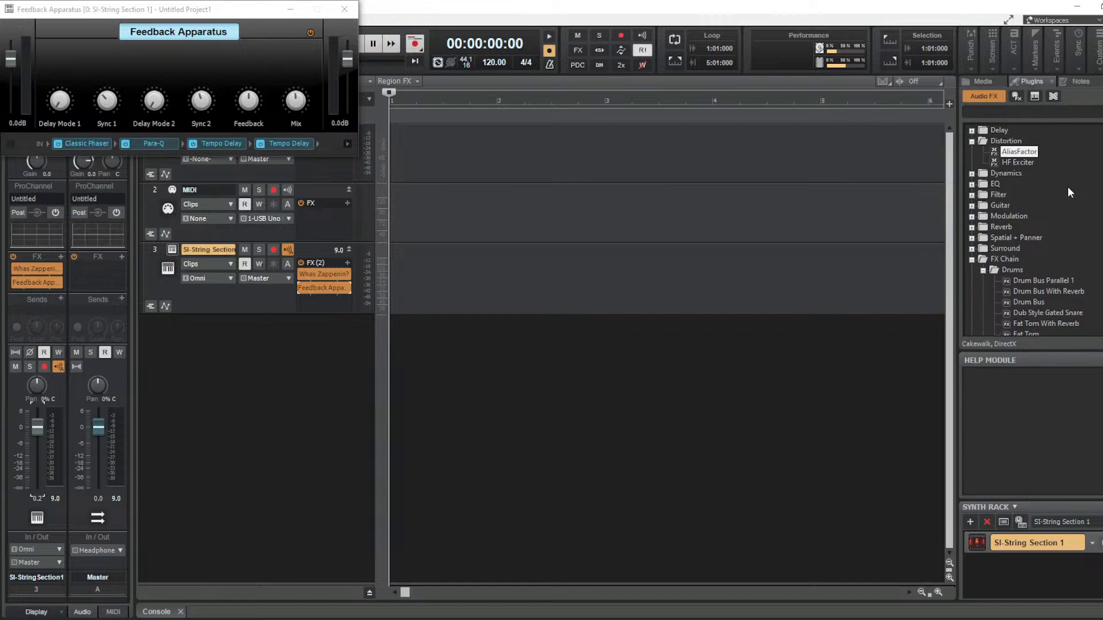
Add the TH3 guitar plug-in to the SI-String Section track, clear of the rack, and lower the track's volume to about -15 dB
{"action": "left_click", "coordinate": [972, 174]}
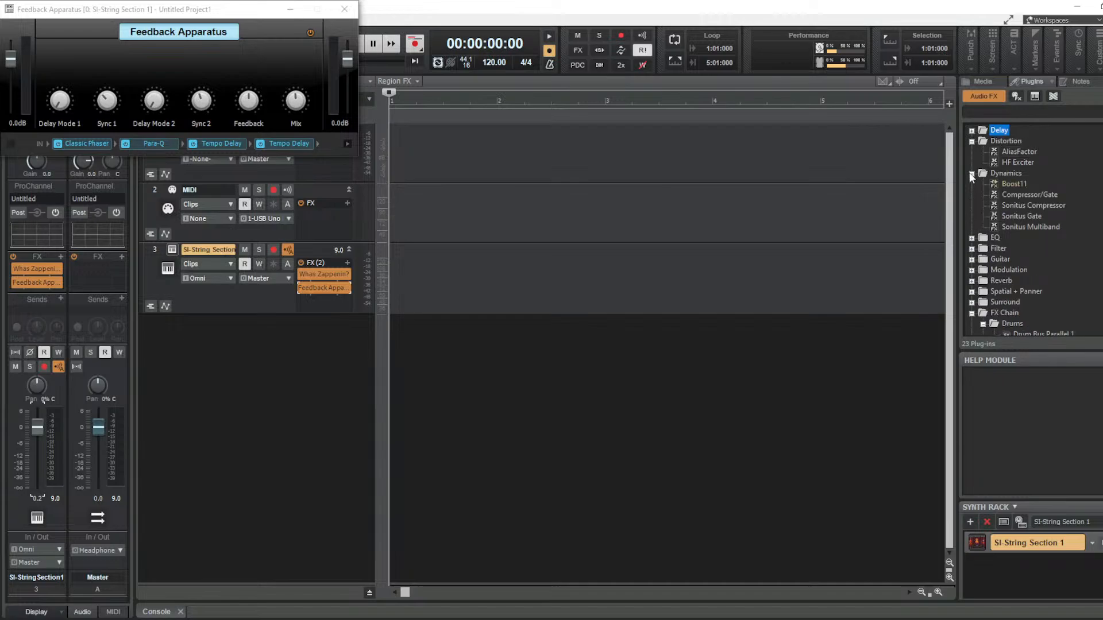
{"action": "left_click", "coordinate": [971, 174]}
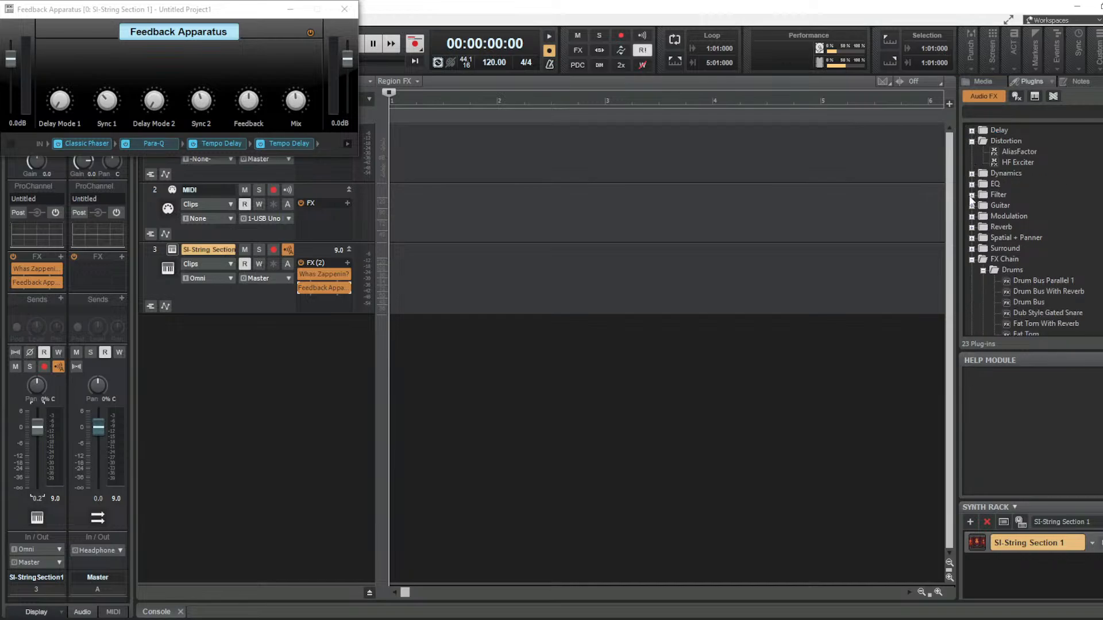
{"action": "left_click", "coordinate": [971, 195]}
{"action": "left_click", "coordinate": [971, 196]}
{"action": "left_click", "coordinate": [971, 216]}
{"action": "left_click", "coordinate": [972, 217]}
{"action": "left_click", "coordinate": [972, 206]}
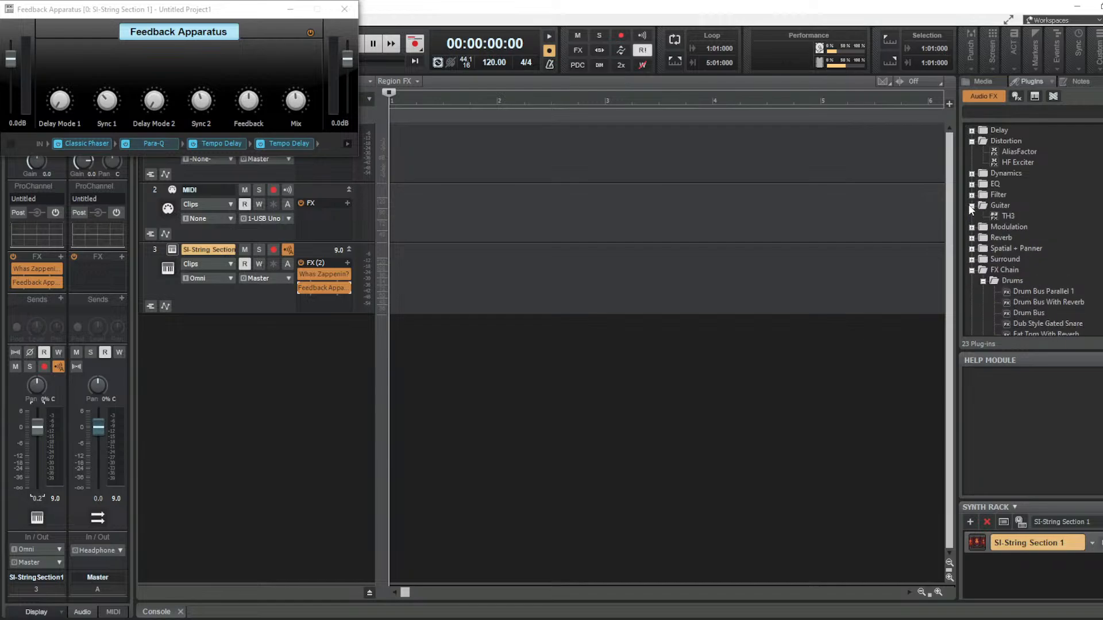
{"action": "left_click", "coordinate": [1006, 216]}
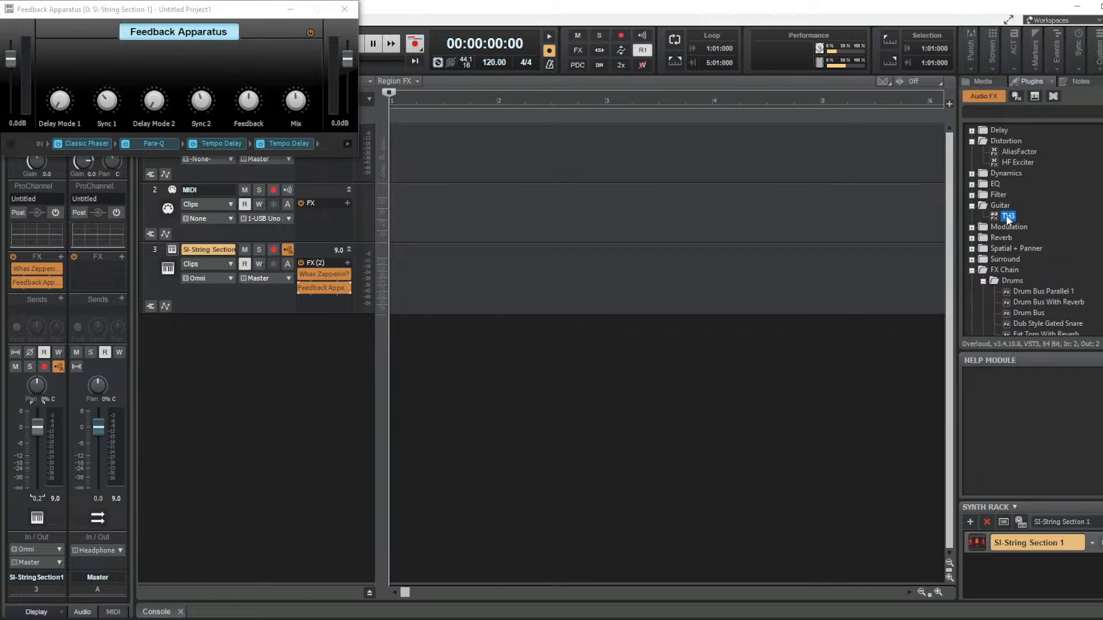
{"action": "left_click_drag", "start_coordinate": [1006, 218], "coordinate": [312, 304]}
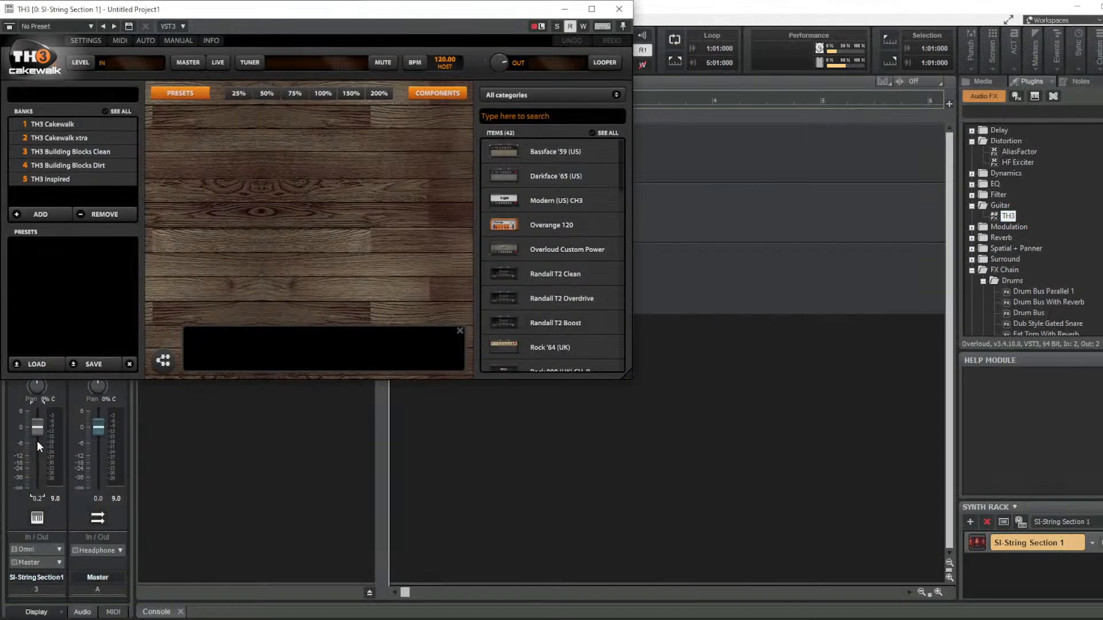
{"action": "left_click_drag", "start_coordinate": [37, 440], "coordinate": [36, 477]}
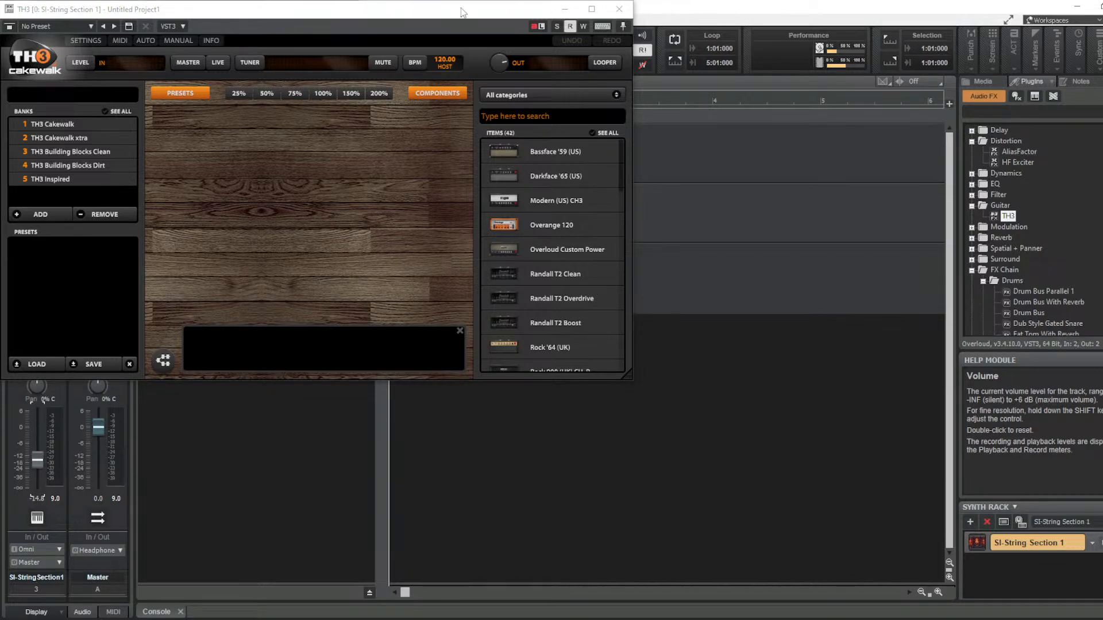
{"action": "left_click_drag", "start_coordinate": [465, 12], "coordinate": [823, 84]}
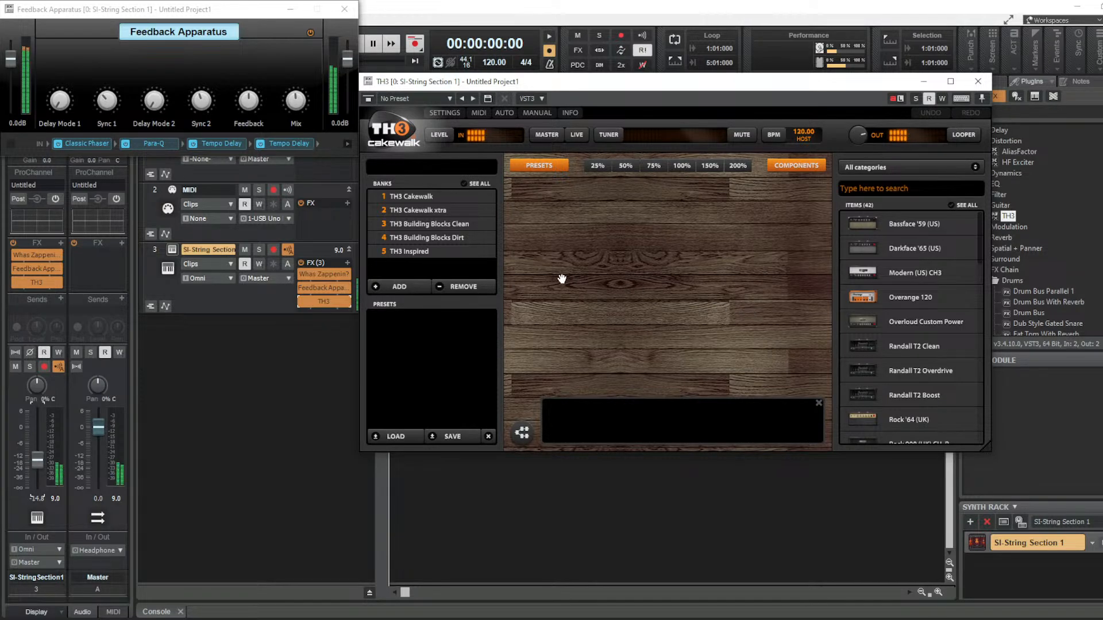
Try the Big Stack 80 preset from TH3's TH3 Cakewalk xtra bank
{"action": "left_click", "coordinate": [424, 212]}
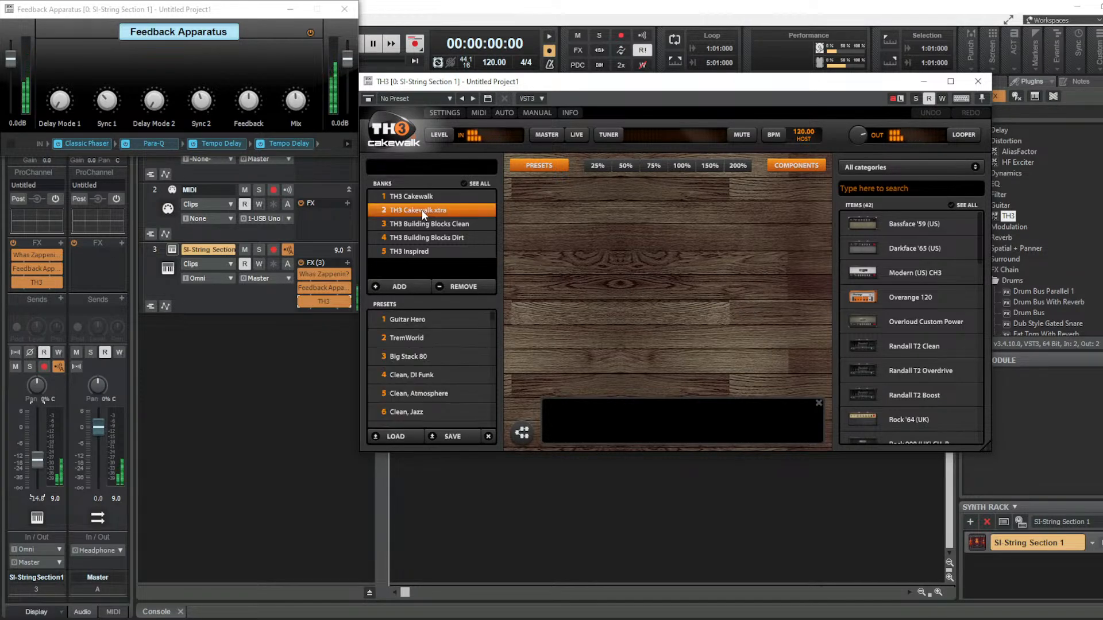
{"action": "left_click", "coordinate": [412, 356]}
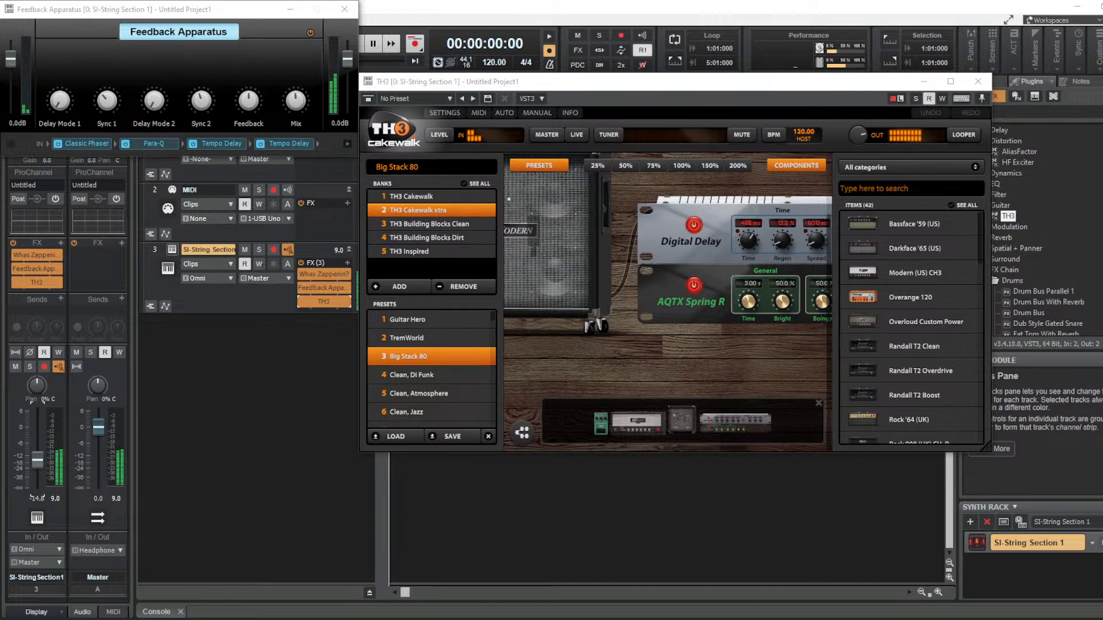
{"action": "scroll", "coordinate": [417, 349], "scroll_direction": "down", "scroll_amount": 7}
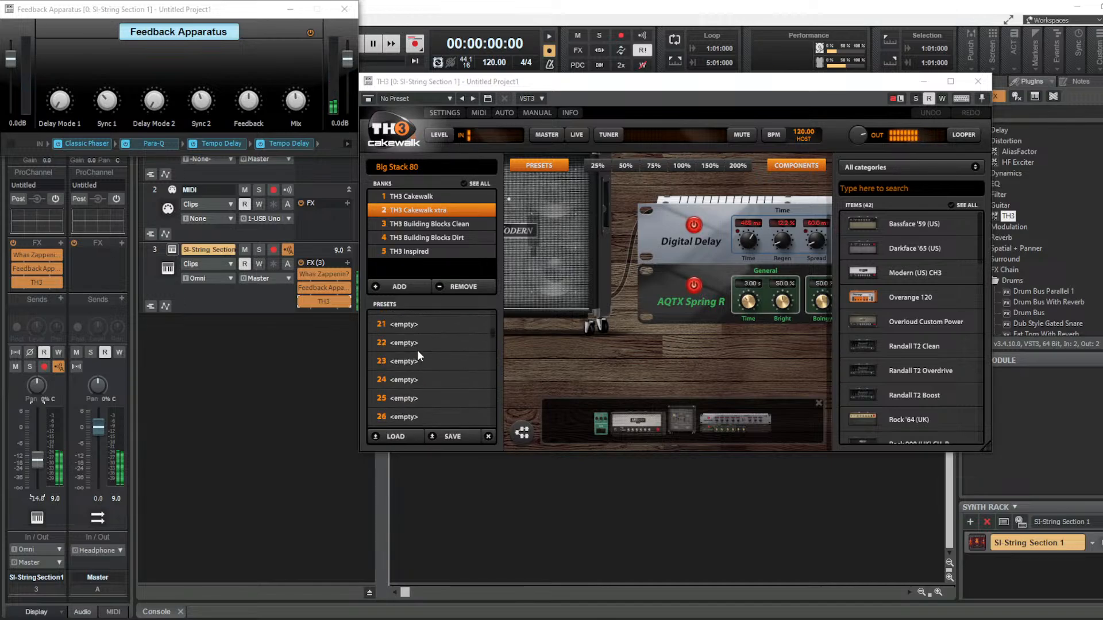
{"action": "scroll", "coordinate": [417, 349], "scroll_direction": "up", "scroll_amount": 7}
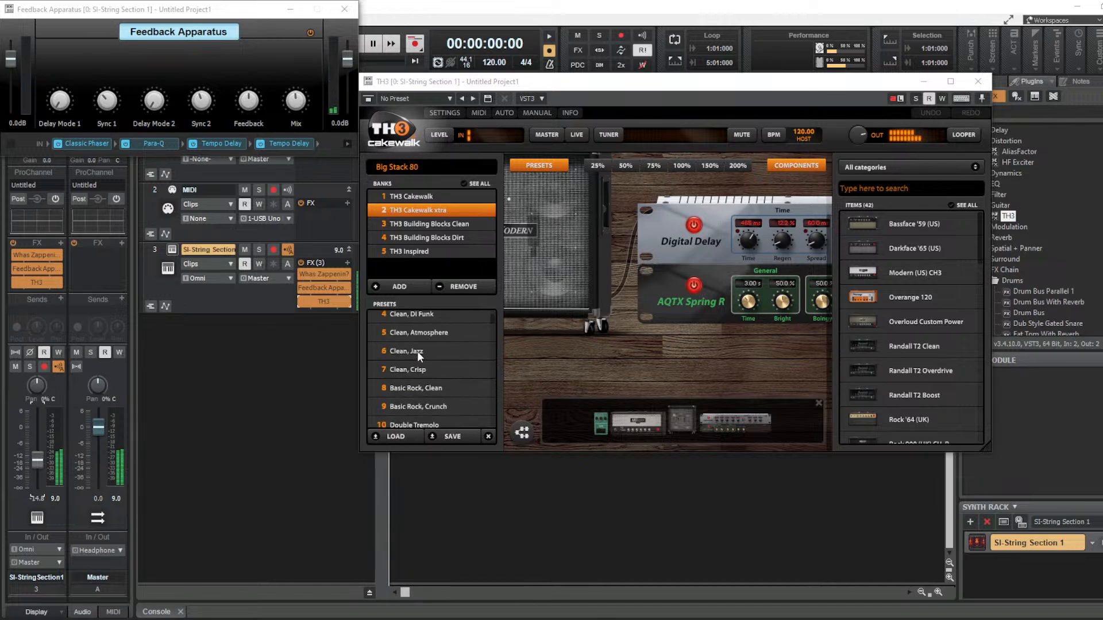
Try the Metal World, Scooped preset from the TH3 Cakewalk bank and load Metal Hero, '80 hard rock
{"action": "left_click", "coordinate": [425, 196]}
{"action": "scroll", "coordinate": [459, 375], "scroll_direction": "down", "scroll_amount": 3}
{"action": "scroll", "coordinate": [456, 371], "scroll_direction": "down", "scroll_amount": 3}
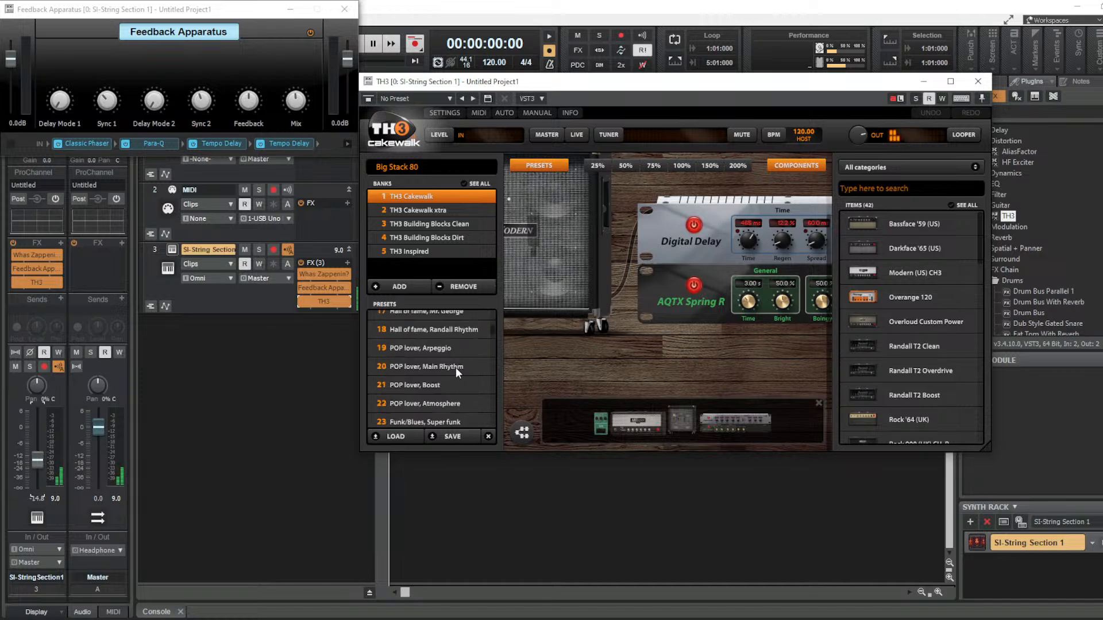
{"action": "scroll", "coordinate": [456, 373], "scroll_direction": "up", "scroll_amount": 3}
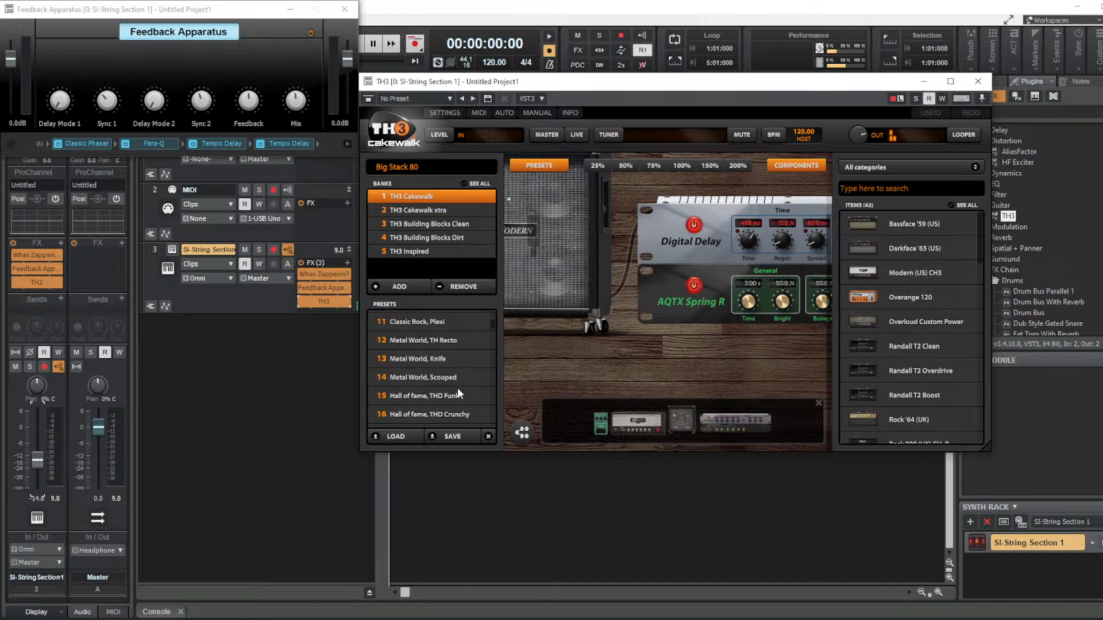
{"action": "left_click", "coordinate": [419, 377]}
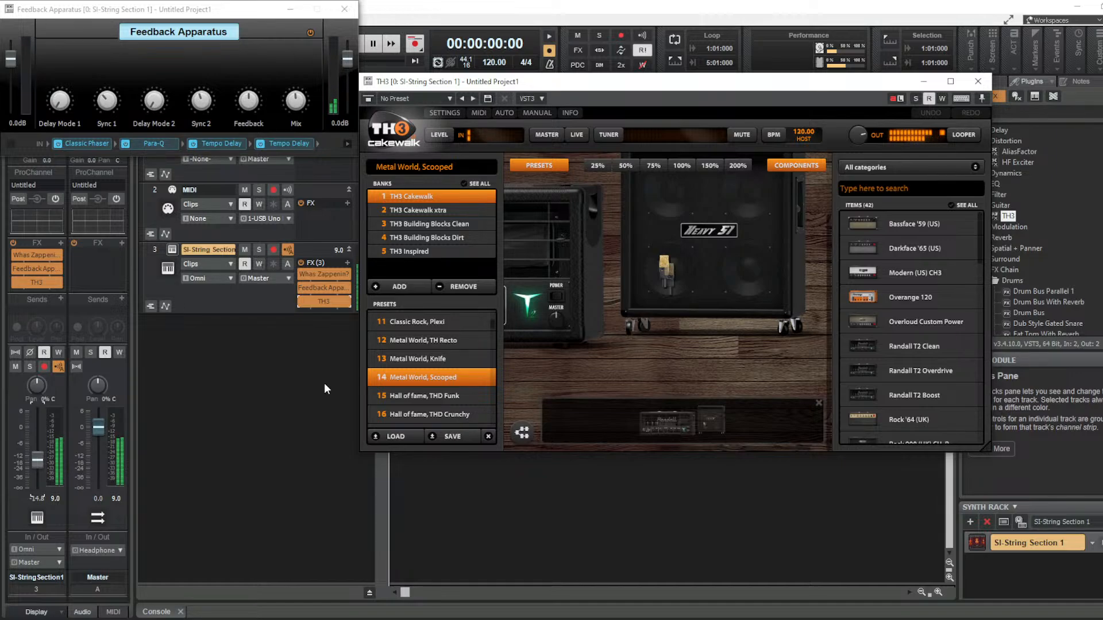
{"action": "scroll", "coordinate": [436, 382], "scroll_direction": "down", "scroll_amount": 4}
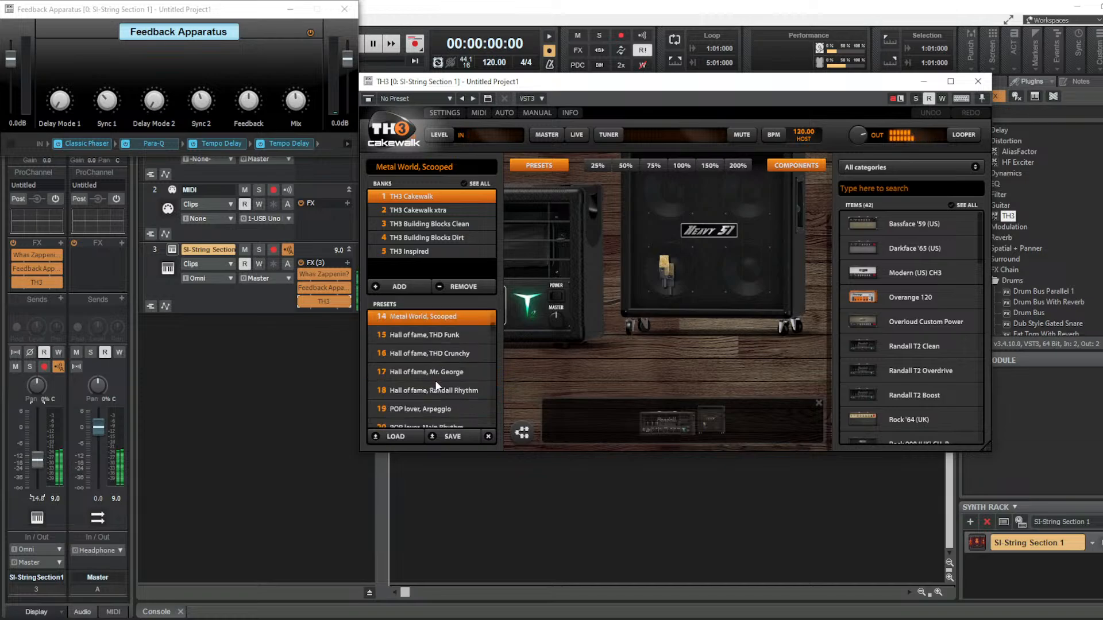
{"action": "left_click", "coordinate": [428, 392]}
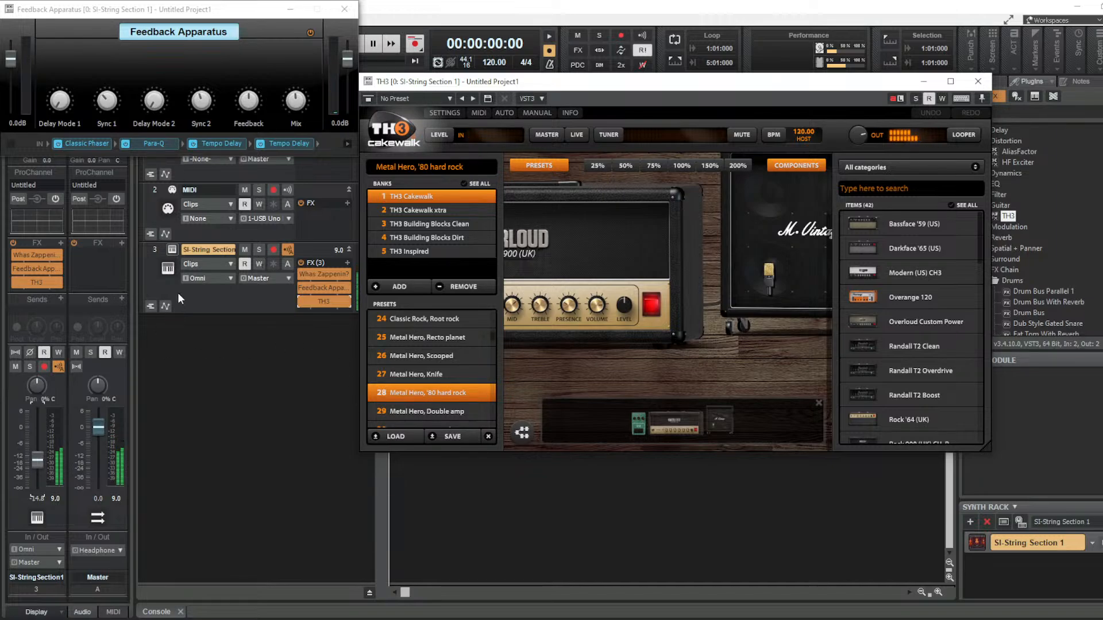
Open the SI-String Section instrument, audition notes on its cello and bass keys and minimize its window
{"action": "left_click", "coordinate": [171, 251]}
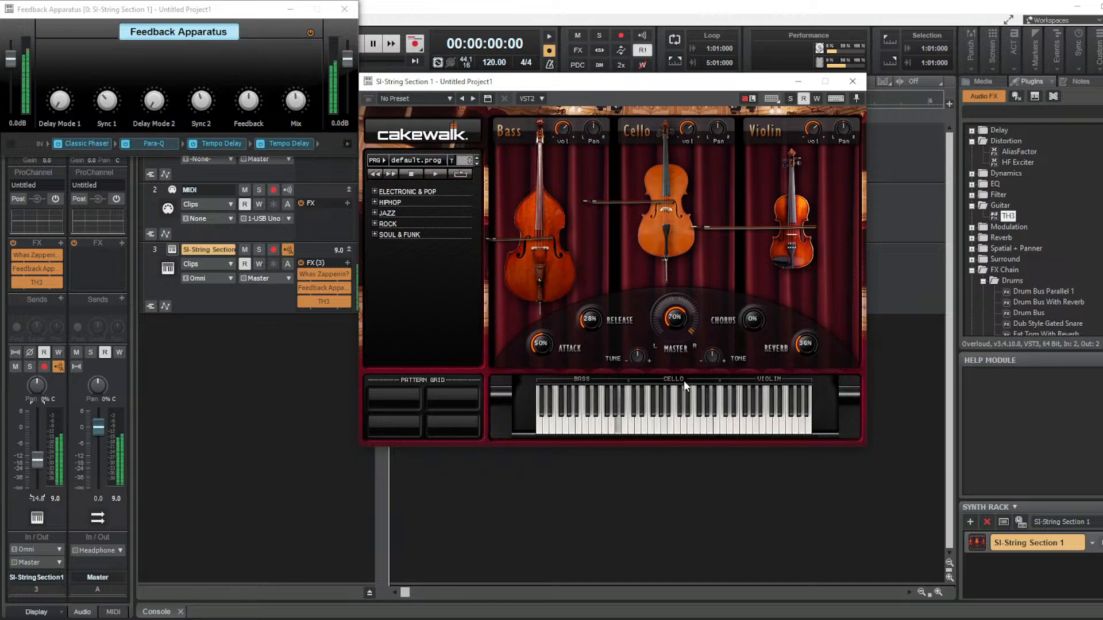
{"action": "left_click_drag", "start_coordinate": [685, 391], "coordinate": [689, 360]}
{"action": "mouse_move", "coordinate": [714, 354]}
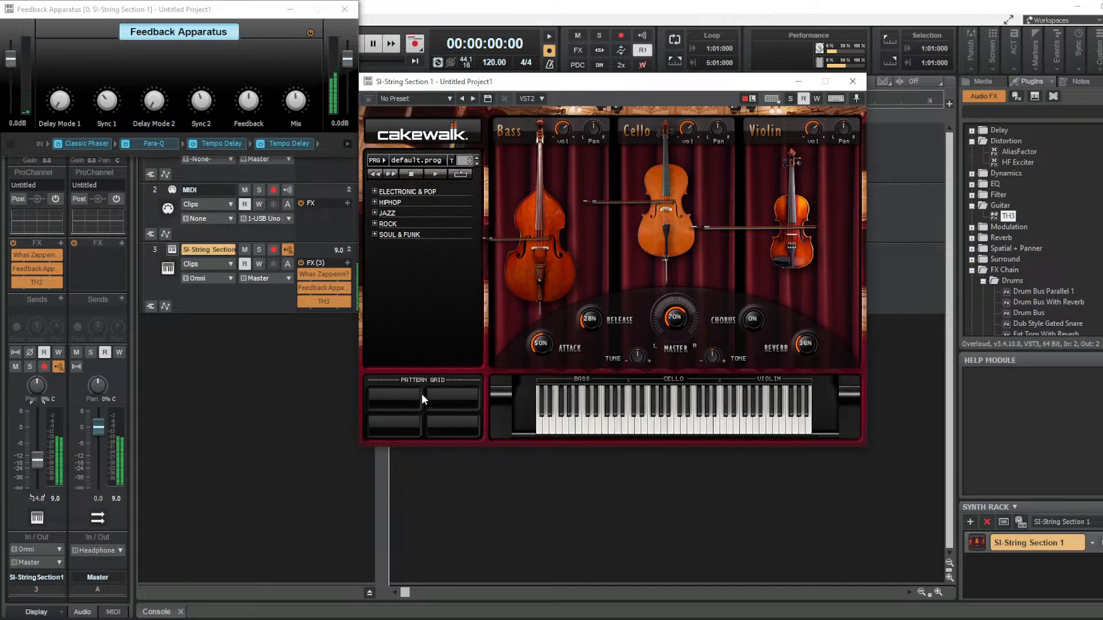
{"action": "left_click", "coordinate": [540, 428]}
{"action": "left_click", "coordinate": [540, 427]}
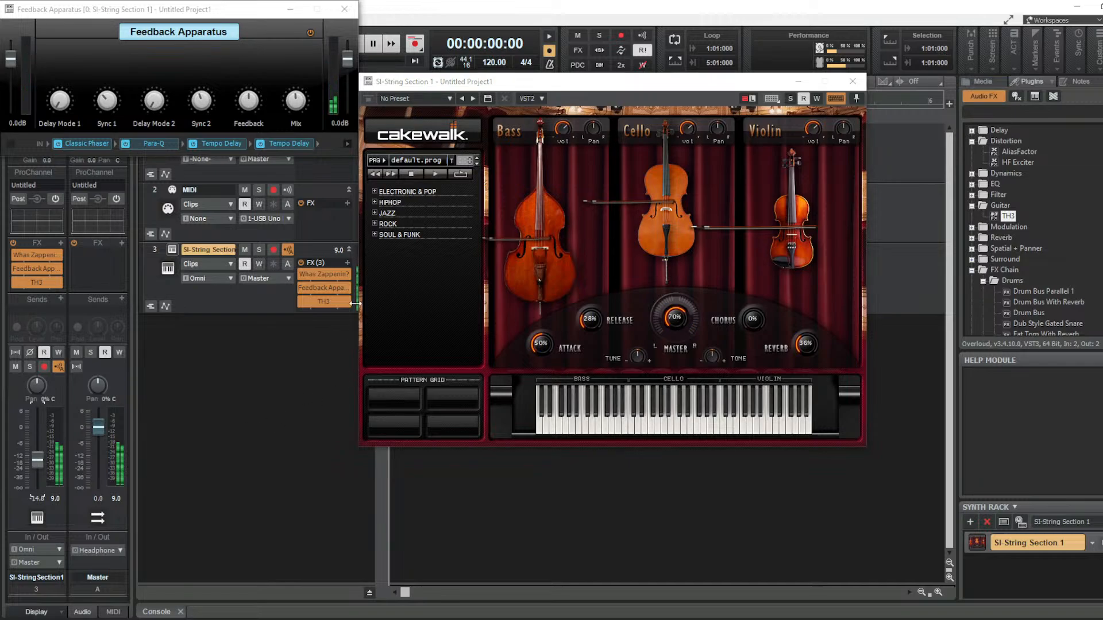
{"action": "mouse_move", "coordinate": [546, 82]}
{"action": "left_mouse_down"}
{"action": "mouse_move", "coordinate": [579, 81]}
{"action": "mouse_move", "coordinate": [542, 84]}
{"action": "mouse_move", "coordinate": [558, 85]}
{"action": "left_mouse_up"}
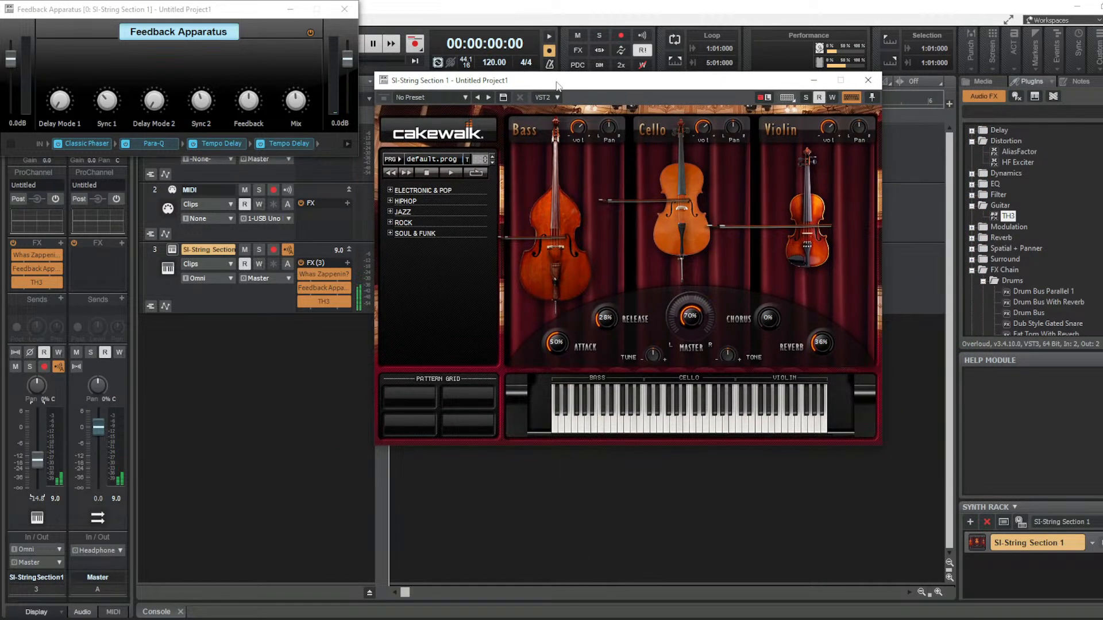
{"action": "left_click", "coordinate": [813, 80]}
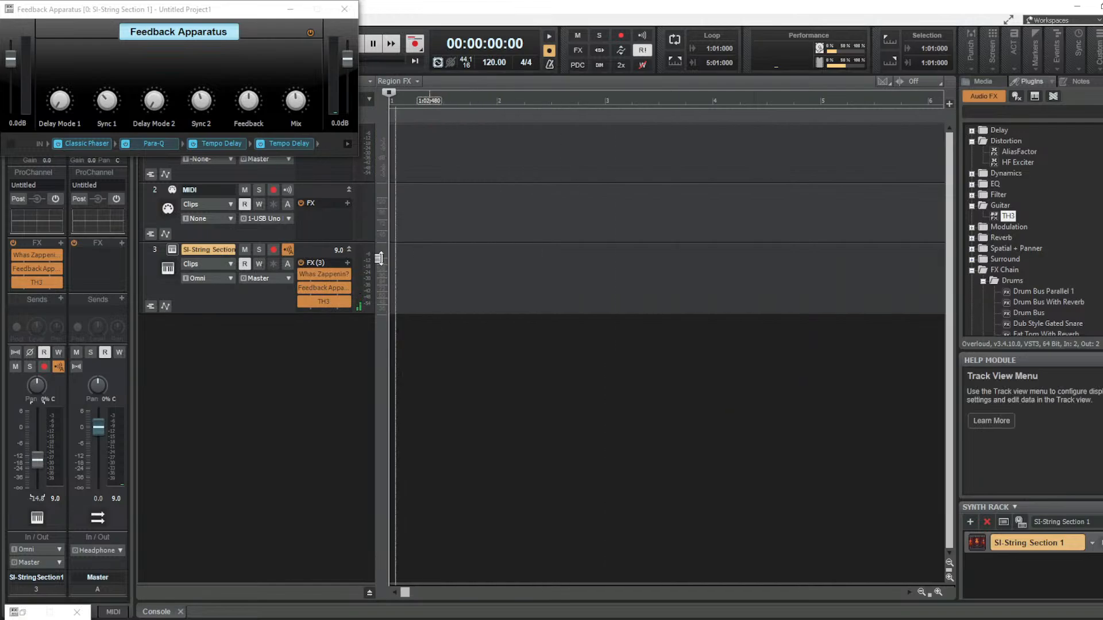
Open the SI-String Section track's TH3 plug-in and look through the presets in the TH3 Cakewalk xtra bank
{"action": "double_click", "coordinate": [319, 302]}
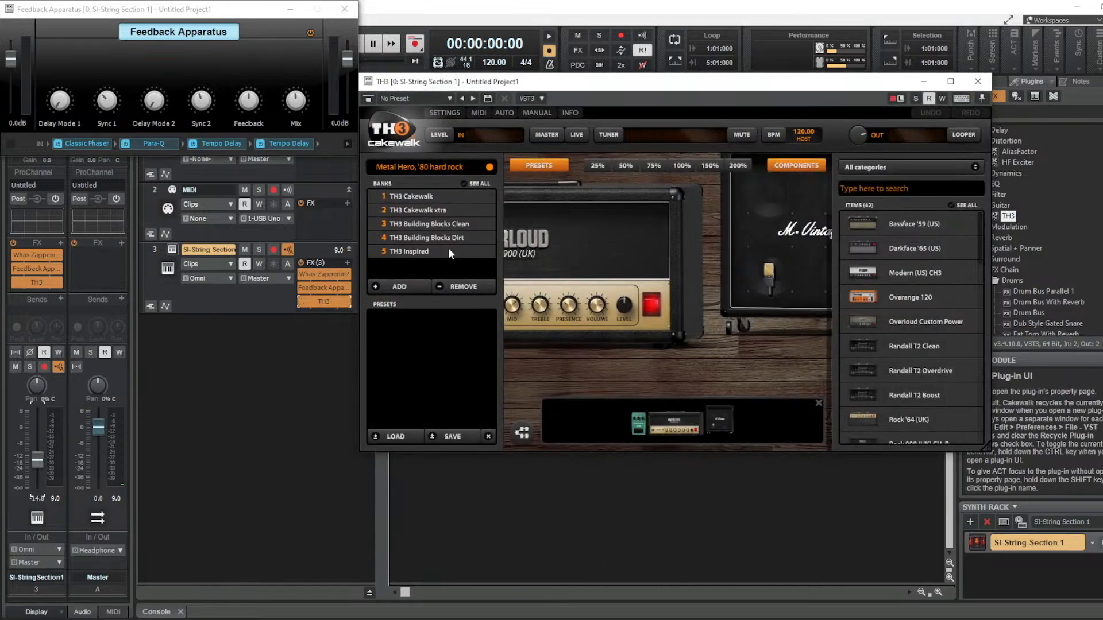
{"action": "left_click", "coordinate": [423, 209]}
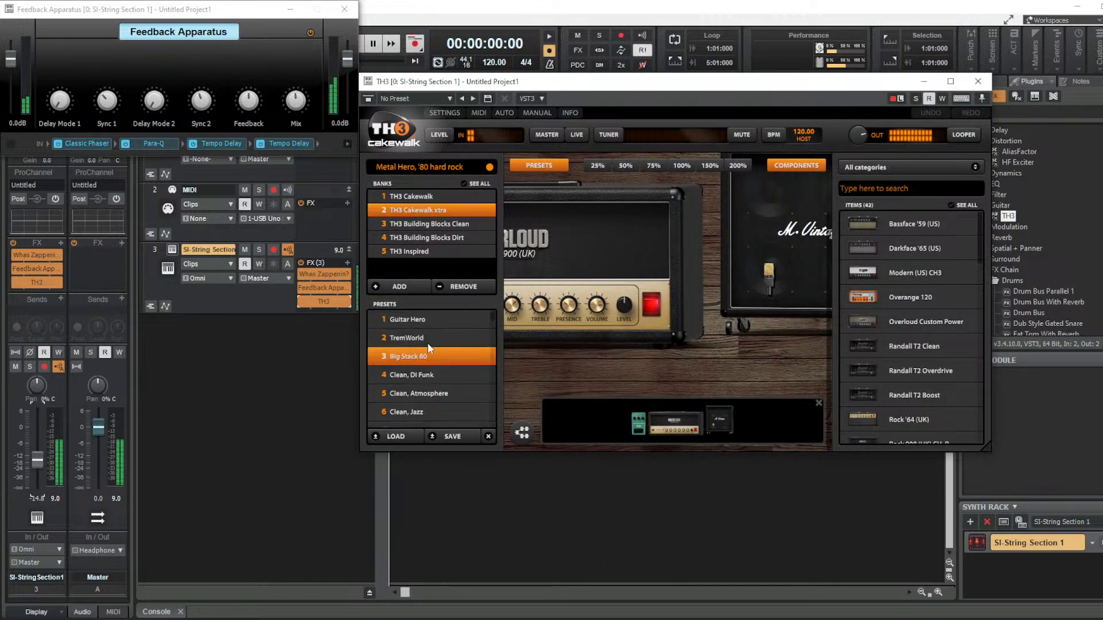
{"action": "scroll", "coordinate": [426, 364], "scroll_direction": "down", "scroll_amount": 3}
{"action": "scroll", "coordinate": [426, 364], "scroll_direction": "down", "scroll_amount": 3}
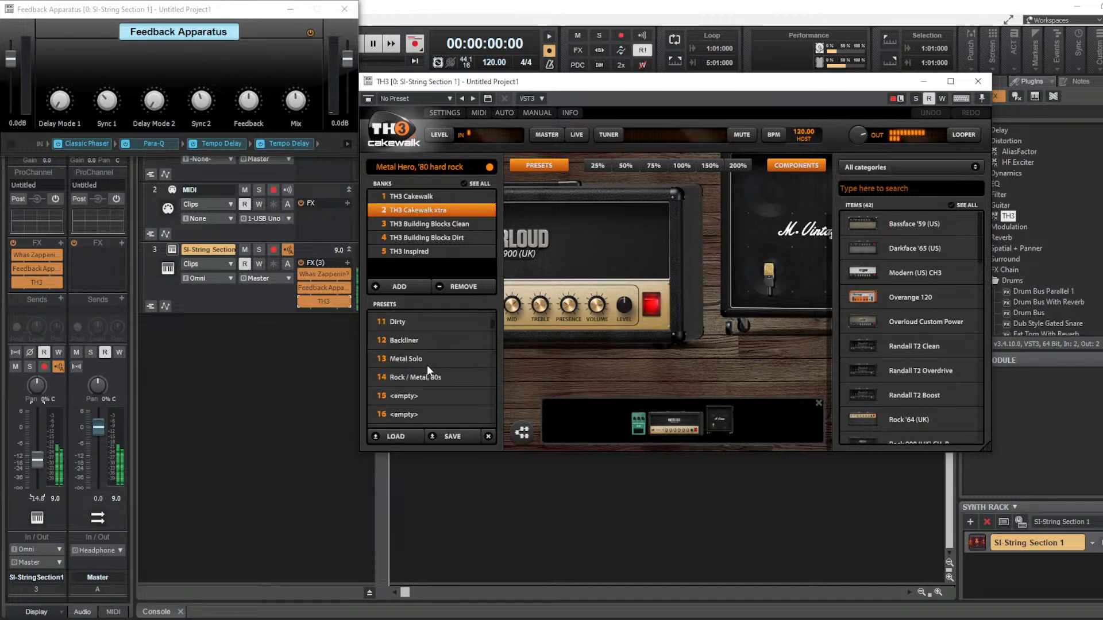
{"action": "scroll", "coordinate": [426, 365], "scroll_direction": "down", "scroll_amount": 2}
{"action": "scroll", "coordinate": [426, 364], "scroll_direction": "up", "scroll_amount": 6}
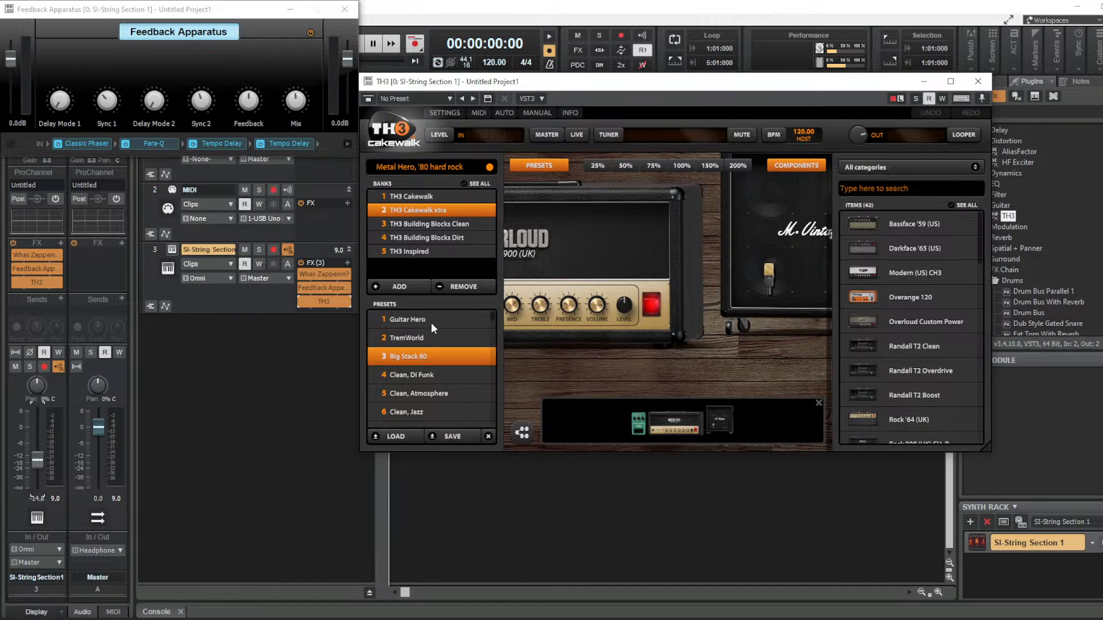
{"action": "scroll", "coordinate": [432, 333], "scroll_direction": "down", "scroll_amount": 1}
{"action": "scroll", "coordinate": [424, 392], "scroll_direction": "down", "scroll_amount": 2}
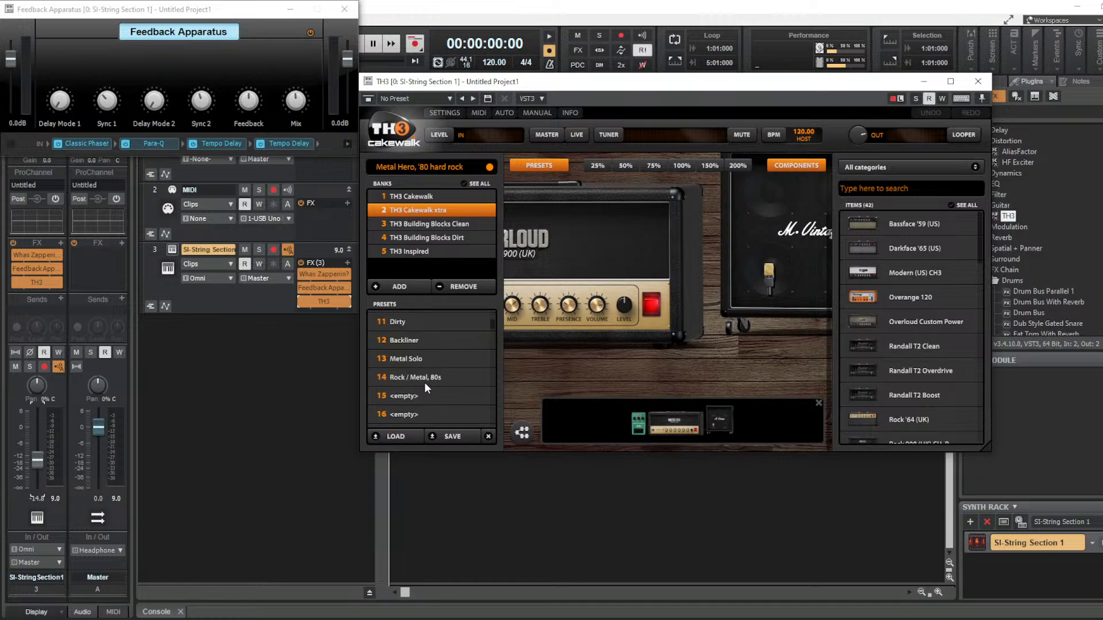
Try the Metal Hero, Double amp preset from the TH3 Cakewalk bank, discarding unsaved changes, and return to Metal Hero, '80 hard rock
{"action": "left_click", "coordinate": [414, 199]}
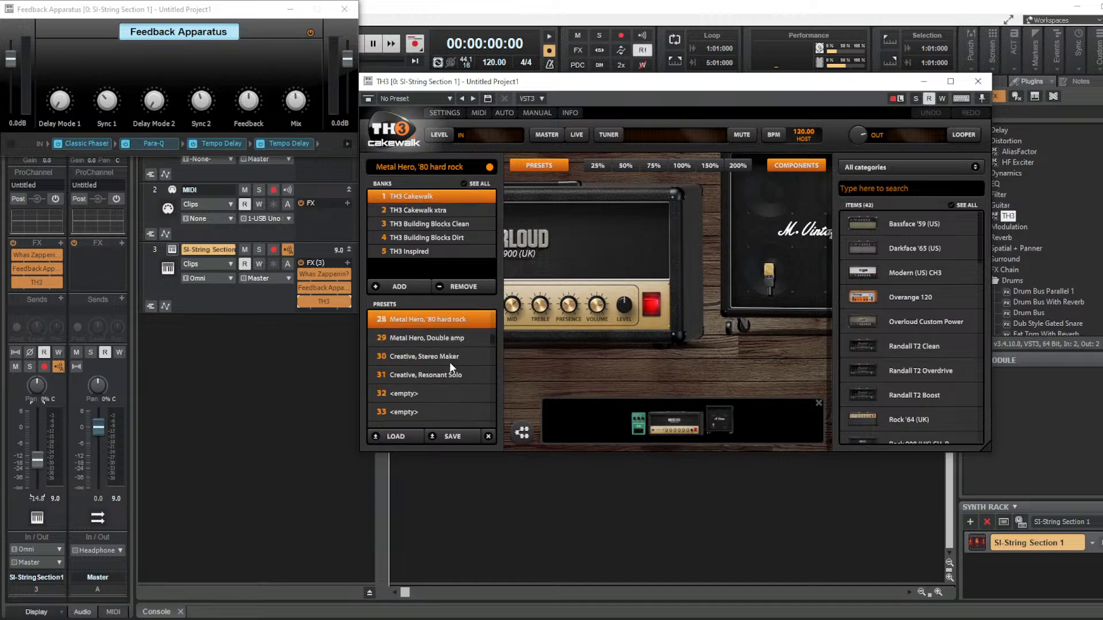
{"action": "scroll", "coordinate": [449, 361], "scroll_direction": "up", "scroll_amount": 1}
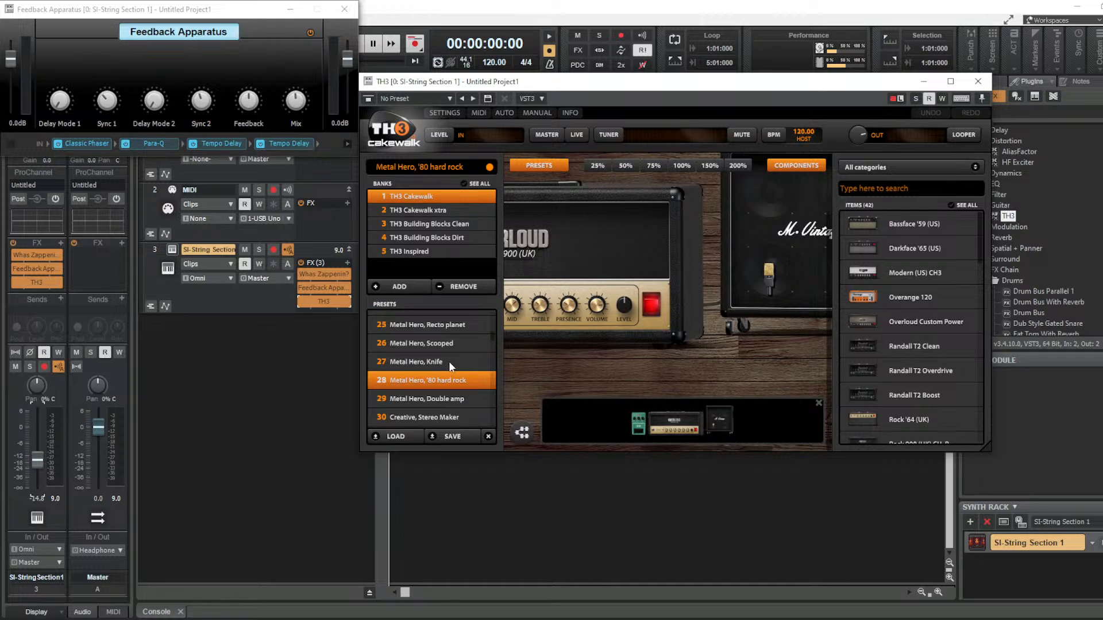
{"action": "left_click", "coordinate": [432, 402]}
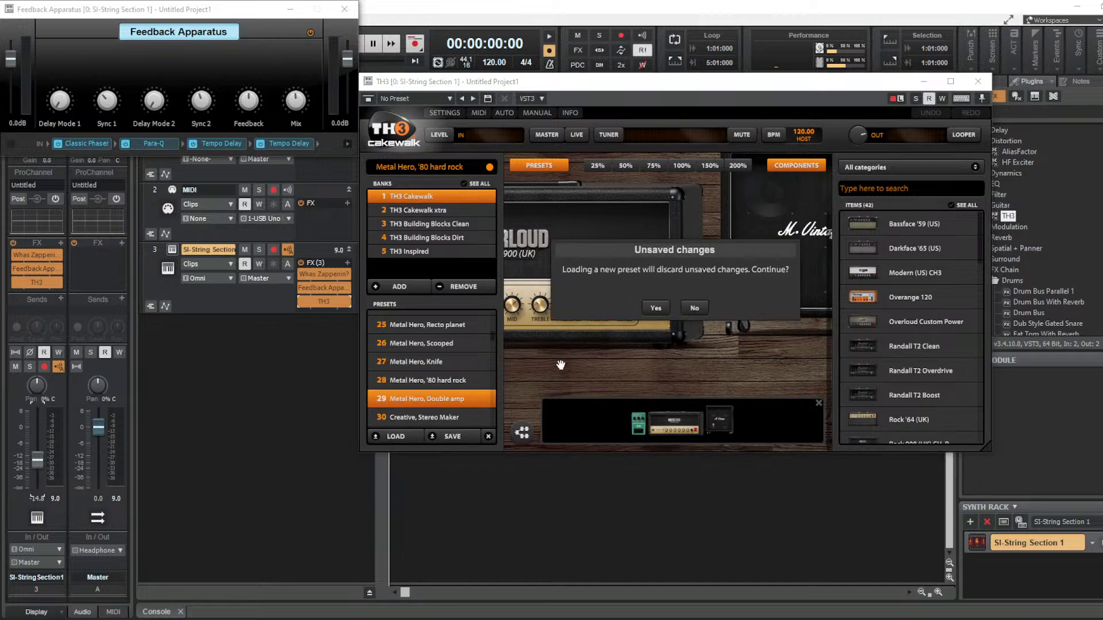
{"action": "left_click", "coordinate": [654, 308]}
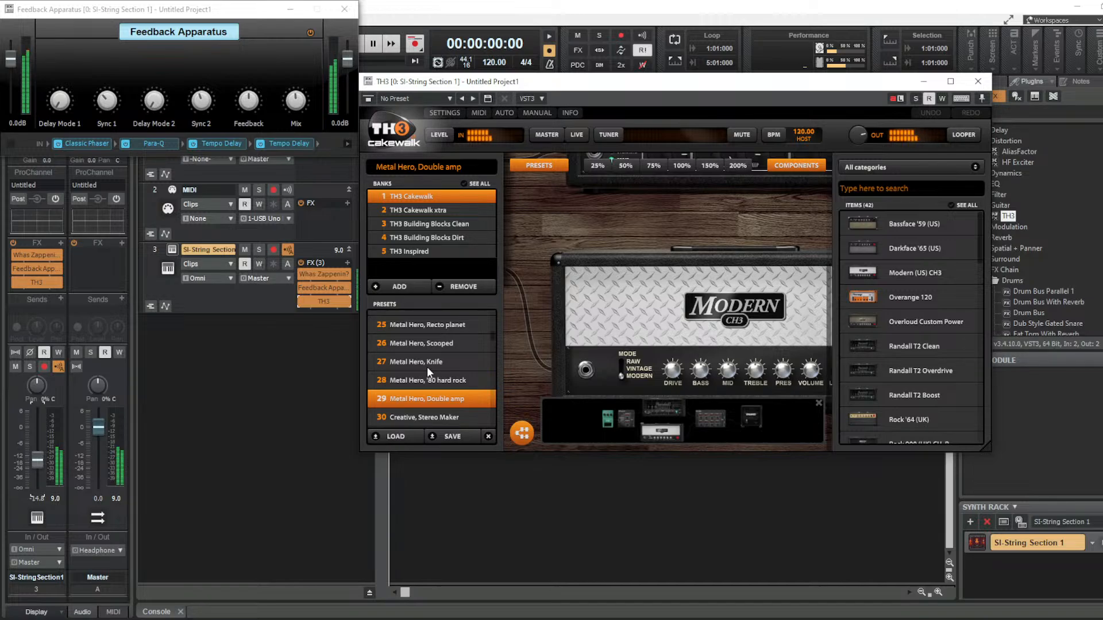
{"action": "scroll", "coordinate": [424, 393], "scroll_direction": "down", "scroll_amount": 1}
{"action": "scroll", "coordinate": [424, 387], "scroll_direction": "up", "scroll_amount": 1}
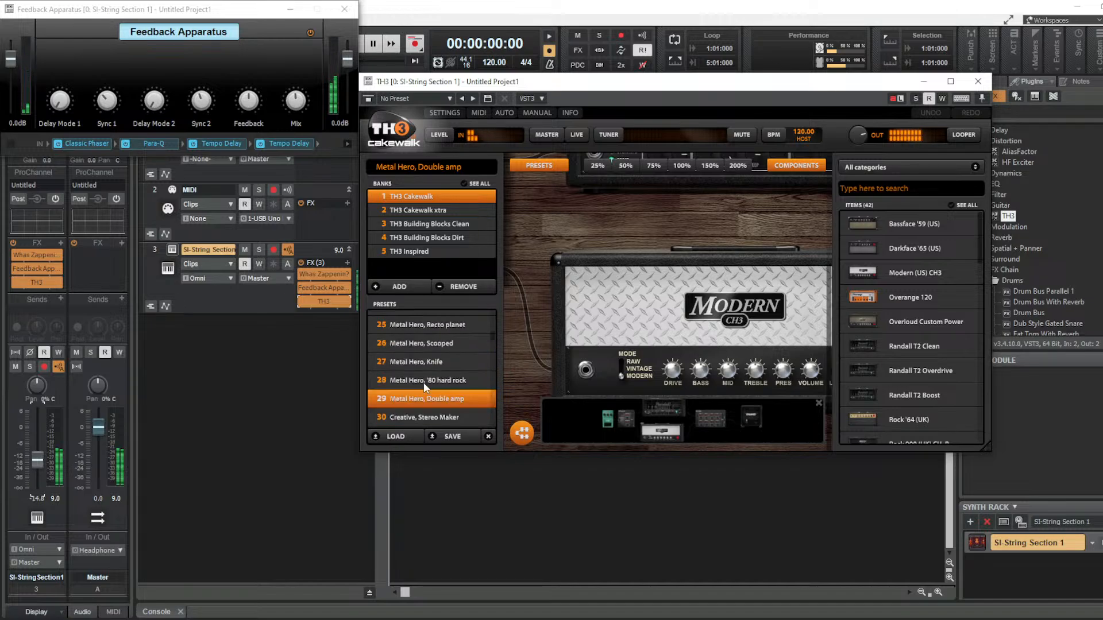
{"action": "left_click", "coordinate": [424, 381]}
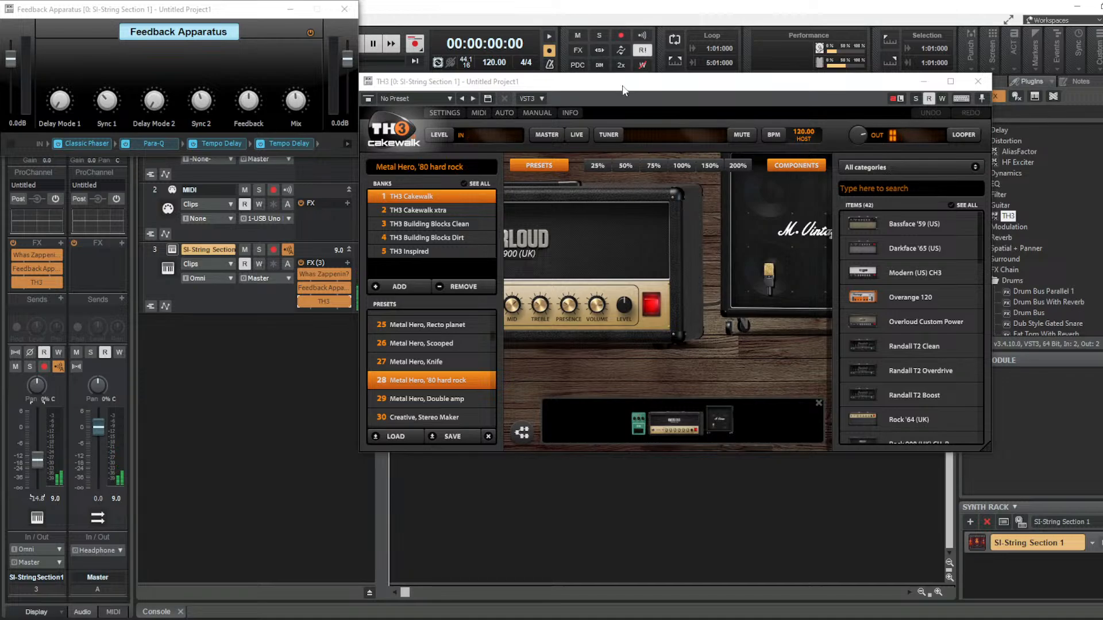
Move the TH3 window lower over the track area and minimize the Feedback Apparatus and Whas Zappenin? windows
{"action": "left_click_drag", "start_coordinate": [623, 90], "coordinate": [639, 184]}
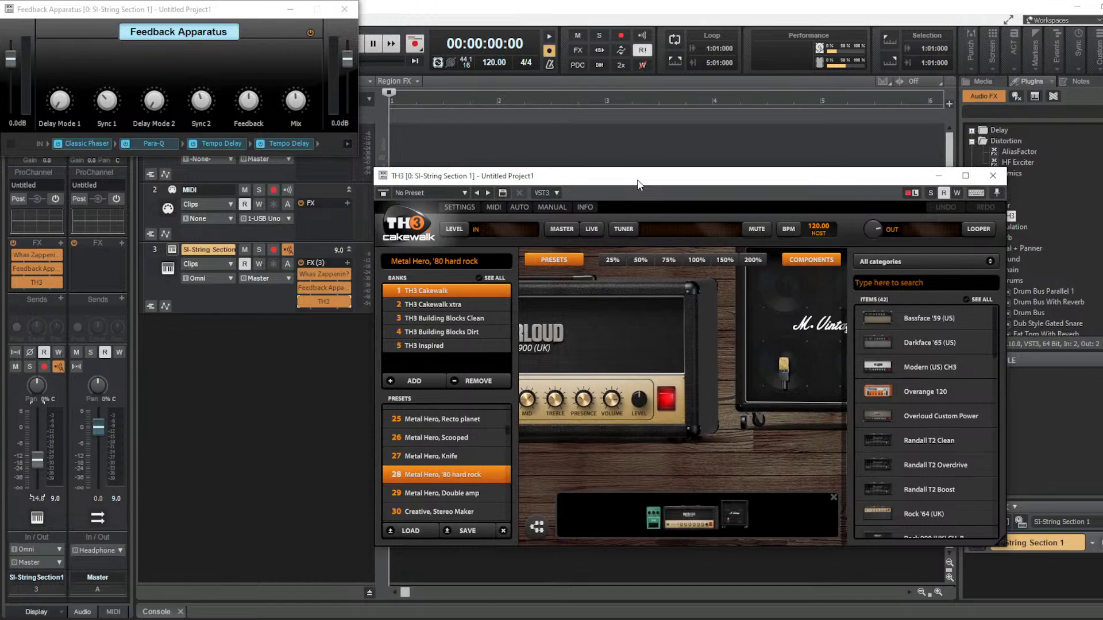
{"action": "left_click_drag", "start_coordinate": [638, 184], "coordinate": [666, 169]}
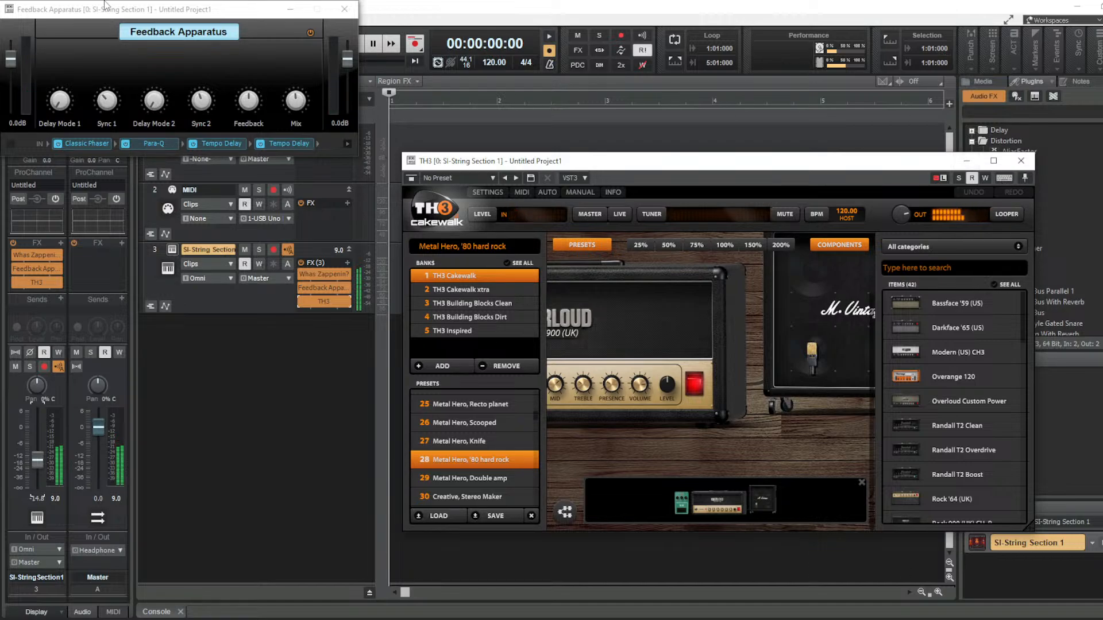
{"action": "left_click_drag", "start_coordinate": [160, 11], "coordinate": [235, 46]}
{"action": "left_click", "coordinate": [366, 44]}
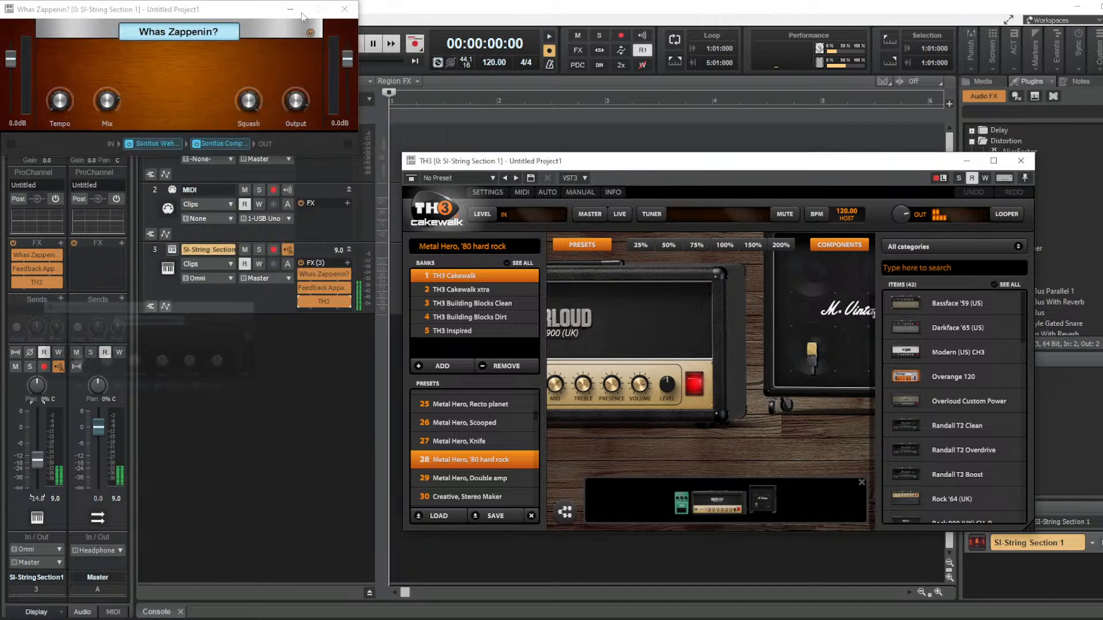
{"action": "left_click", "coordinate": [290, 10]}
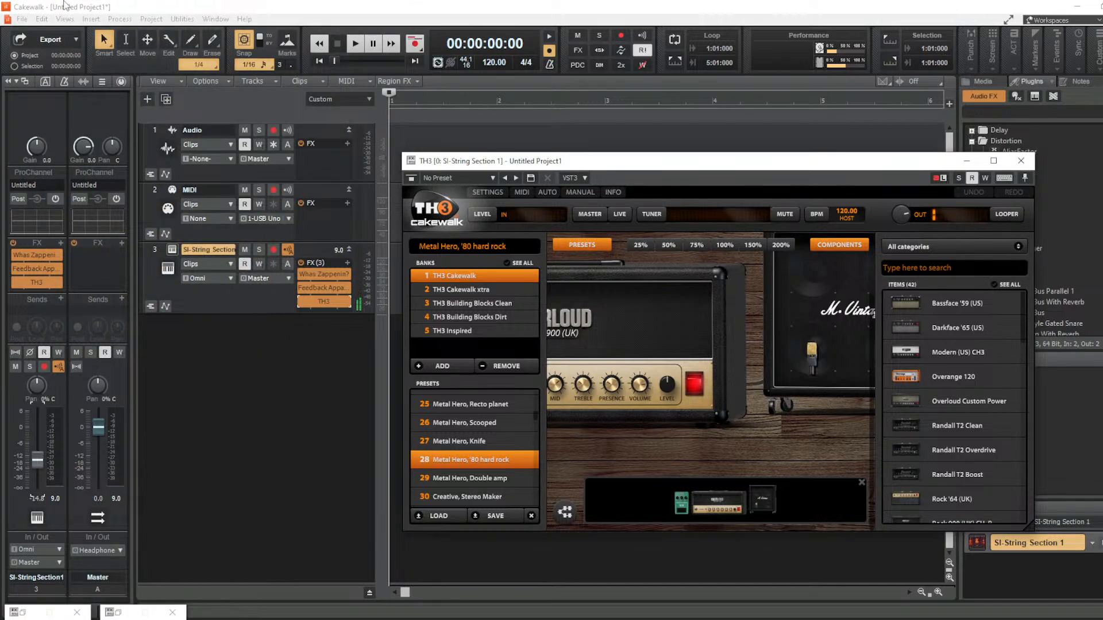
{"action": "left_click", "coordinate": [42, 19]}
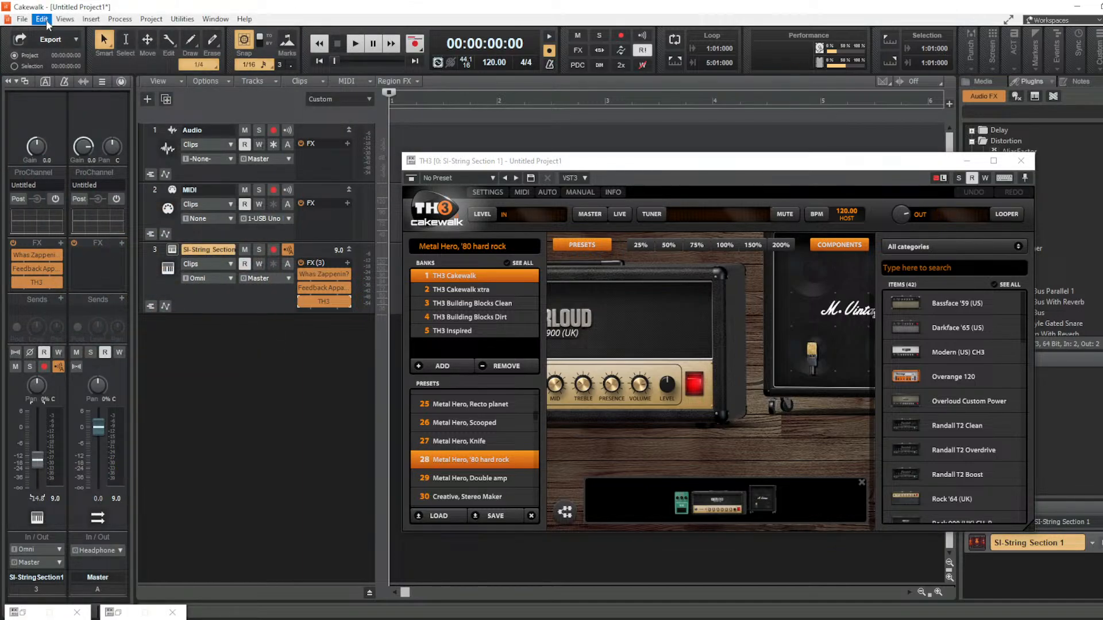
{"action": "left_click", "coordinate": [64, 20]}
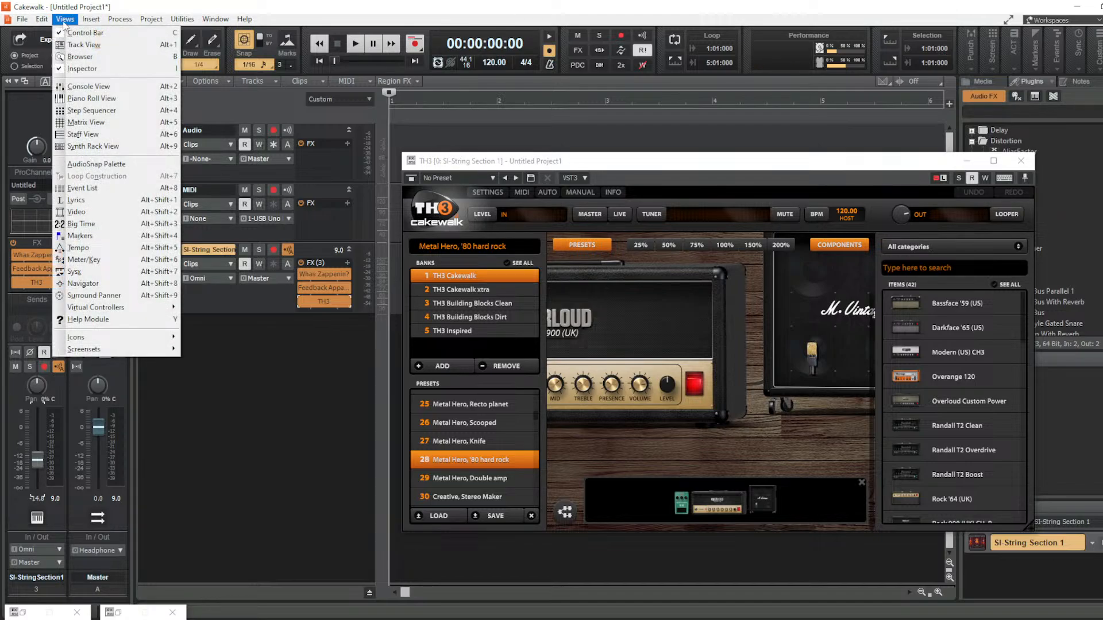
{"action": "mouse_move", "coordinate": [86, 26]}
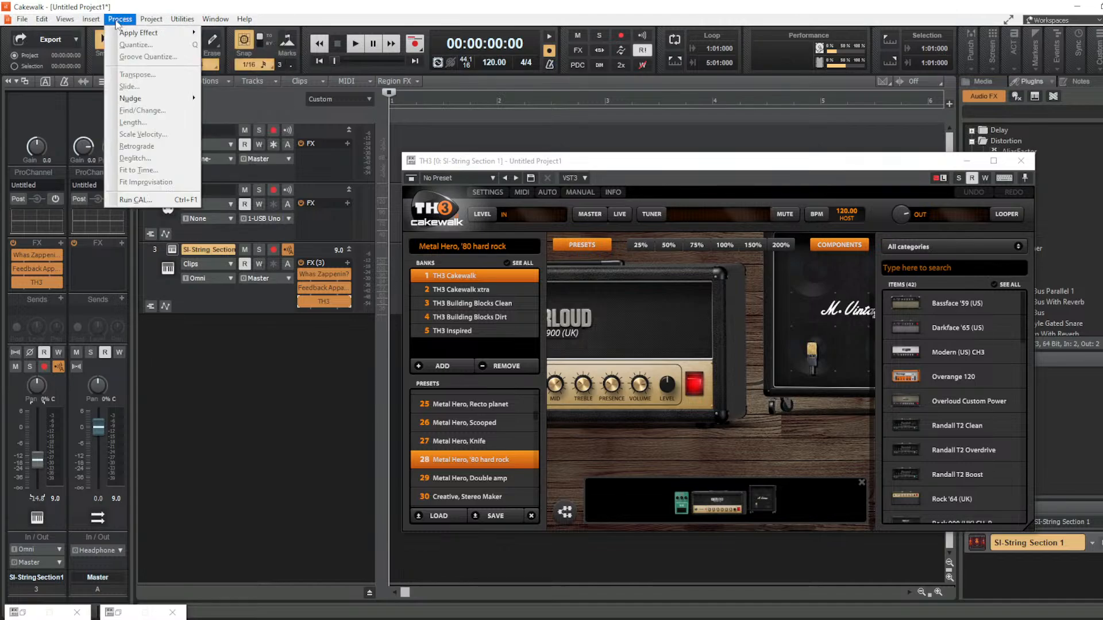
{"action": "mouse_move", "coordinate": [155, 23]}
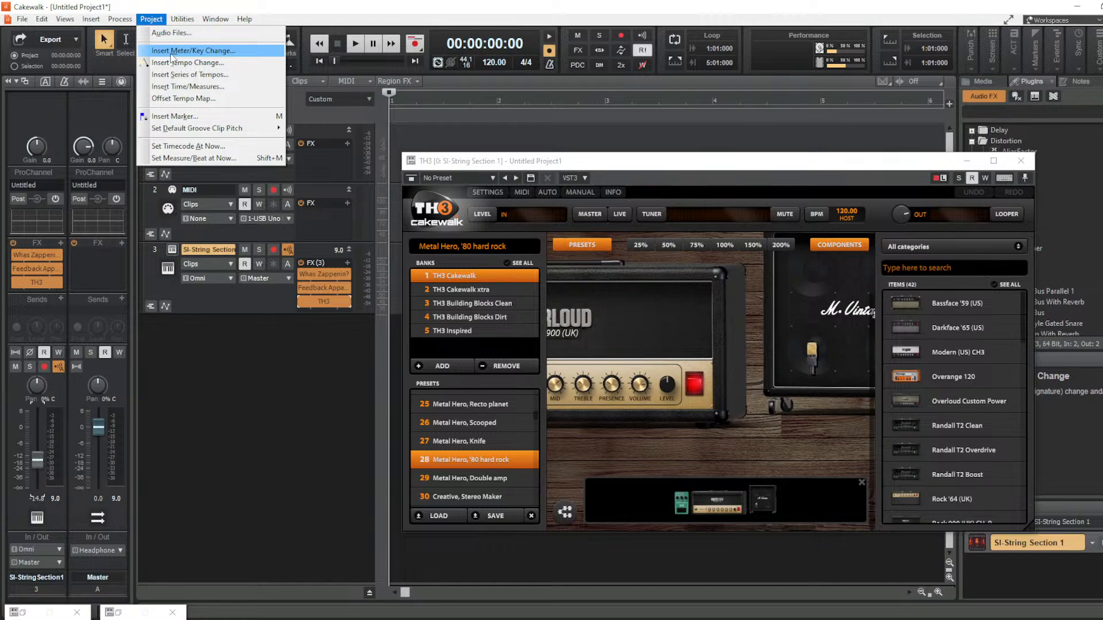
{"action": "left_click", "coordinate": [188, 17]}
{"action": "left_click", "coordinate": [189, 20]}
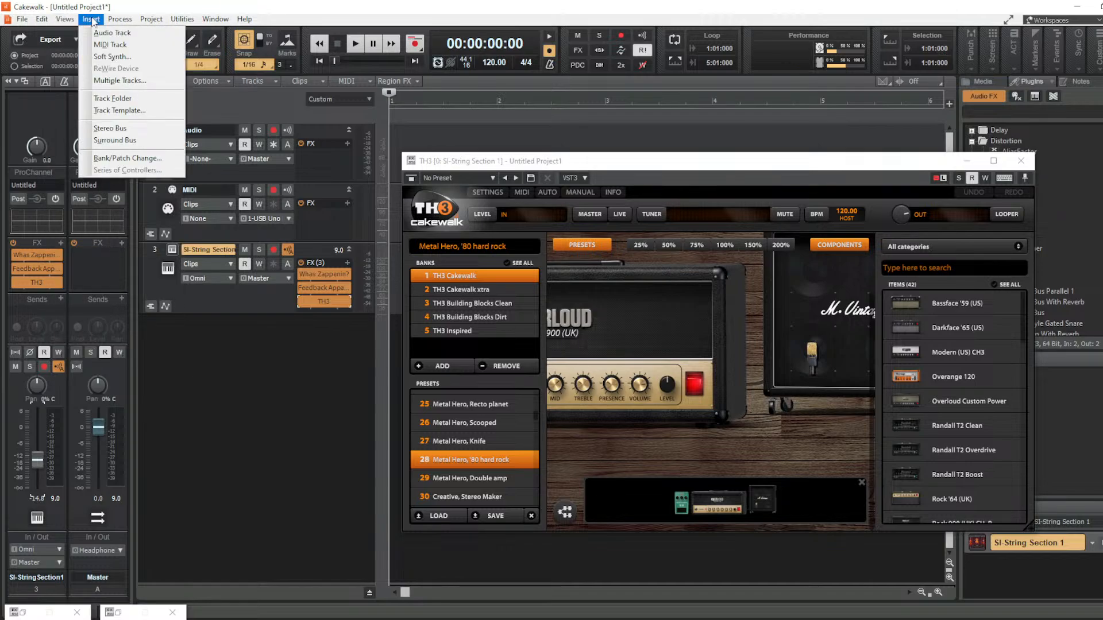
{"action": "left_click", "coordinate": [282, 14]}
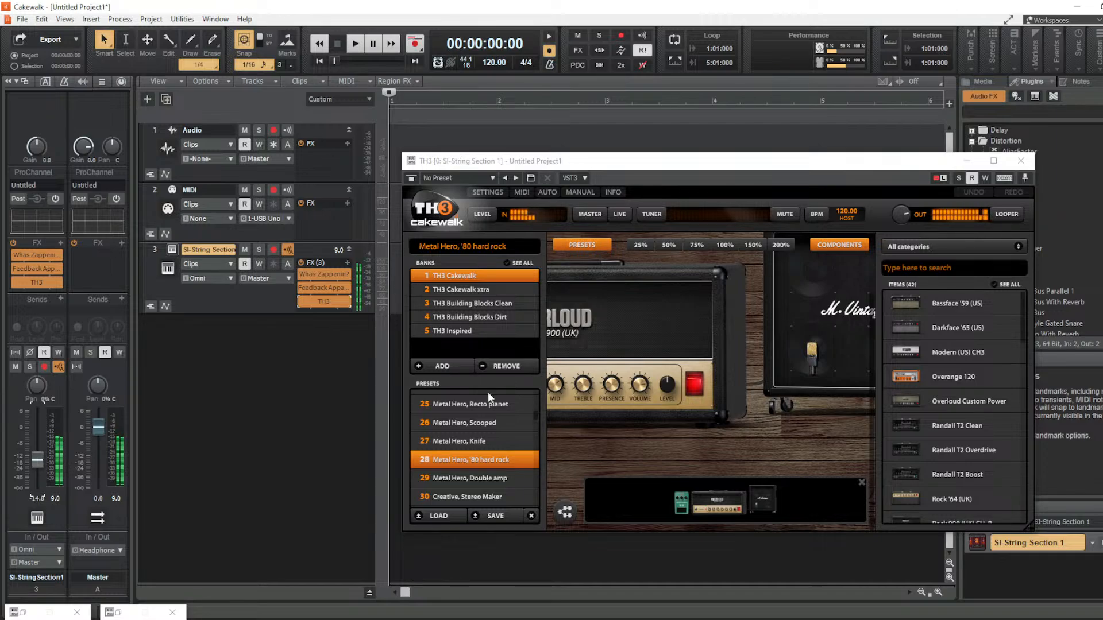
Try the Metal Hero, Scooped preset and the Clean, Atmosphere preset from the TH3 Cakewalk xtra bank
{"action": "left_click", "coordinate": [492, 423]}
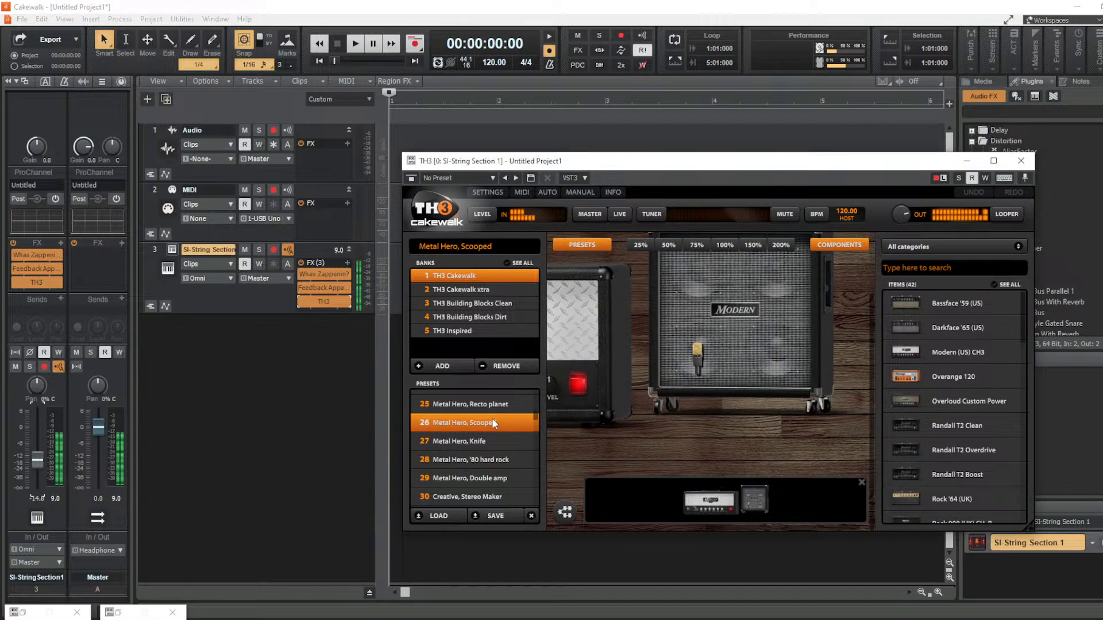
{"action": "left_click", "coordinate": [470, 289]}
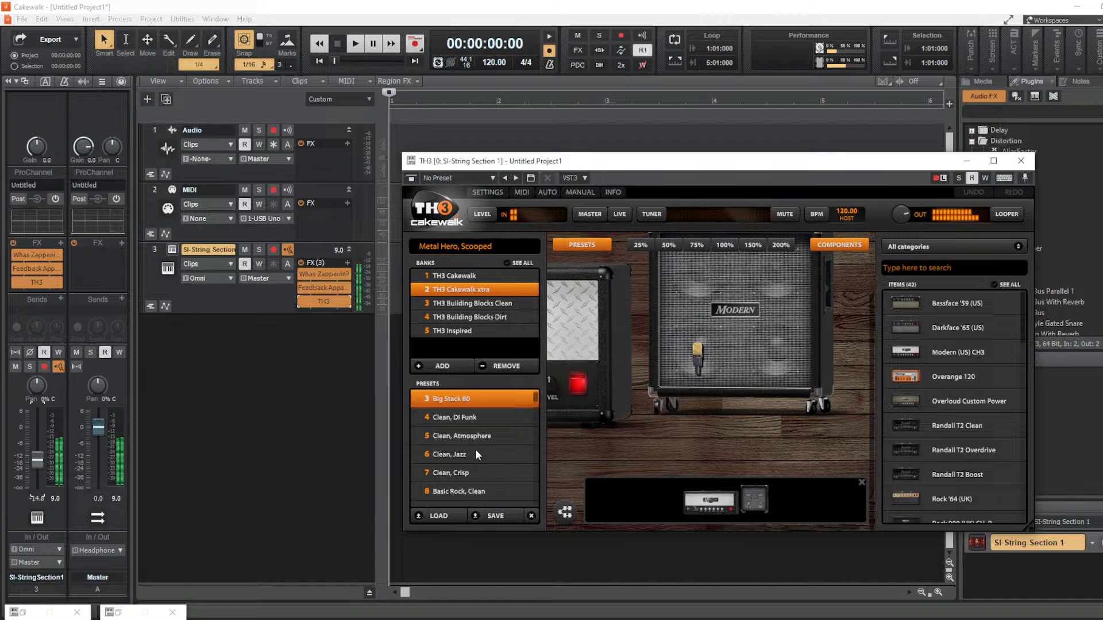
{"action": "scroll", "coordinate": [474, 446], "scroll_direction": "up", "scroll_amount": 1}
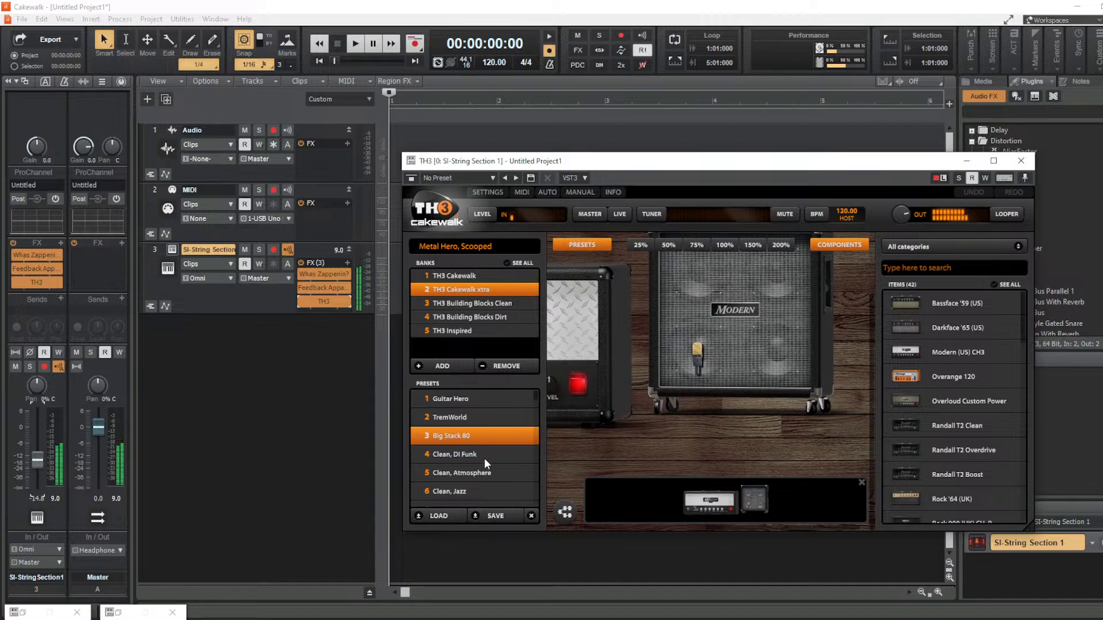
{"action": "left_click", "coordinate": [481, 475]}
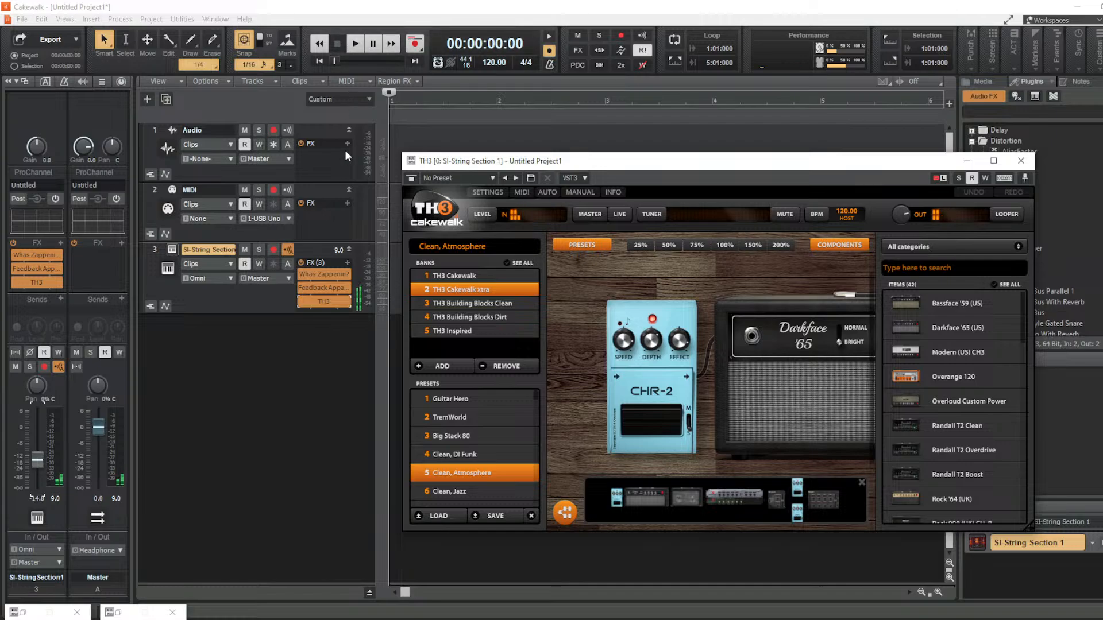
Load the 70s Rock Lead preset from the TH3 Inspired bank and raise the SI-String Section track's volume to about -4.5 dB
{"action": "scroll", "coordinate": [453, 433], "scroll_direction": "down", "scroll_amount": 3}
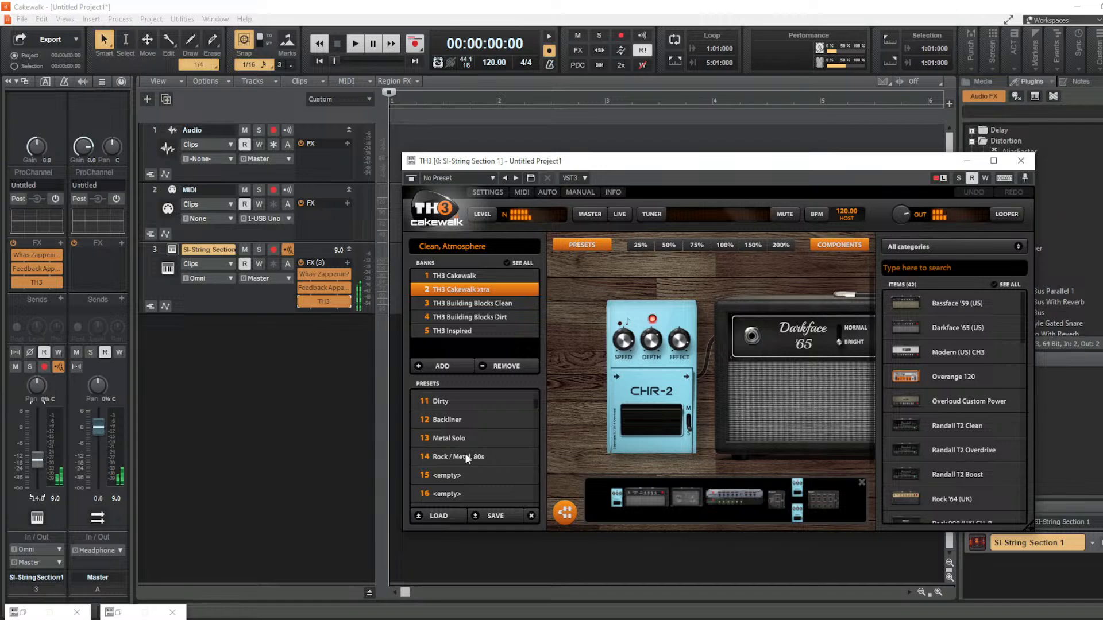
{"action": "scroll", "coordinate": [463, 413], "scroll_direction": "up", "scroll_amount": 3}
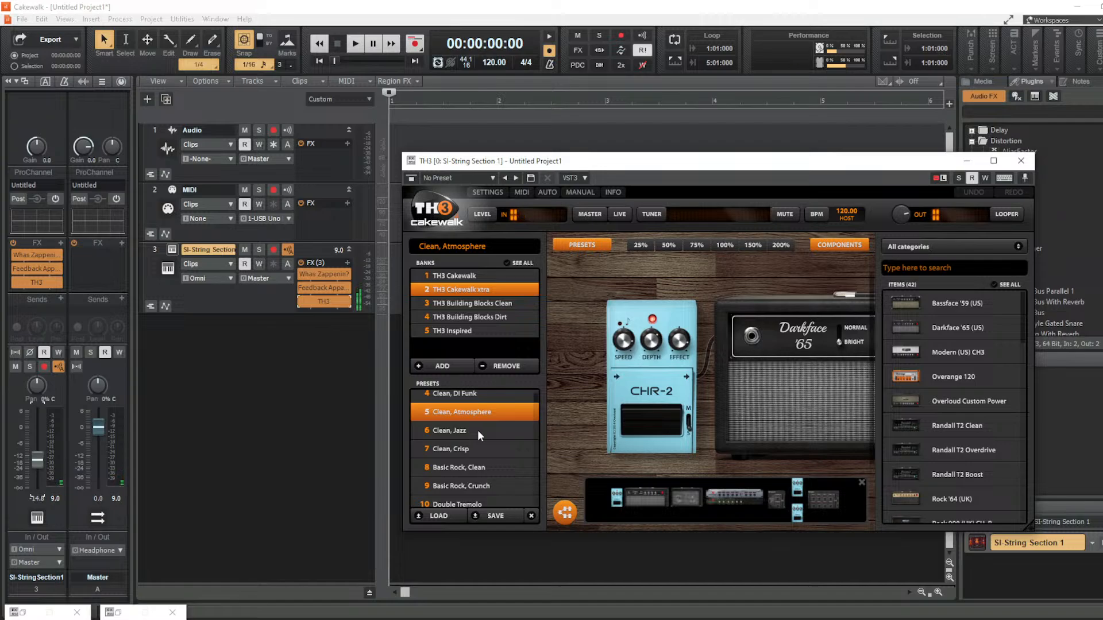
{"action": "scroll", "coordinate": [478, 435], "scroll_direction": "down", "scroll_amount": 3}
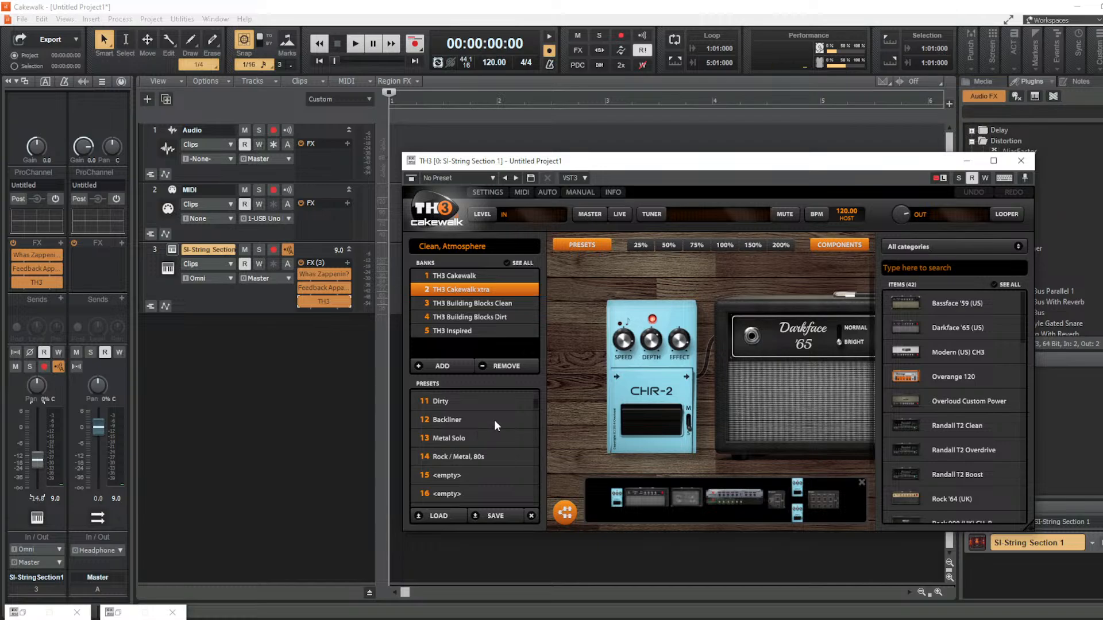
{"action": "scroll", "coordinate": [490, 443], "scroll_direction": "down", "scroll_amount": 2}
{"action": "scroll", "coordinate": [490, 442], "scroll_direction": "up", "scroll_amount": 5}
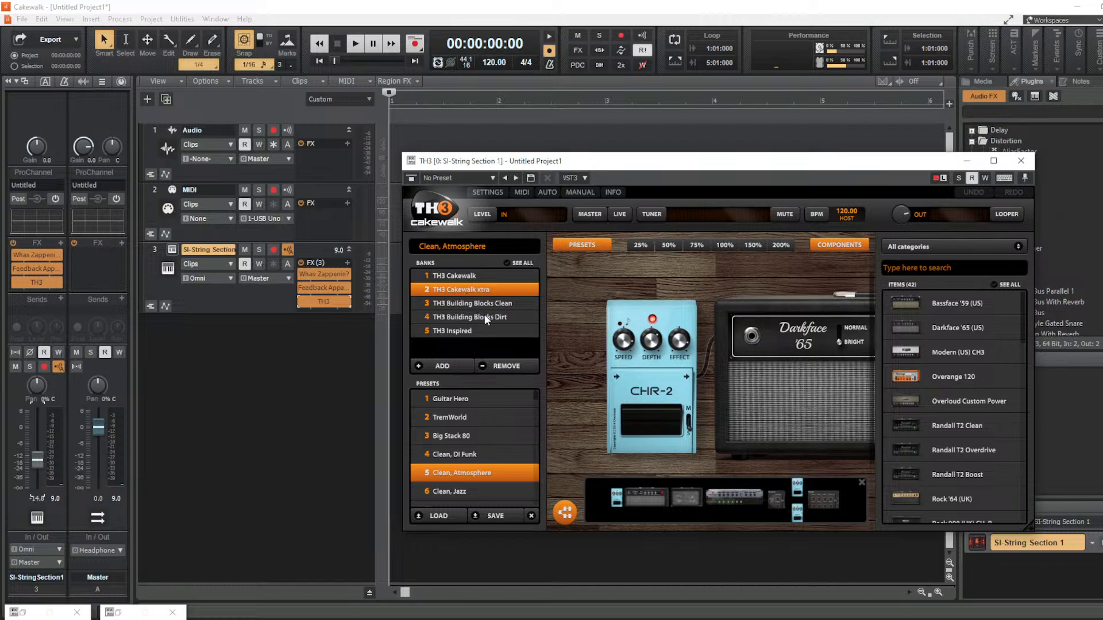
{"action": "left_click", "coordinate": [484, 331]}
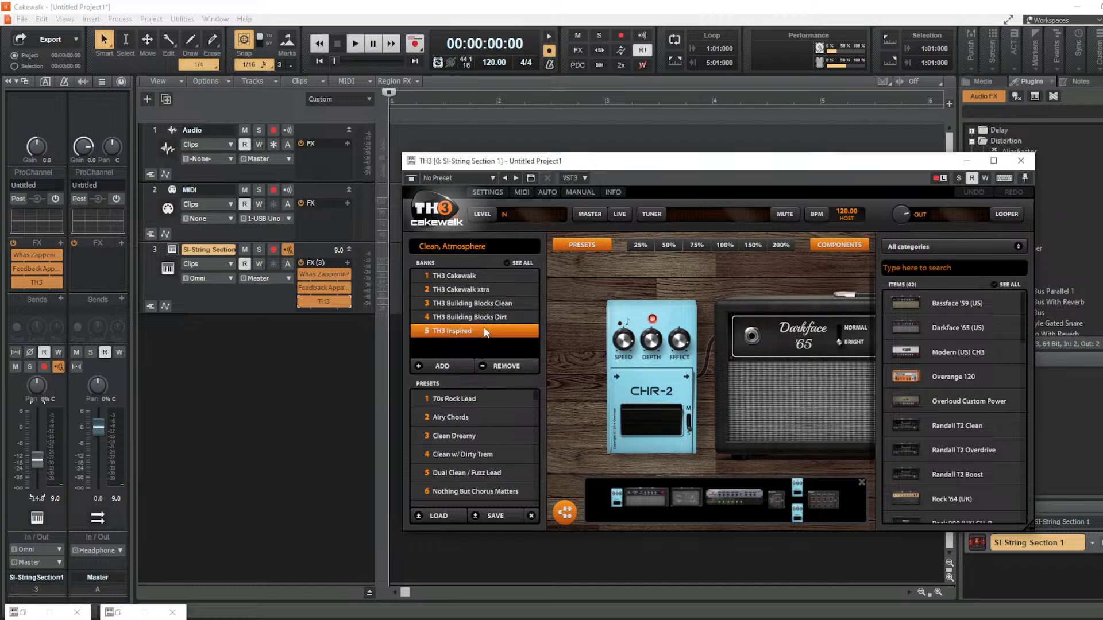
{"action": "left_click", "coordinate": [457, 399]}
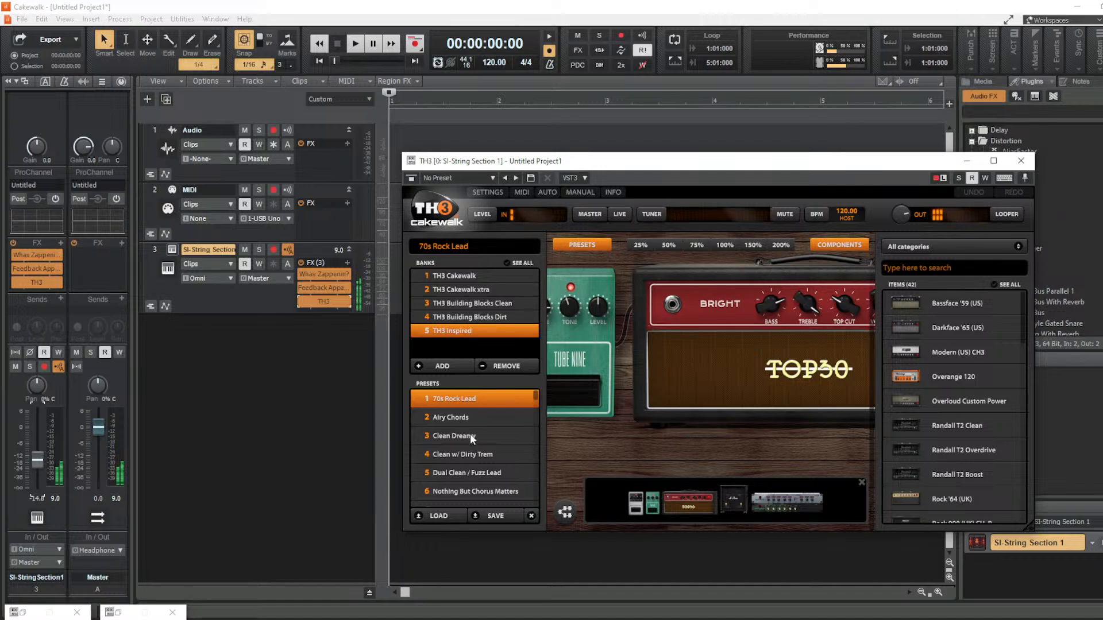
{"action": "scroll", "coordinate": [472, 436], "scroll_direction": "down", "scroll_amount": 1}
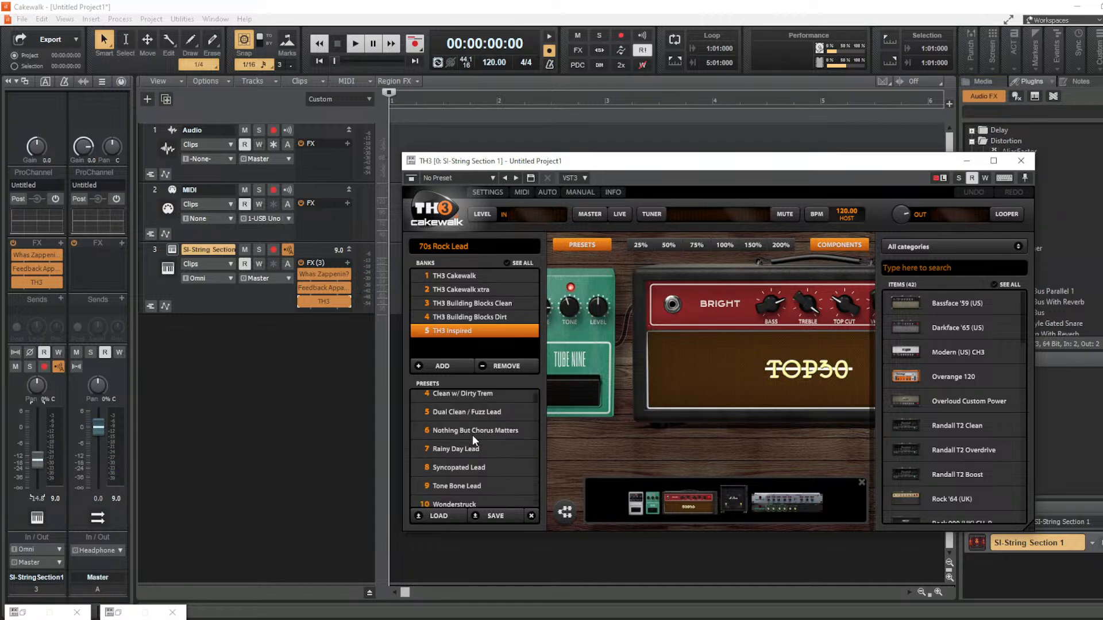
{"action": "scroll", "coordinate": [472, 435], "scroll_direction": "up", "scroll_amount": 1}
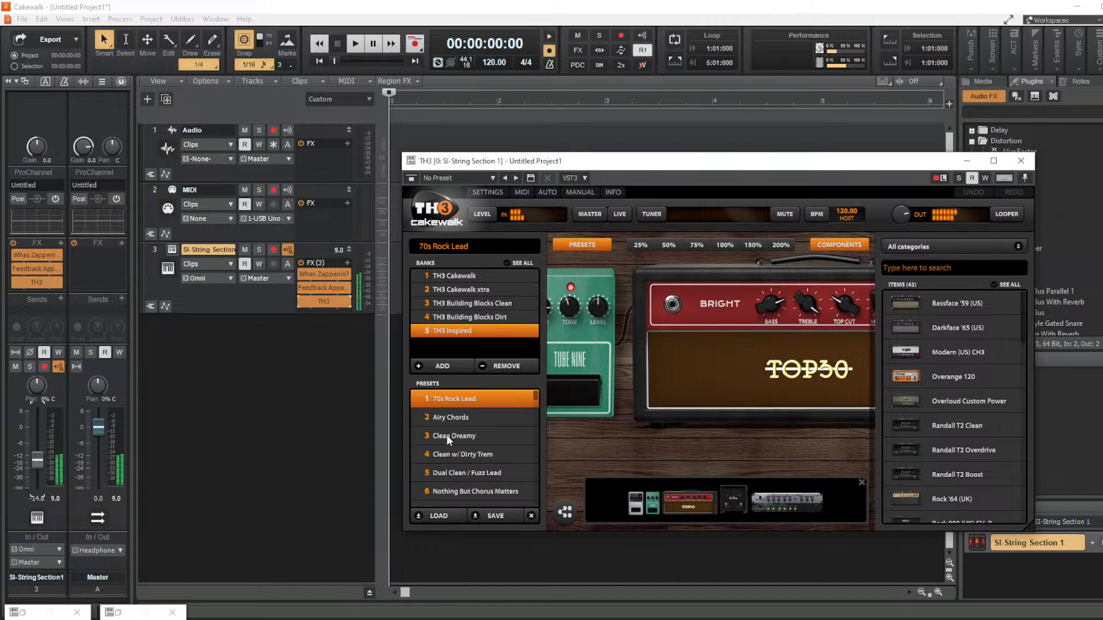
{"action": "left_click_drag", "start_coordinate": [38, 459], "coordinate": [38, 438]}
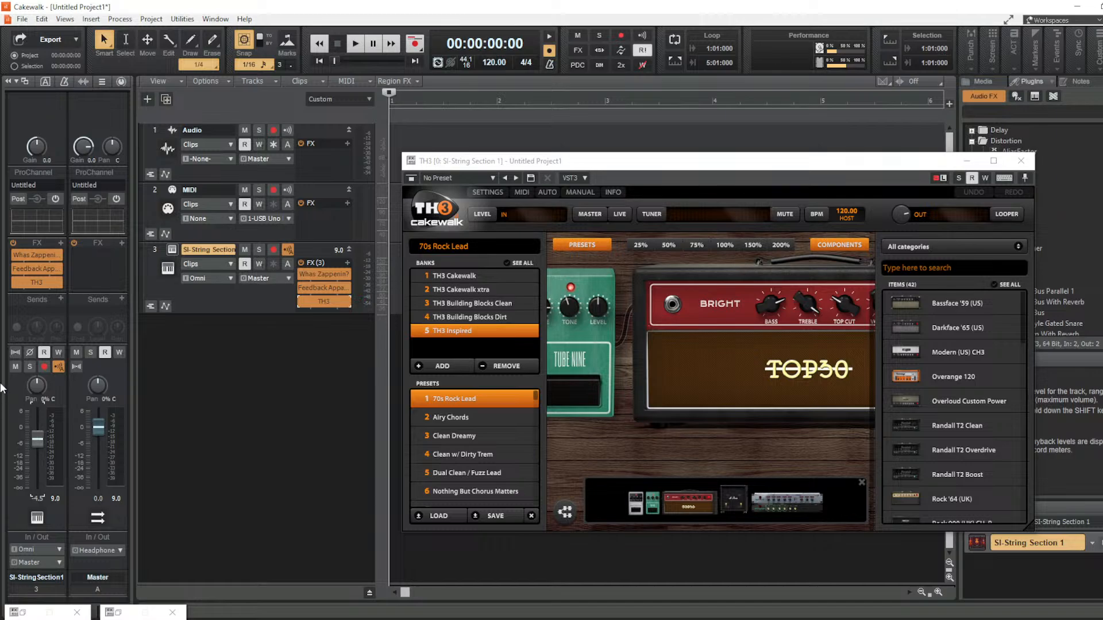
Insert an OT WINDS instrument track, ignore the buffer size warning, and expand the new track's height to reveal its controls
{"action": "right_click", "coordinate": [178, 343]}
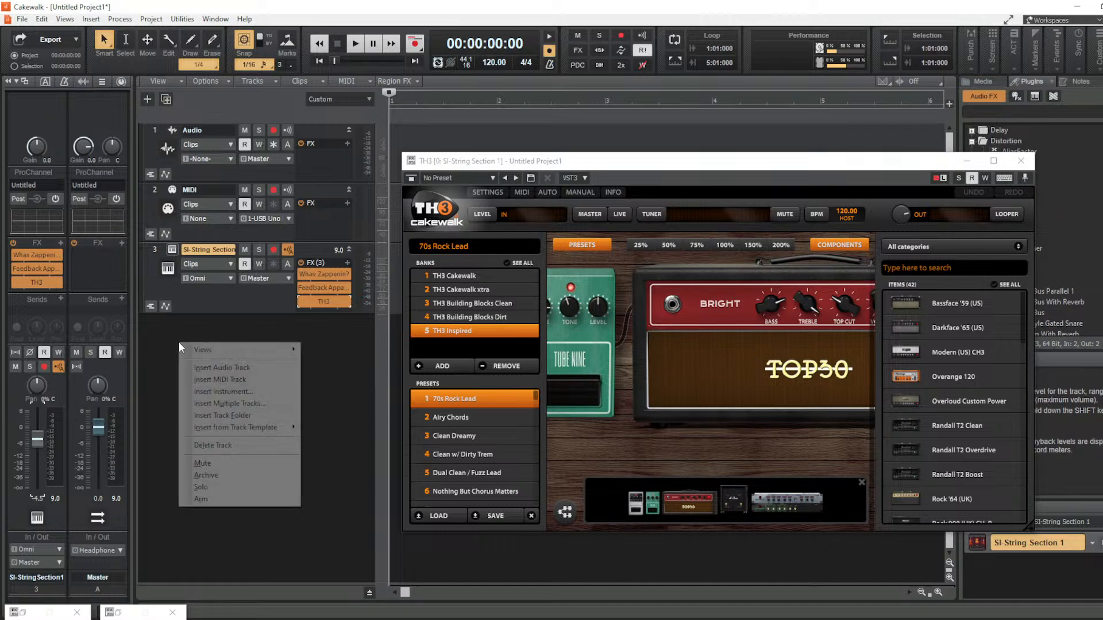
{"action": "left_click", "coordinate": [238, 389]}
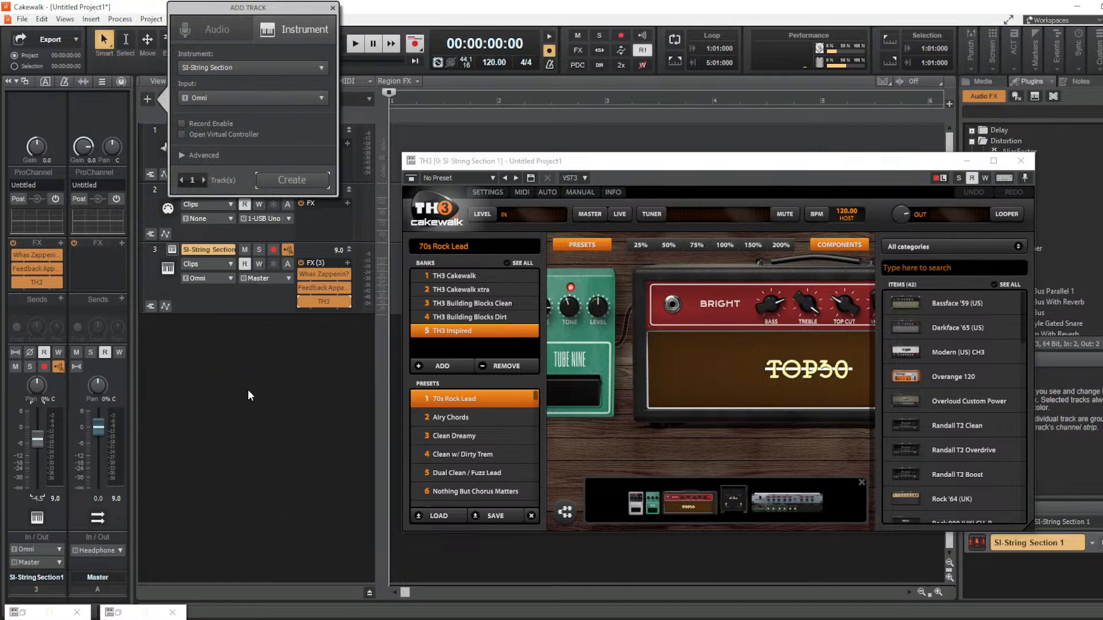
{"action": "left_click", "coordinate": [243, 68]}
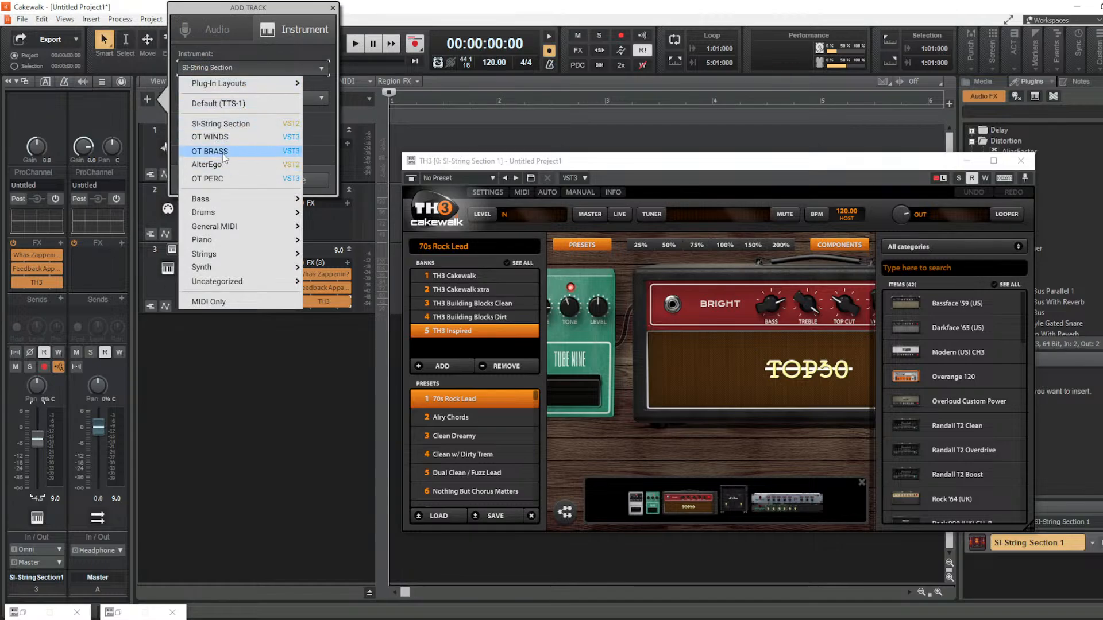
{"action": "left_click", "coordinate": [219, 136]}
{"action": "left_click", "coordinate": [286, 180]}
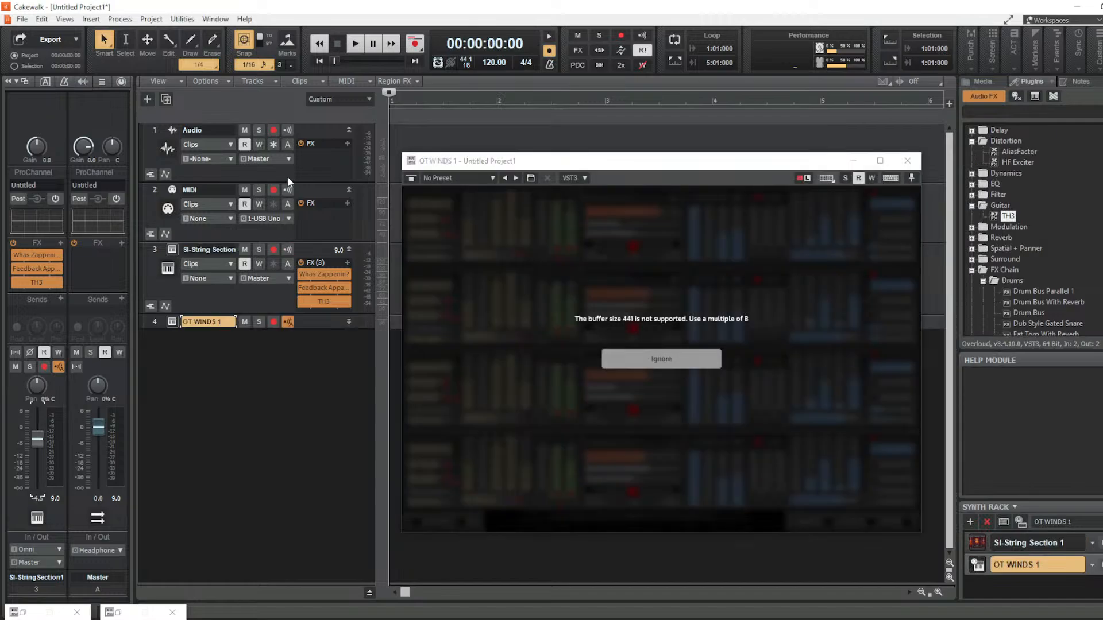
{"action": "left_click", "coordinate": [684, 355]}
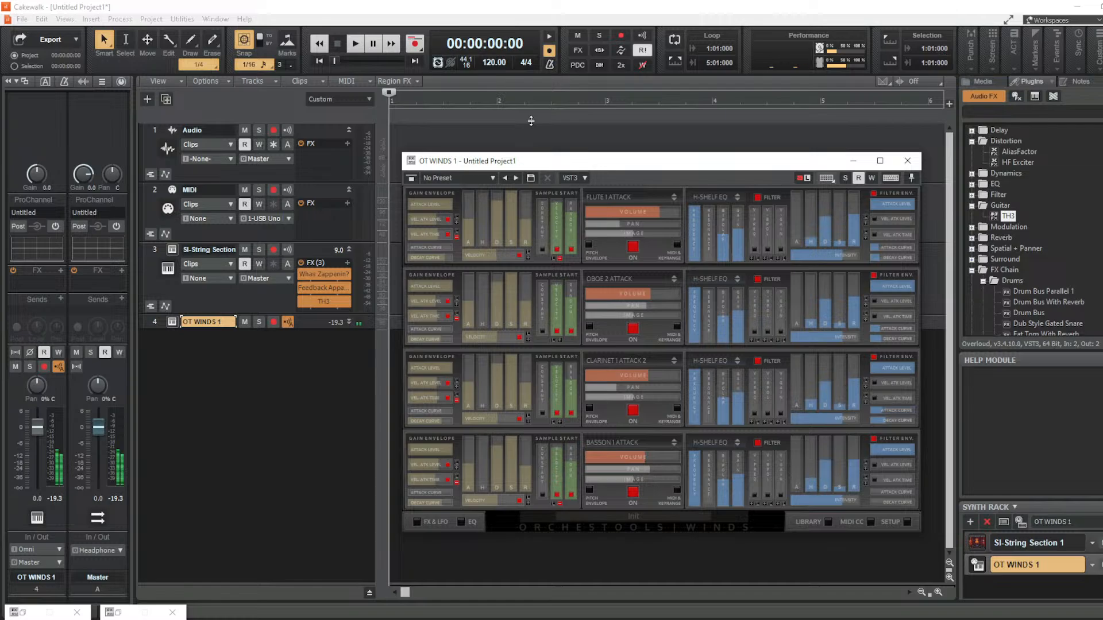
{"action": "left_click_drag", "start_coordinate": [304, 328], "coordinate": [303, 411]}
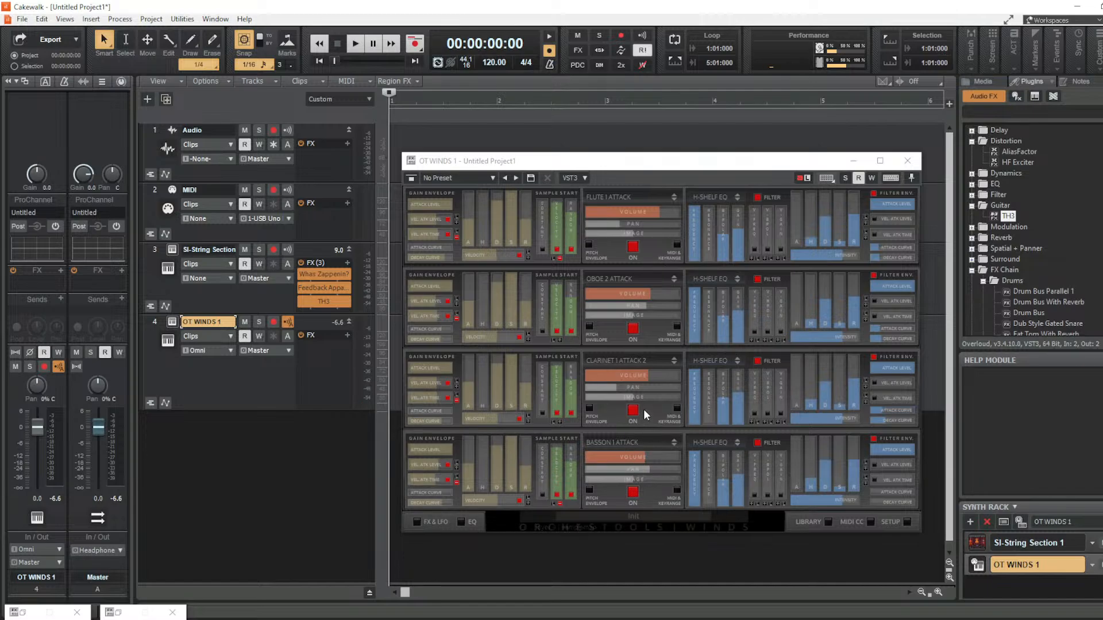
Audition the flute layer alone by switching off the oboe, clarinet and bassoon layers, and swap it for the bassoon layer
{"action": "left_click", "coordinate": [632, 328]}
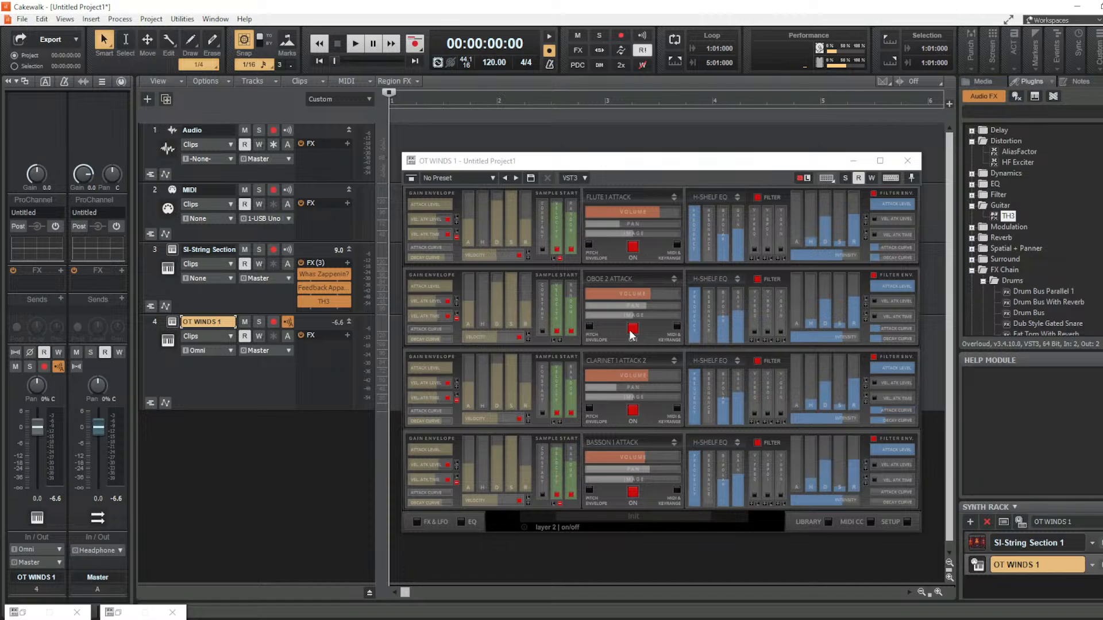
{"action": "left_click", "coordinate": [632, 409]}
{"action": "left_click", "coordinate": [633, 491]}
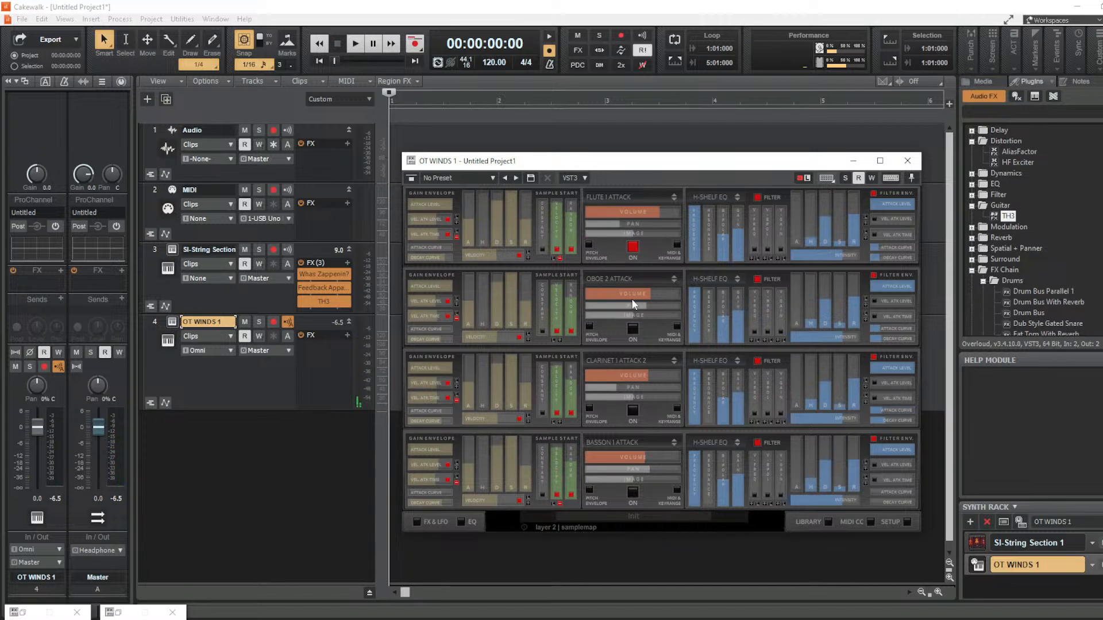
{"action": "left_click", "coordinate": [632, 248]}
{"action": "mouse_move", "coordinate": [488, 39]}
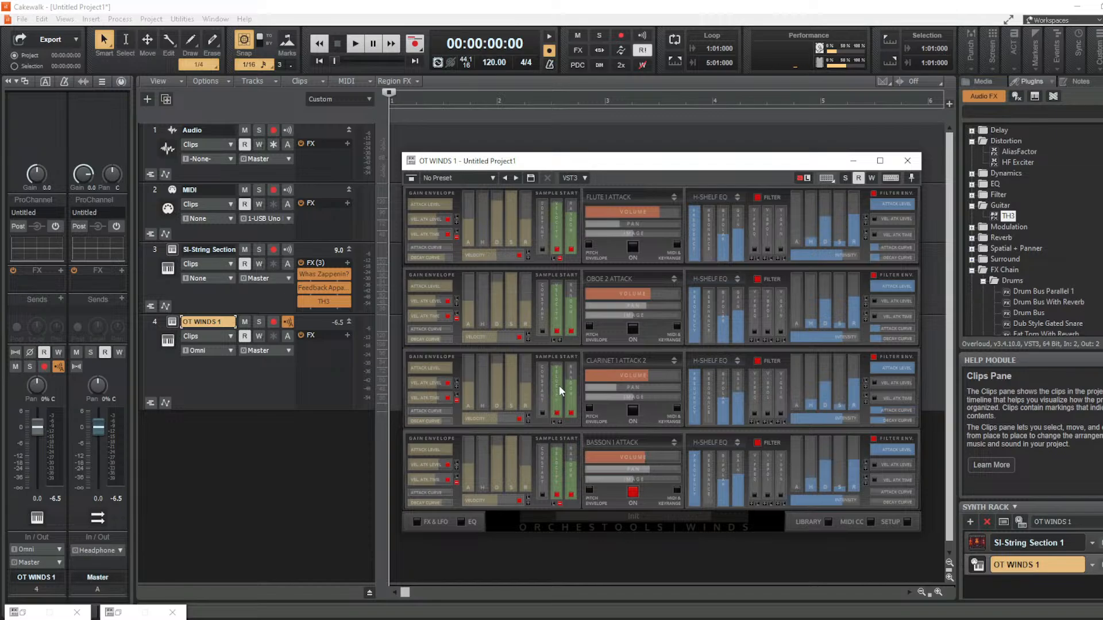
Switch from the bassoon layer to the third layer alone and set its sample to PICCOLO 1
{"action": "left_click", "coordinate": [633, 491]}
{"action": "left_click", "coordinate": [632, 410]}
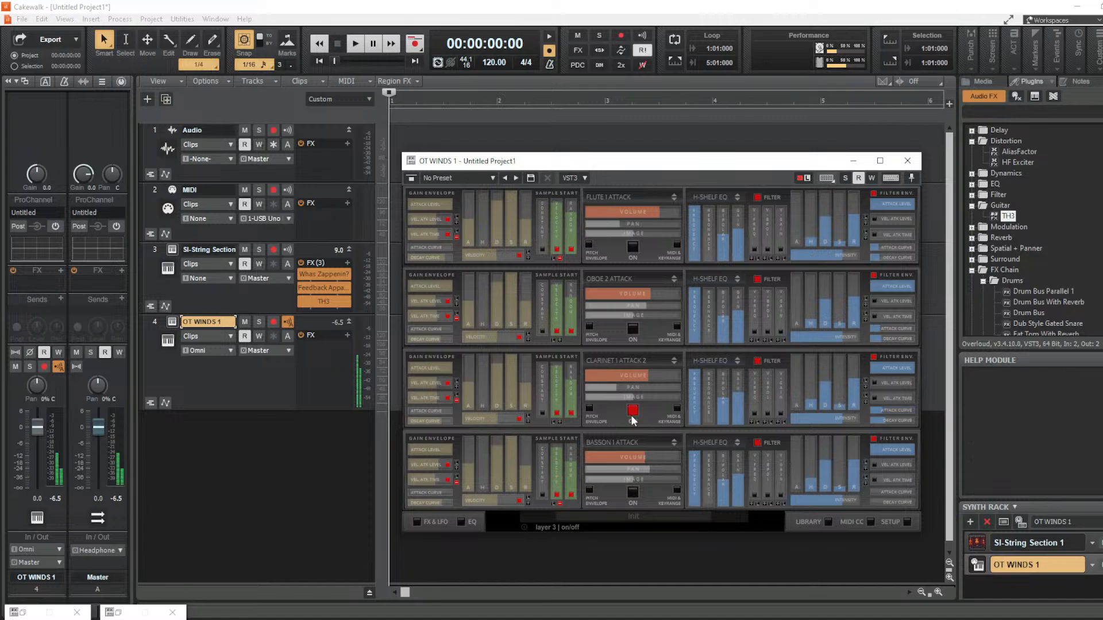
{"action": "left_click", "coordinate": [676, 359]}
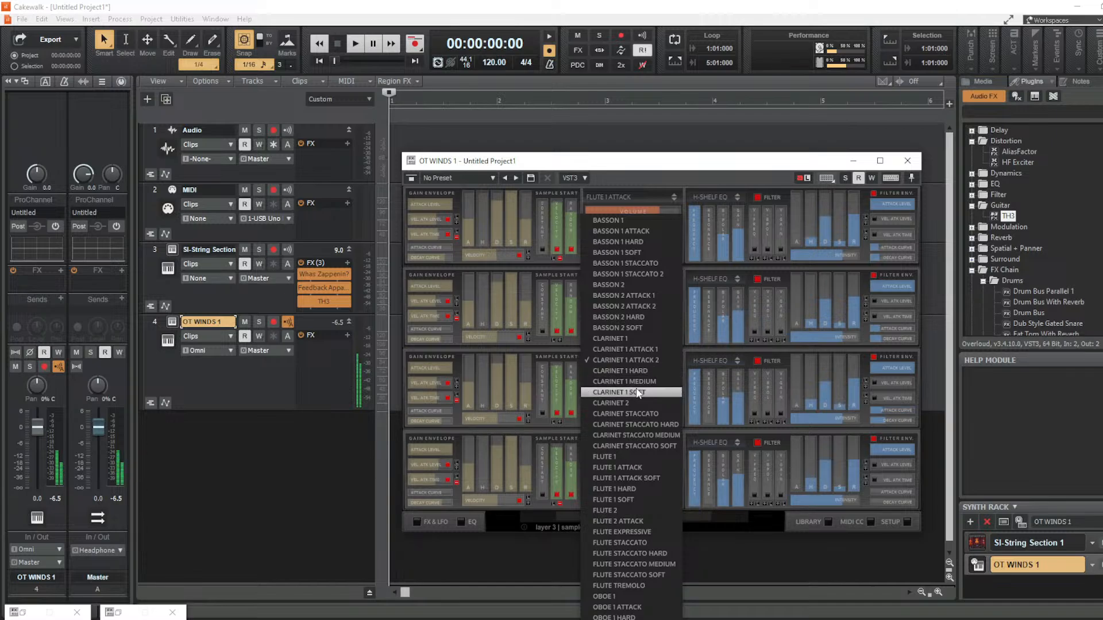
{"action": "scroll", "coordinate": [635, 396], "scroll_direction": "down", "scroll_amount": 5}
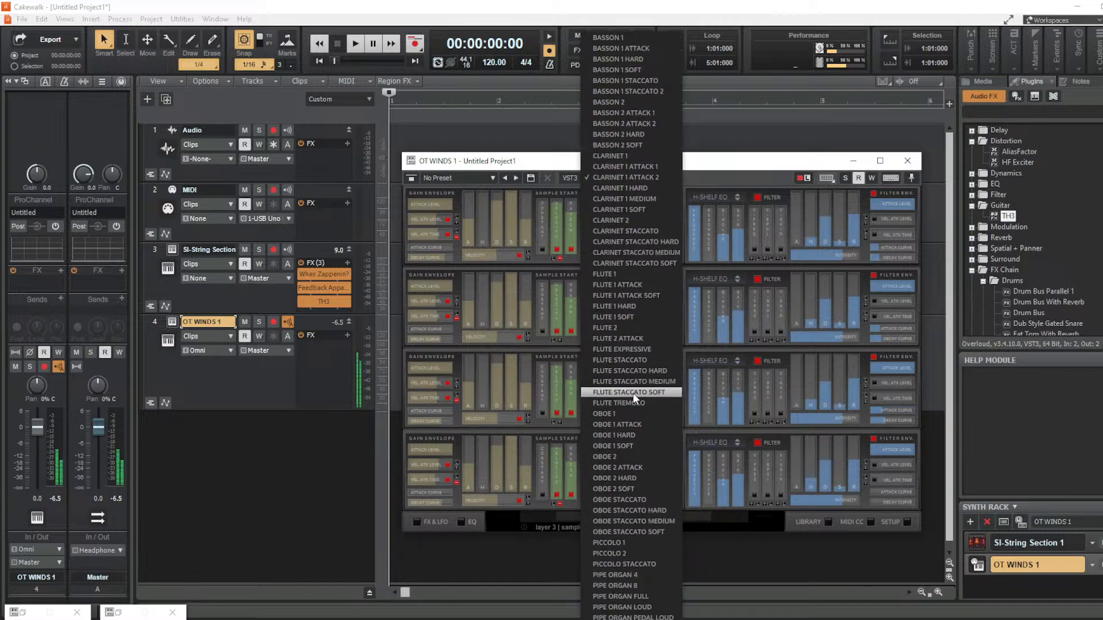
{"action": "left_click", "coordinate": [616, 543]}
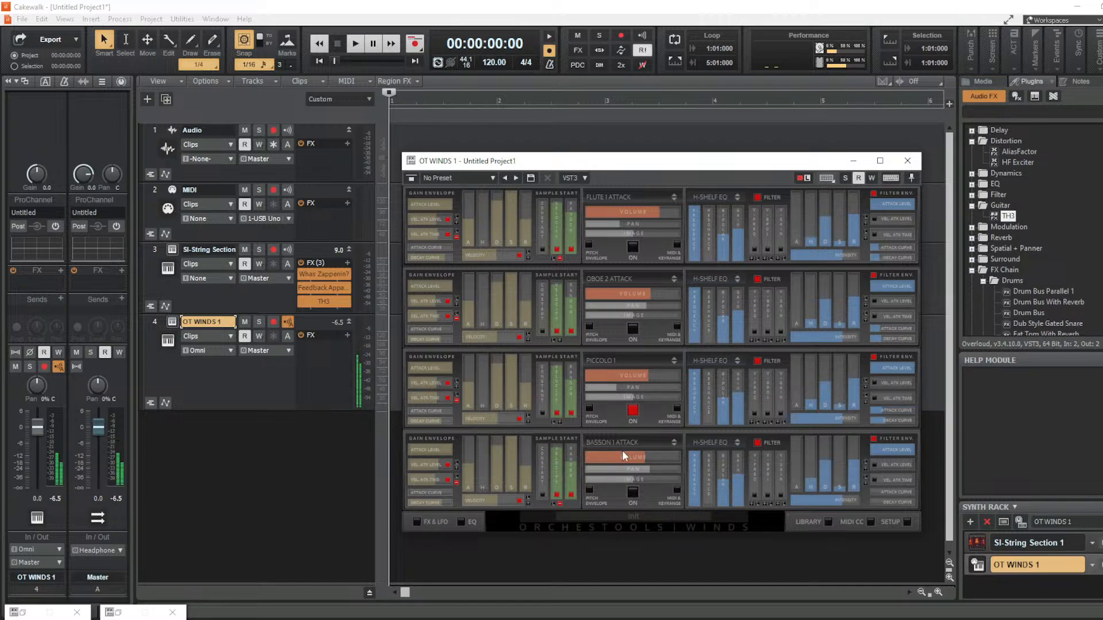
Switch from the piccolo layer to the OBOE 2 ATTACK layer and raise the oboe's volume to near maximum
{"action": "left_click", "coordinate": [632, 410]}
{"action": "left_click", "coordinate": [632, 329]}
{"action": "mouse_move", "coordinate": [171, 423]}
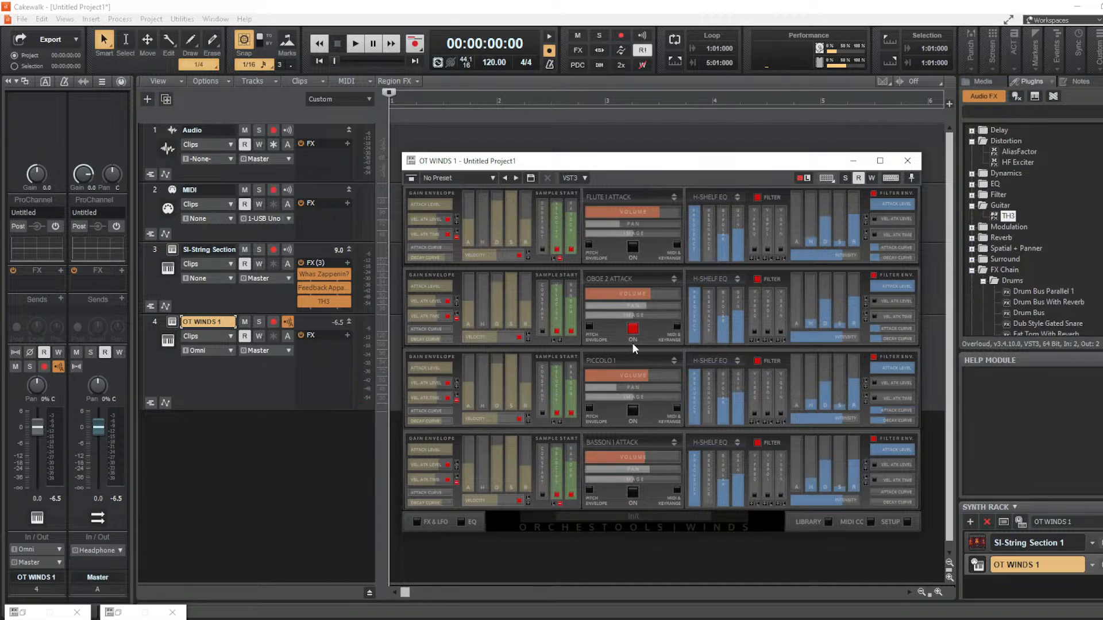
{"action": "left_click_drag", "start_coordinate": [643, 291], "coordinate": [701, 288]}
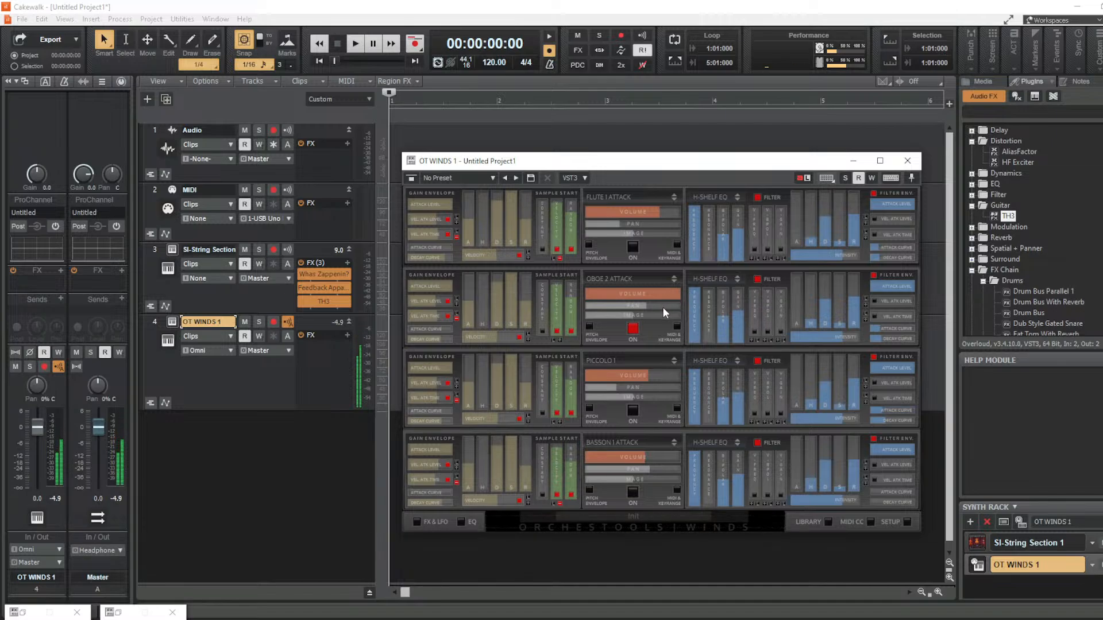
{"action": "left_click_drag", "start_coordinate": [667, 291], "coordinate": [670, 291]}
Try the MOOG LP, H-SHELF EQ, ALLPASS and PEAK EQ filter types on the oboe layer
{"action": "left_click", "coordinate": [735, 278]}
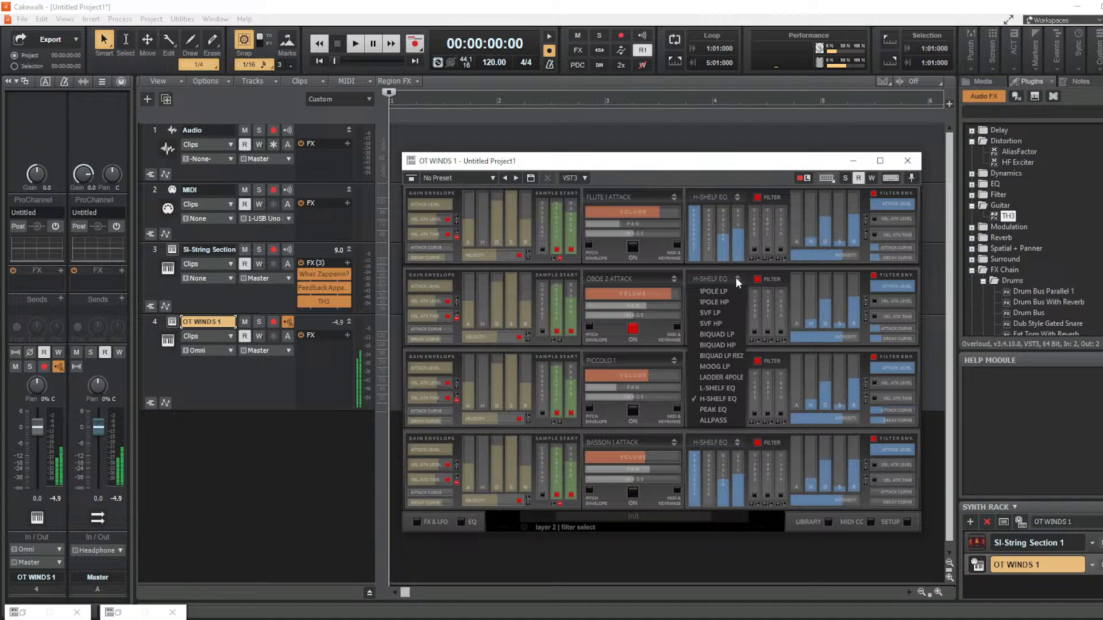
{"action": "left_click", "coordinate": [712, 366]}
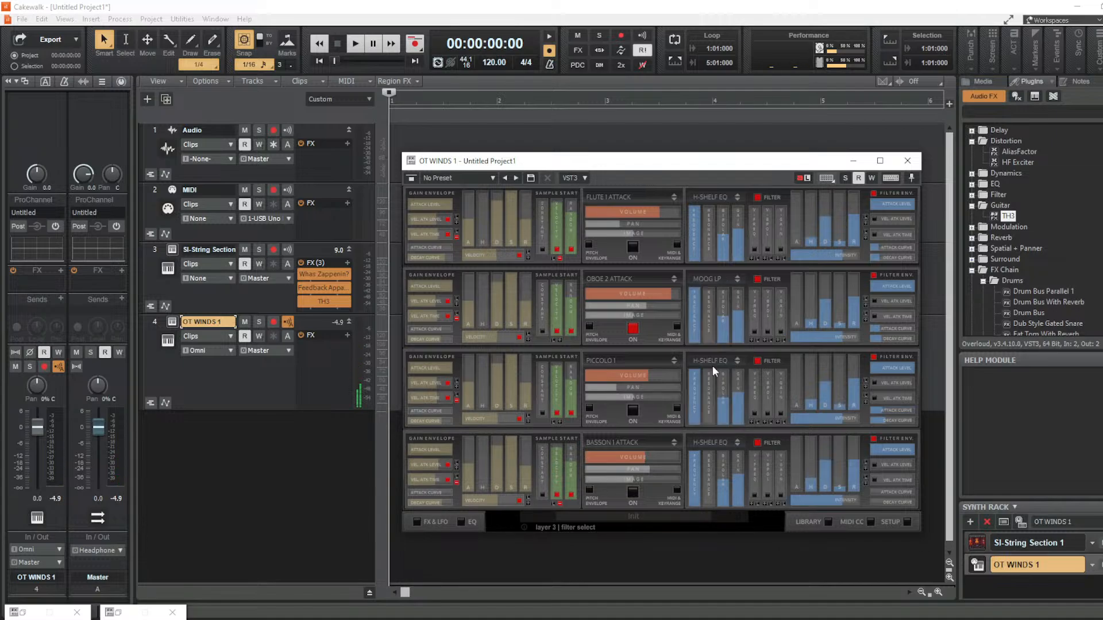
{"action": "left_click", "coordinate": [736, 279]}
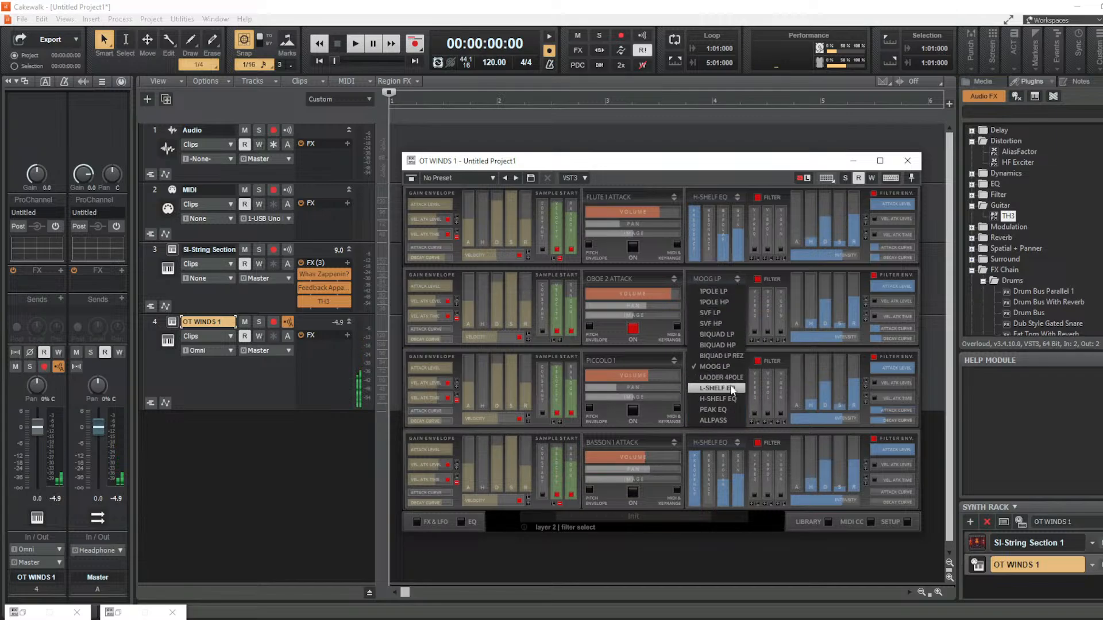
{"action": "left_click", "coordinate": [730, 386]}
{"action": "left_click", "coordinate": [736, 278]}
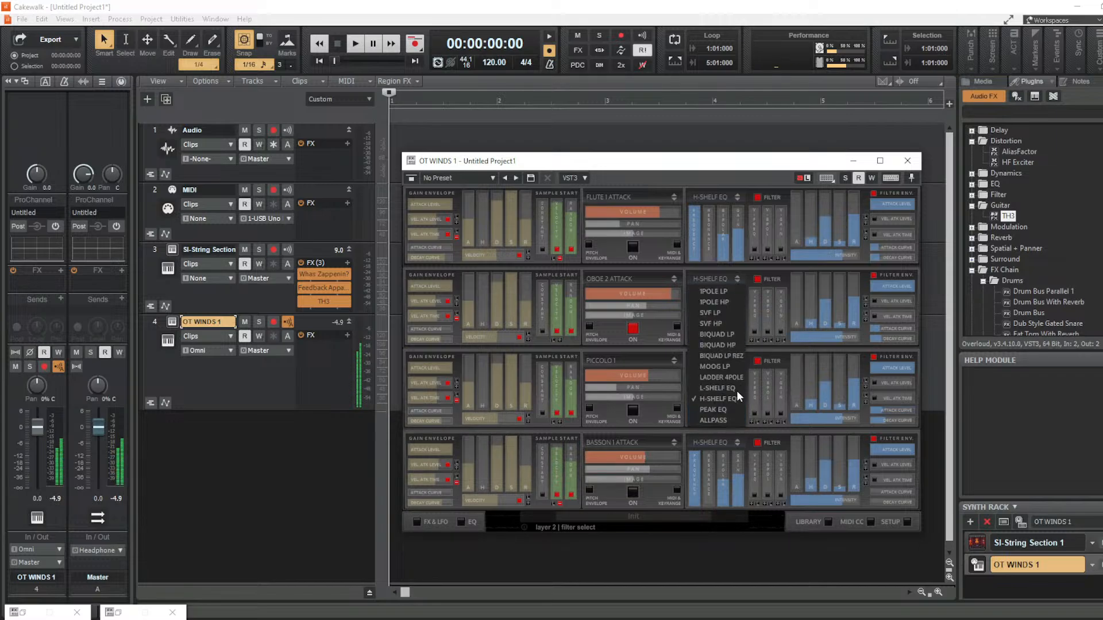
{"action": "left_click", "coordinate": [725, 421]}
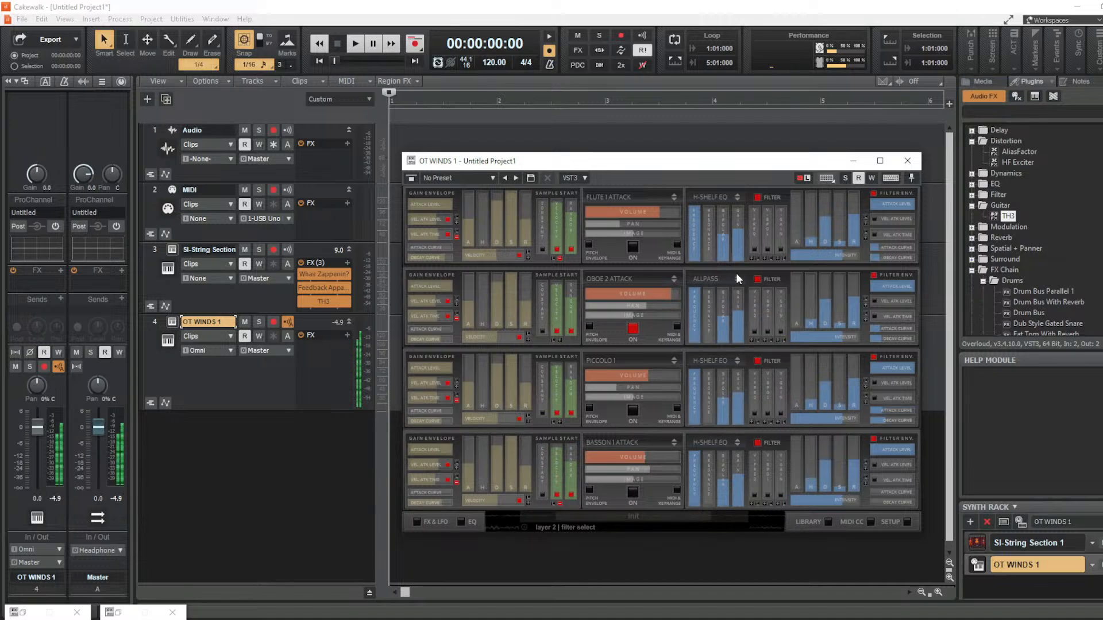
{"action": "left_click", "coordinate": [736, 273]}
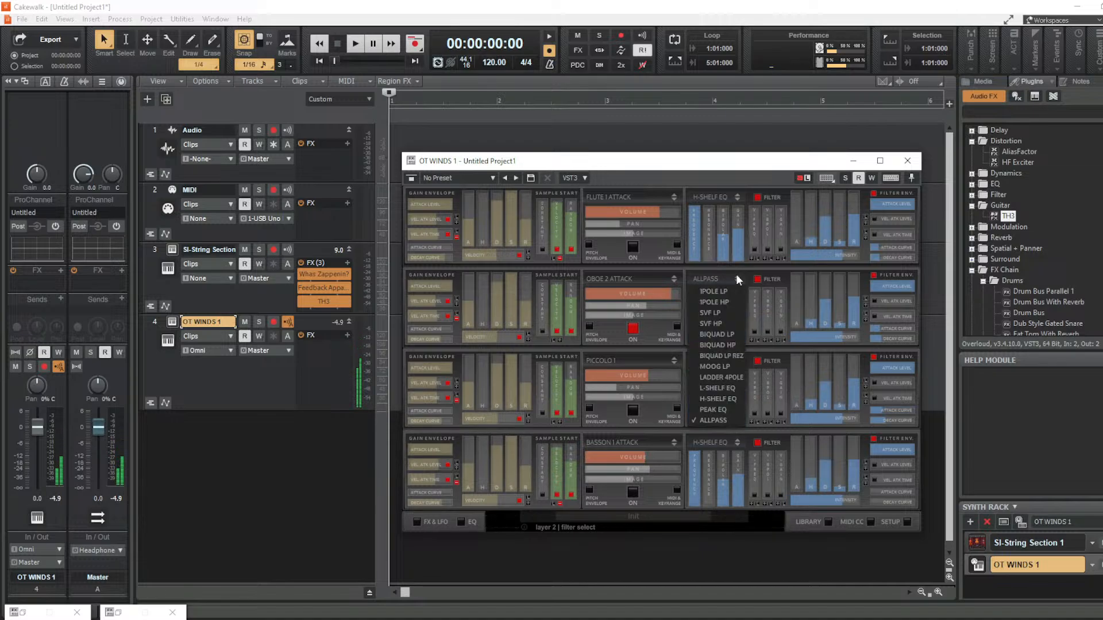
{"action": "left_click", "coordinate": [718, 410]}
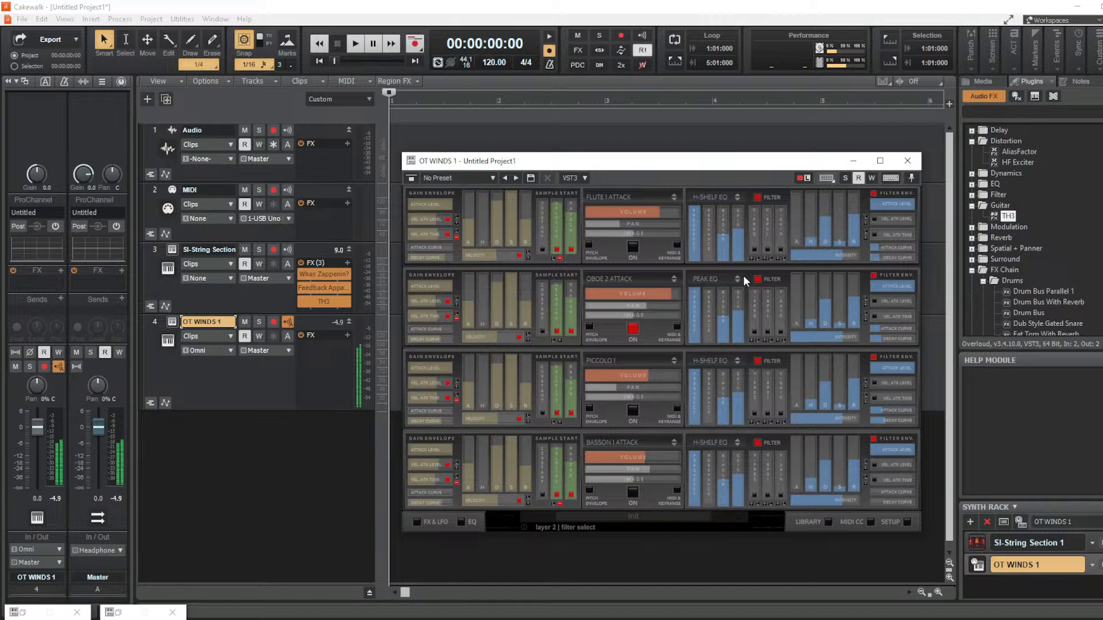
Try the L-SHELF EQ, LADDER 4POLE and 1POLE LP filters on the oboe layer, and return it to H-SHELF EQ
{"action": "left_click", "coordinate": [741, 277]}
{"action": "left_click", "coordinate": [725, 389]}
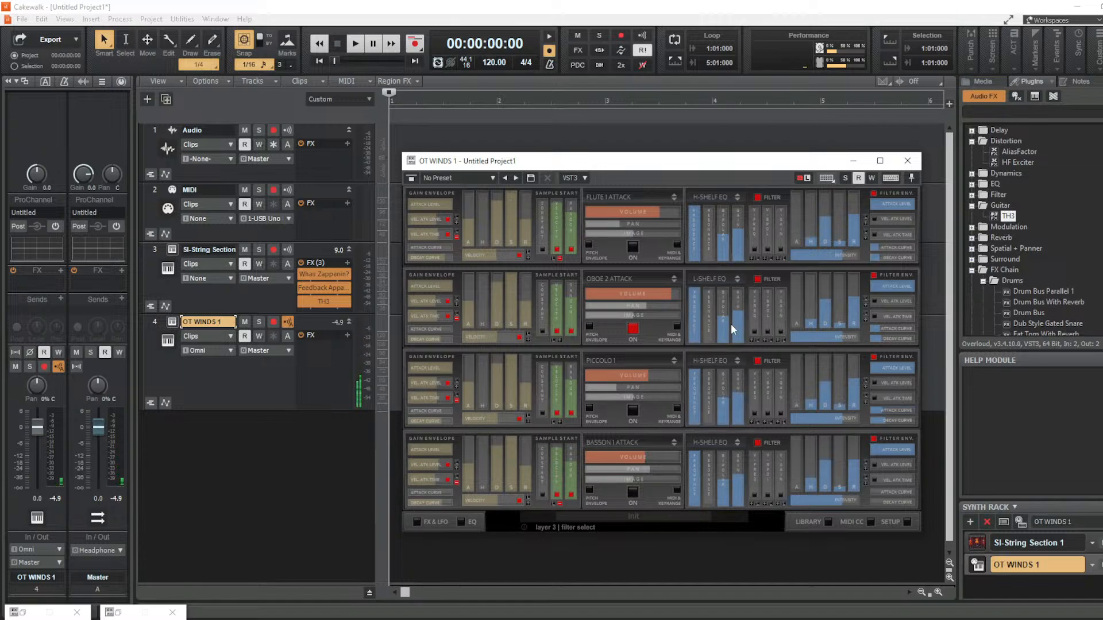
{"action": "left_click", "coordinate": [732, 278]}
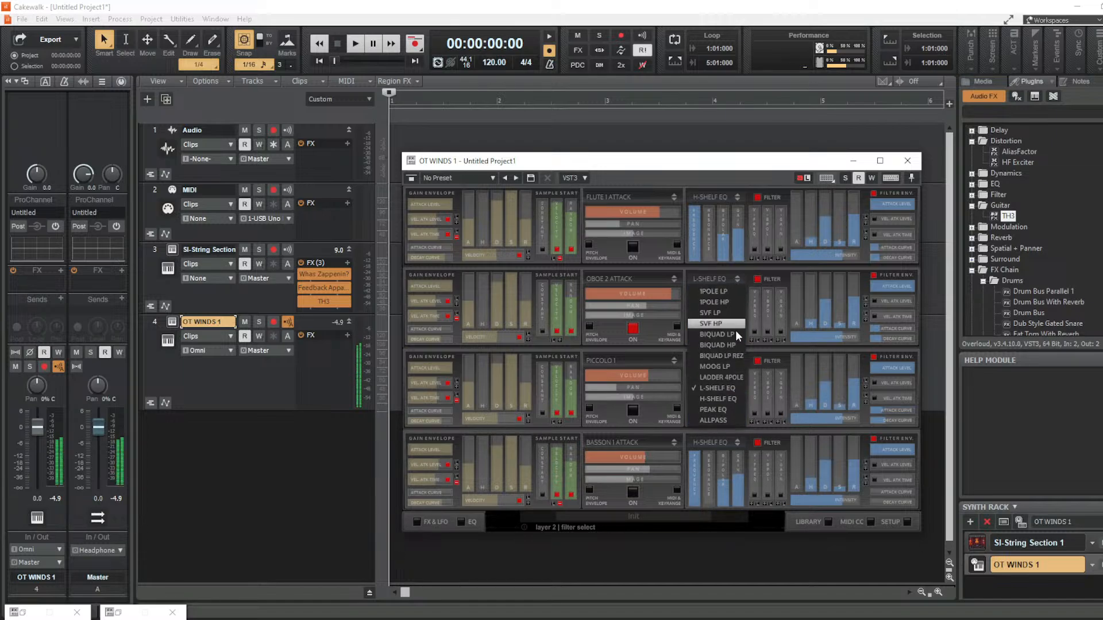
{"action": "left_click", "coordinate": [722, 376]}
{"action": "left_click", "coordinate": [736, 275]}
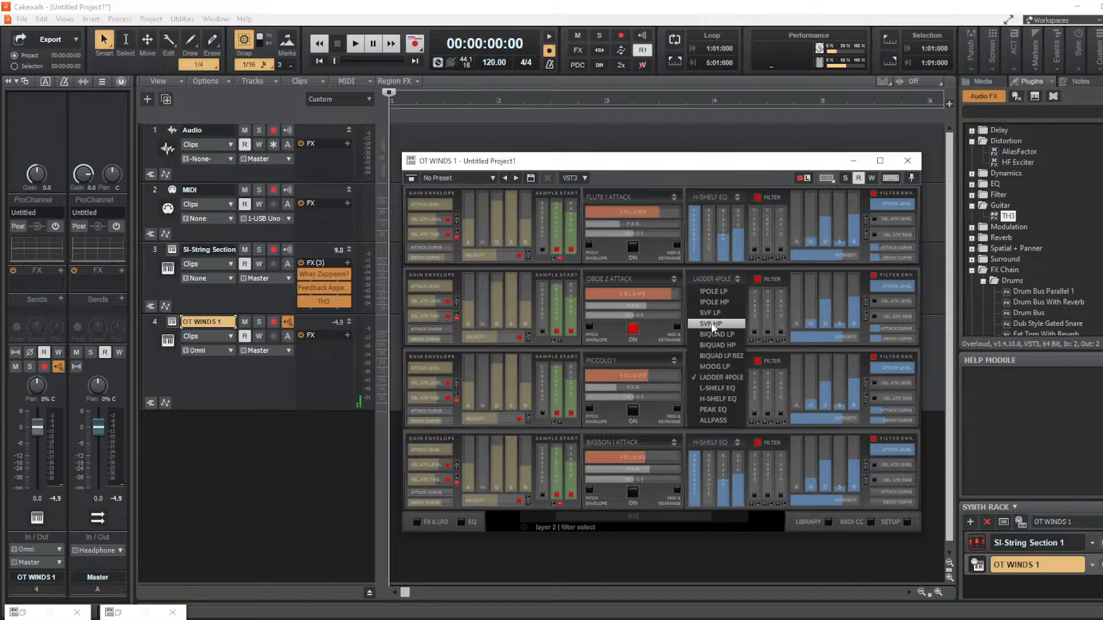
{"action": "left_click", "coordinate": [711, 291]}
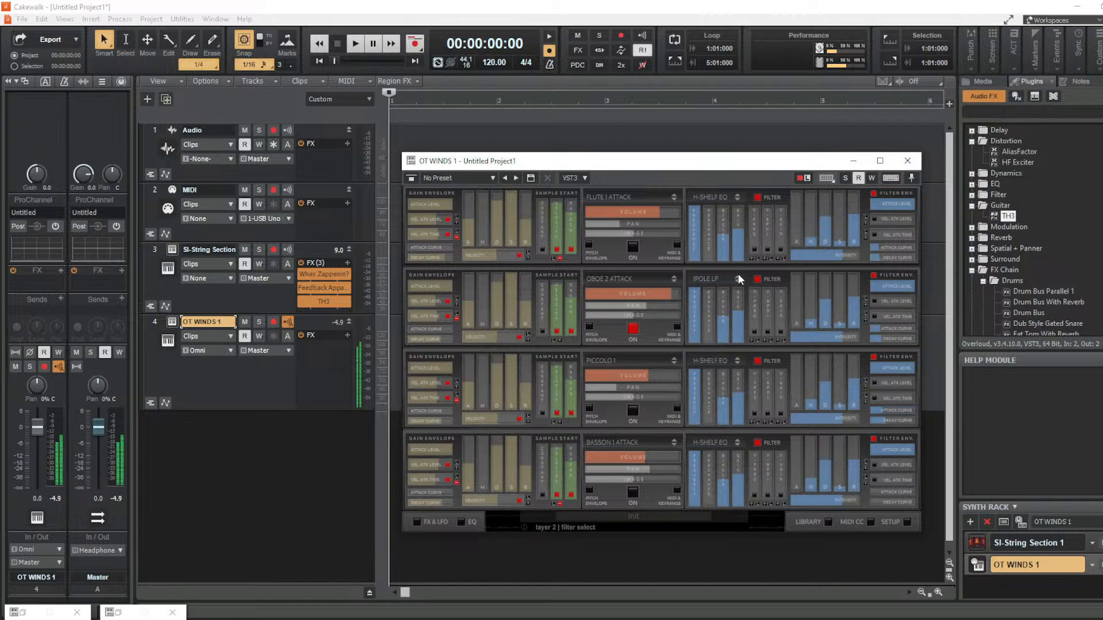
{"action": "left_click", "coordinate": [737, 273]}
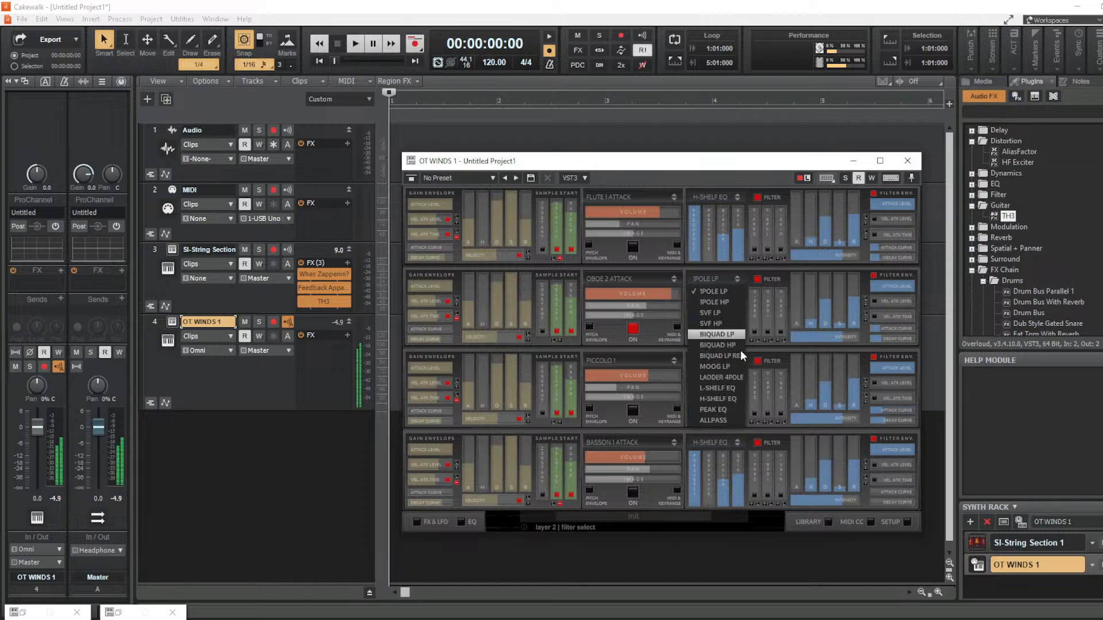
{"action": "left_click", "coordinate": [727, 399]}
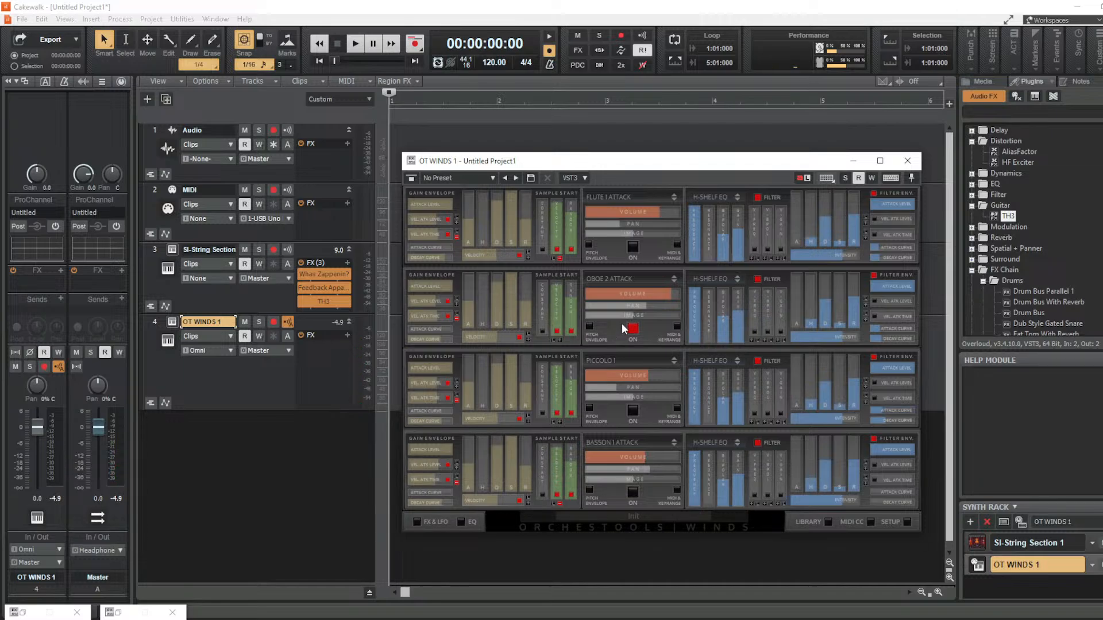
Show the pitch envelope settings for the OBOE 2 ATTACK layer
{"action": "left_click", "coordinate": [589, 326]}
{"action": "left_click_drag", "start_coordinate": [549, 308], "coordinate": [546, 326]}
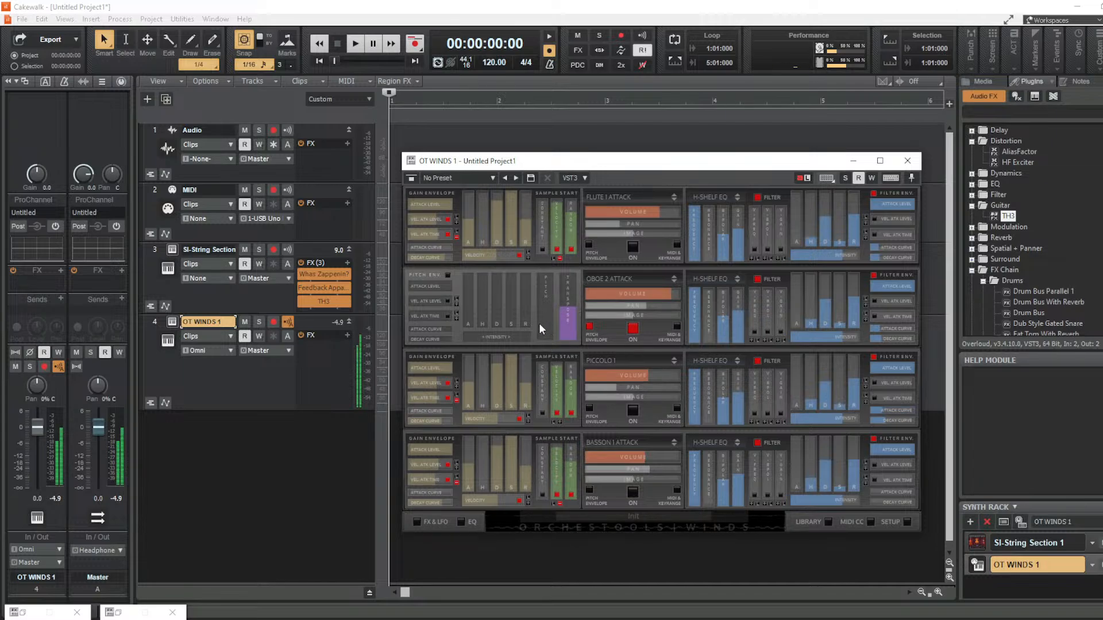
Move the Whas Zappenin?, Feedback Apparatus and TH3 effects from the SI-String Section track to OT WINDS 1 and set its volume to about -3.3 dB
{"action": "left_click_drag", "start_coordinate": [318, 272], "coordinate": [310, 347]}
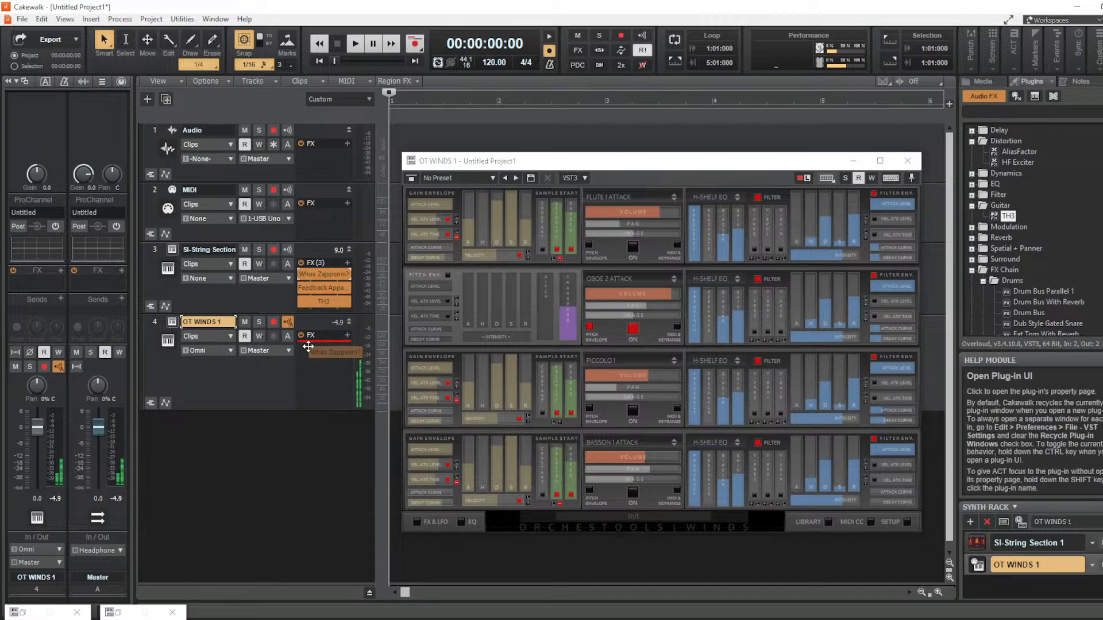
{"action": "left_click_drag", "start_coordinate": [314, 274], "coordinate": [310, 365]}
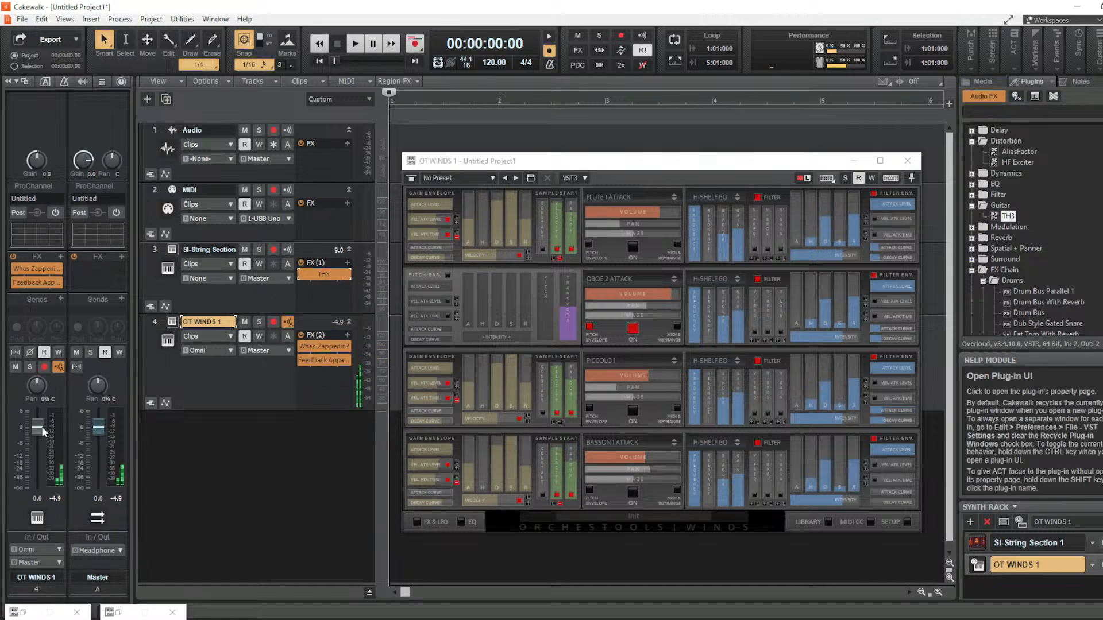
{"action": "left_click_drag", "start_coordinate": [38, 428], "coordinate": [37, 462]}
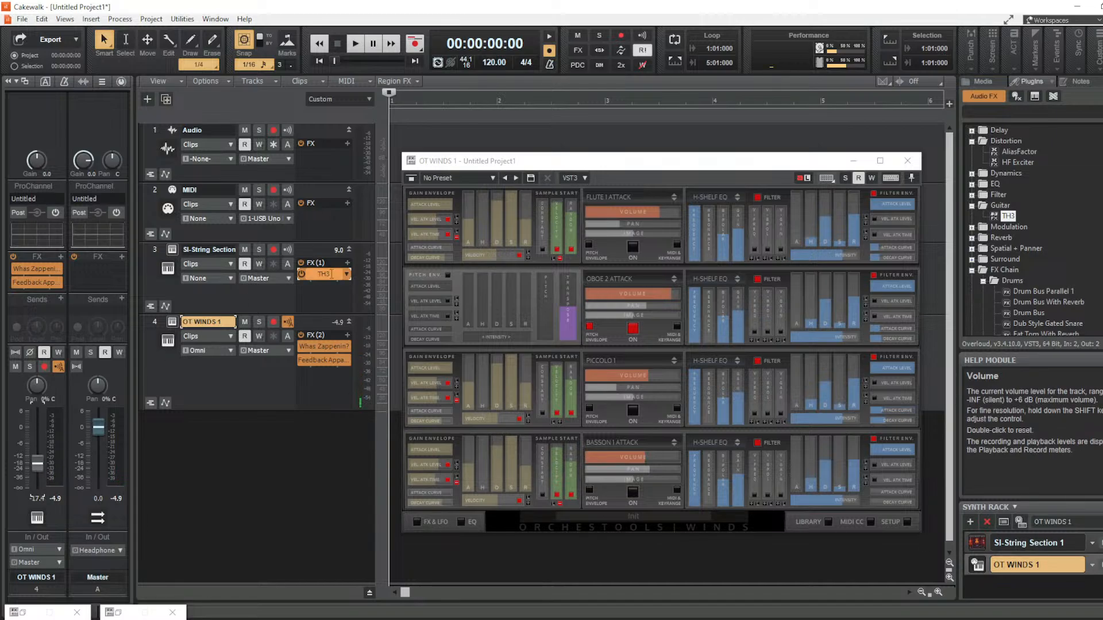
{"action": "left_click_drag", "start_coordinate": [314, 275], "coordinate": [315, 363]}
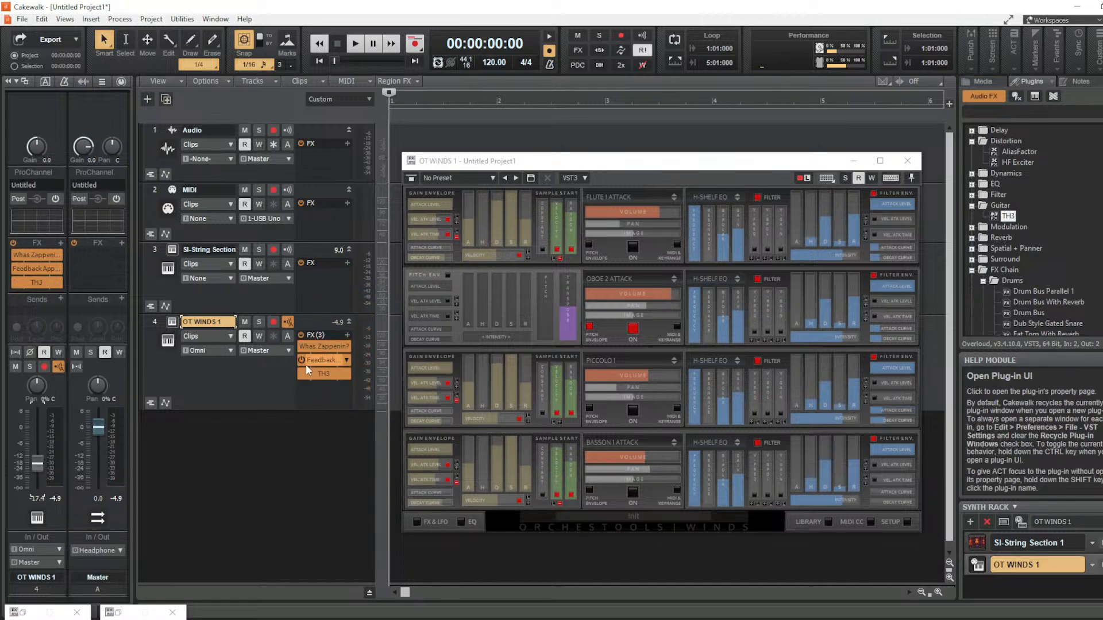
{"action": "left_click_drag", "start_coordinate": [40, 466], "coordinate": [39, 434]}
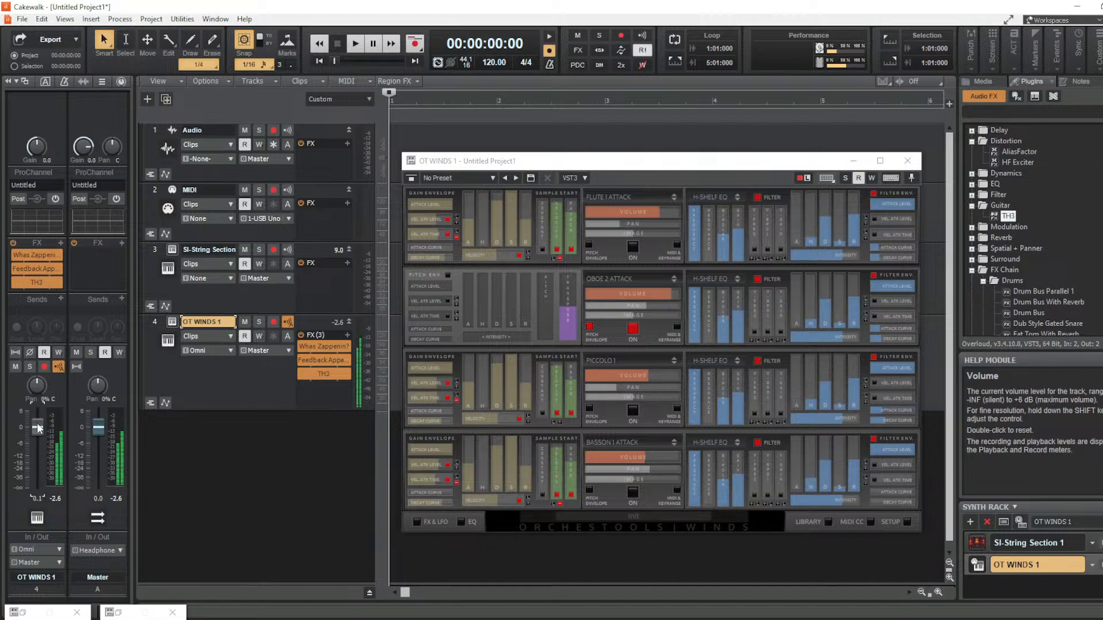
{"action": "left_click_drag", "start_coordinate": [37, 423], "coordinate": [37, 428]}
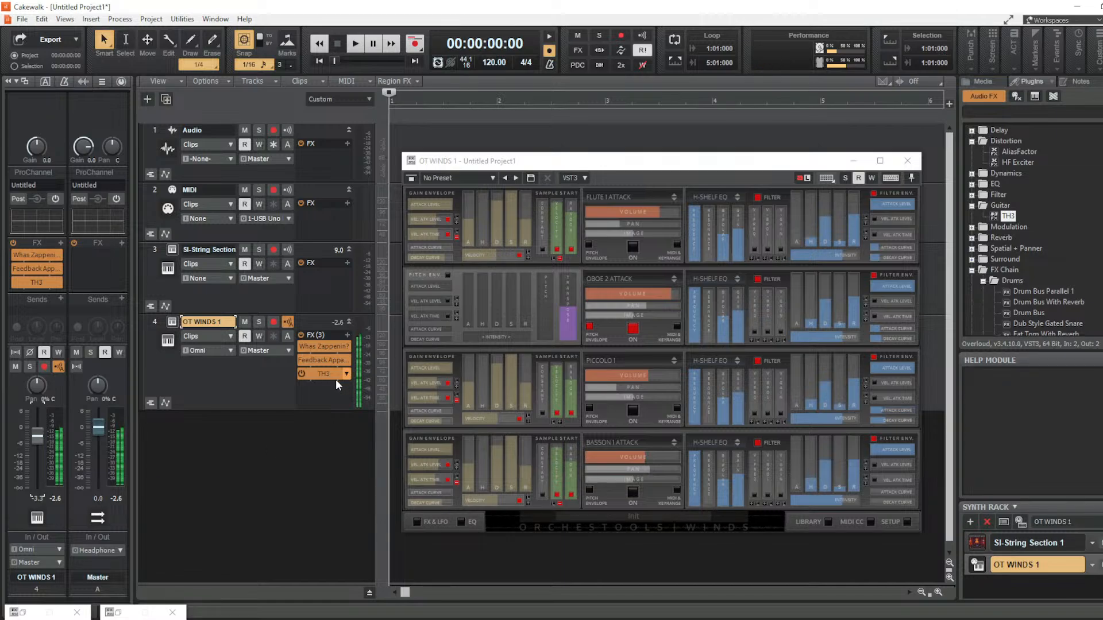
Load the Metal Hero, '80 hard rock preset from the TH3 Cakewalk bank on OT WINDS 1 and set the track volume to about -6.1 dB
{"action": "double_click", "coordinate": [322, 373]}
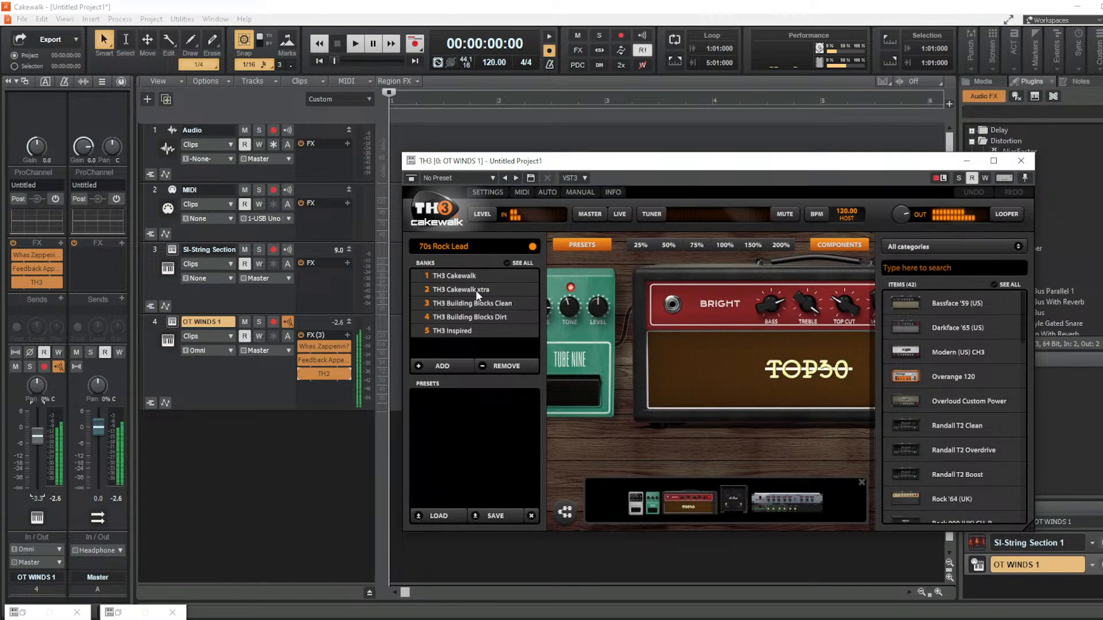
{"action": "left_click", "coordinate": [460, 276]}
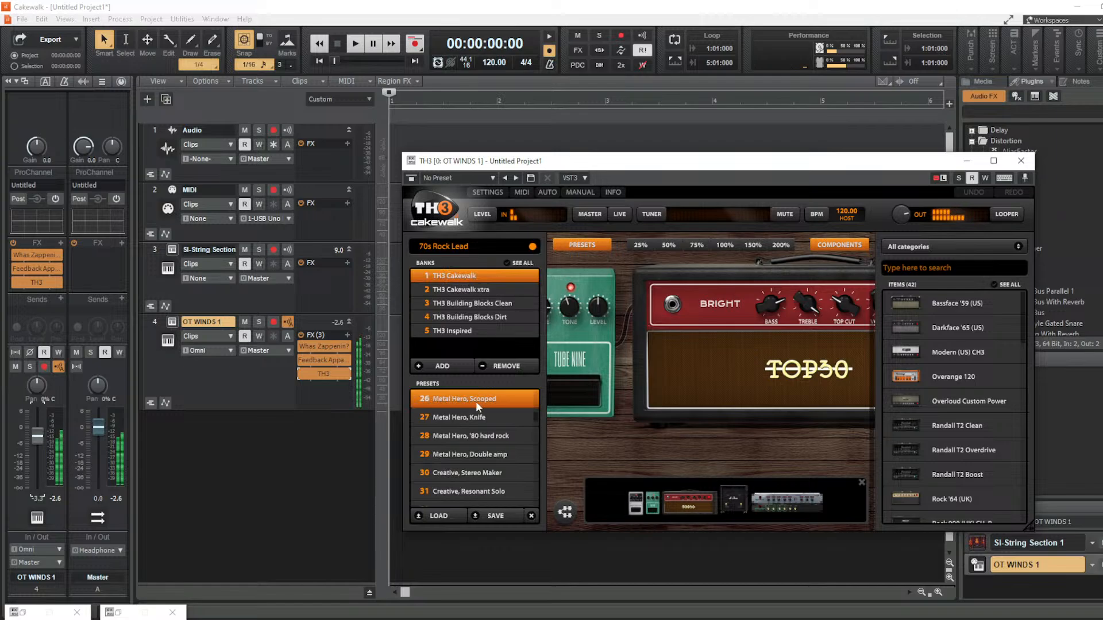
{"action": "left_click", "coordinate": [479, 443]}
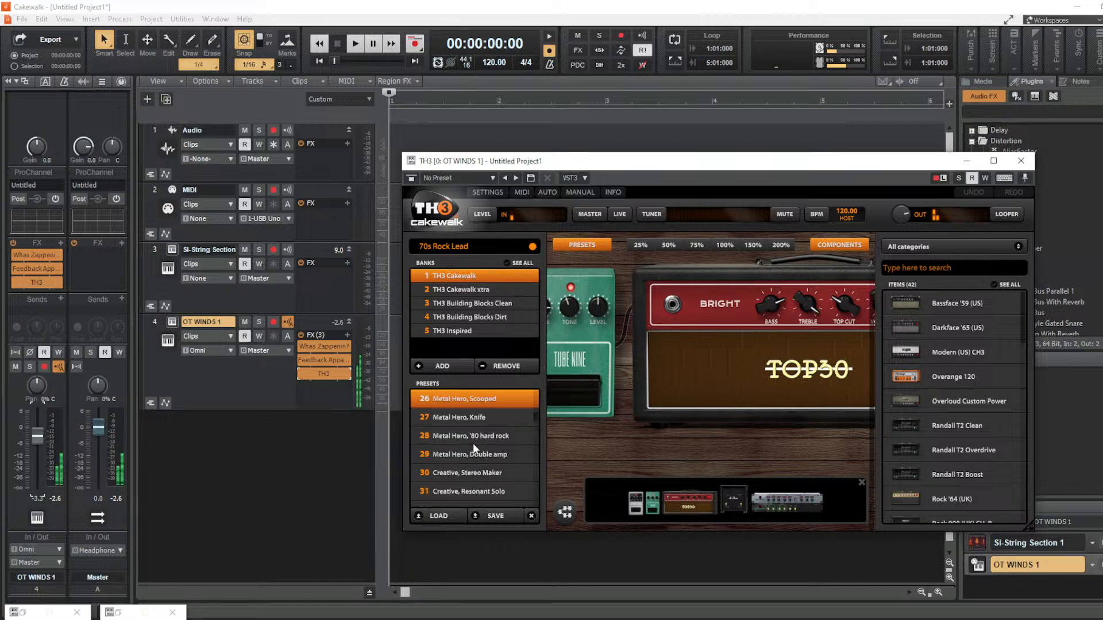
{"action": "left_click", "coordinate": [471, 439]}
{"action": "left_click", "coordinate": [698, 386]}
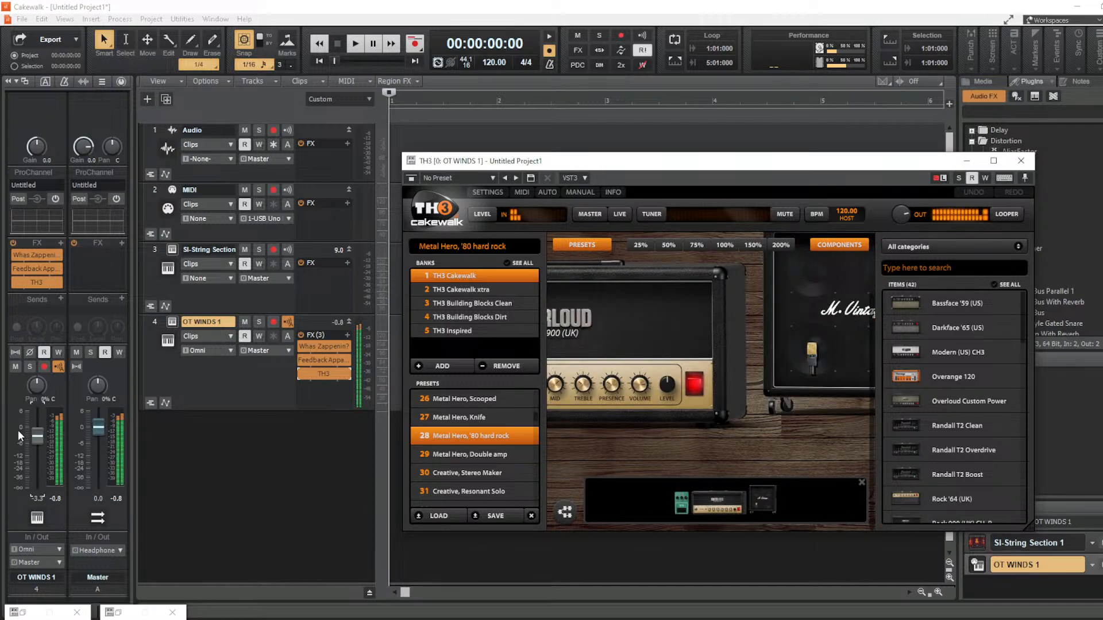
{"action": "left_click_drag", "start_coordinate": [37, 436], "coordinate": [37, 443]}
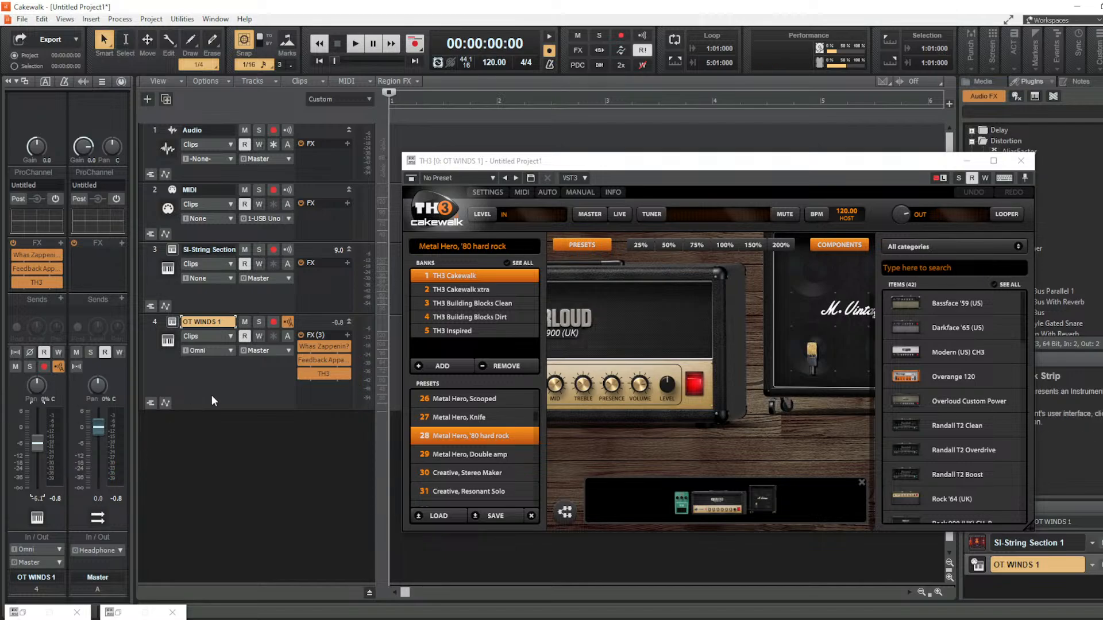
In the OT WINDS 1 instrument, lower the OBOE 2 ATTACK layer's pitch to -24 semitones and raise it back slightly
{"action": "double_click", "coordinate": [240, 391]}
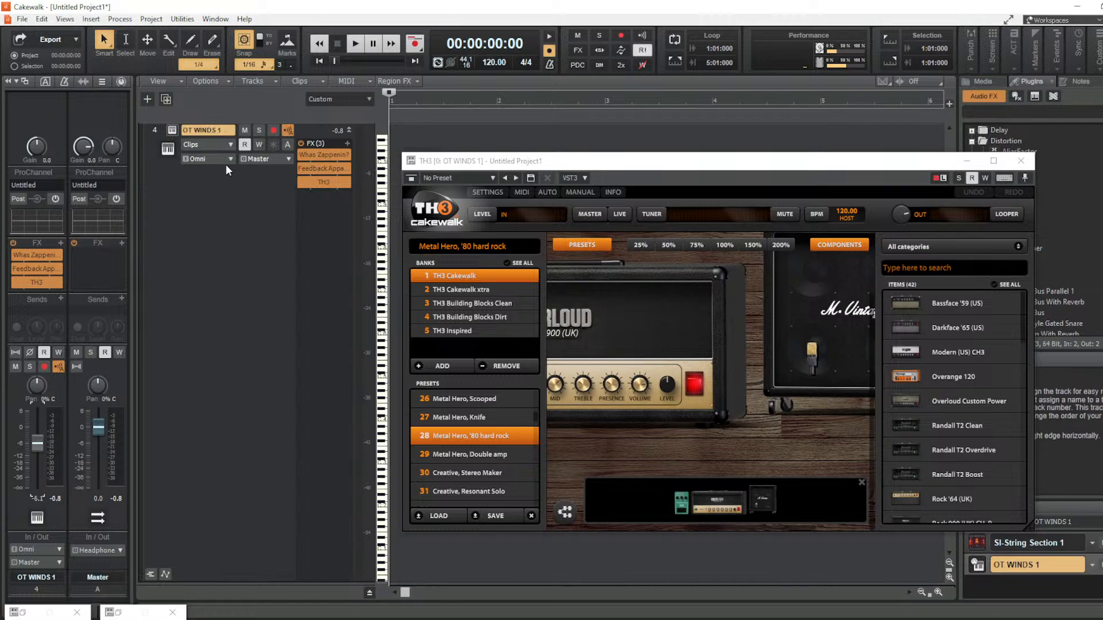
{"action": "double_click", "coordinate": [223, 259]}
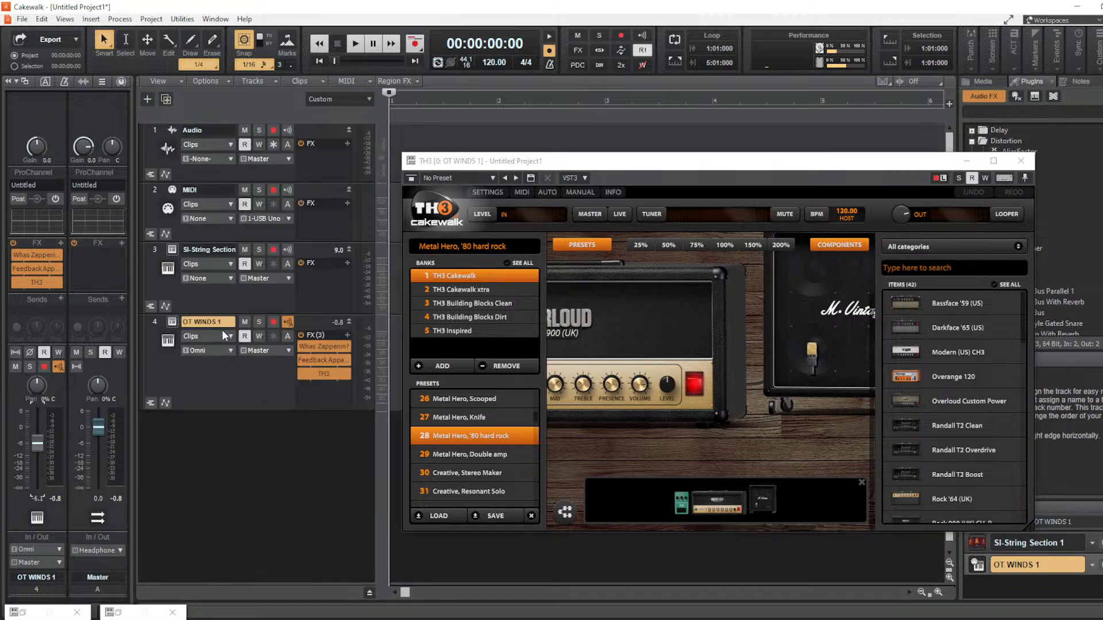
{"action": "left_click", "coordinate": [172, 323]}
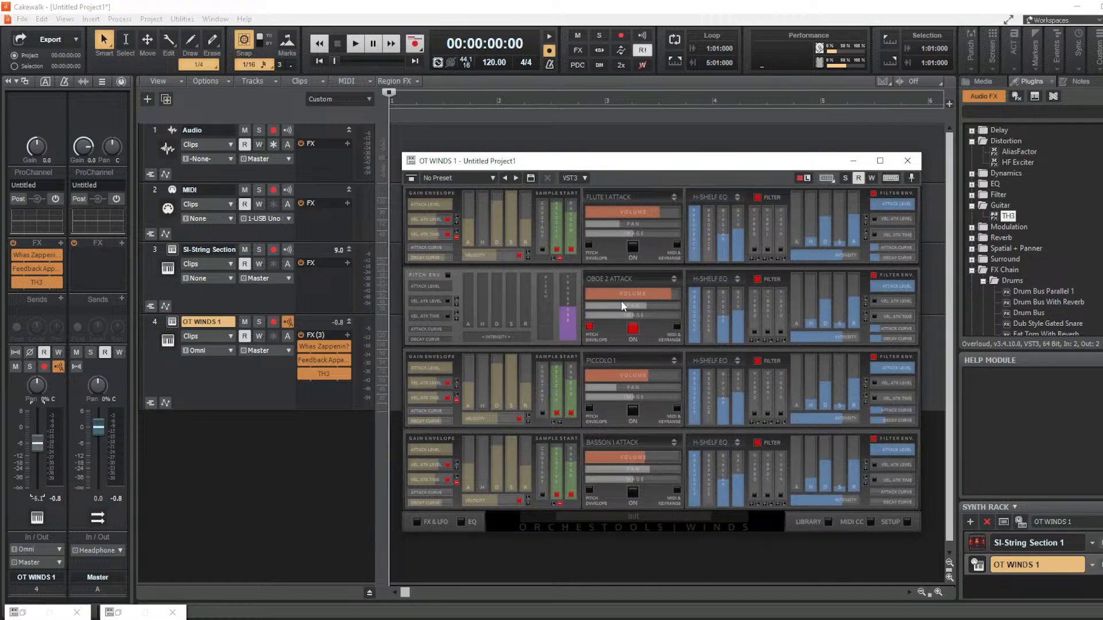
{"action": "left_click_drag", "start_coordinate": [576, 311], "coordinate": [571, 346]}
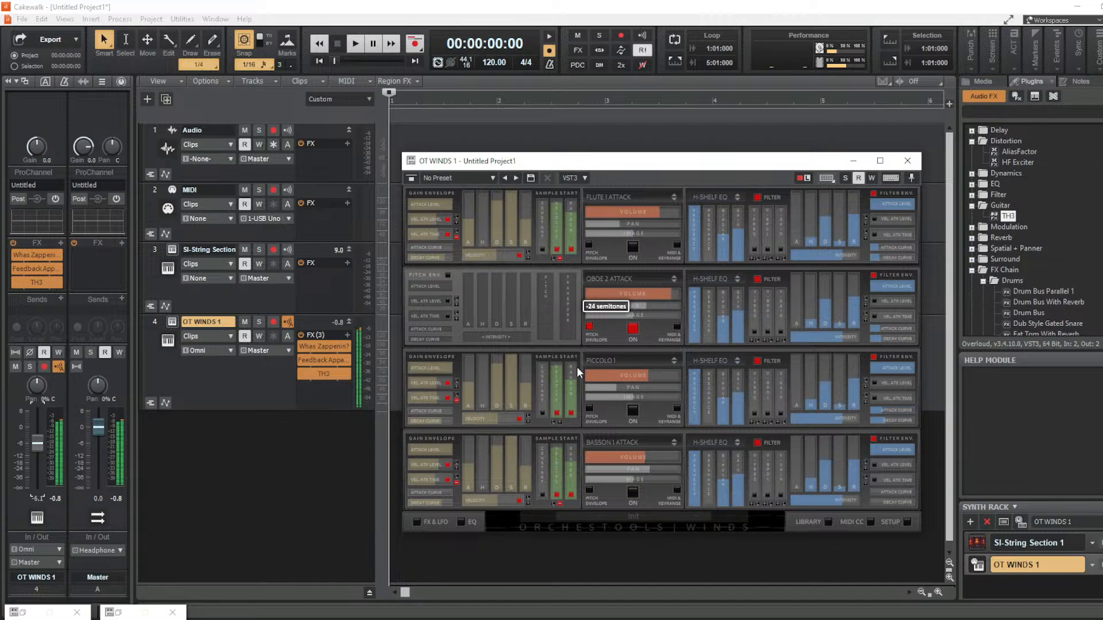
{"action": "left_click_drag", "start_coordinate": [577, 362], "coordinate": [574, 335]}
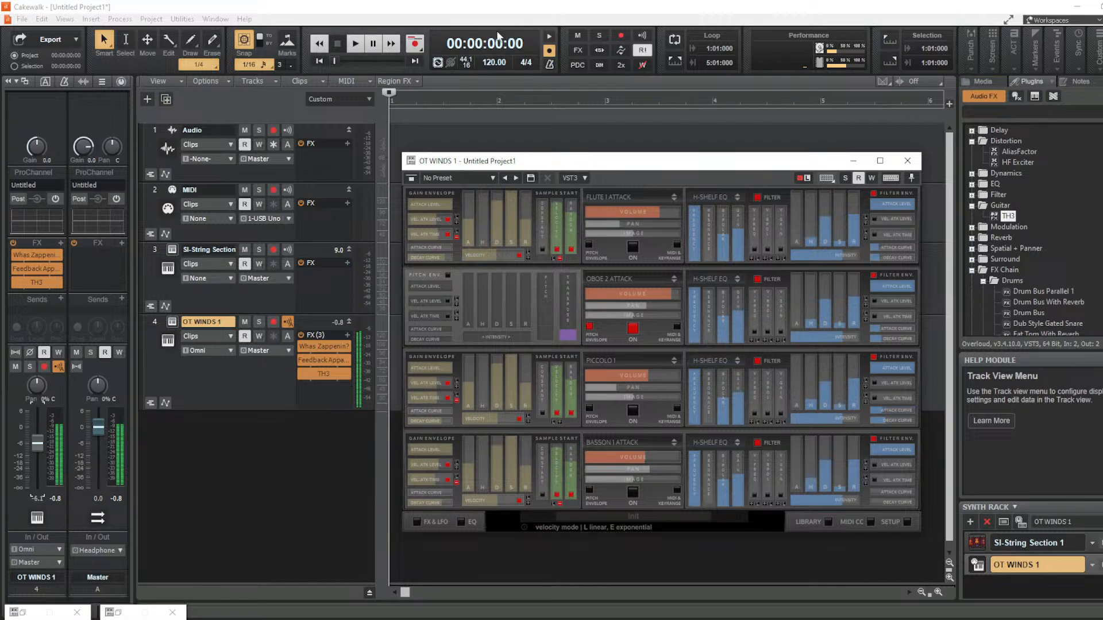
Add the Interference FX chain from the Vocals folder to OT WINDS 1 and set the track volume to about -3.3 dB
{"action": "scroll", "coordinate": [1067, 291], "scroll_direction": "down", "scroll_amount": 10}
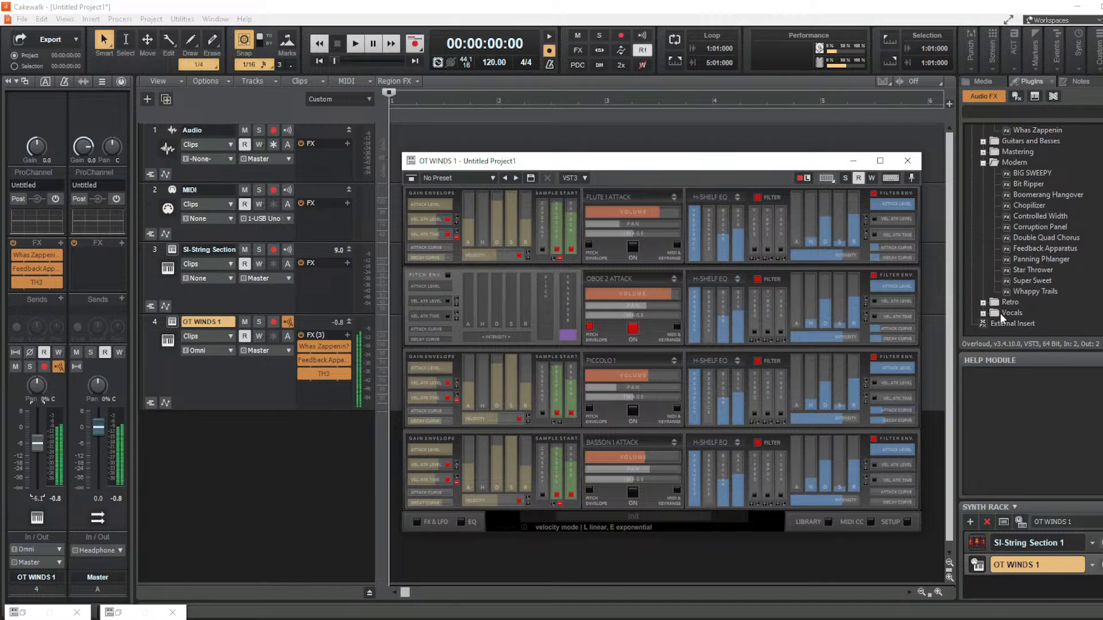
{"action": "left_click", "coordinate": [983, 312]}
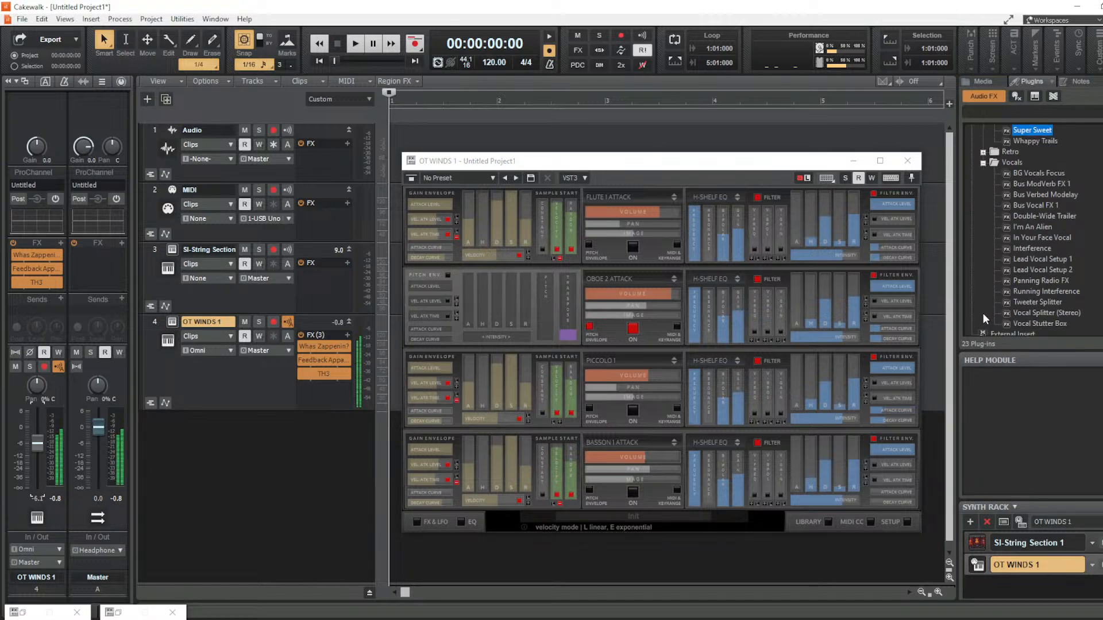
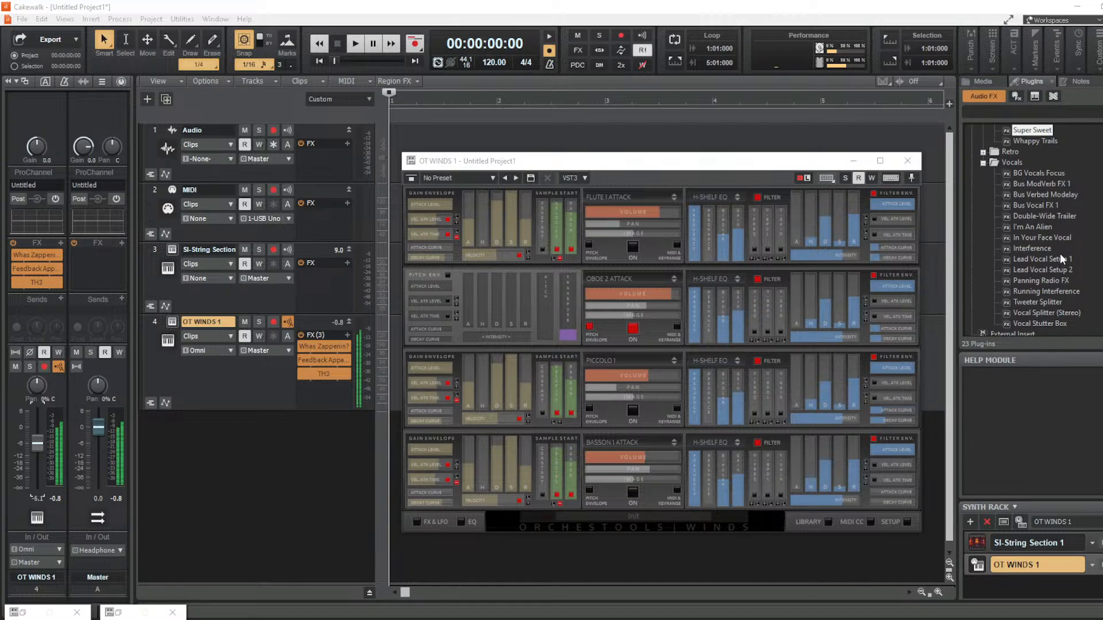
{"action": "scroll", "coordinate": [1059, 253], "scroll_direction": "down", "scroll_amount": 1}
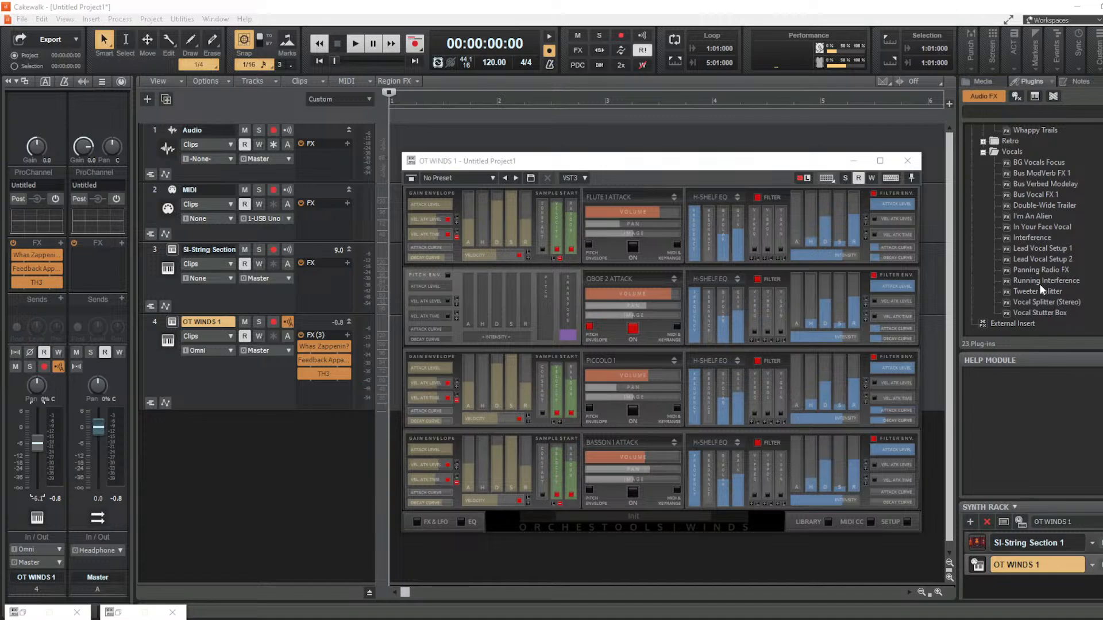
{"action": "left_click", "coordinate": [1037, 237]}
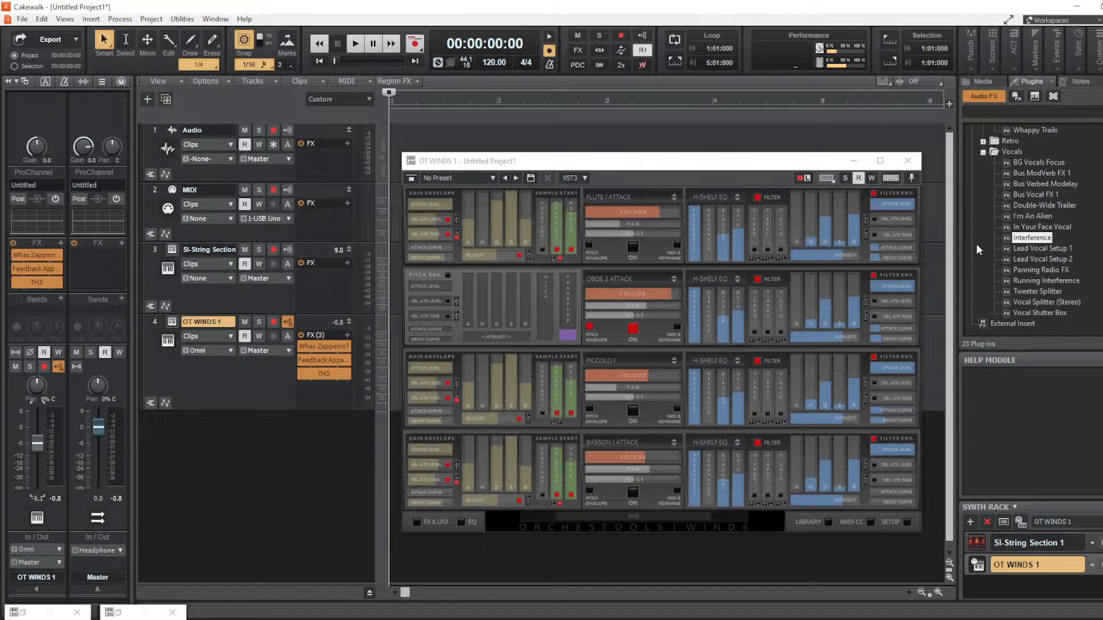
{"action": "left_click_drag", "start_coordinate": [39, 437], "coordinate": [39, 453]}
{"action": "left_click_drag", "start_coordinate": [1032, 237], "coordinate": [315, 388]}
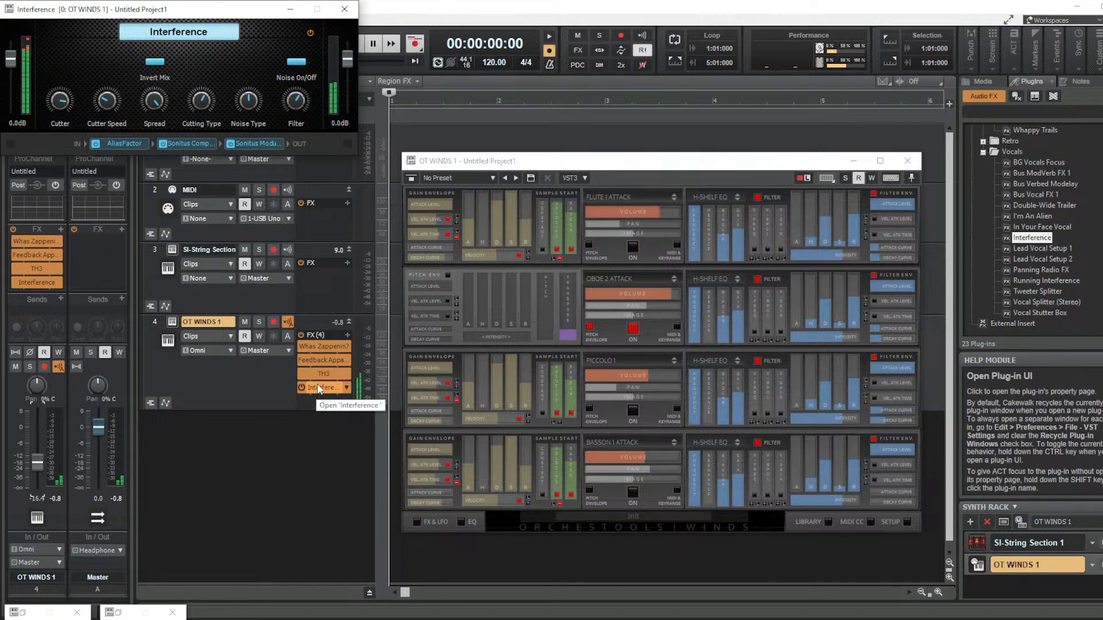
{"action": "left_click_drag", "start_coordinate": [35, 458], "coordinate": [35, 435]}
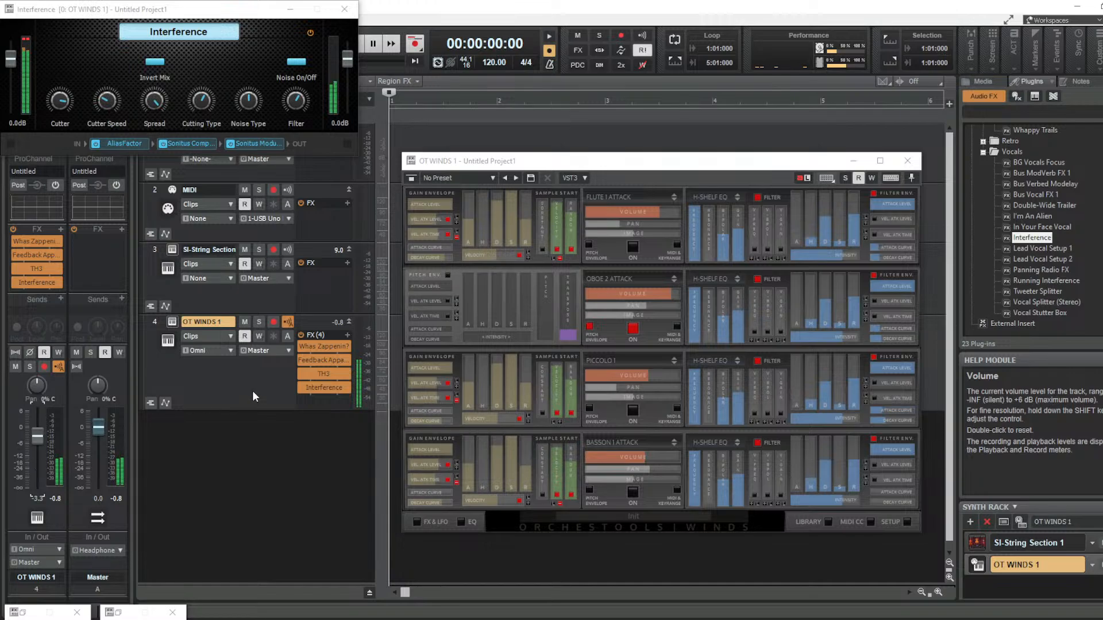
Bypass Interference on OT WINDS 1, and add the Running Interference FX chain to try it before bypassing it too
{"action": "left_click", "coordinate": [303, 388]}
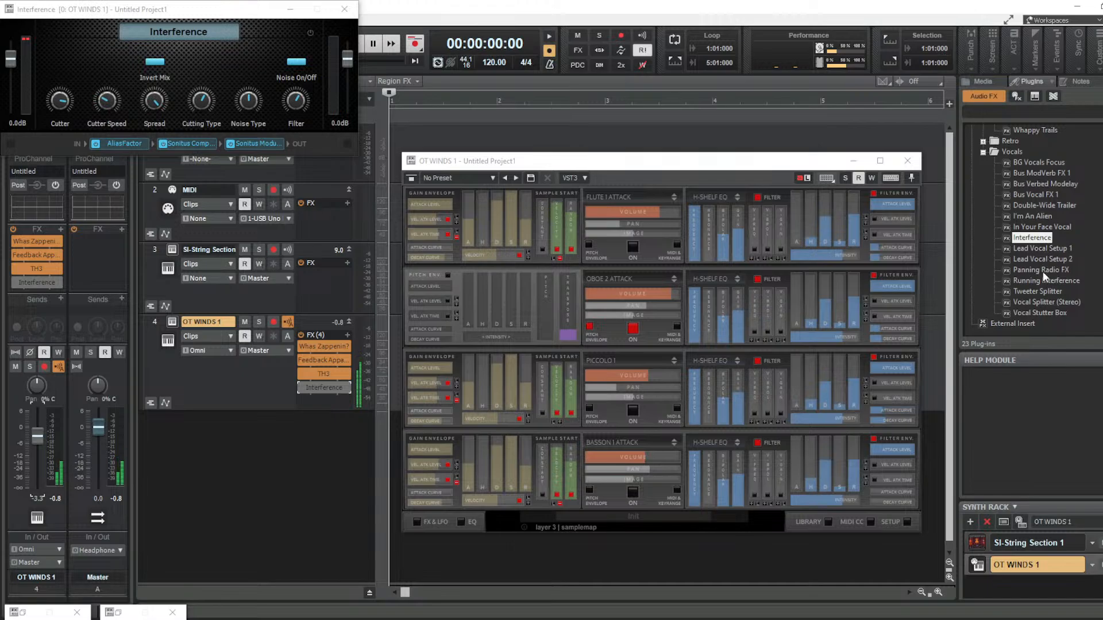
{"action": "left_click_drag", "start_coordinate": [1039, 281], "coordinate": [300, 402]}
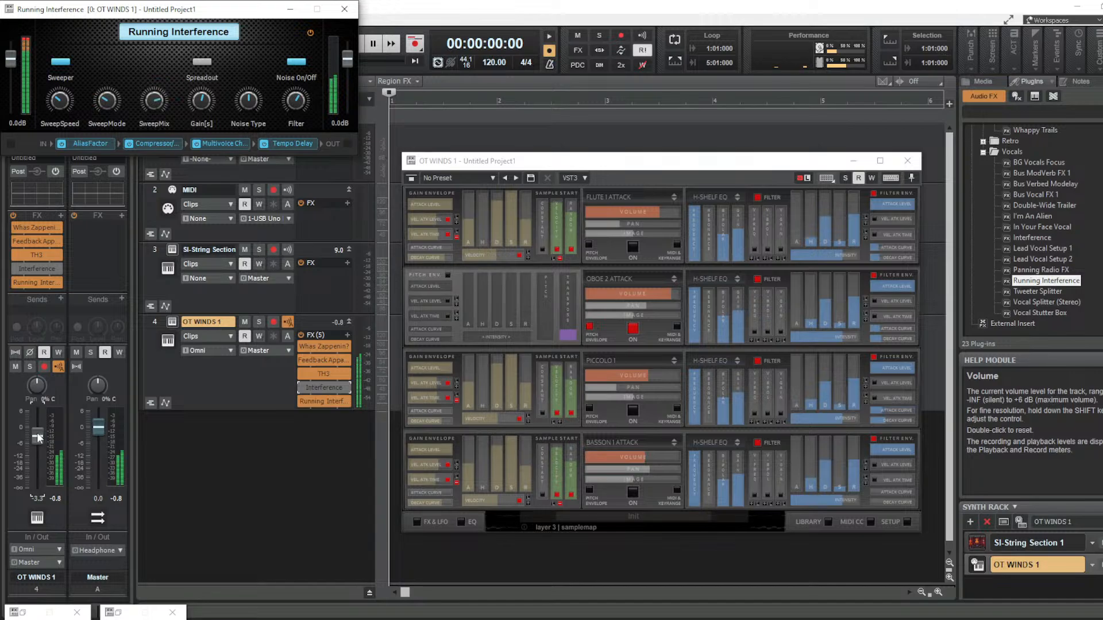
{"action": "left_click", "coordinate": [323, 401]}
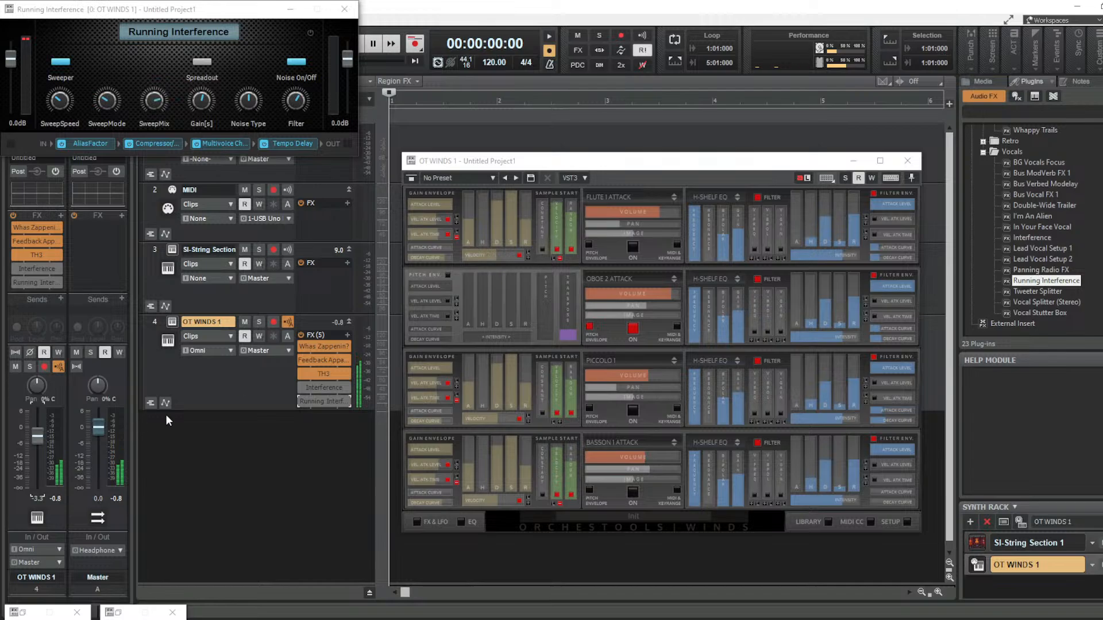
Add the Panning Radio FX chain to OT WINDS 1 after TH3 and set the track volume to about -2.0 dB
{"action": "left_click_drag", "start_coordinate": [37, 439], "coordinate": [37, 462]}
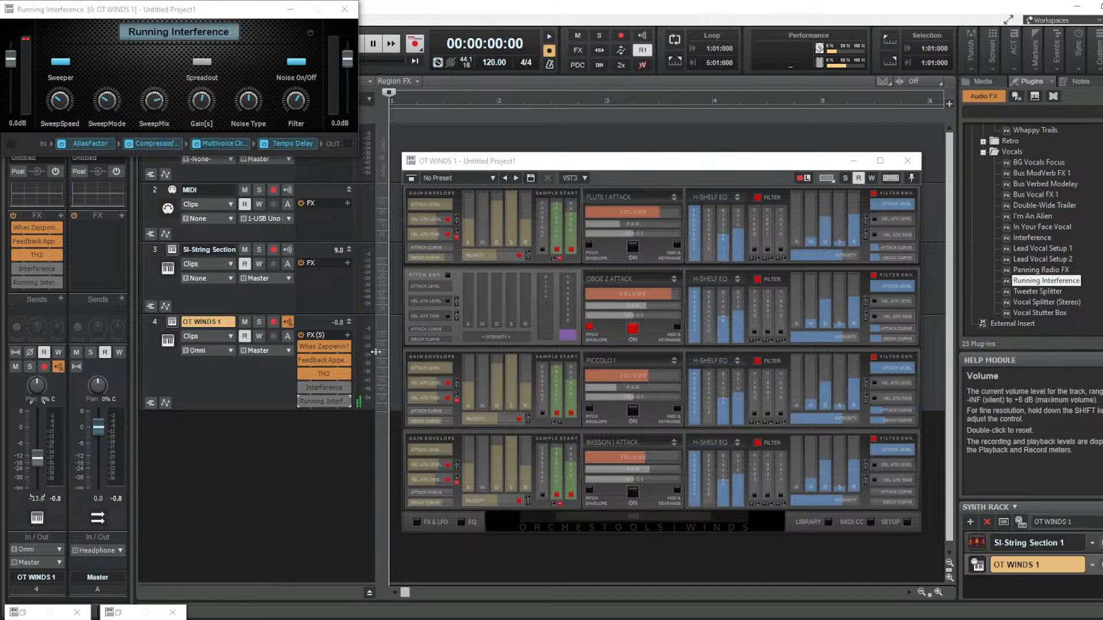
{"action": "left_click_drag", "start_coordinate": [1014, 271], "coordinate": [305, 383]}
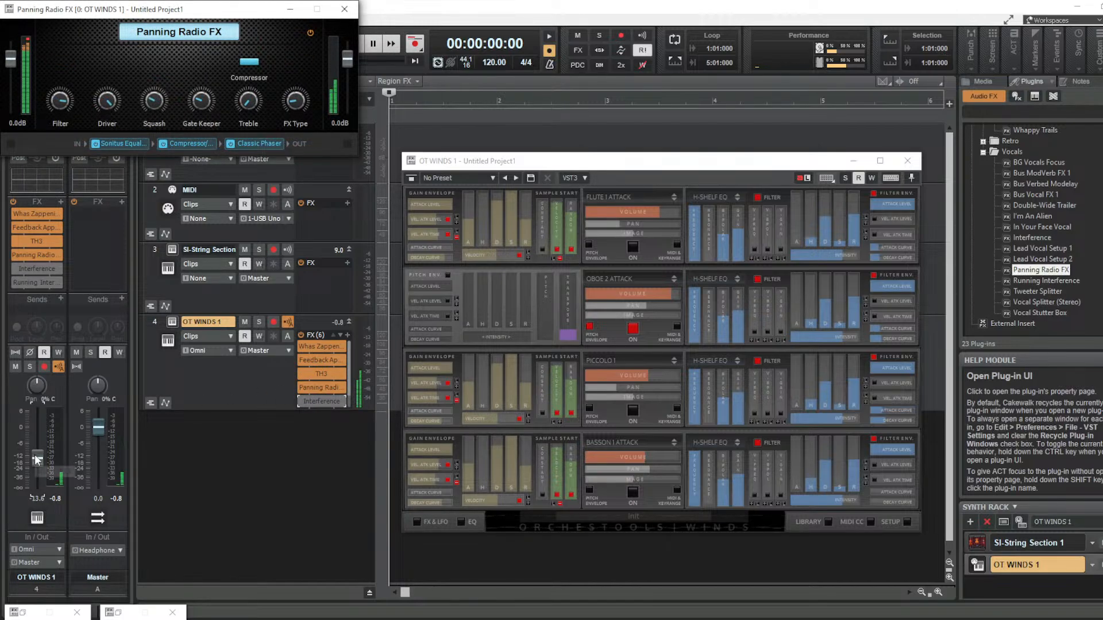
{"action": "left_click_drag", "start_coordinate": [35, 454], "coordinate": [37, 432]}
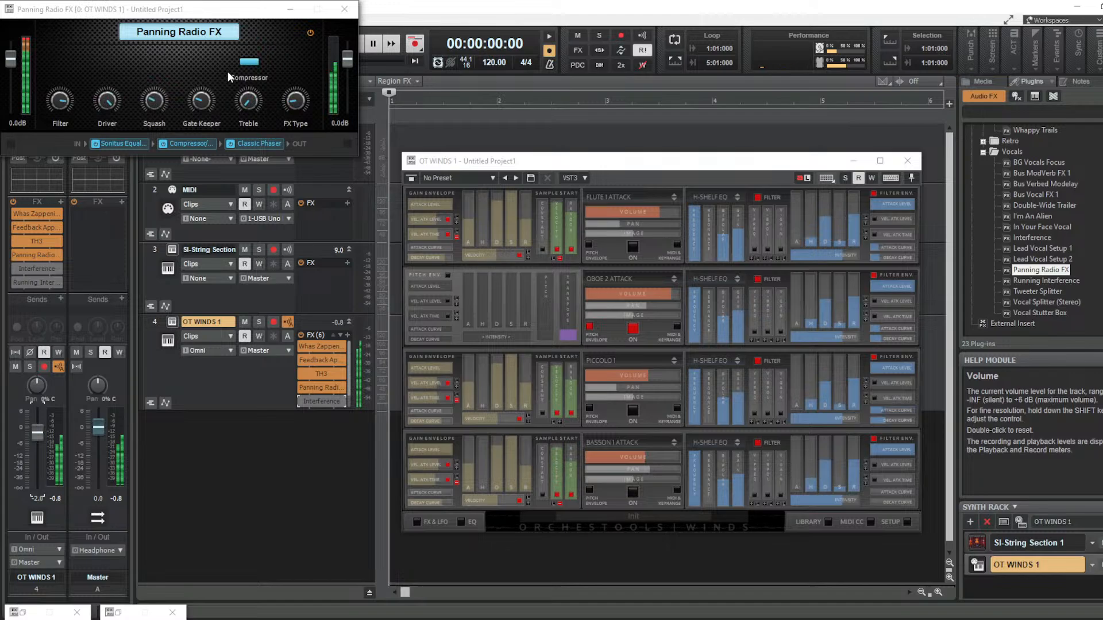
Turn down the Filter of Panning Radio FX and try different FX Type settings, ending on a low one
{"action": "mouse_move", "coordinate": [294, 104]}
{"action": "left_mouse_down"}
{"action": "mouse_move", "coordinate": [294, 93]}
{"action": "mouse_move", "coordinate": [294, 132]}
{"action": "mouse_move", "coordinate": [294, 100]}
{"action": "left_mouse_up"}
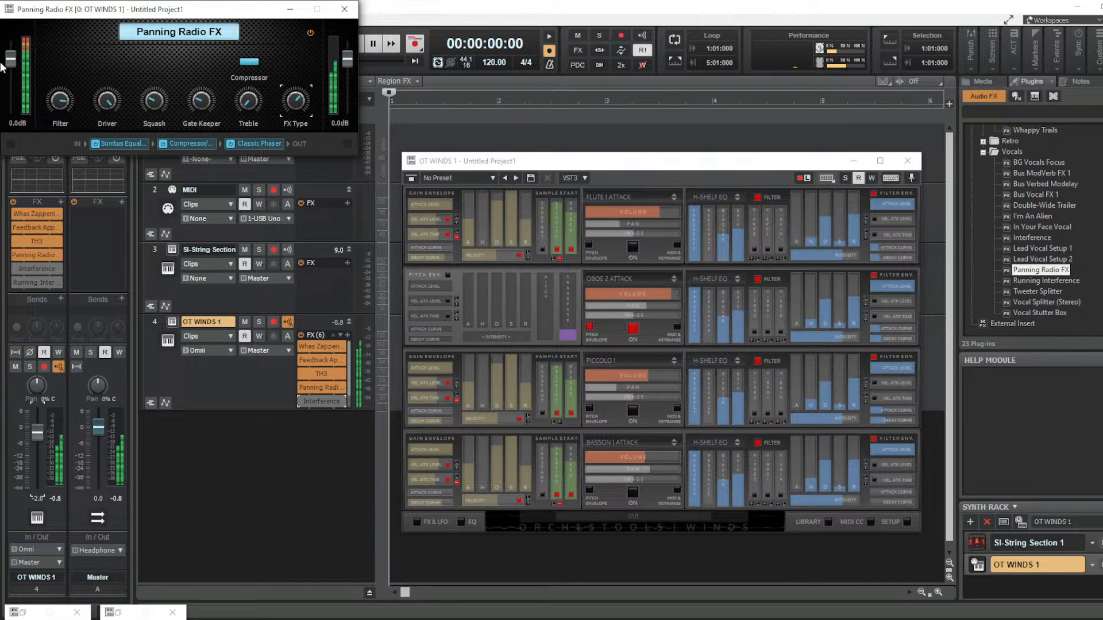
{"action": "mouse_move", "coordinate": [67, 106]}
{"action": "left_mouse_down"}
{"action": "mouse_move", "coordinate": [66, 137]}
{"action": "mouse_move", "coordinate": [67, 99]}
{"action": "left_mouse_up"}
{"action": "left_click_drag", "start_coordinate": [294, 101], "coordinate": [294, 104]}
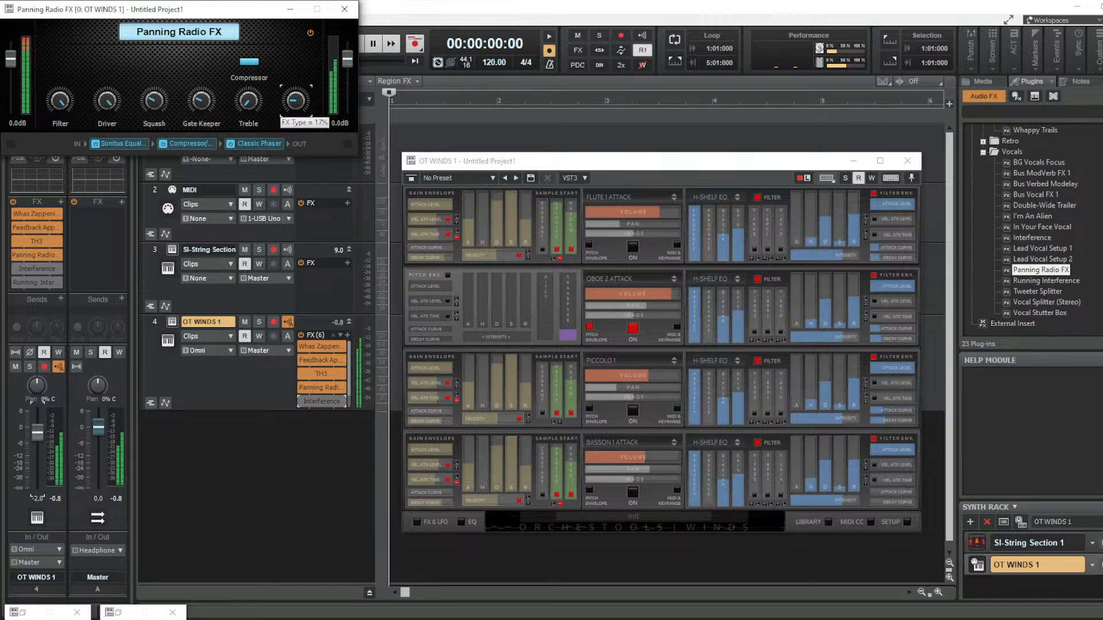
{"action": "mouse_move", "coordinate": [294, 101]}
{"action": "left_mouse_down"}
{"action": "mouse_move", "coordinate": [294, 79]}
{"action": "mouse_move", "coordinate": [294, 108]}
{"action": "left_mouse_up"}
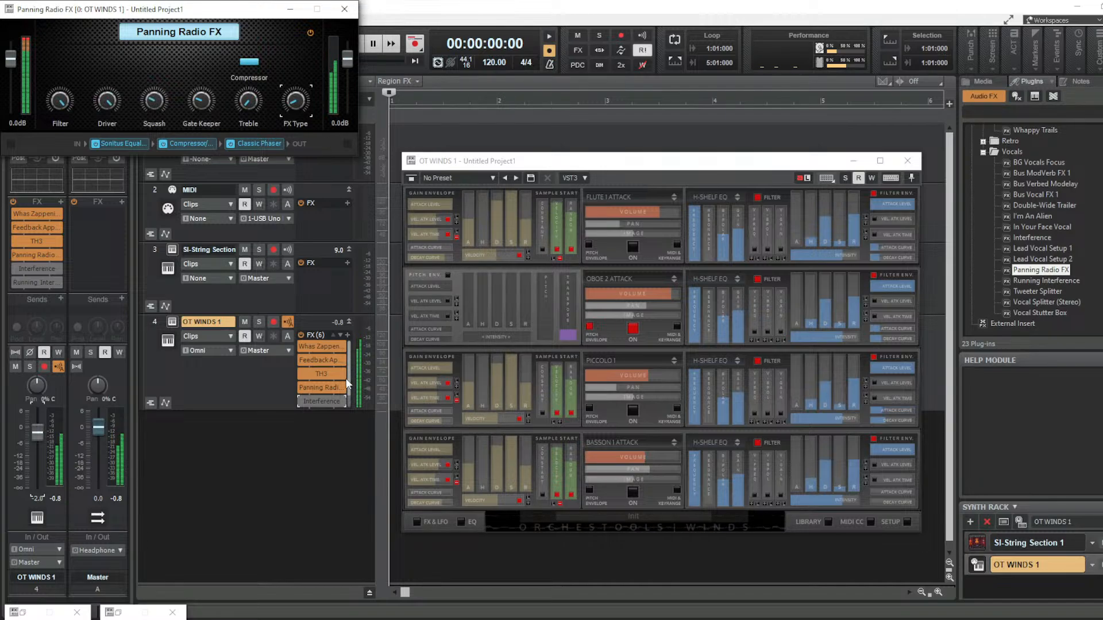
Re-enable Interference on OT WINDS 1 and turn its Cutter all the way down
{"action": "left_click", "coordinate": [300, 400]}
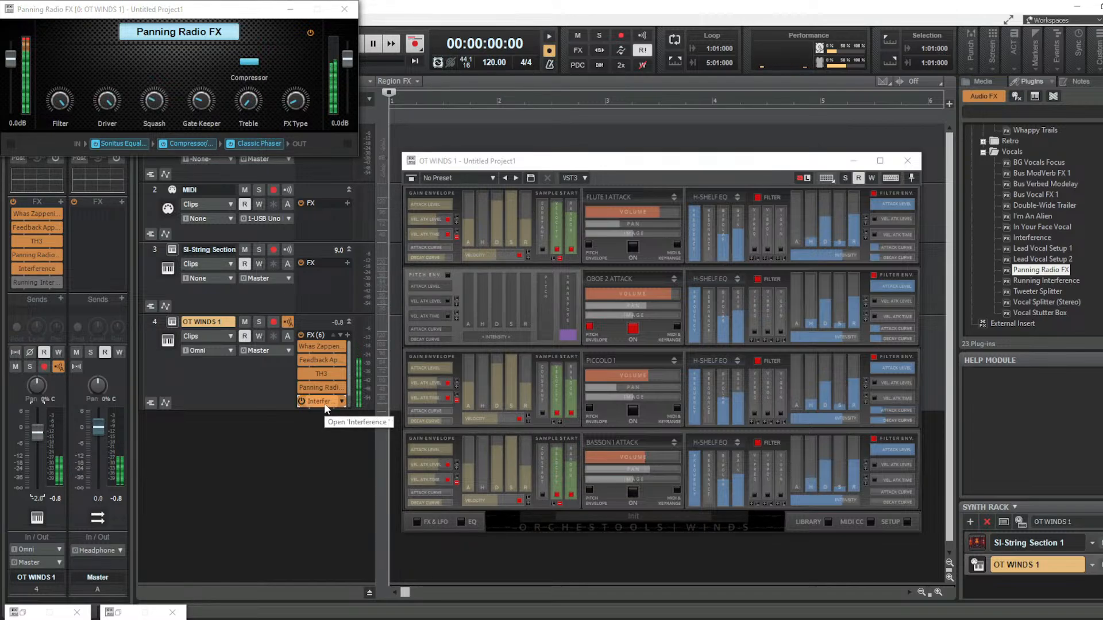
{"action": "left_click", "coordinate": [322, 402]}
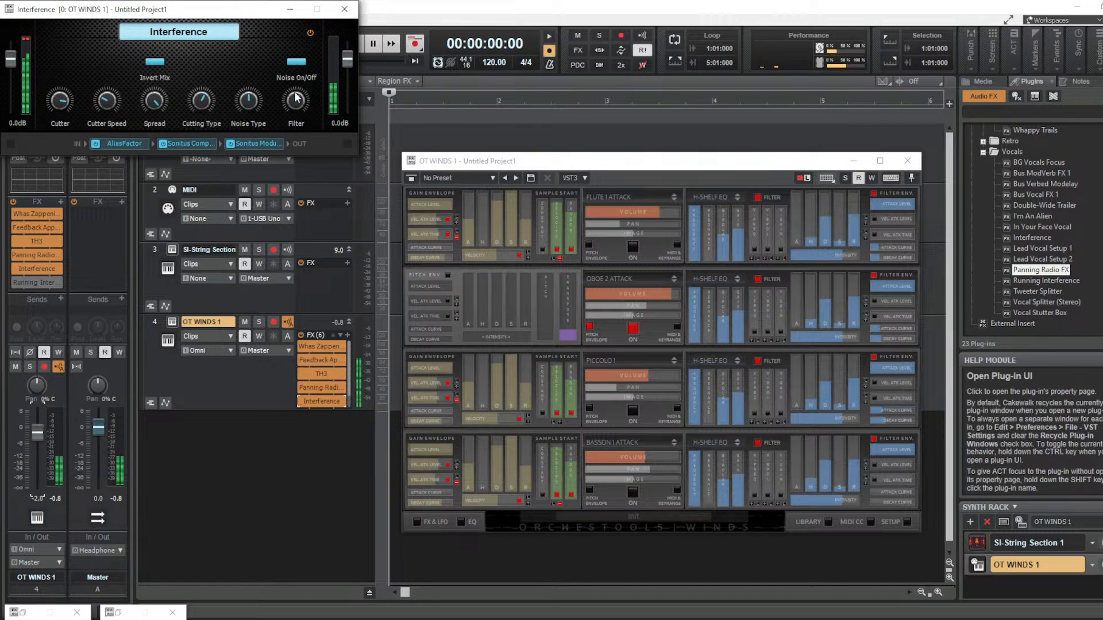
{"action": "left_click_drag", "start_coordinate": [296, 94], "coordinate": [297, 98]}
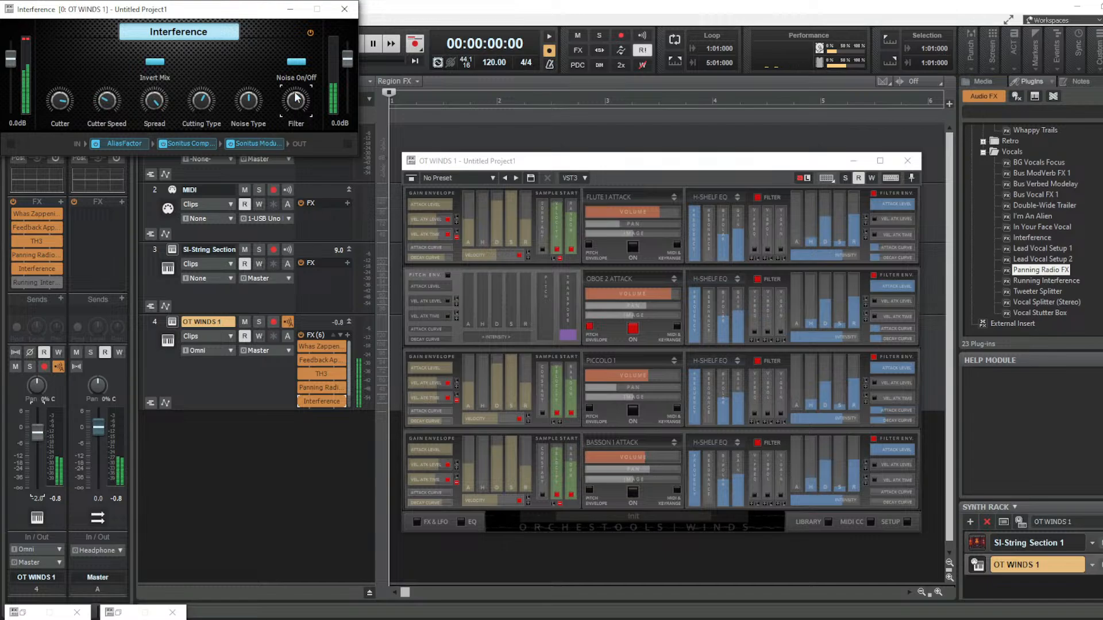
{"action": "left_click_drag", "start_coordinate": [61, 105], "coordinate": [61, 127]}
{"action": "mouse_move", "coordinate": [61, 103]}
{"action": "left_click_drag", "start_coordinate": [61, 103], "coordinate": [60, 125]}
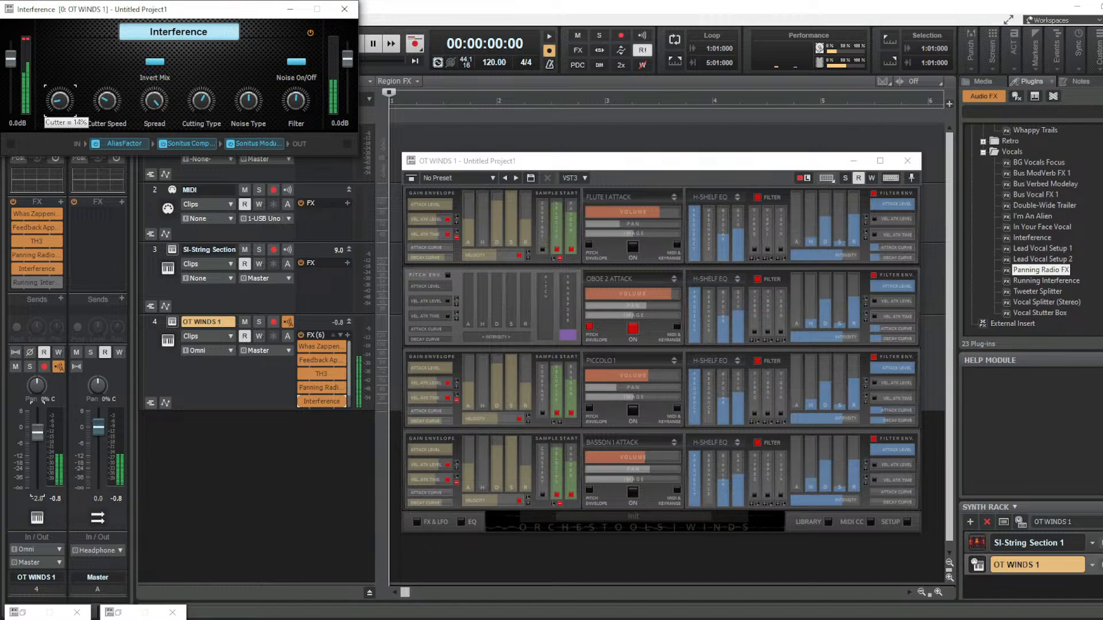
{"action": "left_click_drag", "start_coordinate": [61, 124], "coordinate": [61, 128]}
{"action": "left_click_drag", "start_coordinate": [61, 127], "coordinate": [78, 79]}
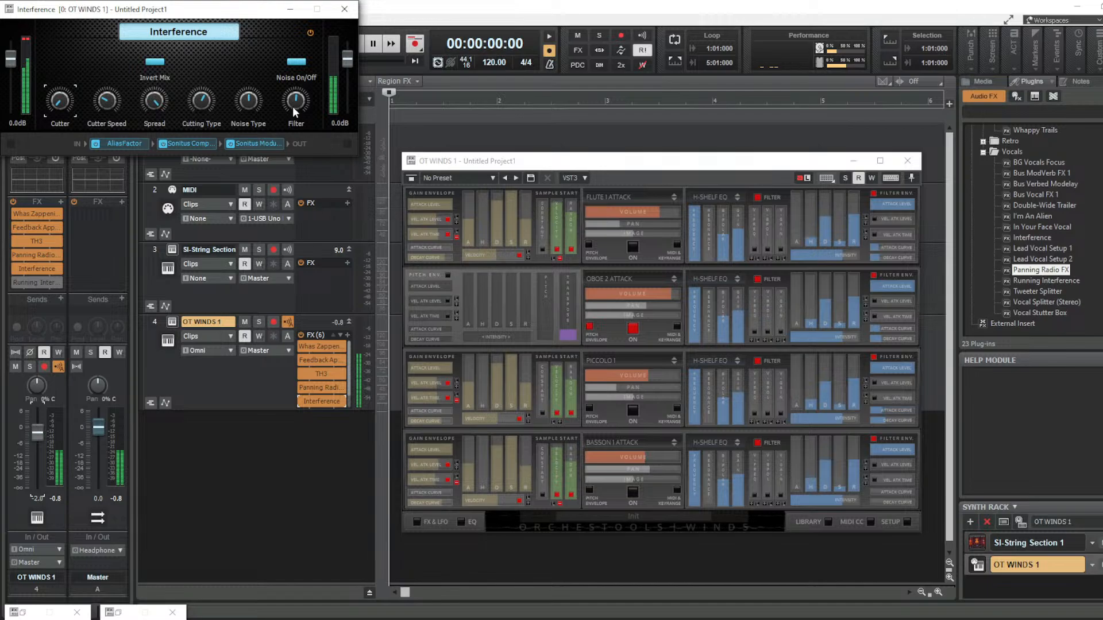
Turn Interference's Filter and Noise Type down slightly, leave Spread at 100%, and try its noise switch
{"action": "left_click_drag", "start_coordinate": [292, 106], "coordinate": [248, 115]}
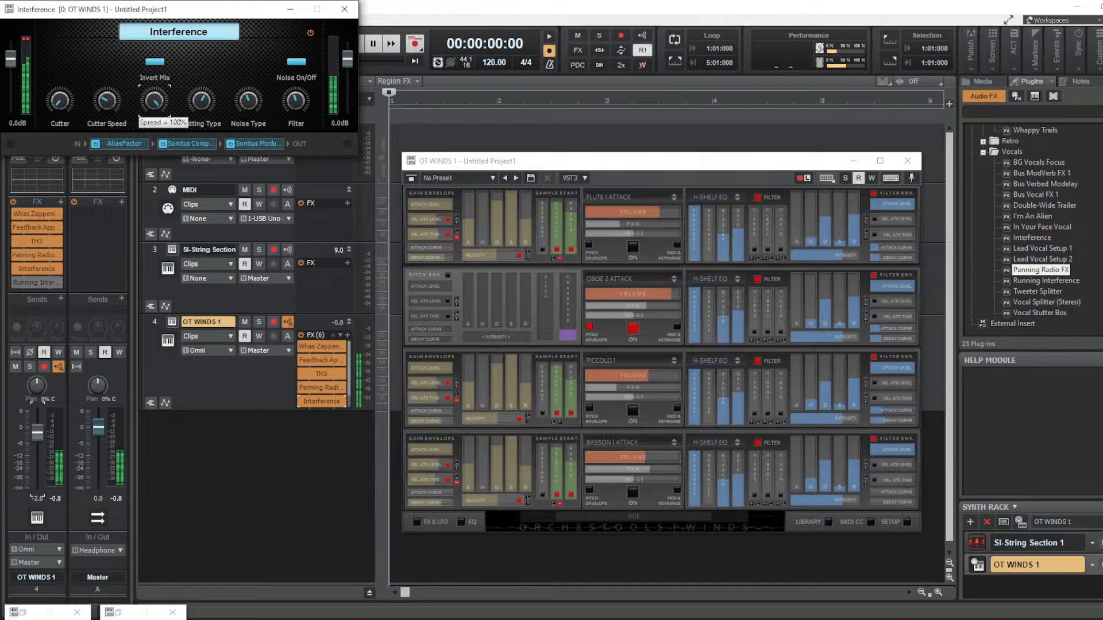
{"action": "left_click_drag", "start_coordinate": [171, 80], "coordinate": [171, 78]}
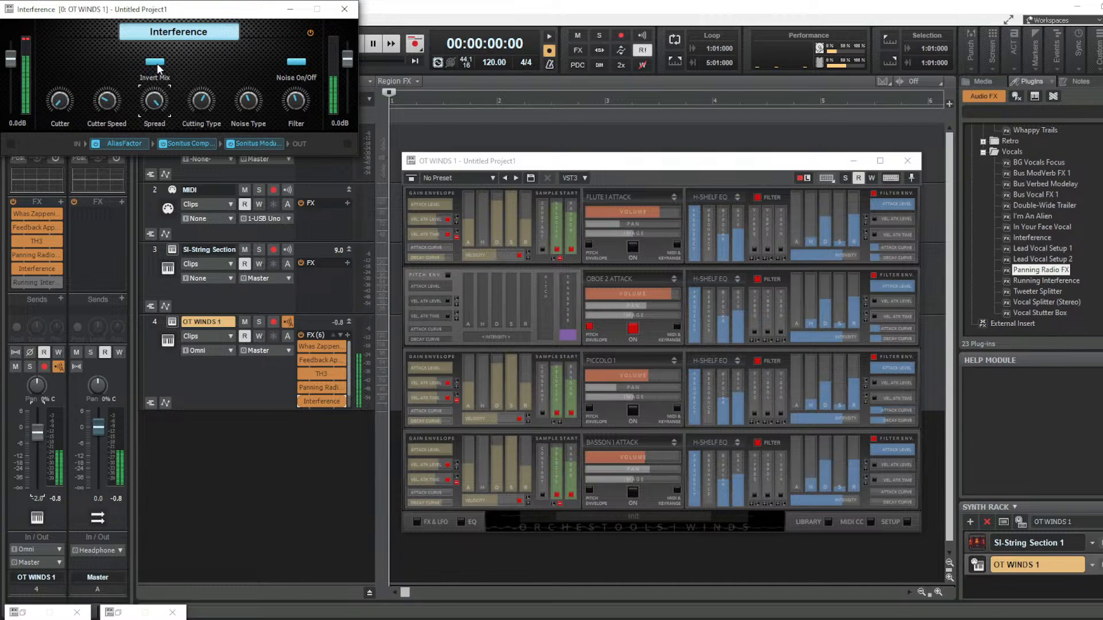
{"action": "left_click", "coordinate": [298, 63]}
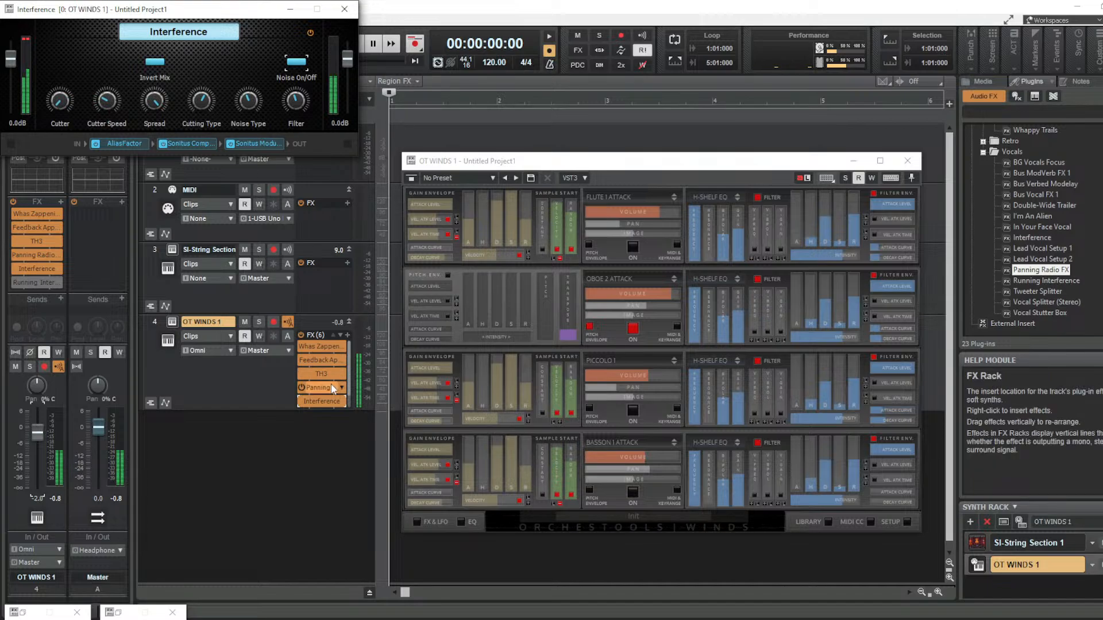
{"action": "scroll", "coordinate": [324, 391], "scroll_direction": "down", "scroll_amount": 1}
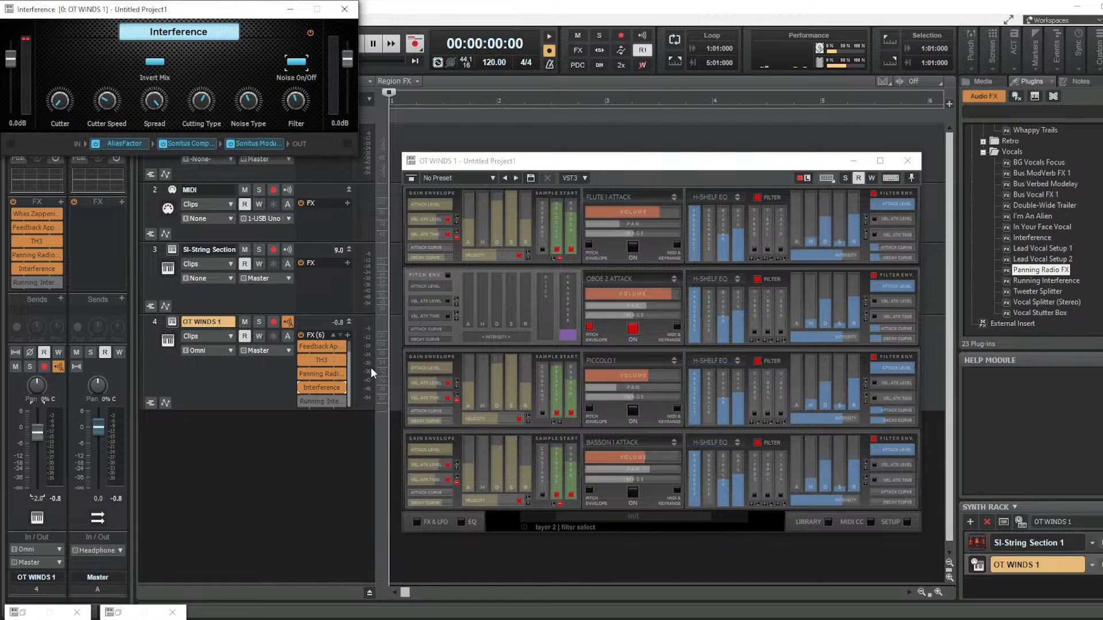
Add the BG Vocals Focus FX chain to OT WINDS 1 after Interference and set the track volume to about -3.7 dB
{"action": "left_click_drag", "start_coordinate": [38, 431], "coordinate": [38, 461]}
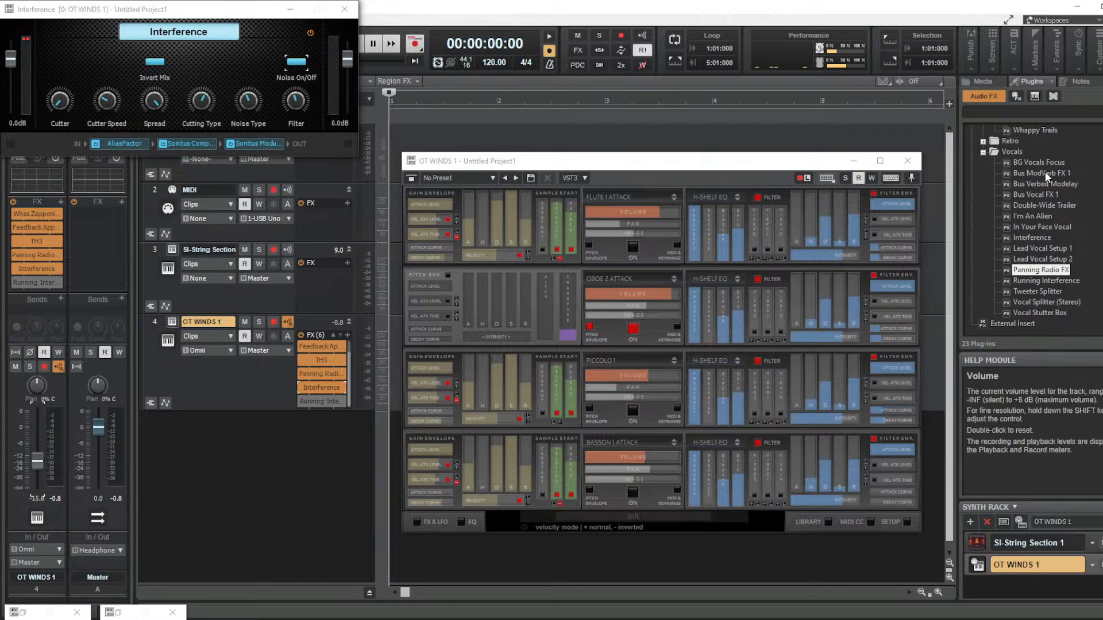
{"action": "left_click_drag", "start_coordinate": [1037, 160], "coordinate": [341, 408]}
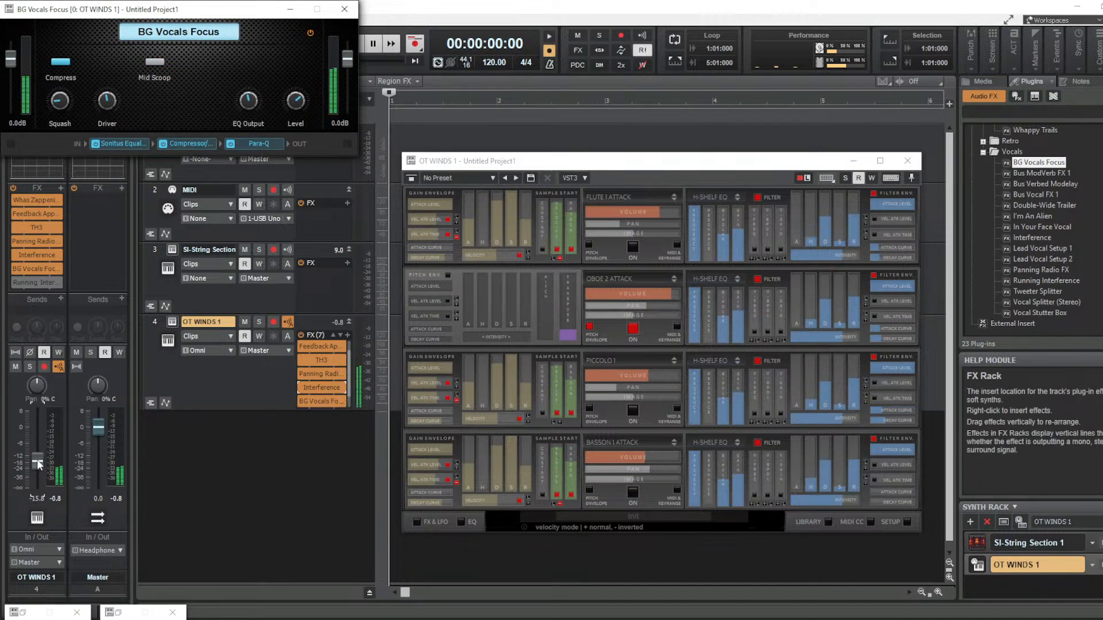
{"action": "left_click_drag", "start_coordinate": [37, 461], "coordinate": [36, 437]}
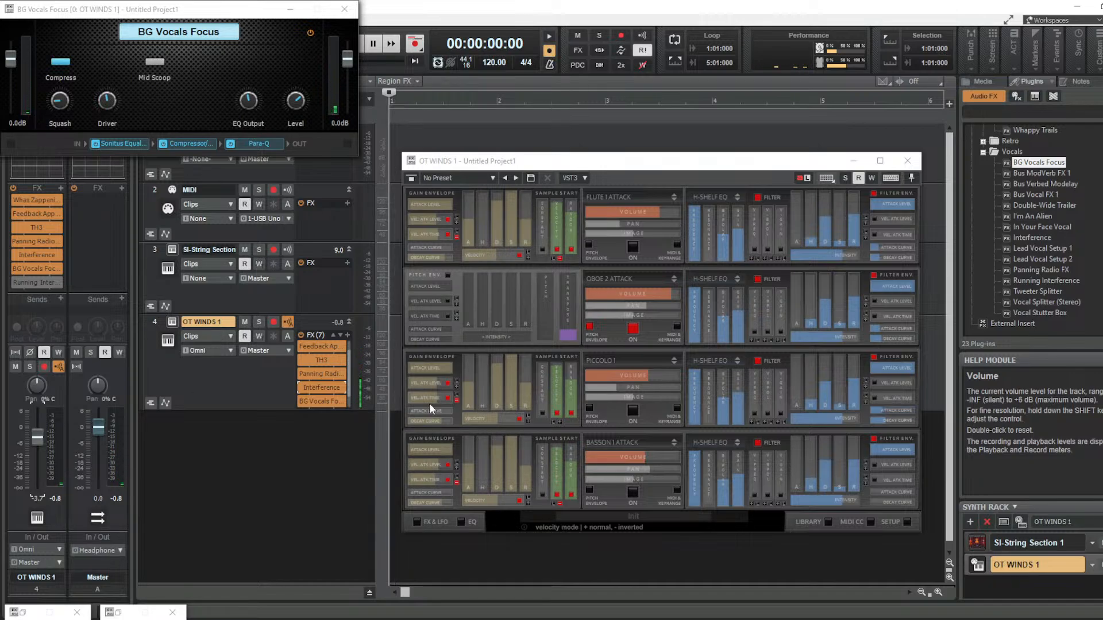
Bypass BG Vocals Focus and Interference on OT WINDS 1 and browse the Modern and Drums FX chains
{"action": "scroll", "coordinate": [321, 390], "scroll_direction": "down", "scroll_amount": 1}
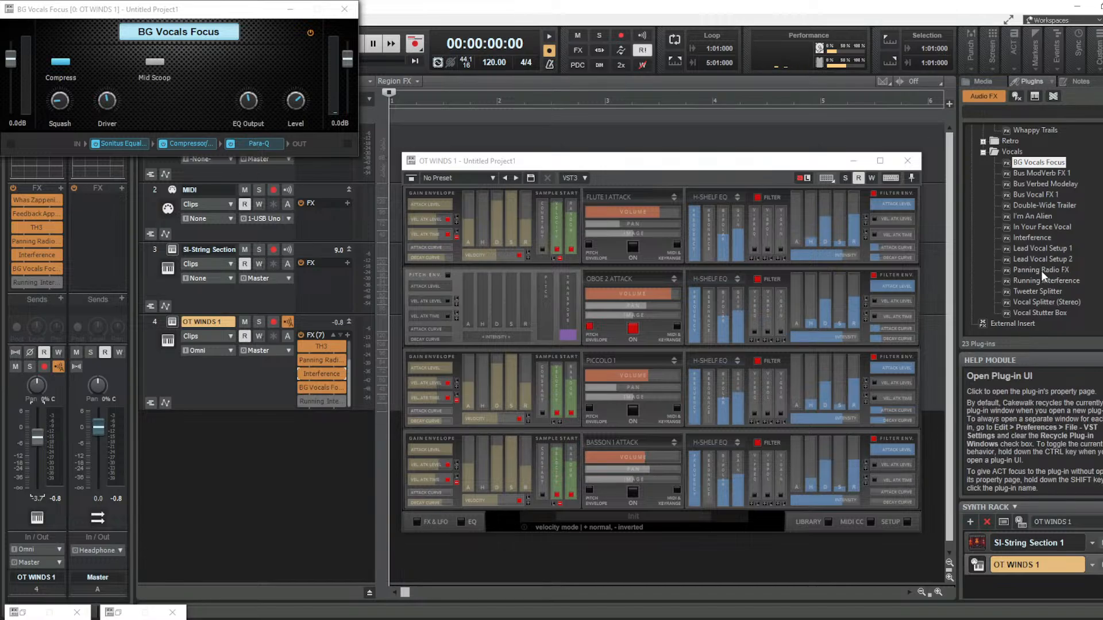
{"action": "scroll", "coordinate": [1041, 271], "scroll_direction": "up", "scroll_amount": 5}
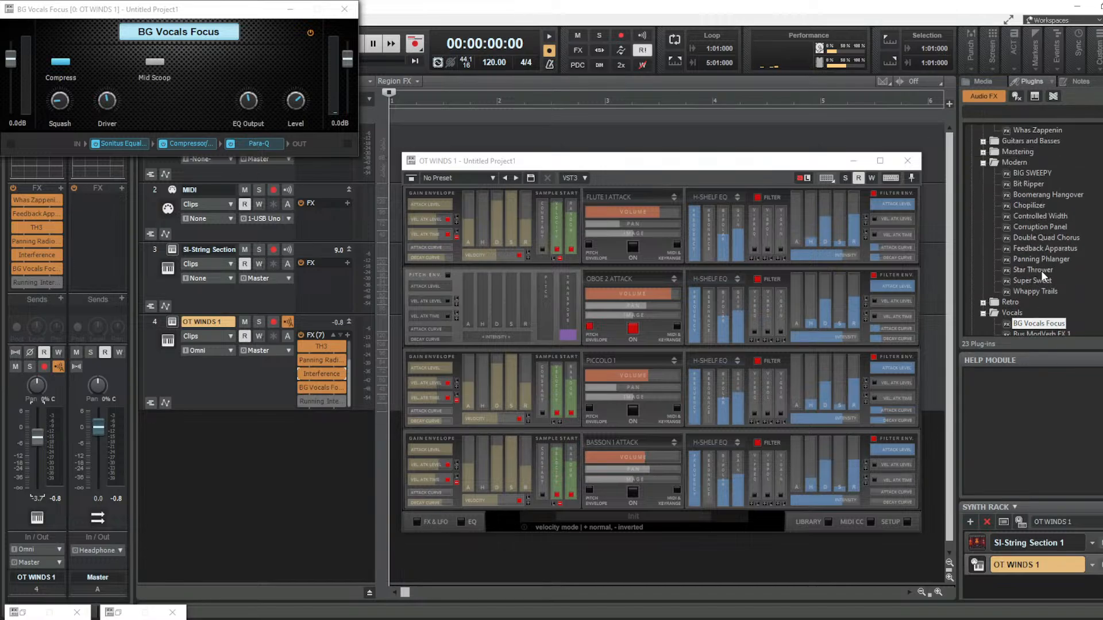
{"action": "left_click", "coordinate": [300, 385]}
{"action": "left_click", "coordinate": [300, 373]}
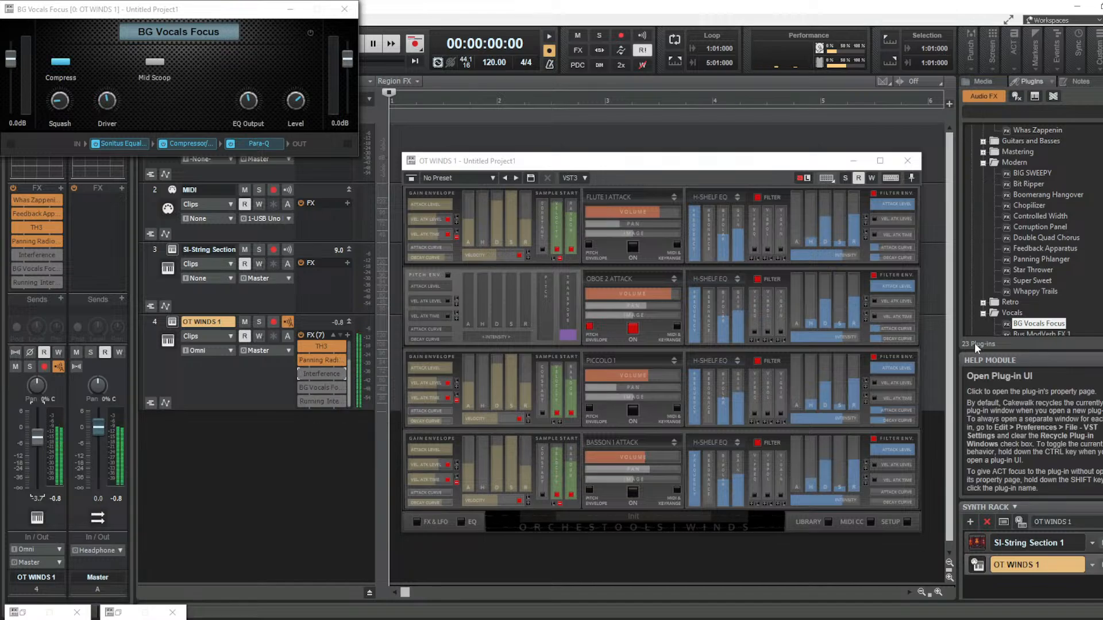
{"action": "scroll", "coordinate": [1070, 245], "scroll_direction": "up", "scroll_amount": 3}
{"action": "scroll", "coordinate": [1069, 246], "scroll_direction": "up", "scroll_amount": 2}
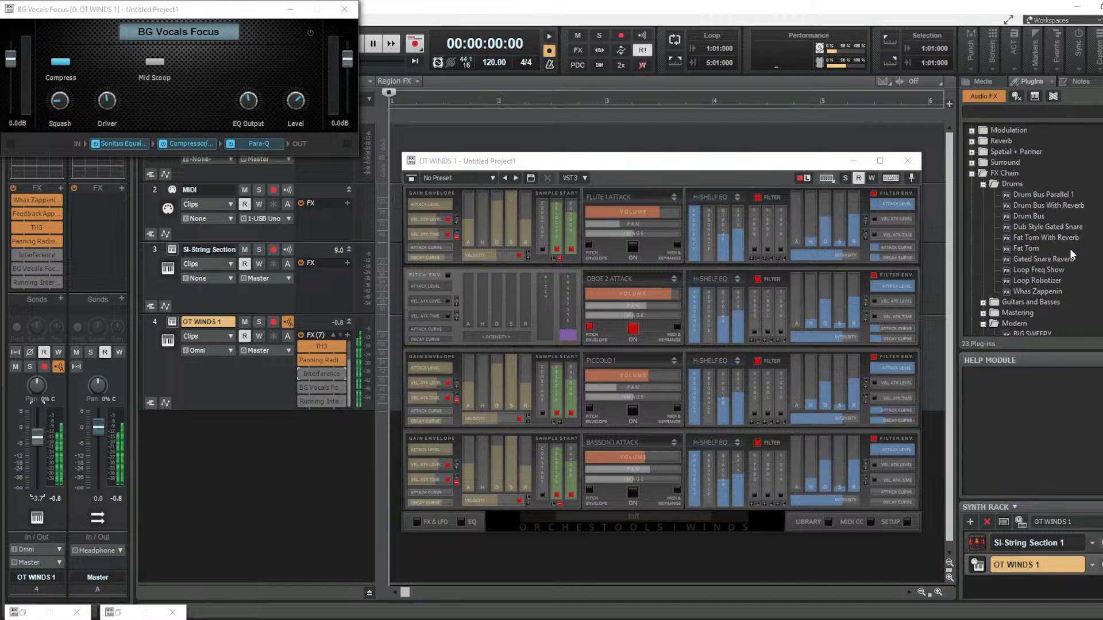
{"action": "scroll", "coordinate": [318, 368], "scroll_direction": "up", "scroll_amount": 2}
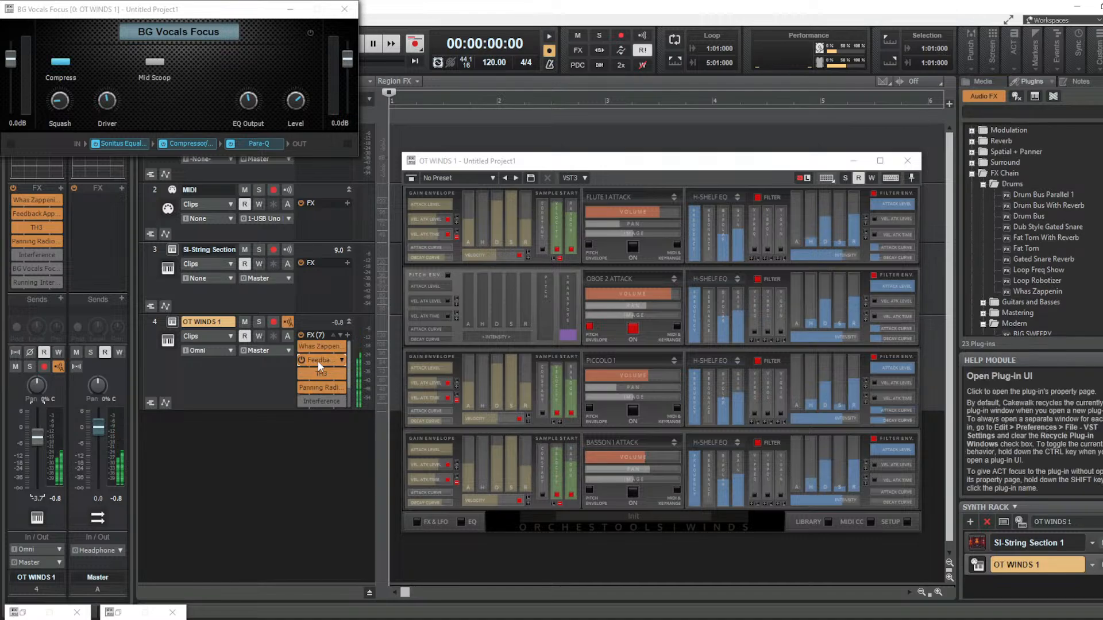
Turn down the Tempo of Whas Zappenin? and set the Mix of Feedback Apparatus to about 33%
{"action": "double_click", "coordinate": [318, 361]}
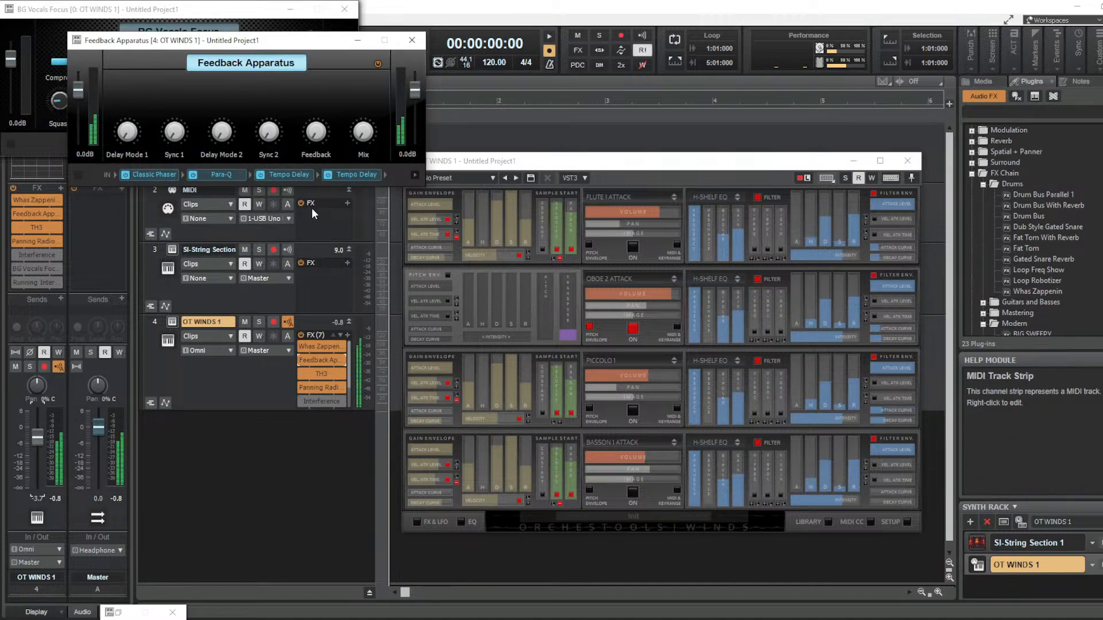
{"action": "double_click", "coordinate": [317, 345]}
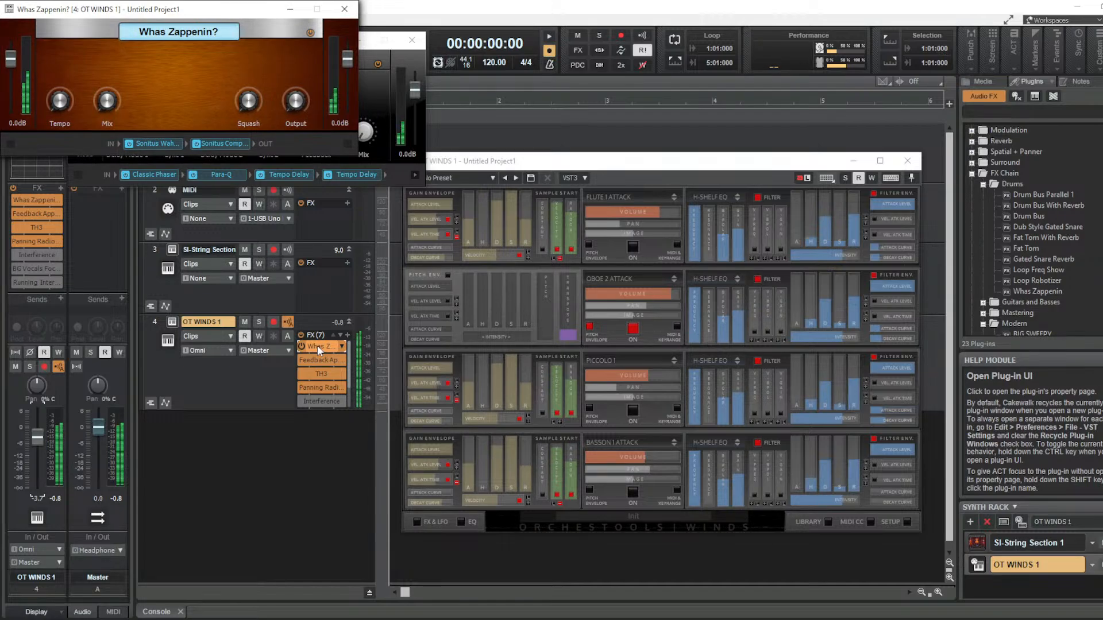
{"action": "mouse_move", "coordinate": [57, 102]}
{"action": "left_click_drag", "start_coordinate": [60, 101], "coordinate": [60, 143]}
{"action": "double_click", "coordinate": [320, 360]}
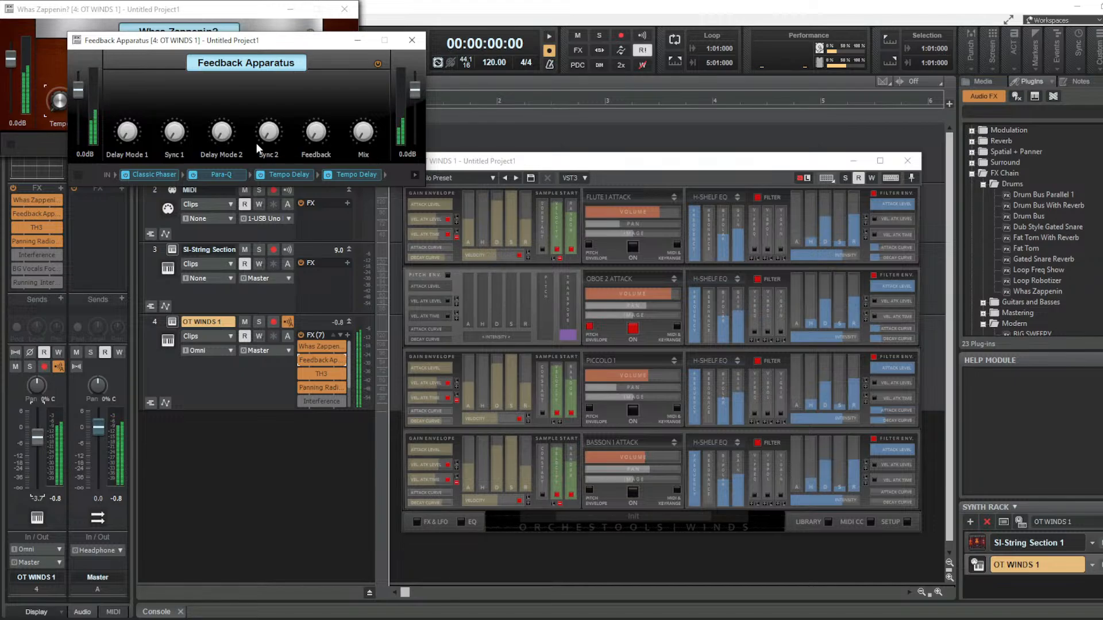
{"action": "left_click_drag", "start_coordinate": [368, 132], "coordinate": [368, 142]}
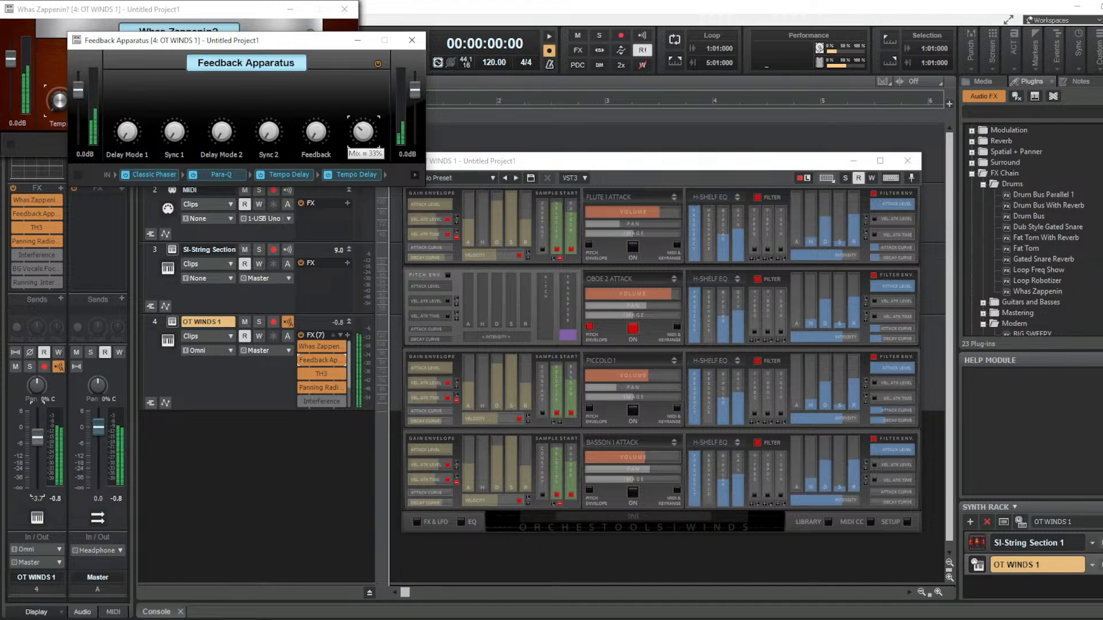
Bypass Feedback Apparatus on OT WINDS 1 and try the sound with Interference enabled, leaving Interference bypassed
{"action": "left_click", "coordinate": [301, 360]}
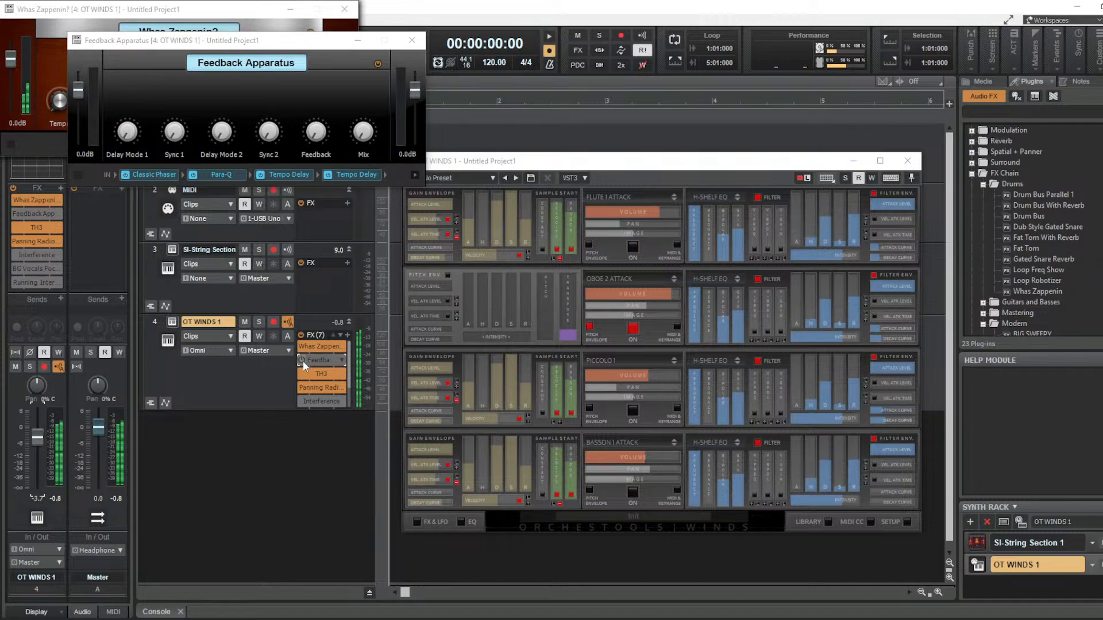
{"action": "left_click", "coordinate": [302, 401]}
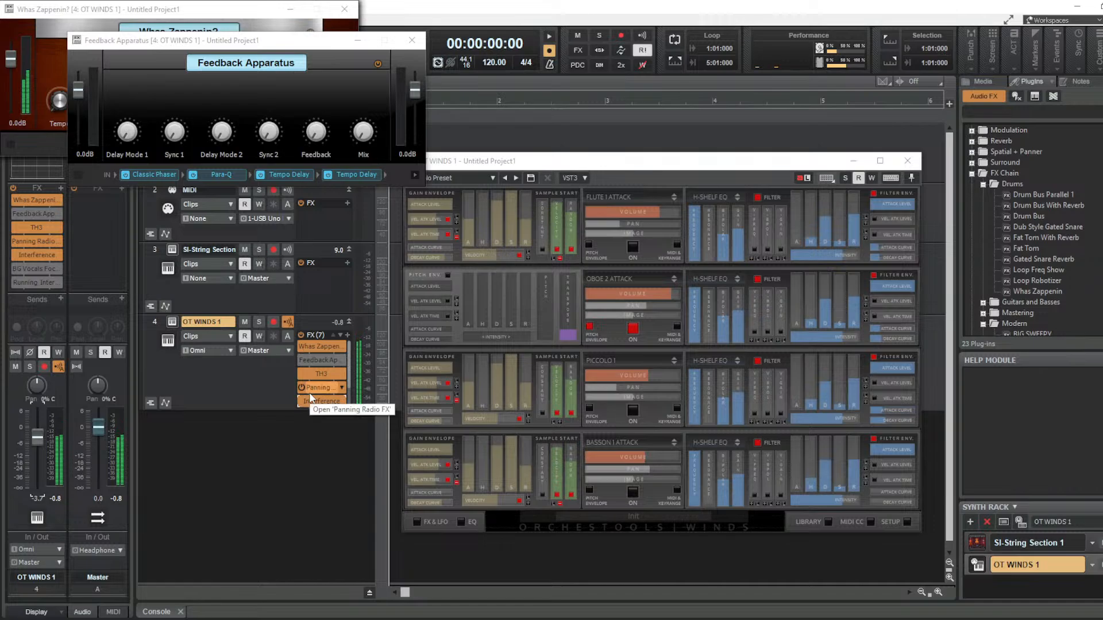
{"action": "scroll", "coordinate": [312, 389], "scroll_direction": "down", "scroll_amount": 1}
{"action": "scroll", "coordinate": [312, 392], "scroll_direction": "down", "scroll_amount": 1}
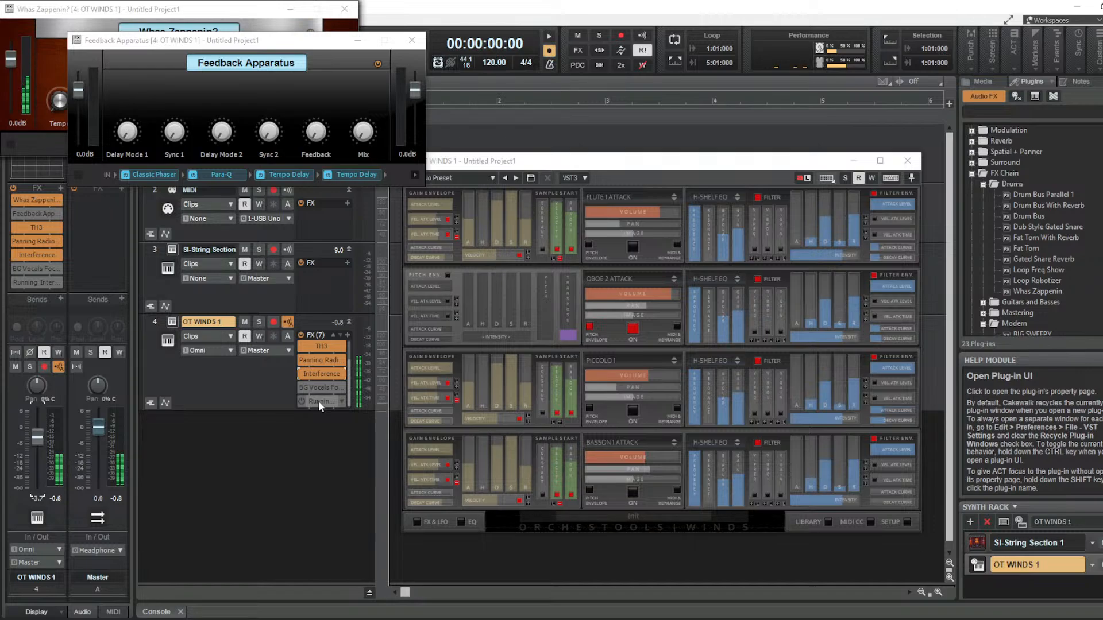
{"action": "left_click", "coordinate": [304, 372]}
{"action": "left_click", "coordinate": [303, 373]}
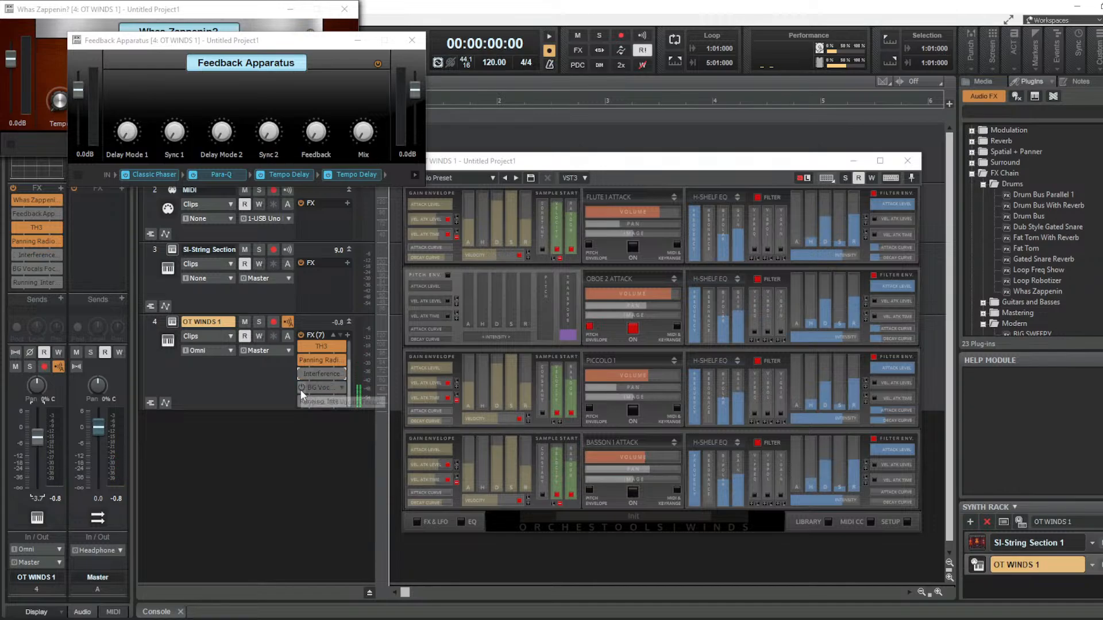
Try BG Vocals Focus and Running Interference enabled on OT WINDS 1, leaving both bypassed
{"action": "left_click", "coordinate": [301, 388]}
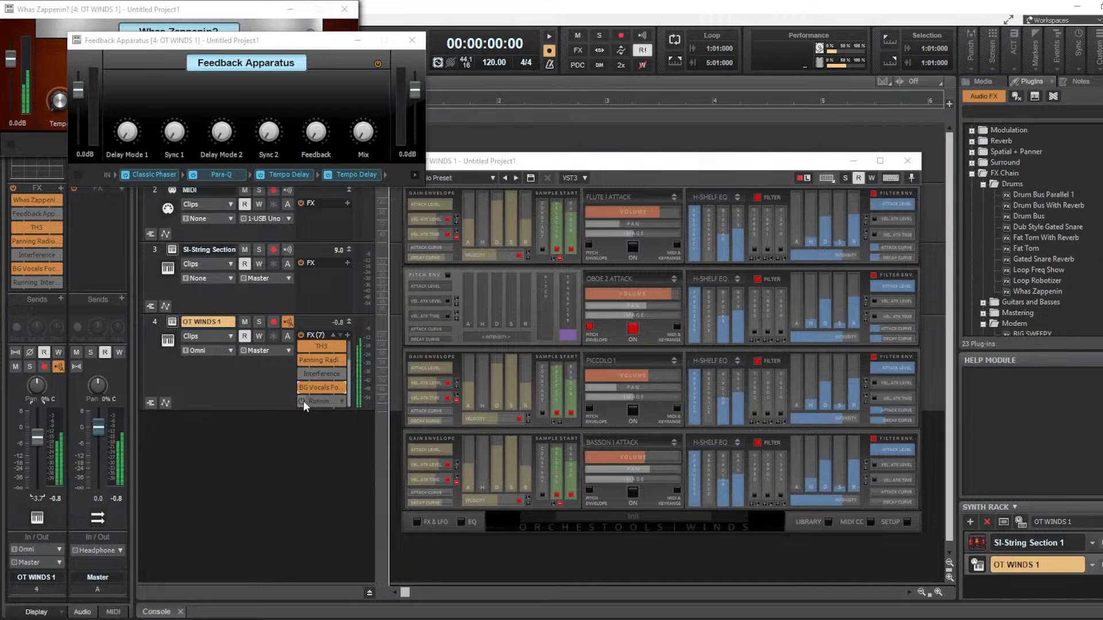
{"action": "left_click", "coordinate": [303, 401]}
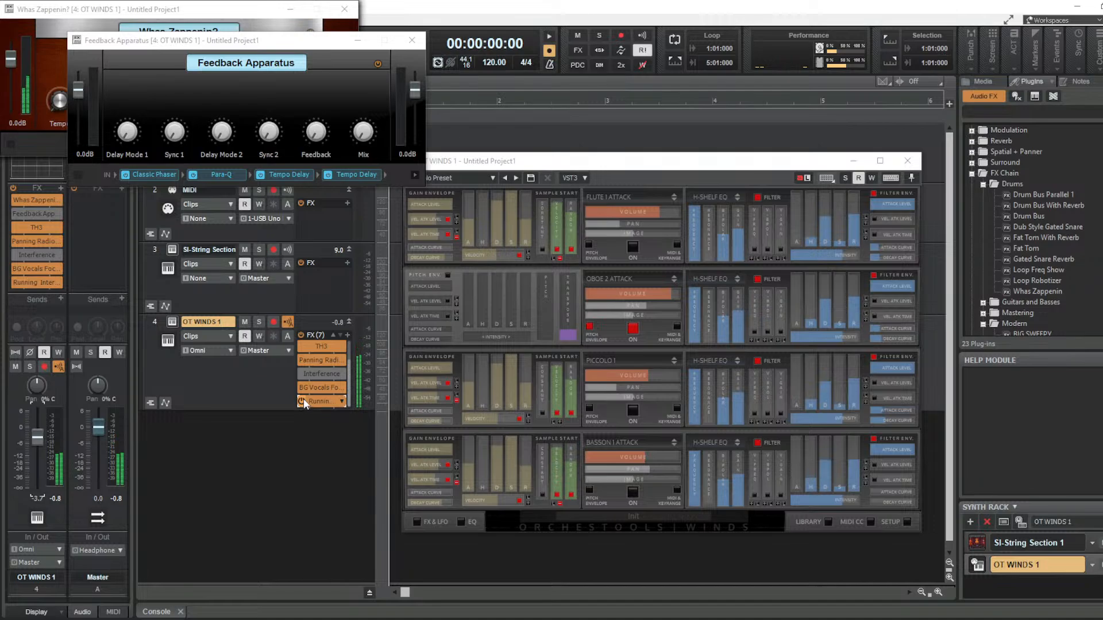
{"action": "left_click", "coordinate": [303, 399]}
{"action": "left_click", "coordinate": [302, 387]}
Bypass Panning Radio FX on OT WINDS 1 and try Feedback Apparatus enabled, leaving it bypassed
{"action": "scroll", "coordinate": [302, 386], "scroll_direction": "up", "scroll_amount": 2}
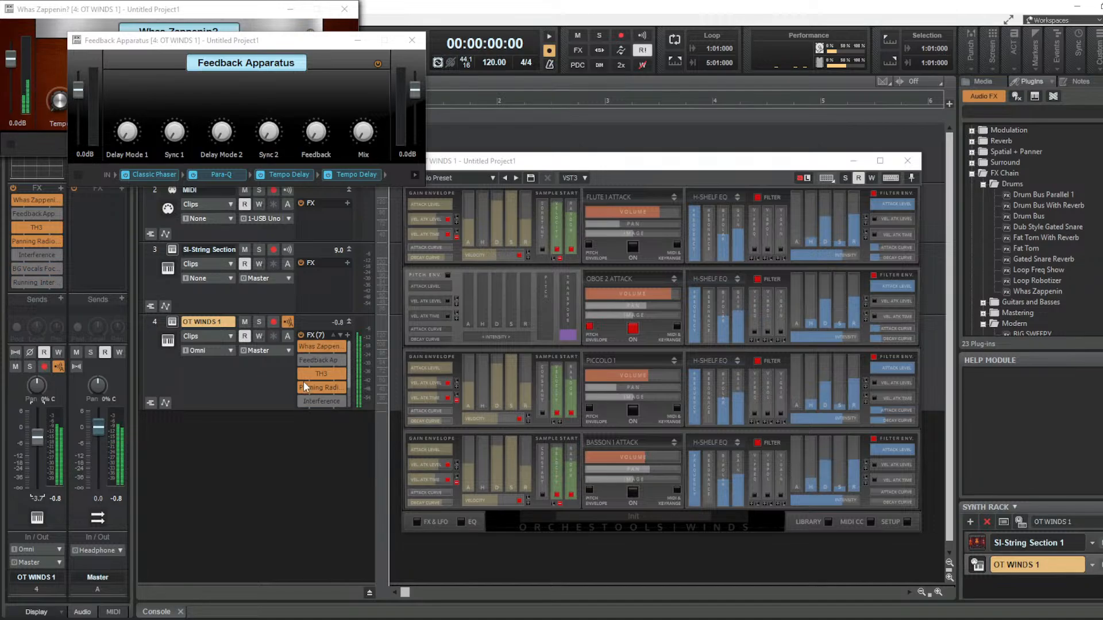
{"action": "left_click", "coordinate": [302, 385]}
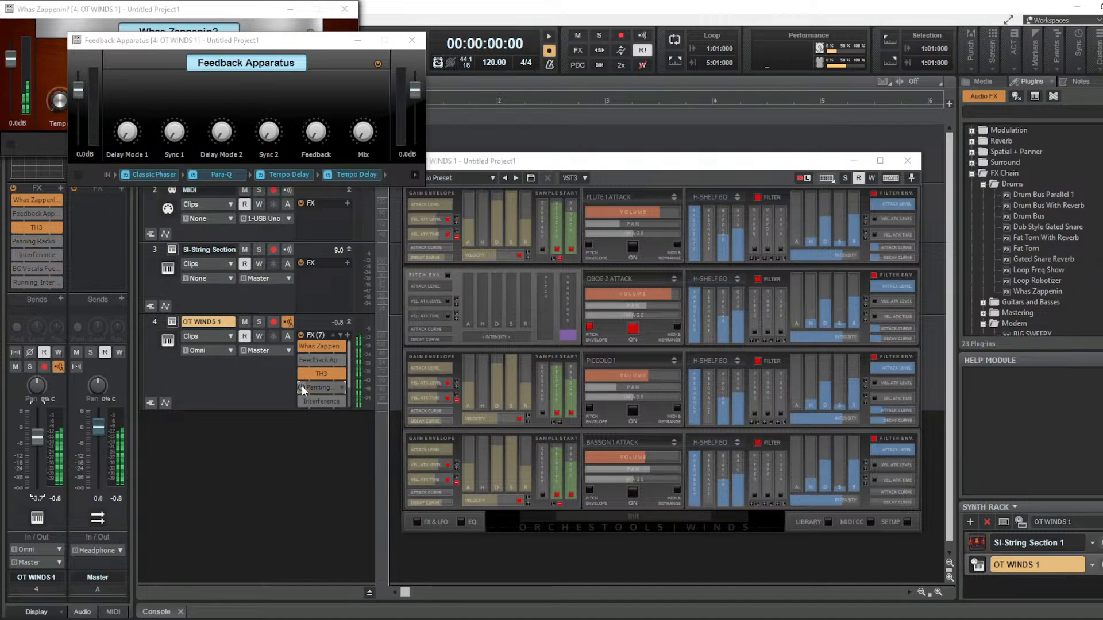
{"action": "left_click", "coordinate": [303, 361]}
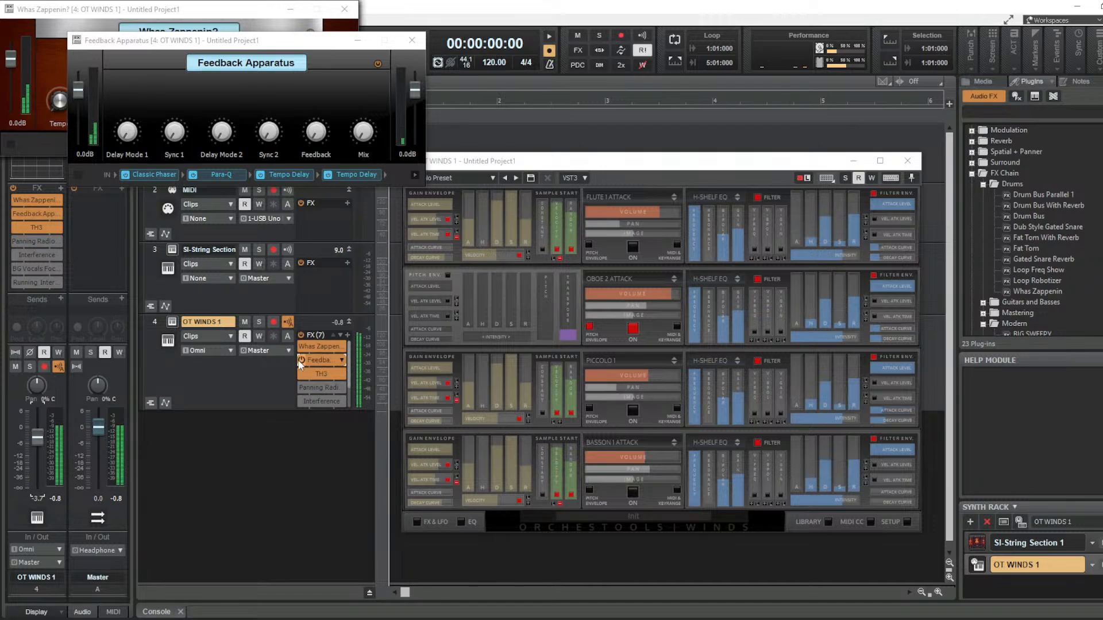
{"action": "left_click", "coordinate": [301, 359]}
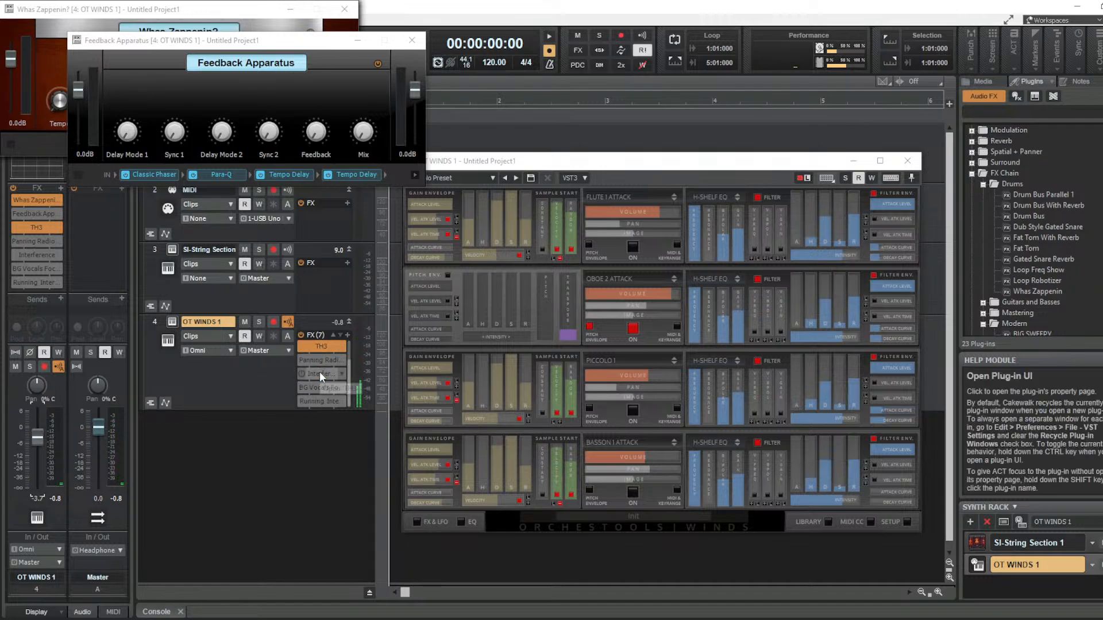
Try the Fat Tom With Reverb FX chain after TH3 on OT WINDS 1 and undo its insertion
{"action": "scroll", "coordinate": [1023, 285], "scroll_direction": "up", "scroll_amount": 3}
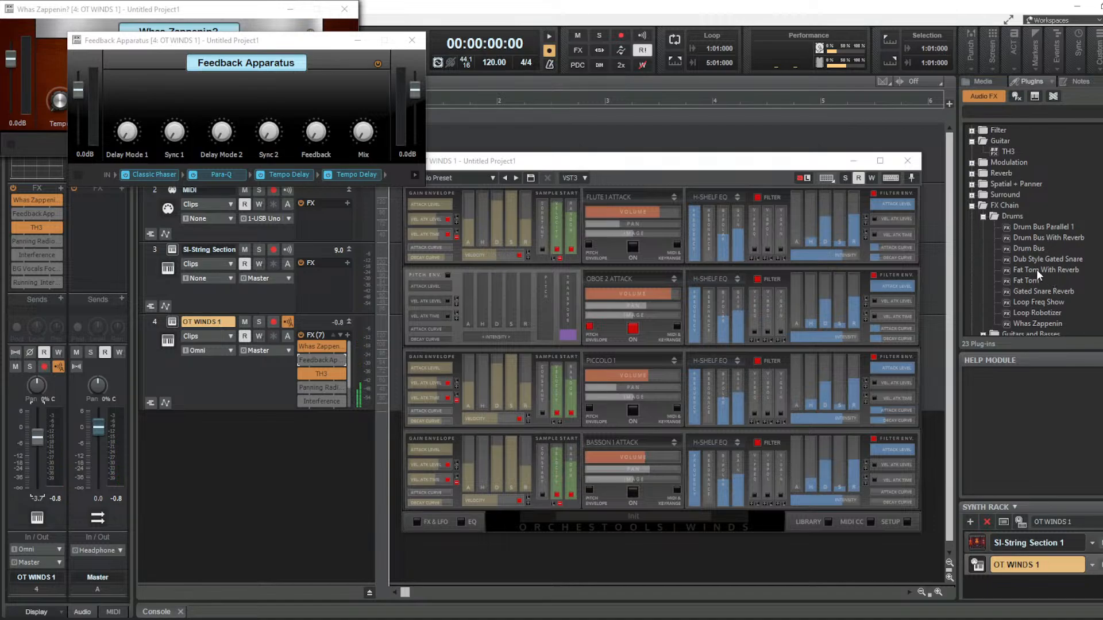
{"action": "left_click_drag", "start_coordinate": [1036, 270], "coordinate": [310, 381]}
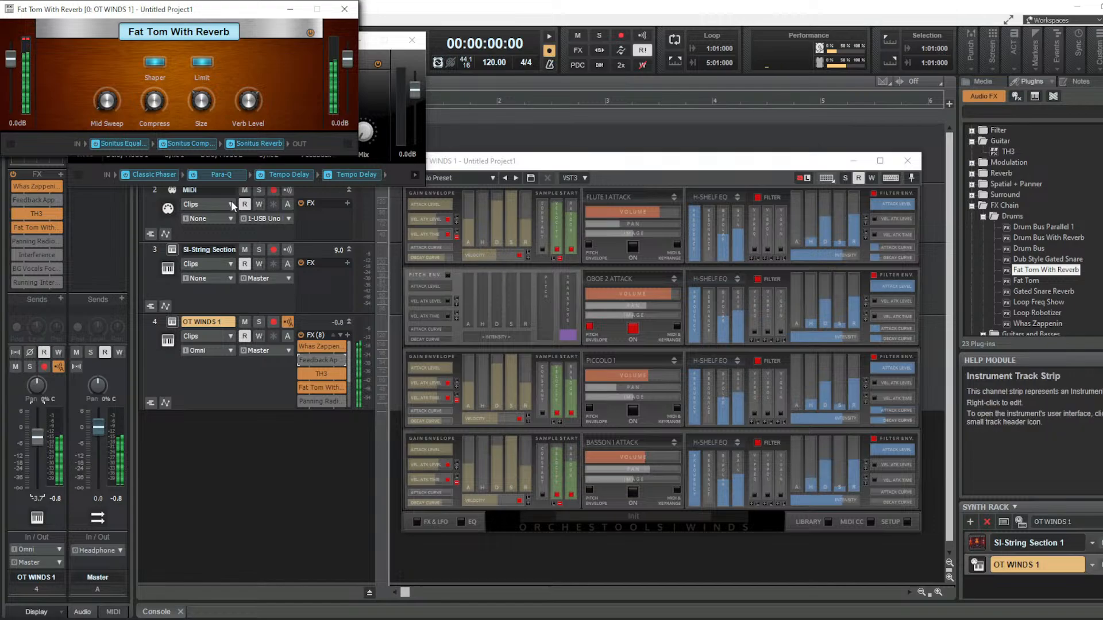
{"action": "key", "text": "ctrl+z"}
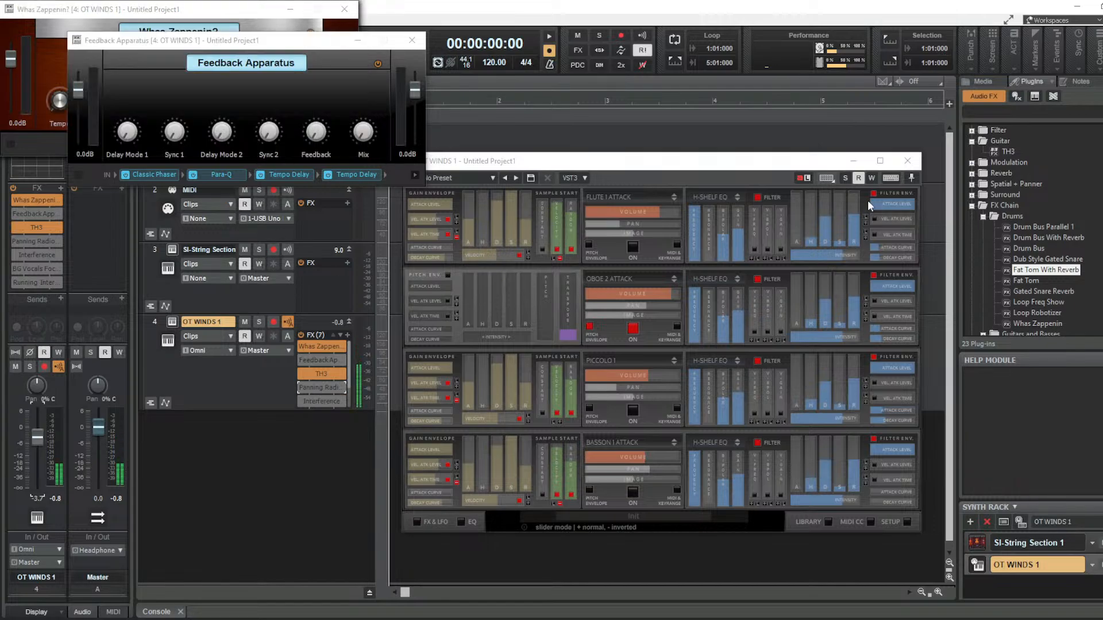
Add the Drum Bus With Reverb FX chain after TH3 on OT WINDS 1 and lower the track volume to about -7.4 dB
{"action": "left_click", "coordinate": [1033, 238]}
{"action": "left_click_drag", "start_coordinate": [1034, 237], "coordinate": [306, 376]}
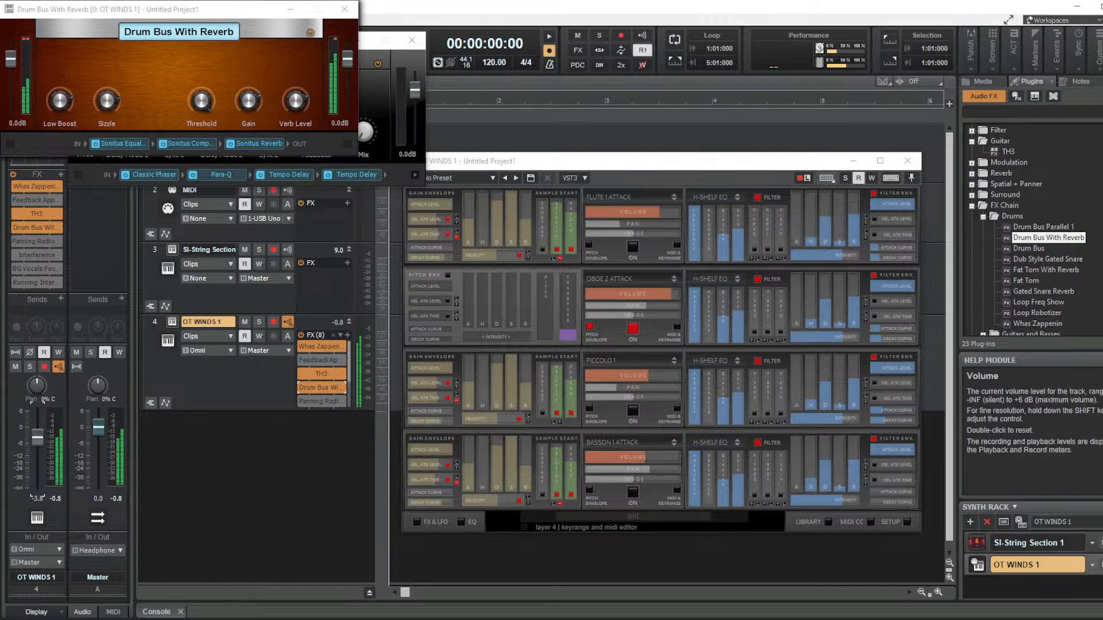
{"action": "left_click_drag", "start_coordinate": [32, 437], "coordinate": [33, 448]}
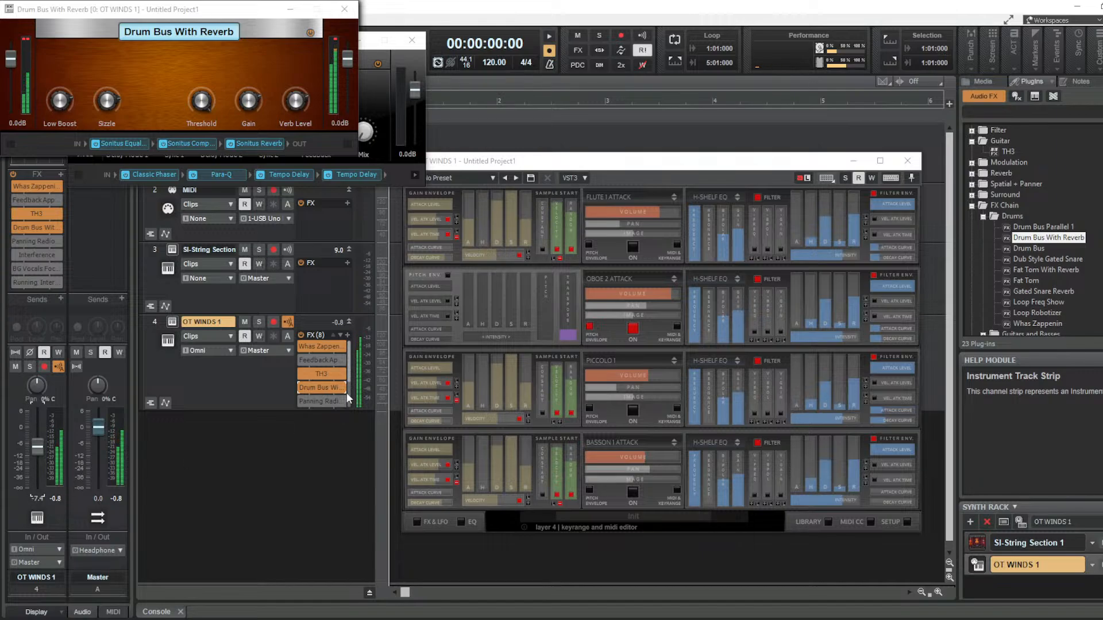
Try Panning Radio FX and Interference enabled in turn with Drum Bus With Reverb, leaving both bypassed
{"action": "scroll", "coordinate": [309, 395], "scroll_direction": "down", "scroll_amount": 1}
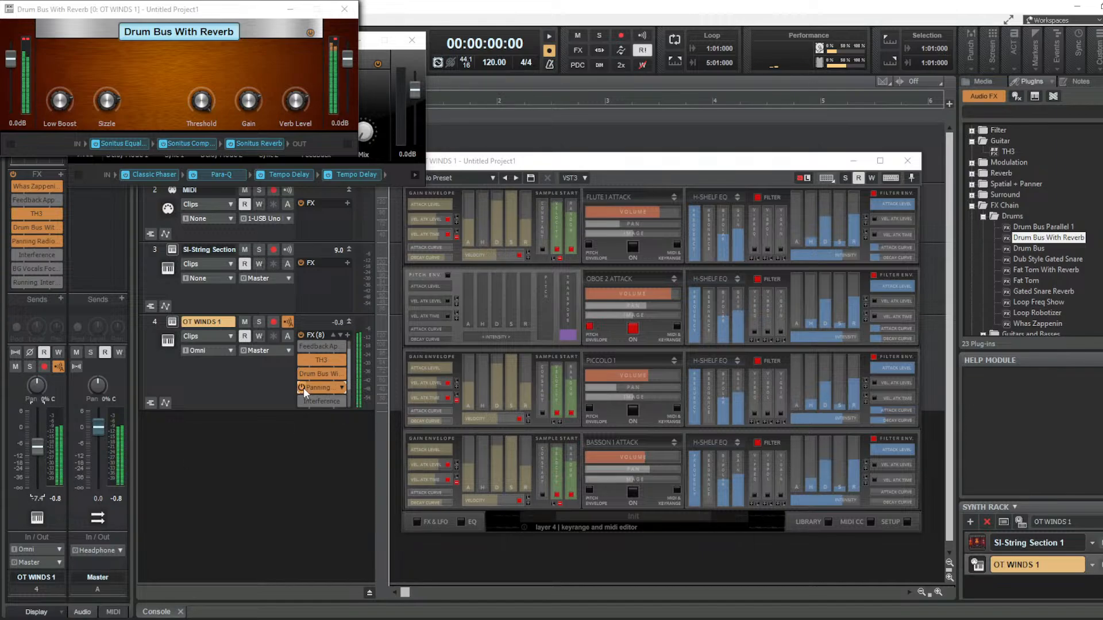
{"action": "scroll", "coordinate": [306, 393], "scroll_direction": "down", "scroll_amount": 1}
{"action": "left_click", "coordinate": [300, 388]}
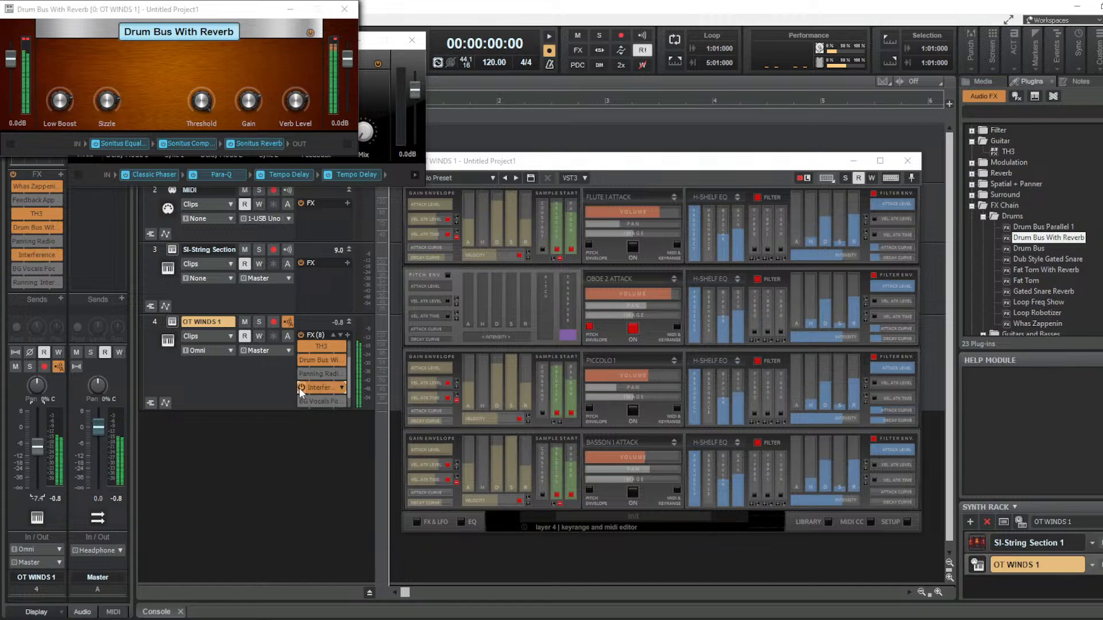
{"action": "left_click", "coordinate": [299, 388]}
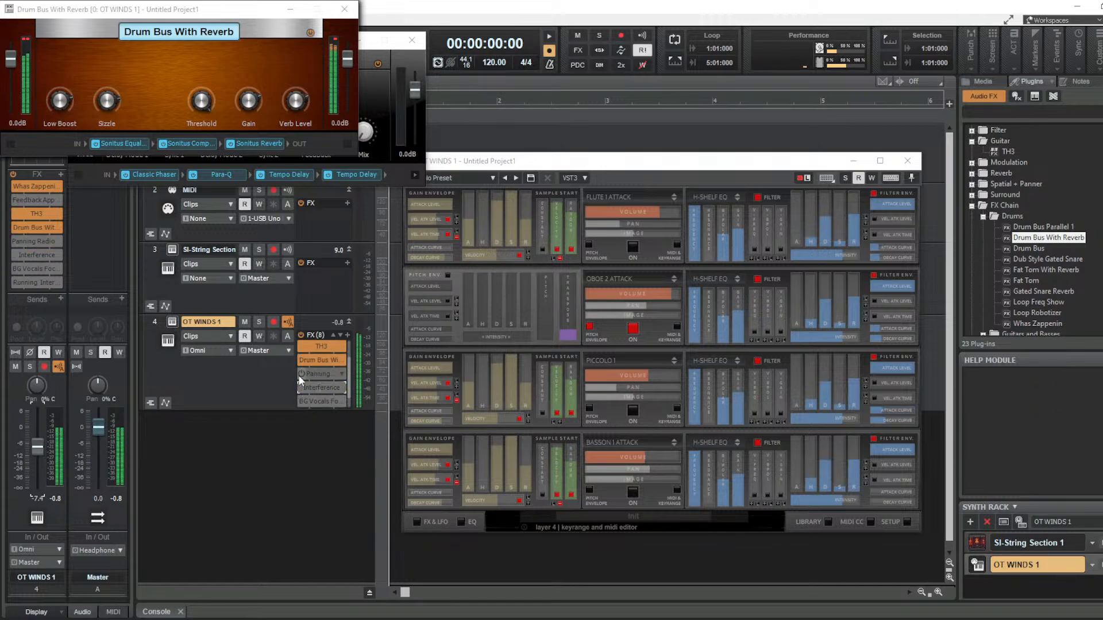
{"action": "left_click", "coordinate": [300, 374]}
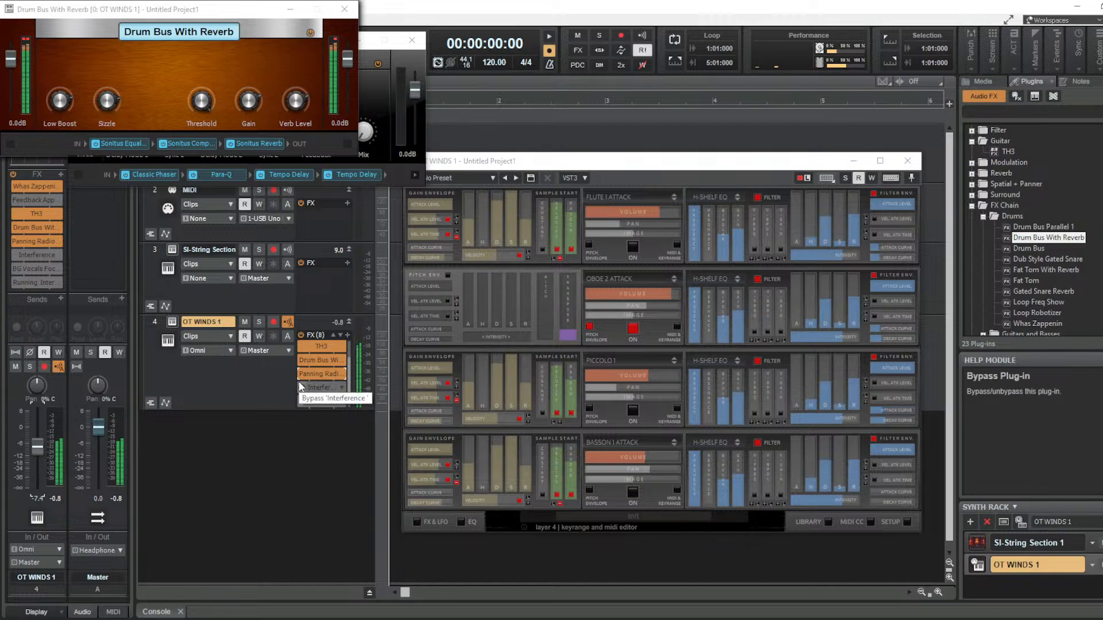
{"action": "left_click", "coordinate": [298, 374]}
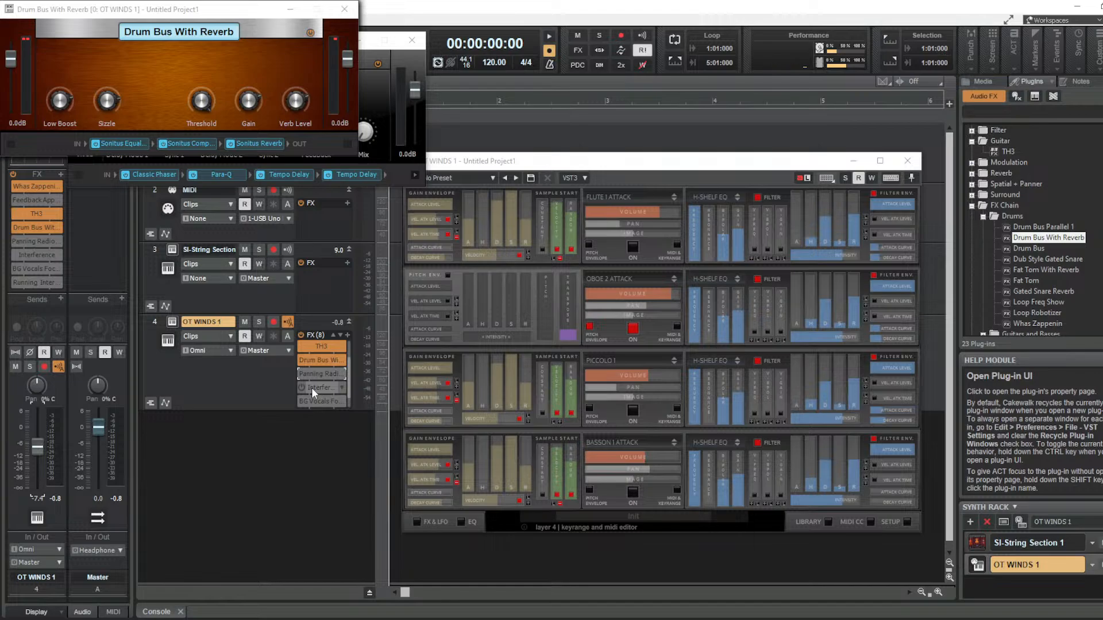
Add the BG Vocals Focus and I'm An Alien FX chains from the Vocals category to the SI-String Section 1 track
{"action": "left_click", "coordinate": [202, 302]}
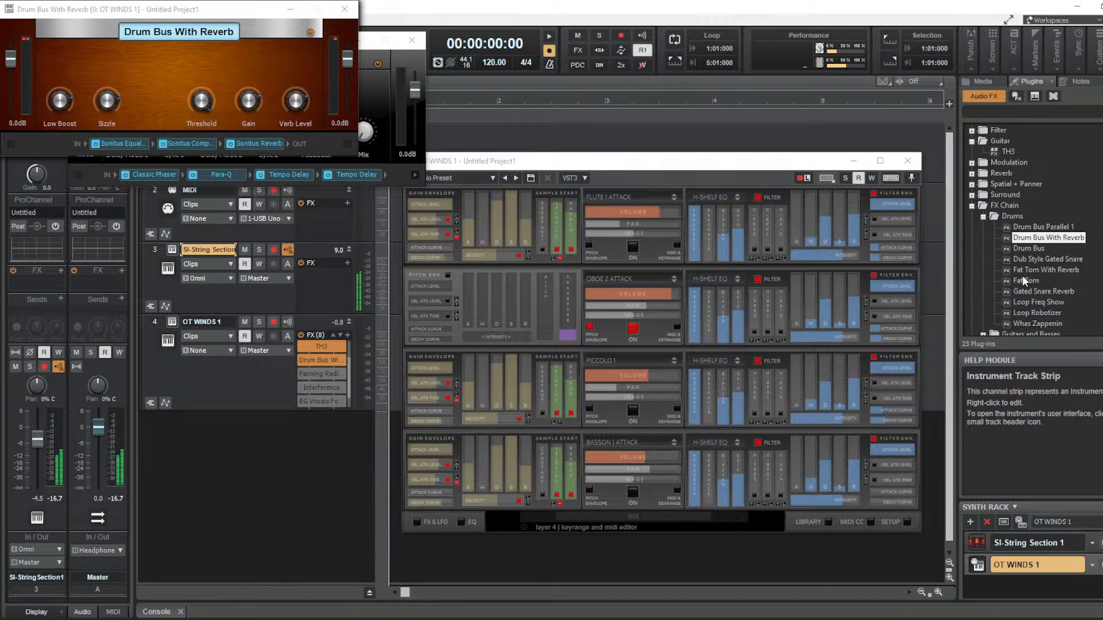
{"action": "scroll", "coordinate": [1053, 277], "scroll_direction": "down", "scroll_amount": 5}
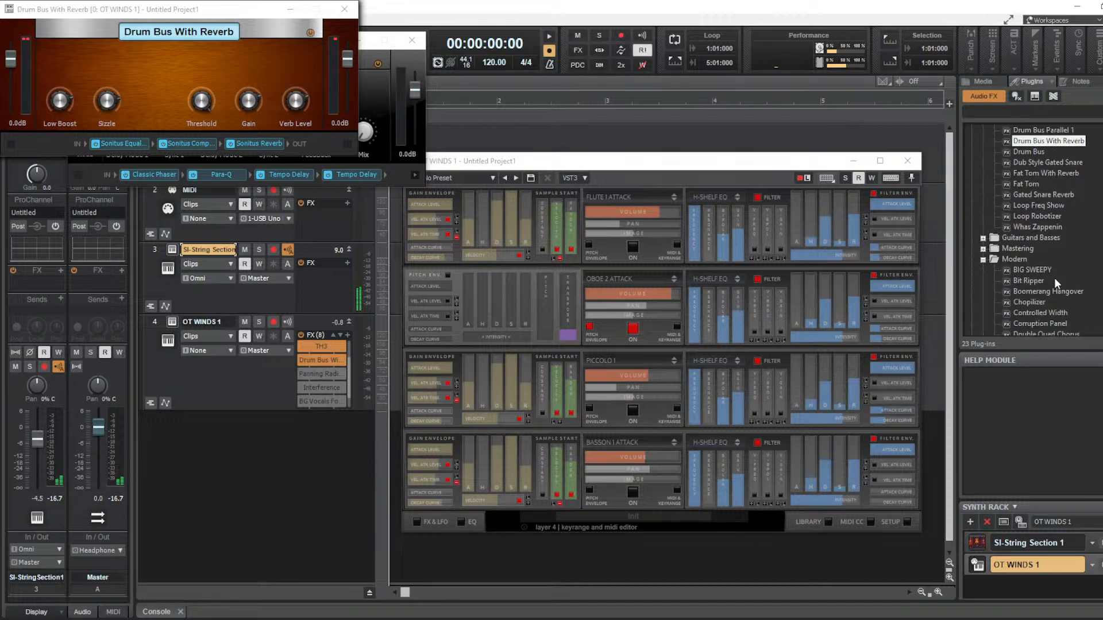
{"action": "scroll", "coordinate": [1053, 277], "scroll_direction": "down", "scroll_amount": 3}
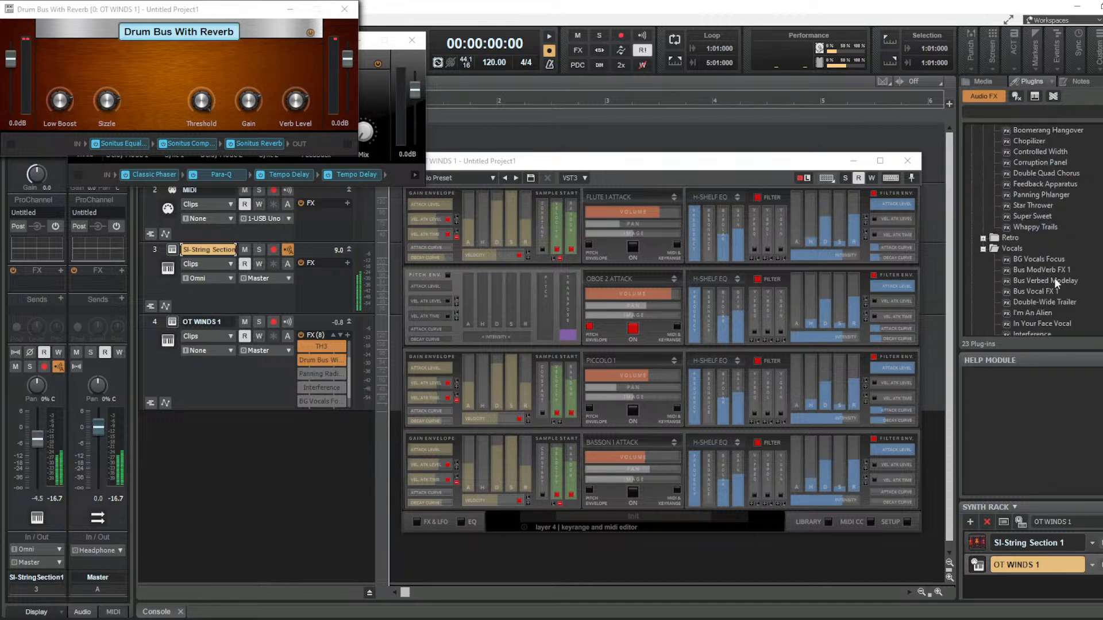
{"action": "left_click_drag", "start_coordinate": [1035, 261], "coordinate": [316, 284]}
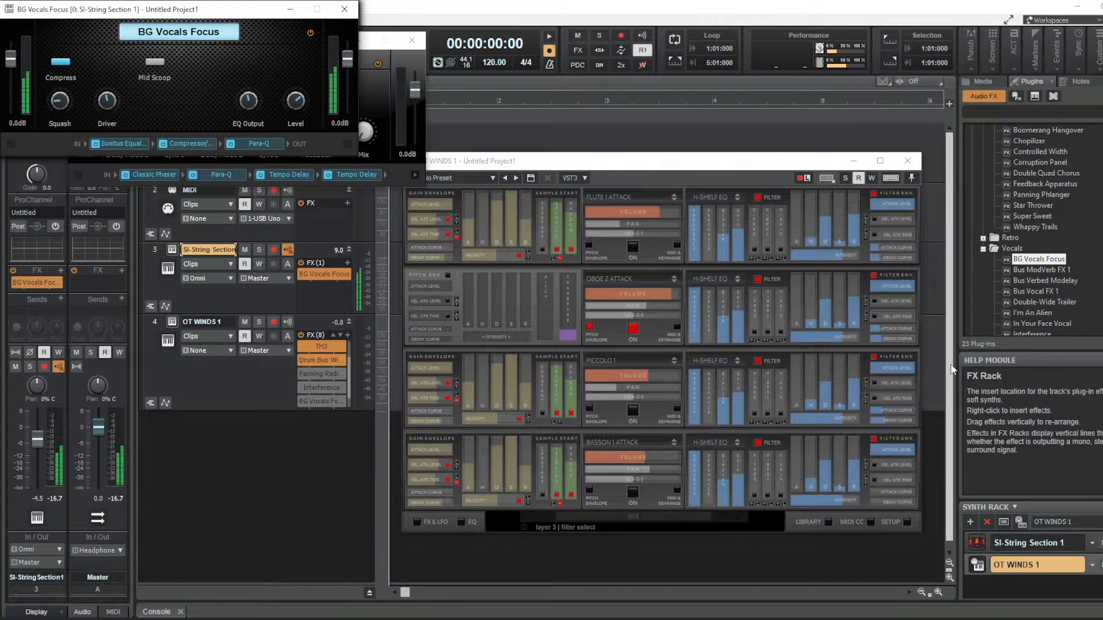
{"action": "left_click_drag", "start_coordinate": [1027, 313], "coordinate": [336, 297]}
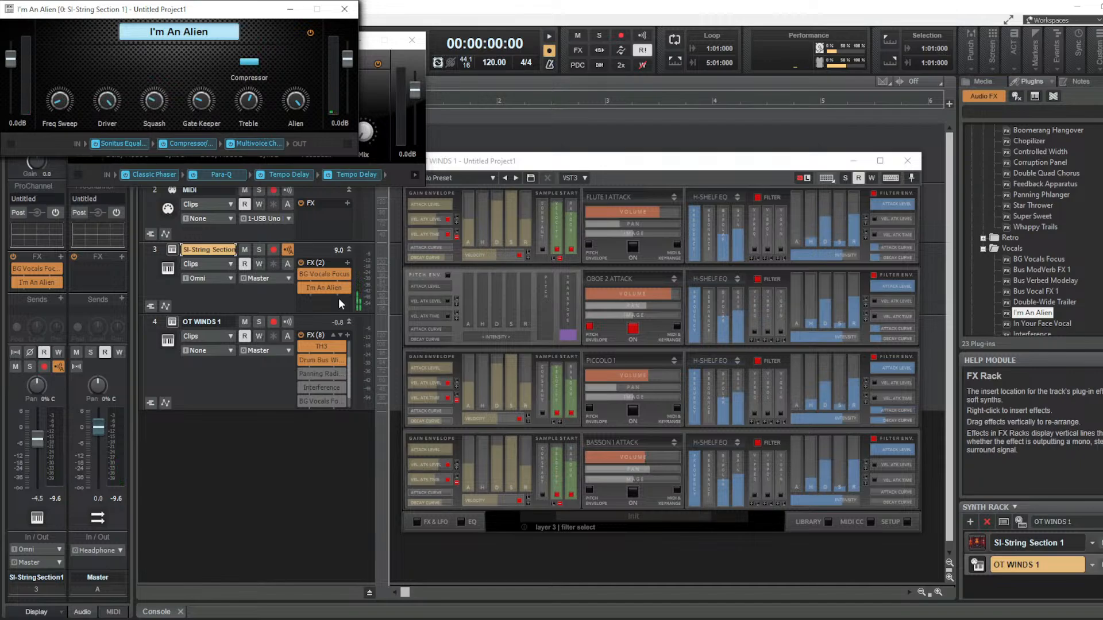
Insert a new SI-Drum Kit instrument track with Omni input
{"action": "right_click", "coordinate": [259, 474]}
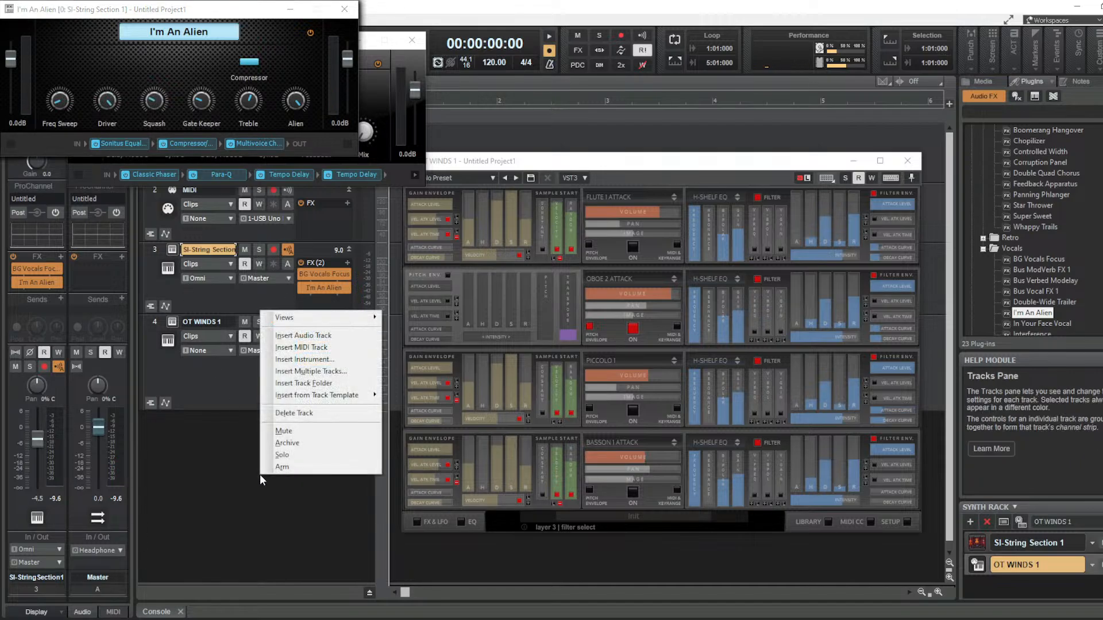
{"action": "left_click", "coordinate": [192, 435]}
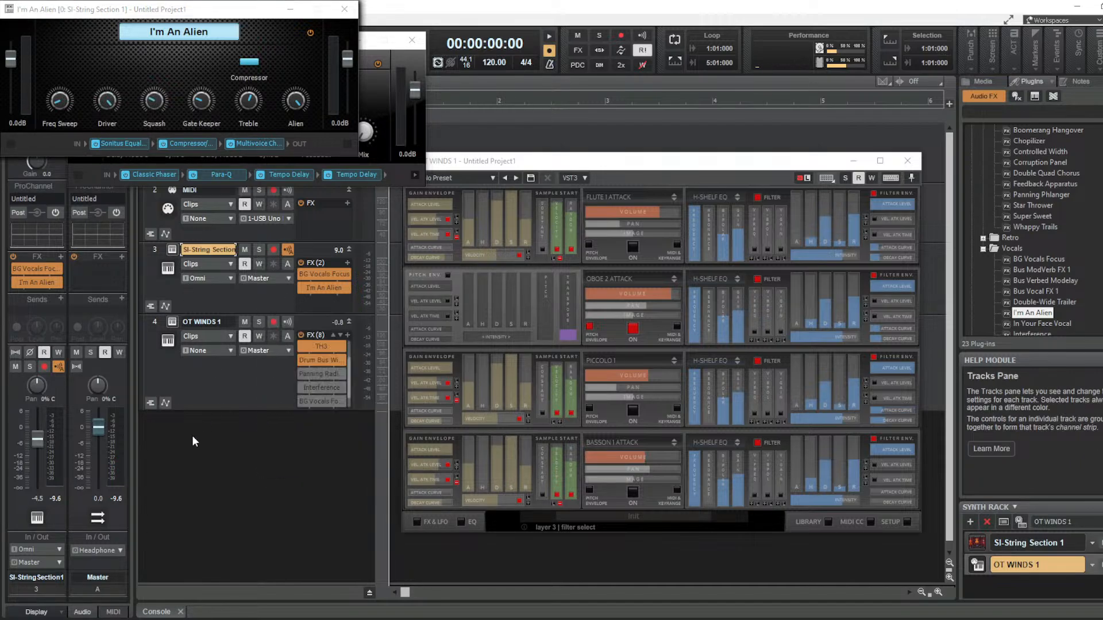
{"action": "right_click", "coordinate": [205, 464]}
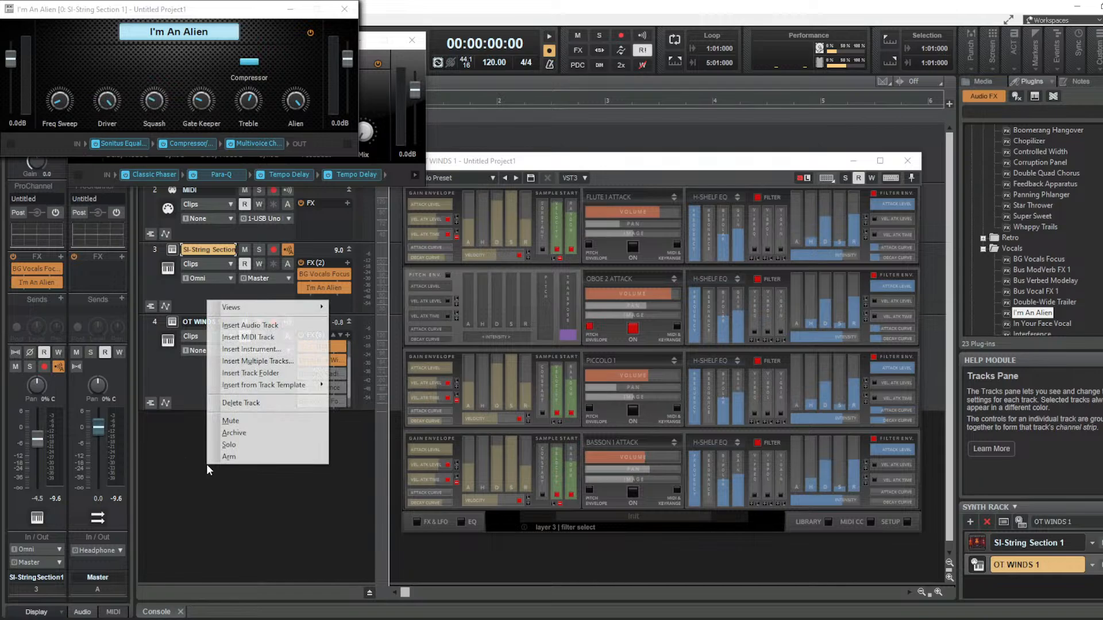
{"action": "left_click", "coordinate": [244, 349]}
{"action": "left_click", "coordinate": [280, 67]}
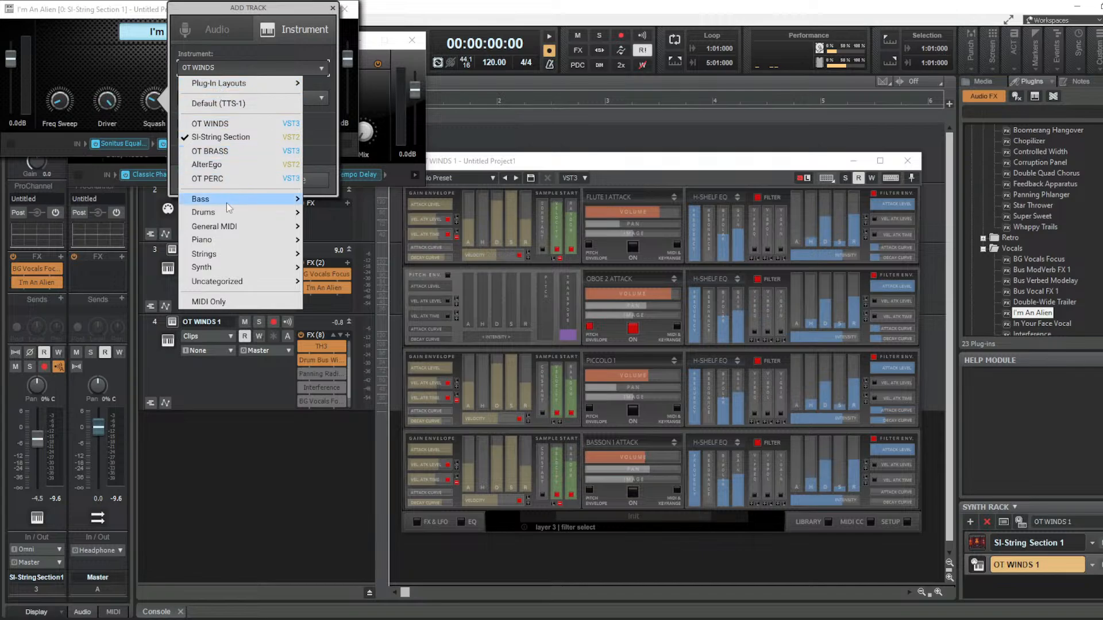
{"action": "mouse_move", "coordinate": [217, 213]}
{"action": "left_click", "coordinate": [342, 213]}
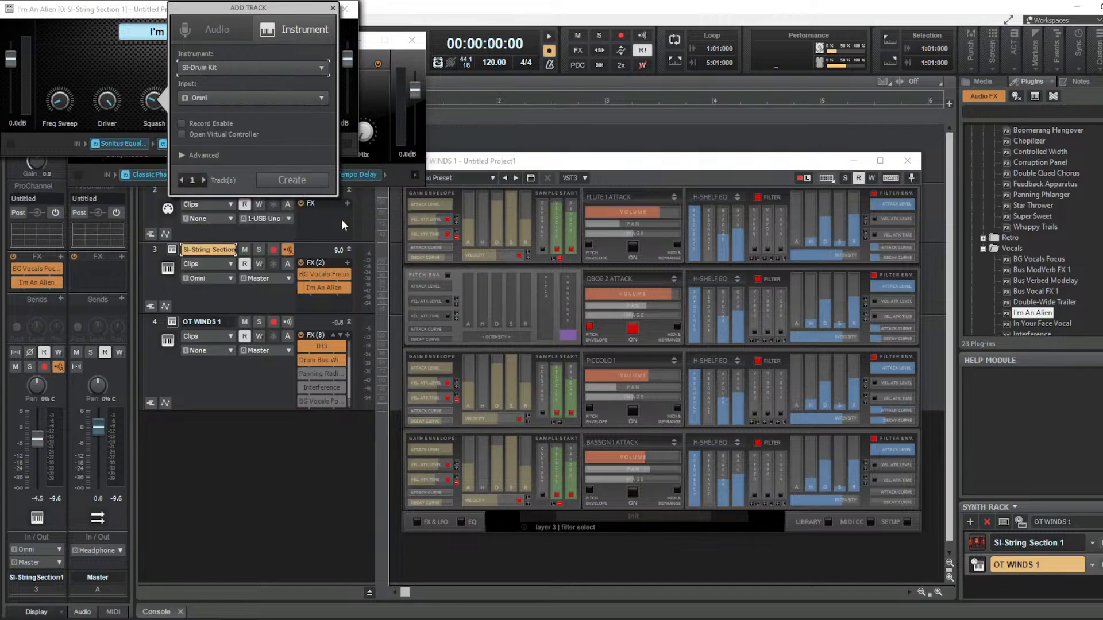
{"action": "left_click", "coordinate": [304, 178]}
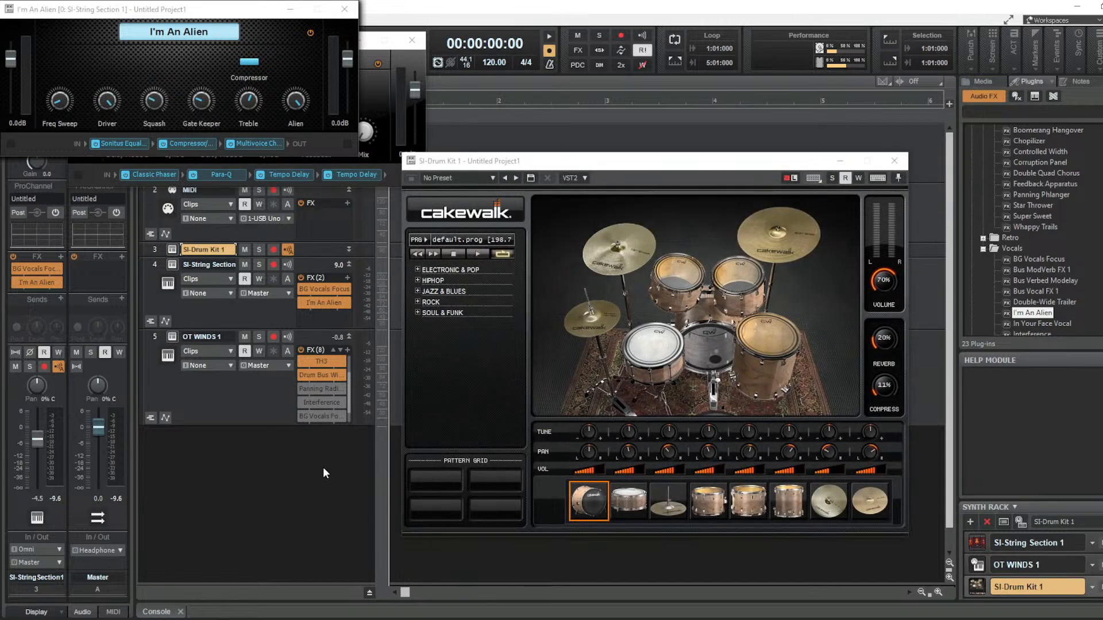
Open the Step Sequencer for SI-Drum Kit 1 and load the drum kit's Grinder program
{"action": "left_click", "coordinate": [811, 177]}
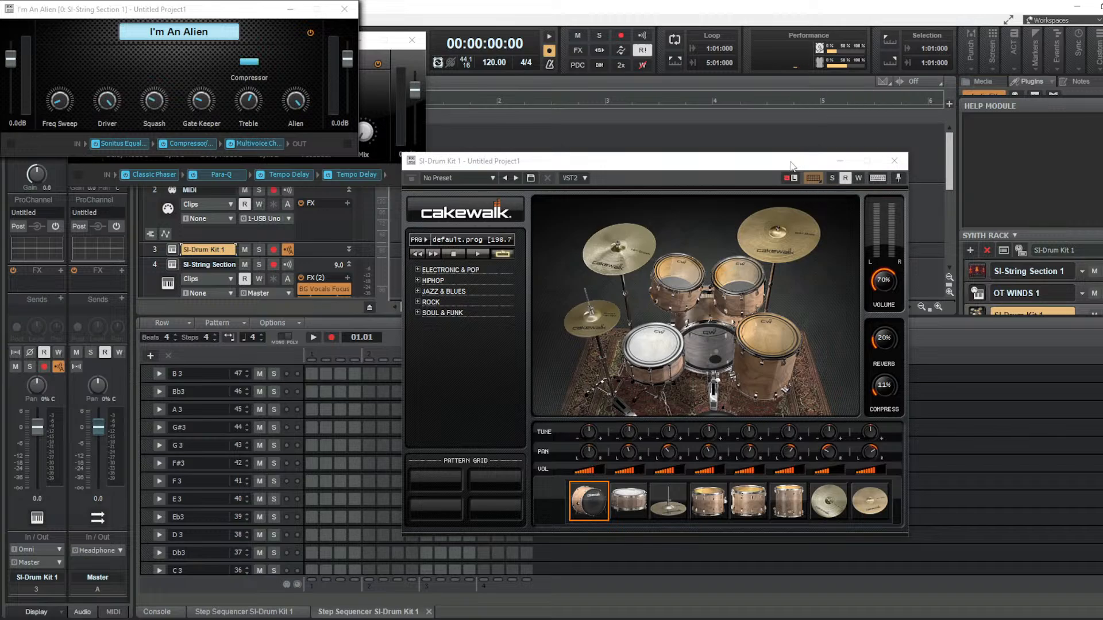
{"action": "left_click_drag", "start_coordinate": [747, 161], "coordinate": [871, 91]}
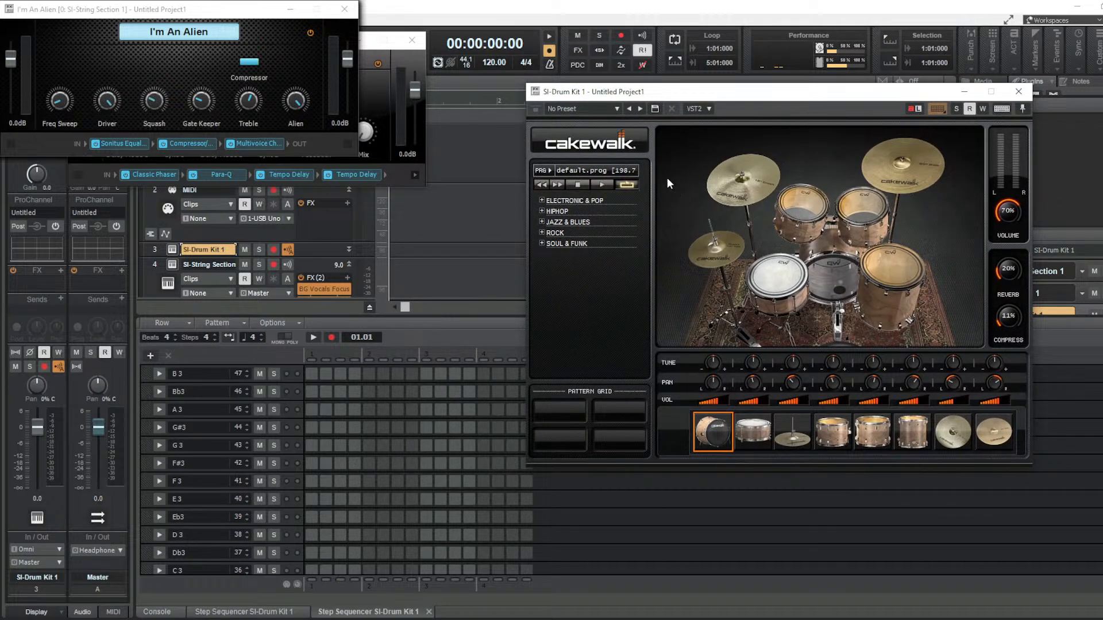
{"action": "left_click", "coordinate": [595, 170]}
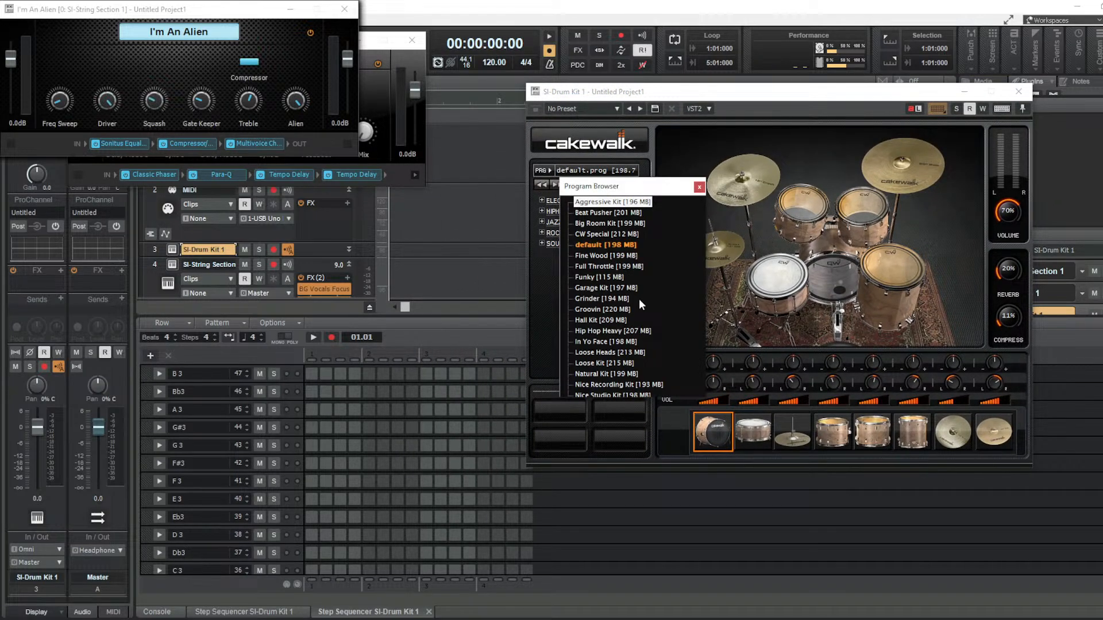
{"action": "left_click", "coordinate": [598, 303]}
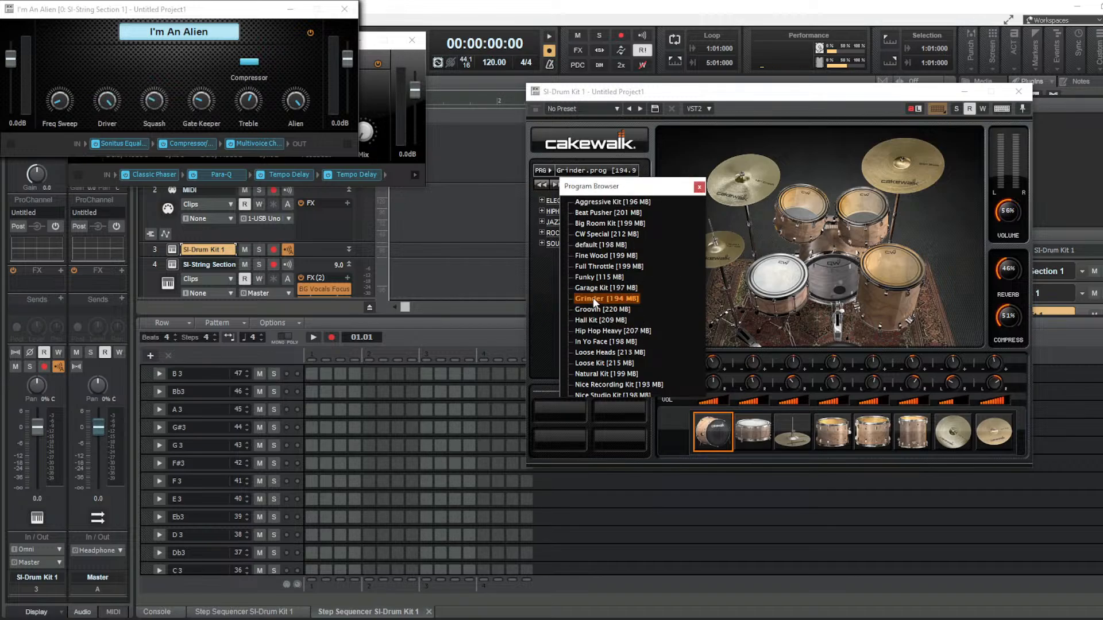
{"action": "left_click", "coordinate": [701, 188]}
{"action": "left_click", "coordinate": [811, 269]}
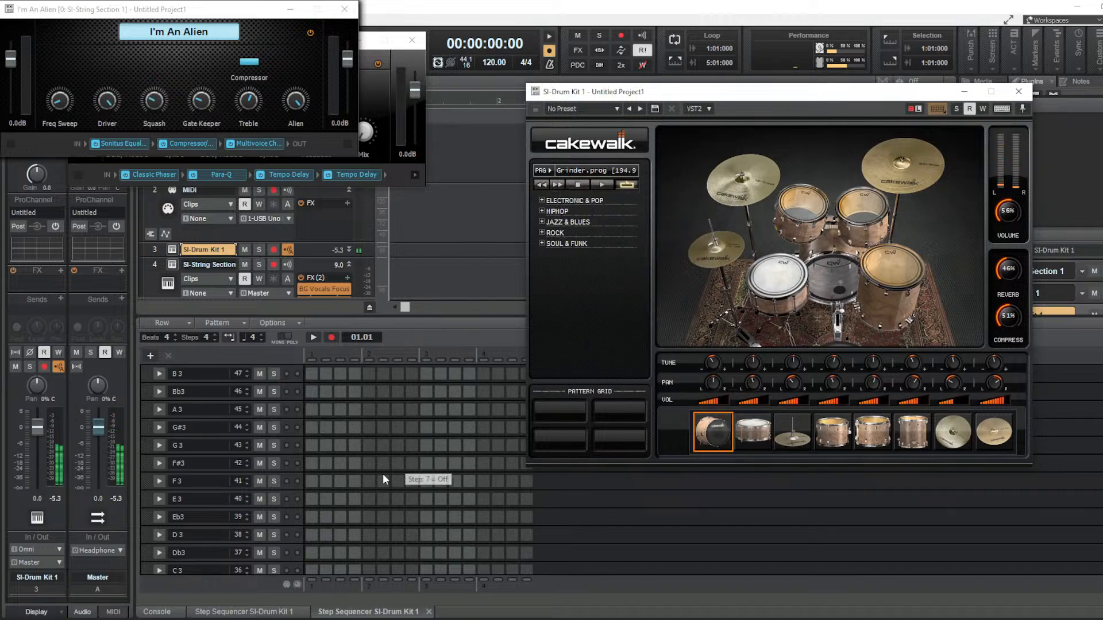
Enter C3 hits on steps 1 and 3 and a D3 hit on step 5, and play back the pattern
{"action": "scroll", "coordinate": [330, 512], "scroll_direction": "down", "scroll_amount": 1}
{"action": "left_click", "coordinate": [311, 553]}
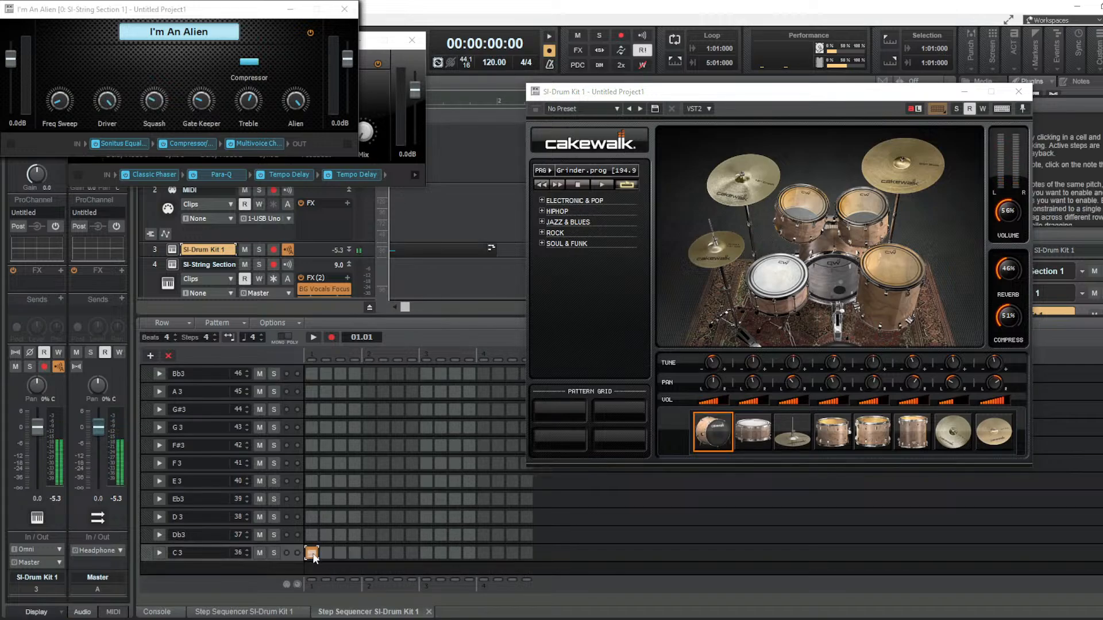
{"action": "left_click", "coordinate": [340, 553]}
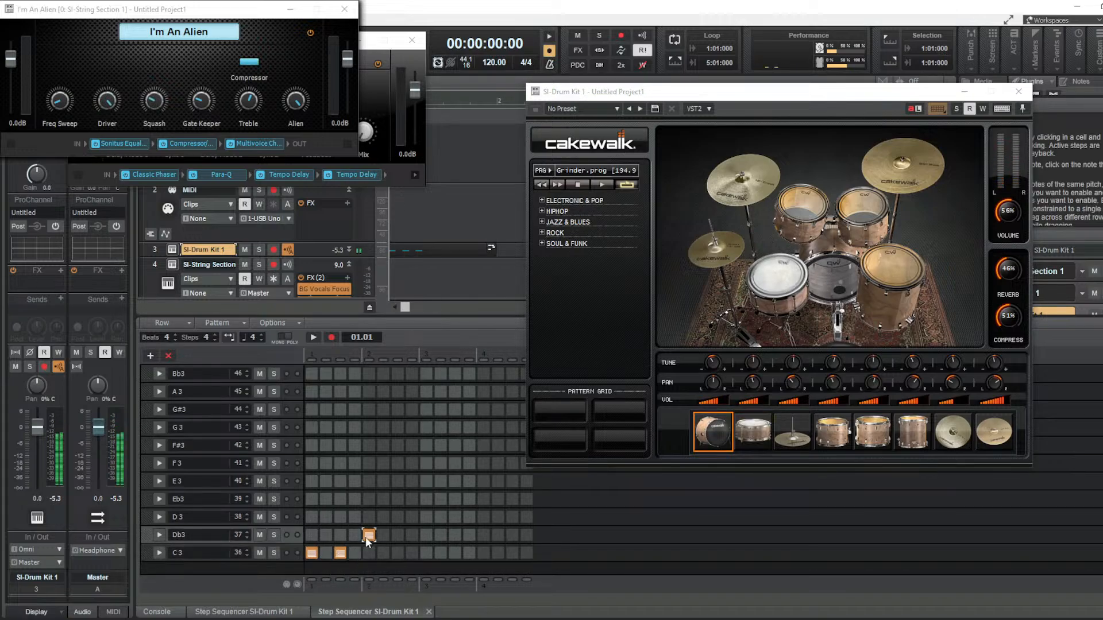
{"action": "left_click", "coordinate": [369, 518]}
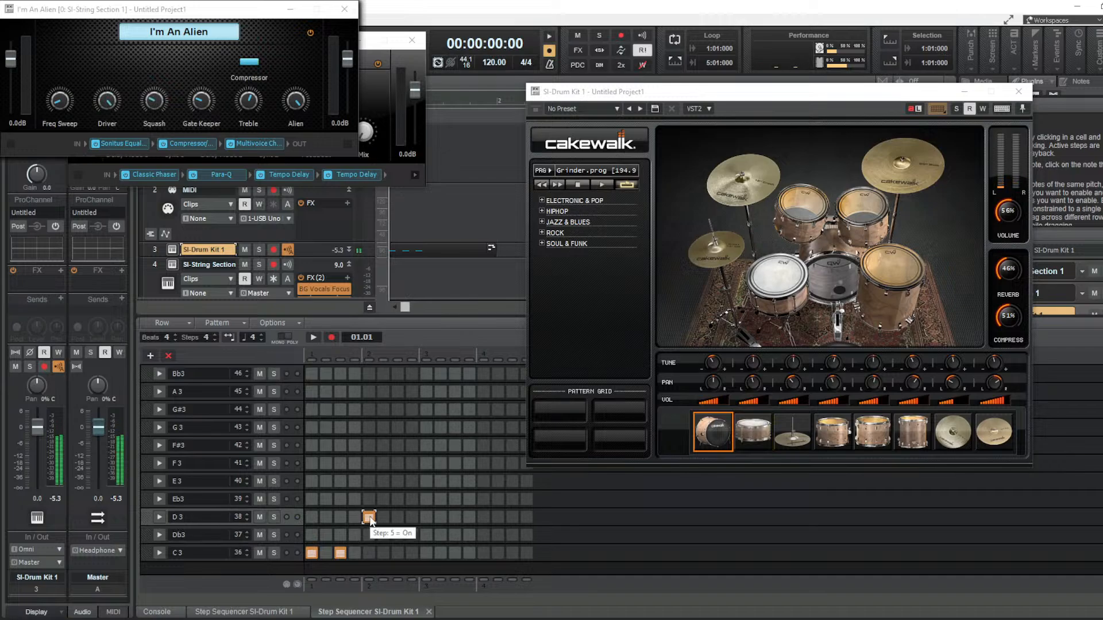
{"action": "key", "text": "space"}
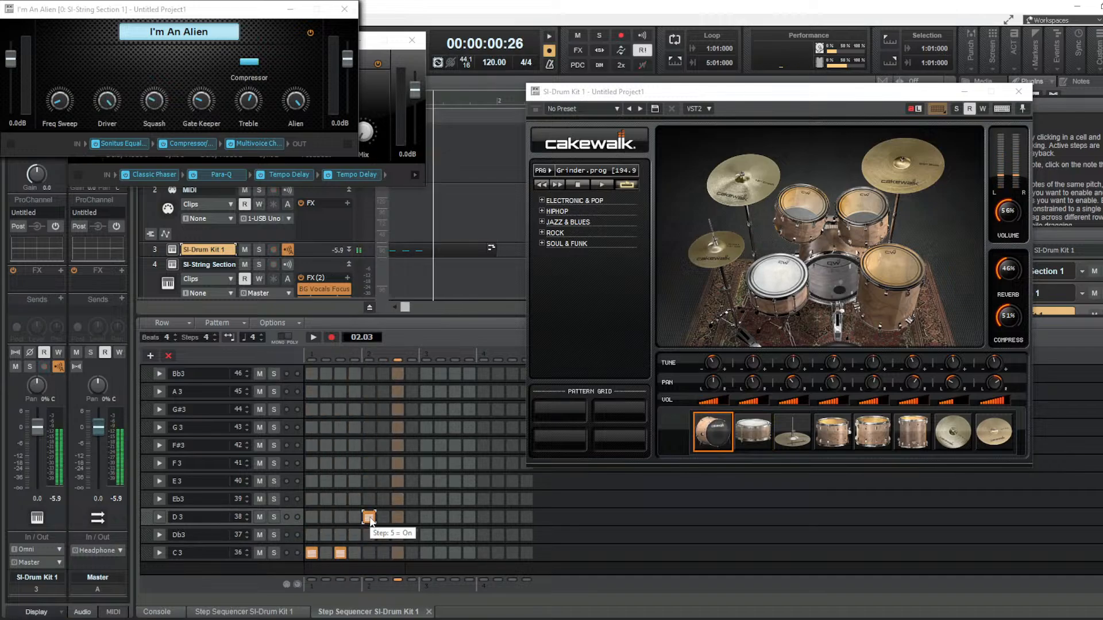
{"action": "key", "text": "space"}
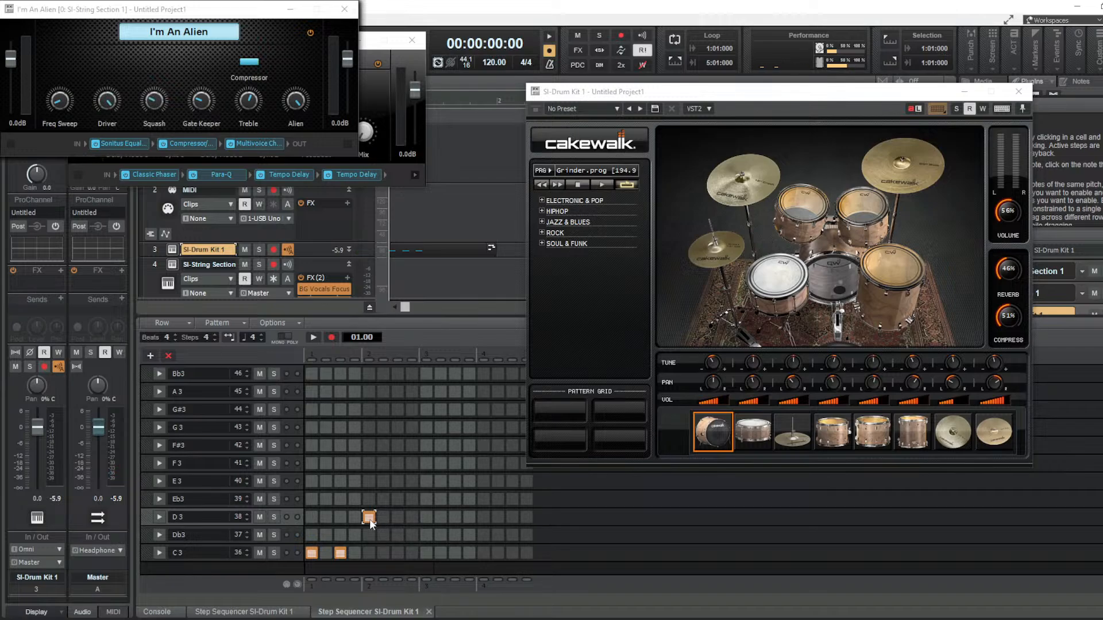
Try playing the drum pattern at tempos of 140 and 150
{"action": "double_click", "coordinate": [485, 62]}
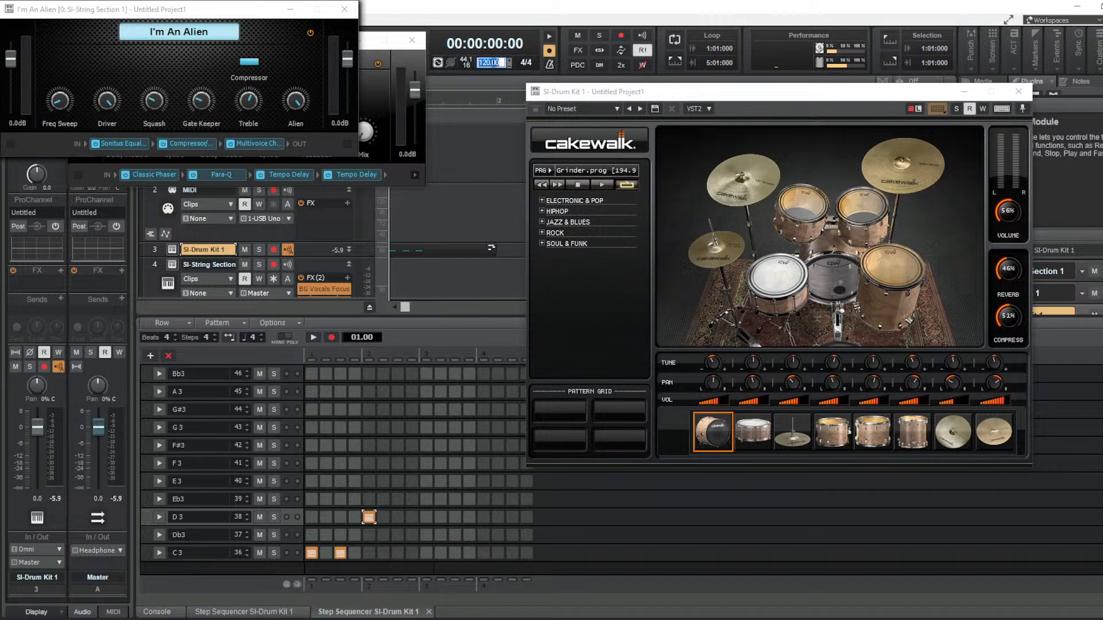
{"action": "type", "text": "140"}
{"action": "key", "text": "Return"}
{"action": "left_click", "coordinate": [549, 36]}
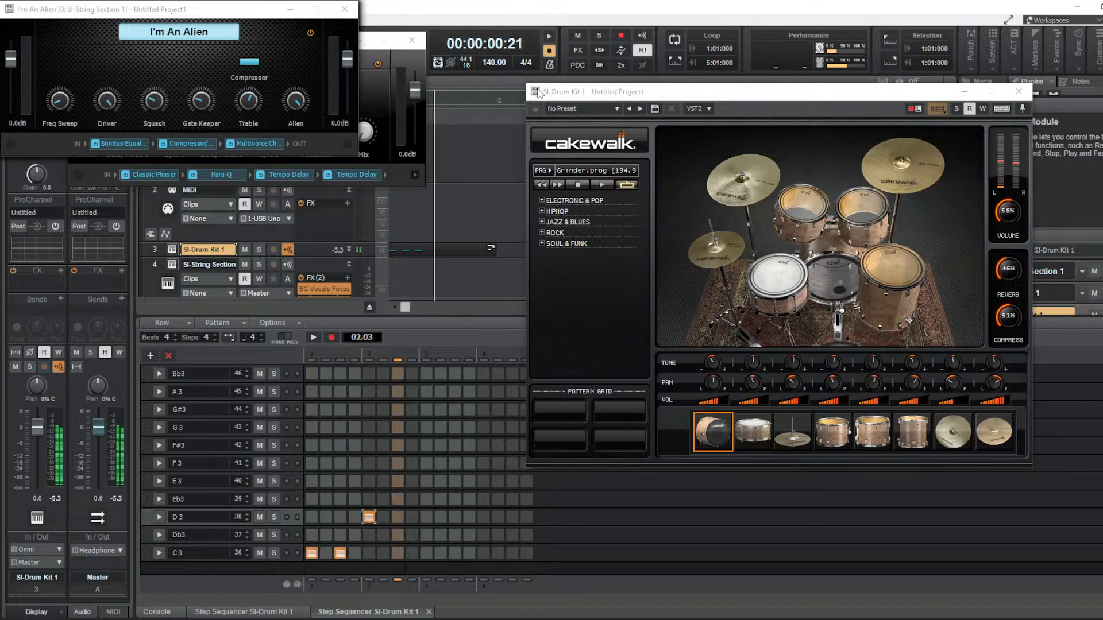
{"action": "key", "text": "space"}
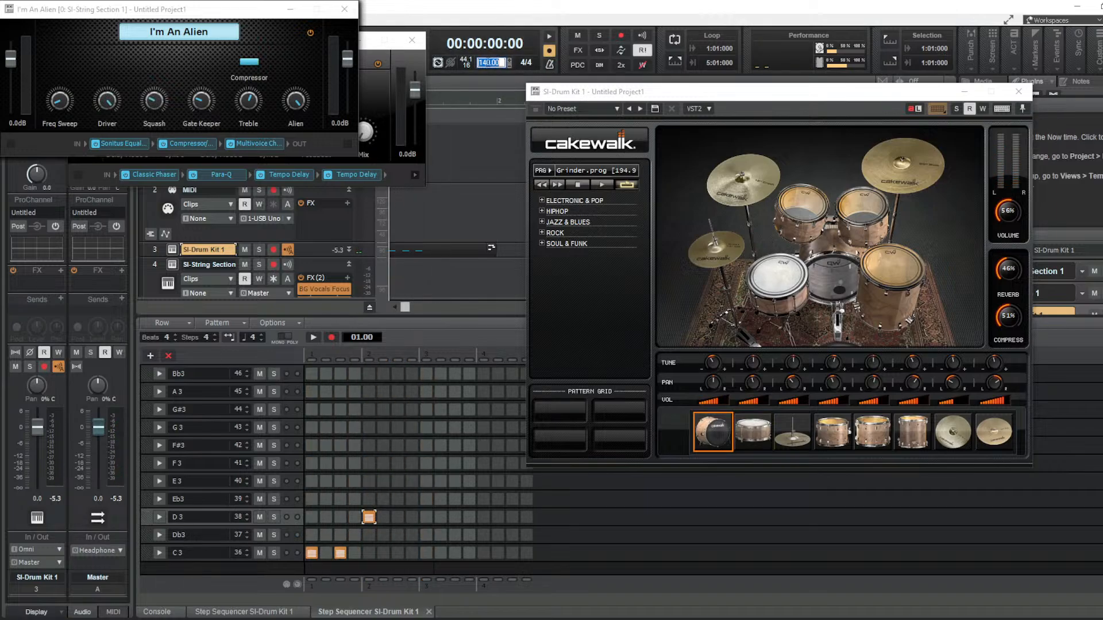
{"action": "type", "text": "150"}
{"action": "key", "text": "Return"}
{"action": "key", "text": "space"}
{"action": "key", "text": "space"}
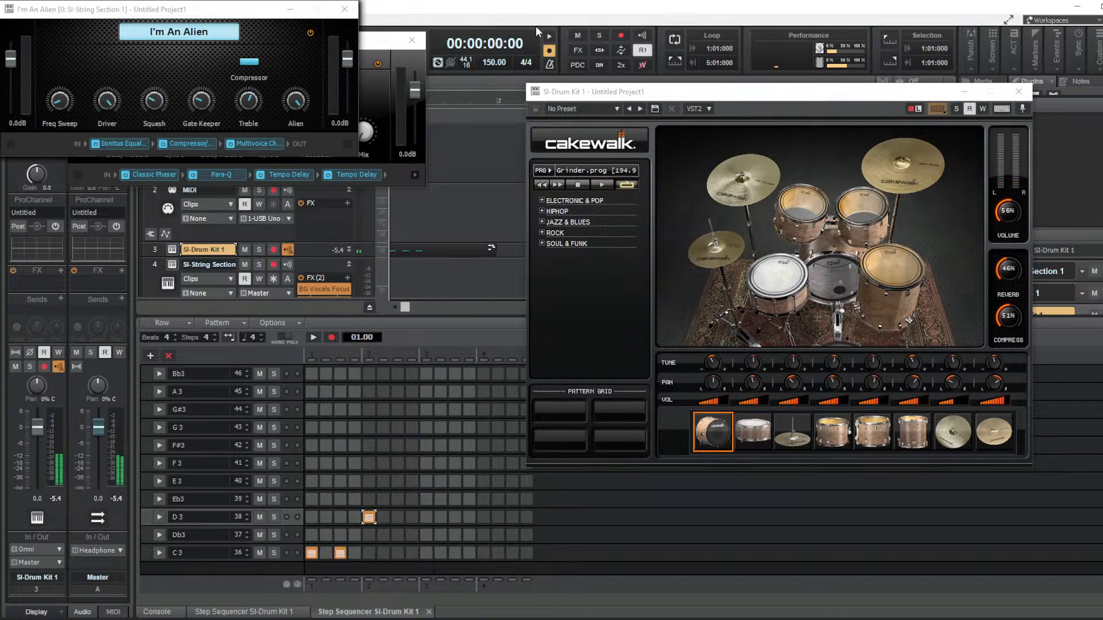
Set the project tempo to 160 and play back the drum pattern
{"action": "type", "text": "1"}
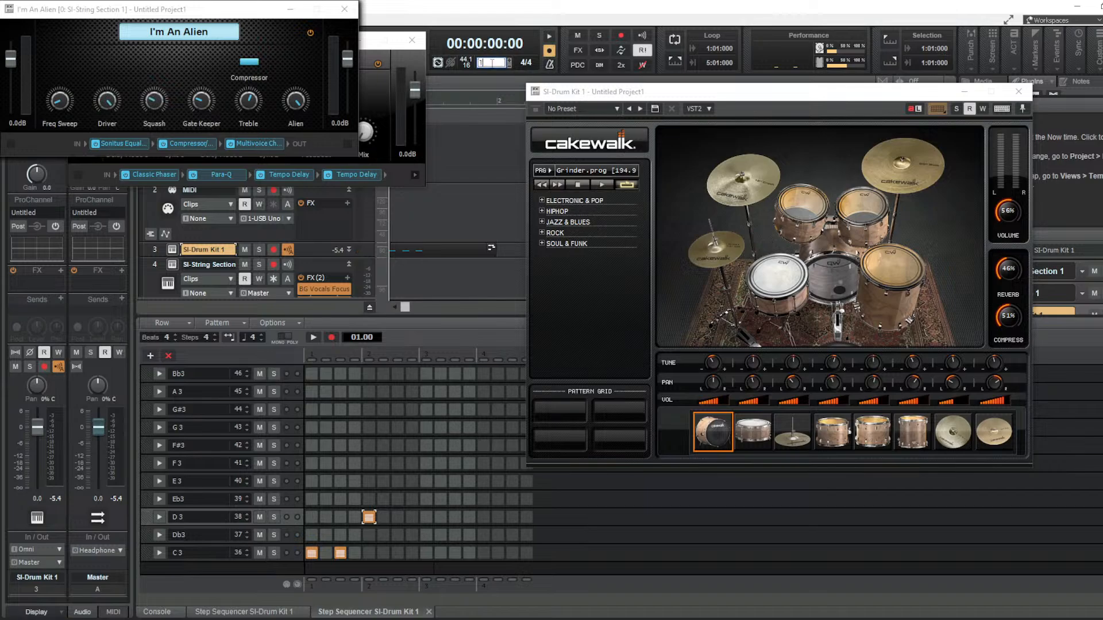
{"action": "type", "text": "60"}
{"action": "key", "text": "Return"}
{"action": "key", "text": "space"}
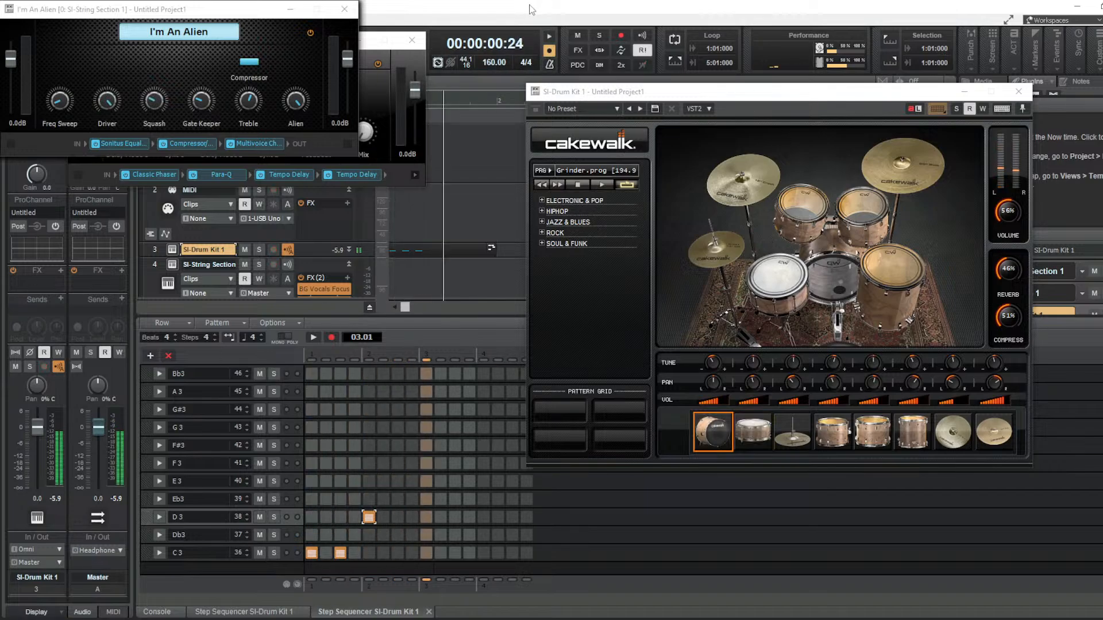
{"action": "key", "text": "space"}
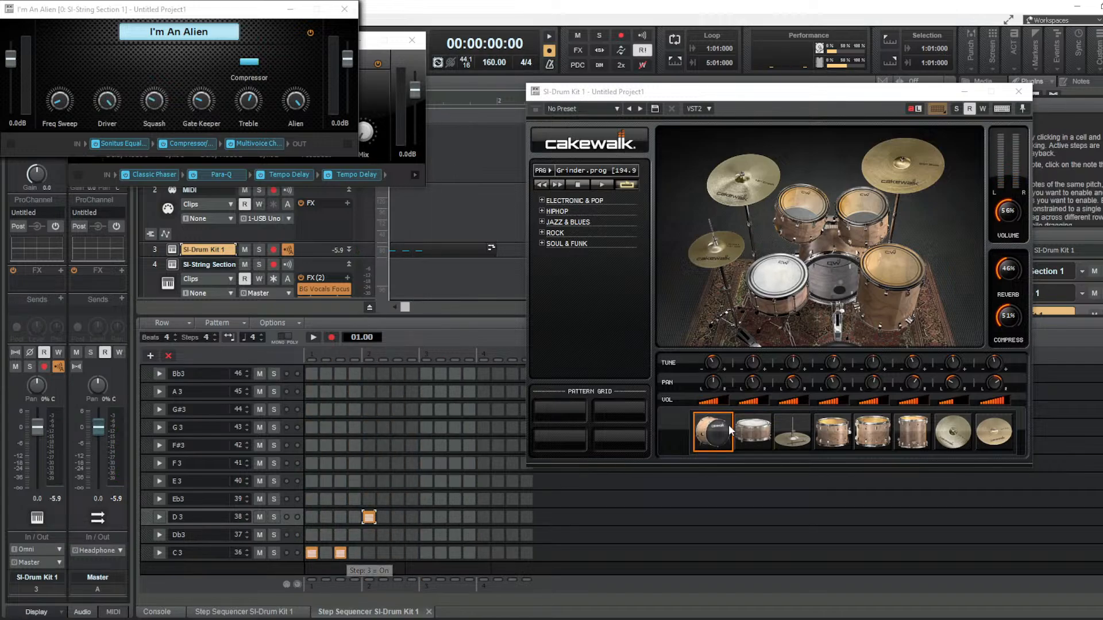
{"action": "key", "text": "space"}
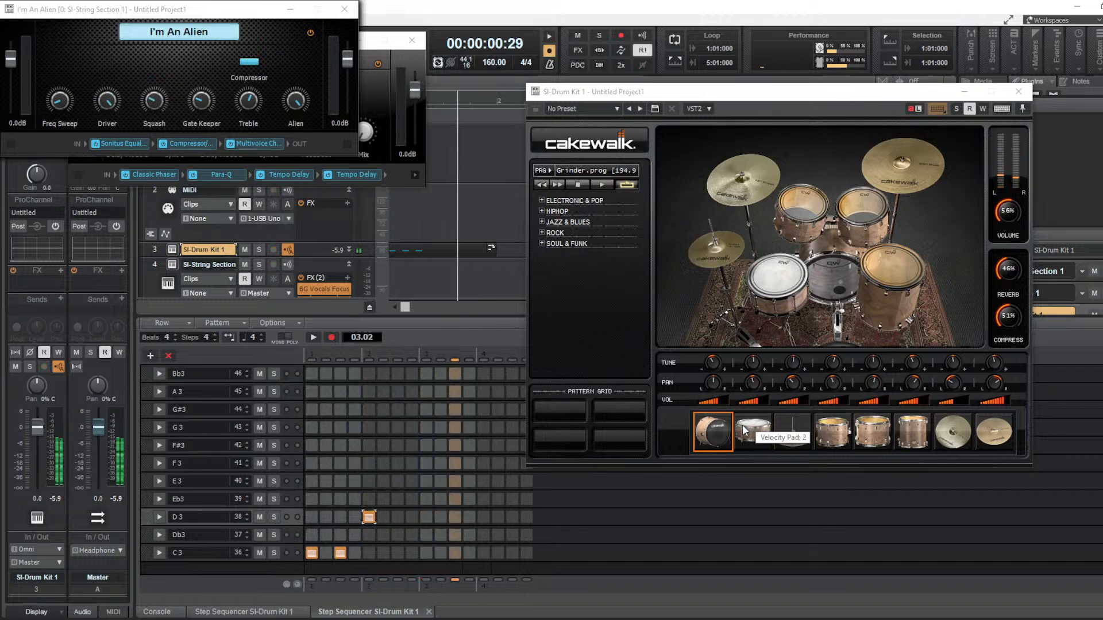
{"action": "key", "text": "space"}
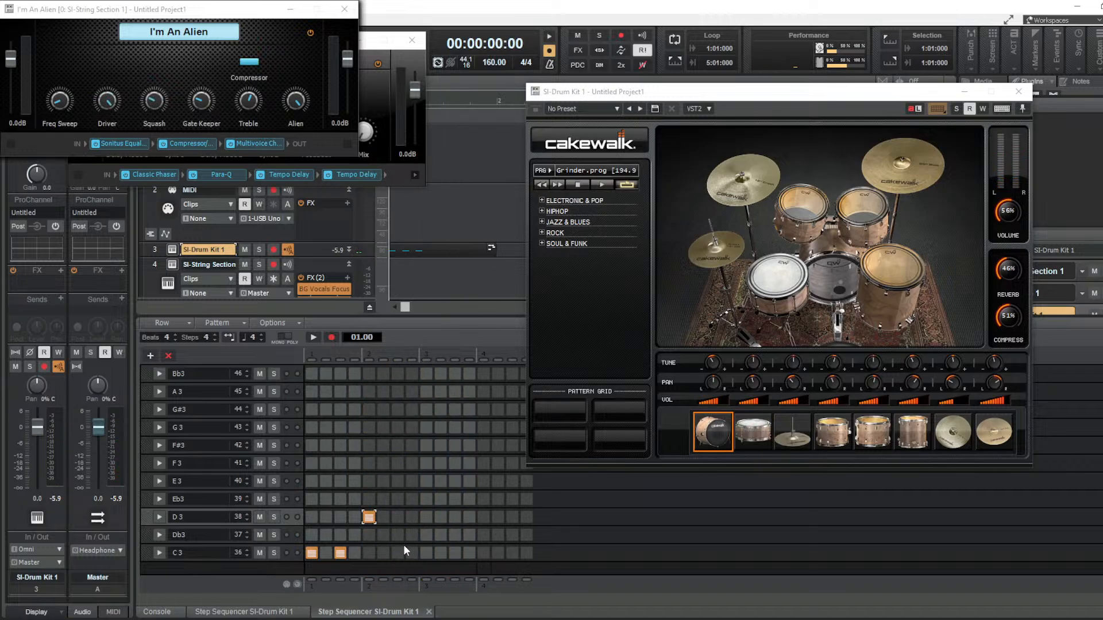
Try a second D3 hit on step 7, move it to step 8 and play back the pattern
{"action": "key", "text": "space"}
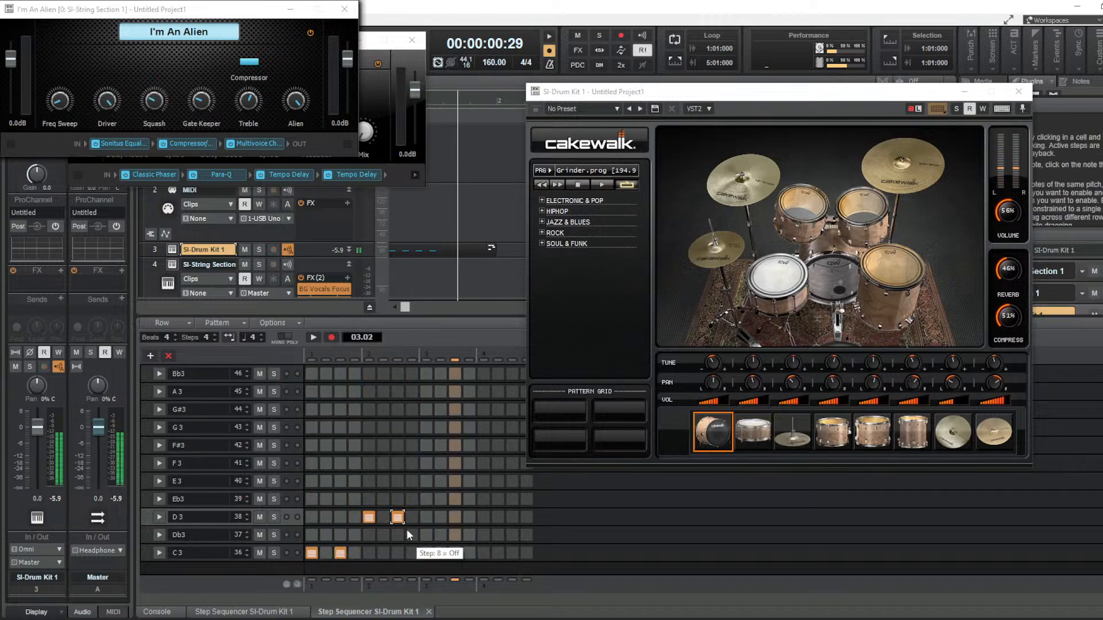
{"action": "key", "text": "space"}
{"action": "left_click", "coordinate": [412, 518]}
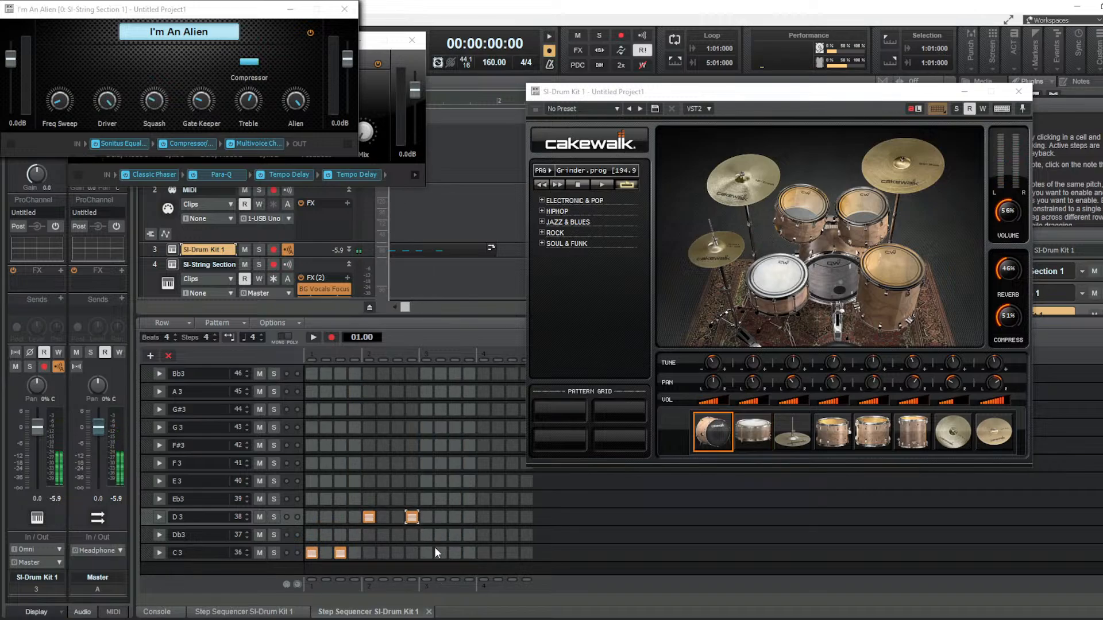
{"action": "key", "text": "space"}
{"action": "key", "text": "space"}
Add a D3 hit on step 13, try a C3 hit on step 10, move it to step 11 and play the pattern
{"action": "left_click", "coordinate": [485, 516]}
{"action": "key", "text": "space"}
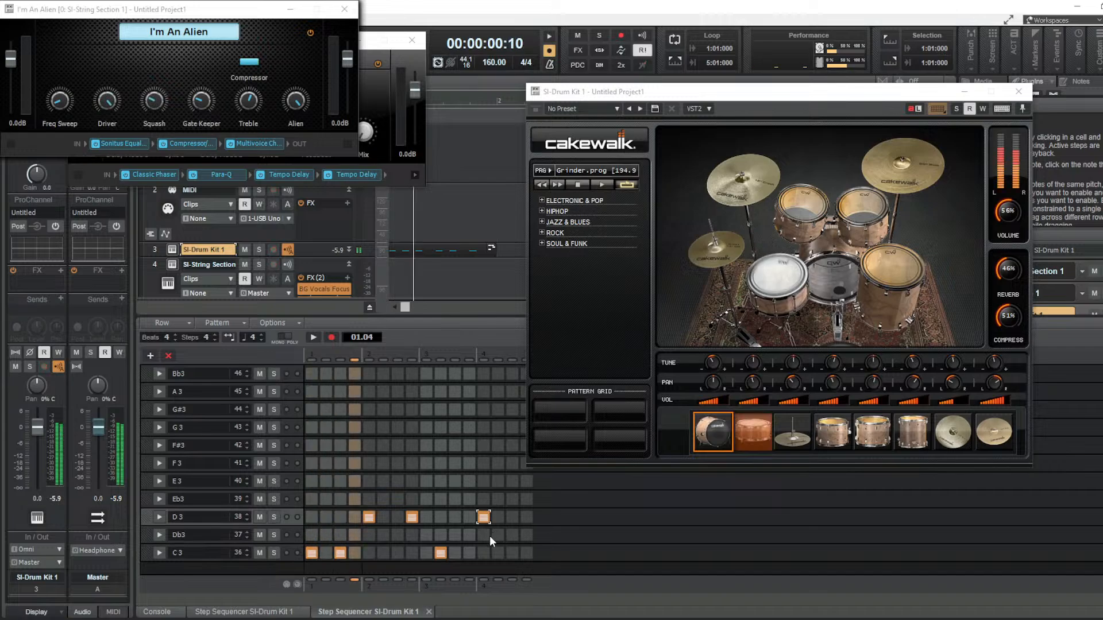
{"action": "key", "text": "space"}
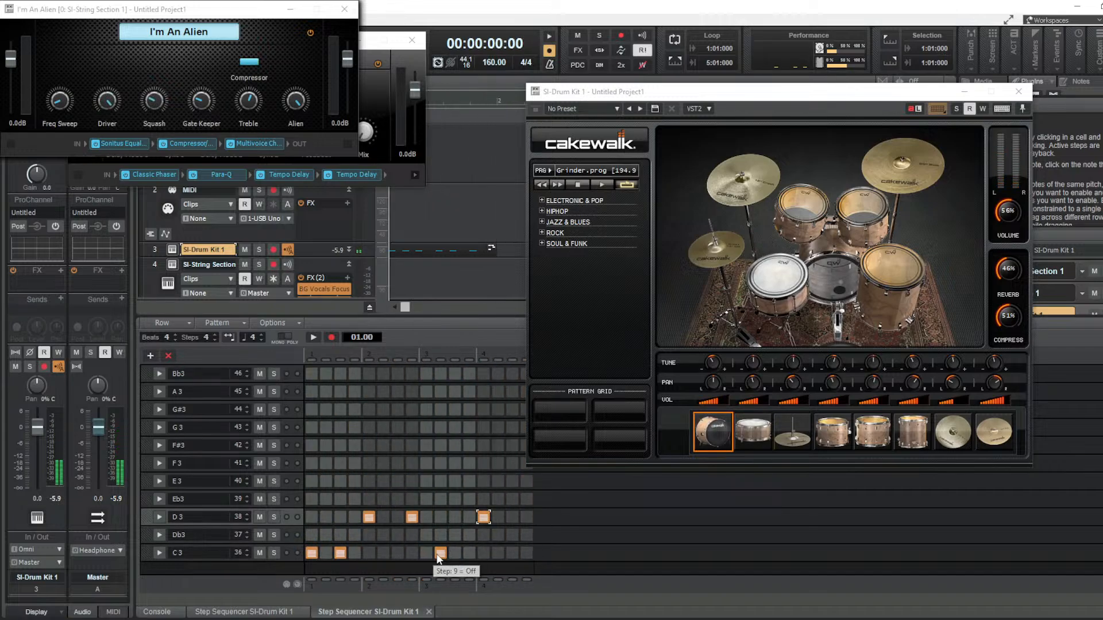
{"action": "left_click", "coordinate": [443, 553]}
{"action": "left_click", "coordinate": [445, 553]}
{"action": "left_click", "coordinate": [454, 553]}
{"action": "key", "text": "space"}
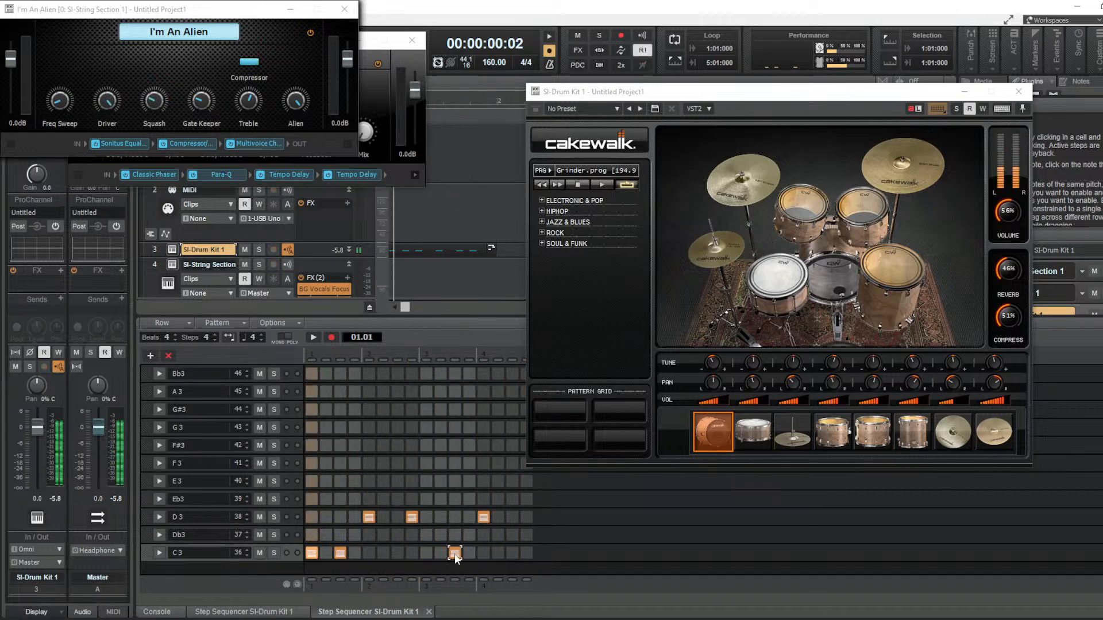
Add F#3 hits on steps 1, 3, 5, 7, 9, 11, 14 and 16 and play back the drum pattern
{"action": "key", "text": "space"}
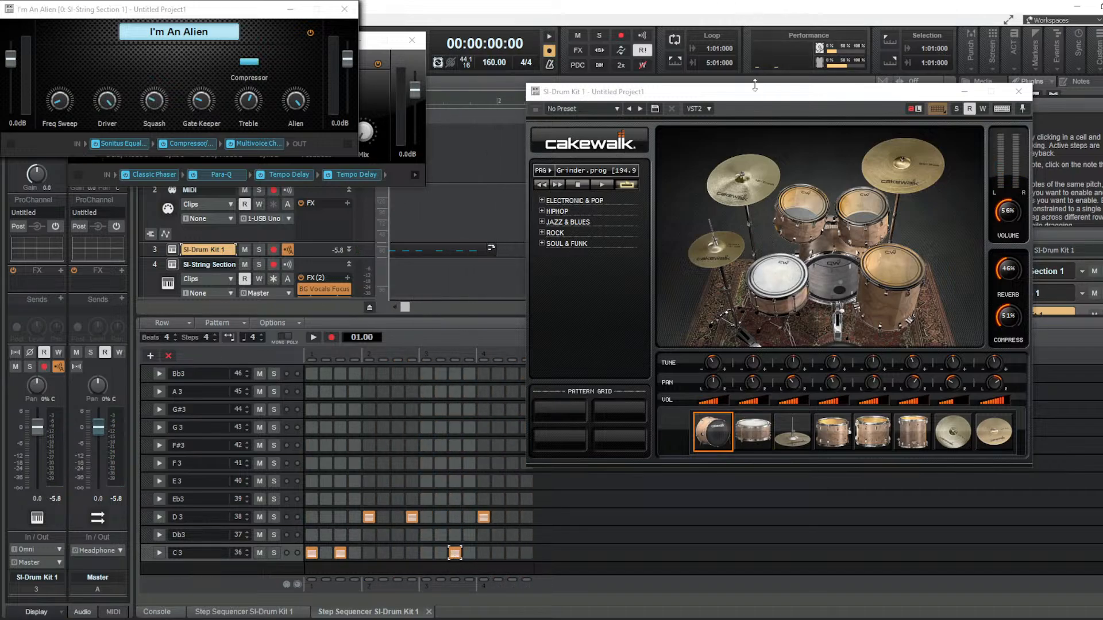
{"action": "left_click_drag", "start_coordinate": [756, 99], "coordinate": [851, 26]}
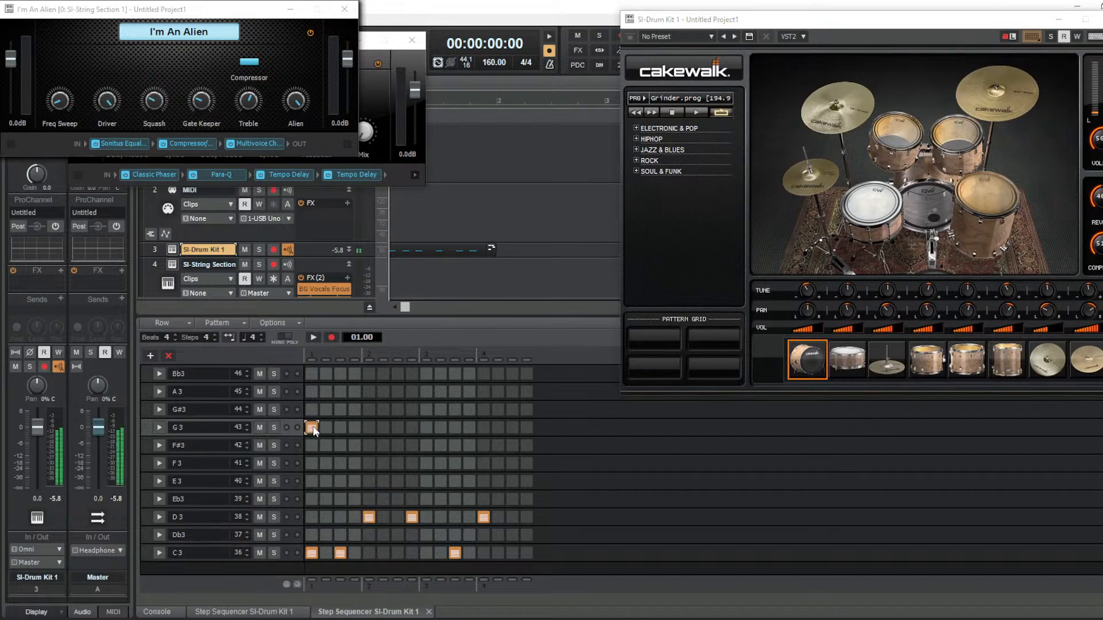
{"action": "left_click", "coordinate": [311, 445]}
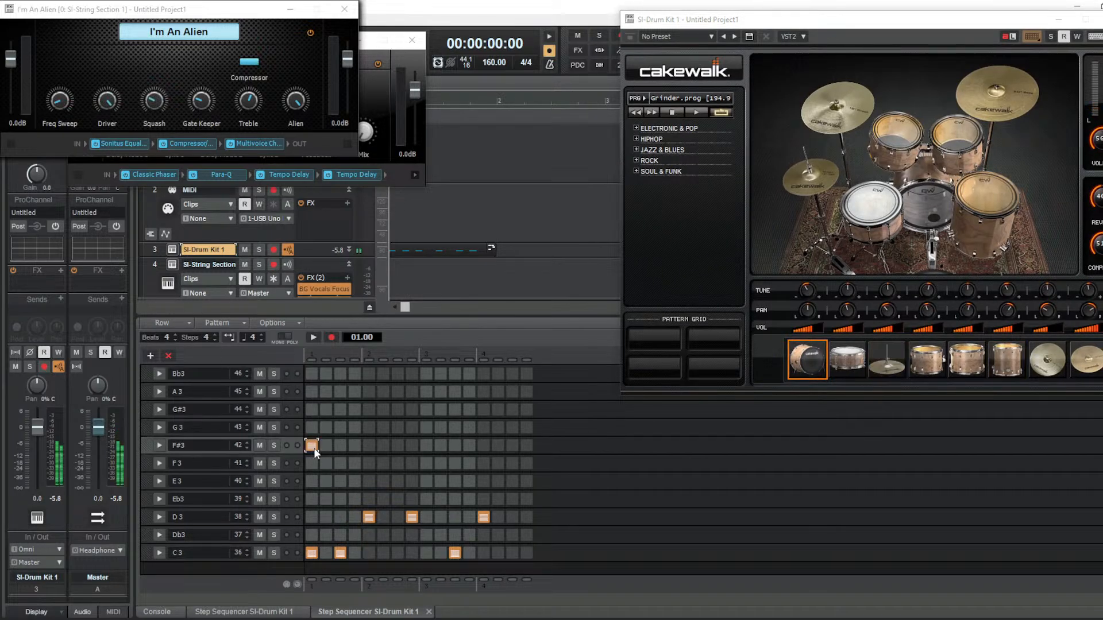
{"action": "left_click", "coordinate": [340, 445]}
{"action": "left_click", "coordinate": [369, 446]}
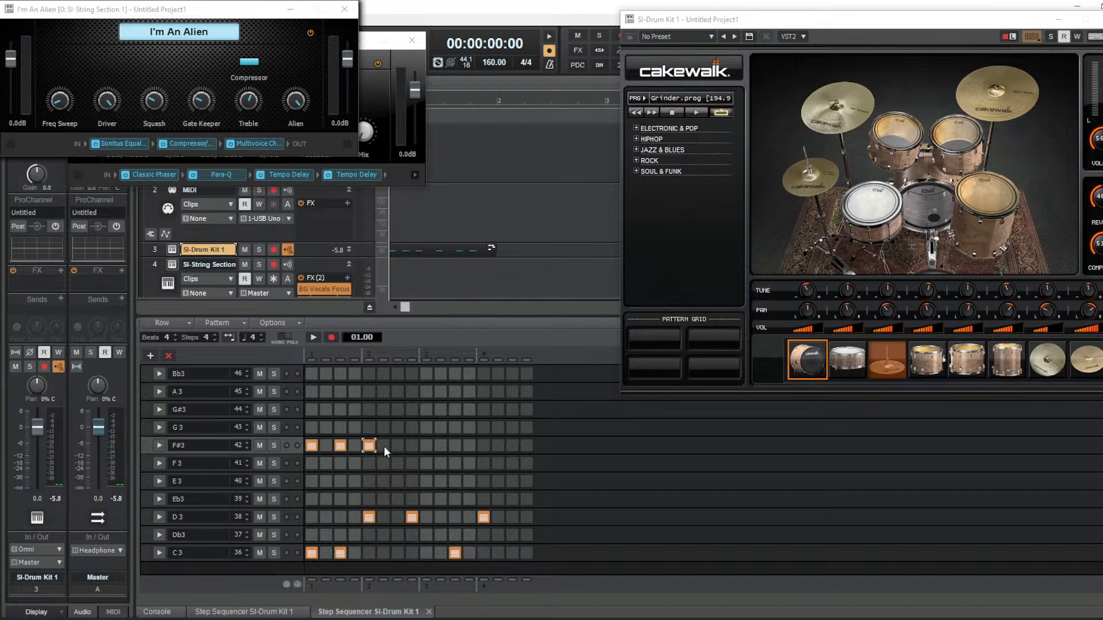
{"action": "left_click", "coordinate": [397, 445]}
{"action": "left_click", "coordinate": [427, 445]}
{"action": "left_click", "coordinate": [455, 445]}
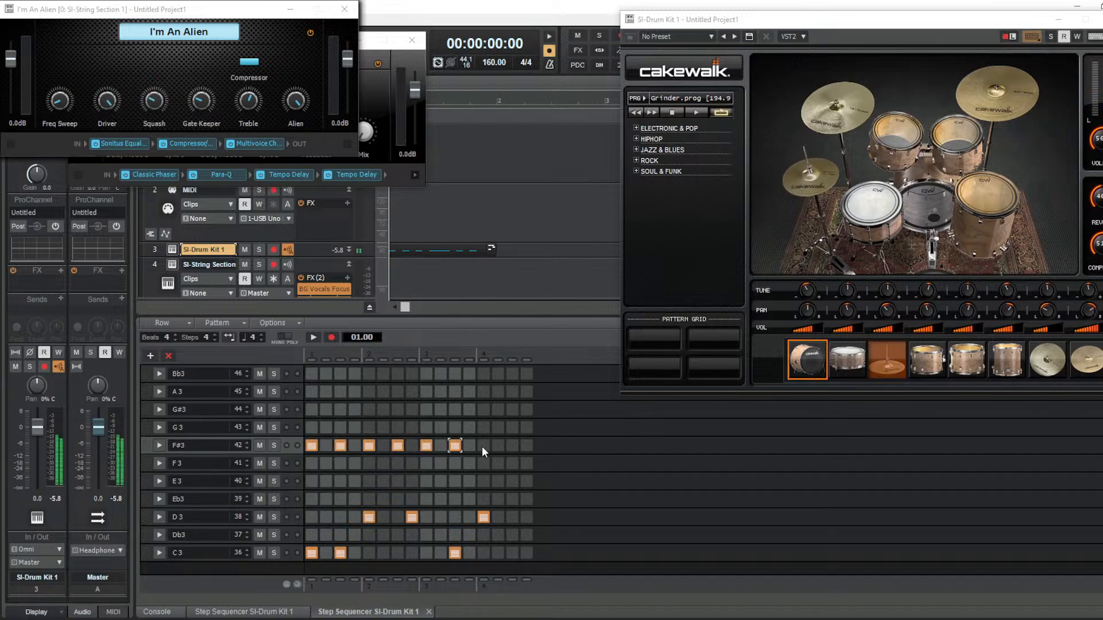
{"action": "left_click", "coordinate": [498, 445]}
{"action": "left_click", "coordinate": [526, 446]}
{"action": "key", "text": "space"}
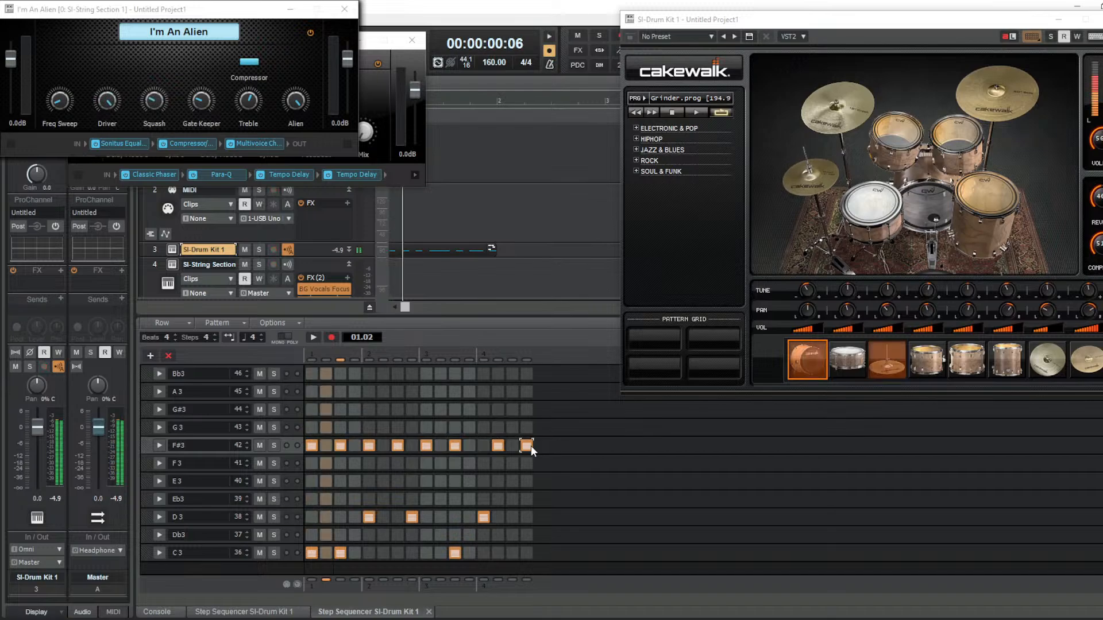
{"action": "key", "text": "space"}
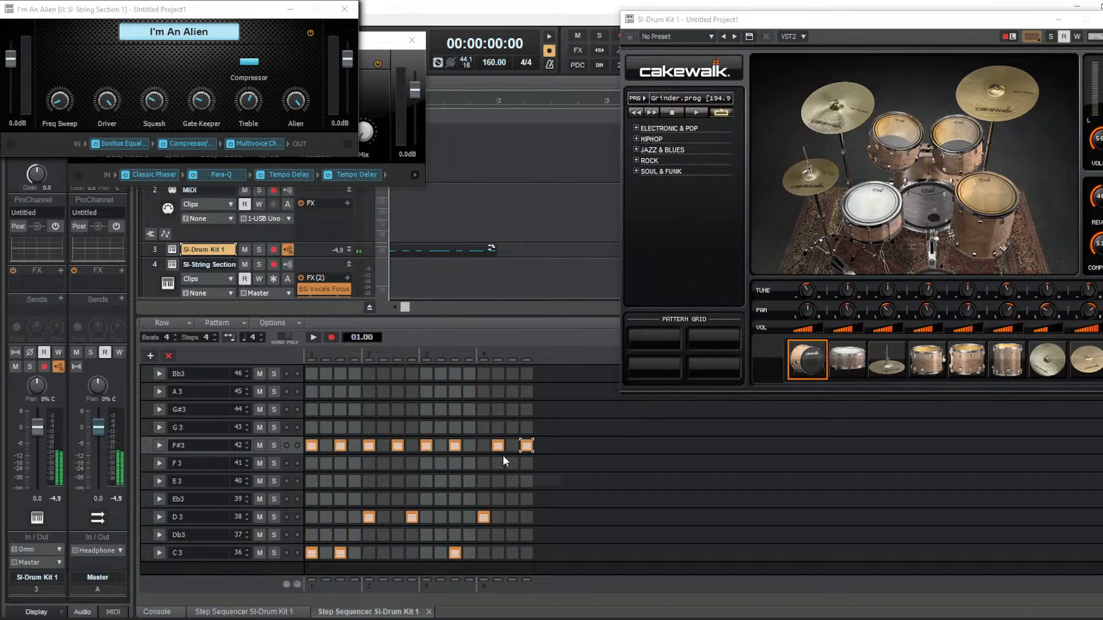
Move the last two F#3 hits to steps 13 and 15 and play back the pattern
{"action": "left_click", "coordinate": [498, 447]}
{"action": "left_click", "coordinate": [486, 446]}
{"action": "left_click", "coordinate": [527, 446]}
{"action": "left_click", "coordinate": [513, 446]}
{"action": "key", "text": "space"}
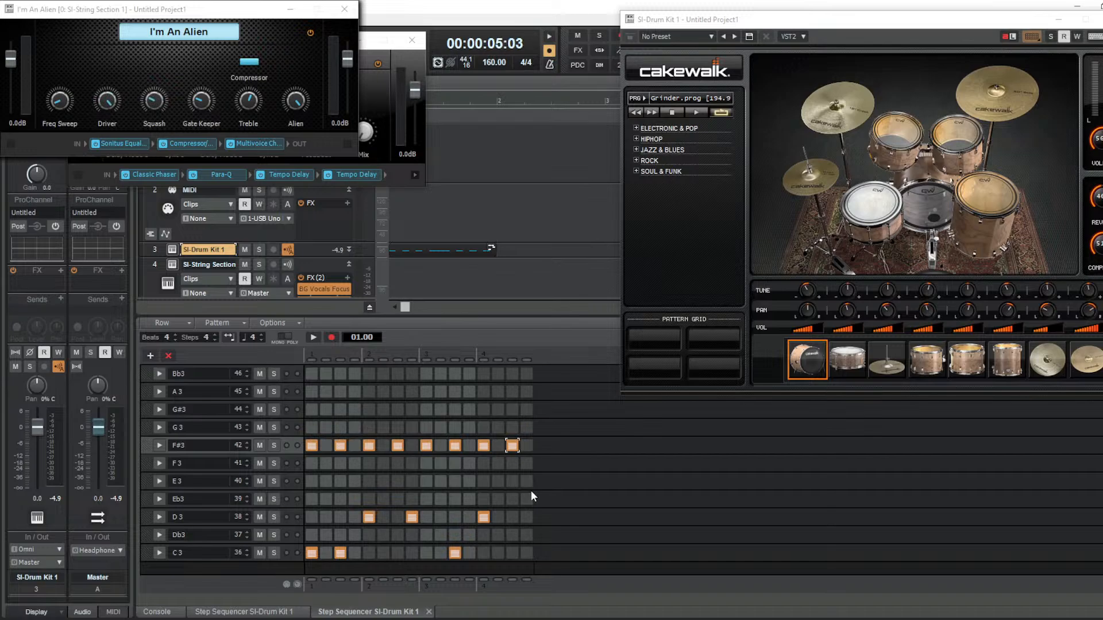
{"action": "key", "text": "space"}
{"action": "key", "text": "space"}
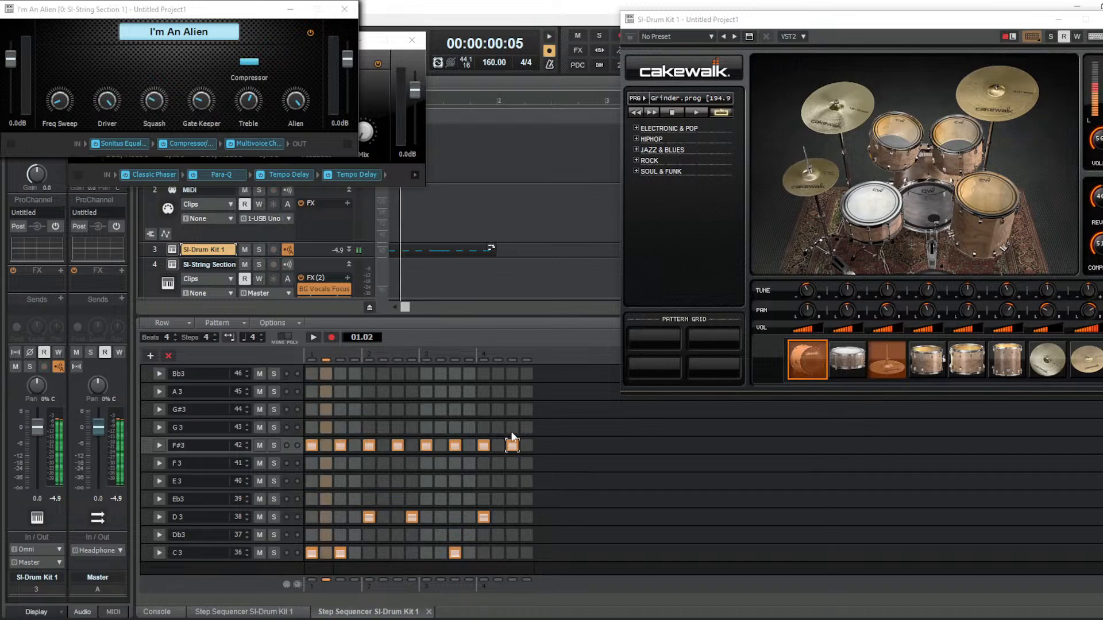
{"action": "key", "text": "space"}
{"action": "left_click", "coordinate": [511, 445]}
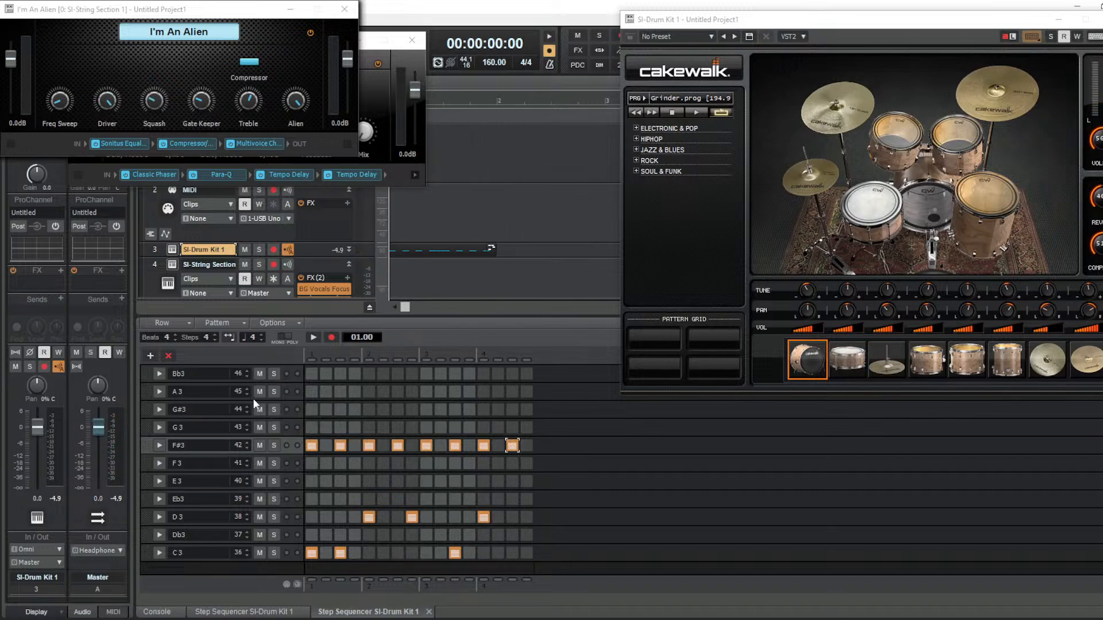
Try 6 and 5 steps per beat, play the pattern briefly at 6, and restore 4 steps per beat
{"action": "left_click", "coordinate": [215, 334]}
{"action": "left_click", "coordinate": [216, 335]}
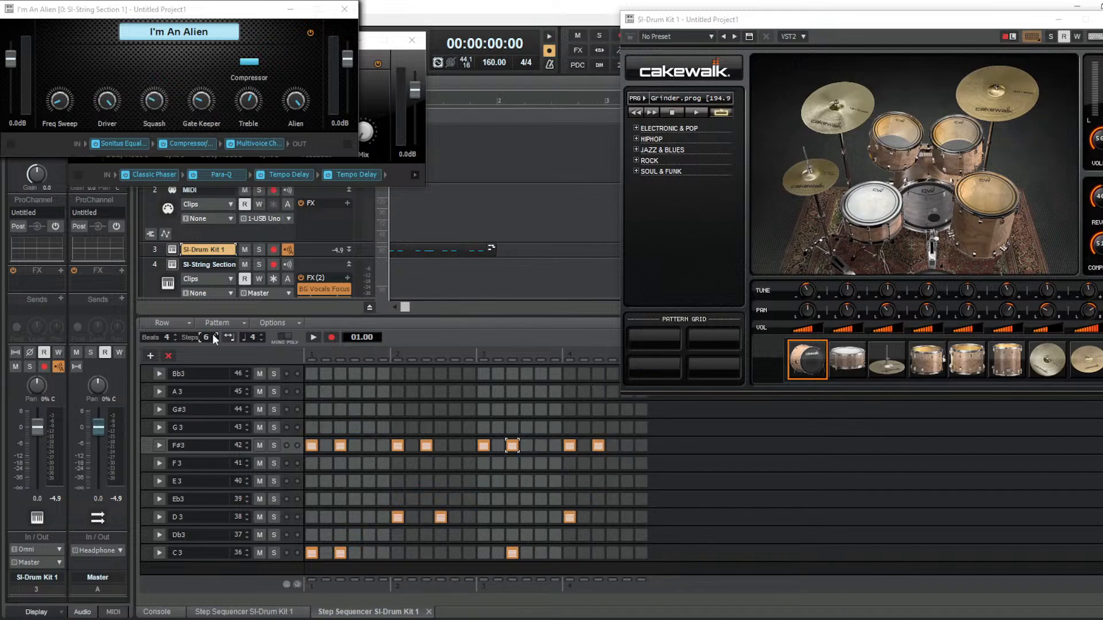
{"action": "left_click", "coordinate": [215, 338]}
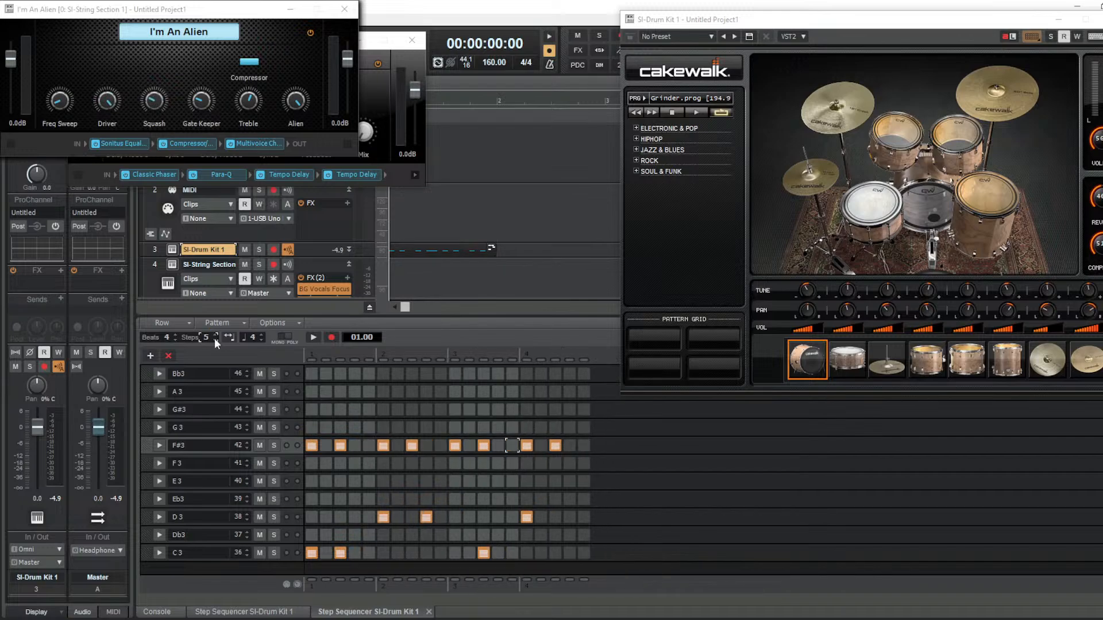
{"action": "left_click", "coordinate": [214, 338]}
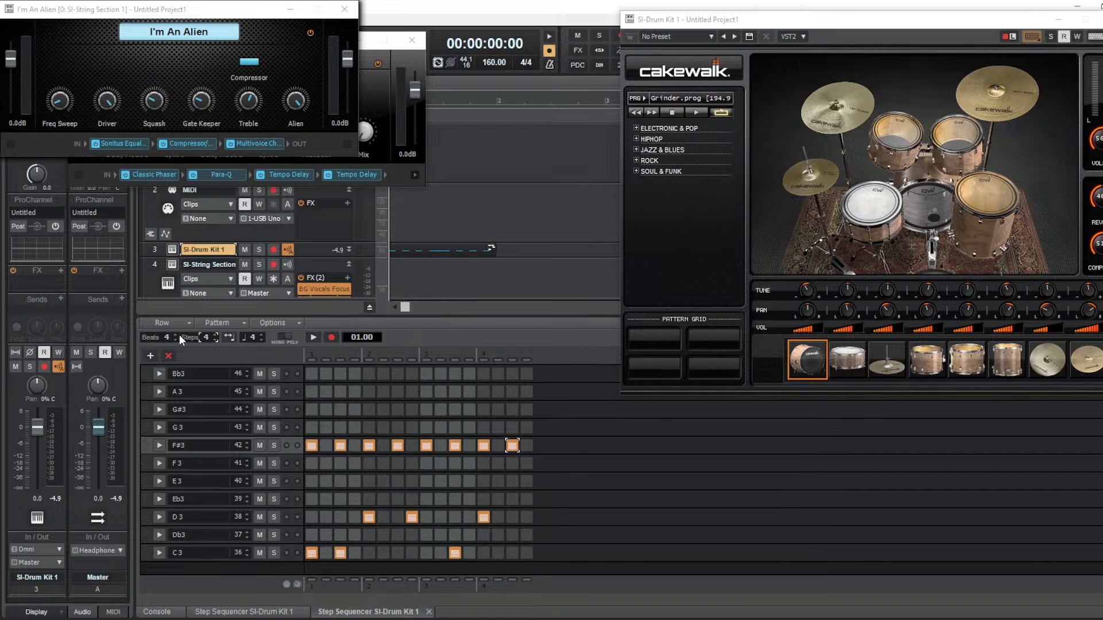
{"action": "left_click", "coordinate": [215, 335]}
{"action": "left_click", "coordinate": [216, 335]}
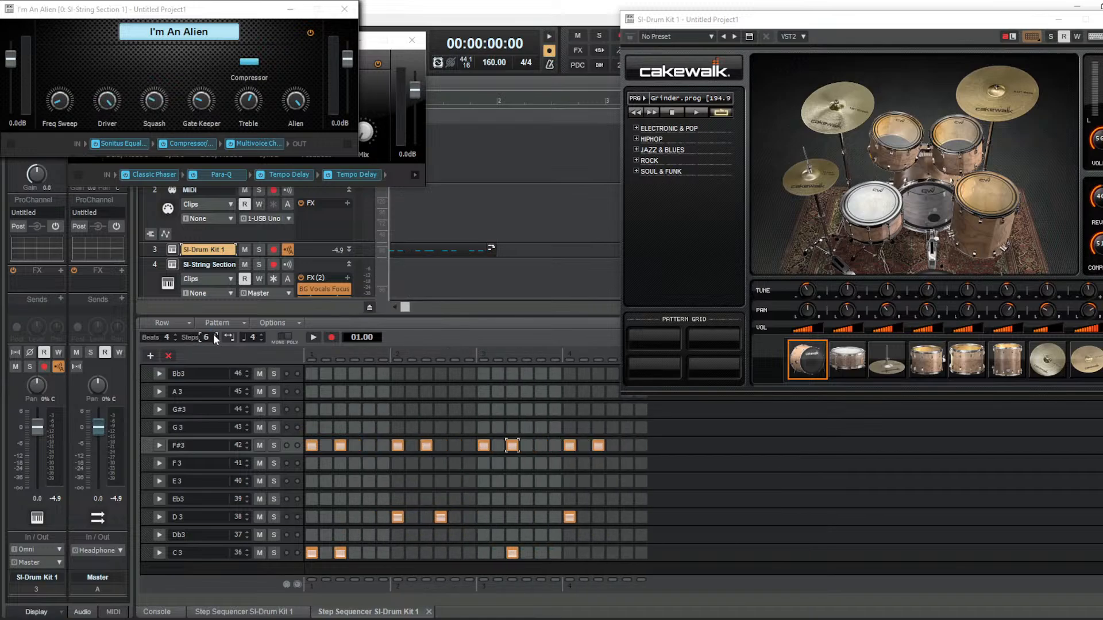
{"action": "key", "text": "space"}
{"action": "key", "text": "space"}
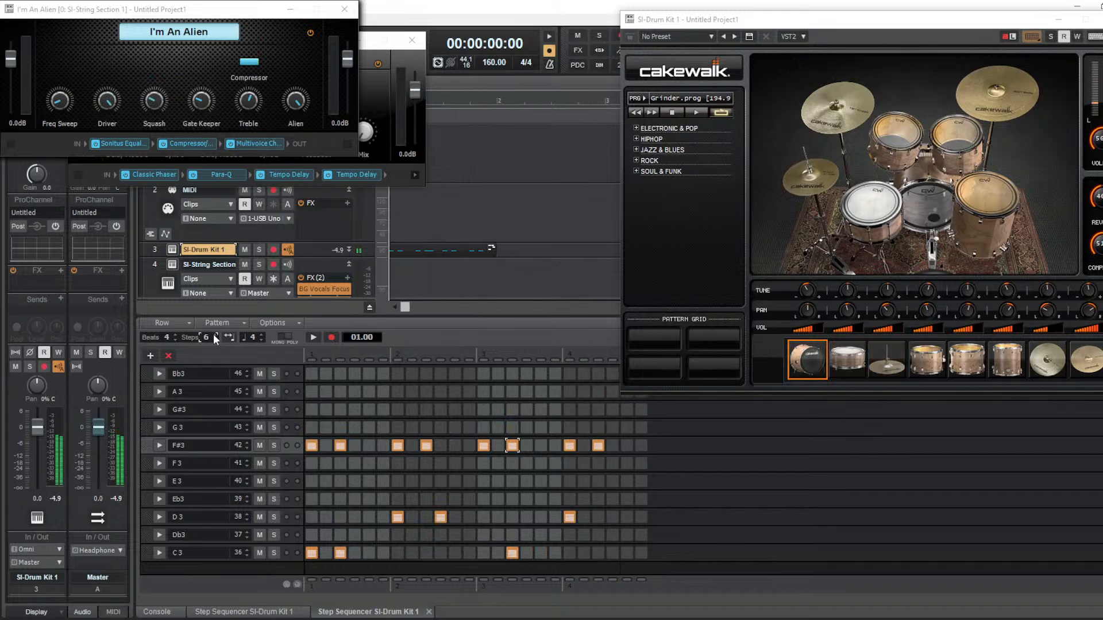
{"action": "left_click", "coordinate": [216, 339]}
{"action": "left_click", "coordinate": [215, 339]}
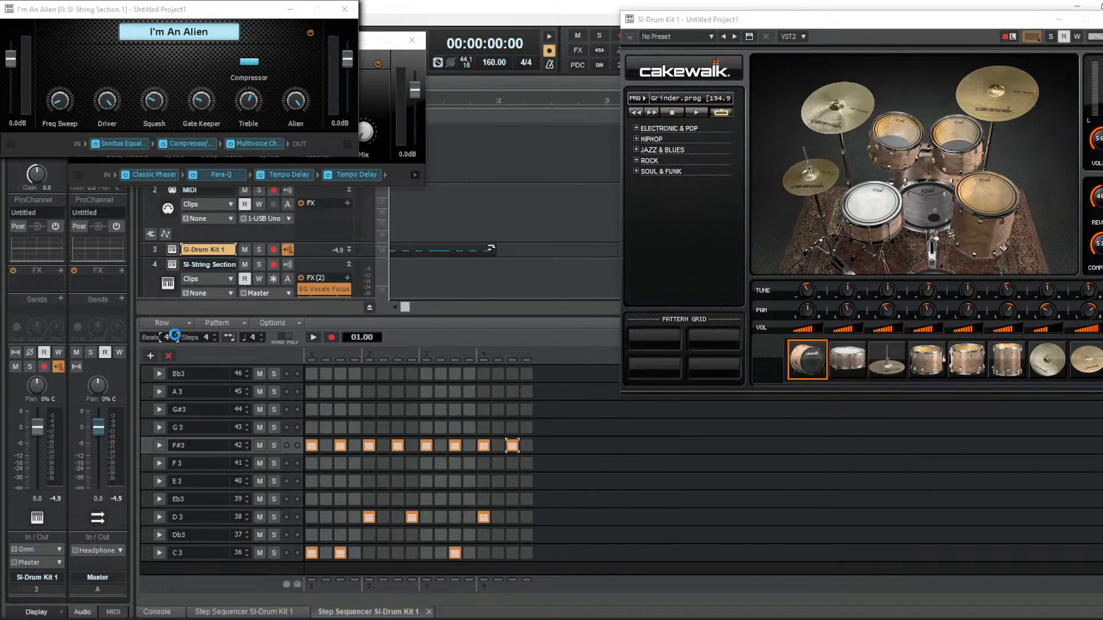
Extend the drum pattern to 8 beats, move the SI-Drum Kit window clear of the grid and play it back
{"action": "left_click", "coordinate": [176, 335]}
{"action": "left_click", "coordinate": [175, 335]}
{"action": "left_click", "coordinate": [175, 334]}
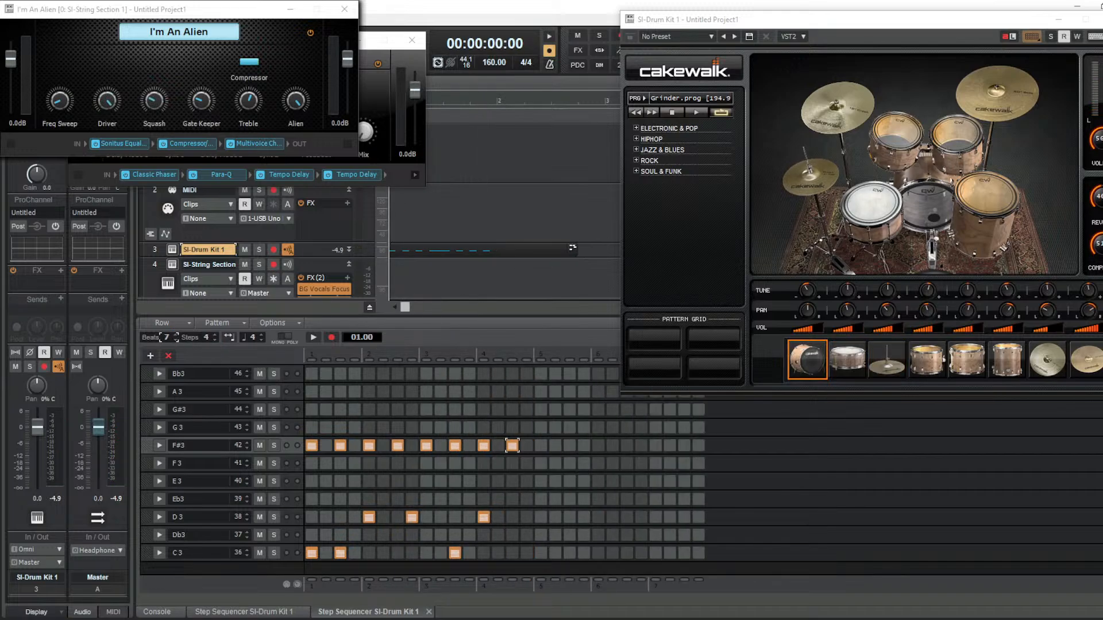
{"action": "left_click", "coordinate": [176, 335]}
{"action": "left_click_drag", "start_coordinate": [786, 13], "coordinate": [944, 30]}
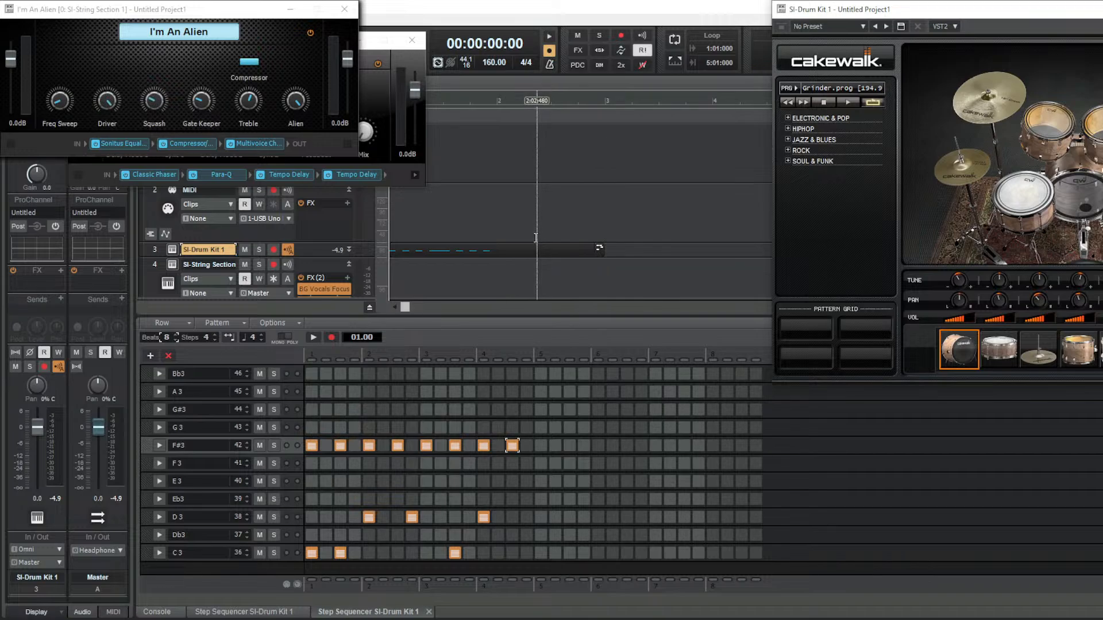
{"action": "key", "text": "space"}
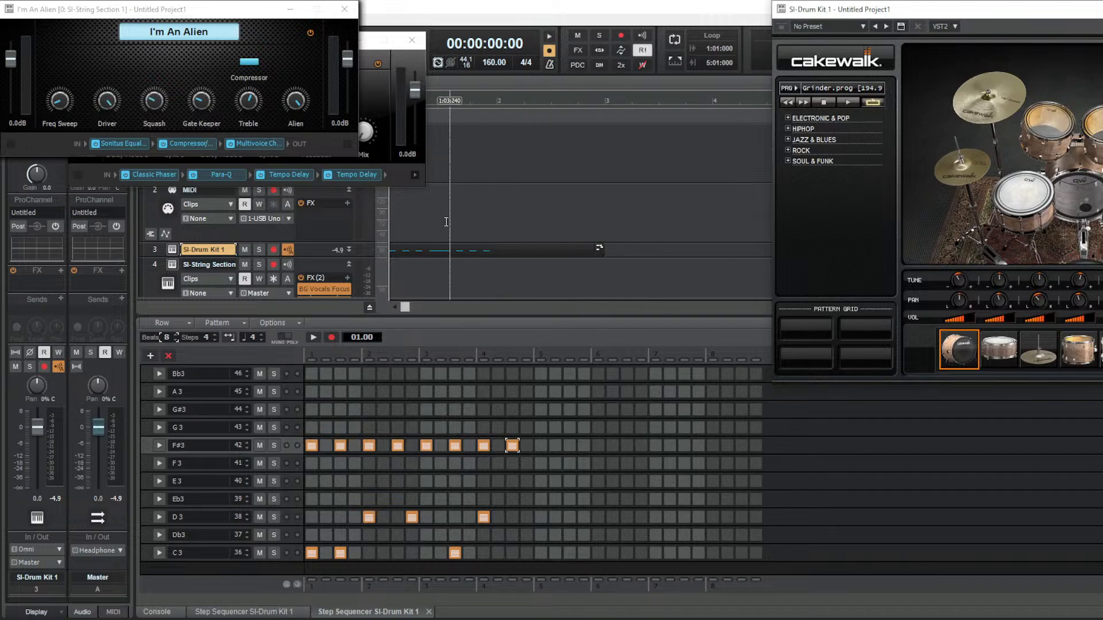
{"action": "key", "text": "space"}
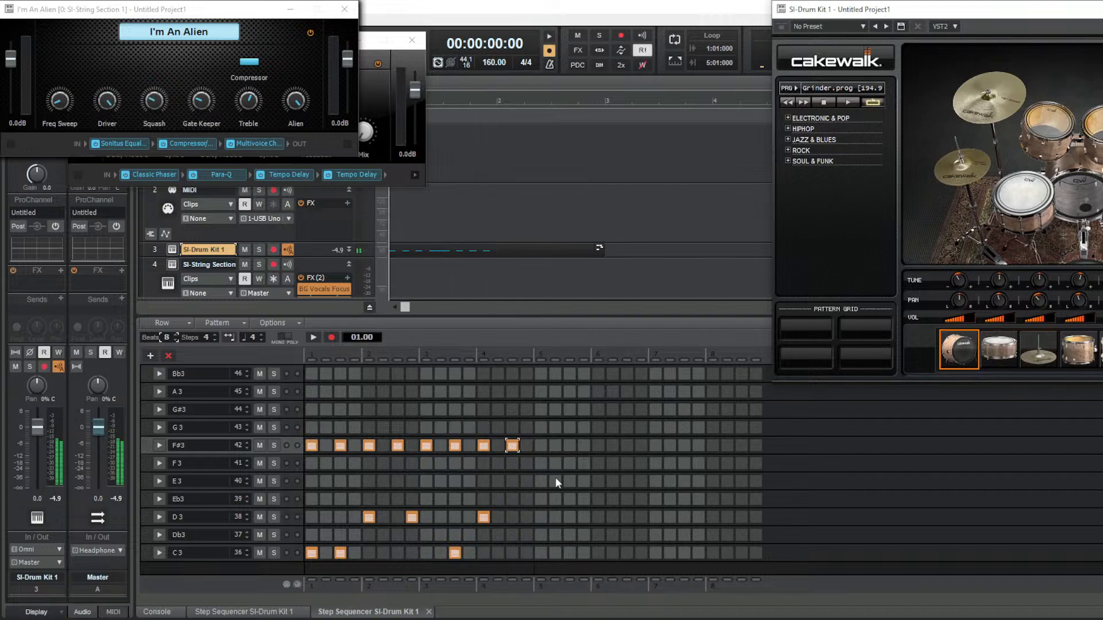
Add a D3 hit on step 21, try a C3 hit on step 17, move it to step 19 and play the pattern
{"action": "left_click", "coordinate": [540, 553]}
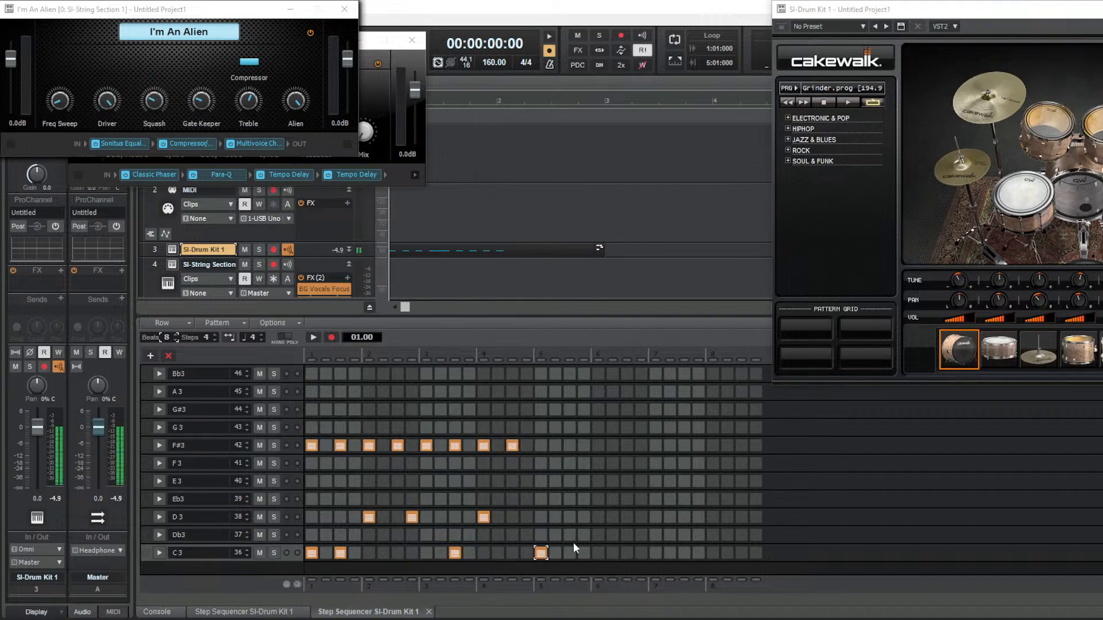
{"action": "left_click", "coordinate": [597, 517]}
{"action": "key", "text": "space"}
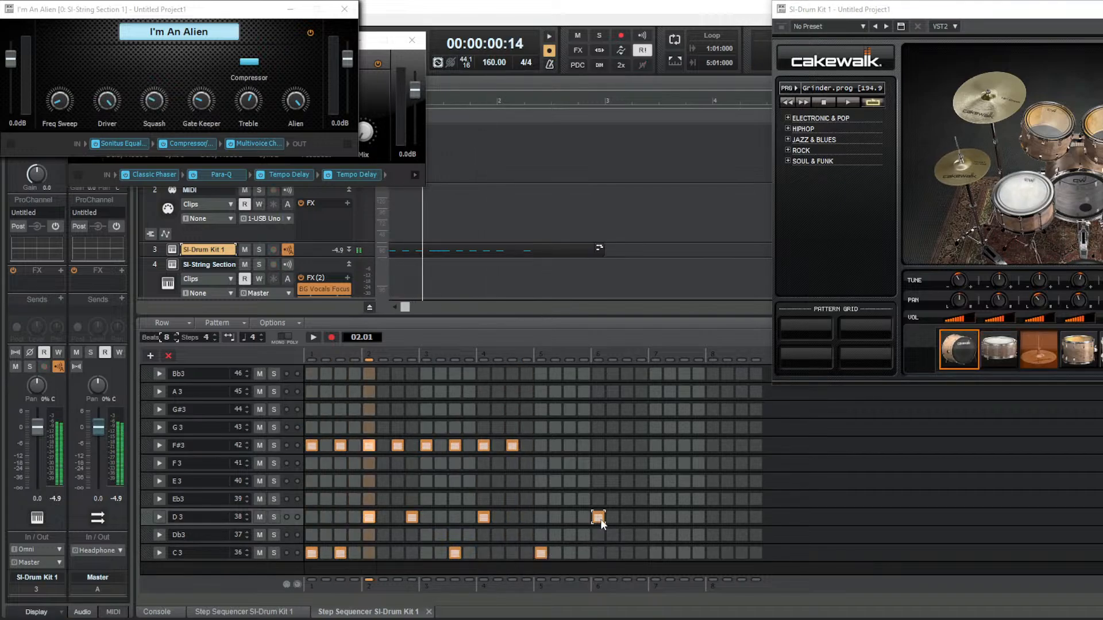
{"action": "key", "text": "space"}
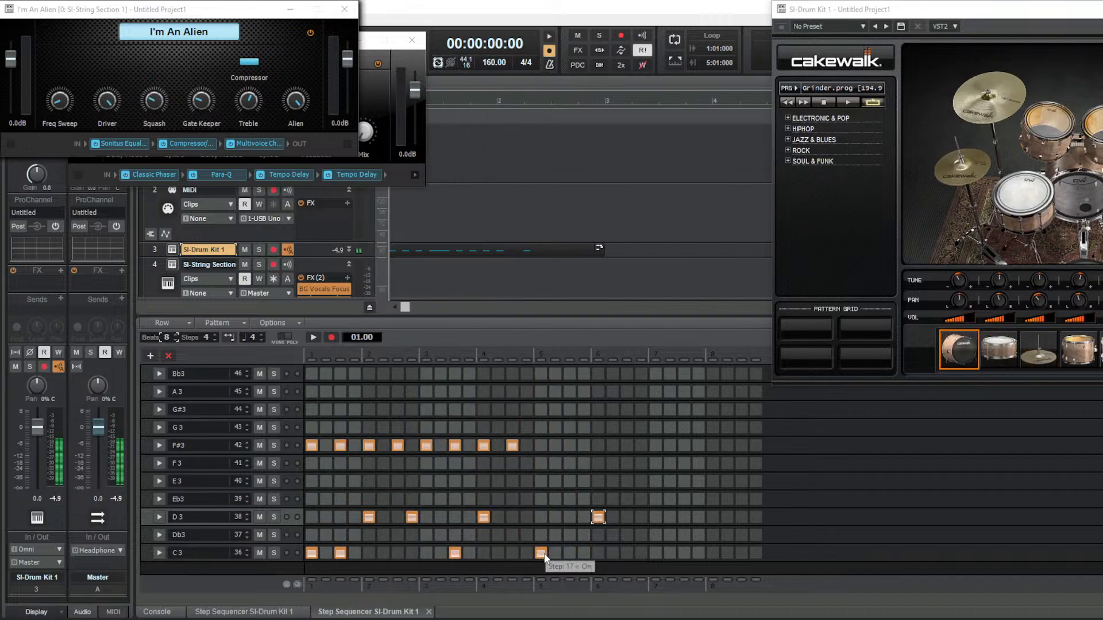
{"action": "left_click", "coordinate": [541, 552]}
{"action": "left_click", "coordinate": [569, 553]}
{"action": "key", "text": "space"}
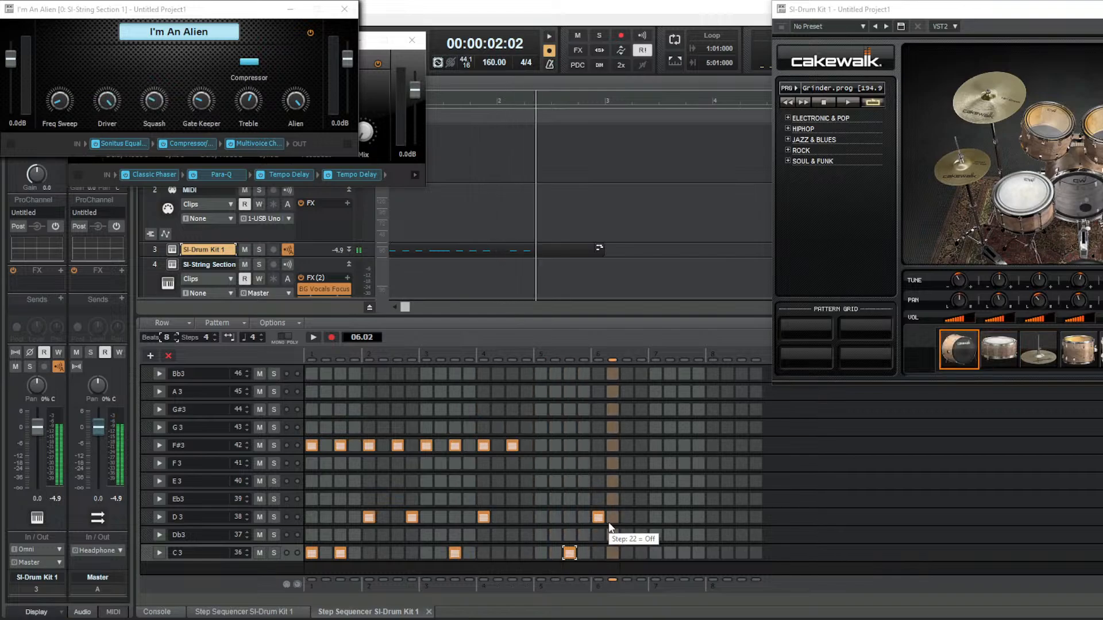
{"action": "key", "text": "space"}
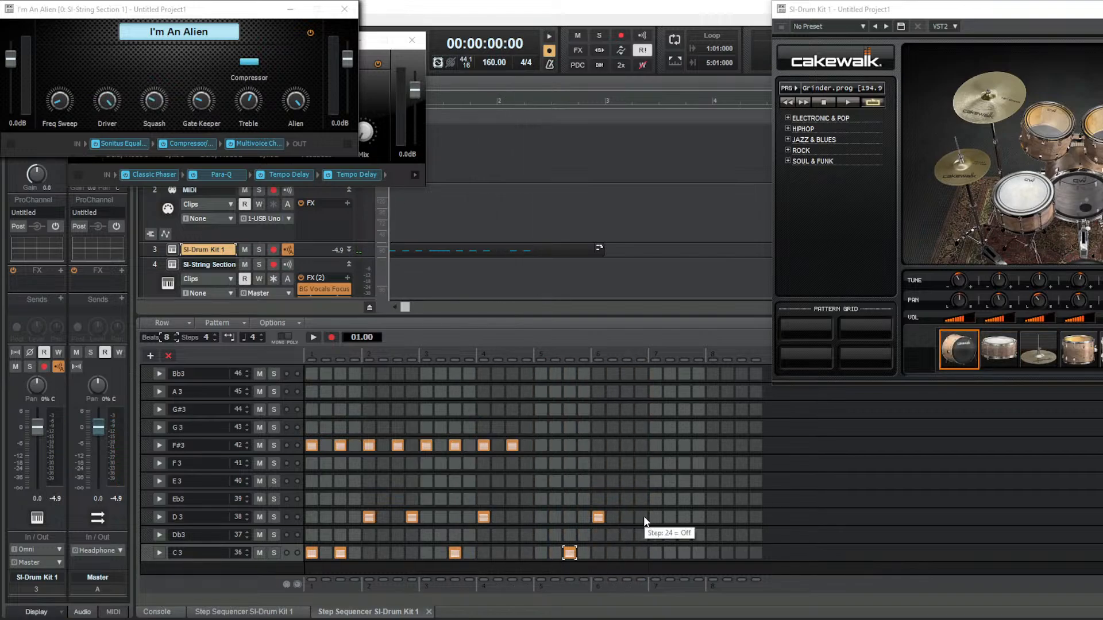
Add D3 hits on steps 24 and 29 and a C3 hit on step 27, and play back the pattern
{"action": "left_click", "coordinate": [641, 517]}
{"action": "left_click", "coordinate": [684, 553]}
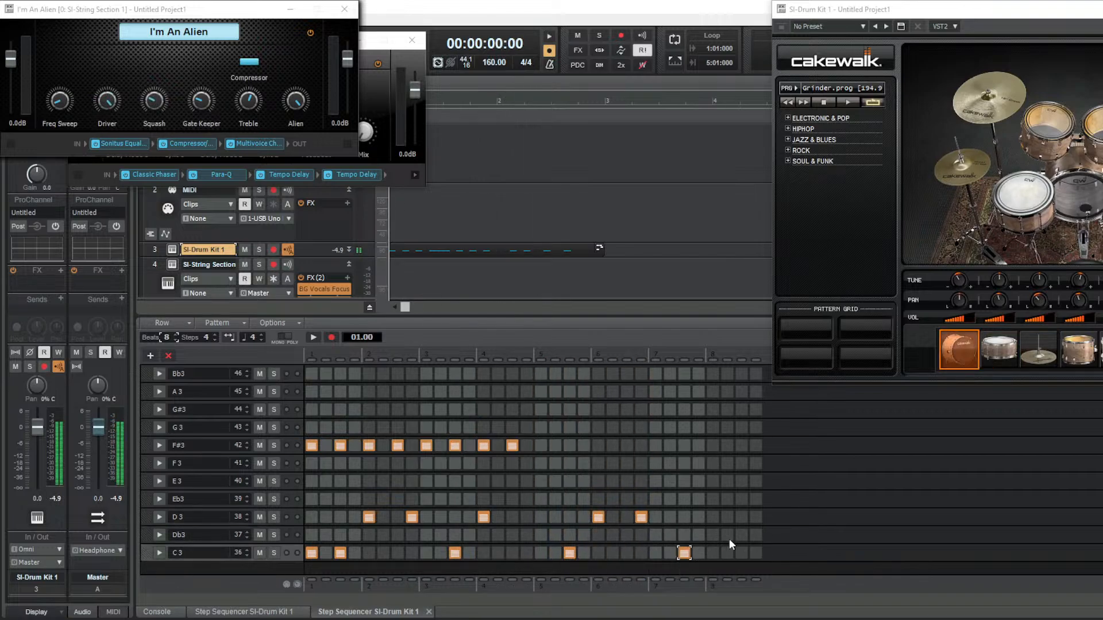
{"action": "left_click", "coordinate": [713, 518]}
{"action": "key", "text": "space"}
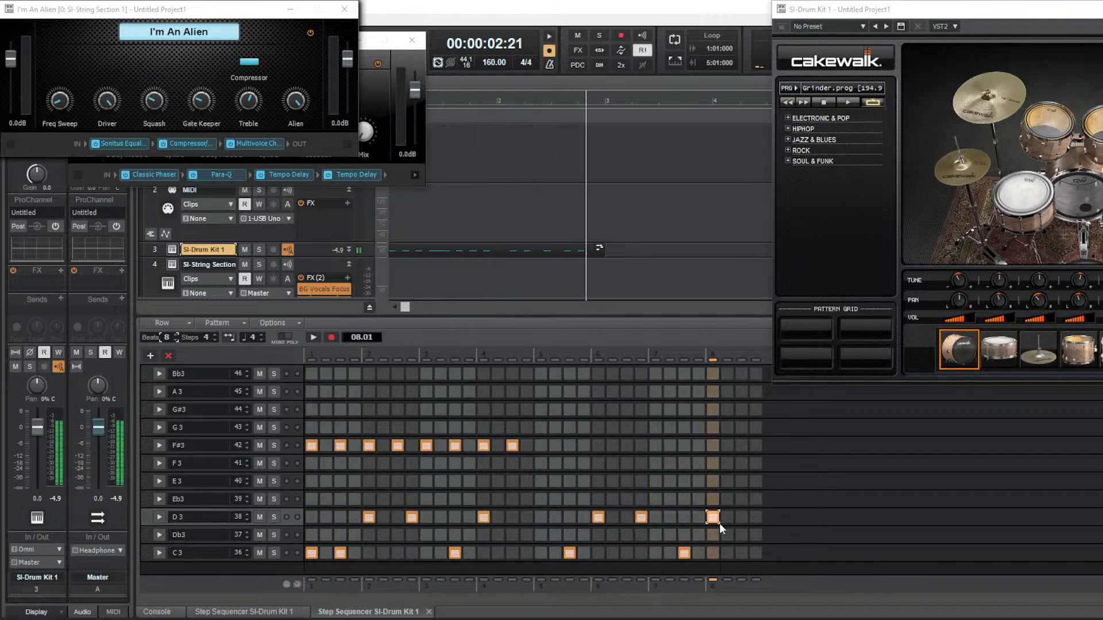
{"action": "key", "text": "space"}
Continue the F#3 hits on every second step from 17 to 31 and play back the full pattern
{"action": "left_click", "coordinate": [540, 446]}
{"action": "left_click", "coordinate": [569, 445]}
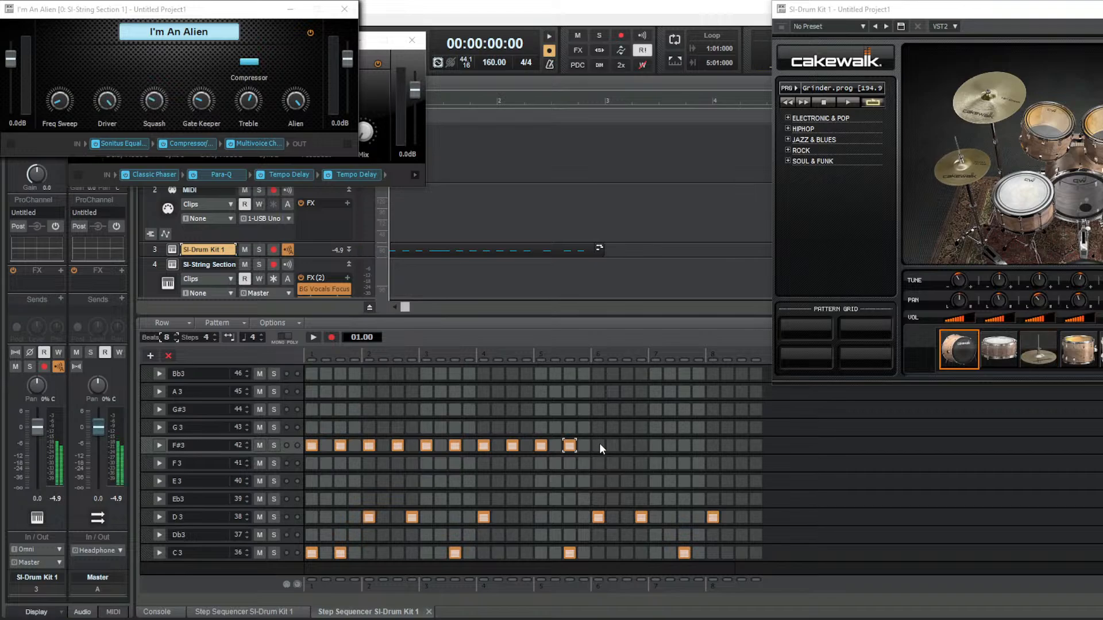
{"action": "left_click", "coordinate": [626, 445]}
{"action": "left_click", "coordinate": [655, 445]}
{"action": "left_click", "coordinate": [684, 446]}
{"action": "left_click", "coordinate": [713, 446]}
{"action": "left_click", "coordinate": [741, 445]}
{"action": "key", "text": "space"}
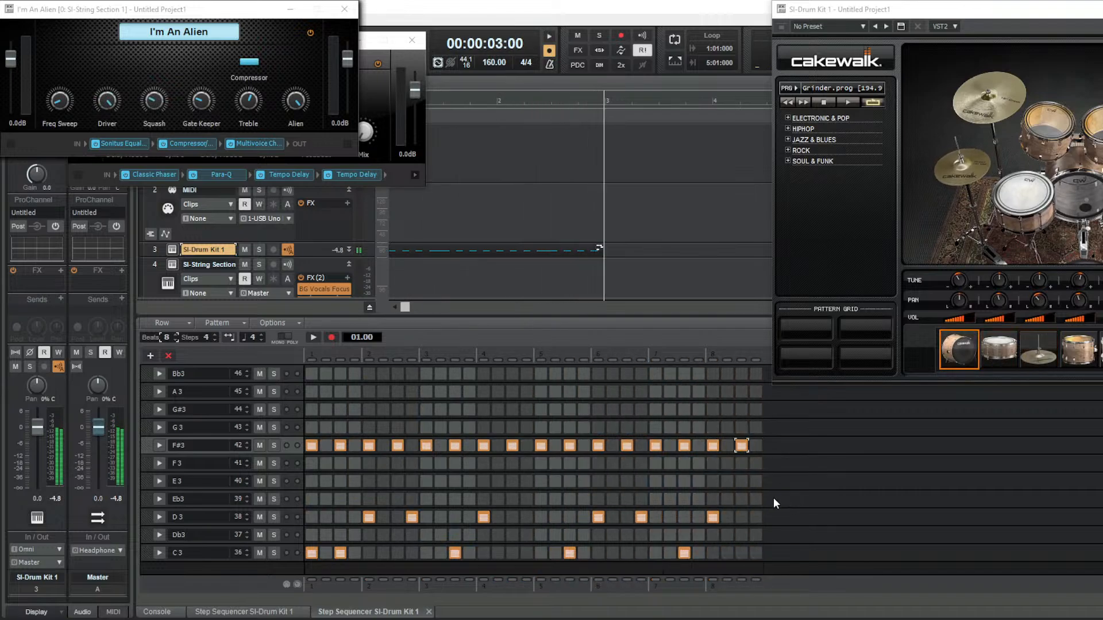
{"action": "key", "text": "space"}
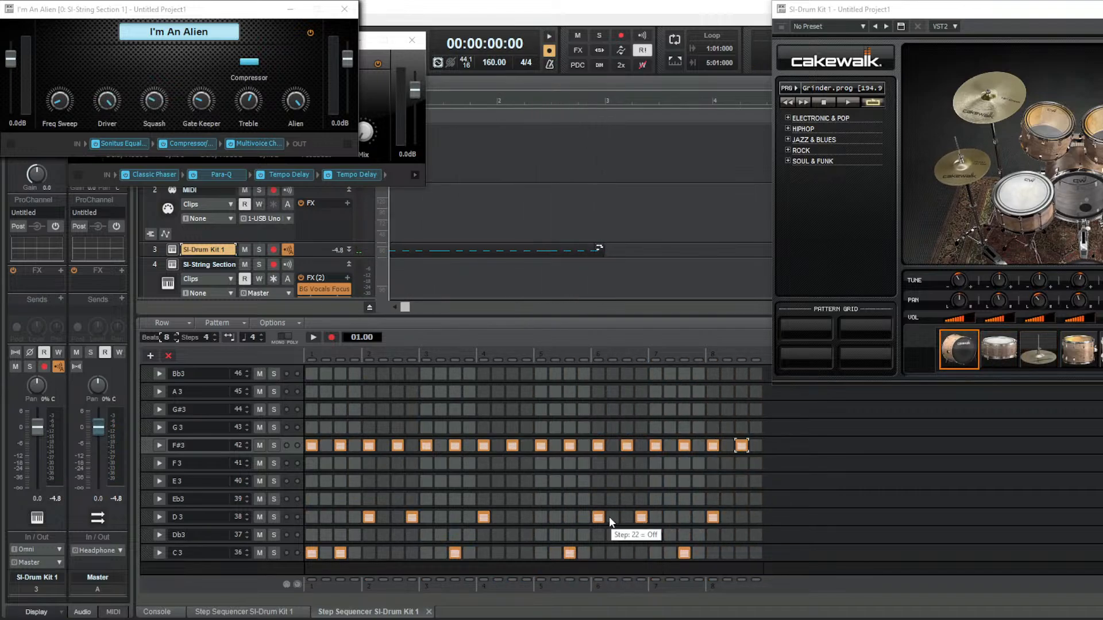
{"action": "key", "text": "space"}
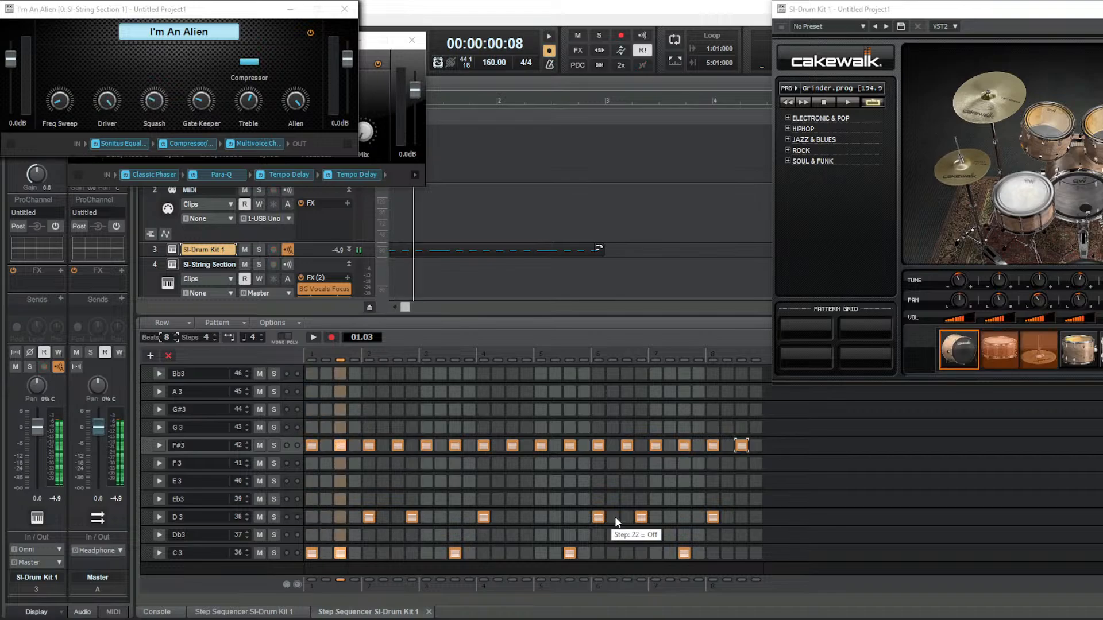
{"action": "key", "text": "space"}
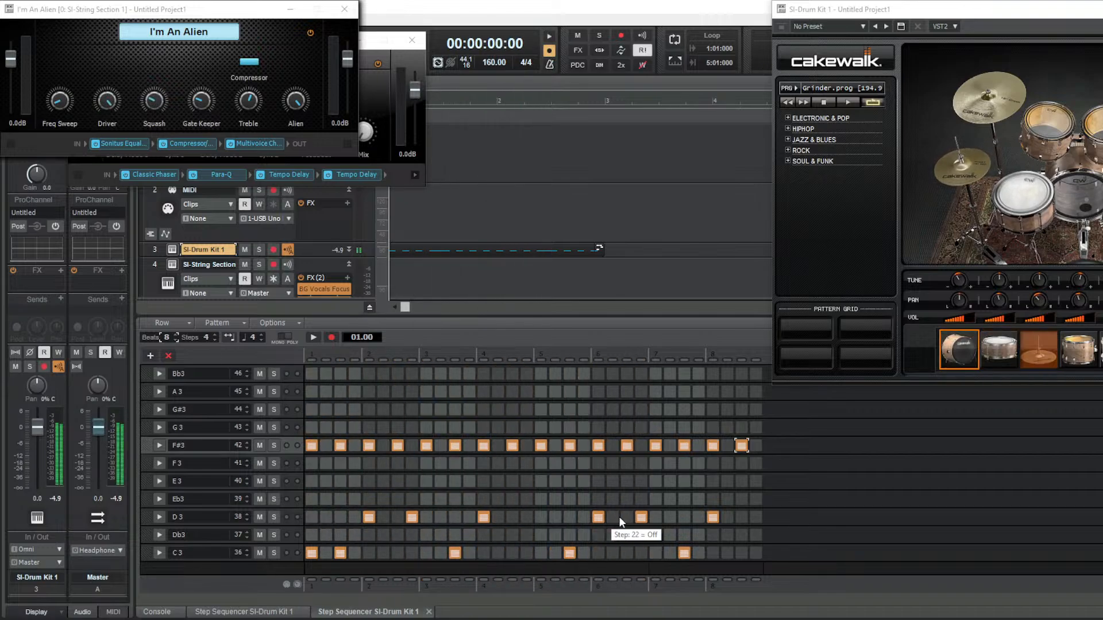
Toggle the D3 hit on step 24 off and on again and play back the pattern
{"action": "left_click", "coordinate": [642, 518]}
{"action": "left_click", "coordinate": [641, 518]}
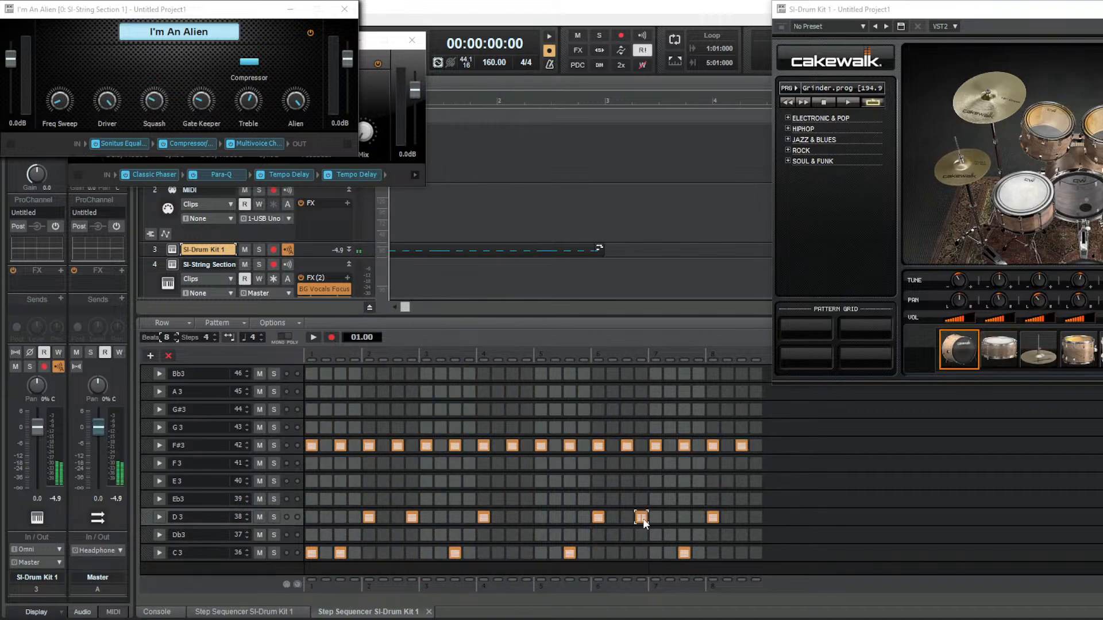
{"action": "key", "text": "space"}
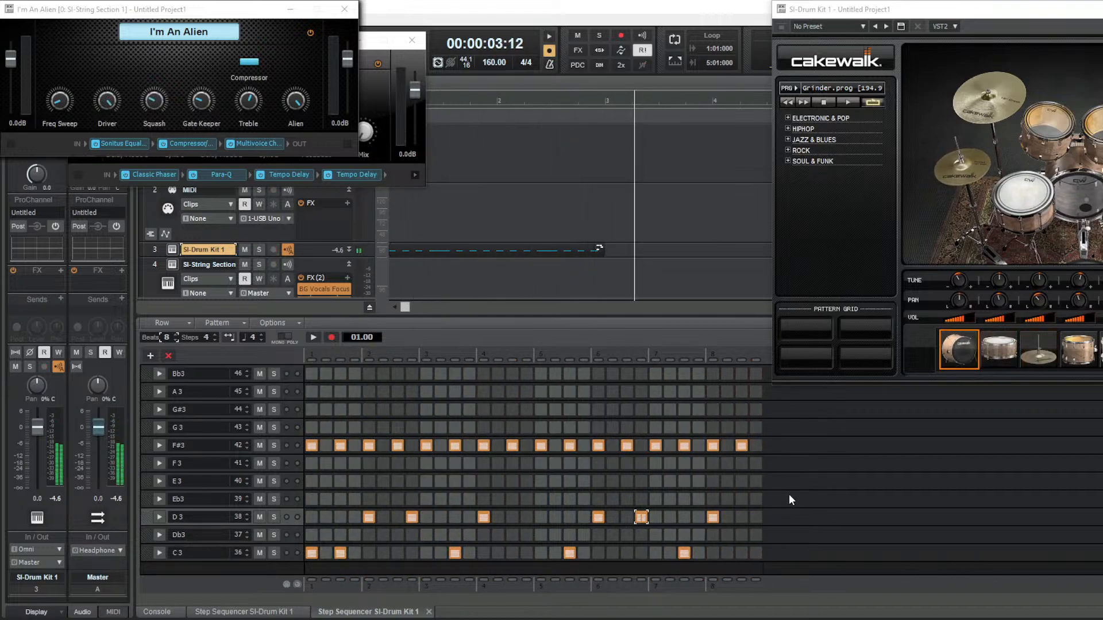
{"action": "key", "text": "space"}
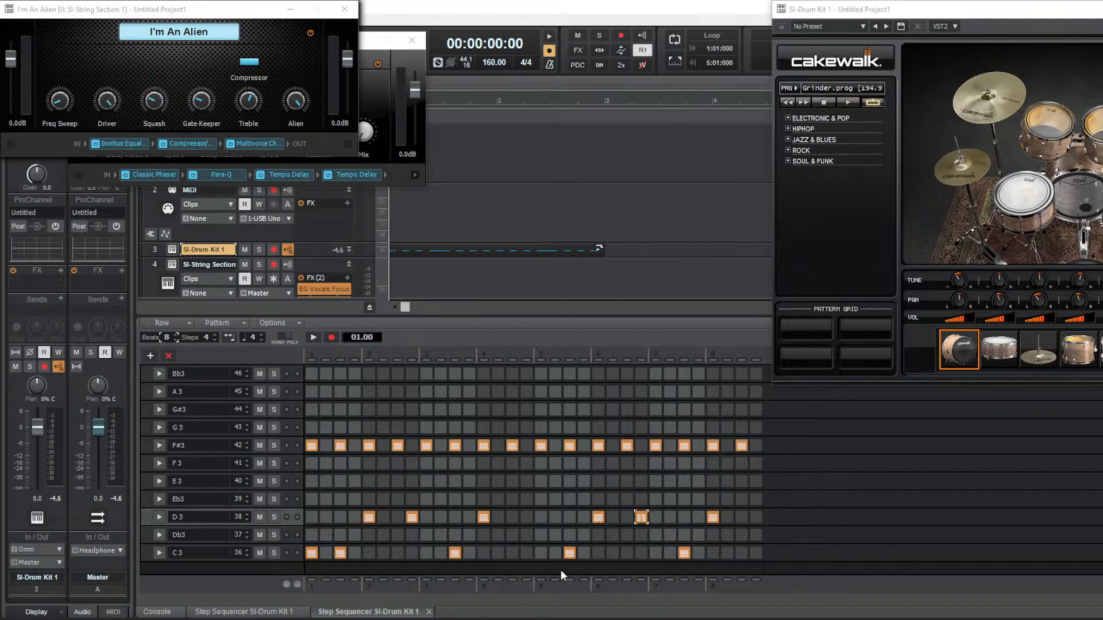
Add a D3 hit on step 31 and play back the full drum pattern
{"action": "key", "text": "space"}
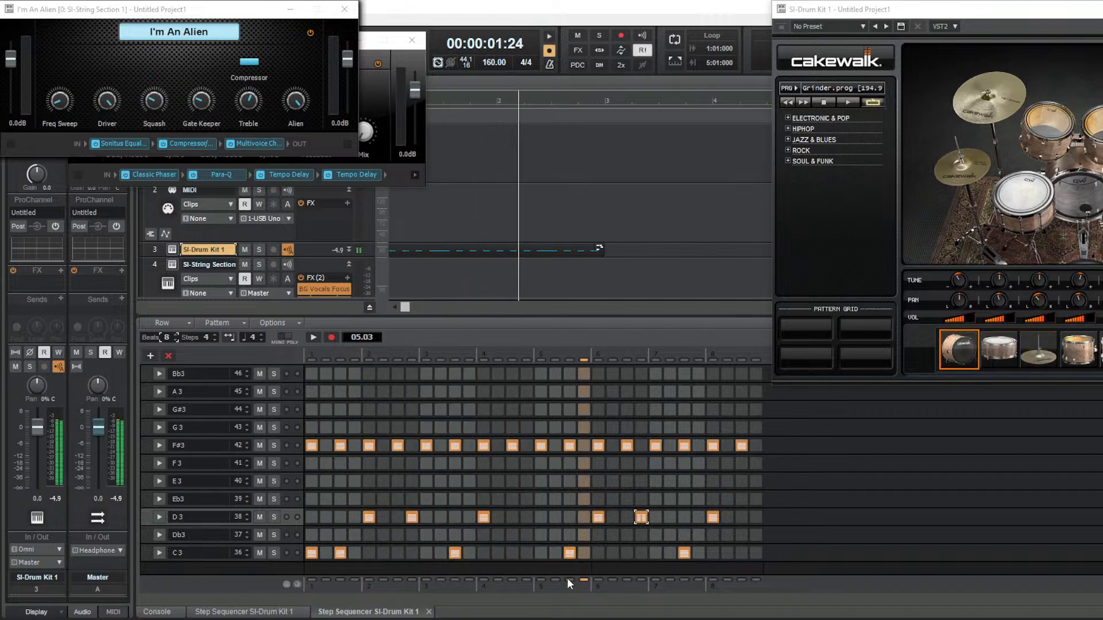
{"action": "key", "text": "space"}
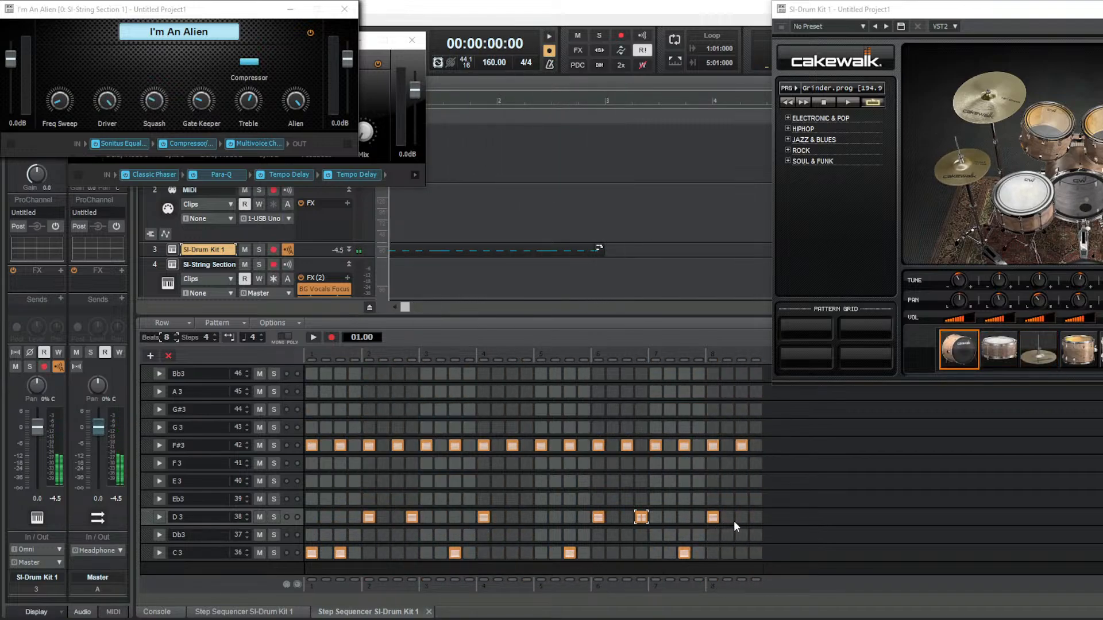
{"action": "left_click", "coordinate": [737, 517]}
{"action": "key", "text": "space"}
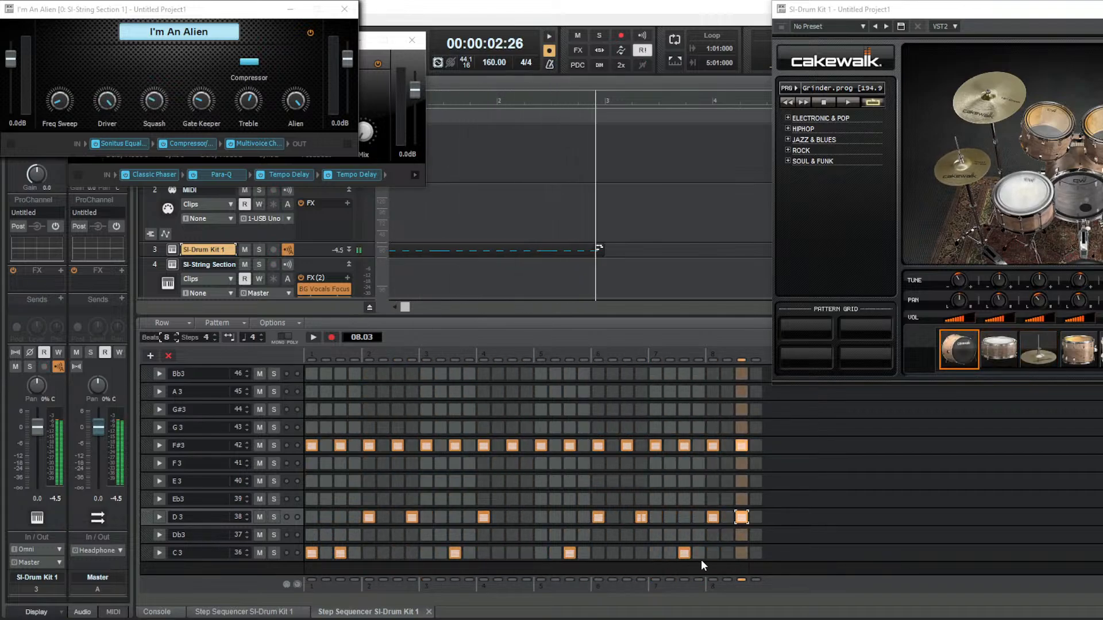
{"action": "key", "text": "space"}
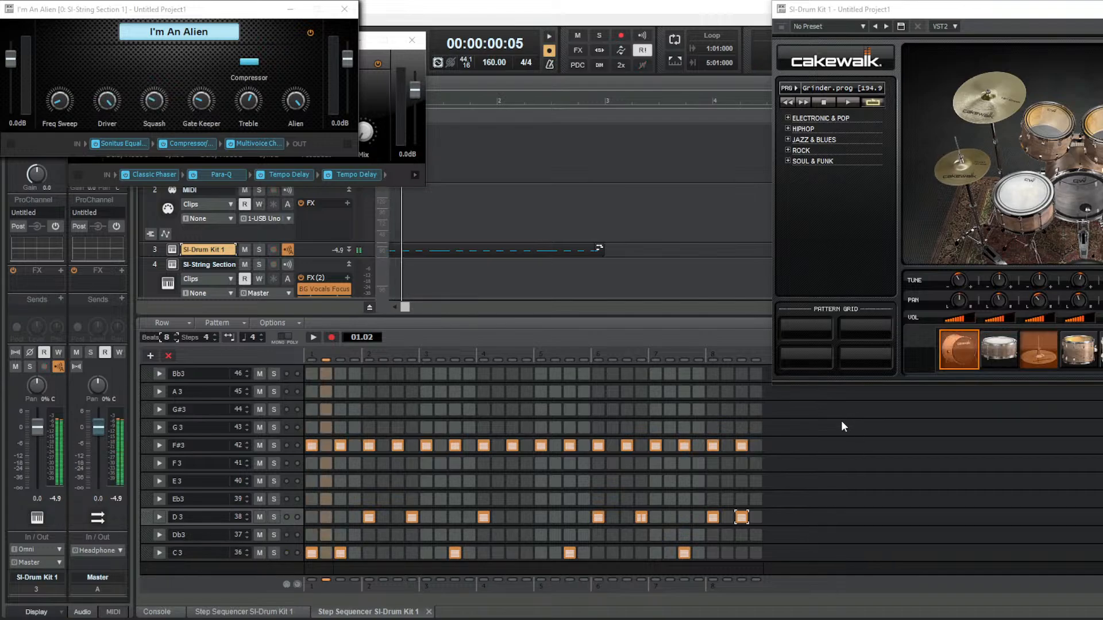
{"action": "key", "text": "space"}
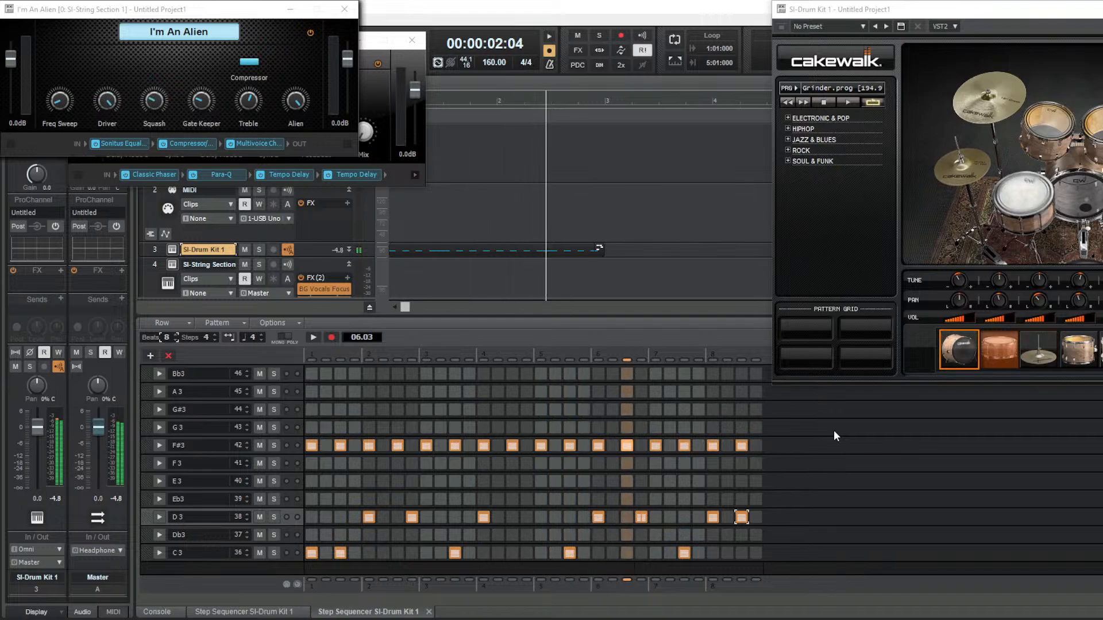
{"action": "key", "text": "space"}
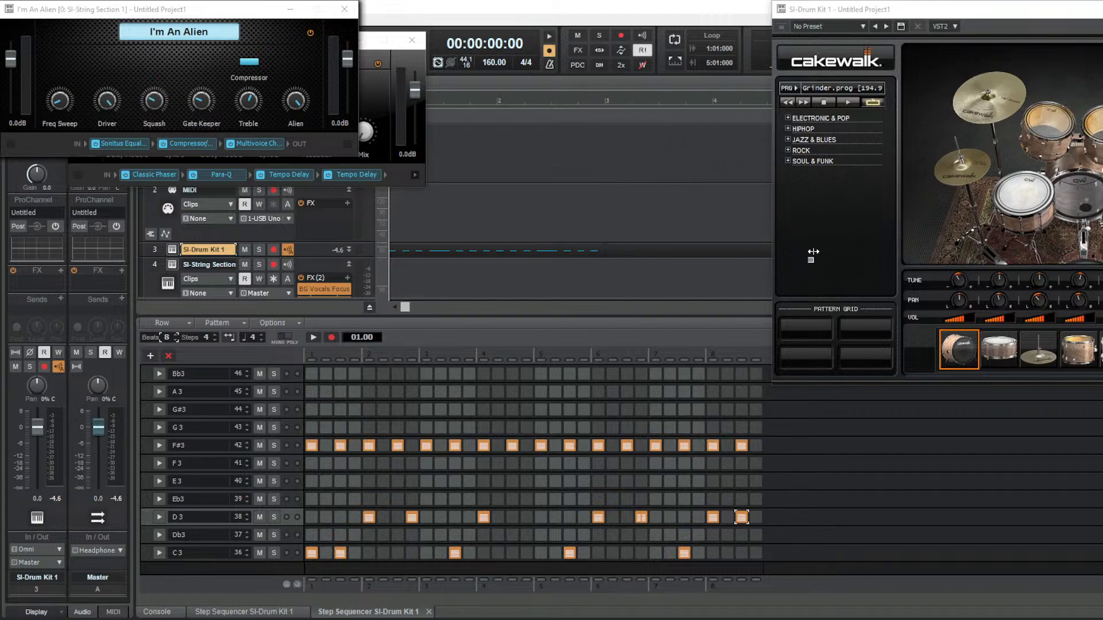
Move the SI-Drum Kit window off the tracks and extend the looped drum clip to the start of measure 7
{"action": "left_click_drag", "start_coordinate": [963, 10], "coordinate": [1102, 92]}
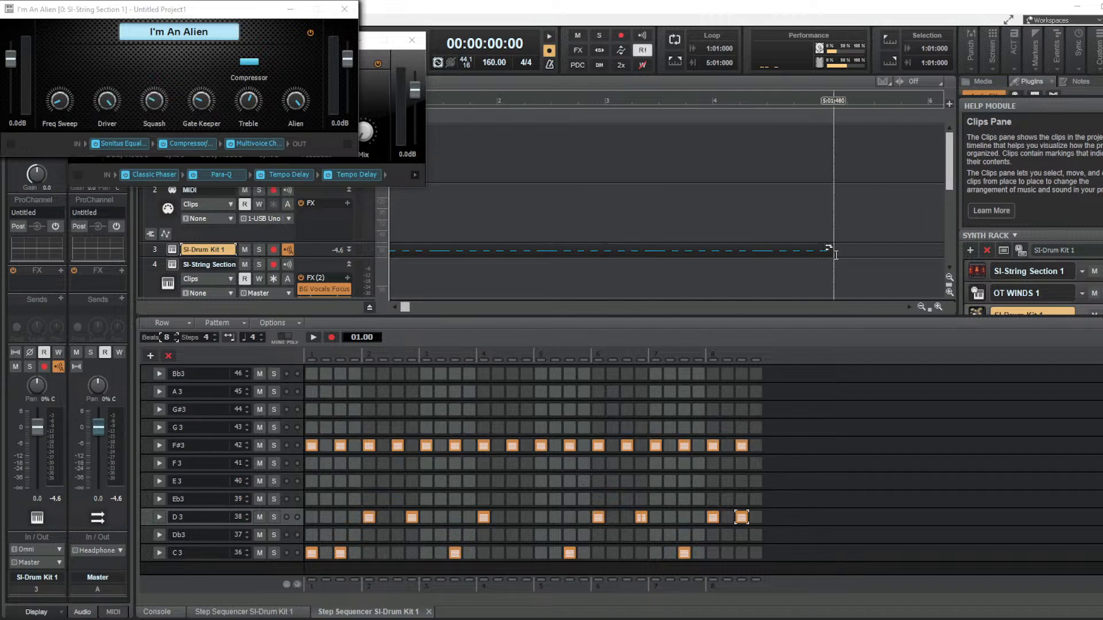
{"action": "left_click_drag", "start_coordinate": [831, 248], "coordinate": [895, 251]}
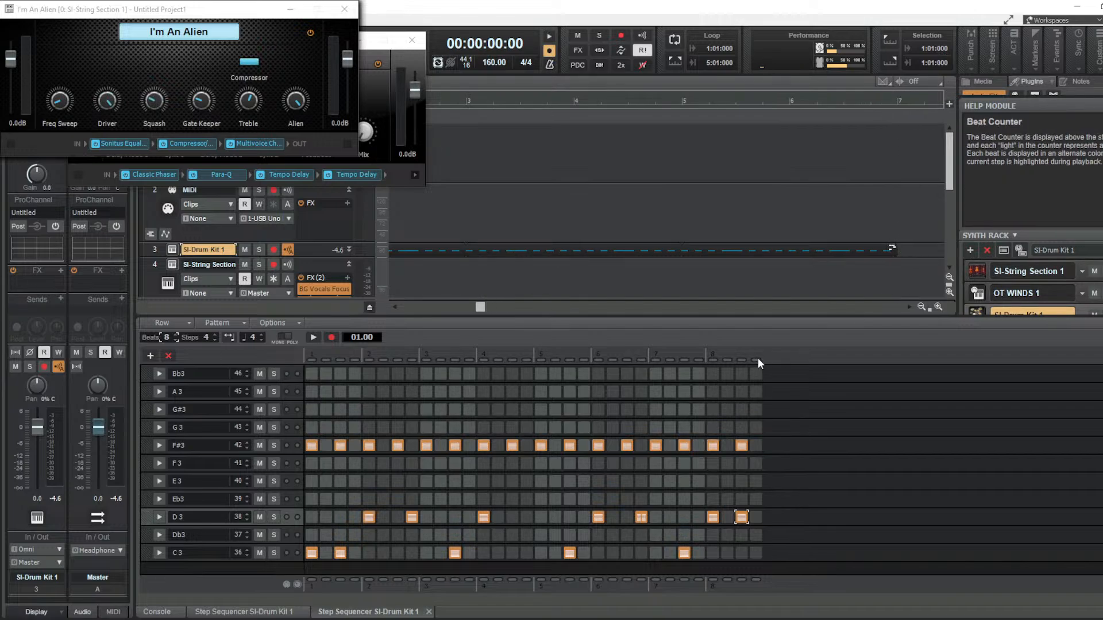
{"action": "left_click_drag", "start_coordinate": [480, 308], "coordinate": [356, 320]}
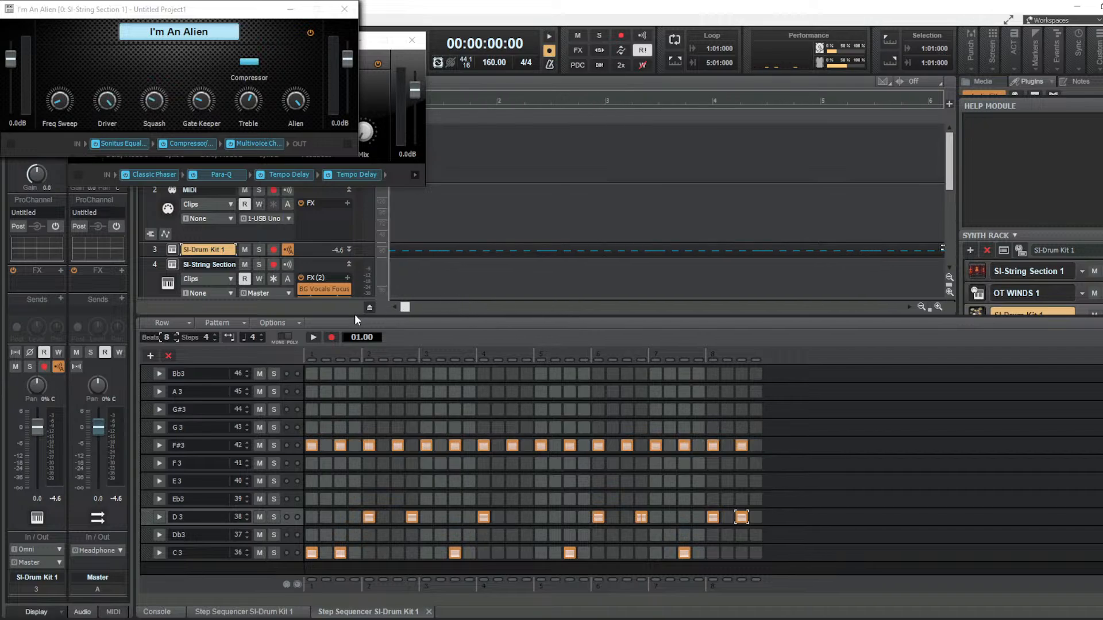
Play the extended drum clip from the beginning twice
{"action": "key", "text": "space"}
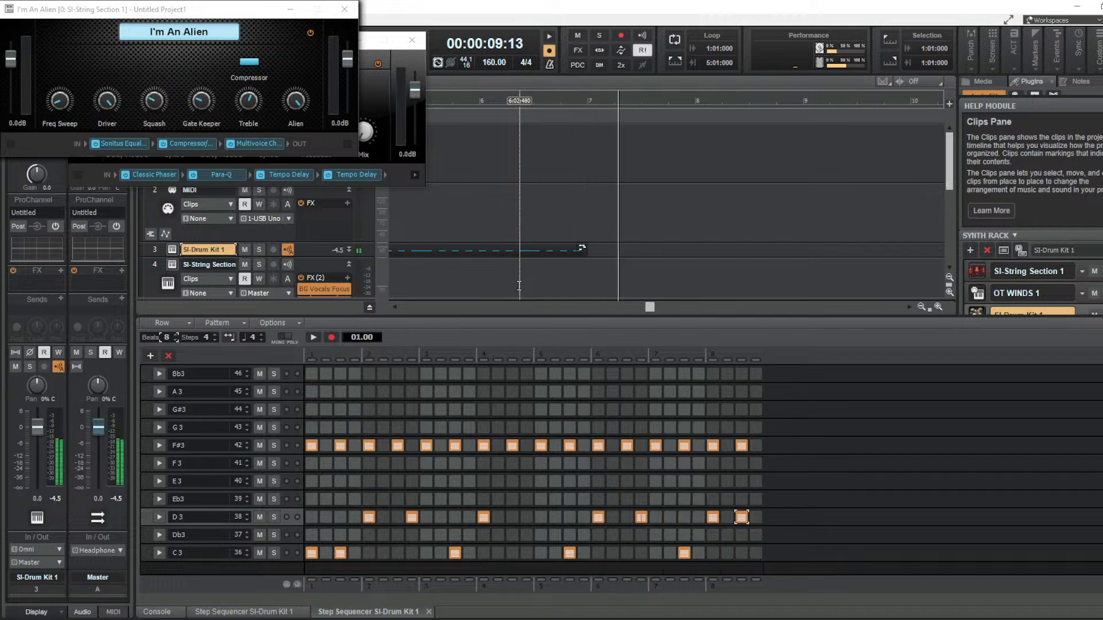
{"action": "key", "text": "space"}
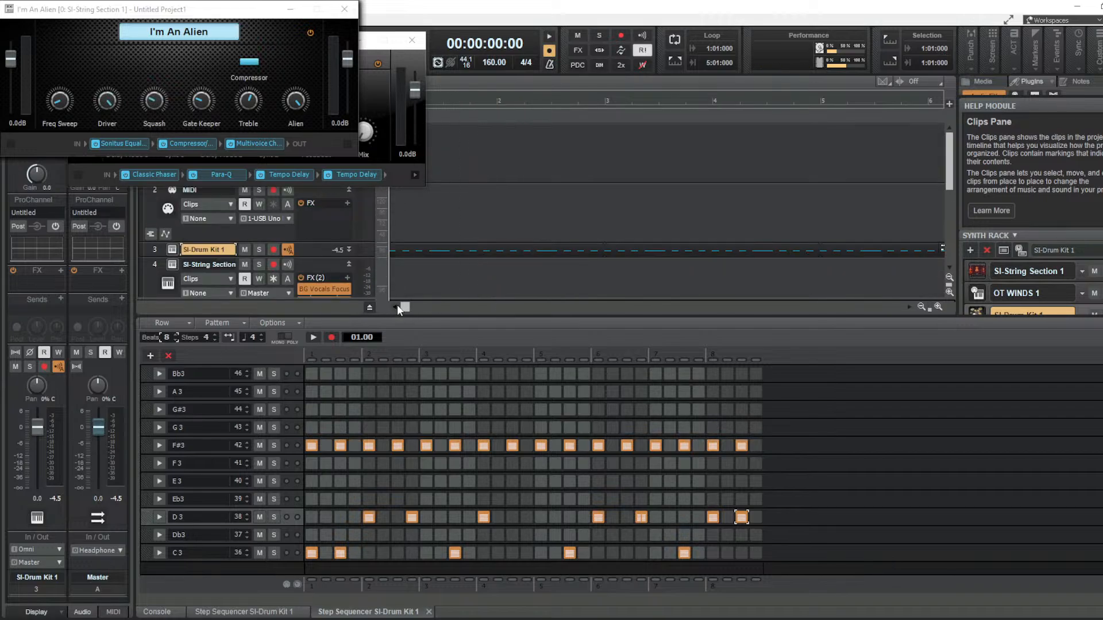
{"action": "key", "text": "space"}
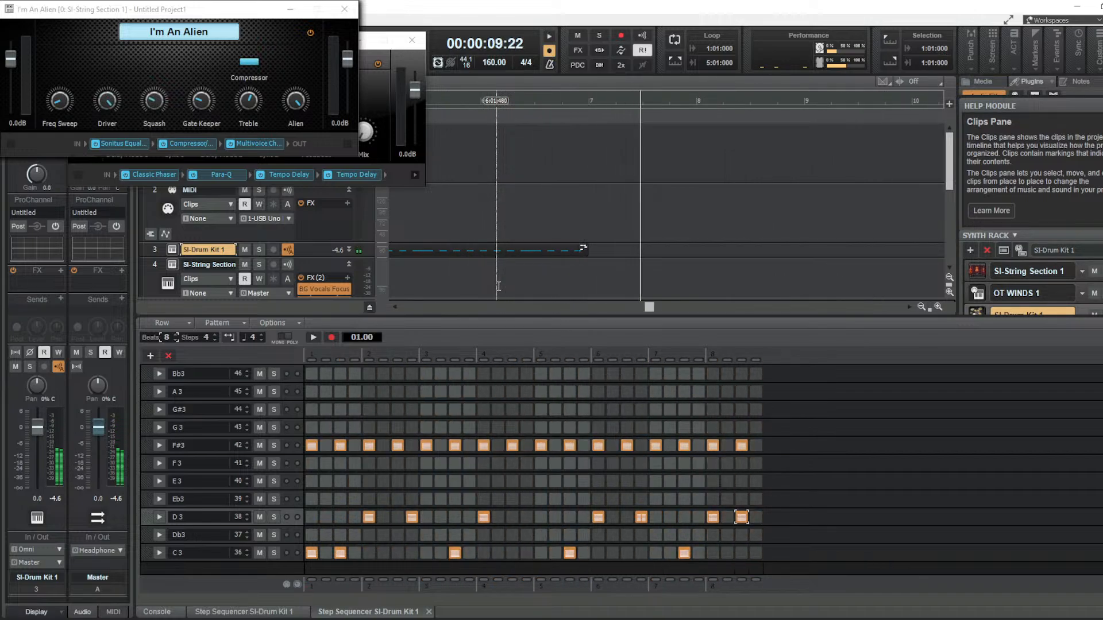
{"action": "key", "text": "space"}
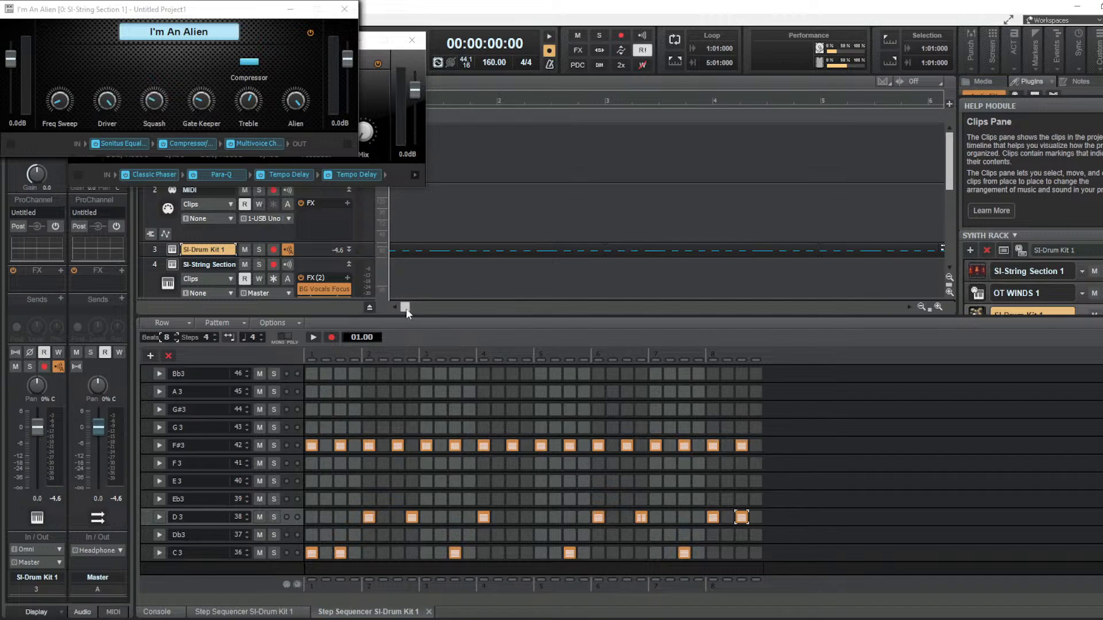
Select the MIDI track and return the playhead to the beginning of the project
{"action": "left_click_drag", "start_coordinate": [405, 306], "coordinate": [608, 309]}
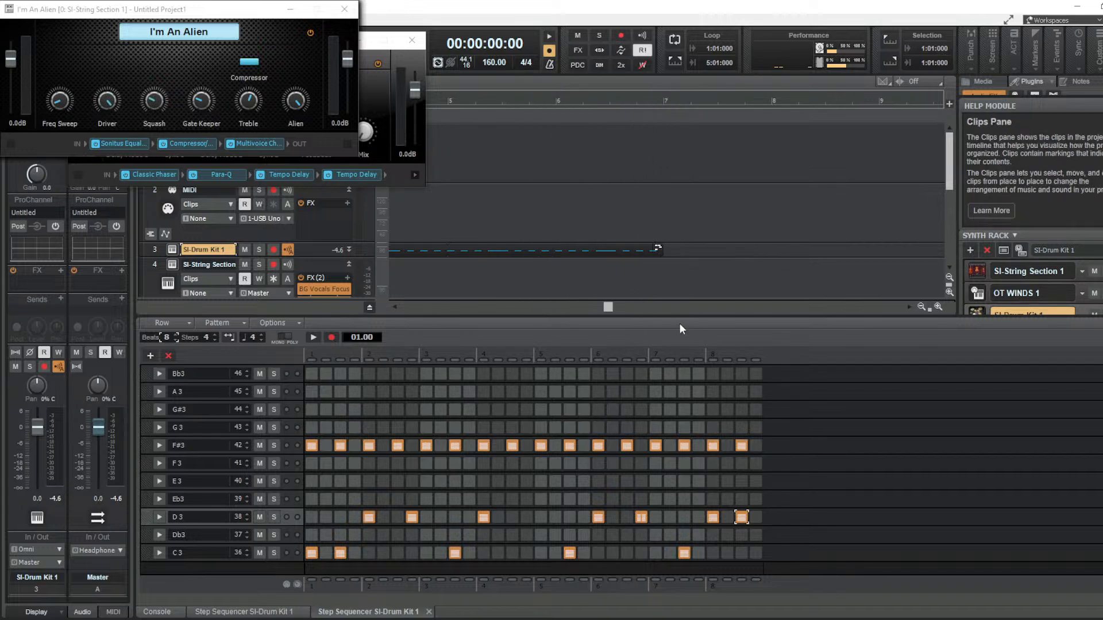
{"action": "left_click", "coordinate": [663, 265]}
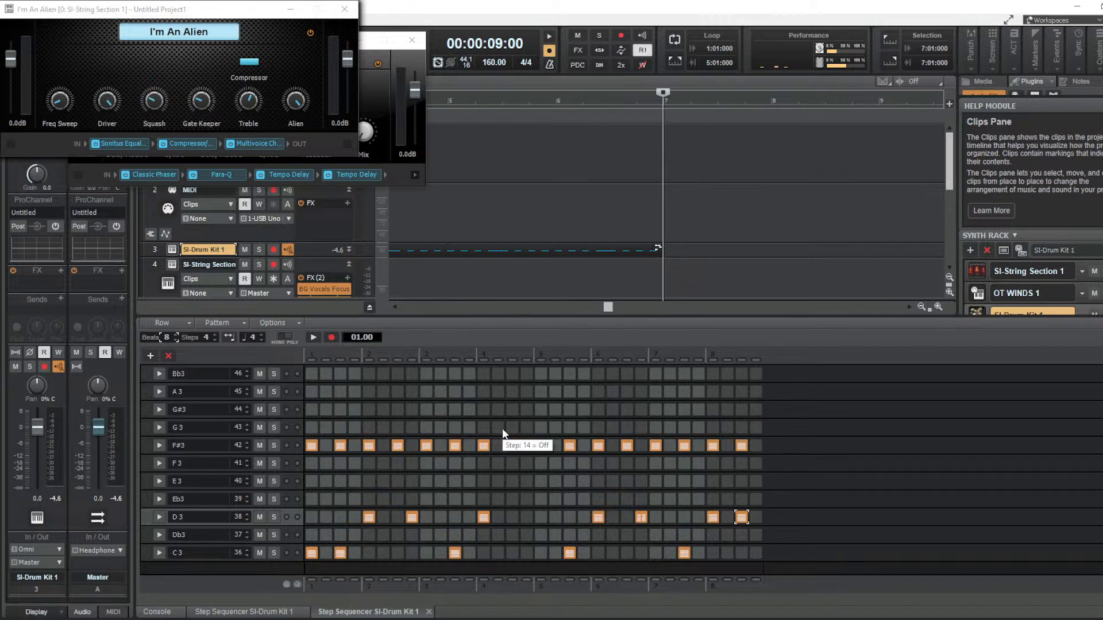
{"action": "left_click", "coordinate": [600, 228]}
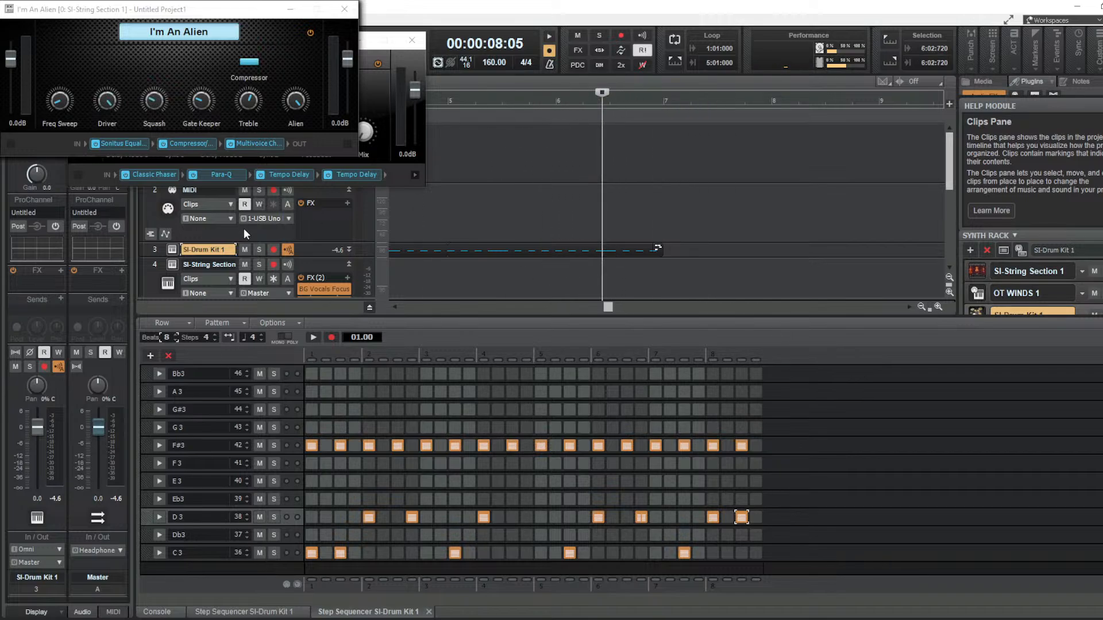
{"action": "left_click", "coordinate": [244, 229]}
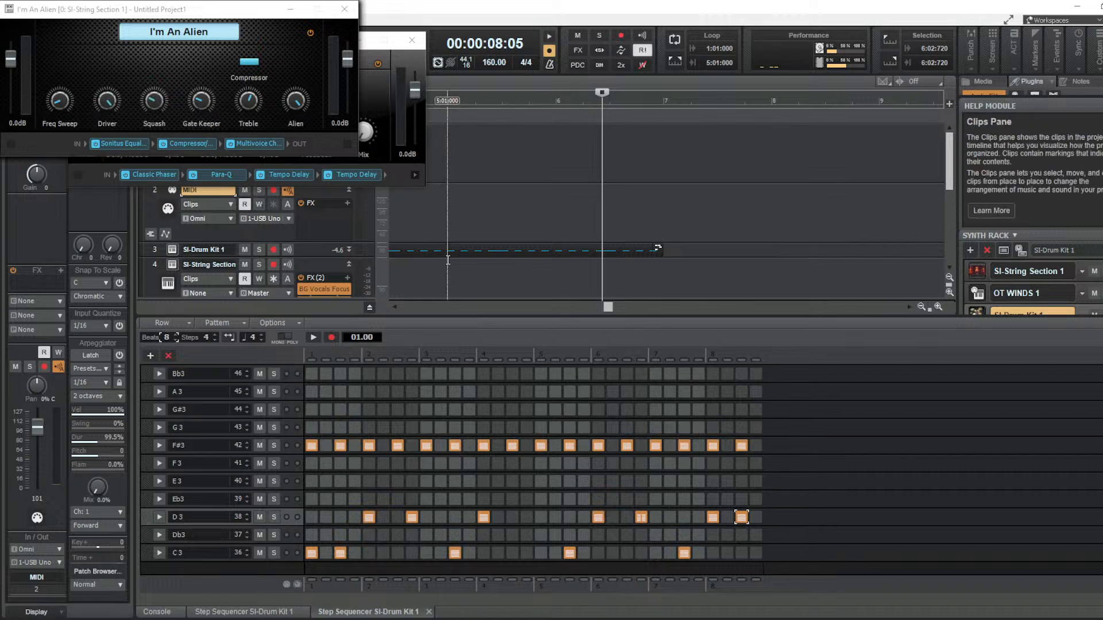
{"action": "left_click_drag", "start_coordinate": [608, 307], "coordinate": [405, 290]}
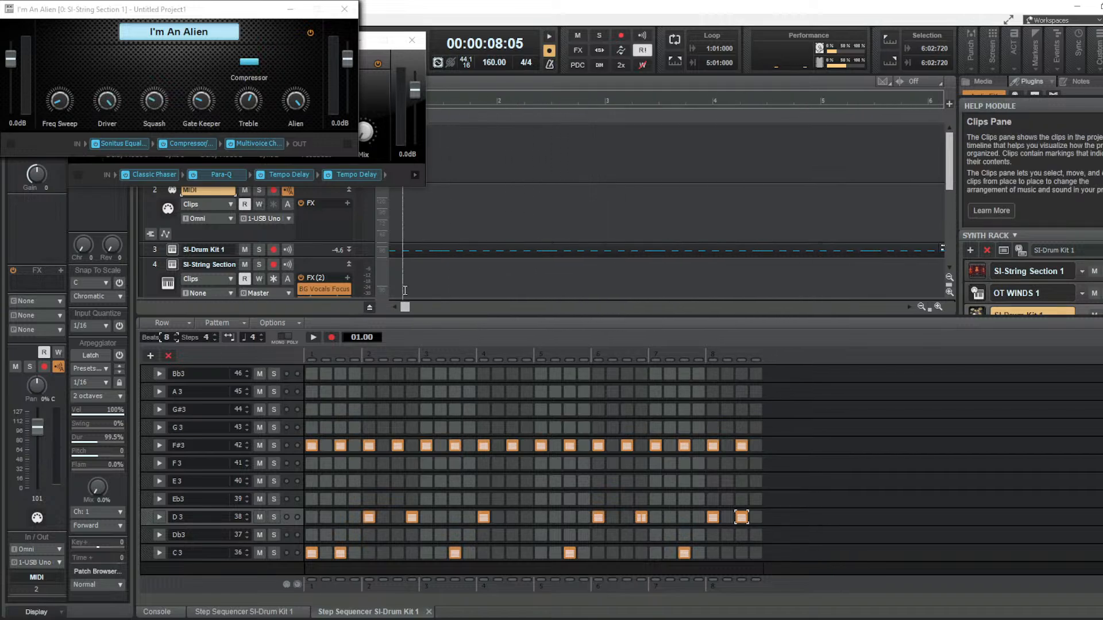
{"action": "left_click", "coordinate": [391, 287]}
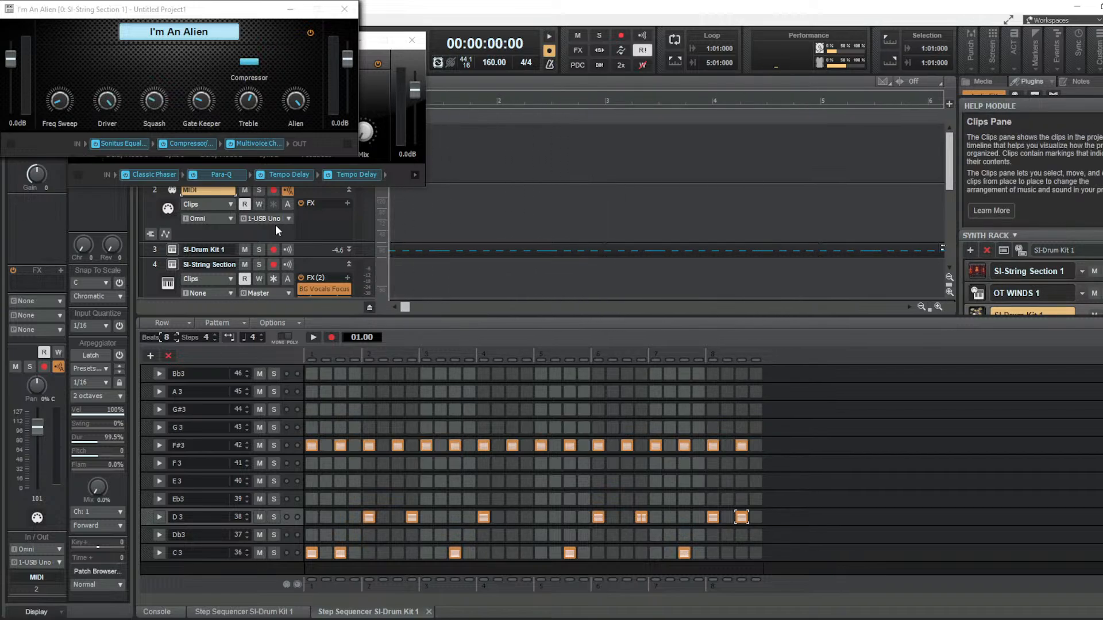
Minimize all open effect chain windows, including BG Vocals Focus and Feedback Apparatus, to uncover the track list
{"action": "left_click", "coordinate": [291, 10]}
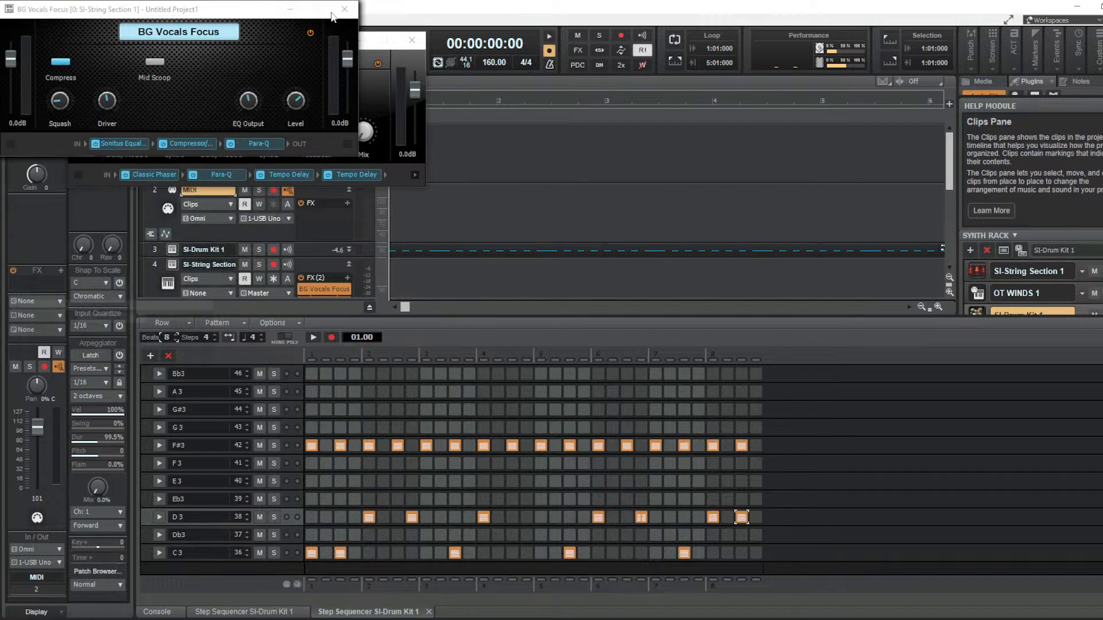
{"action": "left_click", "coordinate": [292, 11]}
{"action": "left_click", "coordinate": [290, 10]}
{"action": "left_click", "coordinate": [290, 10]}
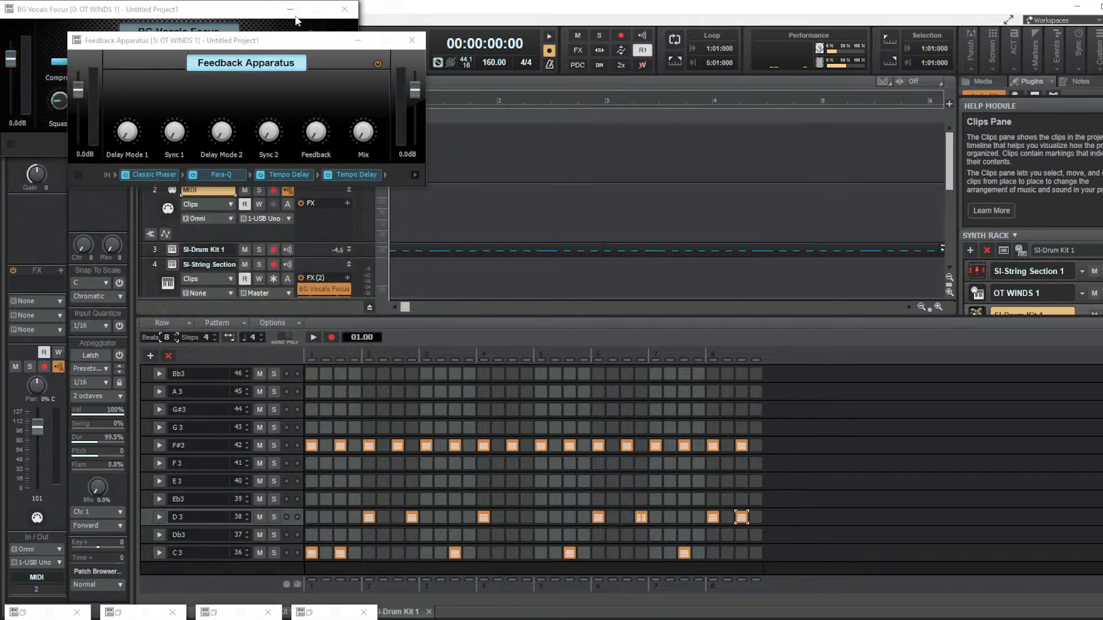
{"action": "left_click", "coordinate": [290, 10]}
{"action": "left_click", "coordinate": [290, 10]}
{"action": "left_click", "coordinate": [291, 10]}
{"action": "left_click", "coordinate": [291, 10]}
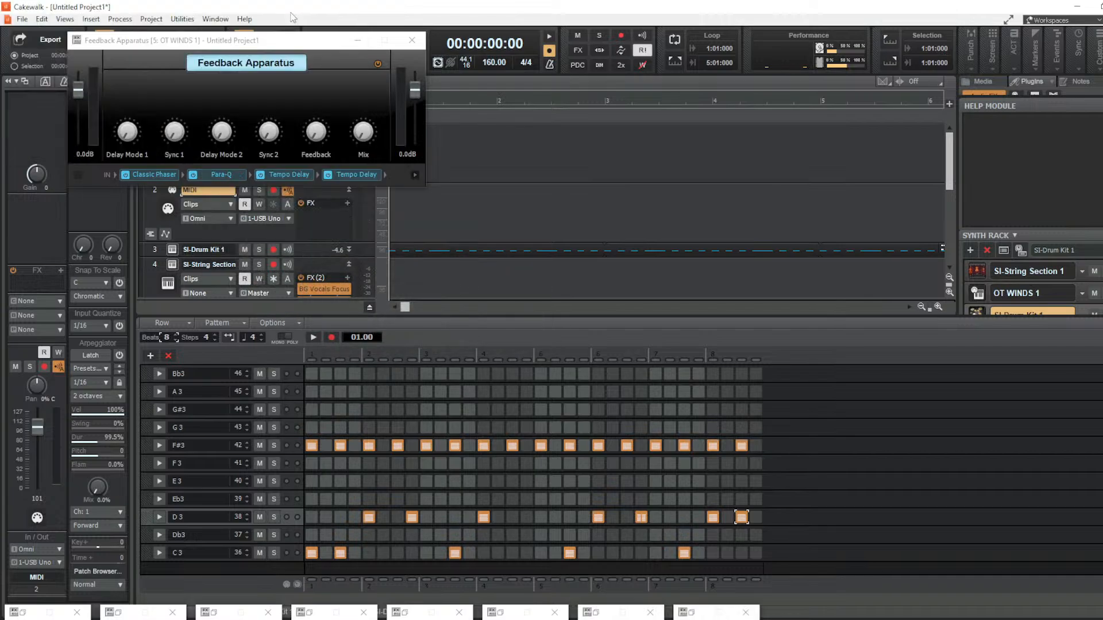
{"action": "left_click", "coordinate": [357, 41]}
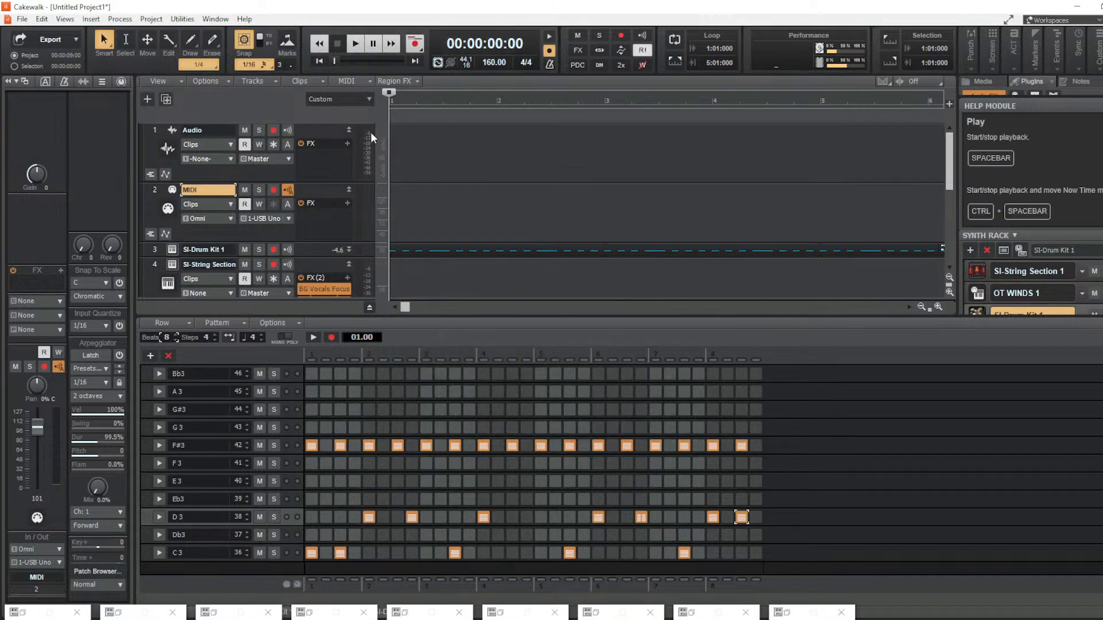
Select the SI-String Section 1 track for live input and play the project with the drum clip as backing
{"action": "scroll", "coordinate": [256, 224], "scroll_direction": "down", "scroll_amount": 1}
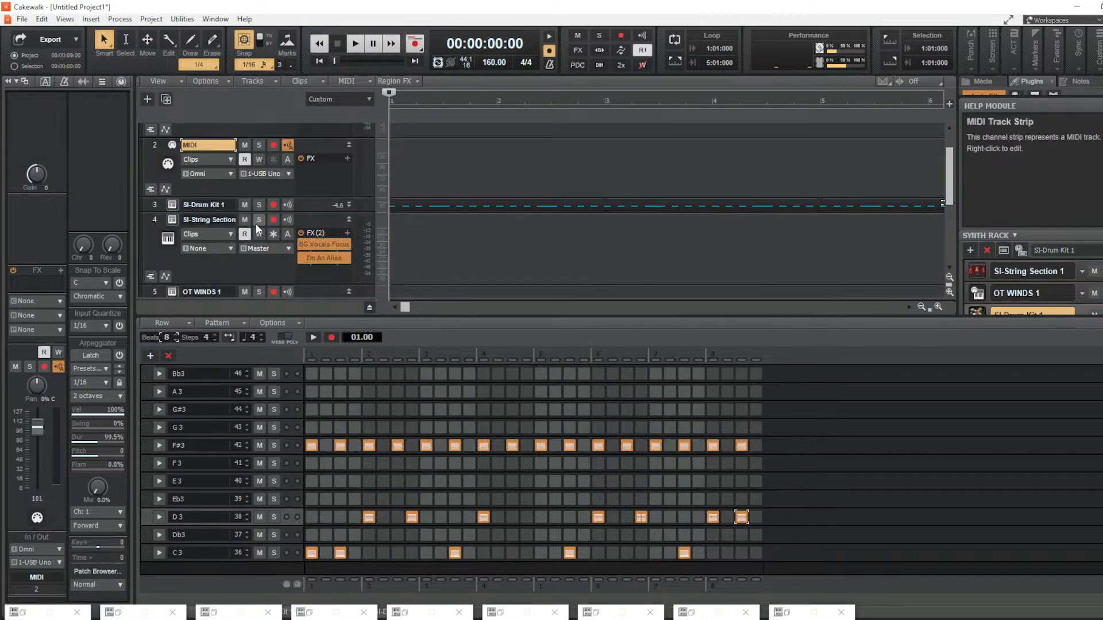
{"action": "left_click", "coordinate": [263, 271]}
{"action": "scroll", "coordinate": [263, 271], "scroll_direction": "down", "scroll_amount": 1}
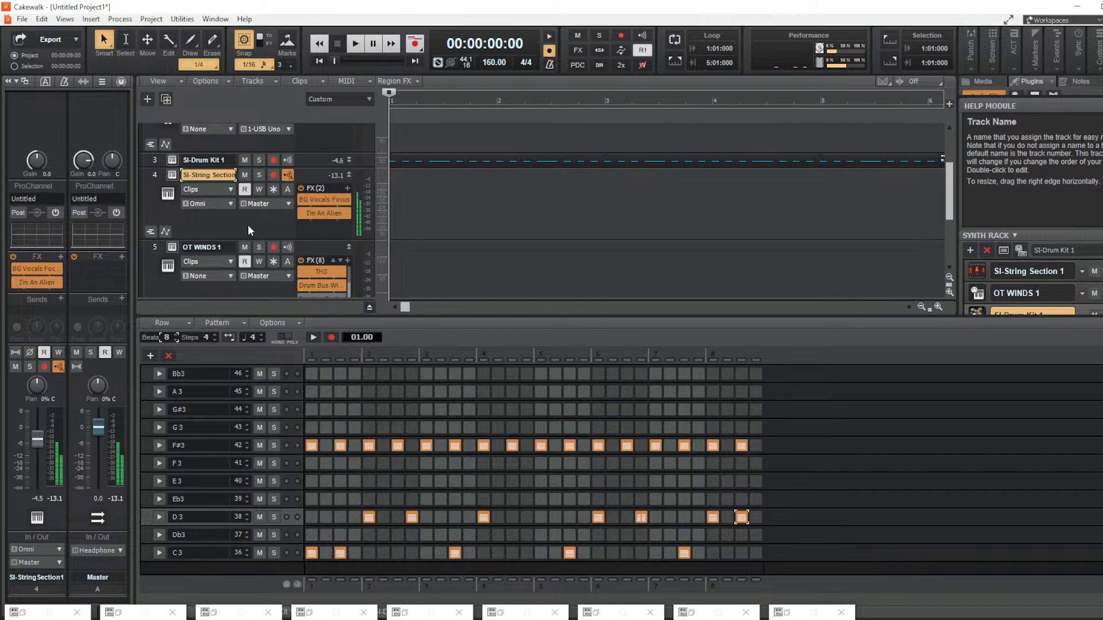
{"action": "key", "text": "space"}
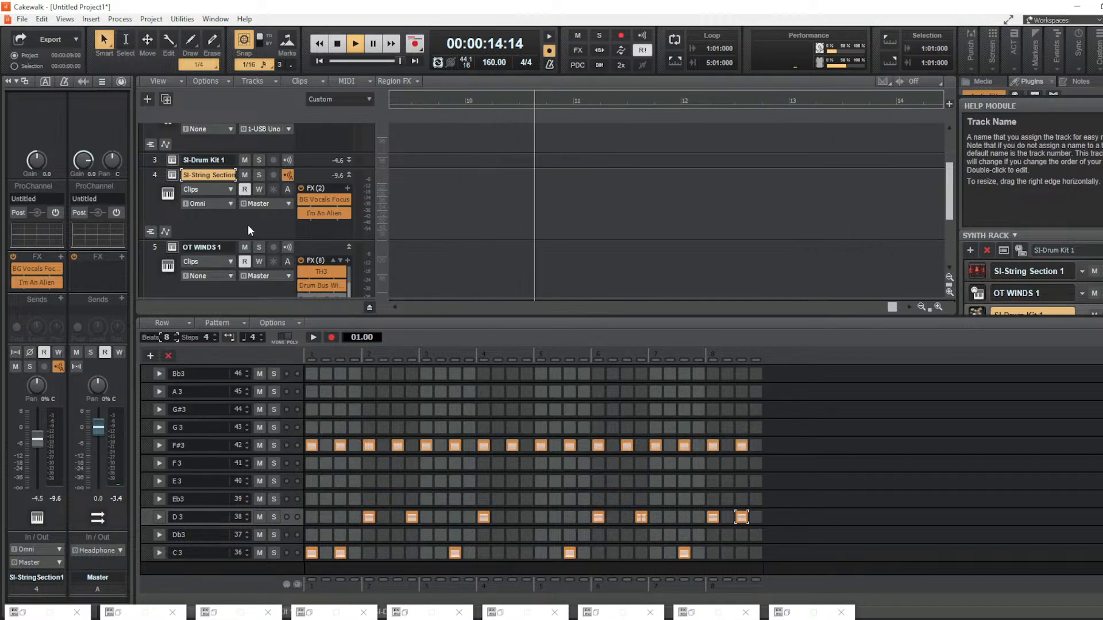
{"action": "key", "text": "space"}
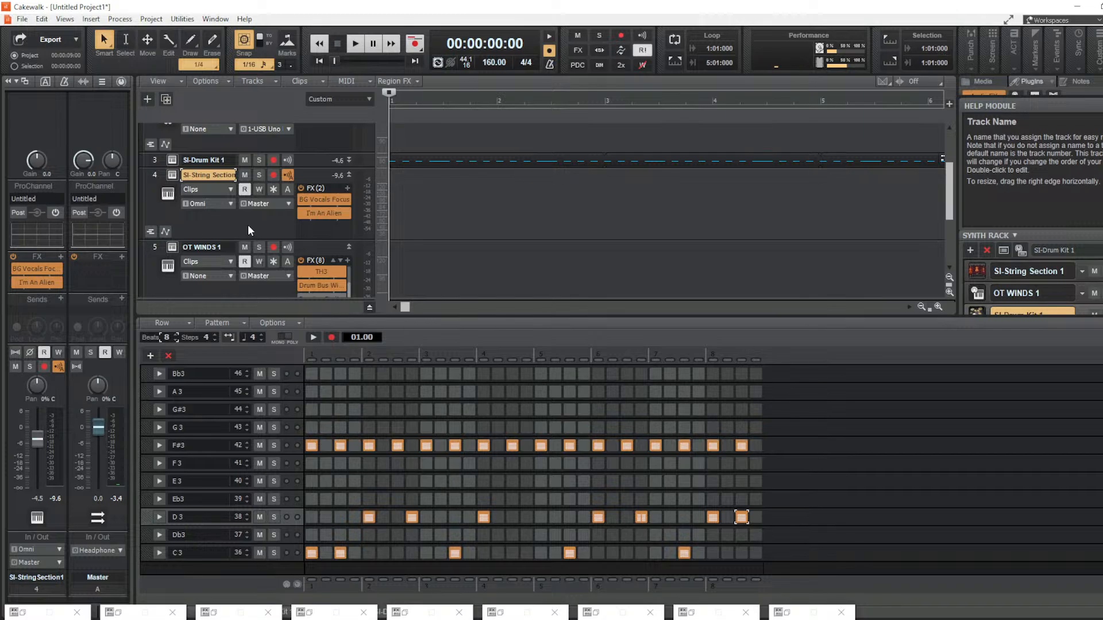
Select the SI-Drum Kit 1 track and try playback from the end of the drum clip at 7:01:000
{"action": "left_click_drag", "start_coordinate": [408, 304], "coordinate": [599, 305]}
{"action": "left_click", "coordinate": [685, 187]}
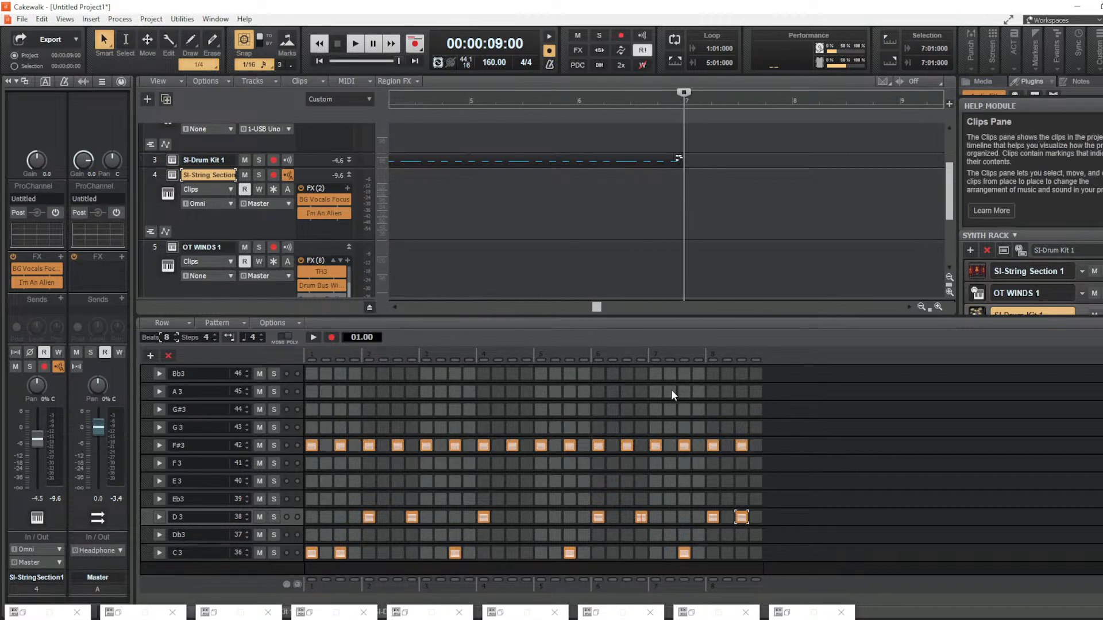
{"action": "left_click", "coordinate": [306, 159]}
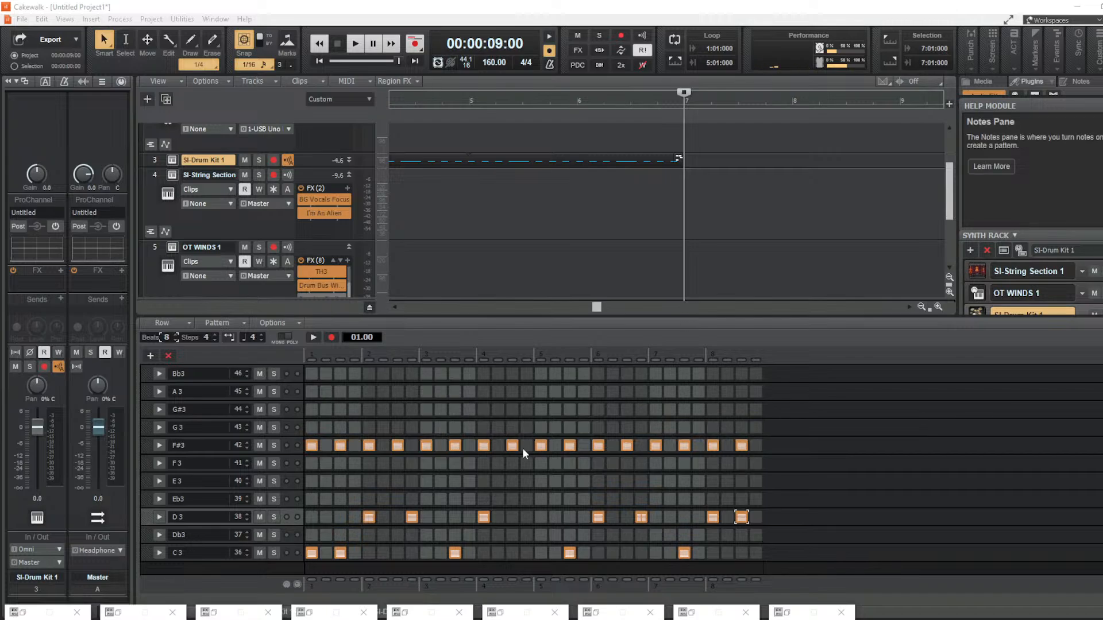
{"action": "left_click", "coordinate": [741, 514]}
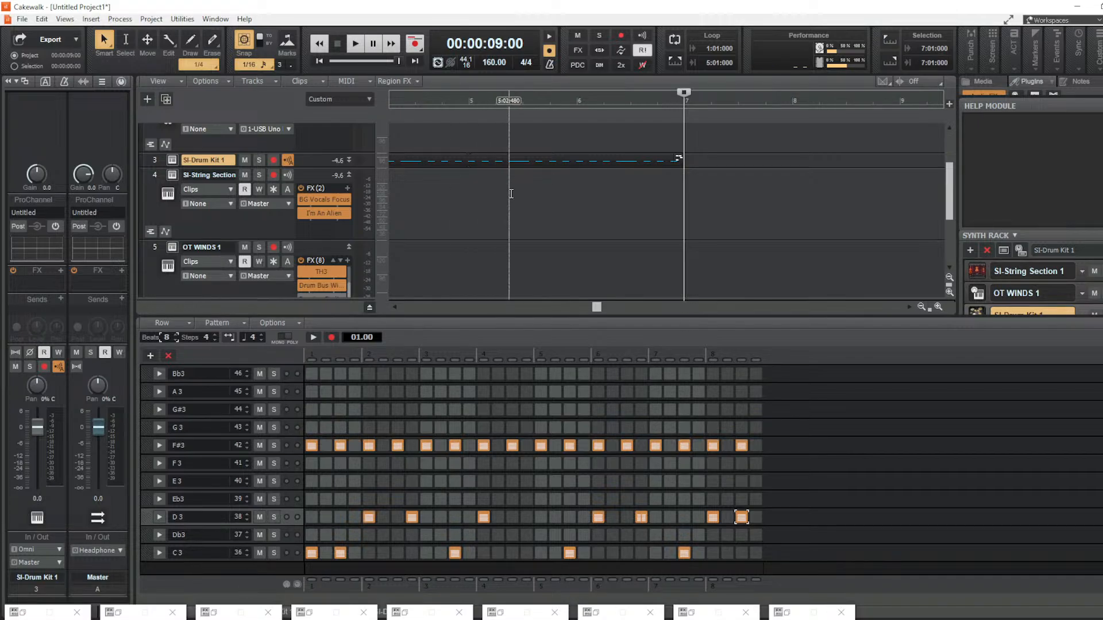
{"action": "key", "text": "space"}
{"action": "key", "text": "space"}
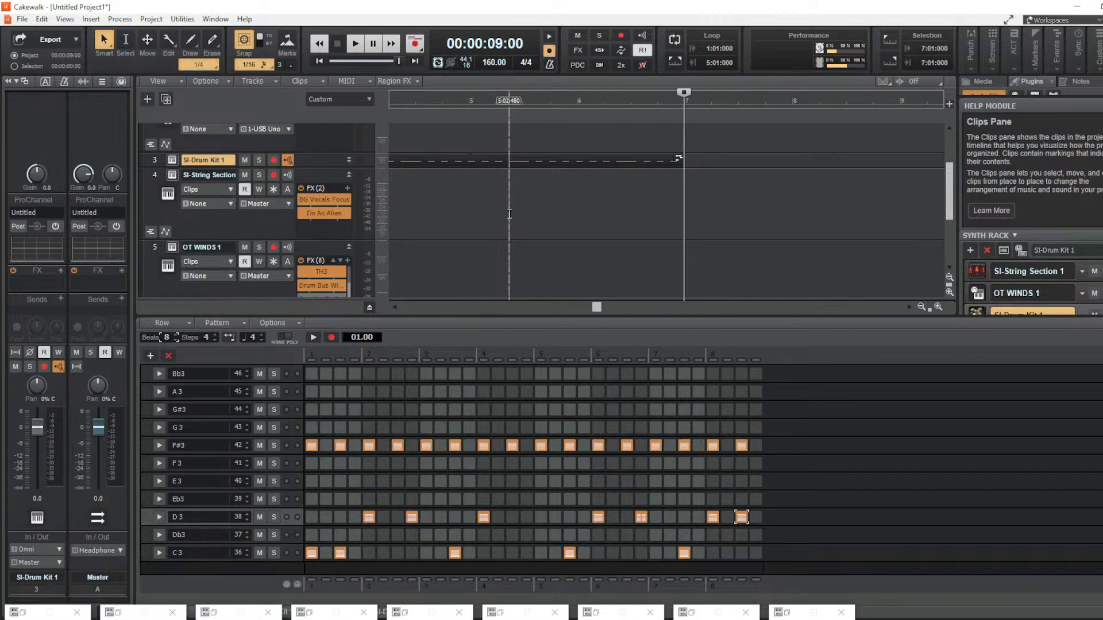
Return the playhead to the project start and play the drum track, then view the end of its clip
{"action": "left_click_drag", "start_coordinate": [683, 94], "coordinate": [1, 131]}
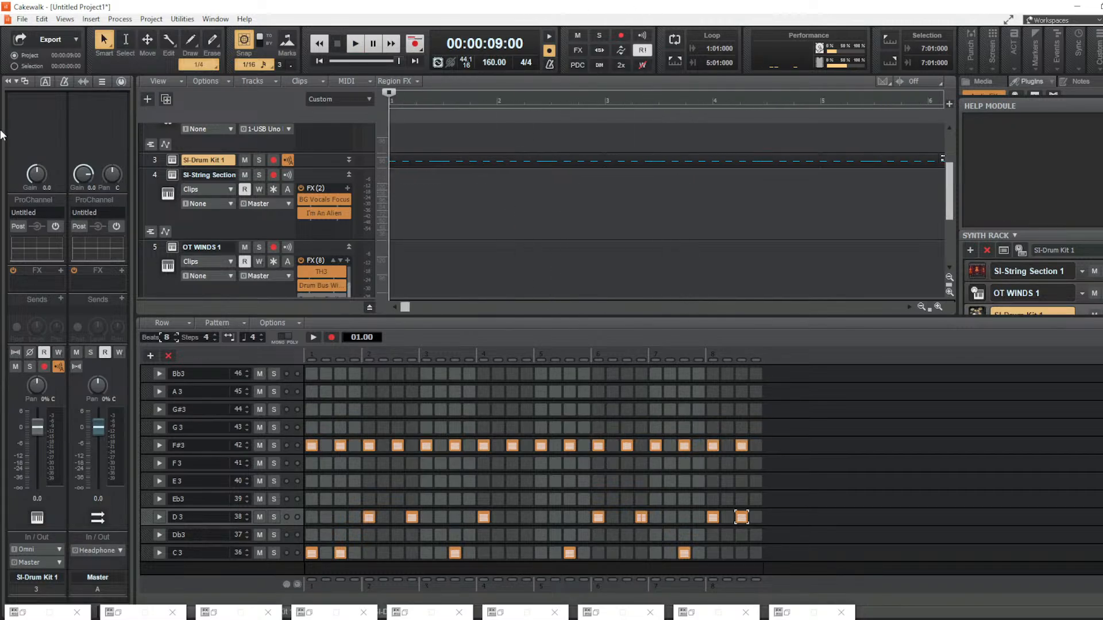
{"action": "key", "text": "space"}
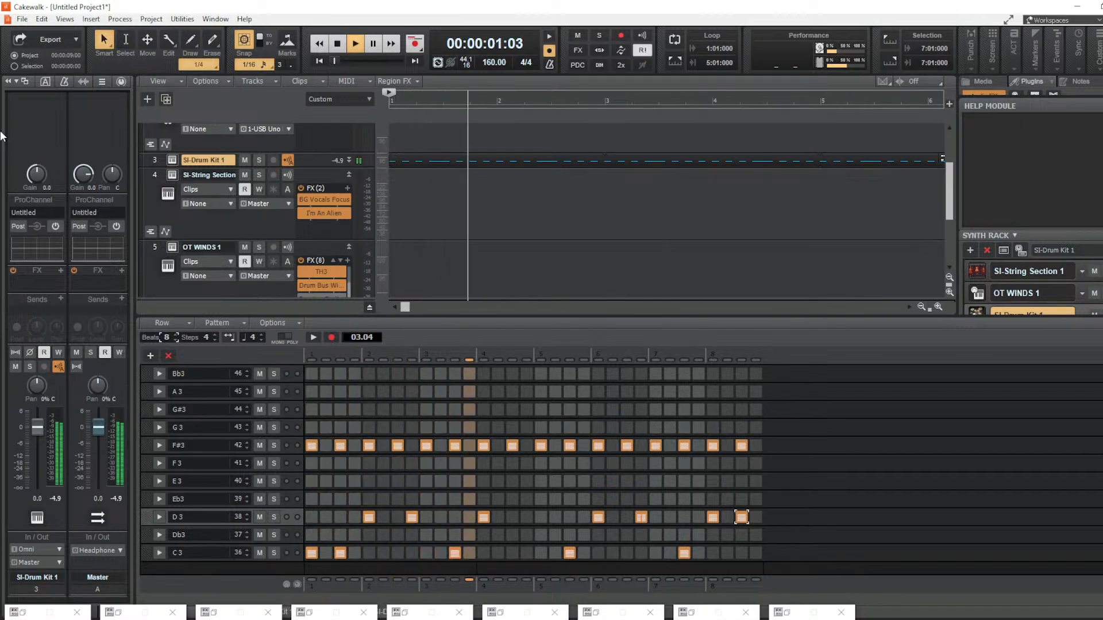
{"action": "key", "text": "space"}
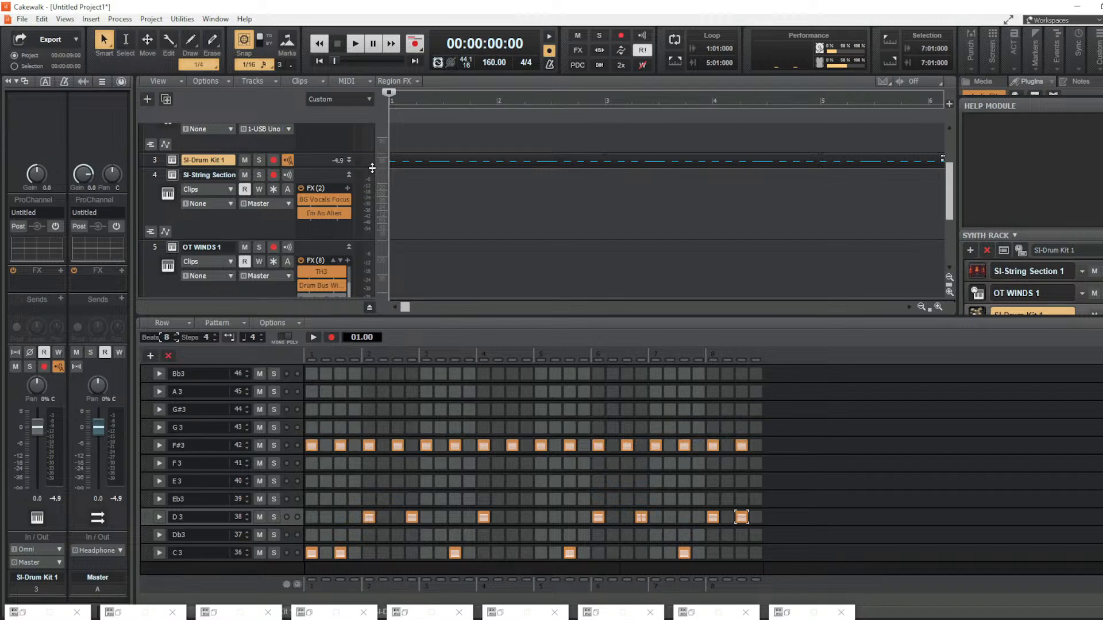
{"action": "left_click_drag", "start_coordinate": [405, 307], "coordinate": [612, 307]}
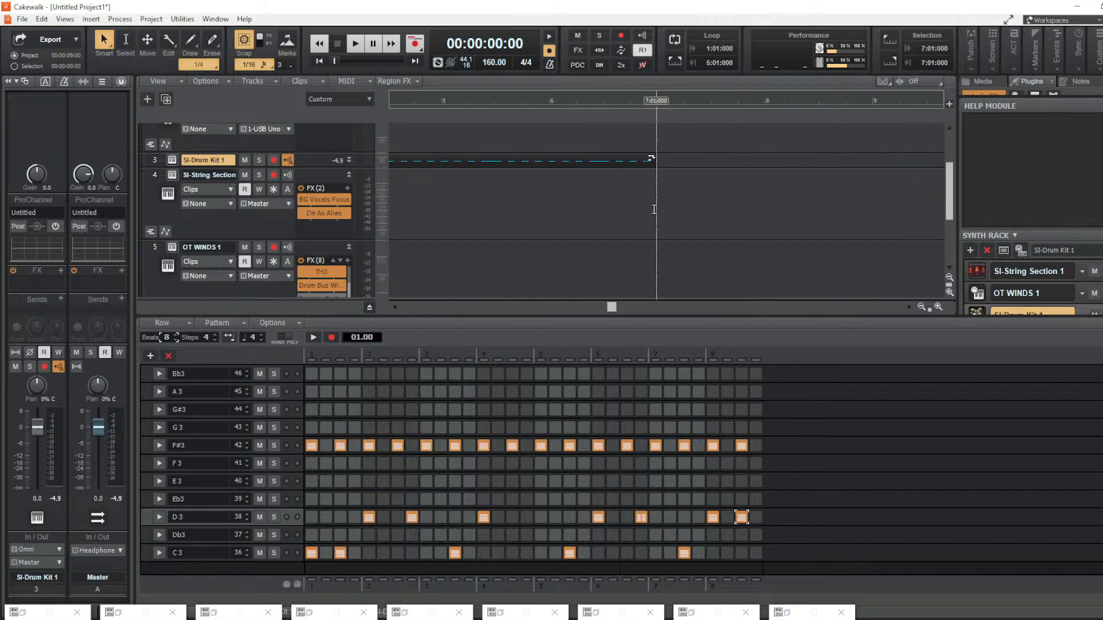
Place the playhead at the drum clip's end at 7:01:000 and inspect the SI-Drum Kit 1 track at an enlarged height
{"action": "left_click", "coordinate": [654, 209]}
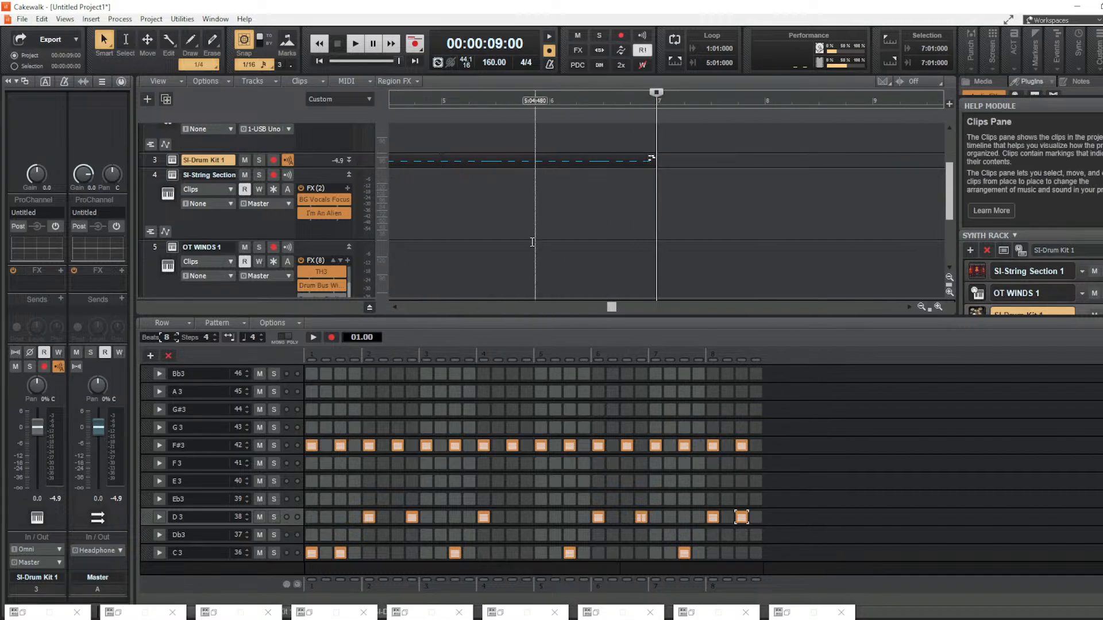
{"action": "double_click", "coordinate": [311, 163]}
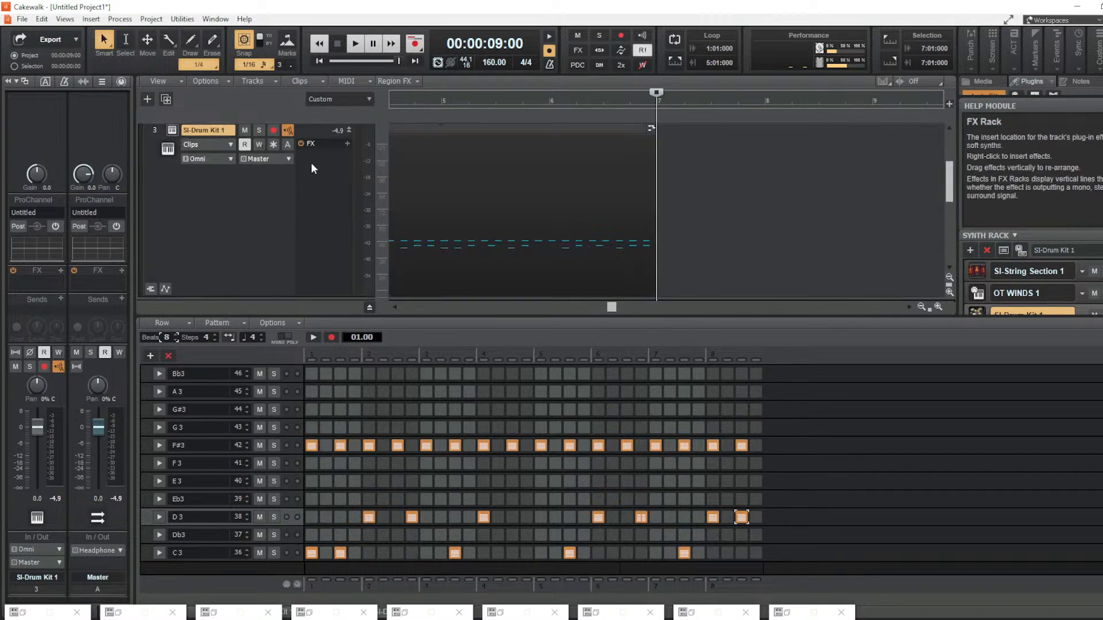
{"action": "double_click", "coordinate": [305, 164]}
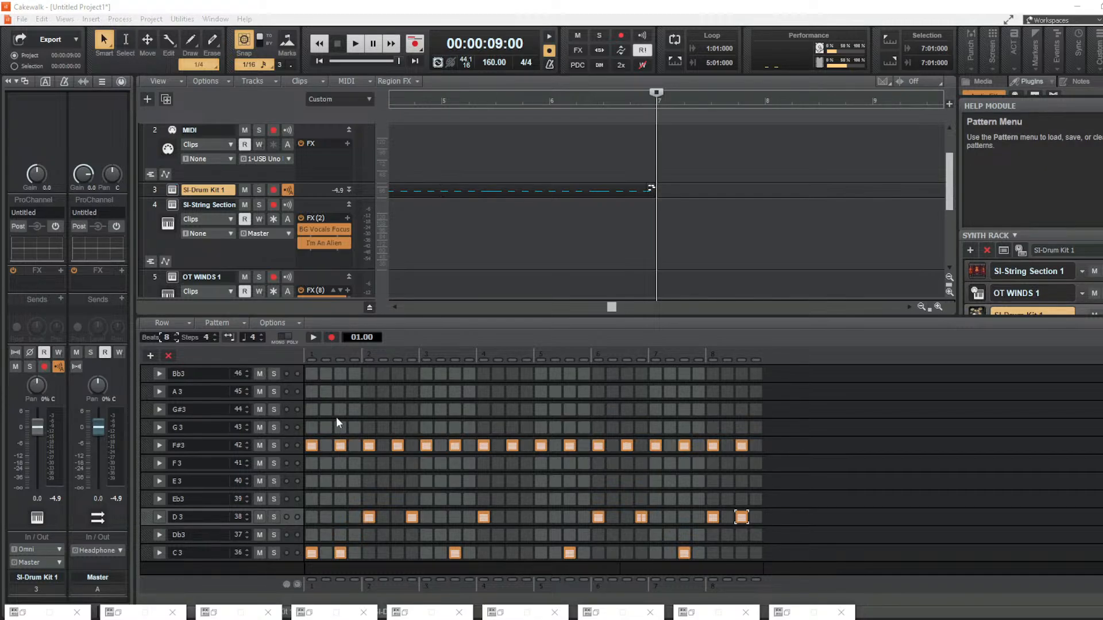
Try deleting the D 3 row from the drum step pattern, undo the deletion, and audition the pattern
{"action": "left_click", "coordinate": [169, 356]}
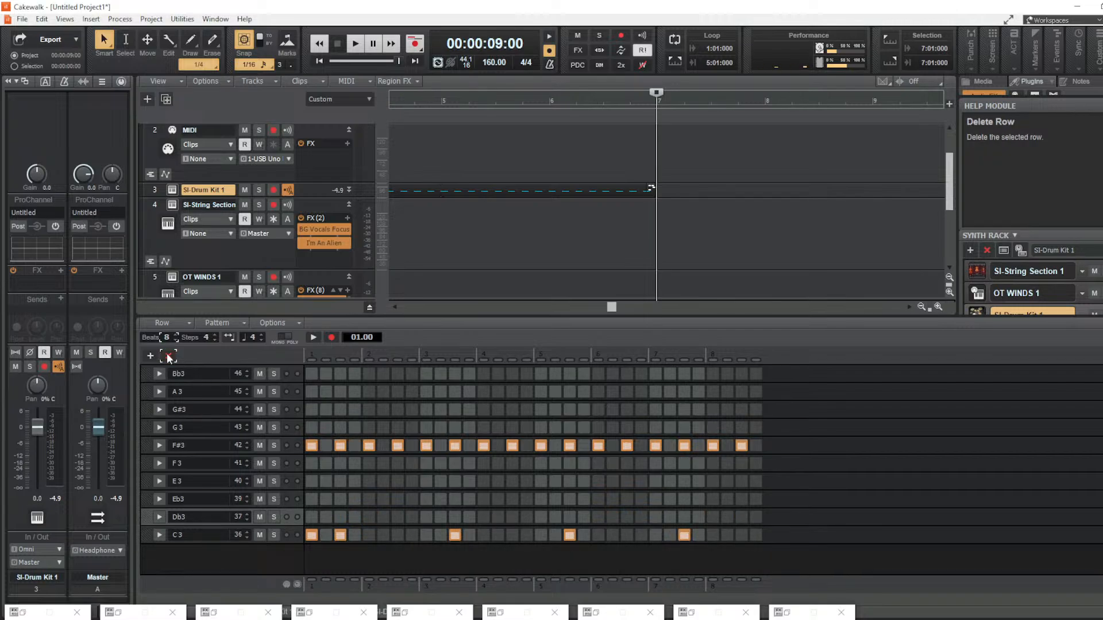
{"action": "key", "text": "ctrl+z"}
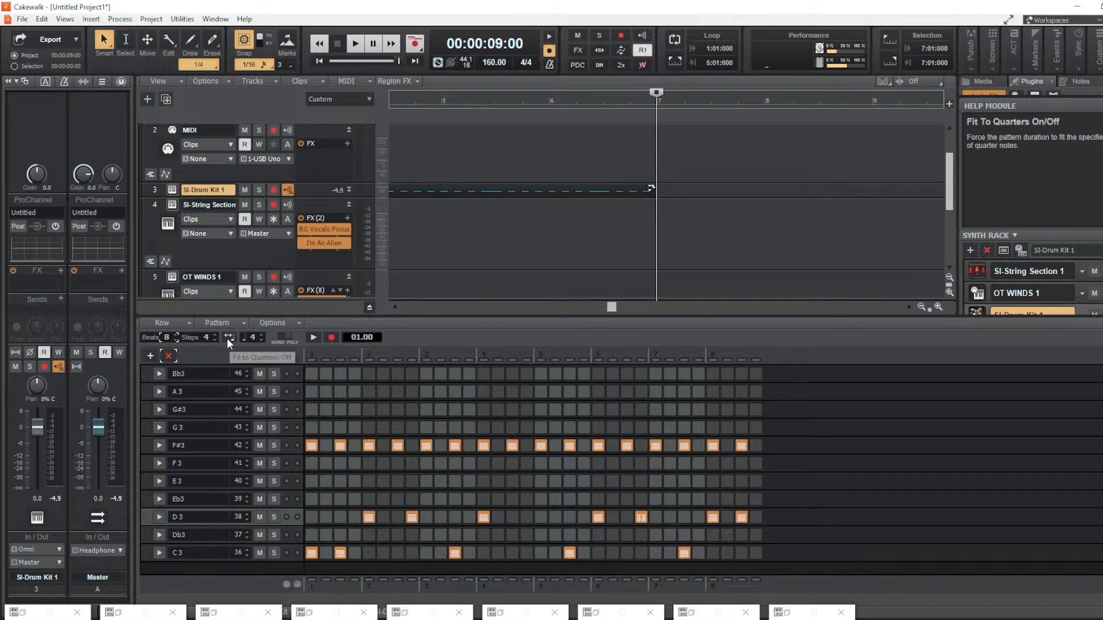
{"action": "left_click", "coordinate": [313, 338]}
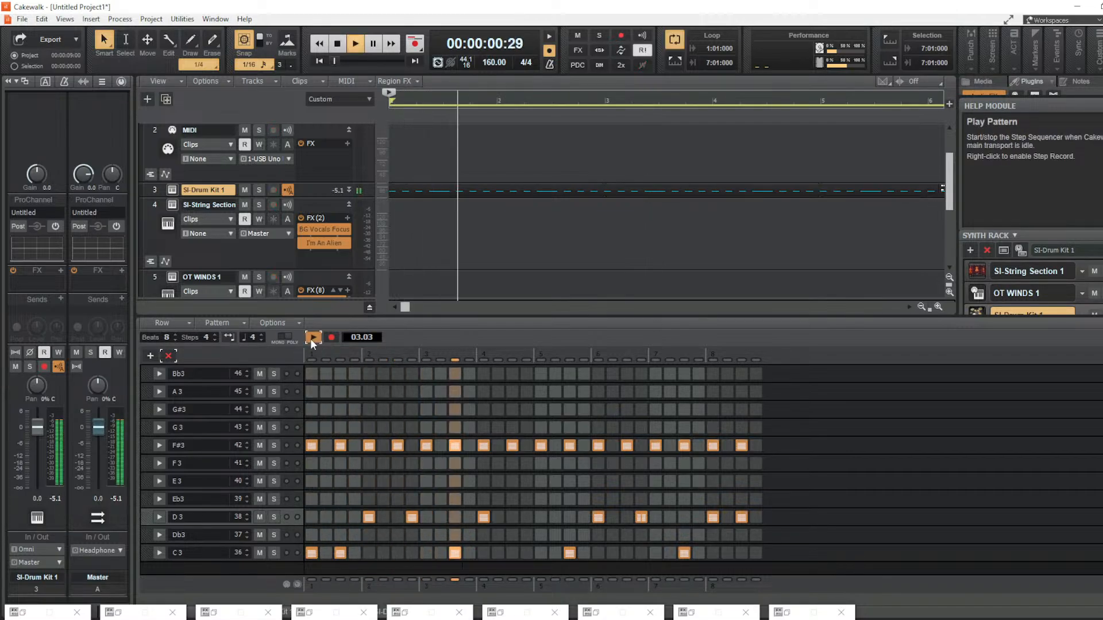
{"action": "left_click", "coordinate": [312, 337]}
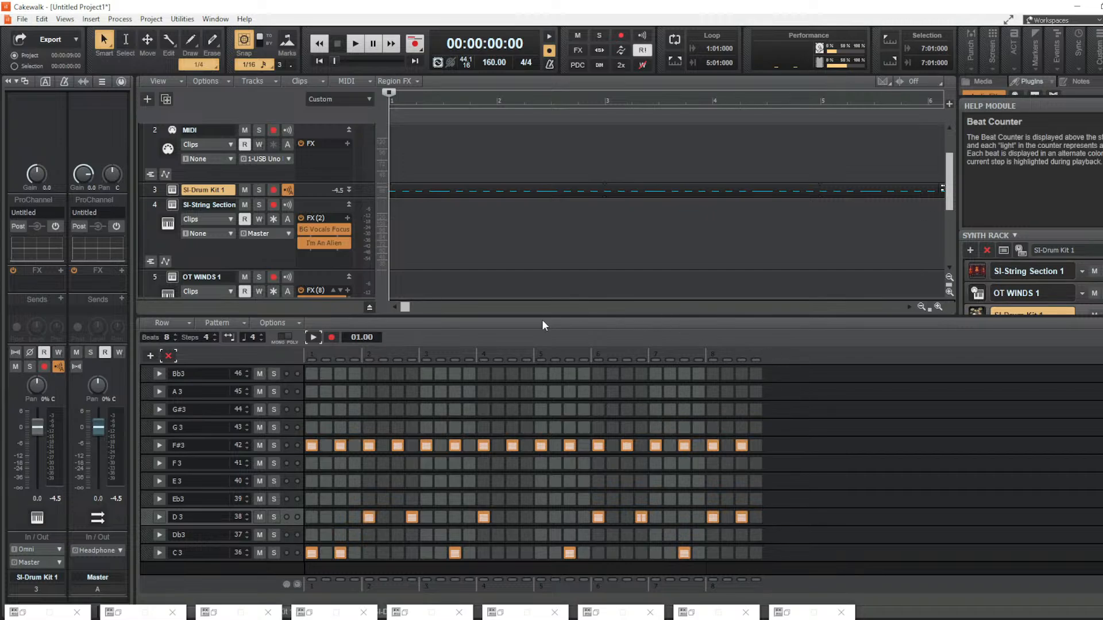
Return the playhead to the end of the drum clip at 7:01:000 and select the SI-String Section 1 track for live input
{"action": "left_click_drag", "start_coordinate": [413, 309], "coordinate": [610, 308]}
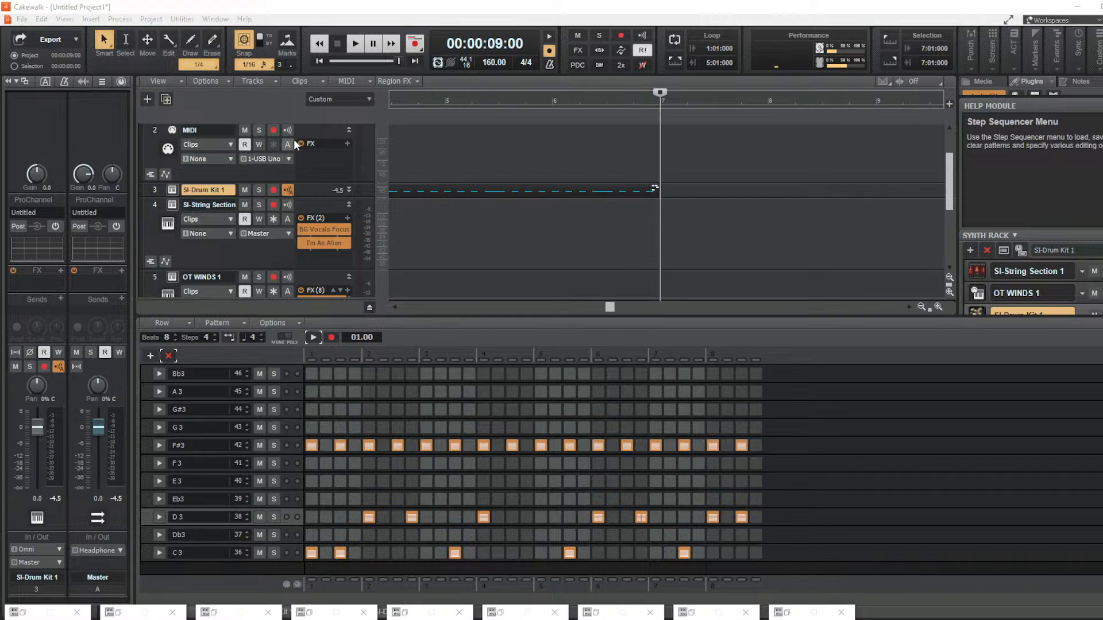
{"action": "left_click", "coordinate": [469, 13]}
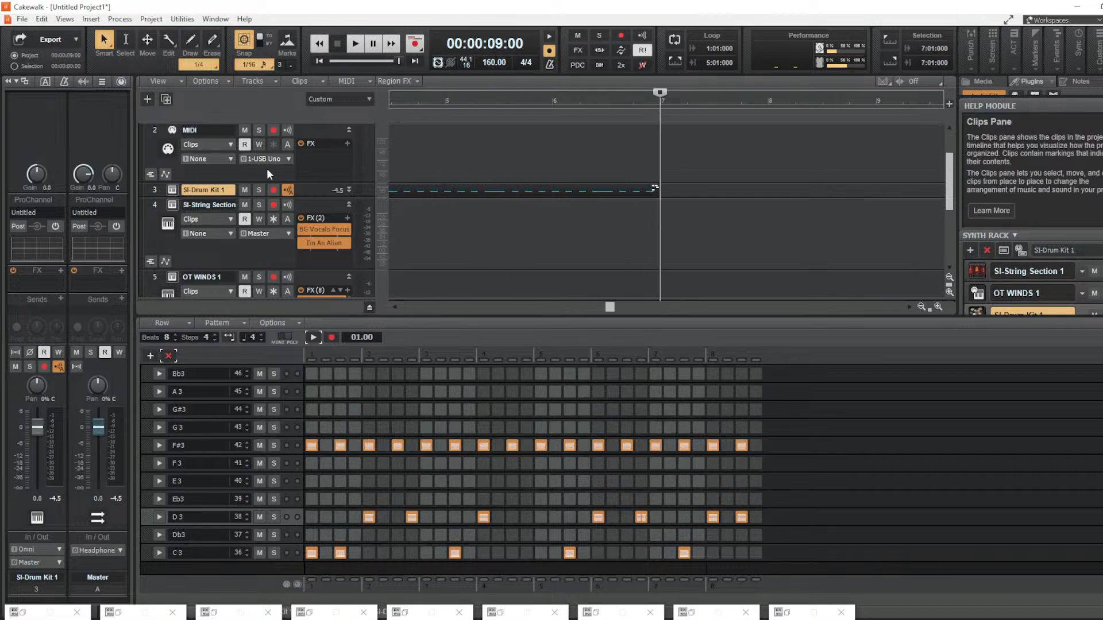
{"action": "left_click", "coordinate": [252, 252]}
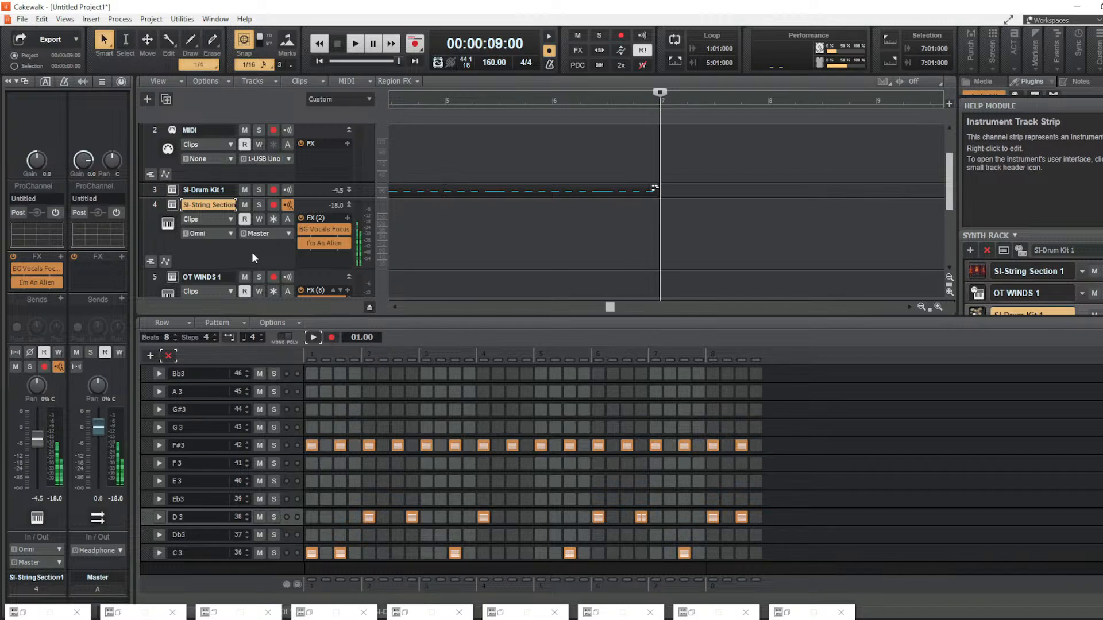